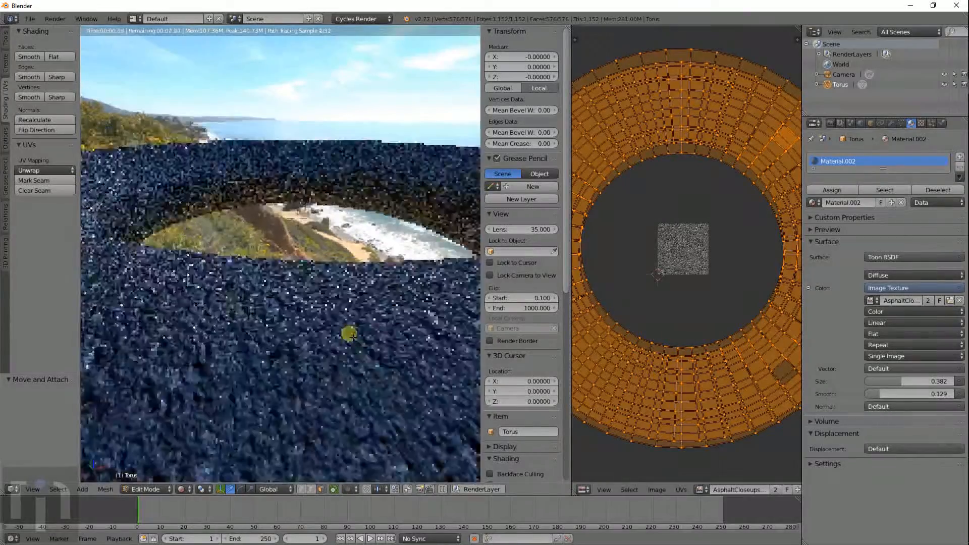
- Orbit and zoom the rendered view to look down more steeply on the textured torus
scroll(353, 337, down, 3)
middle_drag(310, 341, 347, 353)
scroll(350, 348, down, 3)
scroll(346, 353, up, 2)
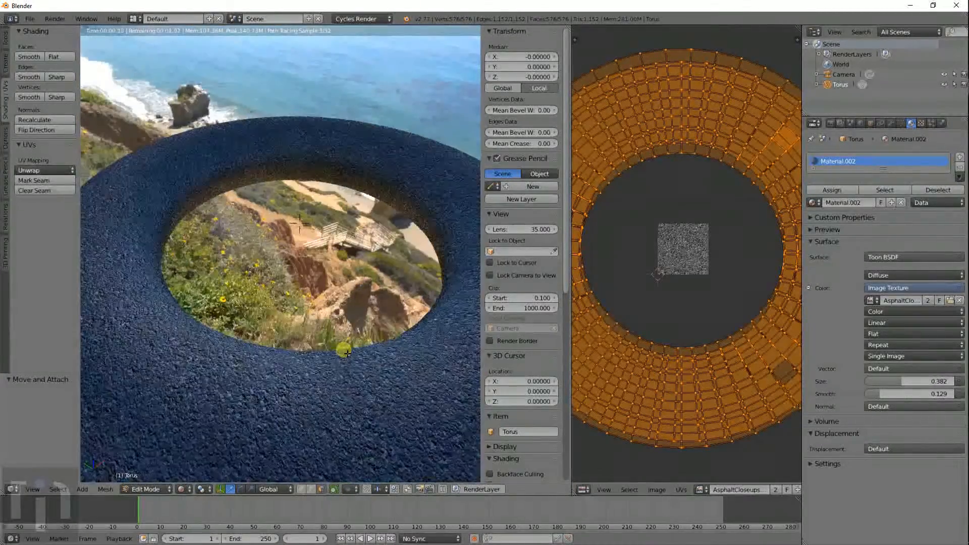
scroll(343, 349, down, 3)
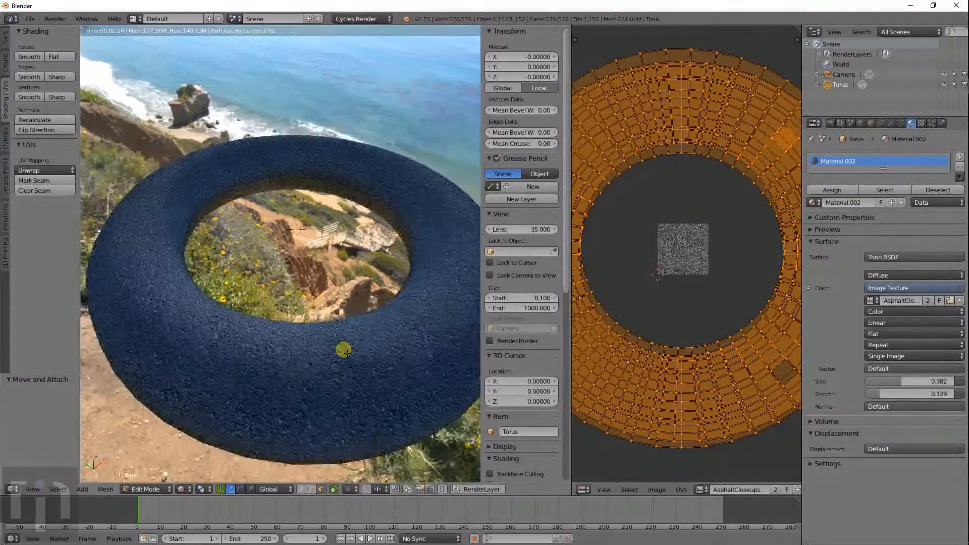
mouse_move(339, 346)
middle_down()
mouse_move(326, 357)
mouse_move(318, 336)
mouse_move(331, 338)
middle_up()
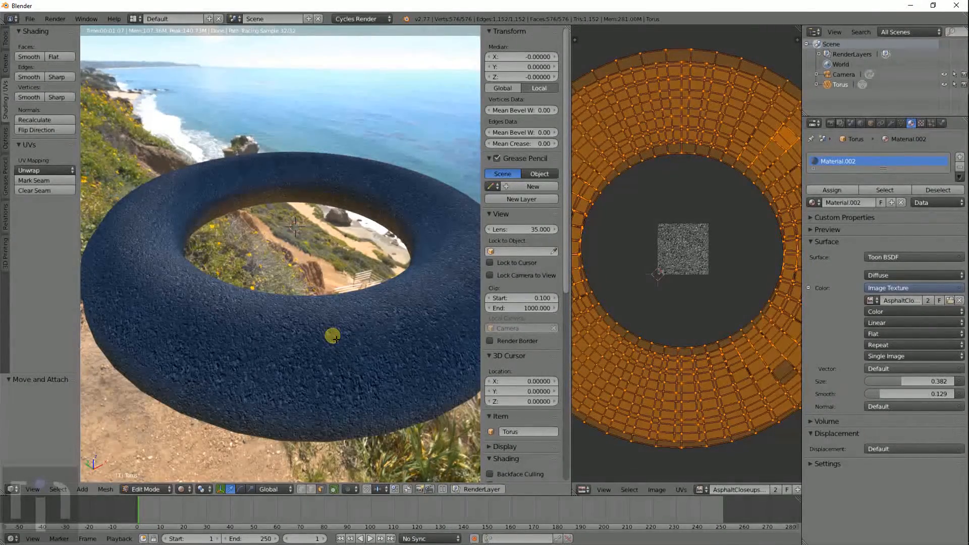
- Orbit and zoom around the torus to check it from higher, lower and edge-on angles
scroll(336, 340, down, 3)
middle_drag(345, 327, 329, 350)
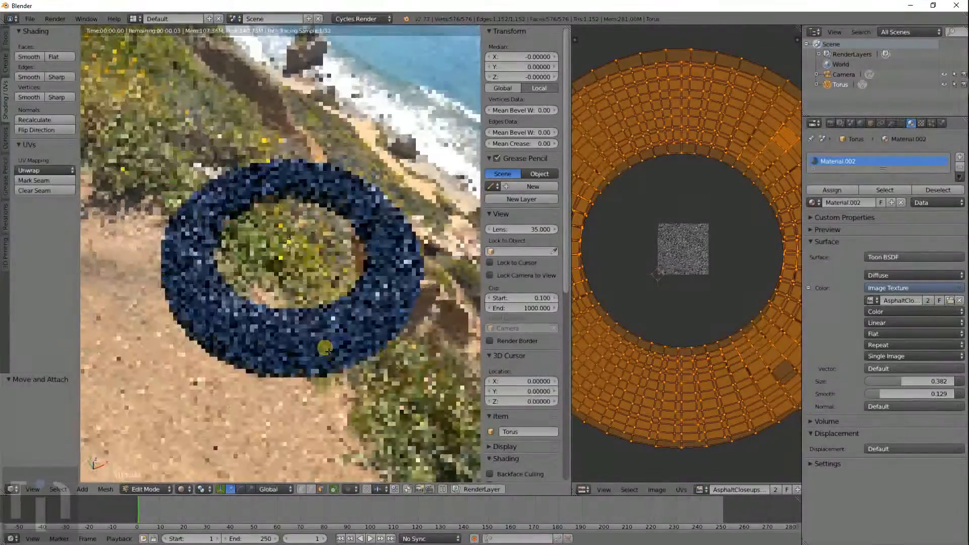
scroll(329, 351, up, 5)
scroll(329, 351, down, 4)
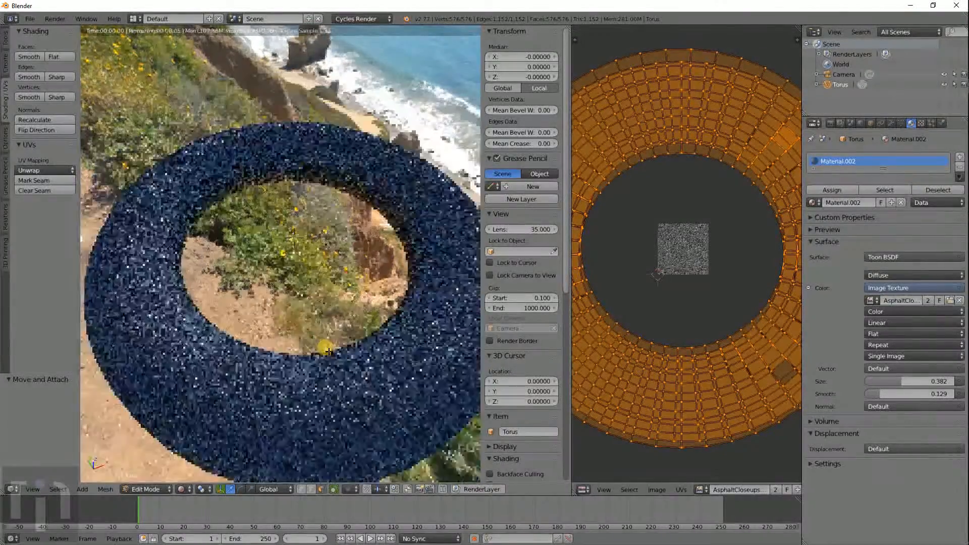
middle_drag(330, 348, 346, 319)
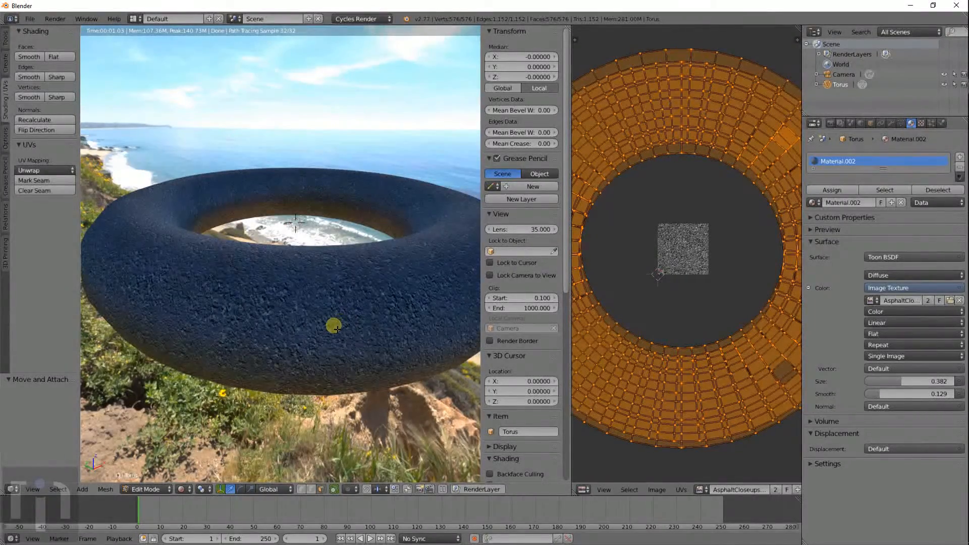
mouse_move(333, 324)
middle_down()
mouse_move(339, 302)
mouse_move(339, 325)
middle_up()
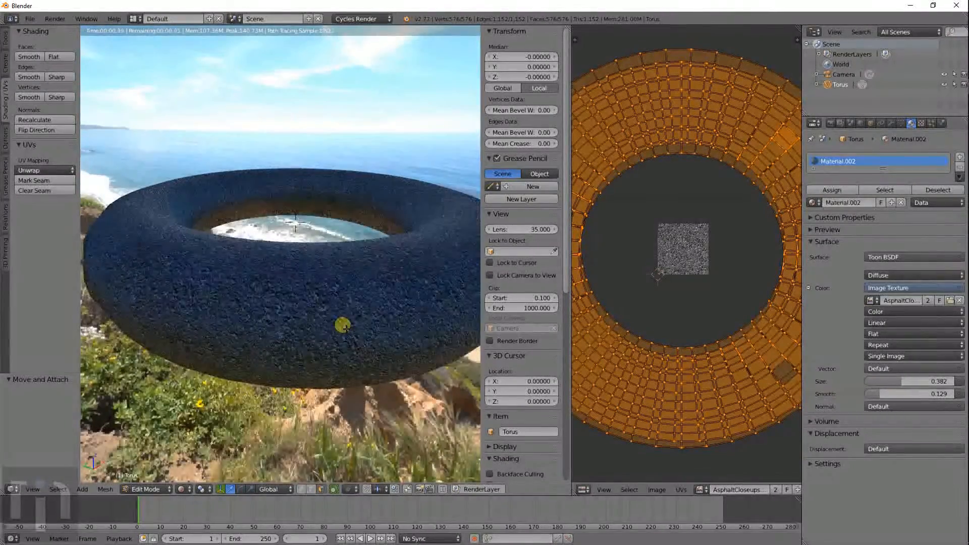
scroll(348, 310, down, 2)
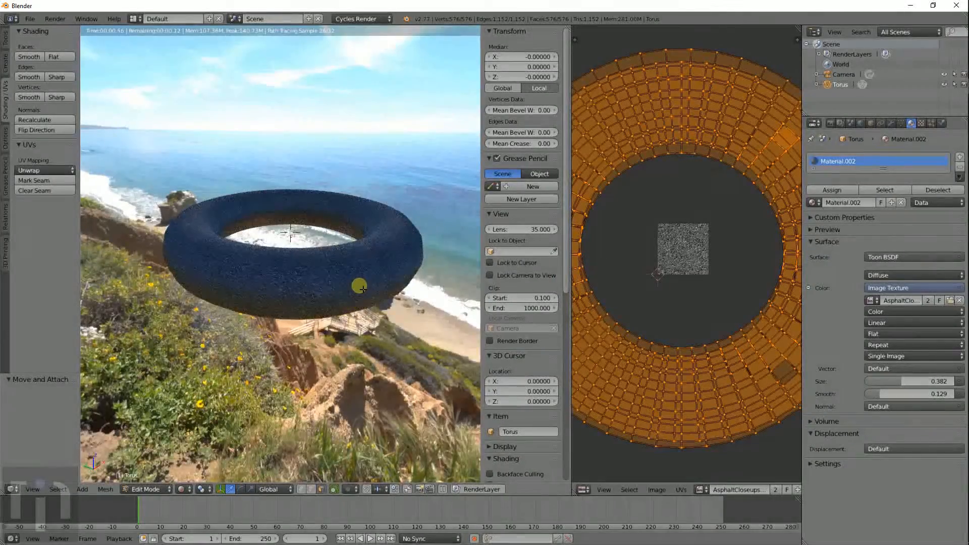
middle_drag(359, 283, 346, 308)
scroll(349, 308, up, 5)
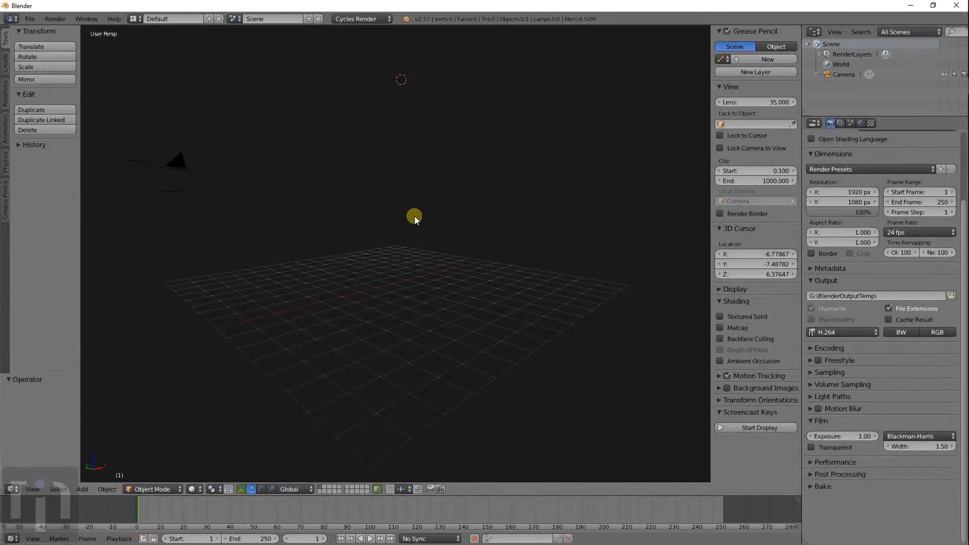
- Add a plane mesh to the empty scene
middle_drag(425, 260, 398, 280)
key(shift+a)
mouse_move(397, 281)
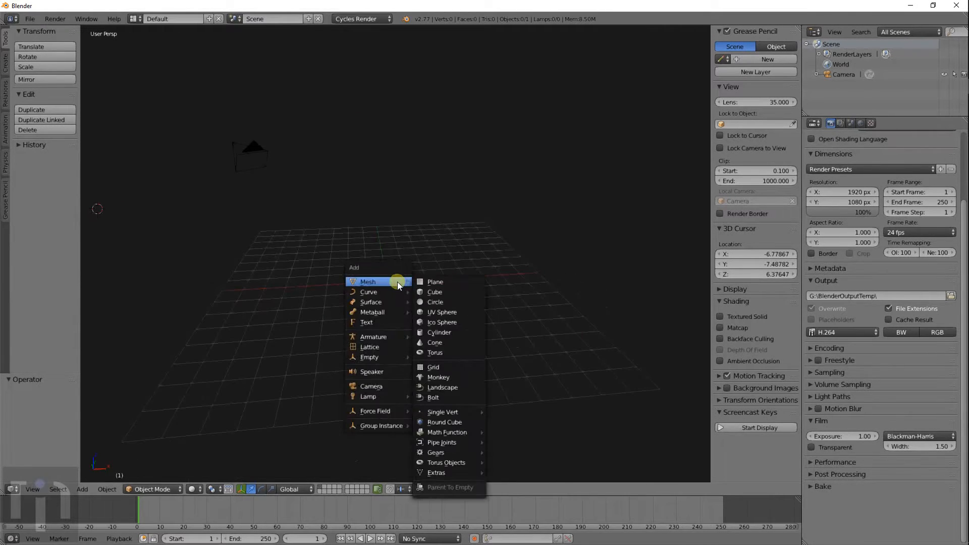
click(444, 283)
scroll(303, 275, down, 5)
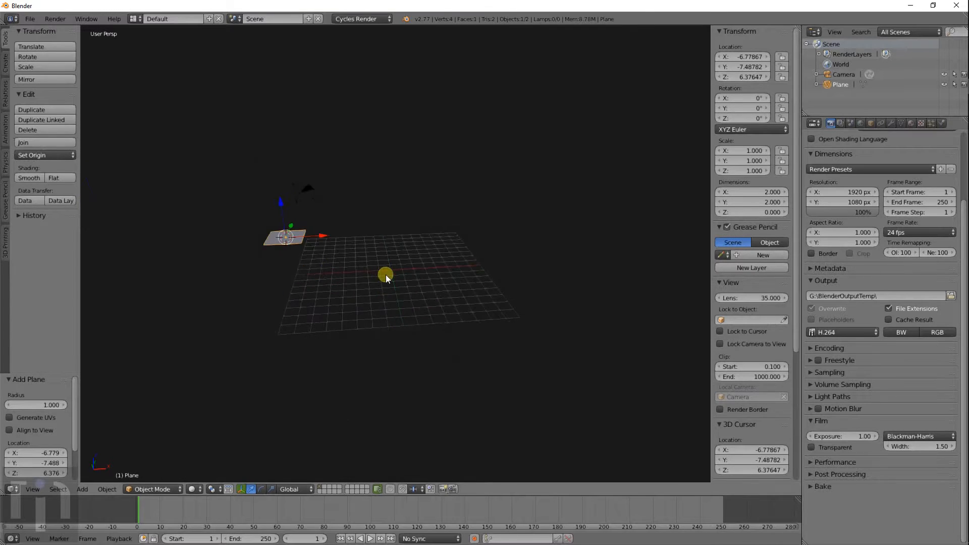
shift+scroll(385, 275, up, 4)
scroll(393, 314, up, 5)
- Snap the 3D cursor to the world origin and move the plane onto it
key(shift+s)
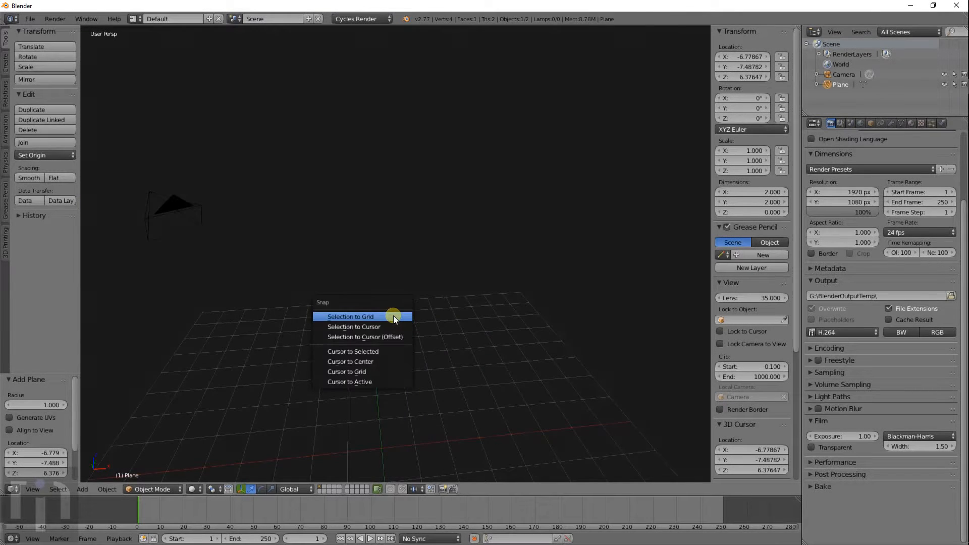
middle_drag(449, 396, 422, 386)
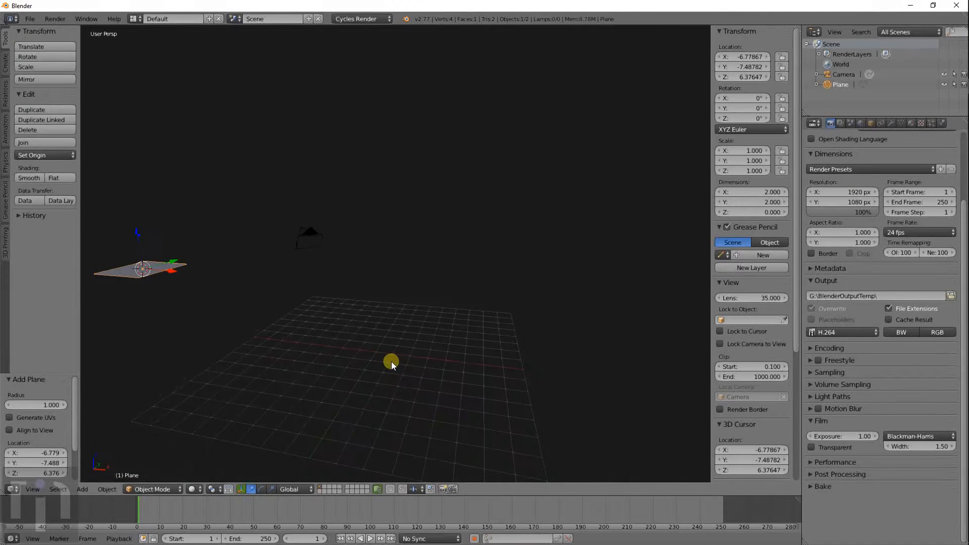
key(shift+s)
click(364, 406)
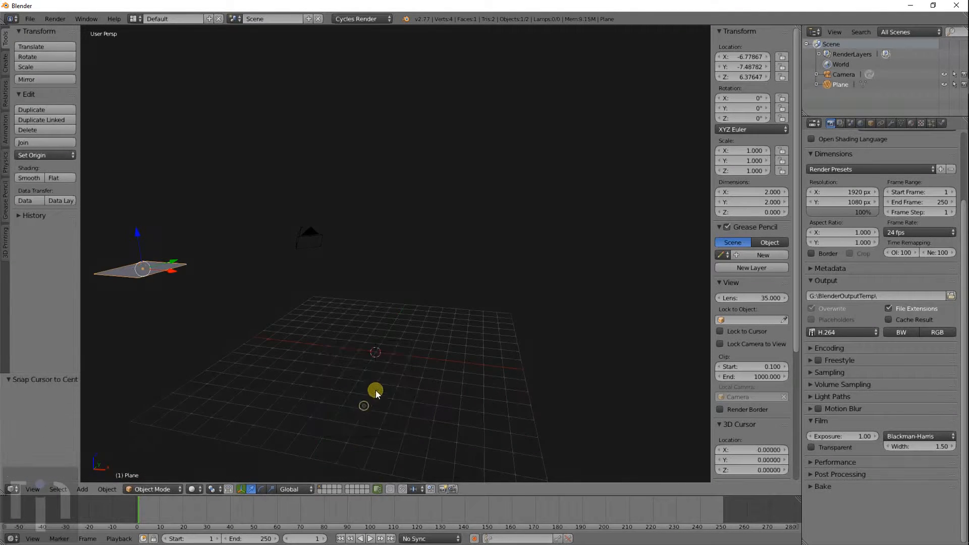
key(shift+s)
click(263, 281)
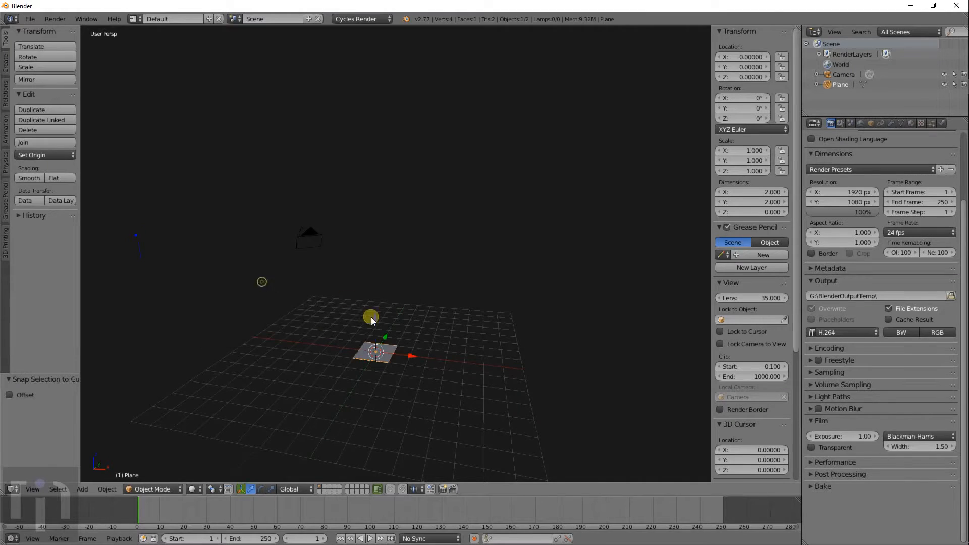
- View the plane in top orthographic view, centre it, and split the 3D view in two
middle_drag(371, 317, 386, 302)
scroll(386, 302, up, 2)
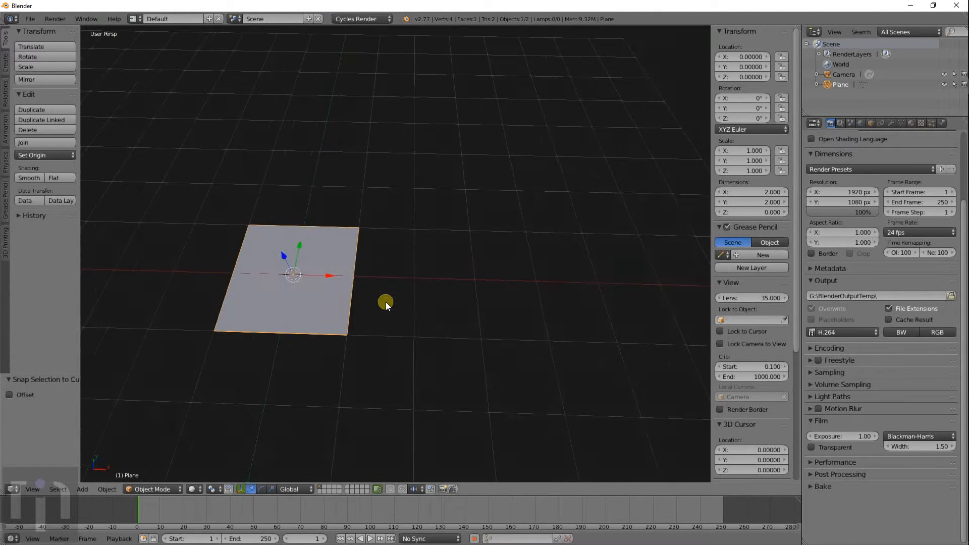
key(KP_7)
scroll(386, 302, up, 4)
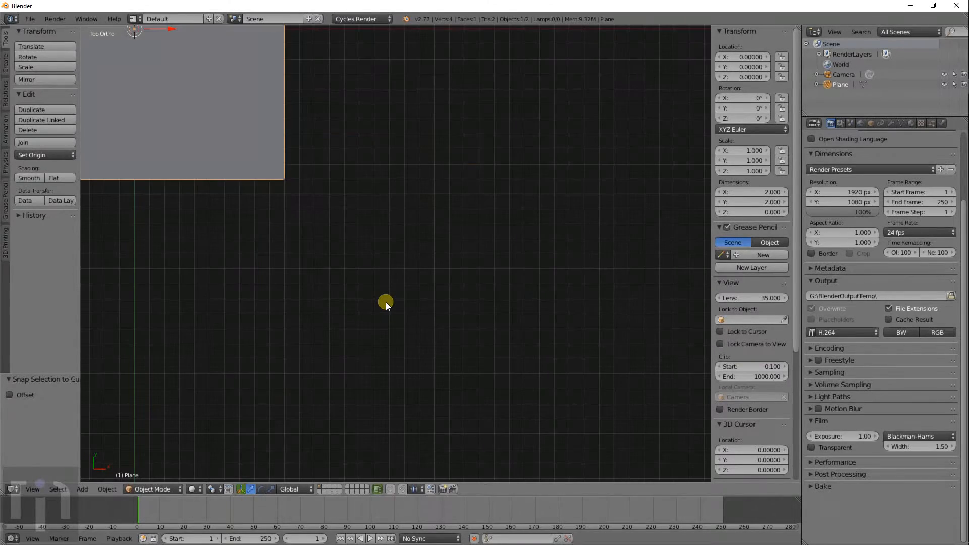
scroll(386, 302, down, 6)
shift+middle_drag(346, 264, 430, 378)
scroll(456, 348, up, 3)
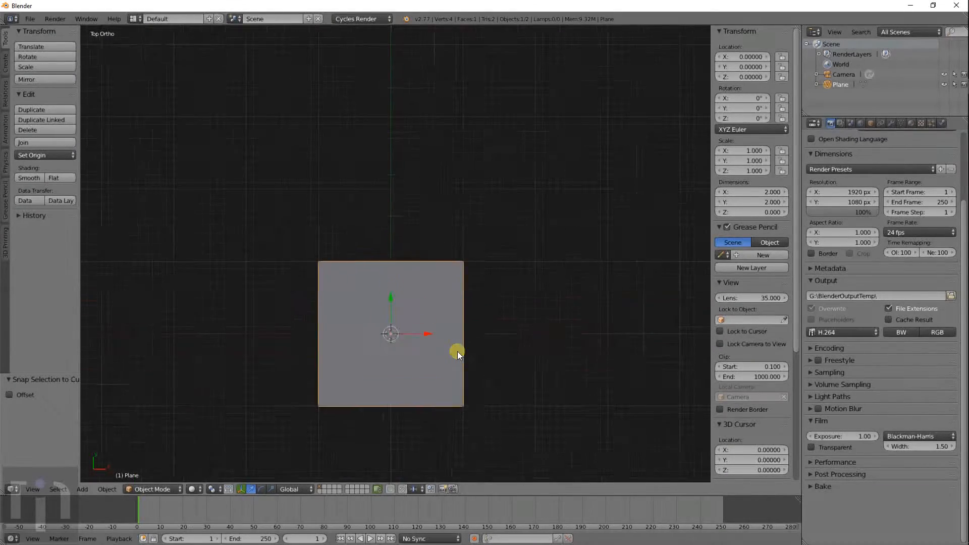
shift+middle_drag(496, 341, 416, 323)
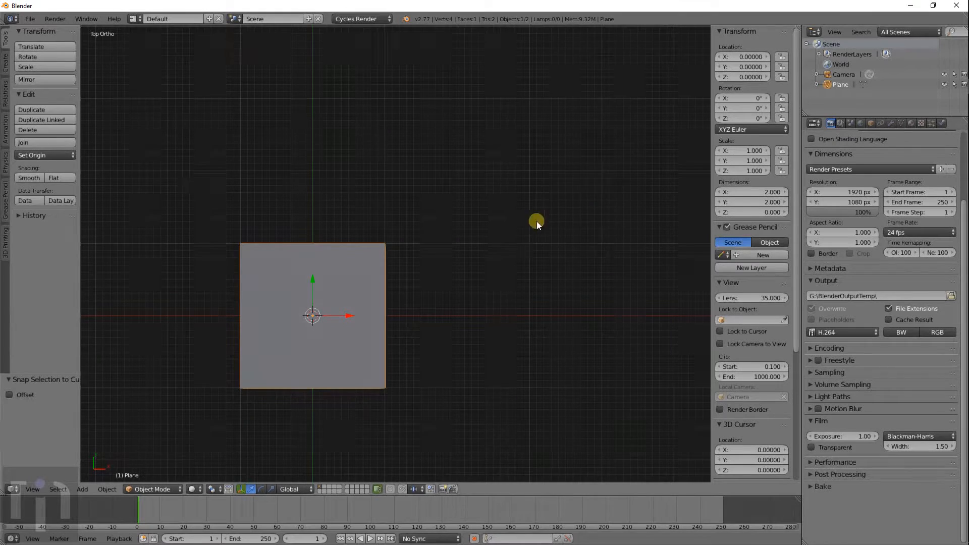
scroll(545, 235, down, 3)
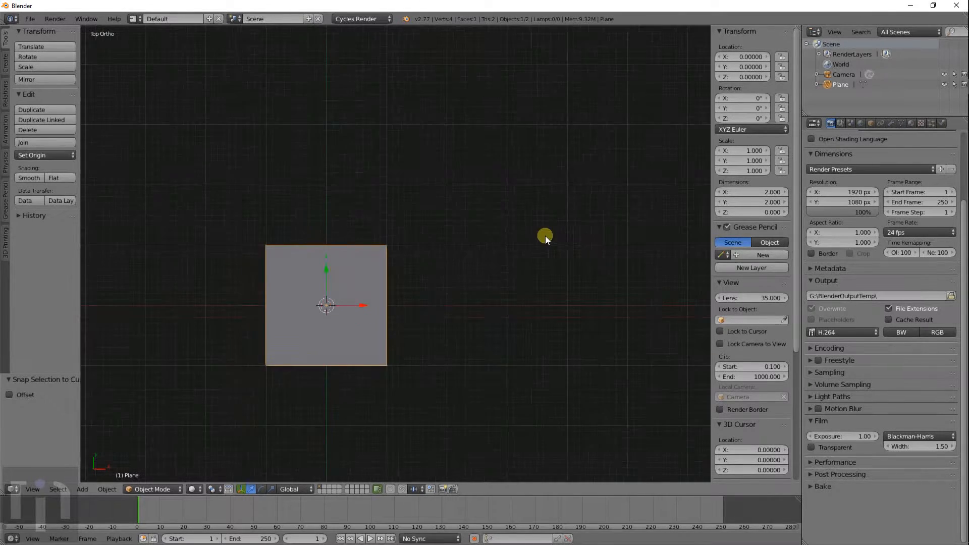
scroll(485, 277, up, 4)
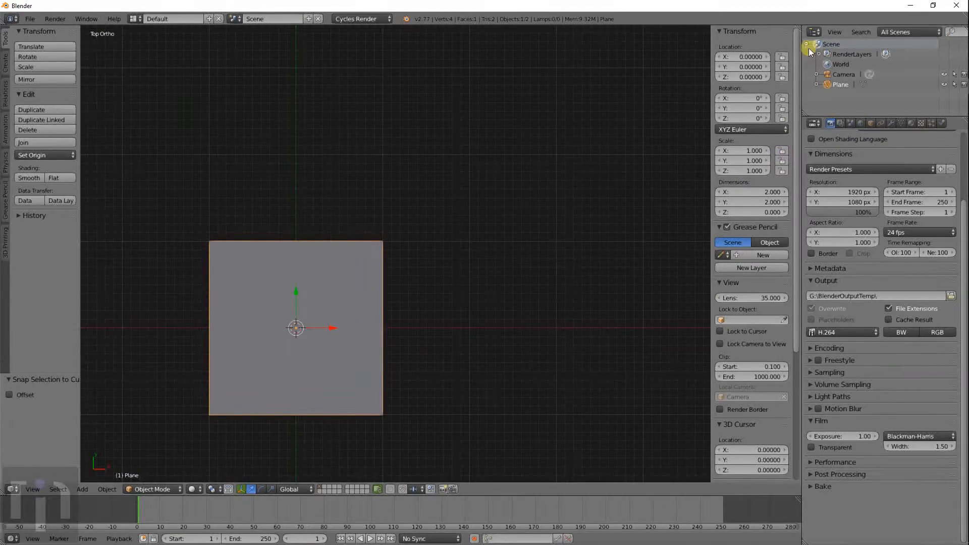
drag(799, 29, 418, 89)
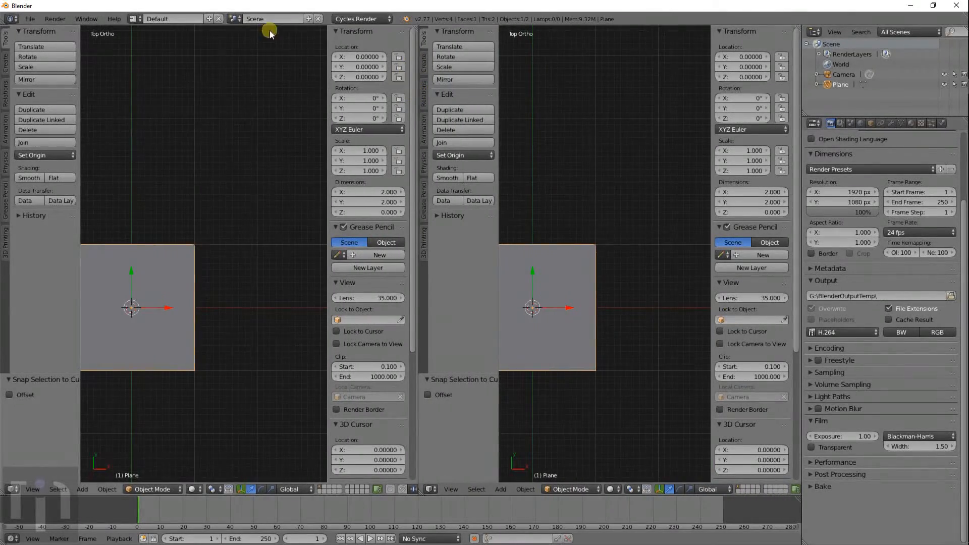
- Hide the right view's tools and properties panels, then pan and widen the left view
click(135, 19)
click(134, 19)
shift+middle_drag(224, 265, 305, 249)
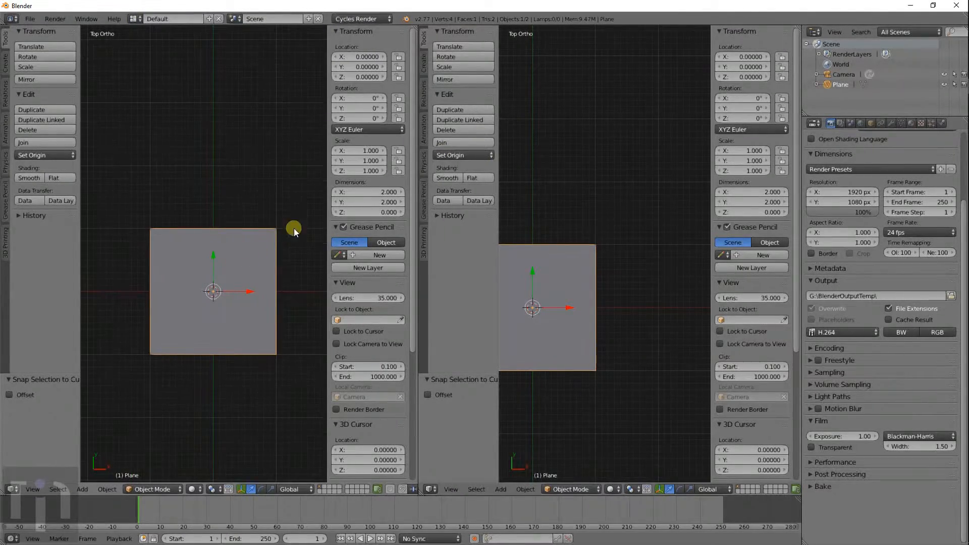
key(t)
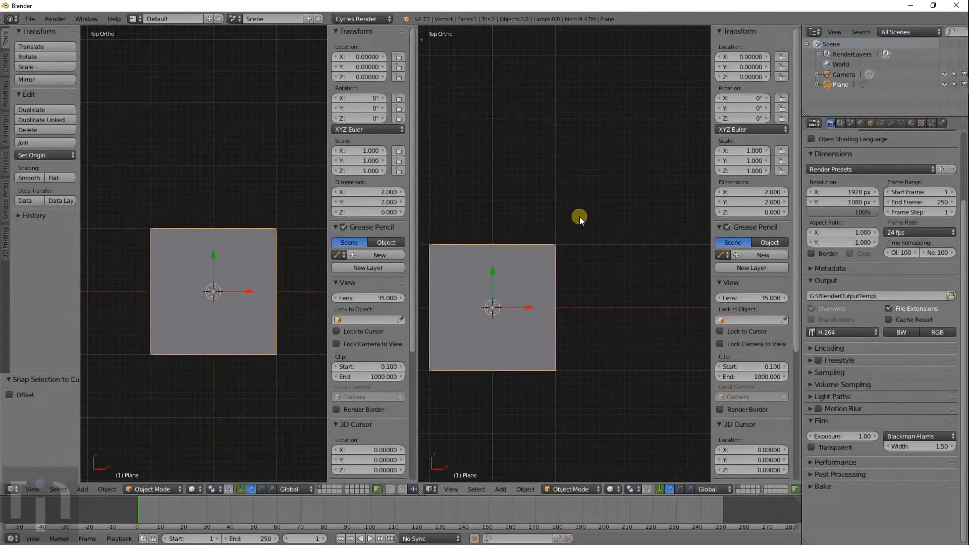
key(n)
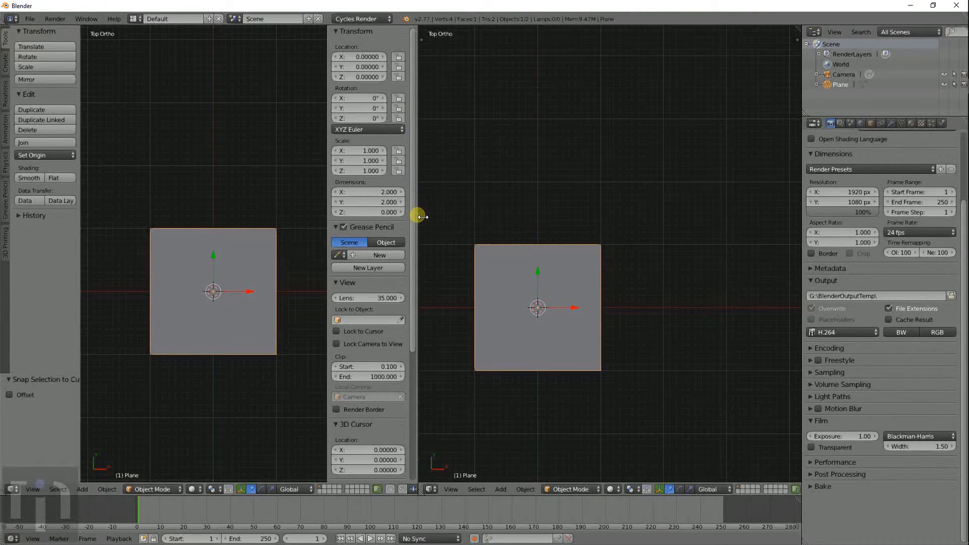
drag(419, 215, 492, 217)
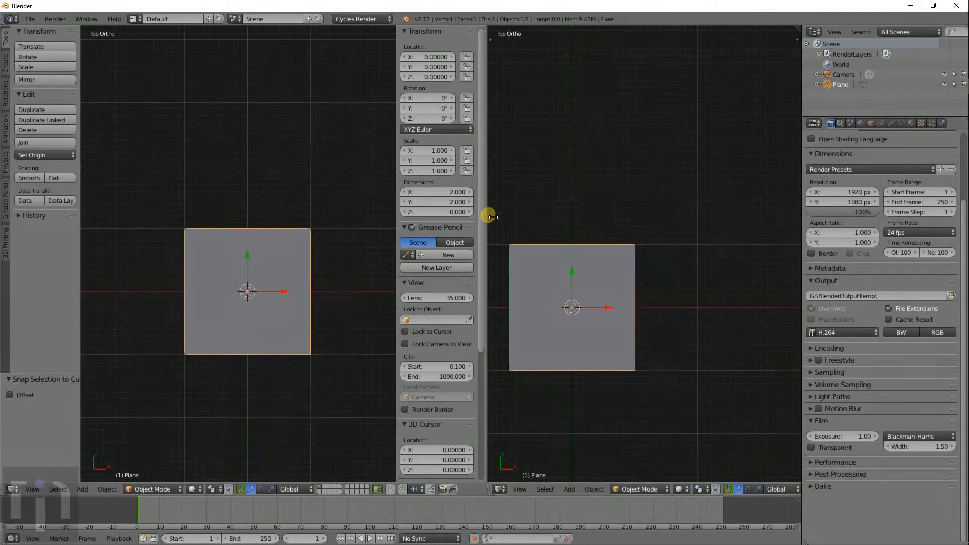
- Switch the render engine from Cycles to Blender Render and reset the right view to top
click(363, 19)
click(365, 32)
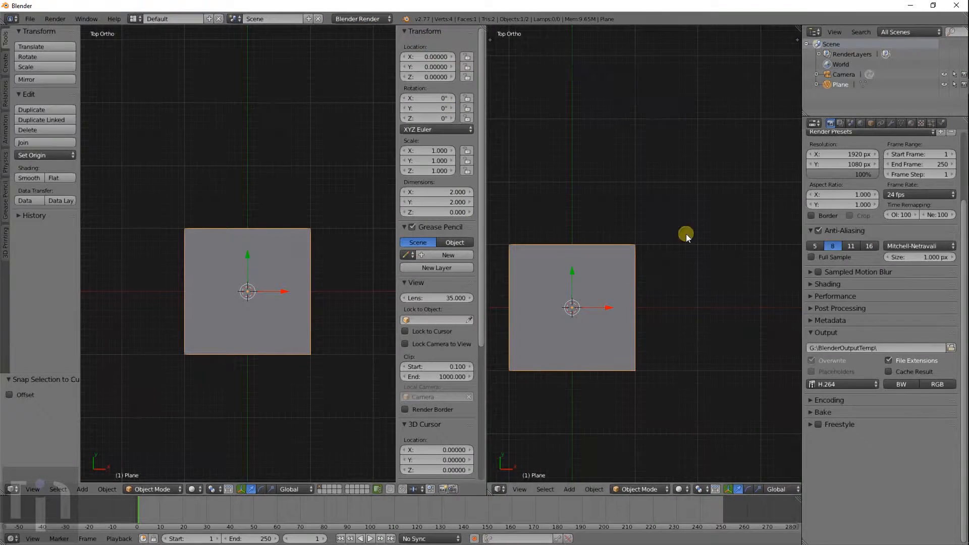
middle_drag(582, 270, 684, 217)
key(KP_7)
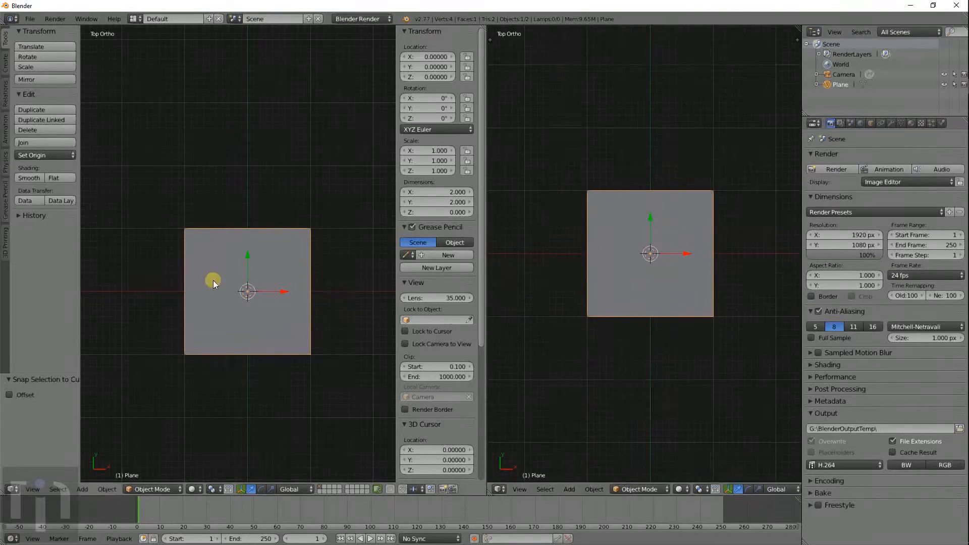
shift+middle_drag(269, 286, 275, 242)
key(Tab)
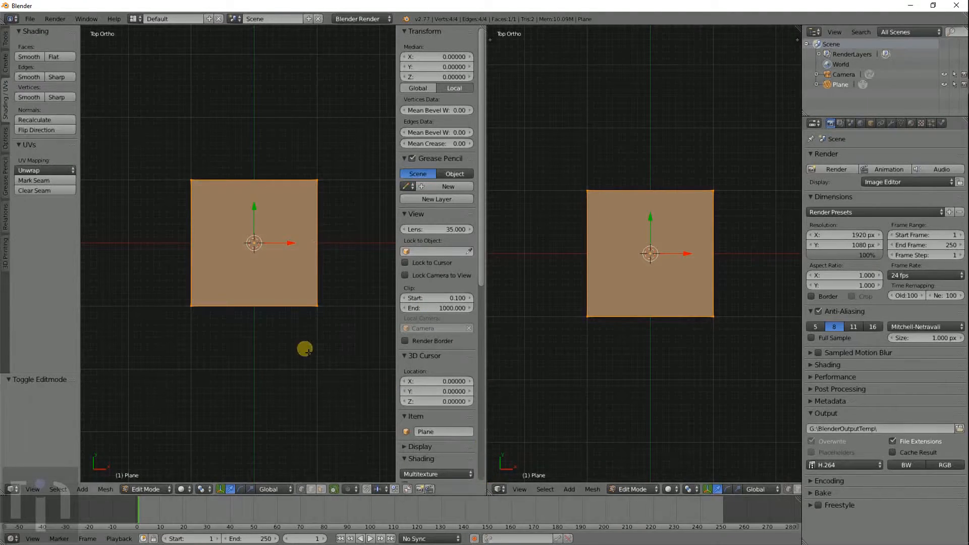
key(Tab)
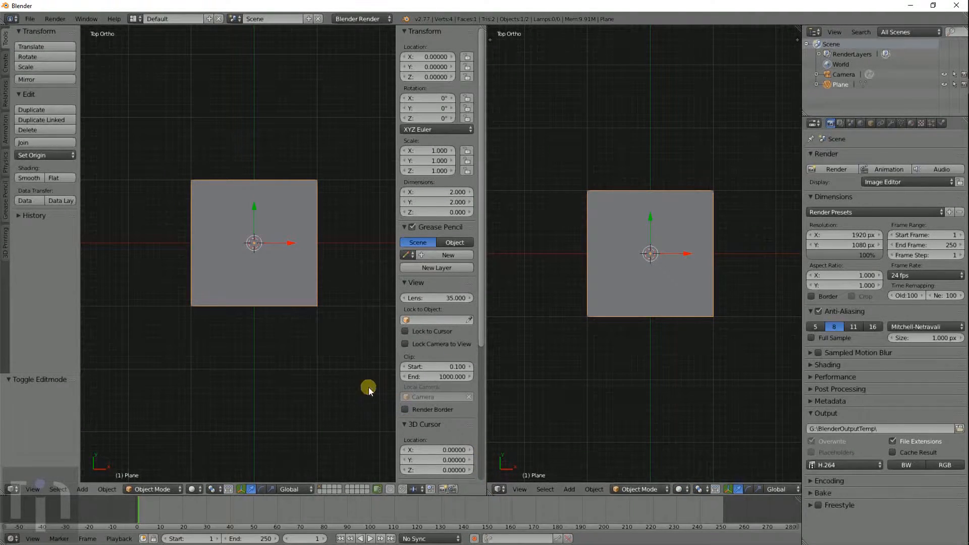
- Make the right area a UV/Image Editor and unwrap the plane's faces in Edit Mode
click(499, 488)
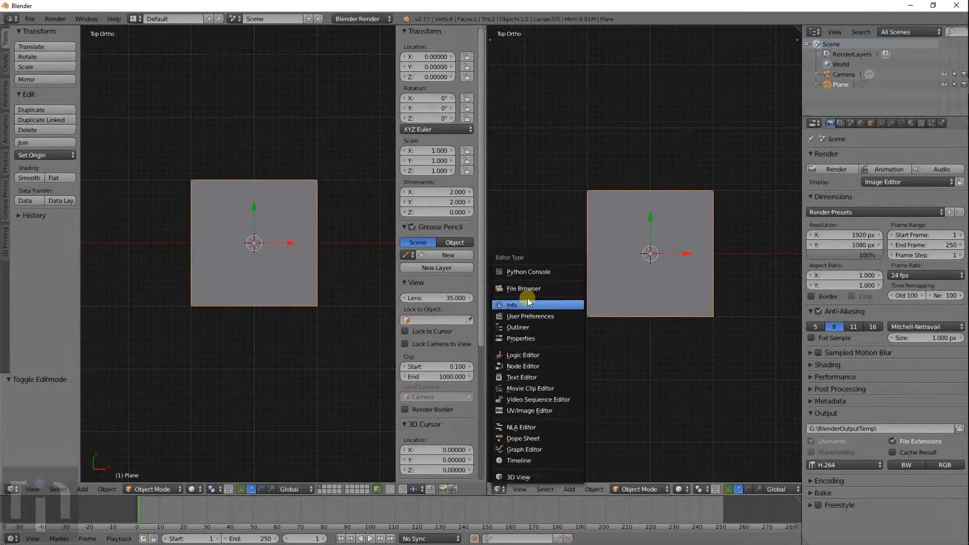
click(534, 411)
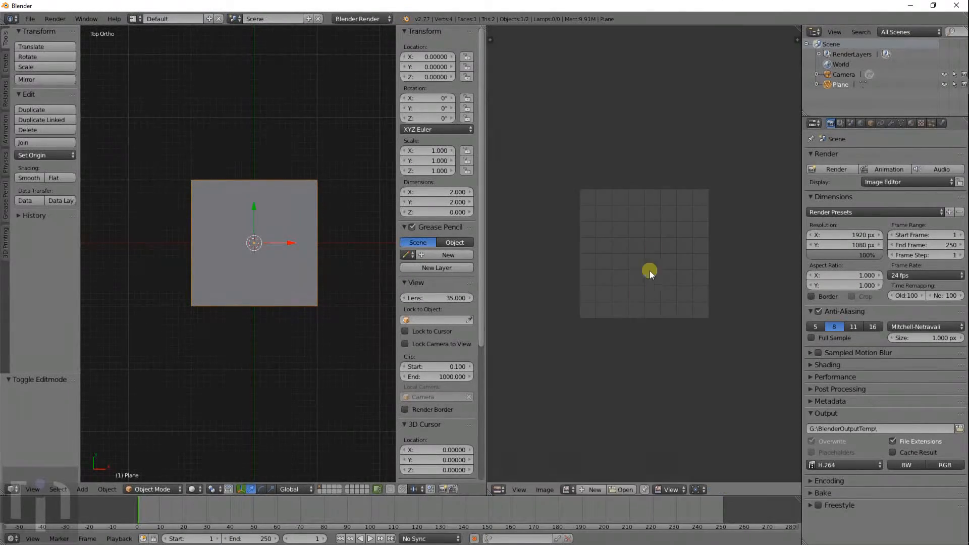
key(Tab)
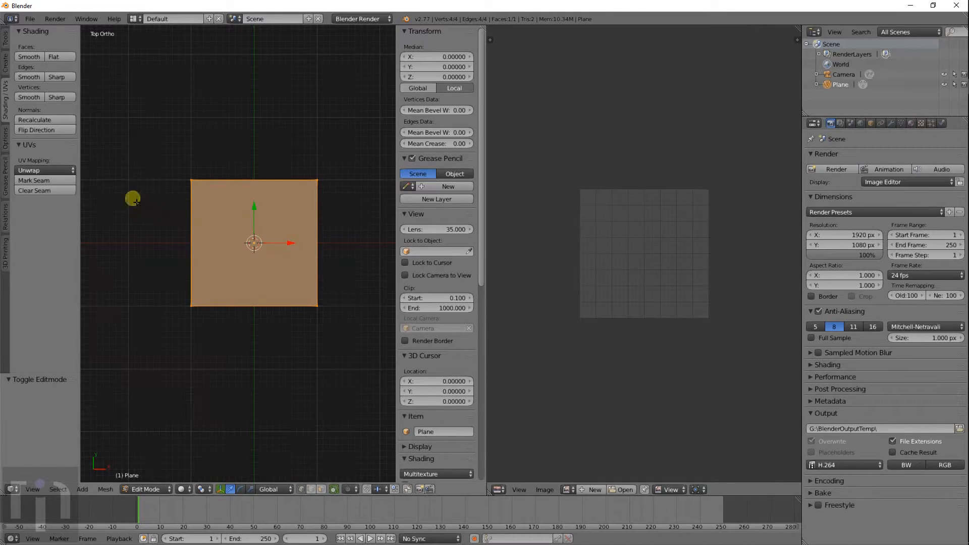
click(51, 169)
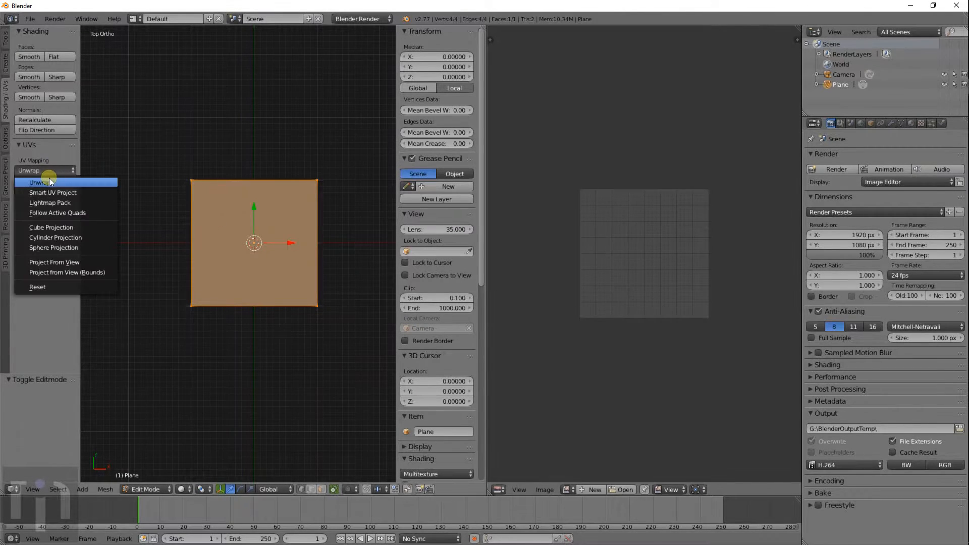
click(50, 182)
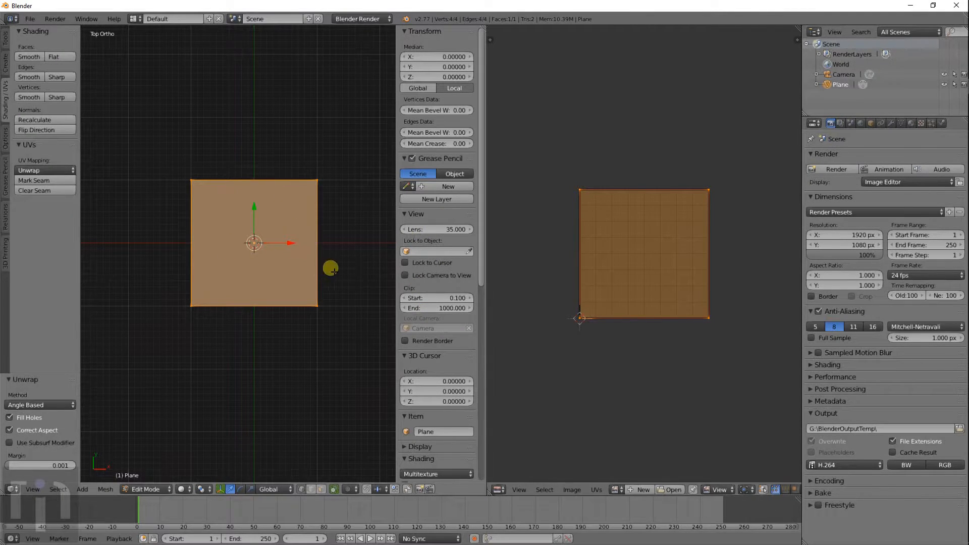
key(Tab)
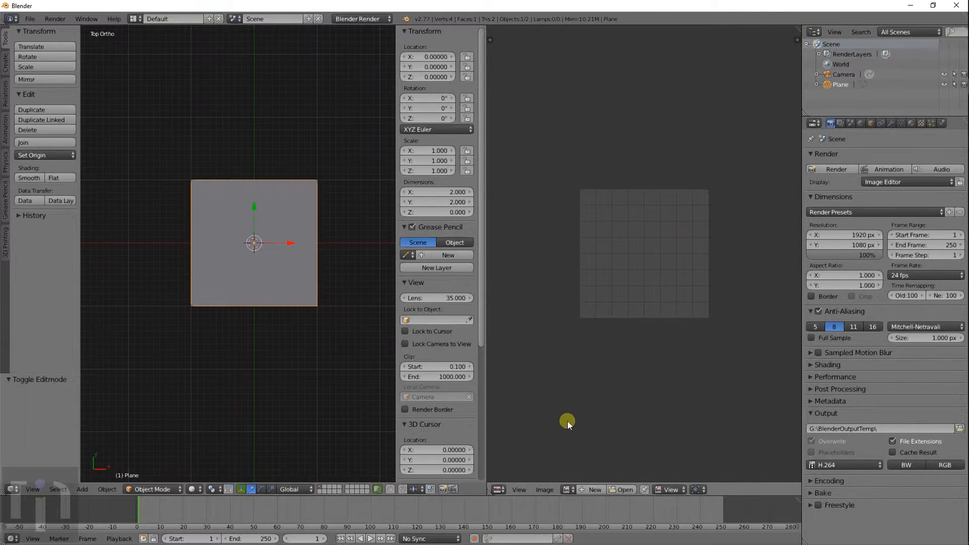
- Check the Image Editor's loaded-images list, then launch the Open Image browser in G:\Textures
click(568, 488)
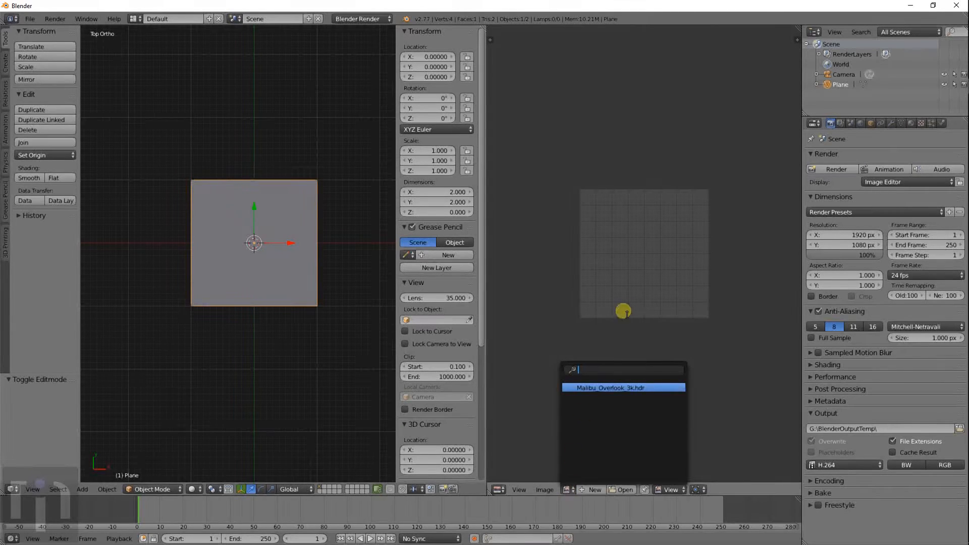
click(567, 490)
click(558, 309)
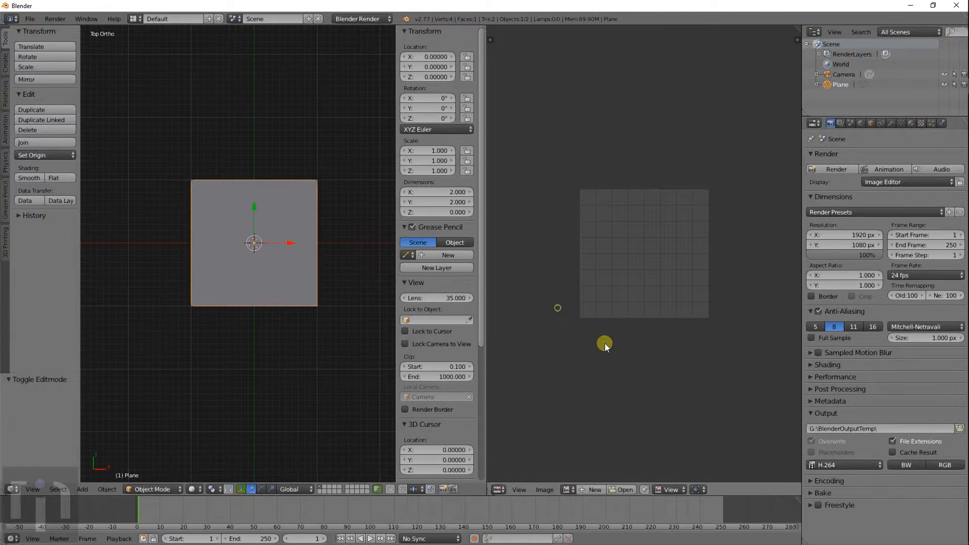
click(619, 489)
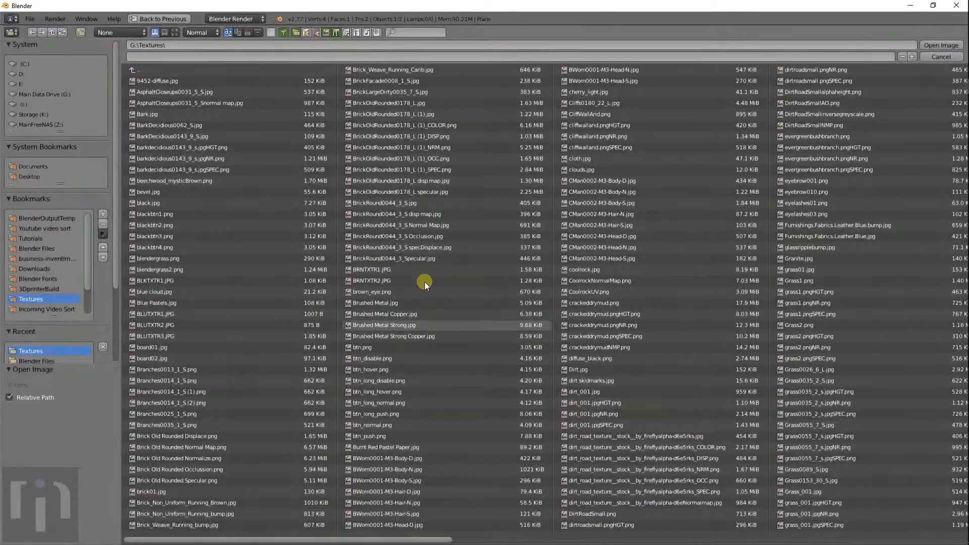
- Load BarkDecidious0143_9_S.jpg from the thumbnail view into the image editor
click(175, 32)
scroll(535, 320, down, 5)
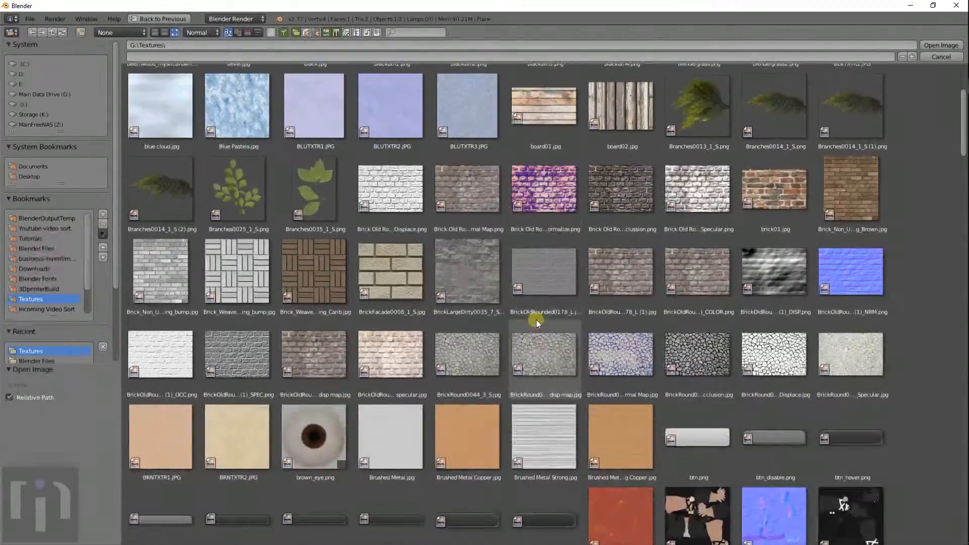
scroll(555, 326, up, 2)
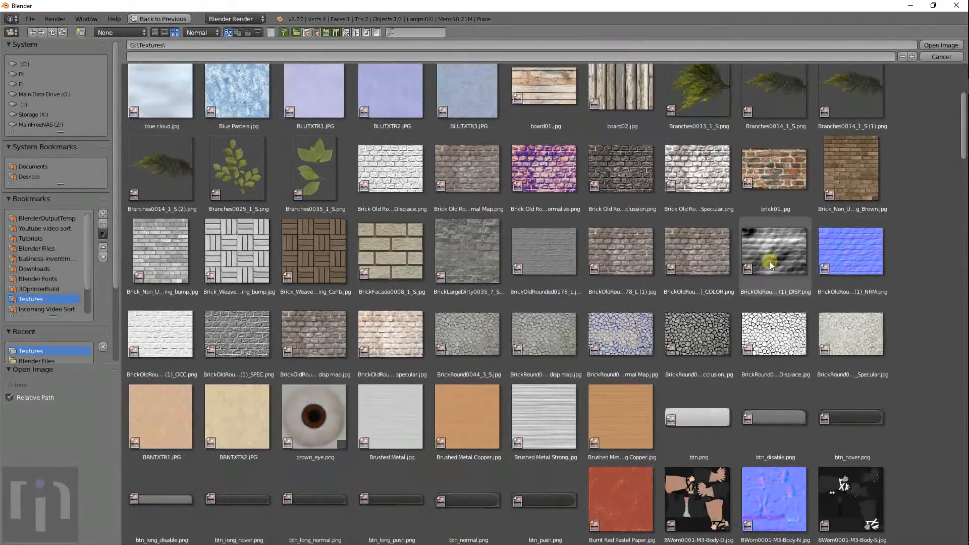
click(697, 253)
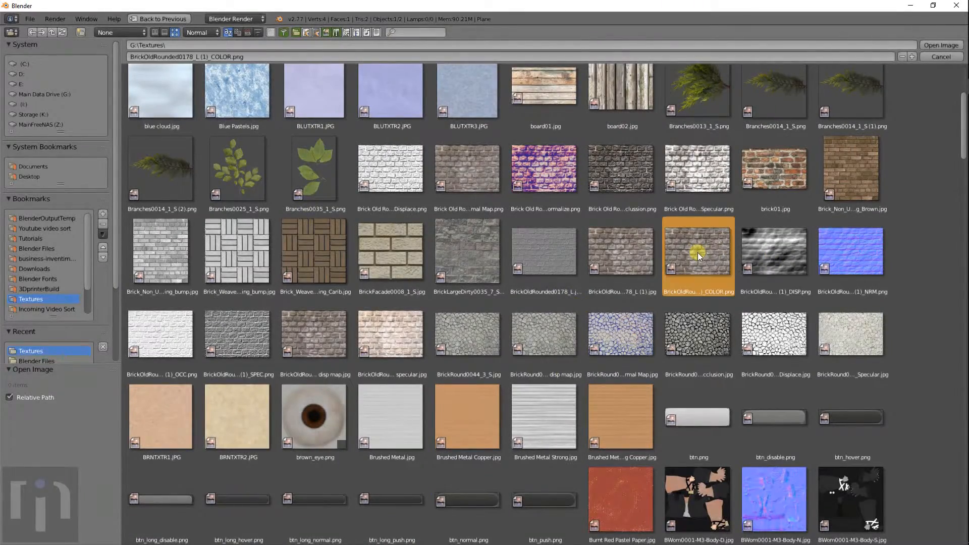
scroll(500, 245, up, 2)
scroll(471, 246, up, 4)
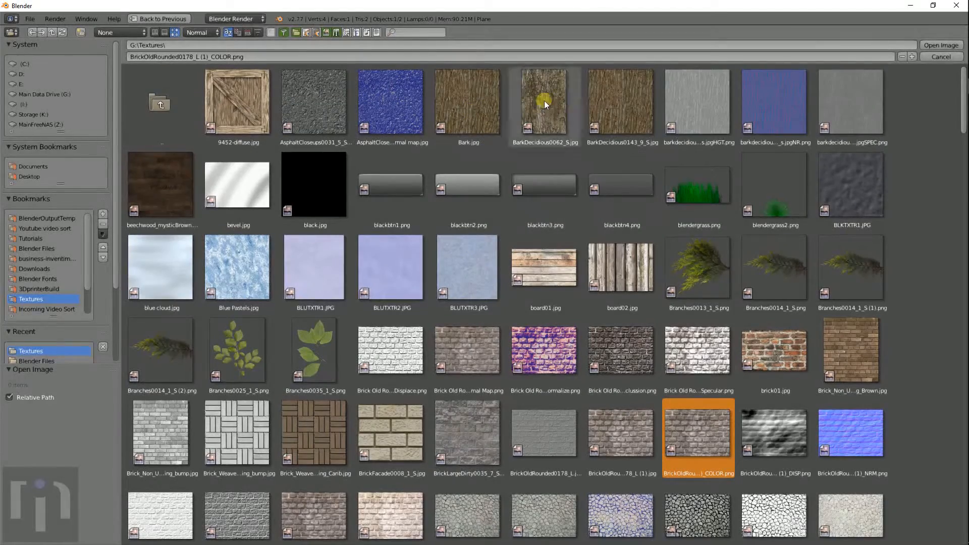
click(622, 107)
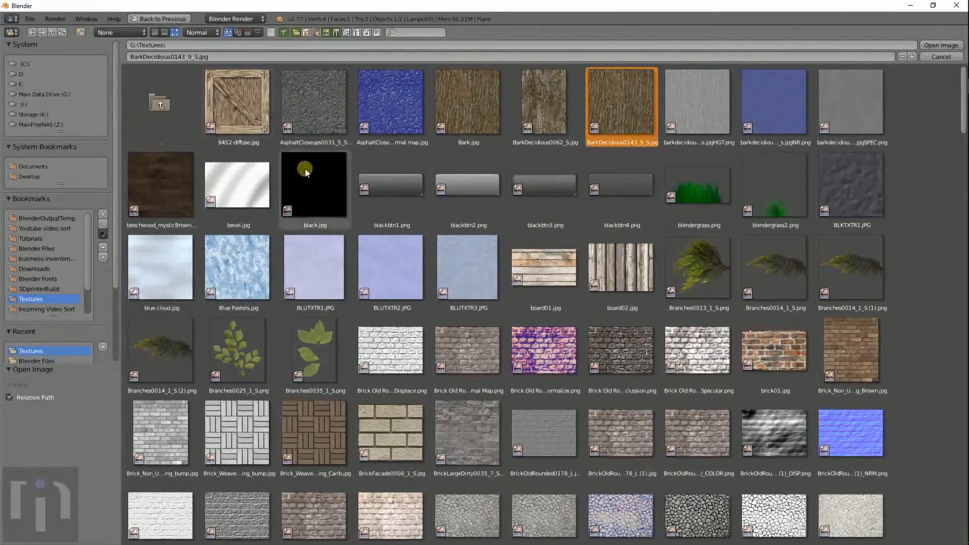
click(947, 45)
scroll(646, 252, down, 5)
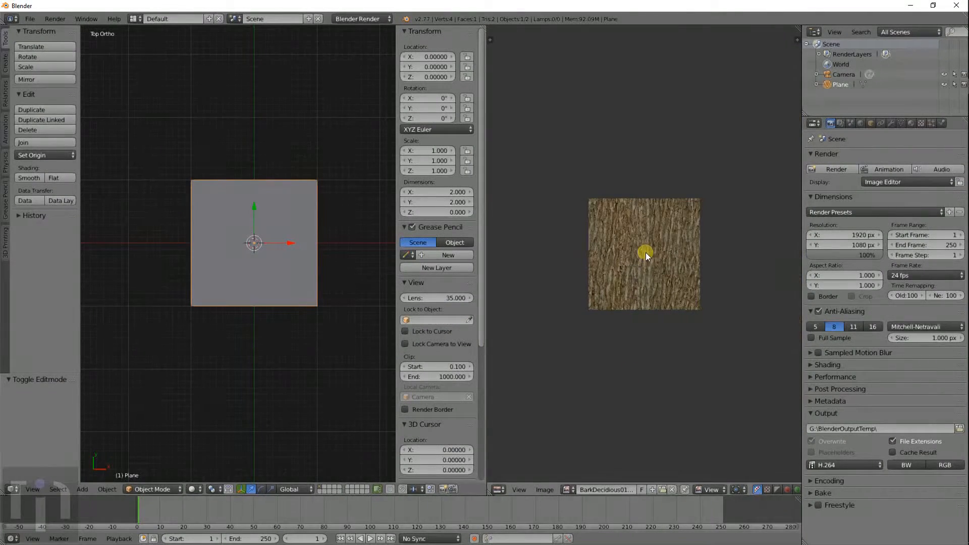
- Show the bark image behind the plane's UVs in Edit Mode, then return to Object Mode
key(Tab)
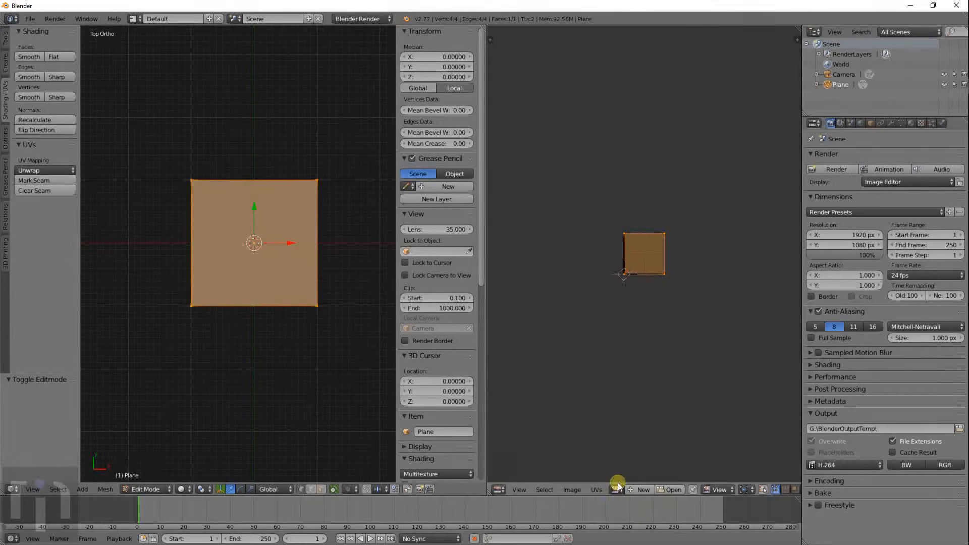
scroll(647, 265, up, 5)
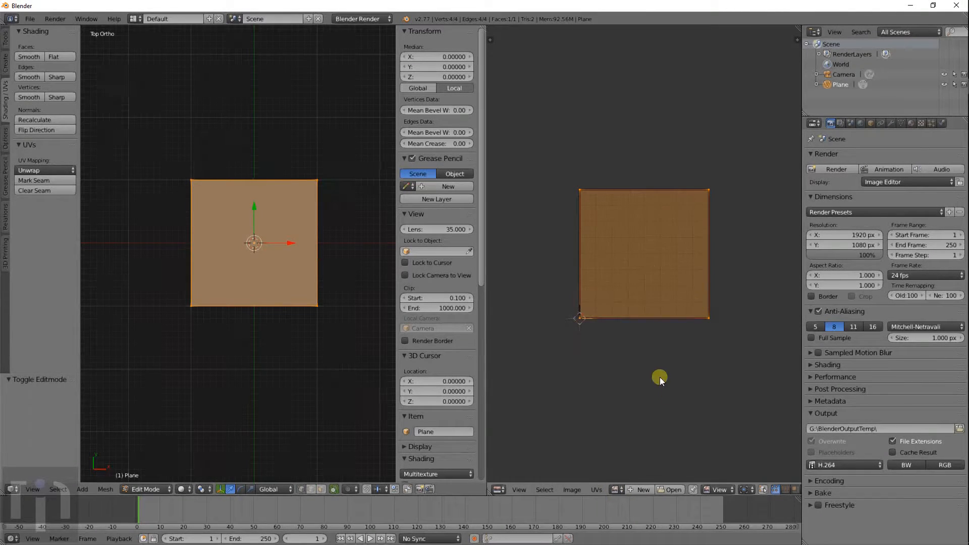
click(616, 490)
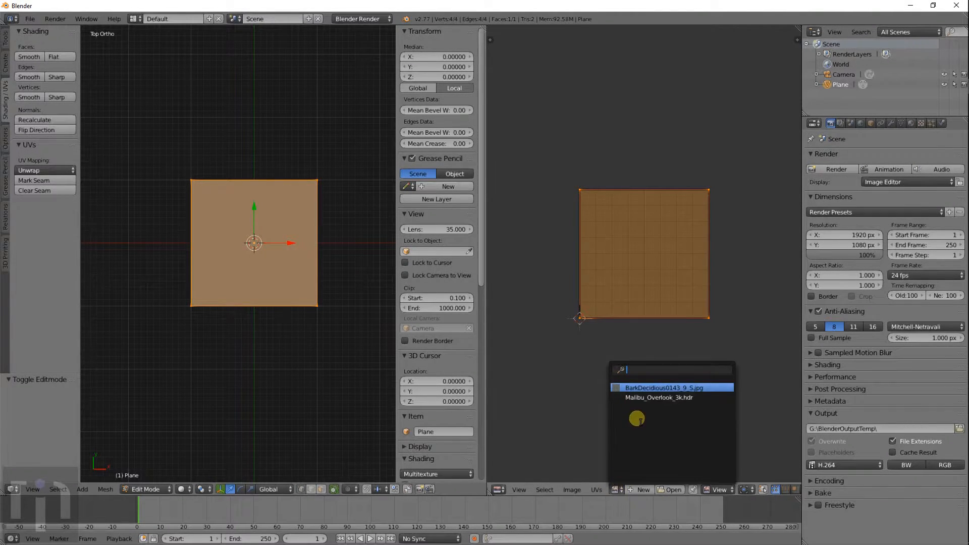
click(637, 388)
scroll(631, 355, down, 5)
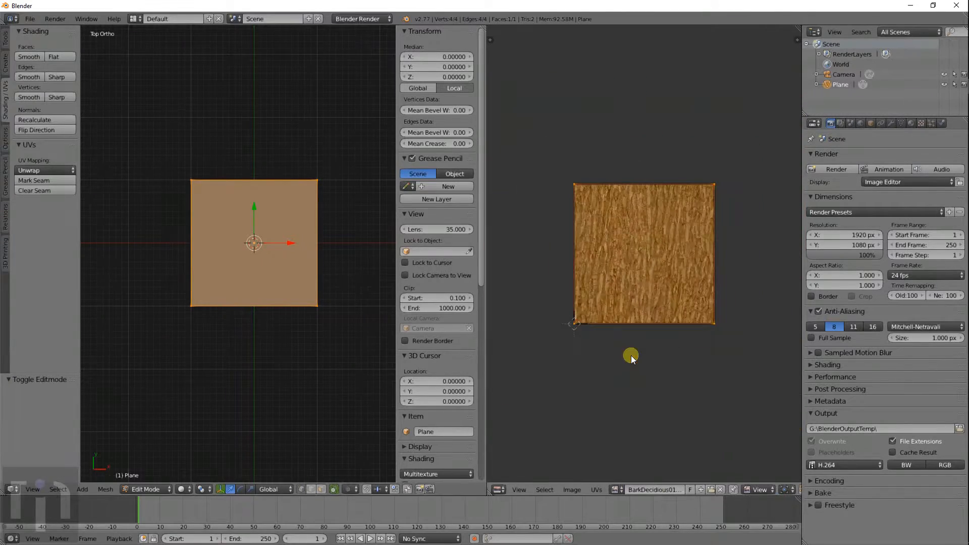
key(Tab)
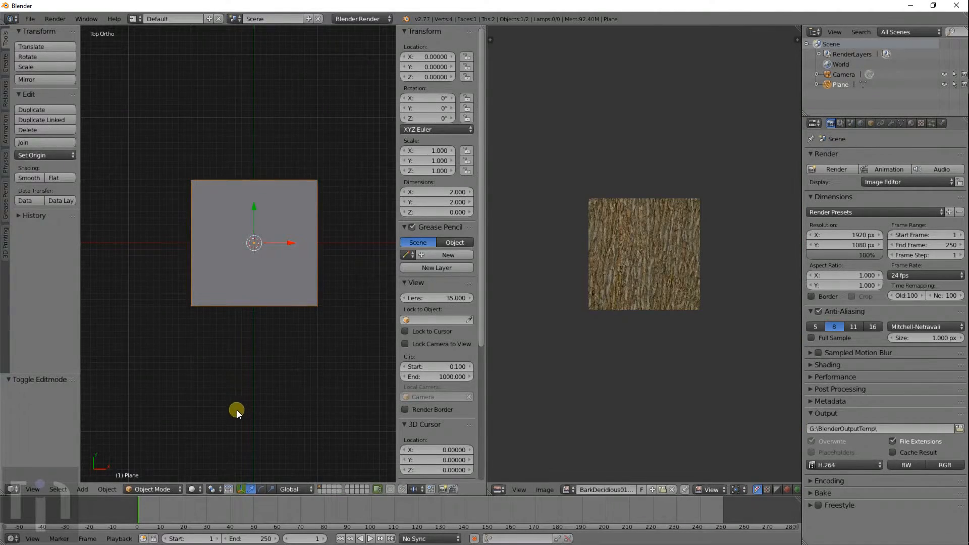
- Set the 3D viewport shading to Rendered
click(175, 489)
click(195, 487)
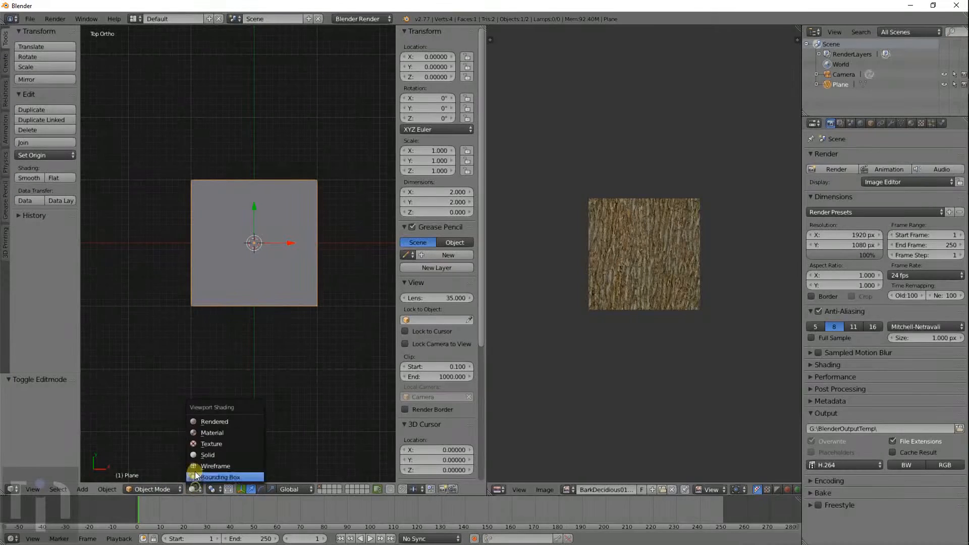
click(218, 422)
scroll(292, 329, up, 3)
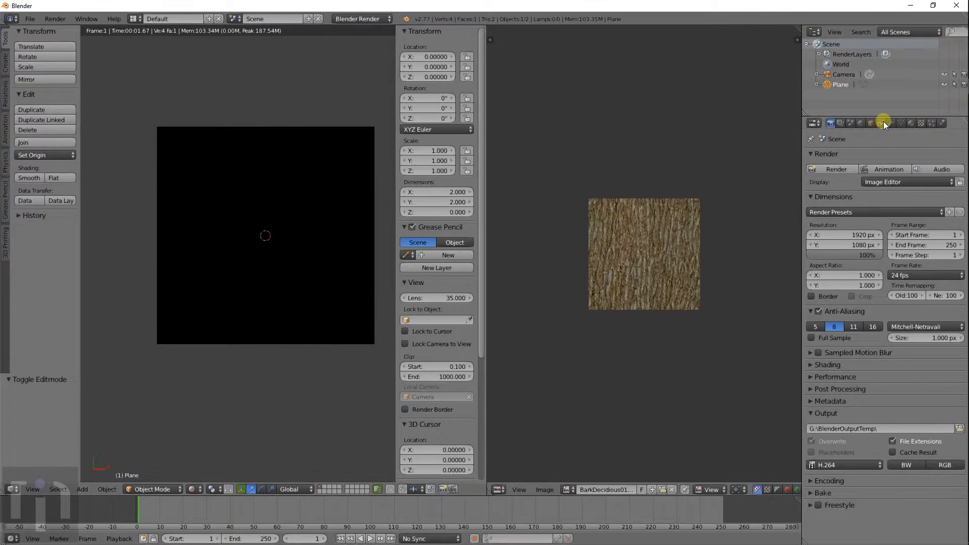
- Enable Environment Lighting in the World settings and check the now-white plane from top view
click(861, 124)
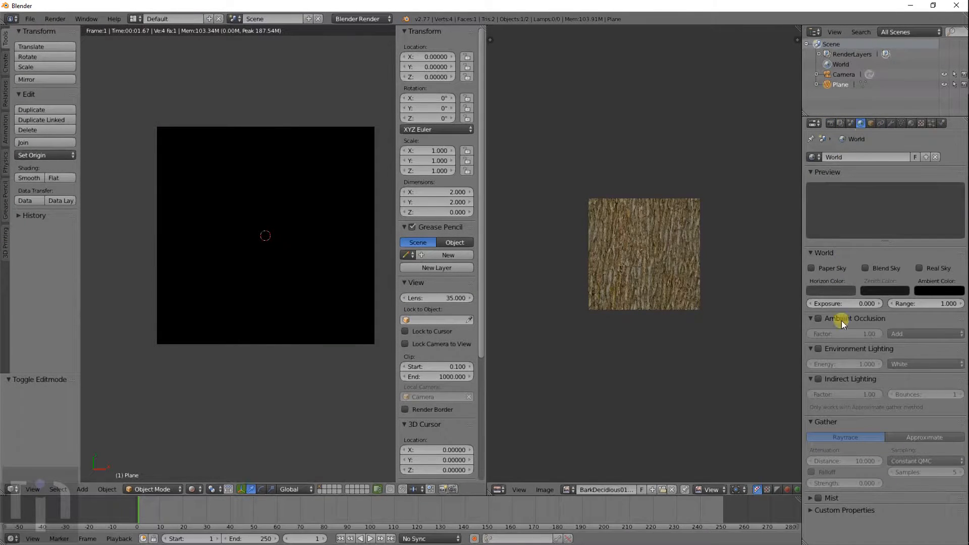
click(818, 348)
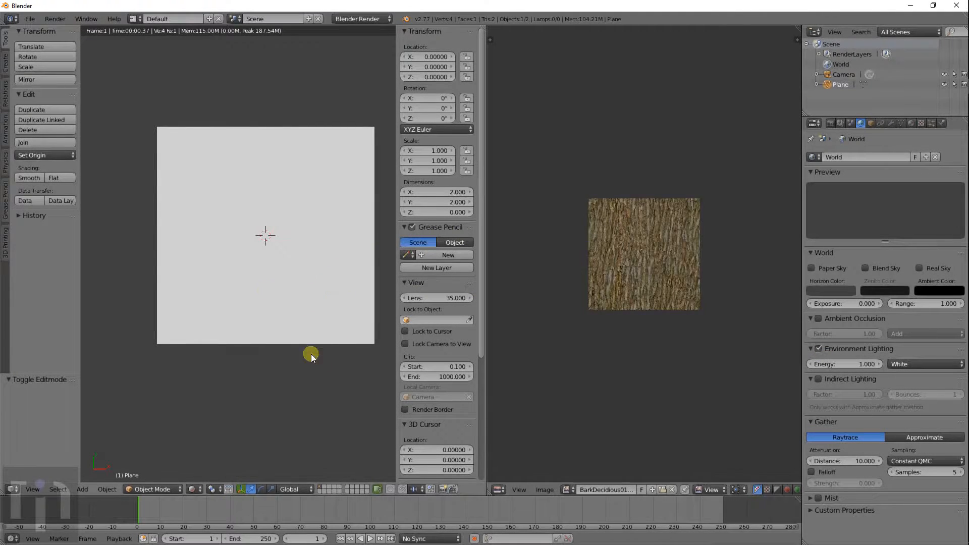
middle_drag(311, 354, 293, 319)
scroll(292, 319, down, 4)
key(shift+z)
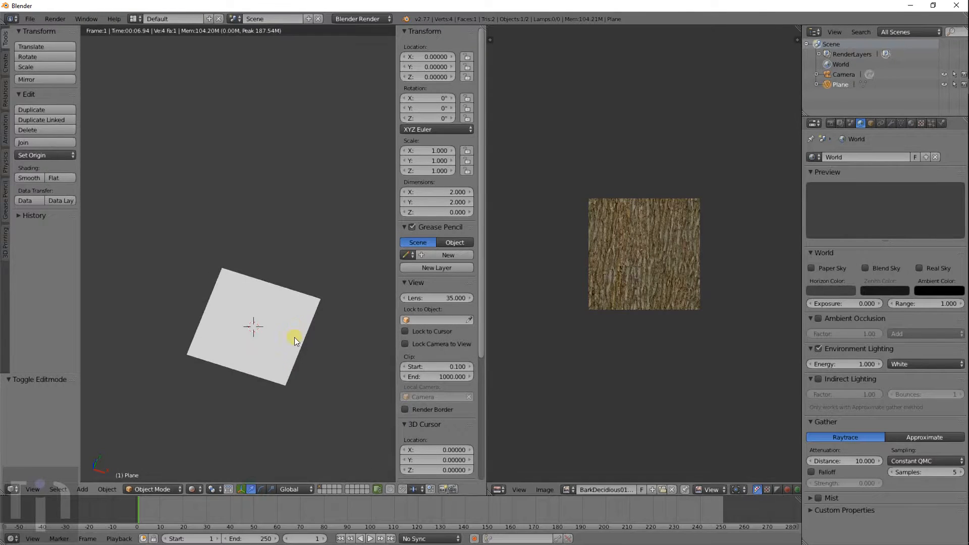
key(KP_7)
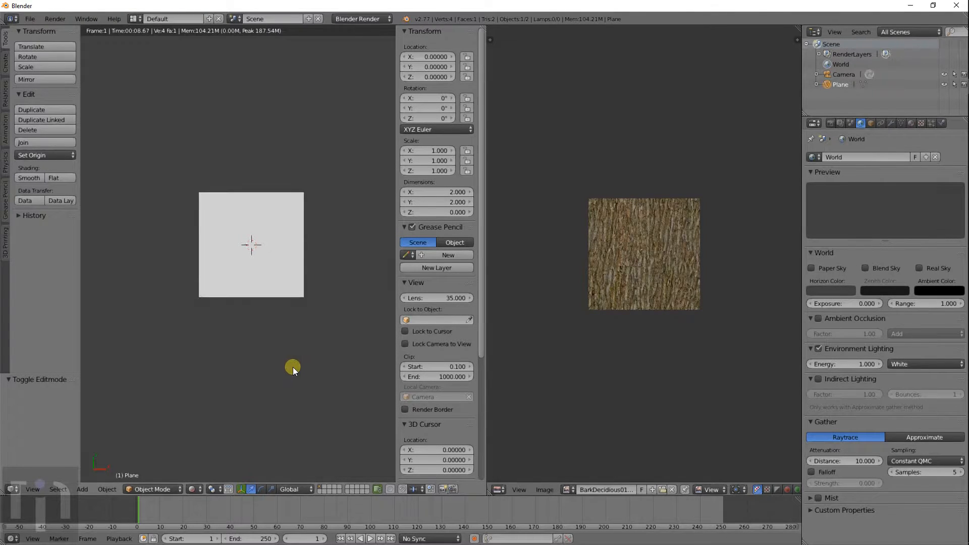
scroll(302, 355, up, 2)
- Return the viewport to Solid shading
click(206, 489)
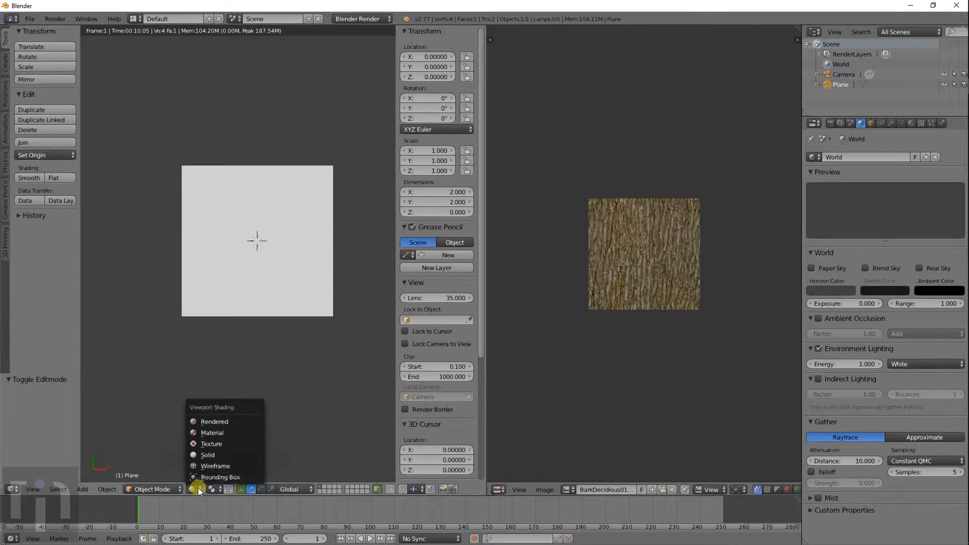
click(208, 453)
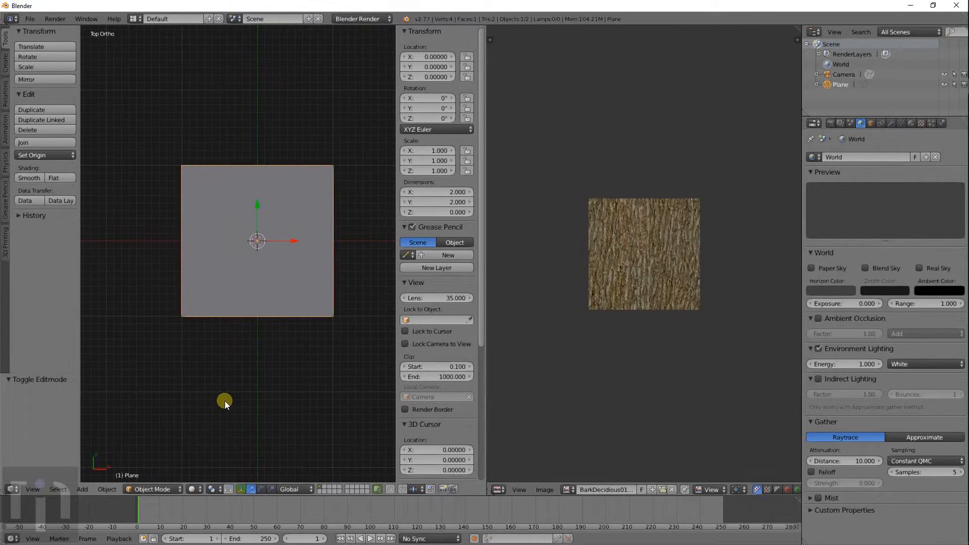
key(shift+z)
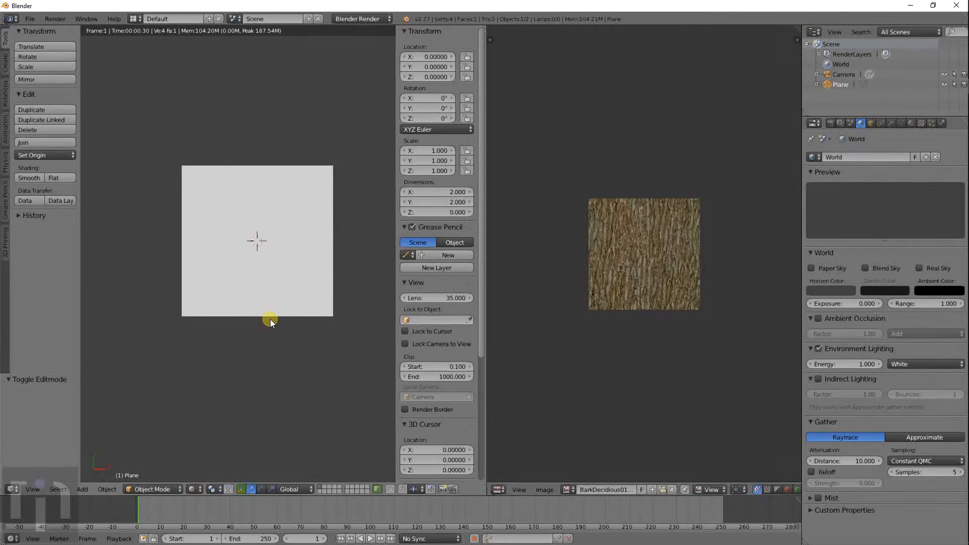
key(shift+z)
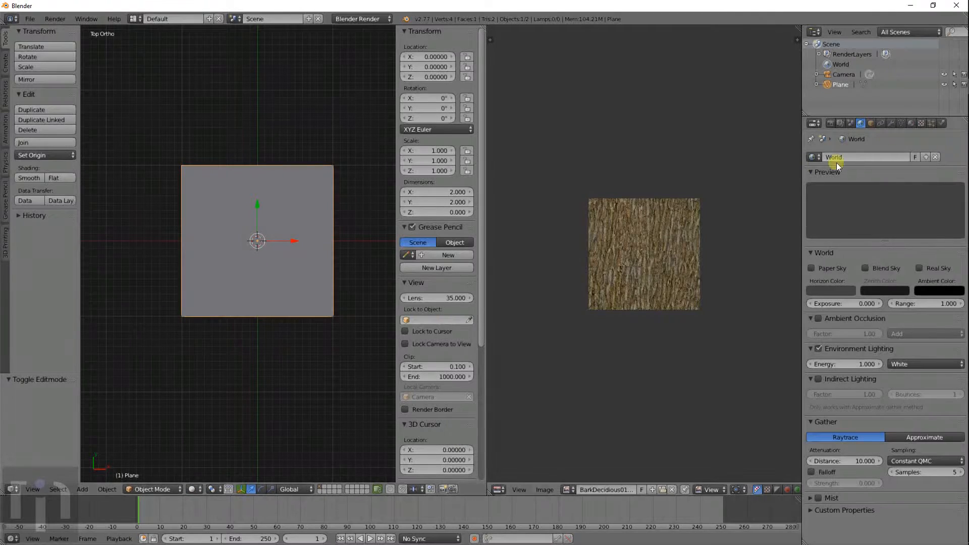
- Create a new material for the plane
click(910, 124)
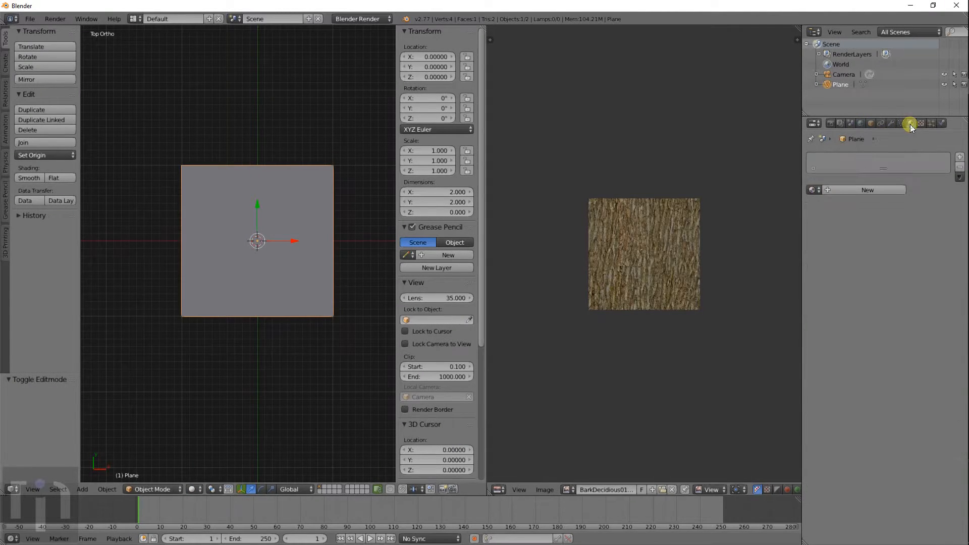
click(841, 190)
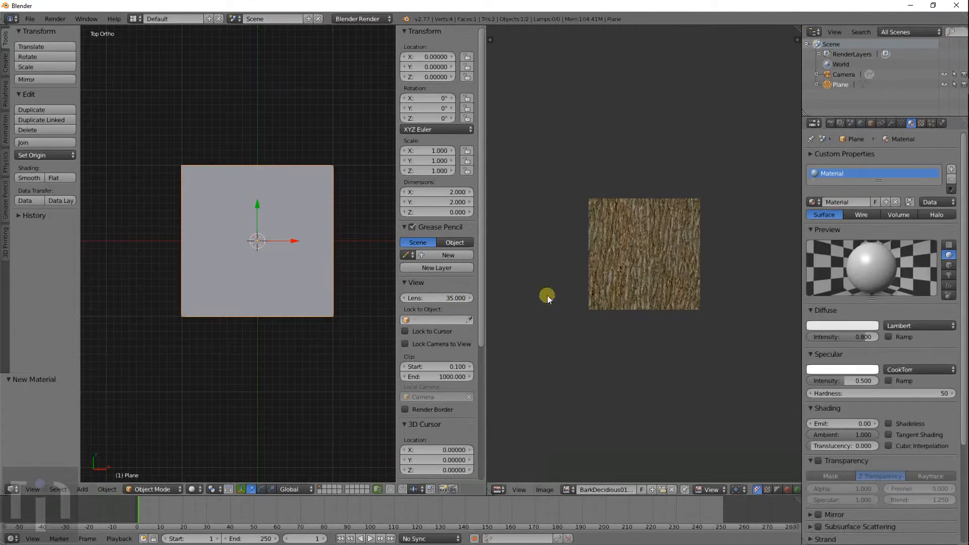
key(Tab)
key(Tab)
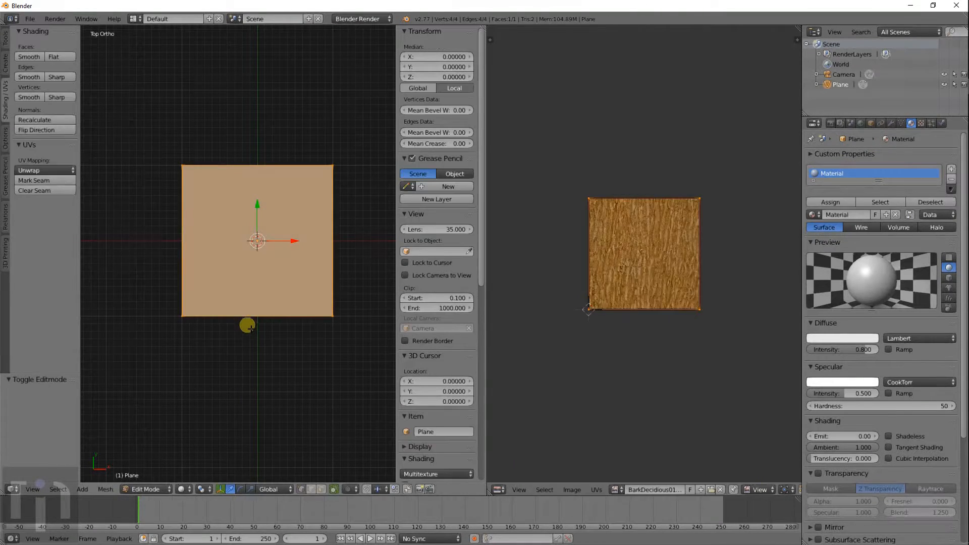
- Add a new Image or Movie texture using the BarkDeciduous0143_9_S.jpg image
click(919, 125)
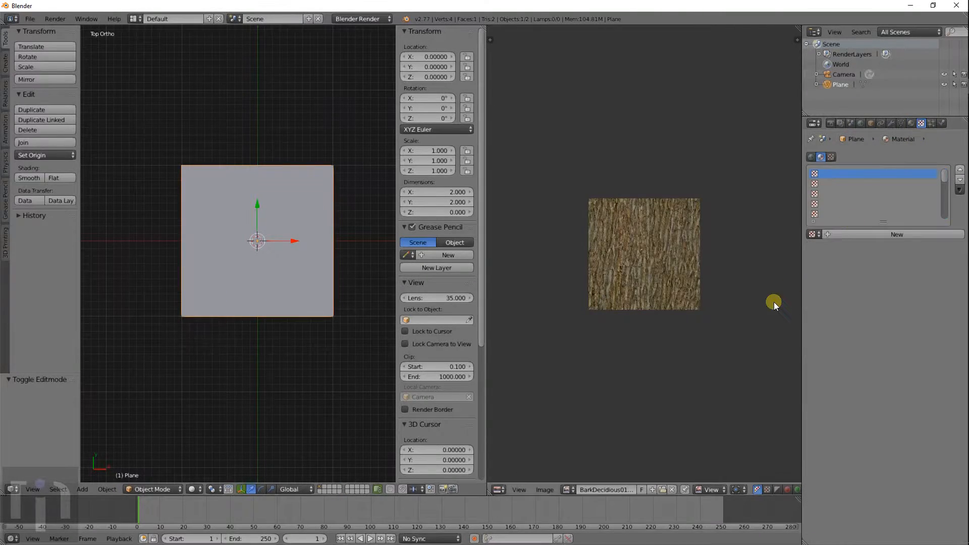
click(856, 233)
click(855, 247)
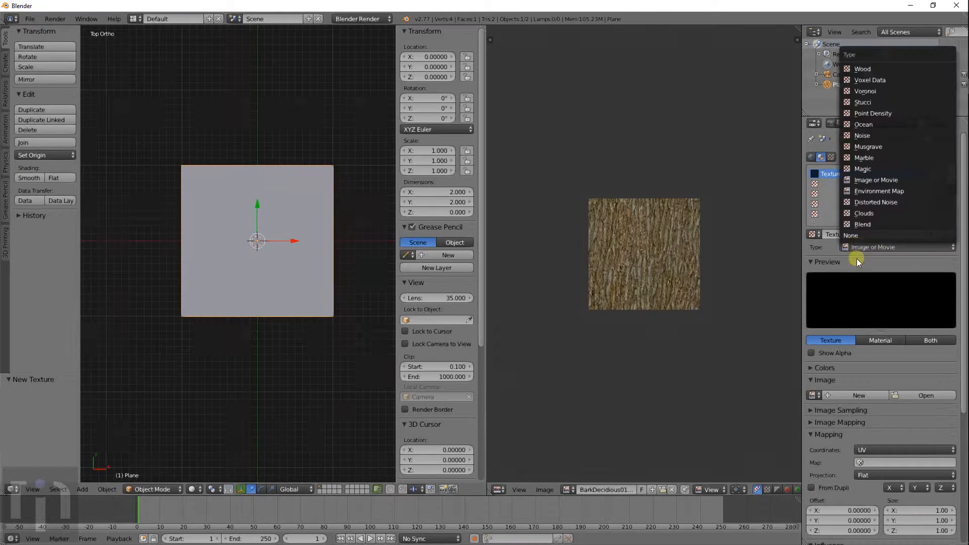
click(813, 395)
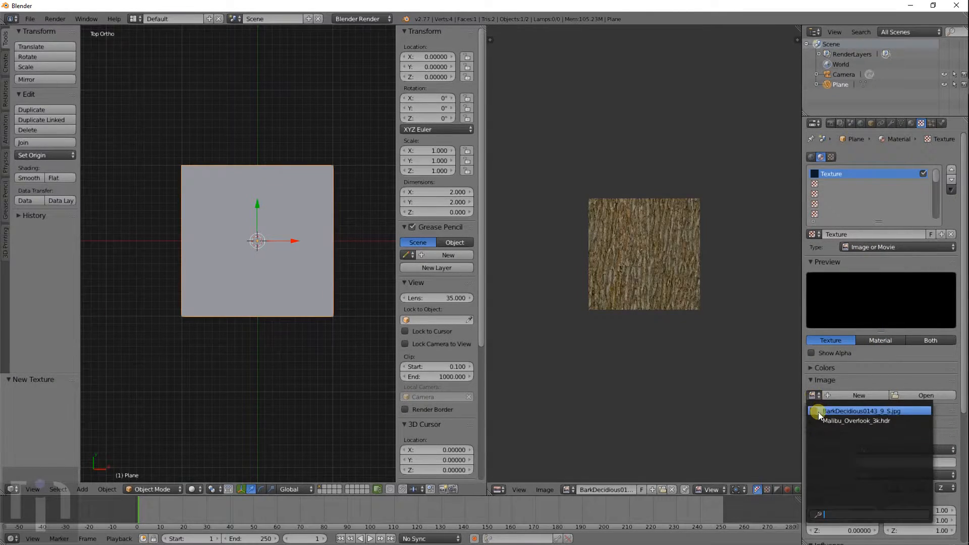
click(820, 410)
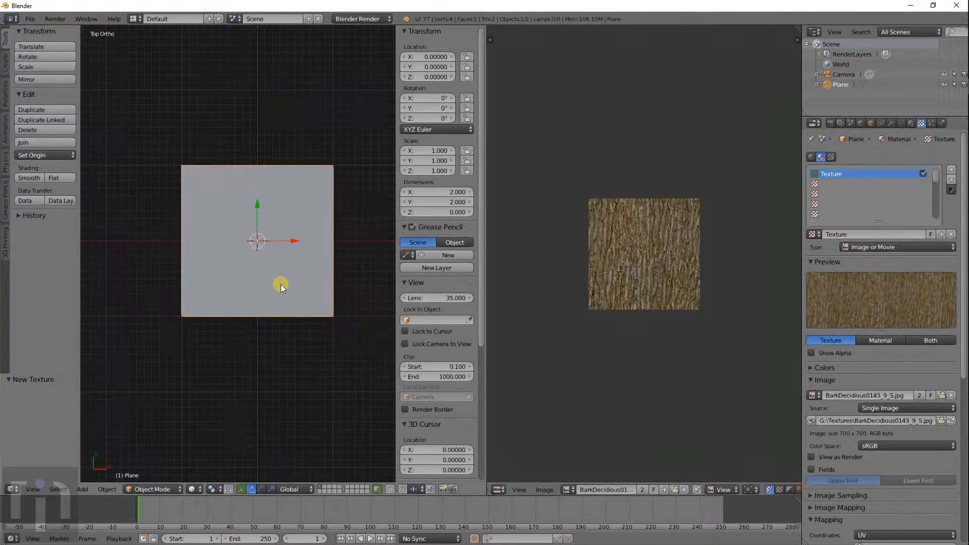
- Preview the bark-covered plane in Rendered shading, then switch viewport shading to Material
key(shift+z)
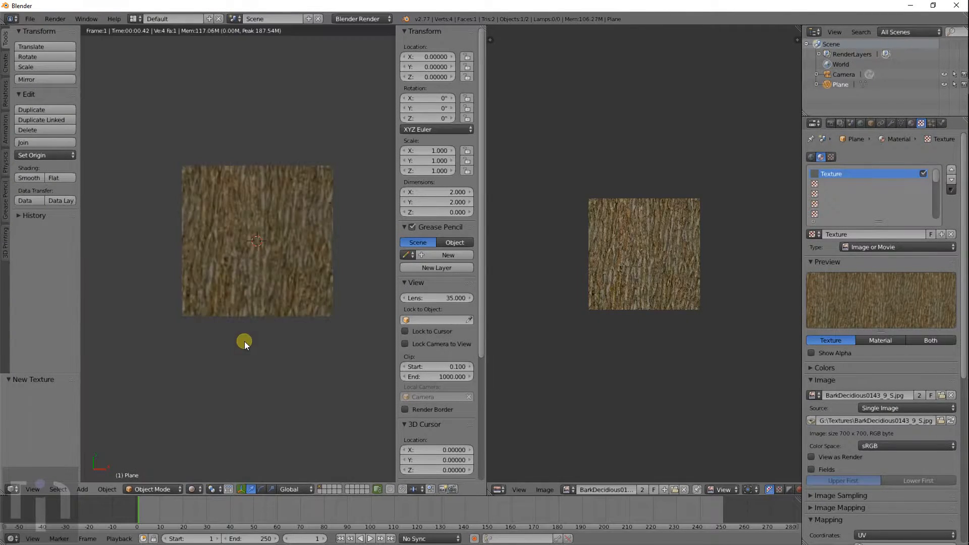
scroll(289, 323, up, 4)
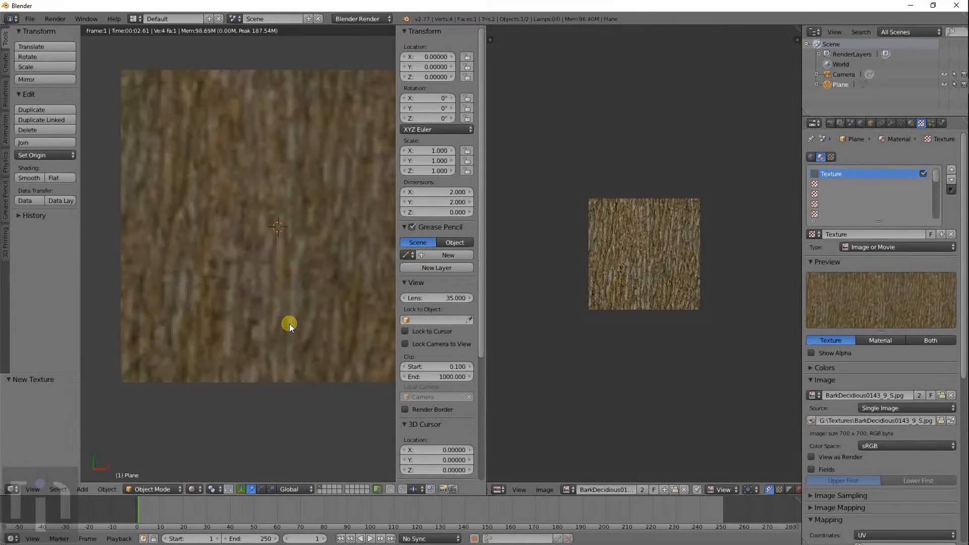
scroll(289, 323, down, 2)
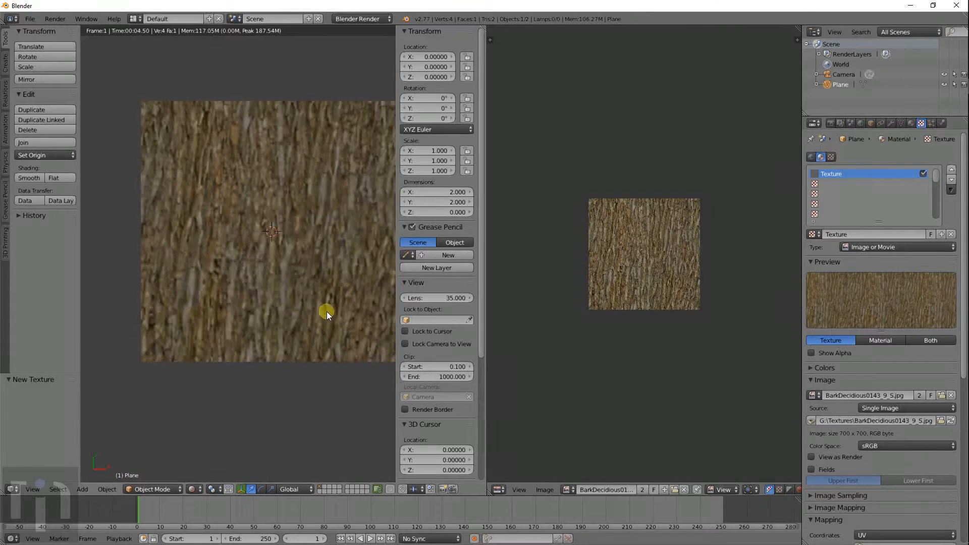
shift+middle_drag(297, 331, 279, 337)
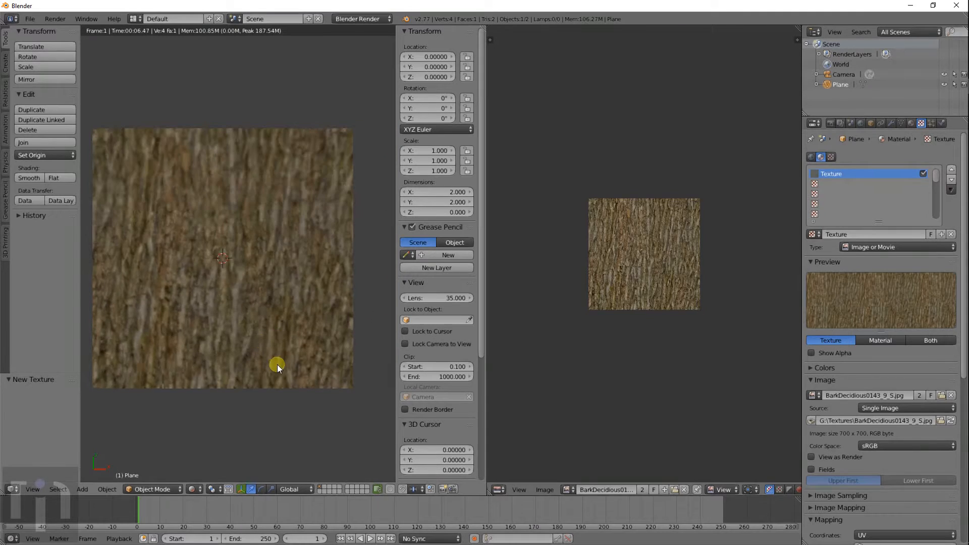
click(188, 489)
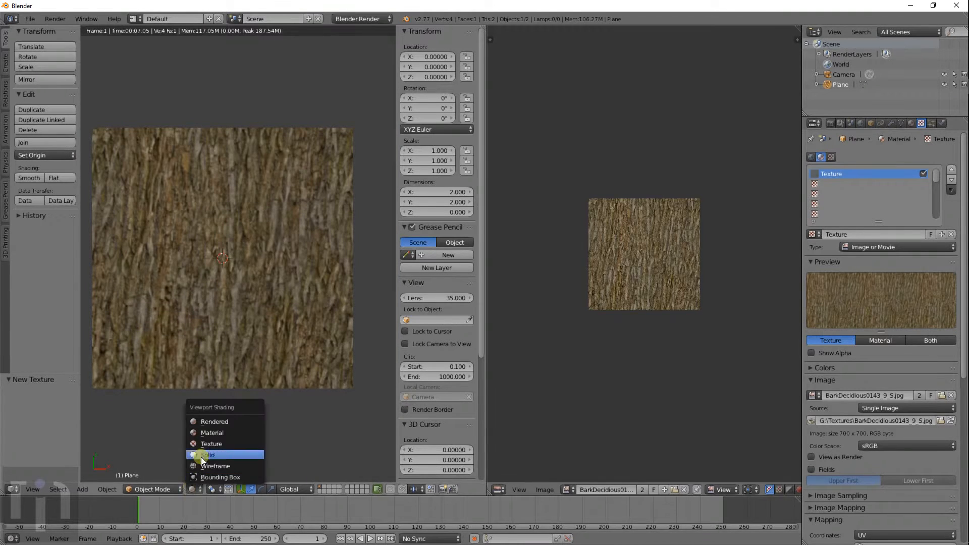
click(227, 432)
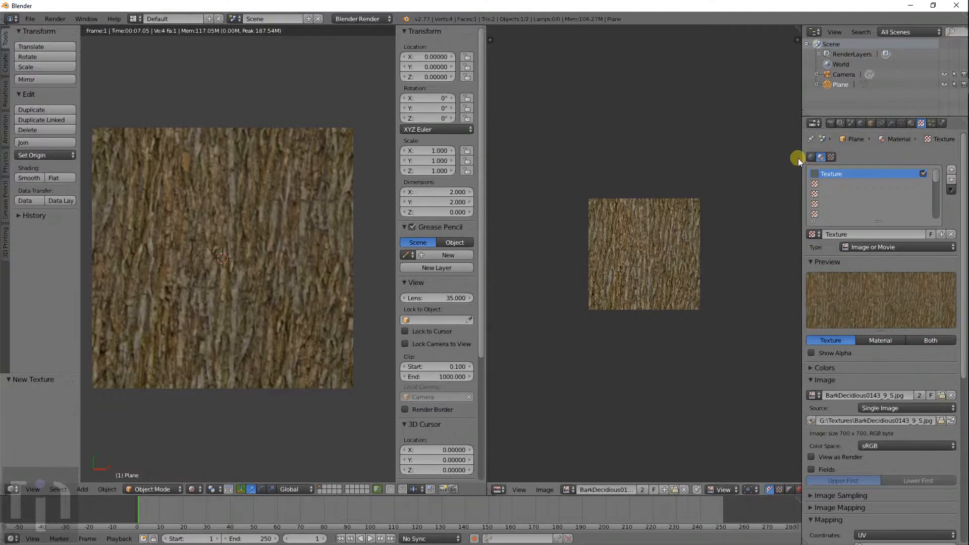
- In Edit Mode, review the material and texture settings, keeping the bark image selected
key(Tab)
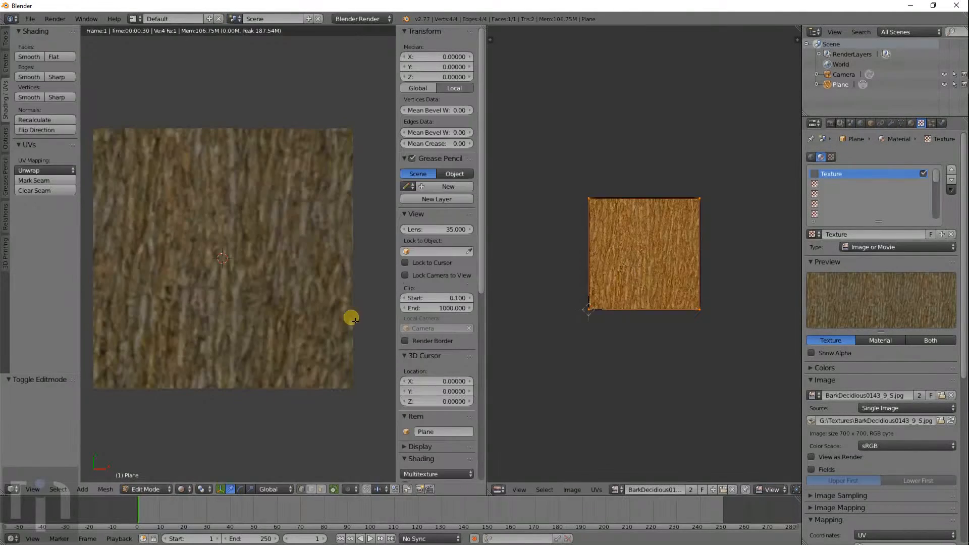
click(907, 126)
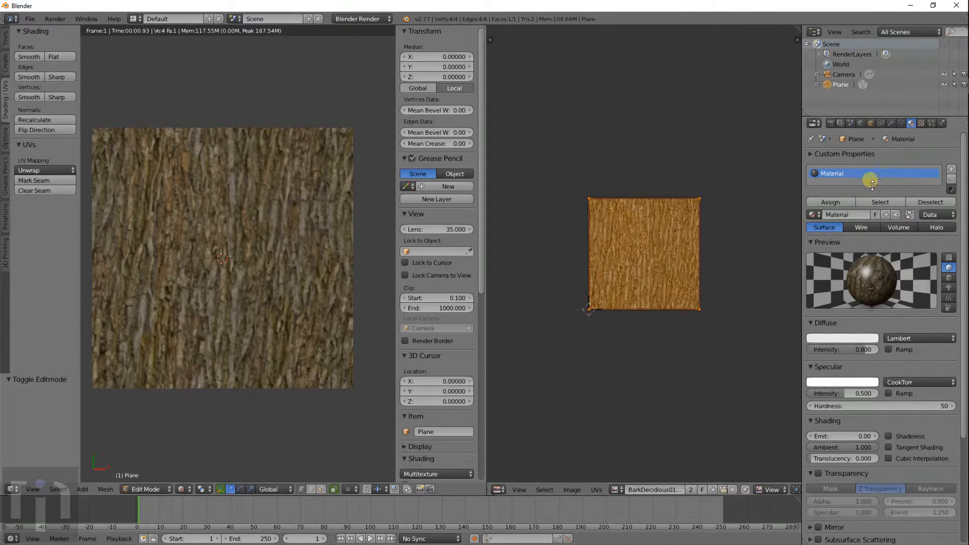
click(922, 124)
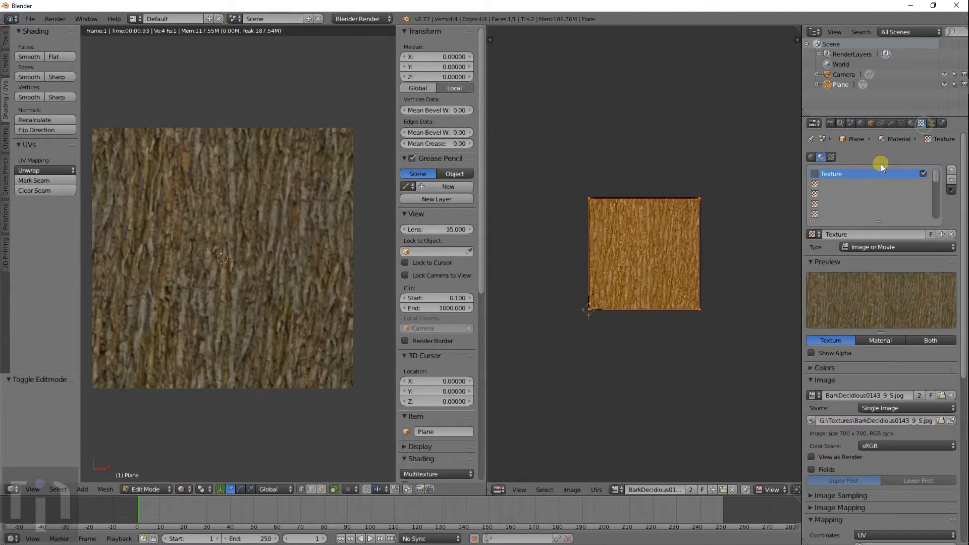
click(813, 156)
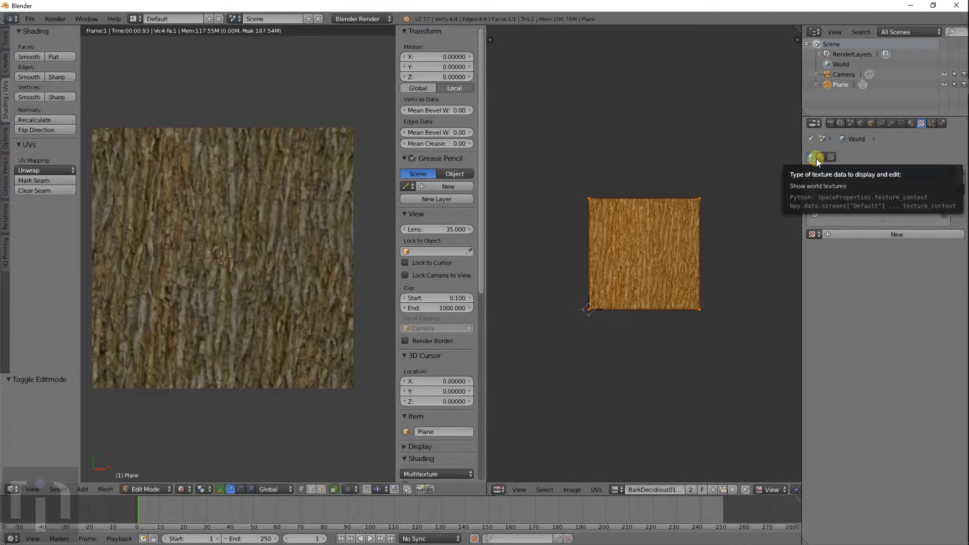
click(819, 158)
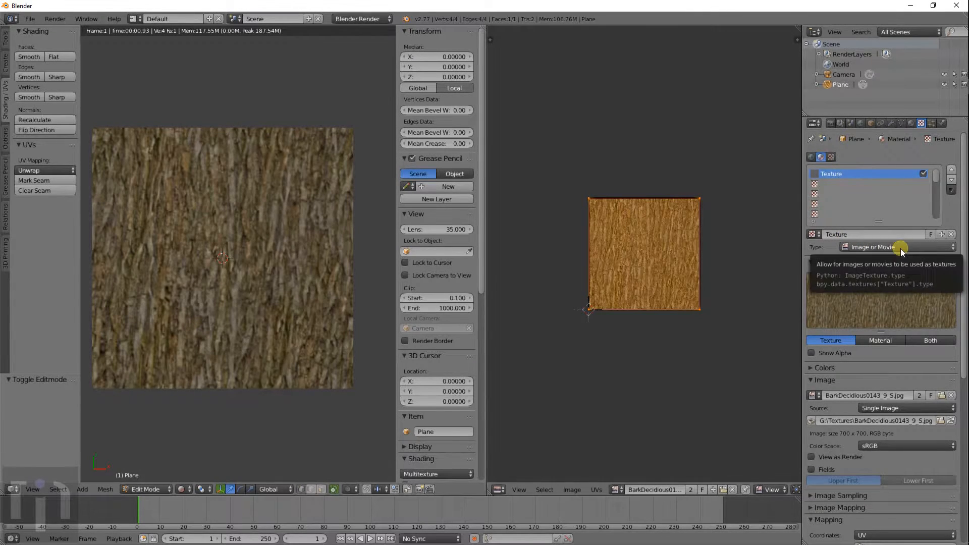
click(814, 396)
click(816, 398)
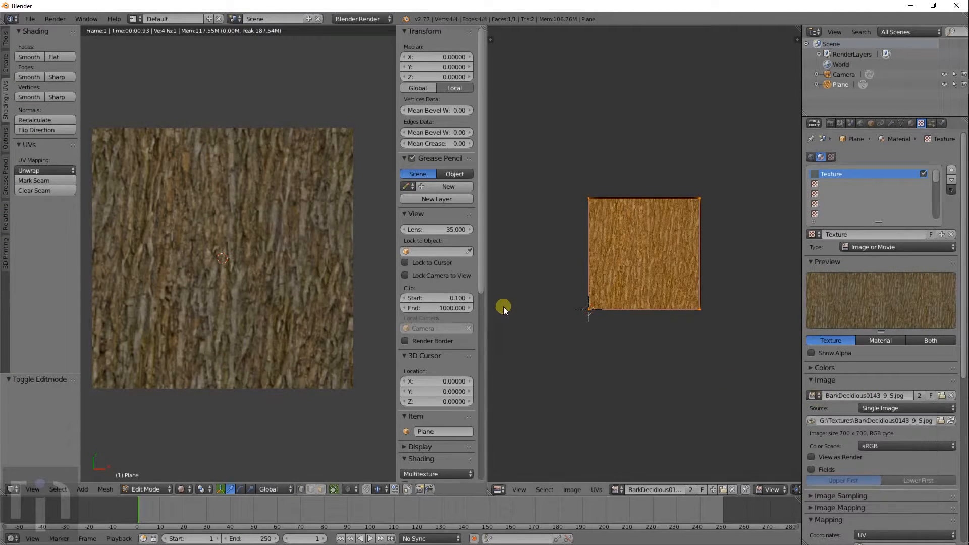
- Toggle out of and back into Edit Mode so the UV face overlays the bark image
scroll(160, 224, down, 2)
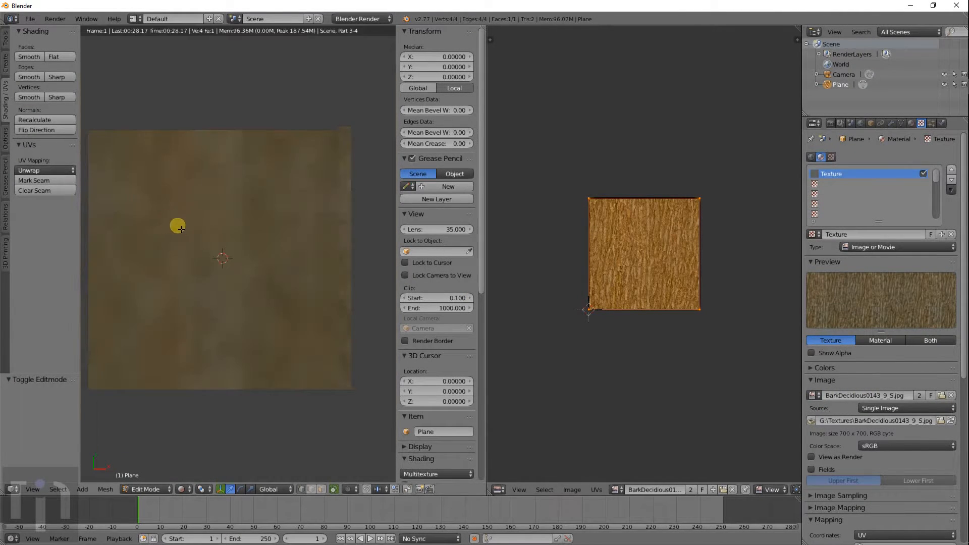
scroll(204, 236, down, 1)
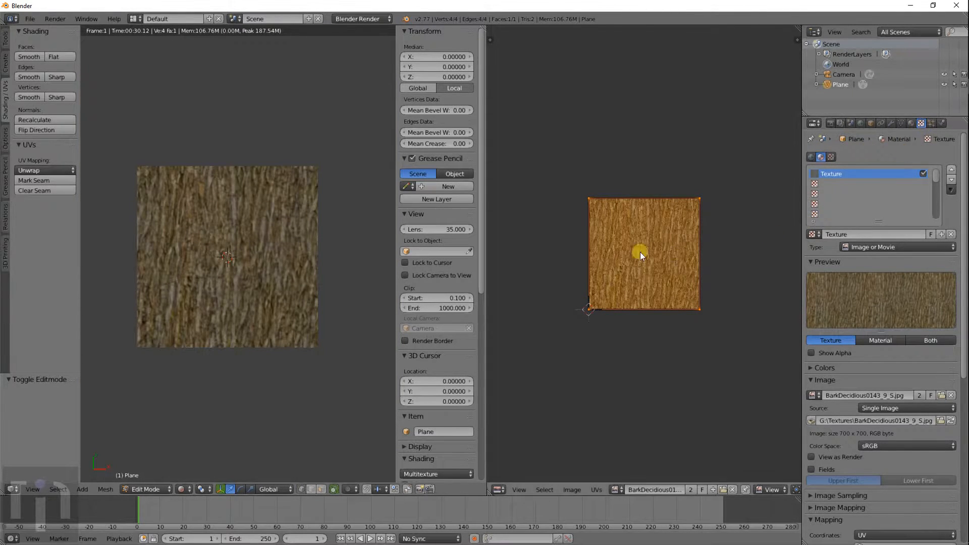
key(Tab)
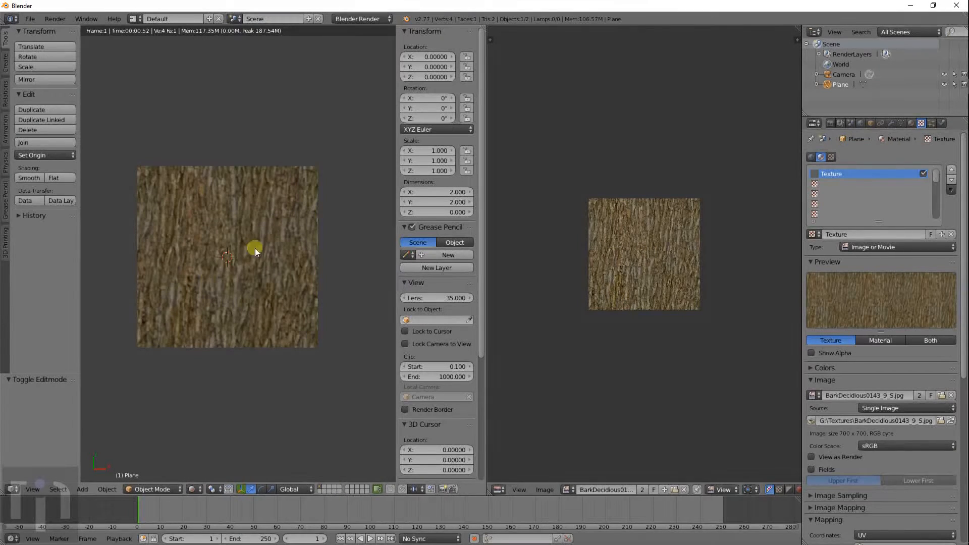
scroll(236, 257, up, 2)
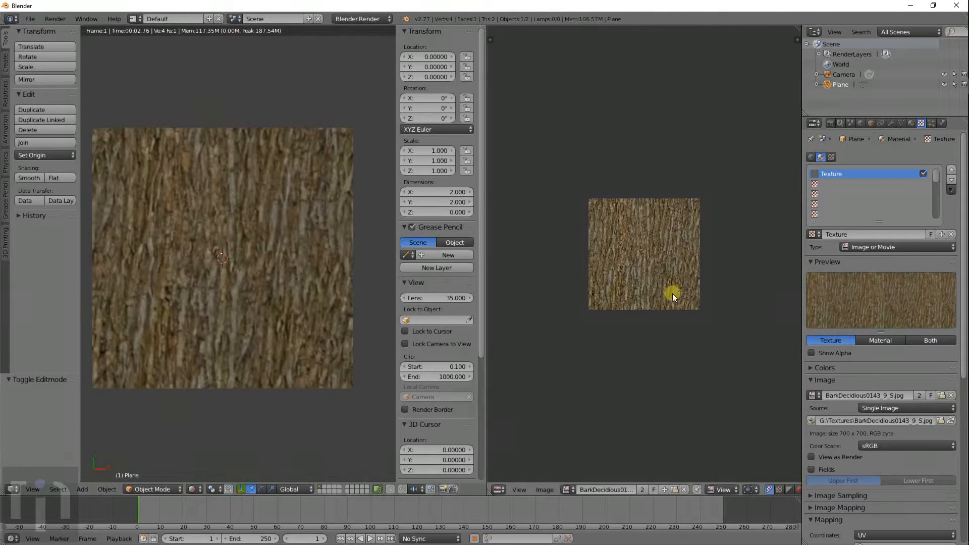
key(Tab)
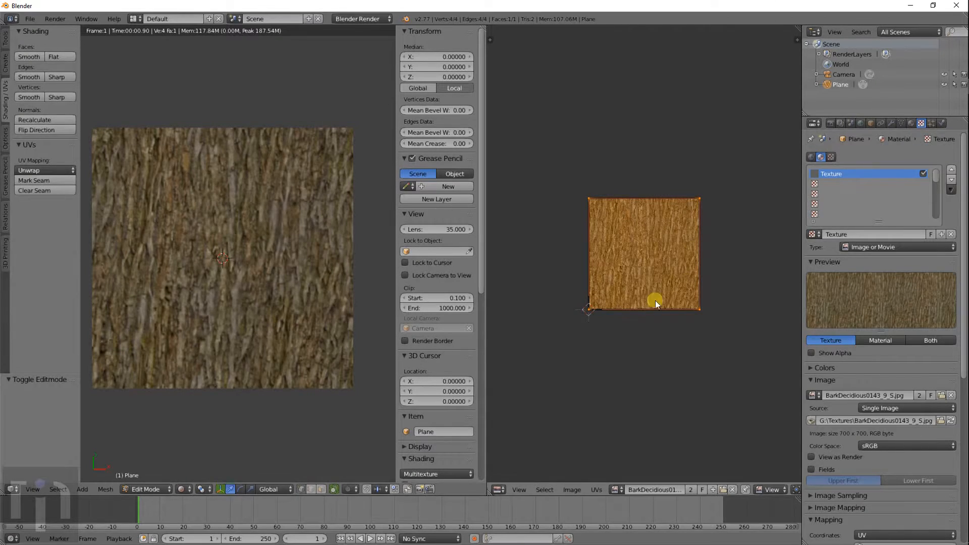
scroll(867, 429, down, 5)
- Expand Image Mapping, scale the UV face up about 2.8 times, and set extension to Clip
click(871, 408)
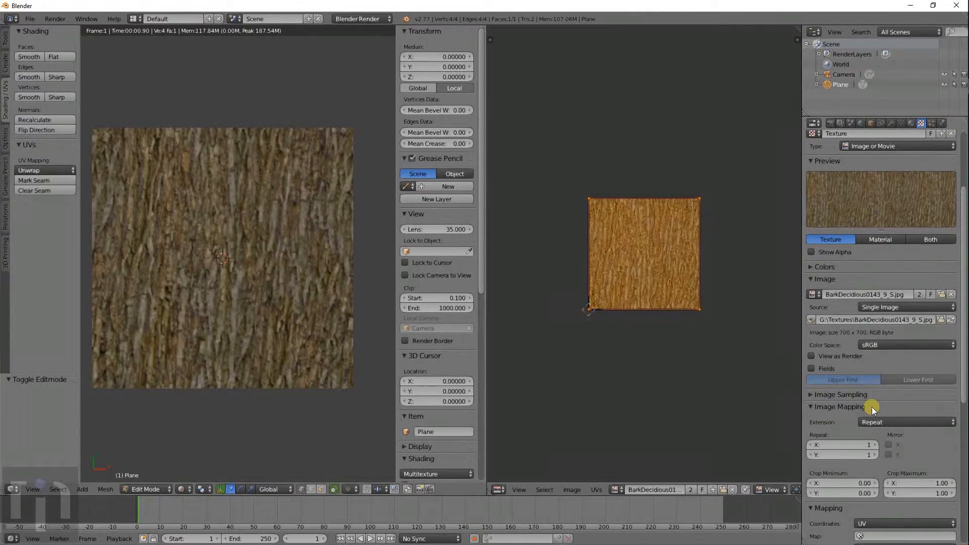
scroll(880, 423, down, 5)
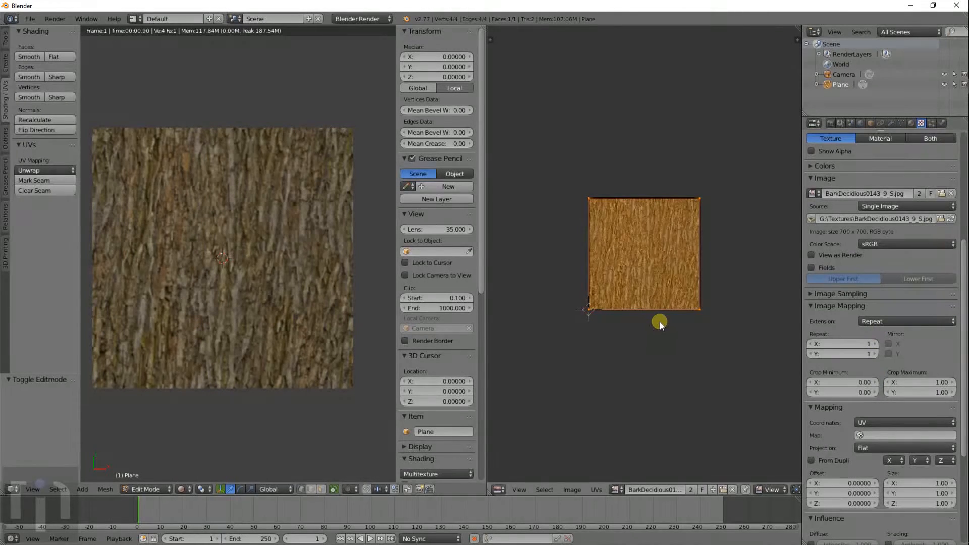
key(s)
click(734, 428)
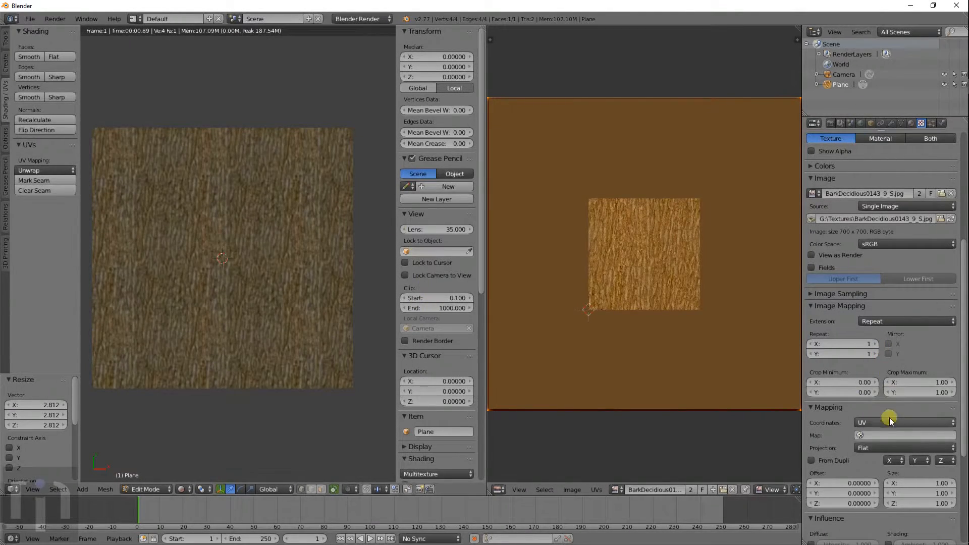
click(896, 320)
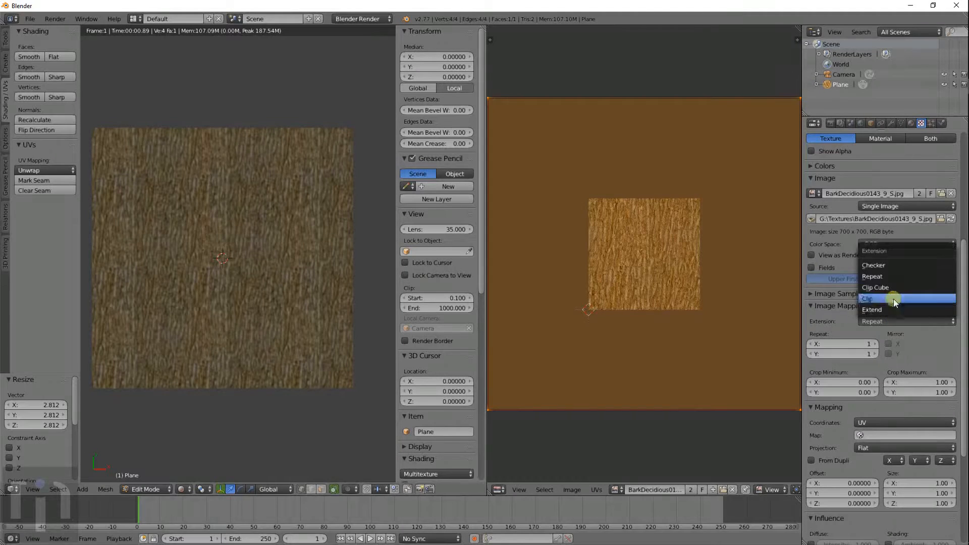
click(892, 299)
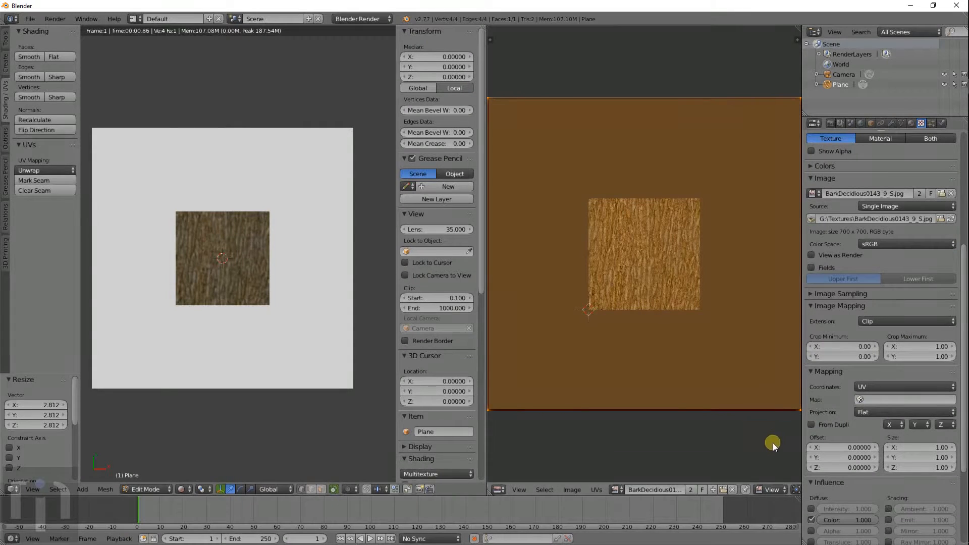
- Rescale the UV face through 0.177, 0.647 and 3.091 until it settles at 2.546
key(s)
click(657, 292)
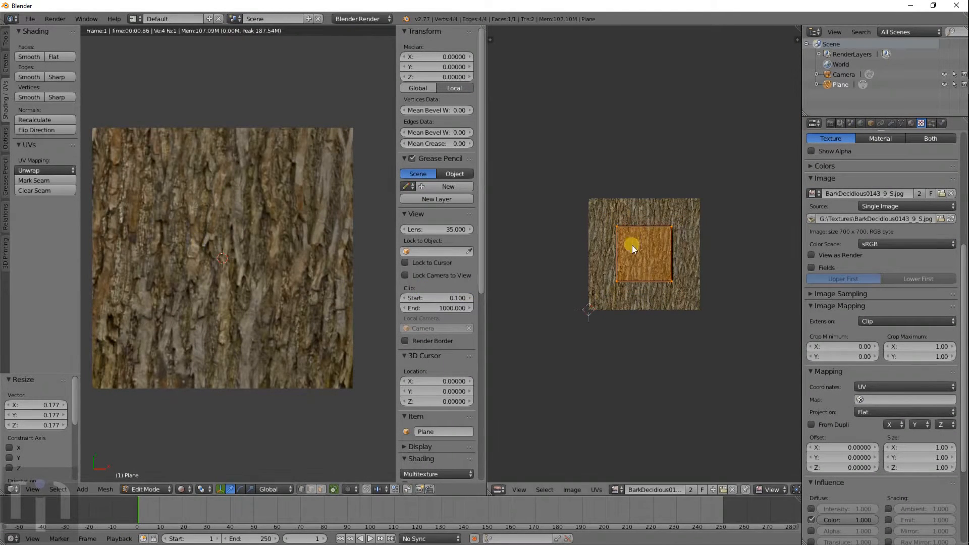
key(s)
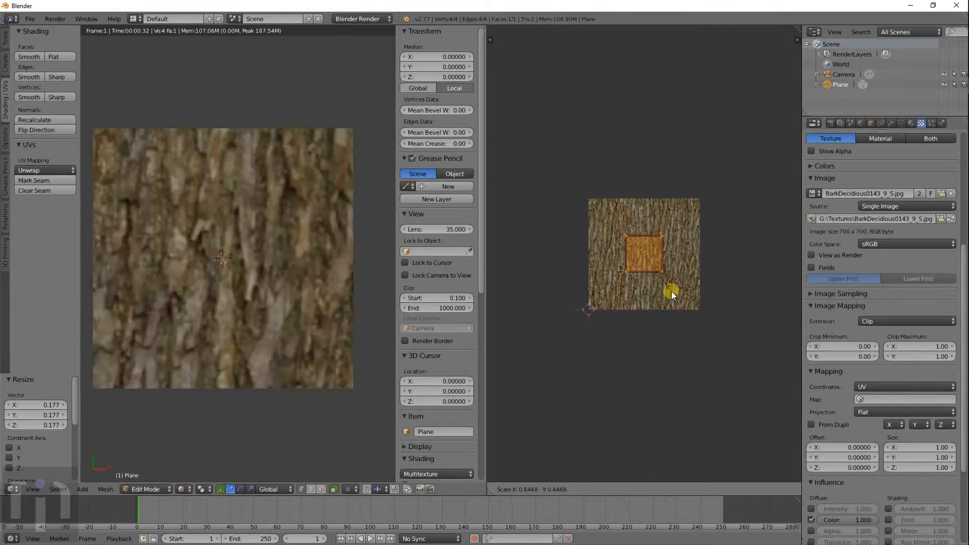
click(671, 293)
key(s)
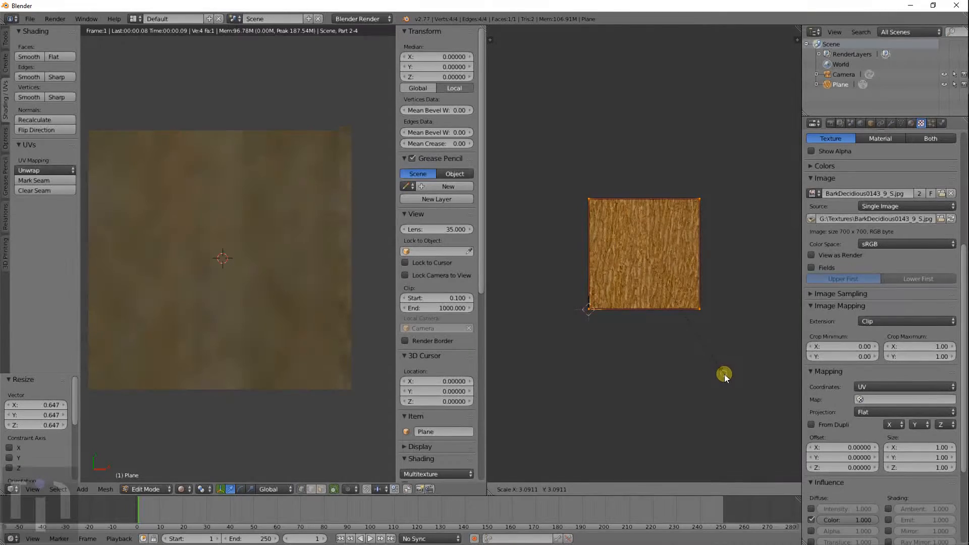
click(725, 374)
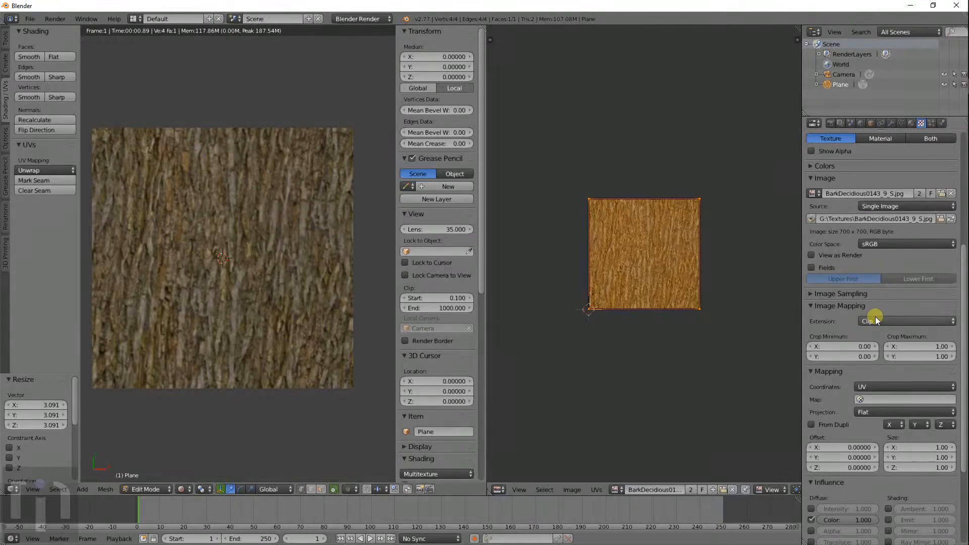
key(s)
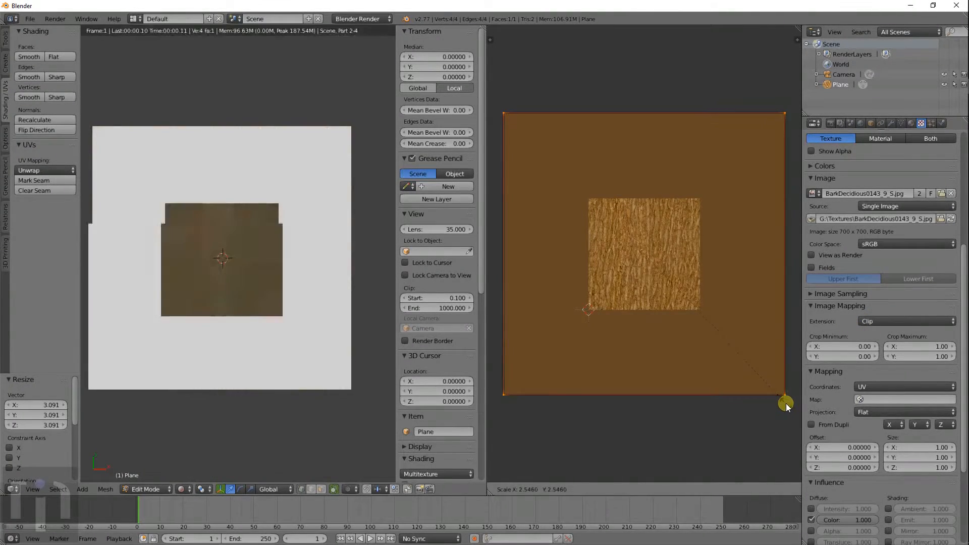
click(786, 404)
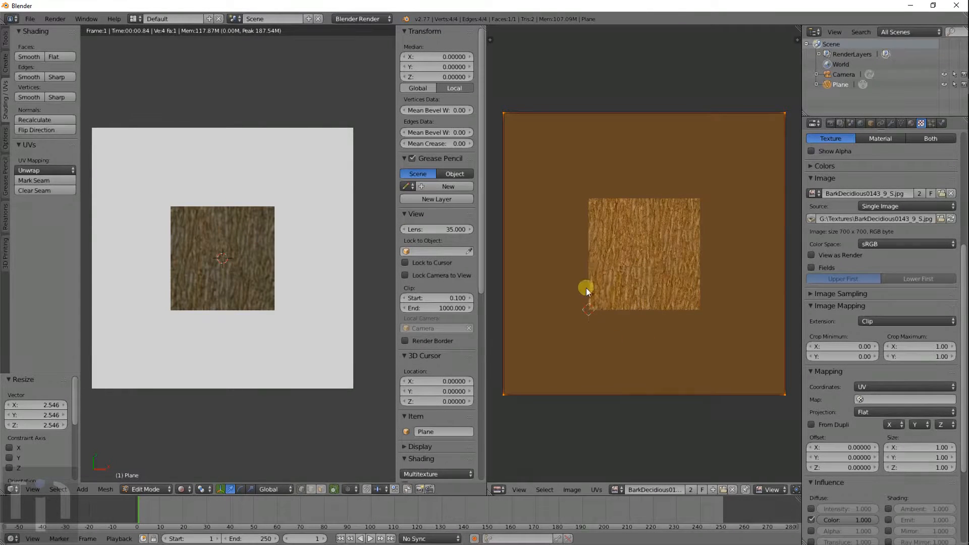
- Try the Repeat texture extension, set it back to Clip, and return to Object Mode
click(873, 322)
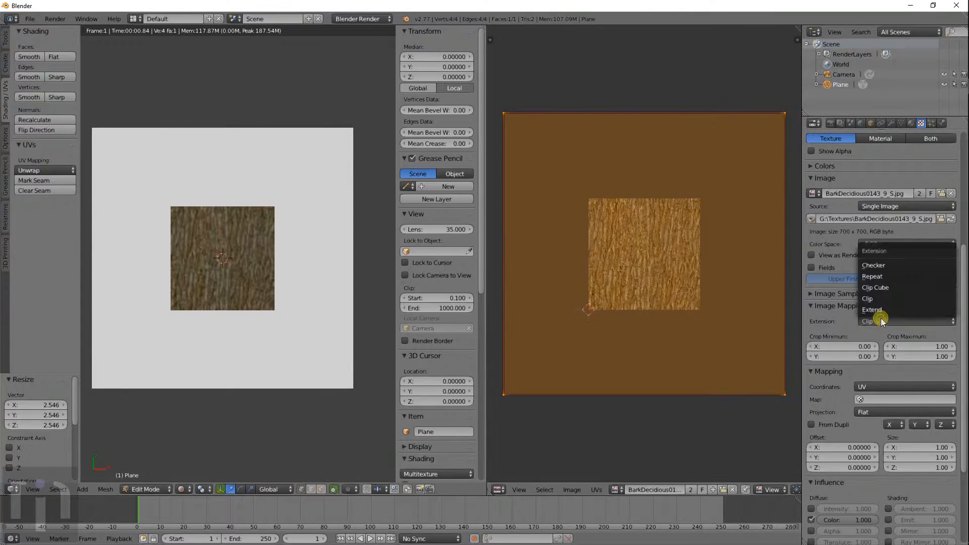
click(888, 278)
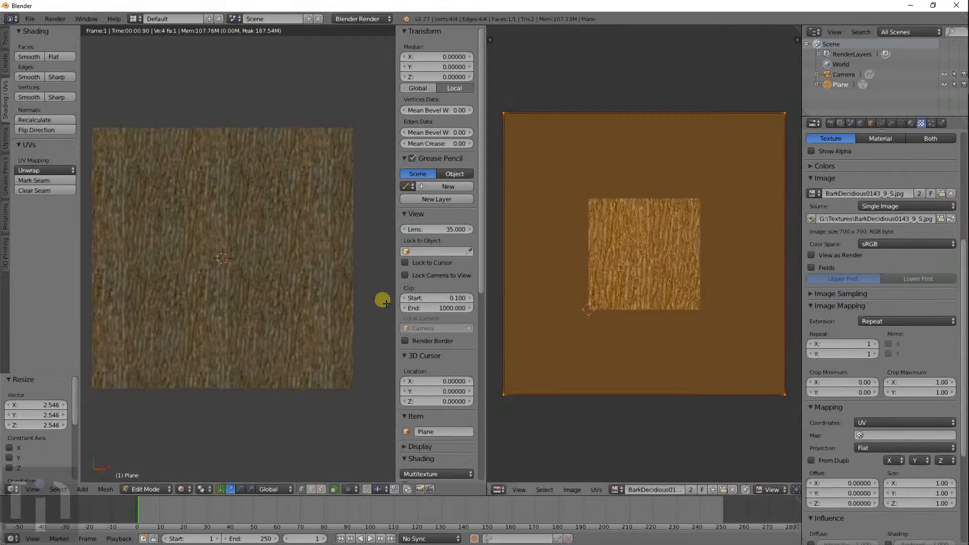
click(891, 320)
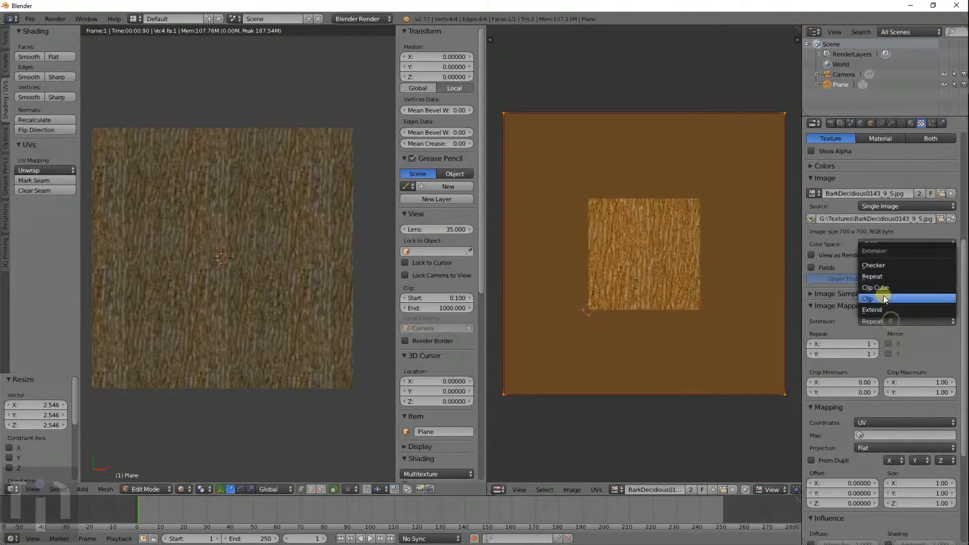
click(883, 296)
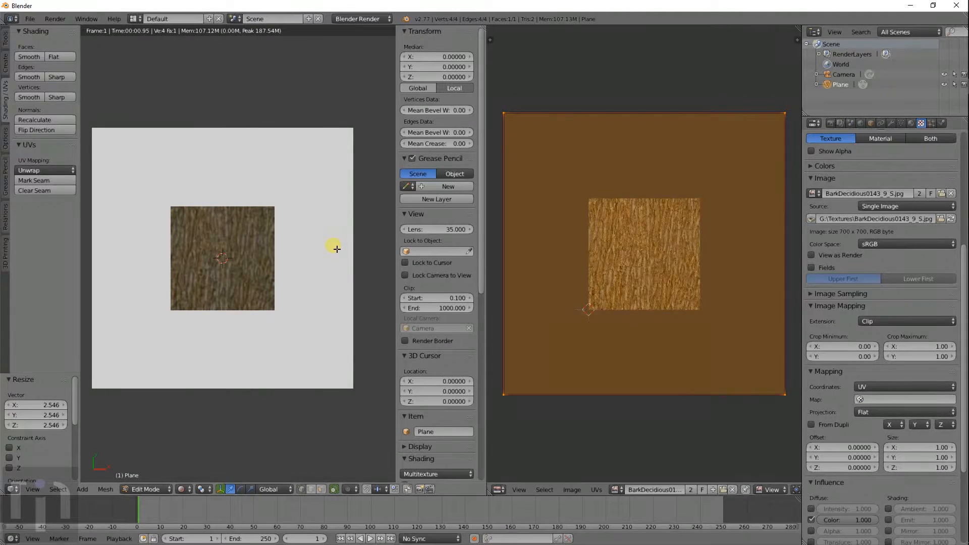
key(Tab)
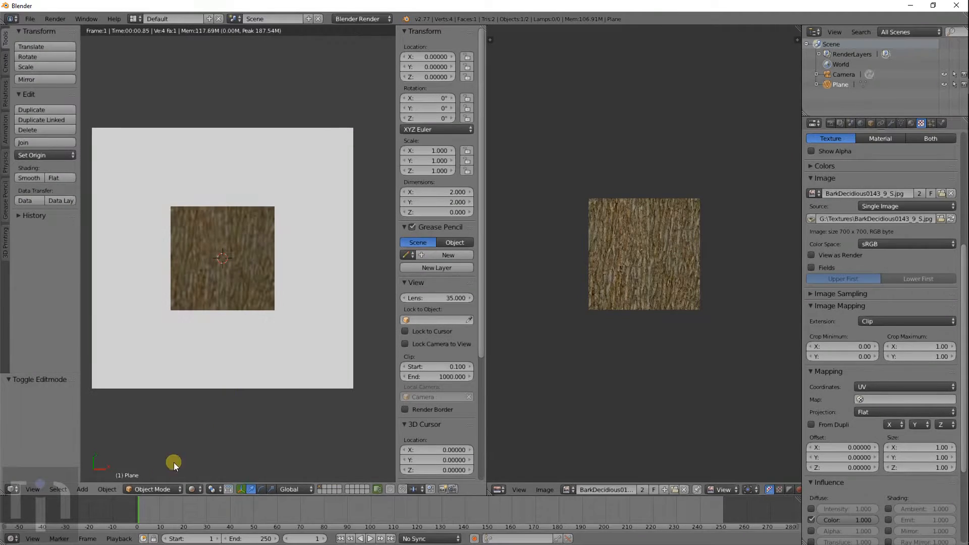
- In Solid shading, subdivide the plane three times into 4, 16, then 64 faces, and exit Edit Mode
click(198, 489)
click(202, 444)
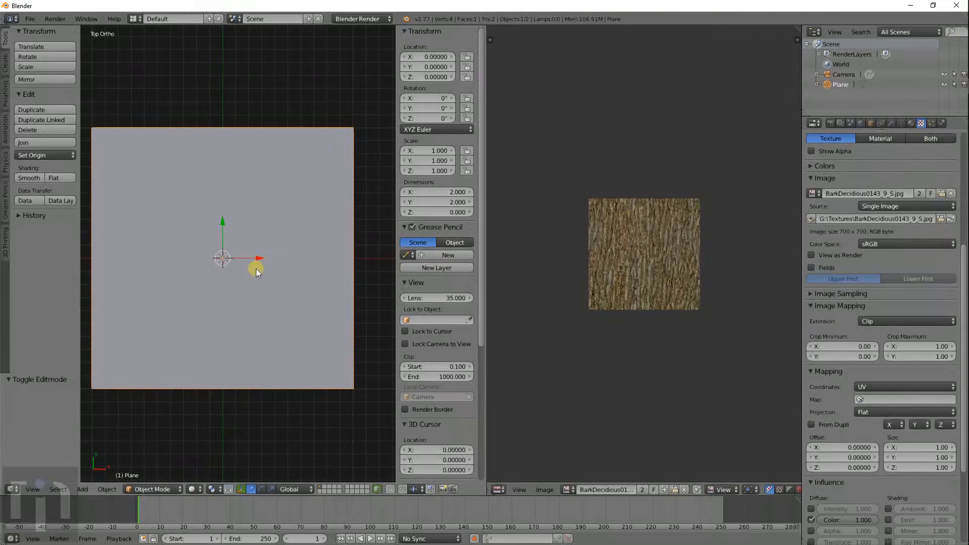
key(Tab)
scroll(263, 252, down, 1)
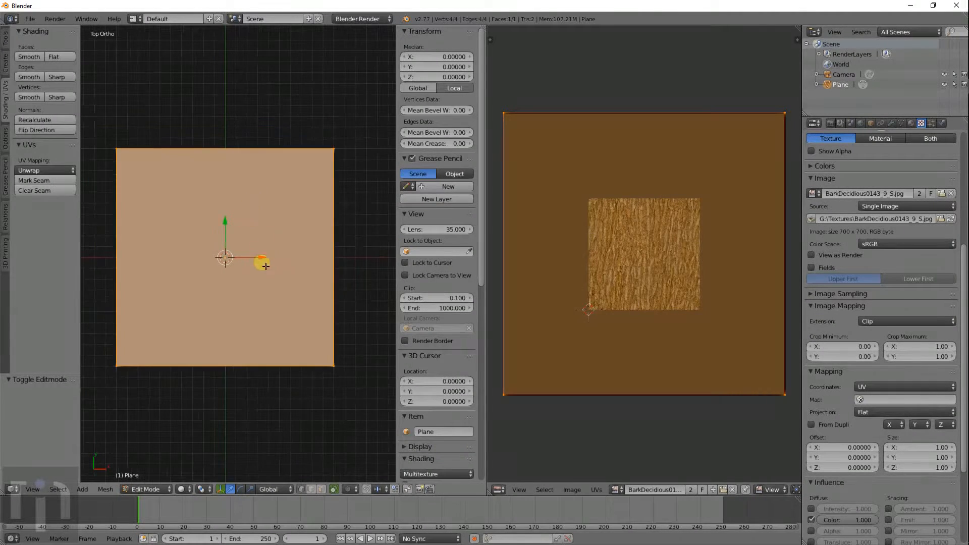
key(w)
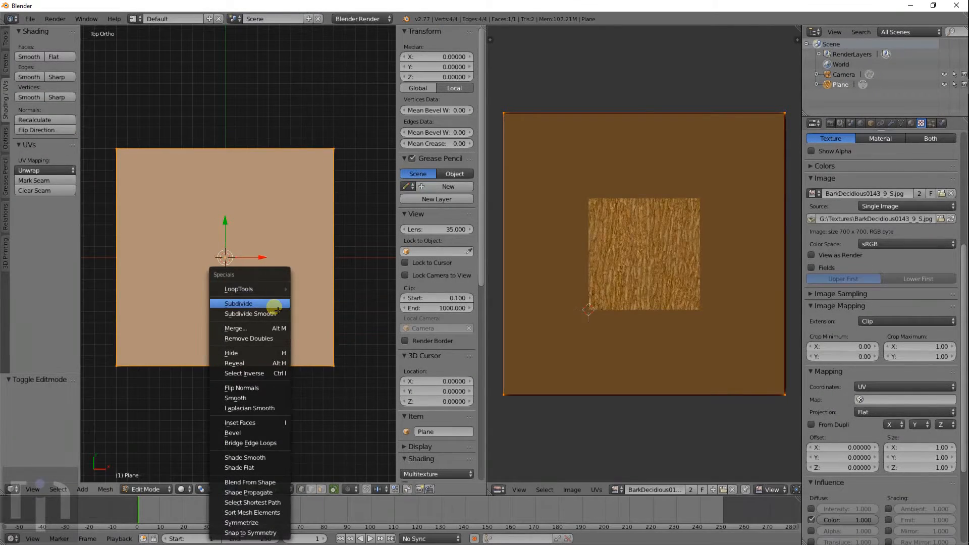
click(252, 304)
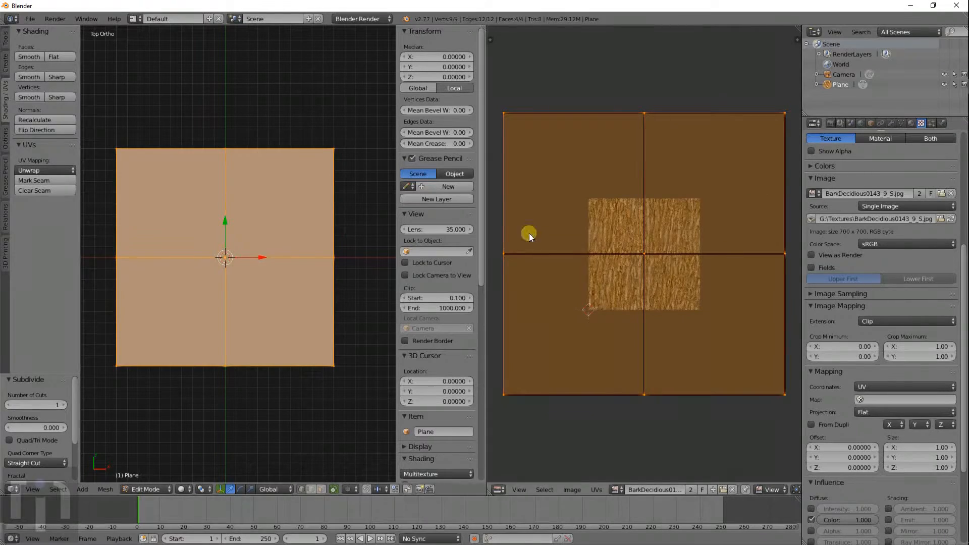
key(w)
click(234, 240)
key(w)
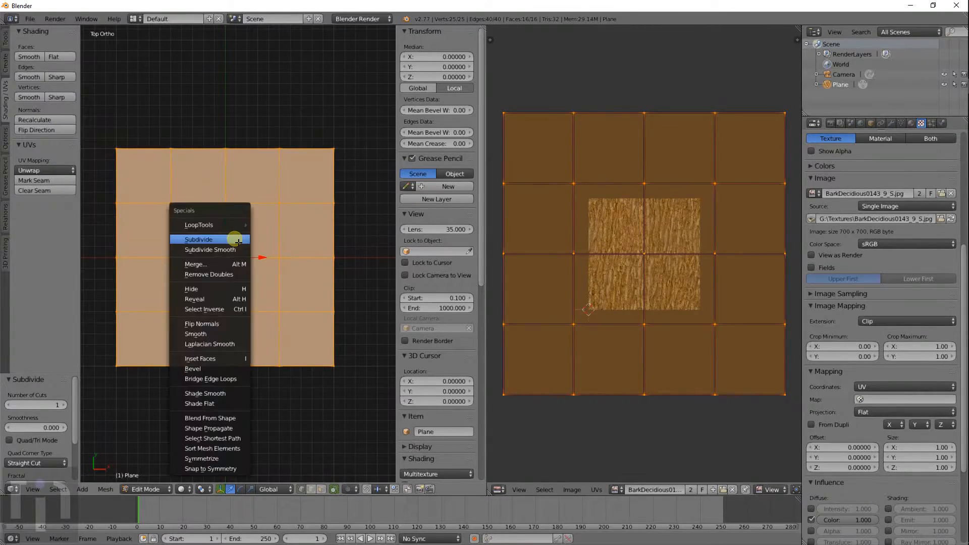
click(238, 241)
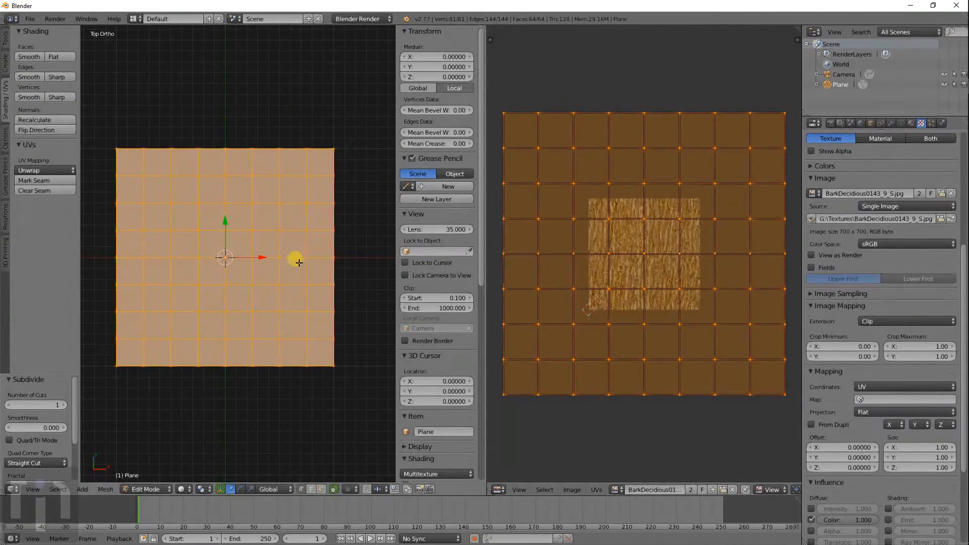
key(Tab)
key(Tab)
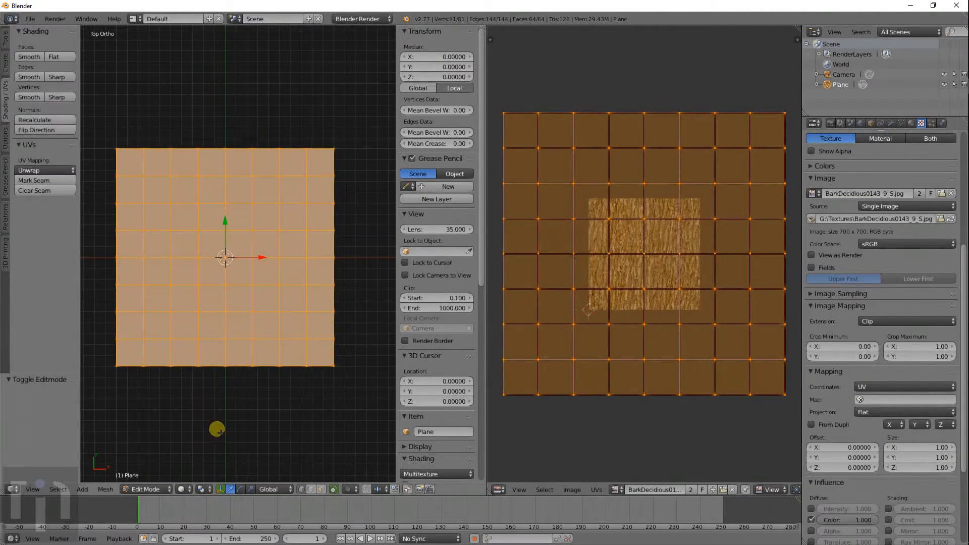
key(Tab)
- Show rendered shading, enter Edit Mode, and circle-select the middle row of UV vertices
click(192, 489)
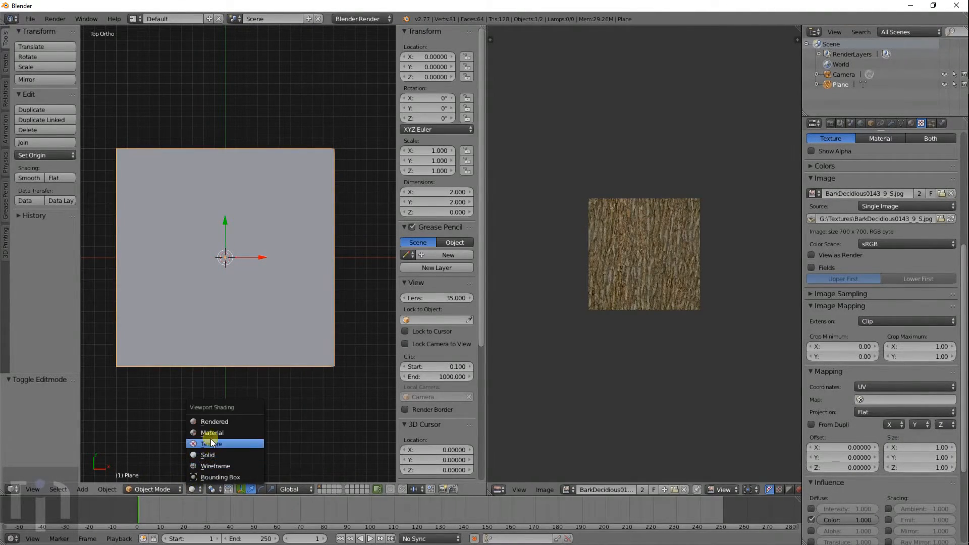
click(213, 419)
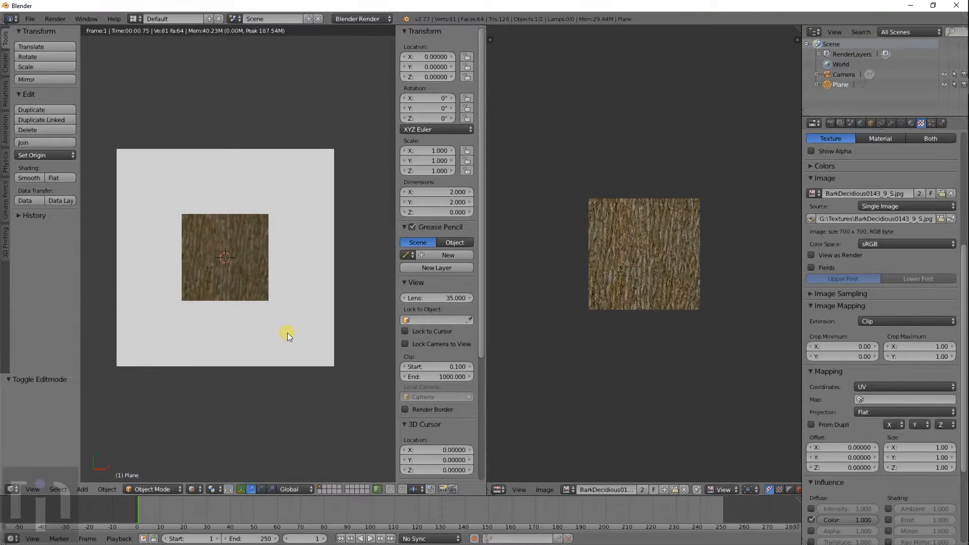
key(Tab)
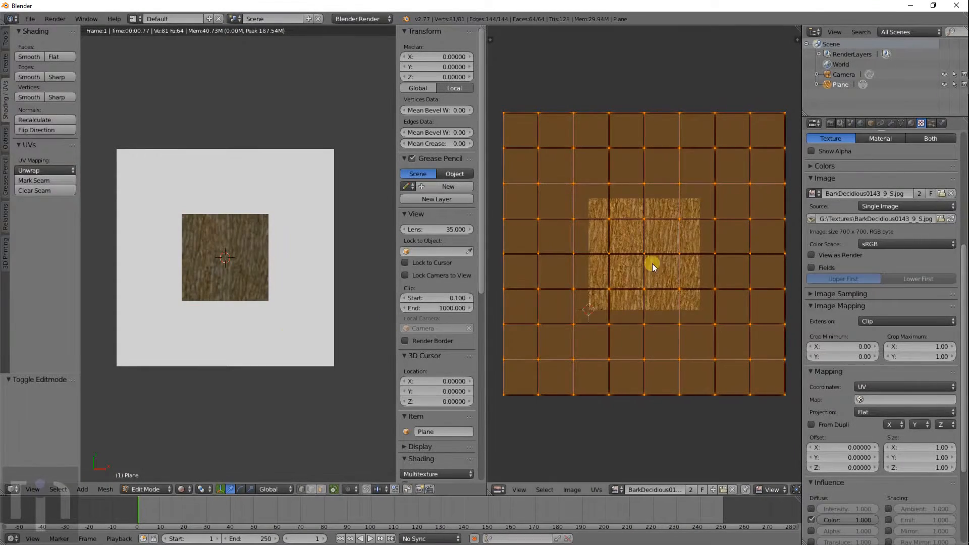
key(a)
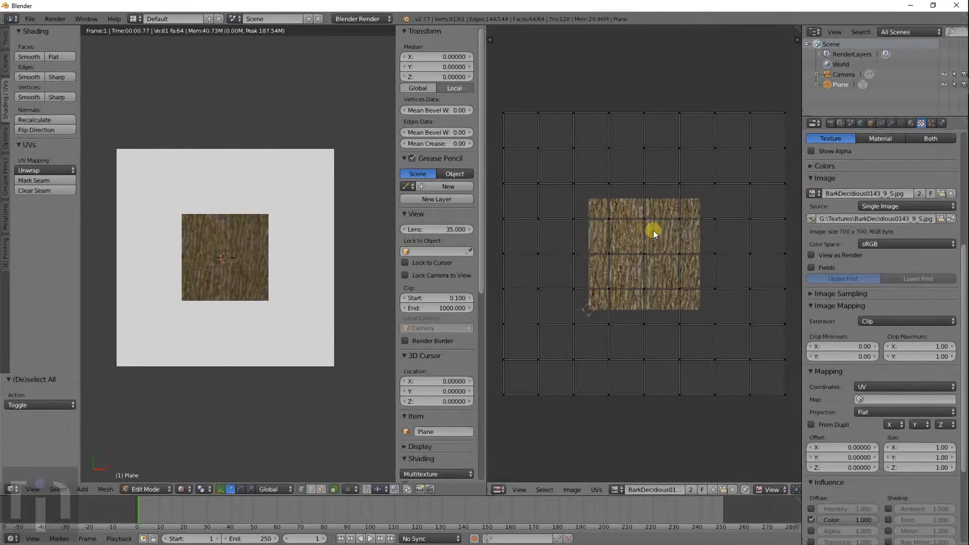
key(a)
key(a)
key(c)
drag(509, 256, 777, 257)
right_click(776, 256)
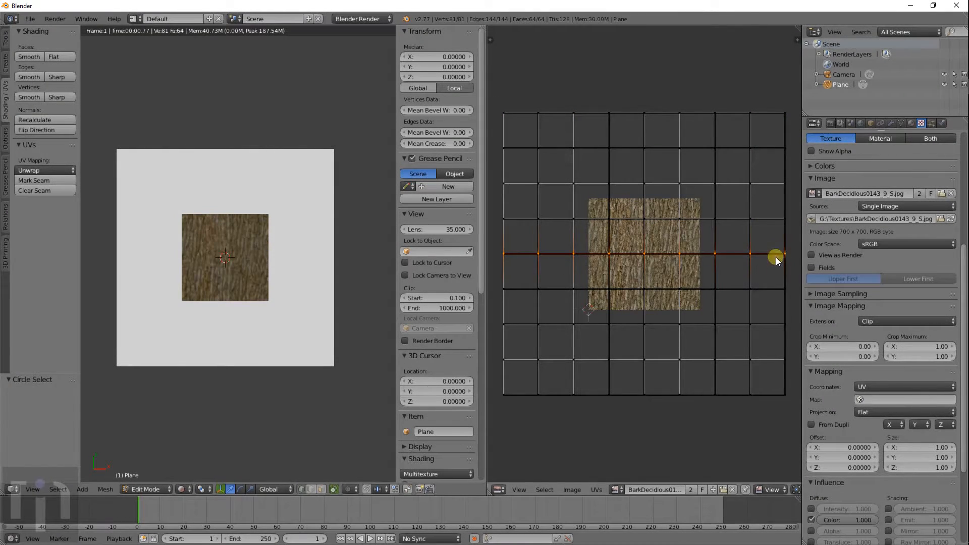
- Move the middle UV row up 0.240 along Y, then back down 0.231
key(g)
key(y)
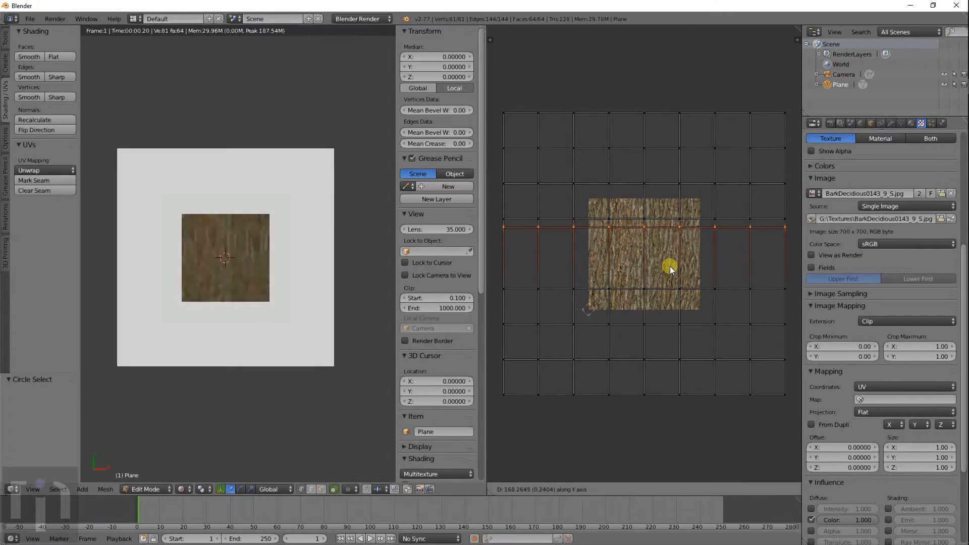
click(670, 266)
scroll(230, 270, up, 4)
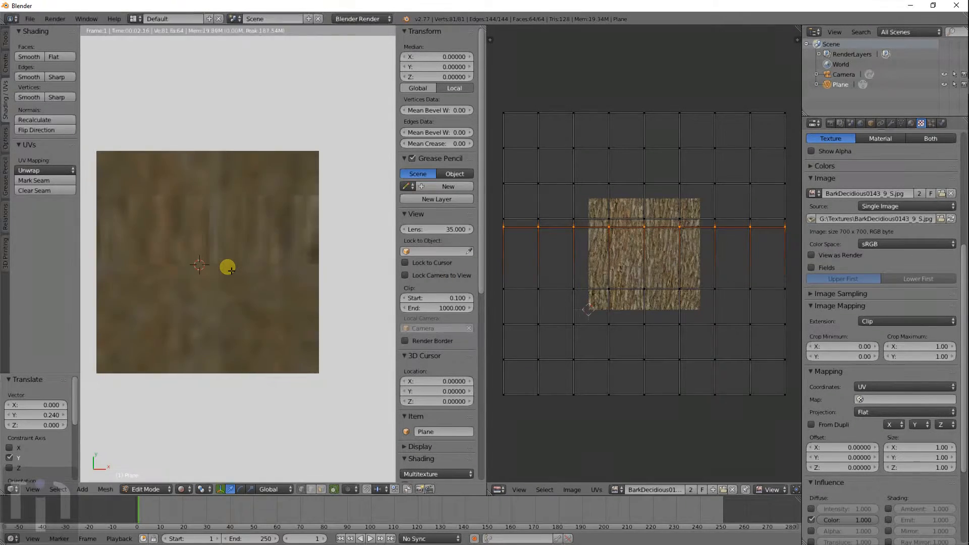
scroll(231, 270, up, 1)
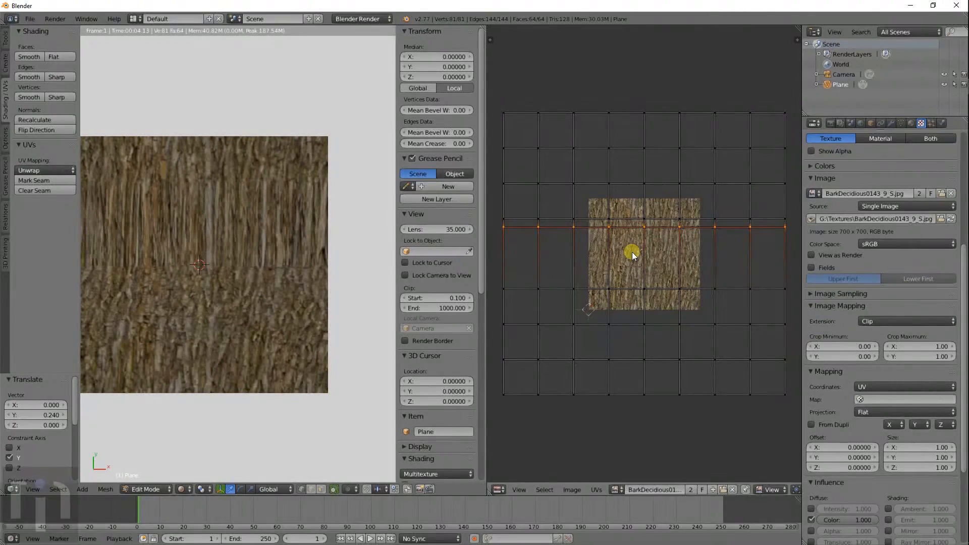
key(g)
key(y)
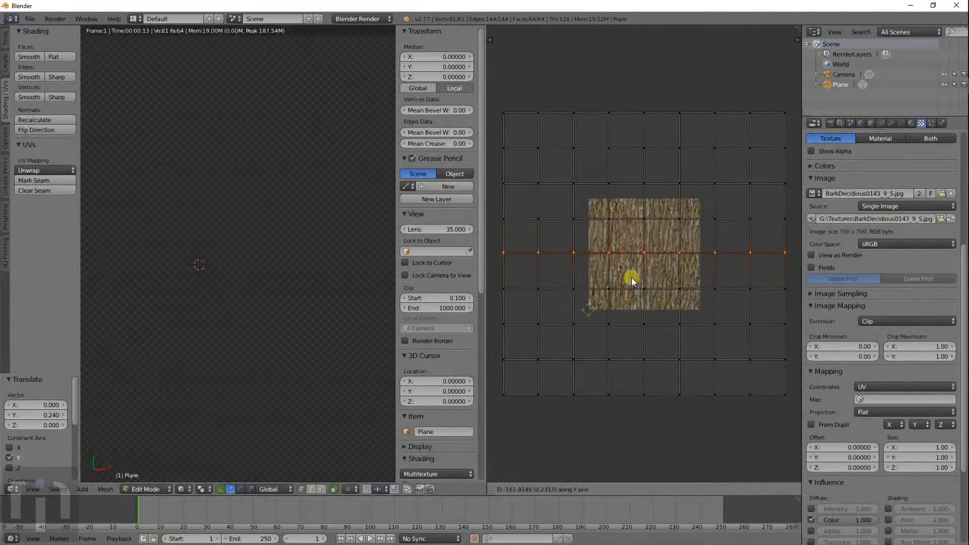
click(631, 278)
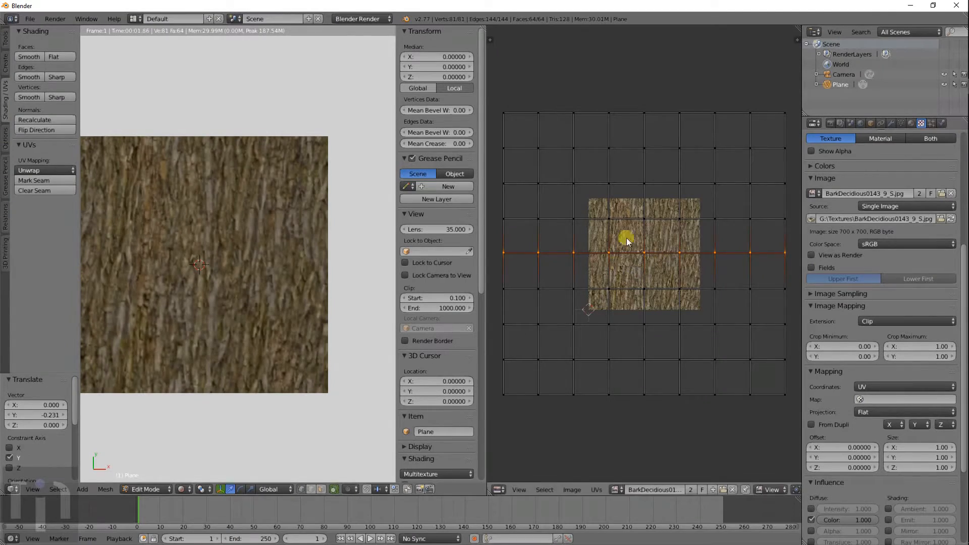
- Scale the whole UV grid to 0.399 so it fills the bark image
key(a)
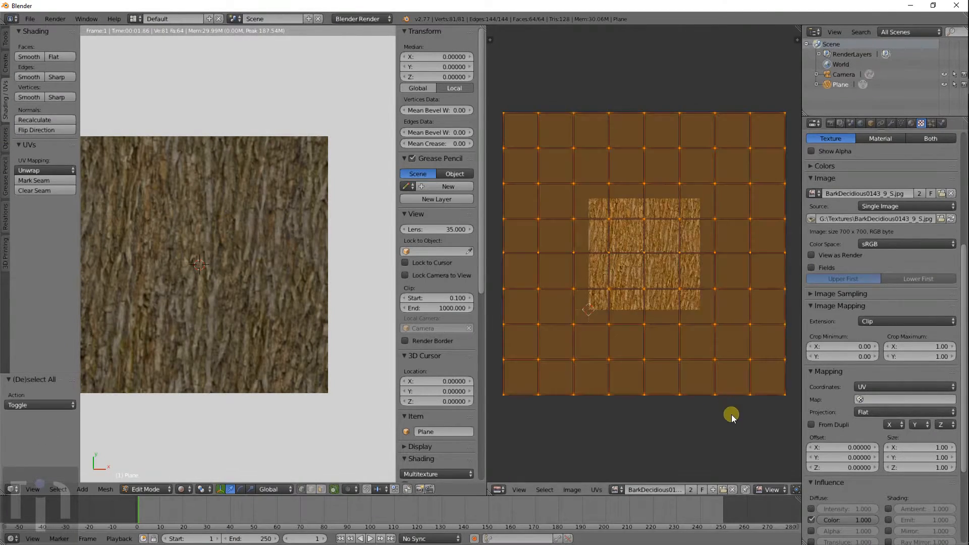
key(s)
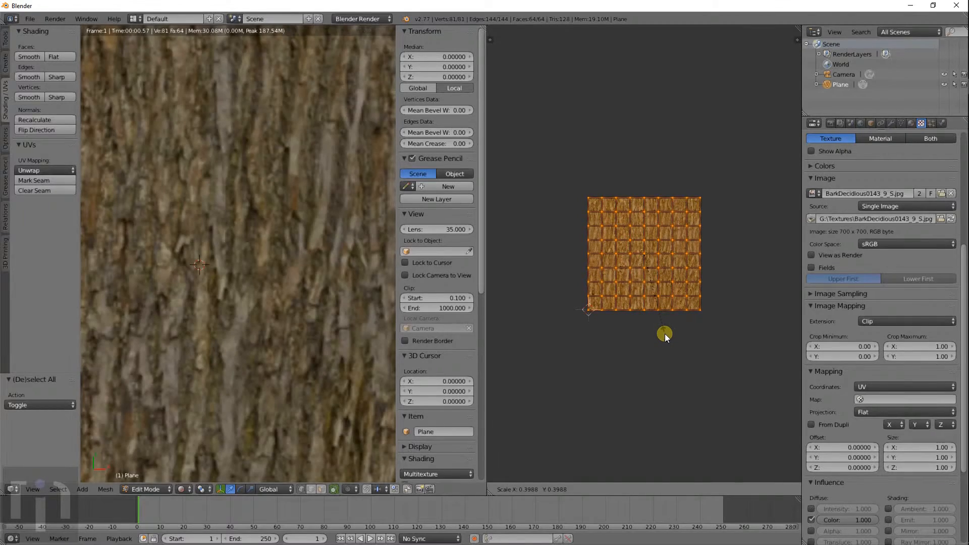
click(613, 319)
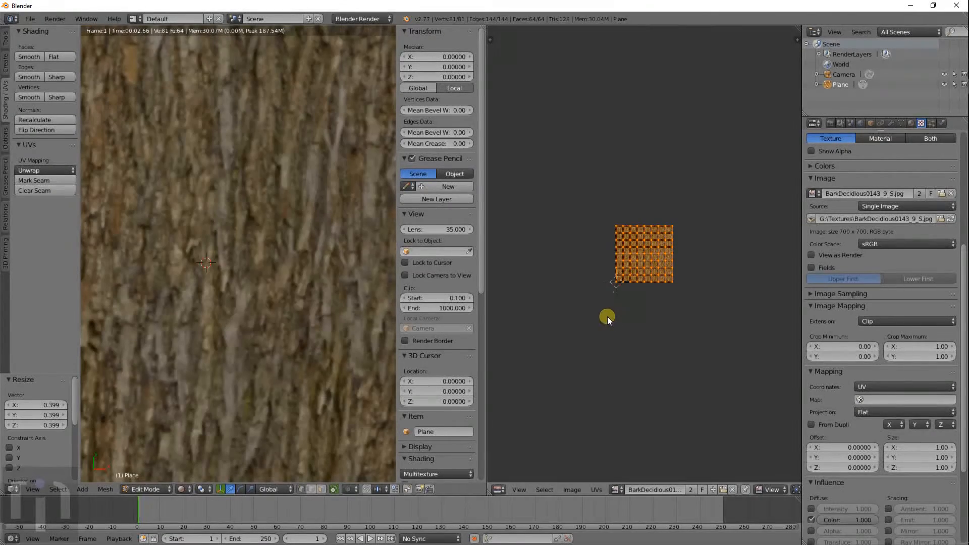
scroll(303, 313, down, 3)
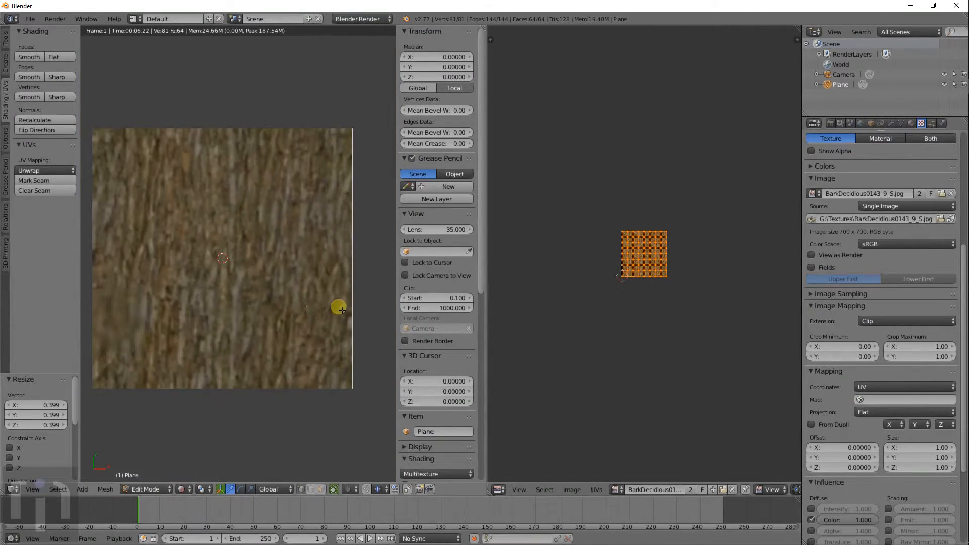
scroll(669, 290, up, 8)
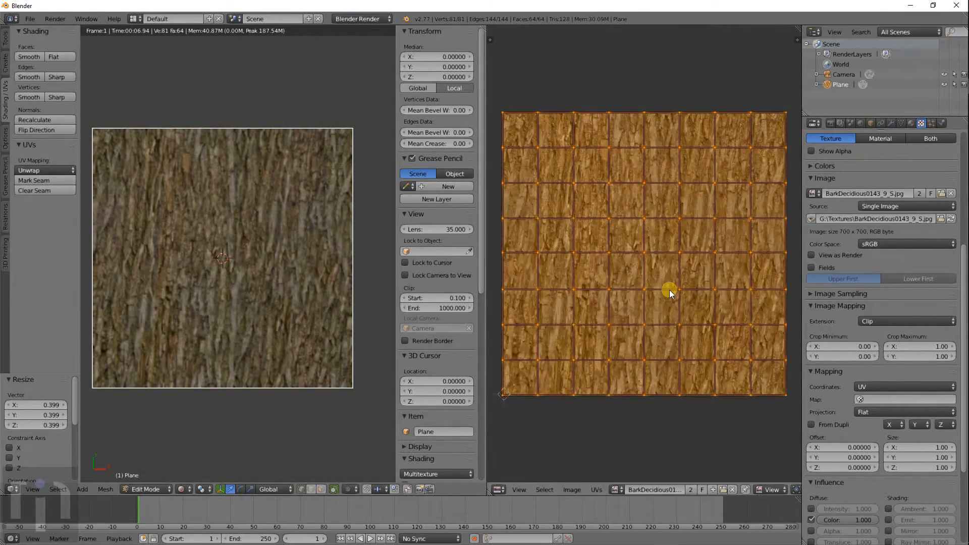
- Select one UV row, raise it 0.059 along Y, and refresh the rendered view
key(a)
drag(503, 286, 779, 287)
right_click(779, 287)
key(g)
key(y)
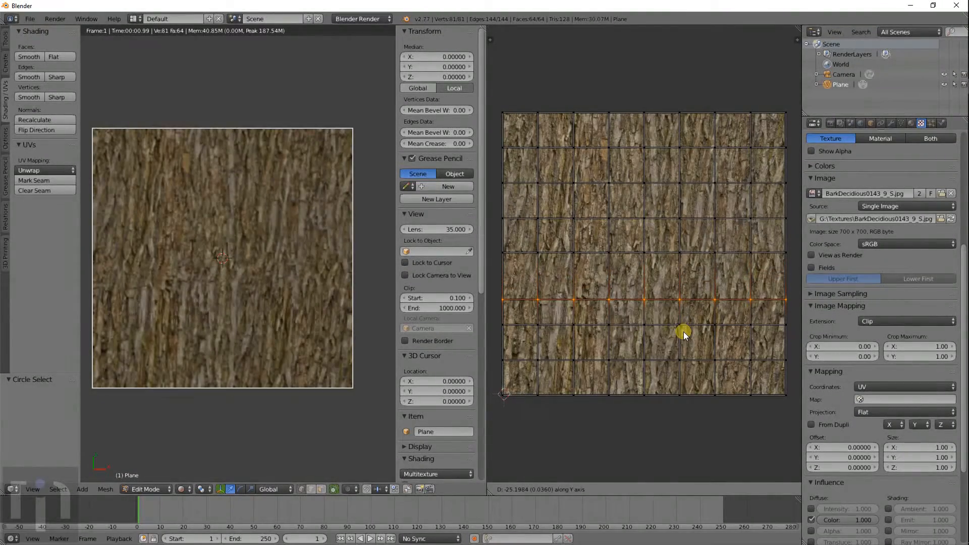
click(681, 305)
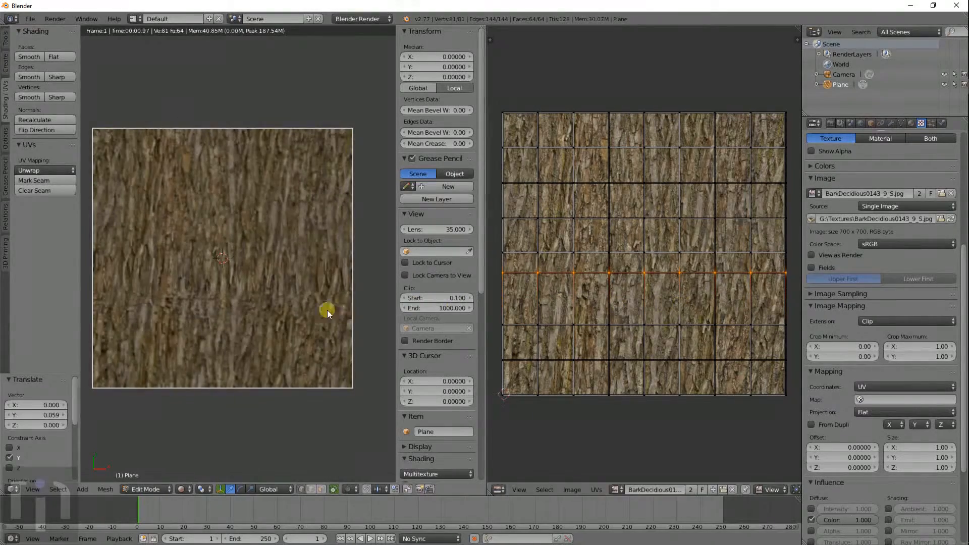
key(Tab)
key(Tab)
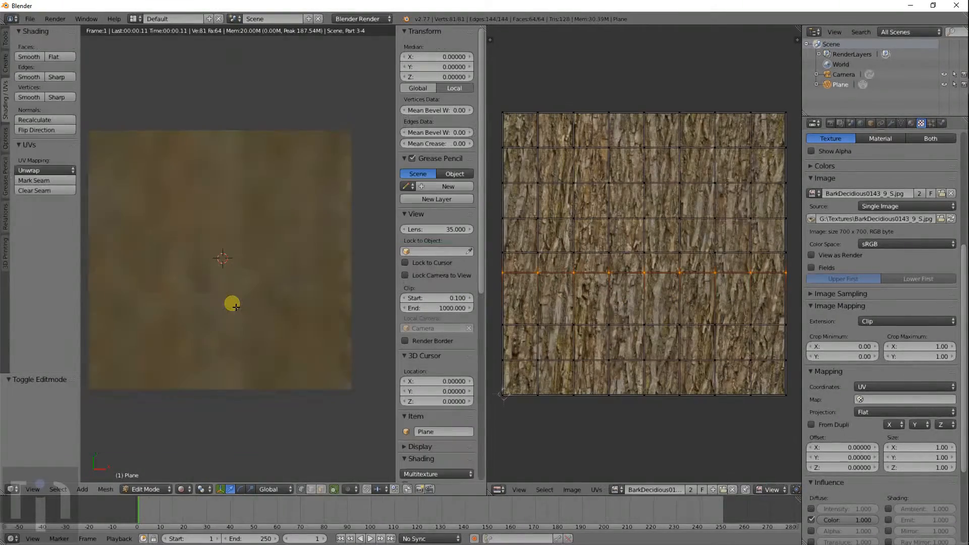
- In Solid shading, select the edge loop below centre and move it up along Y
key(shift+z)
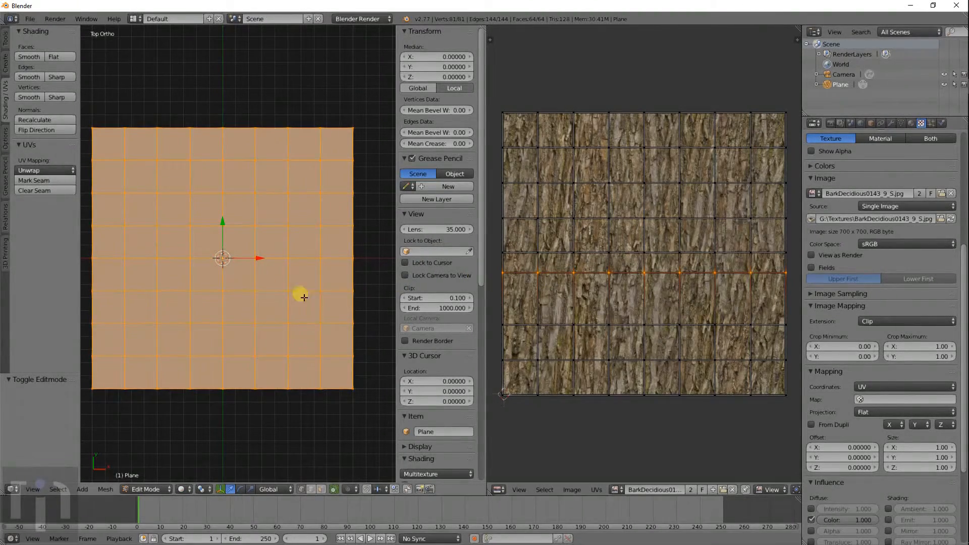
key(a)
alt+right_click(96, 297)
key(g)
key(x)
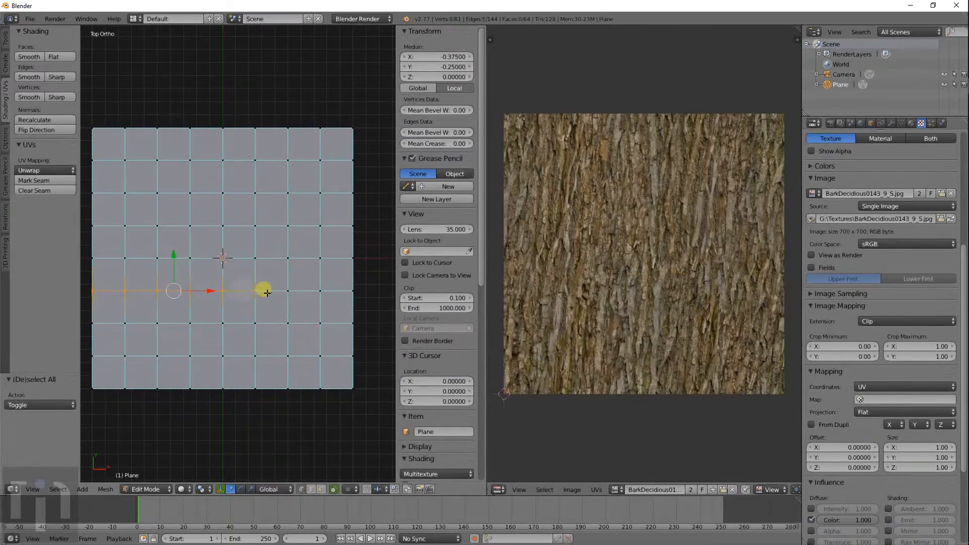
key(y)
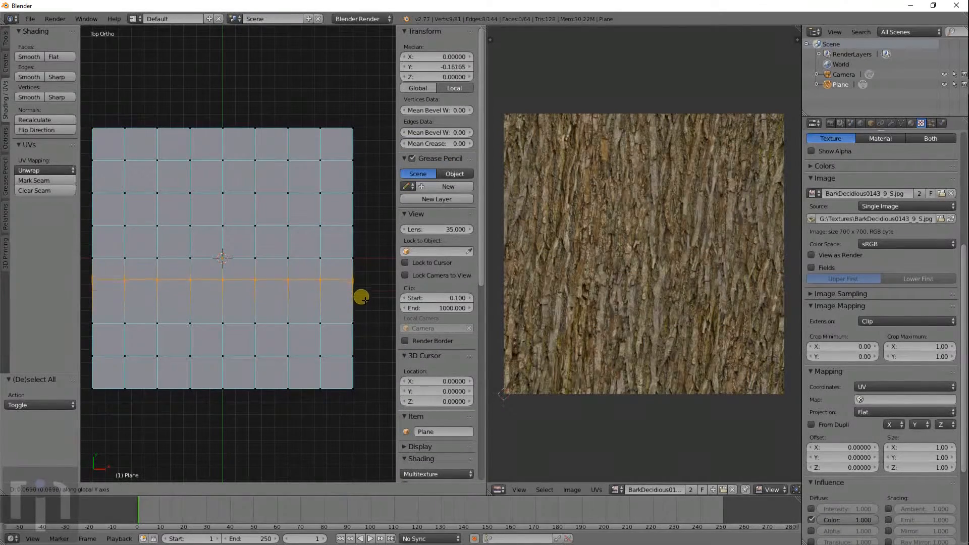
click(363, 295)
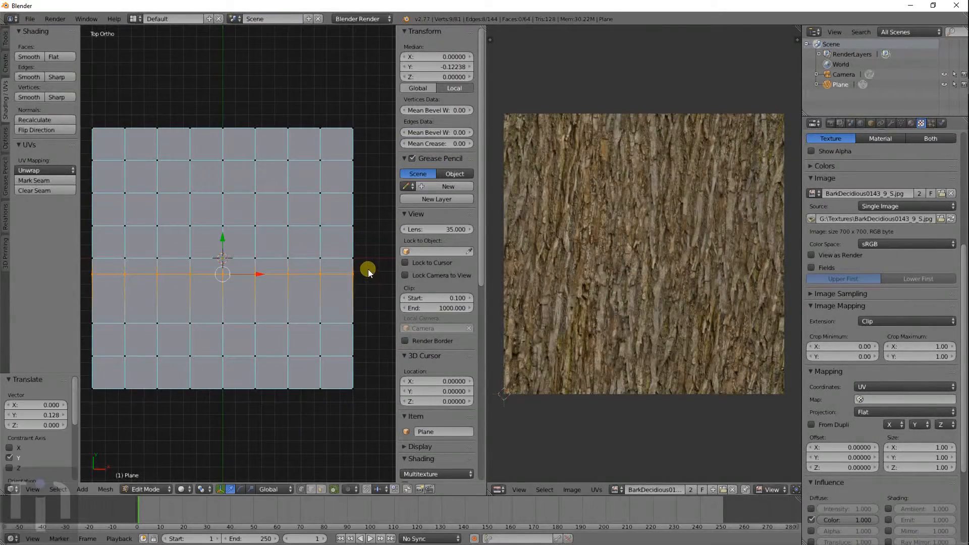
- Preview the texture in rendered shading, toggling Edit Mode to refresh the render
key(Tab)
key(shift+z)
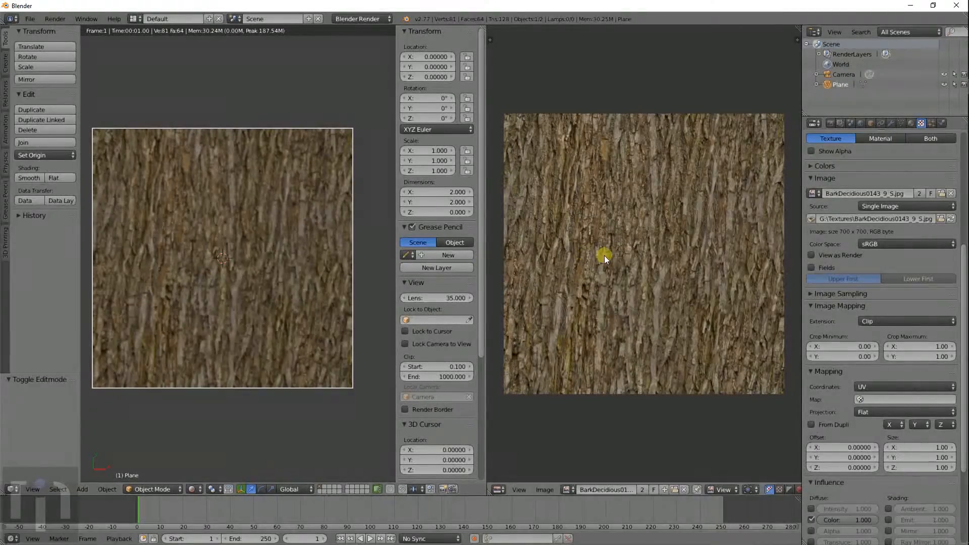
key(Tab)
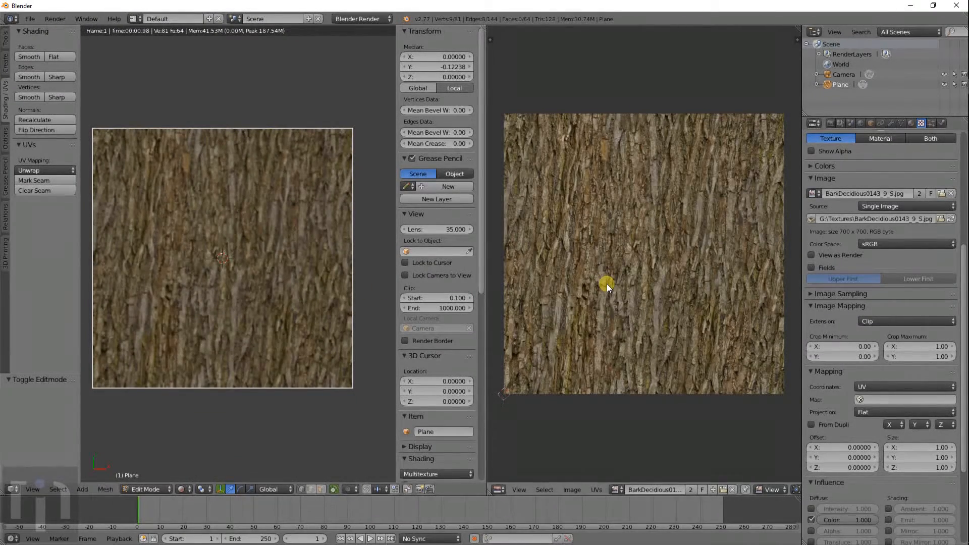
key(Tab)
key(Tab)
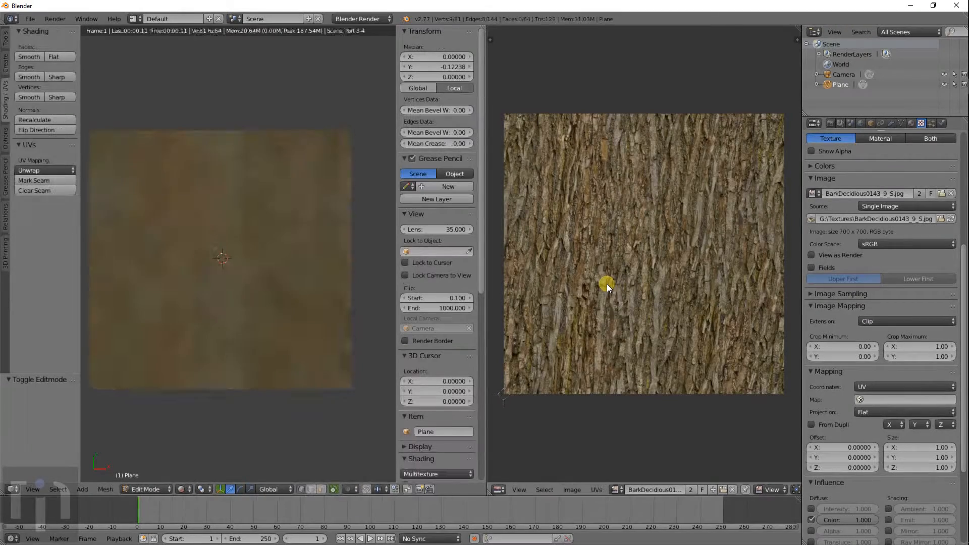
key(Tab)
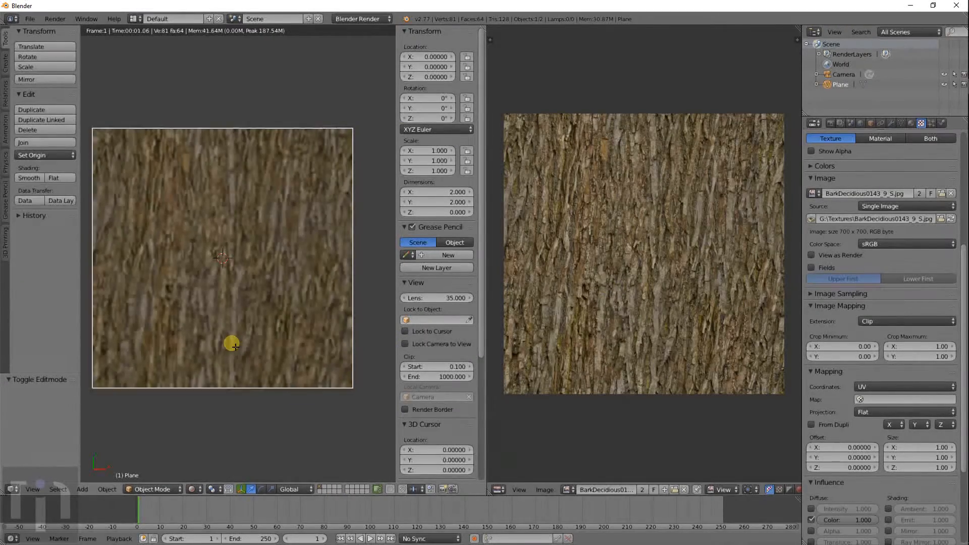
key(Tab)
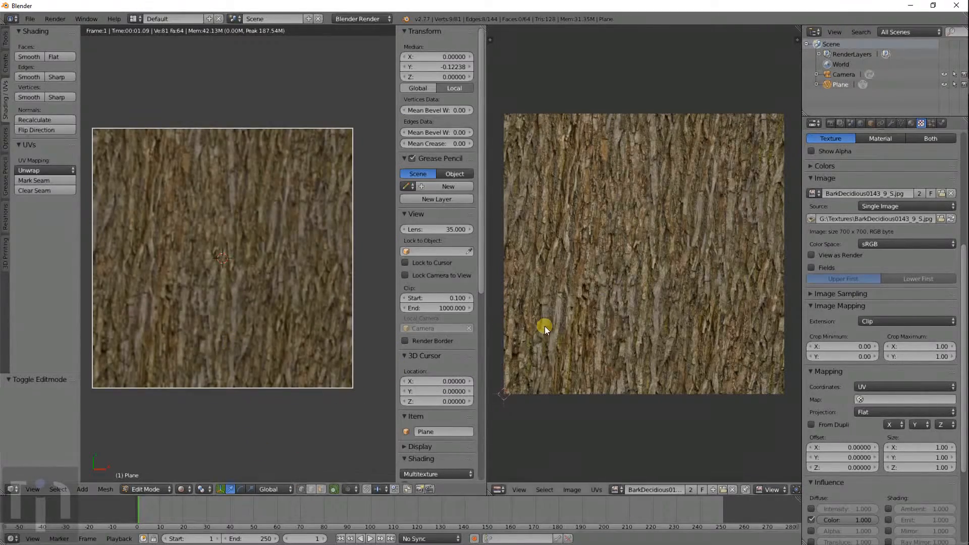
- Check the image and editor type lists without changes, then switch back to Solid shading
click(616, 489)
click(617, 490)
scroll(571, 353, down, 4)
scroll(572, 352, up, 4)
click(499, 490)
click(519, 411)
click(184, 489)
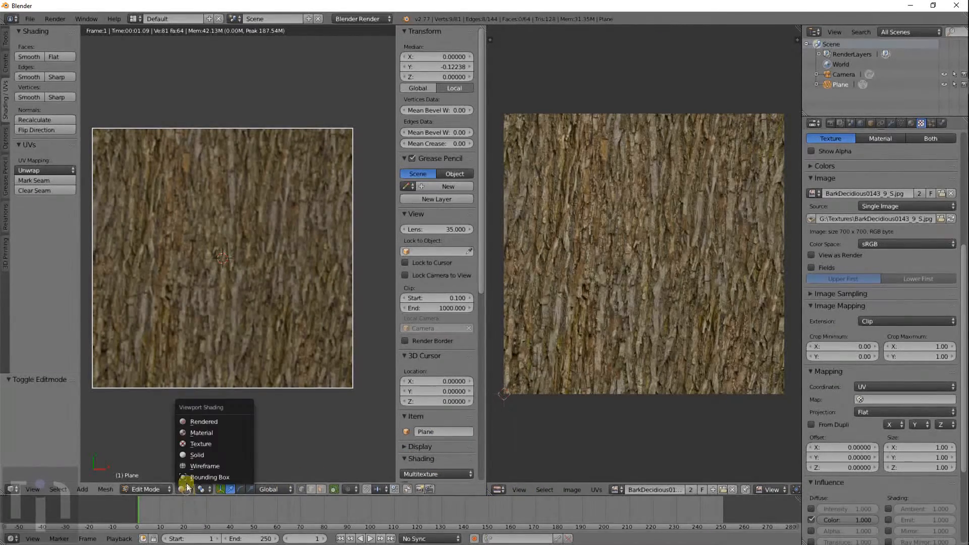
click(197, 454)
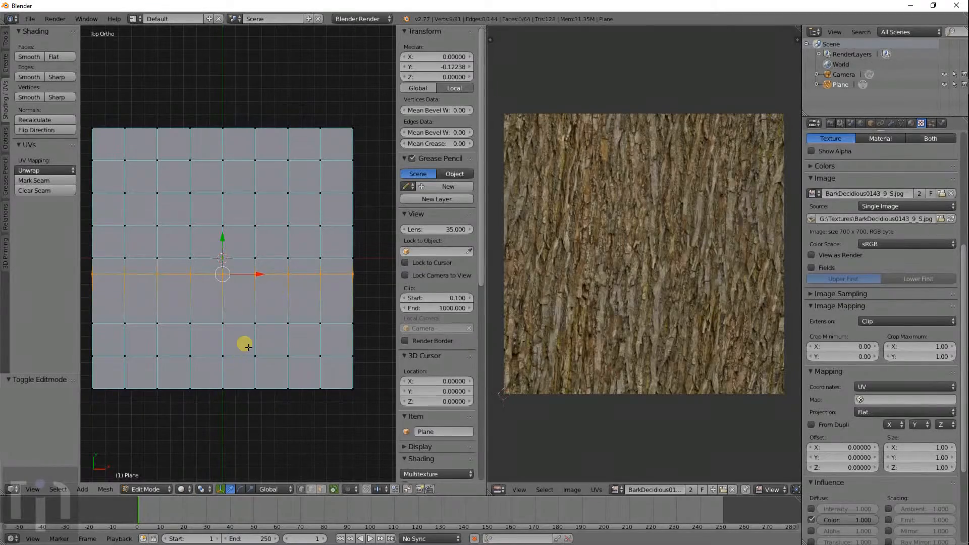
- Circle-select the bottom two rows of faces, extending the selection to the lower half
key(a)
key(a)
key(a)
key(a)
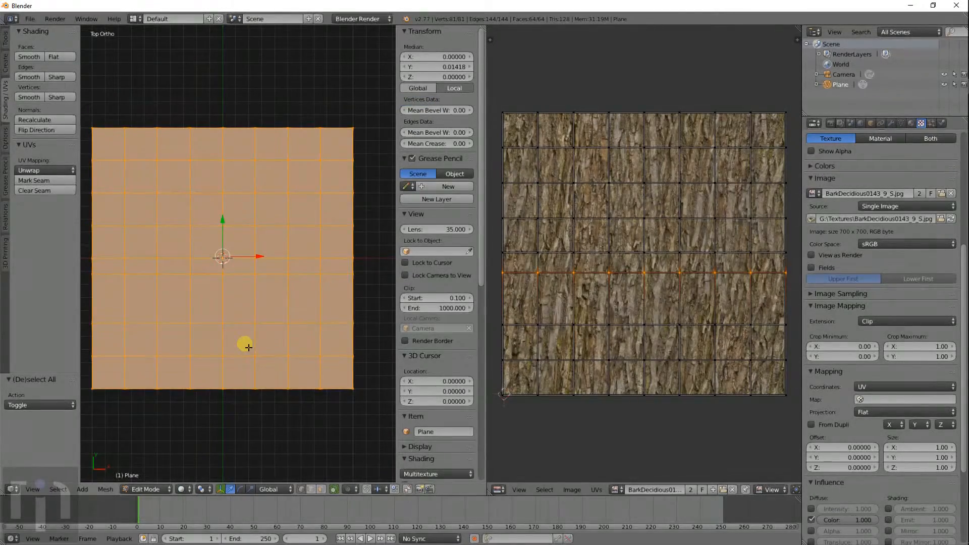
key(a)
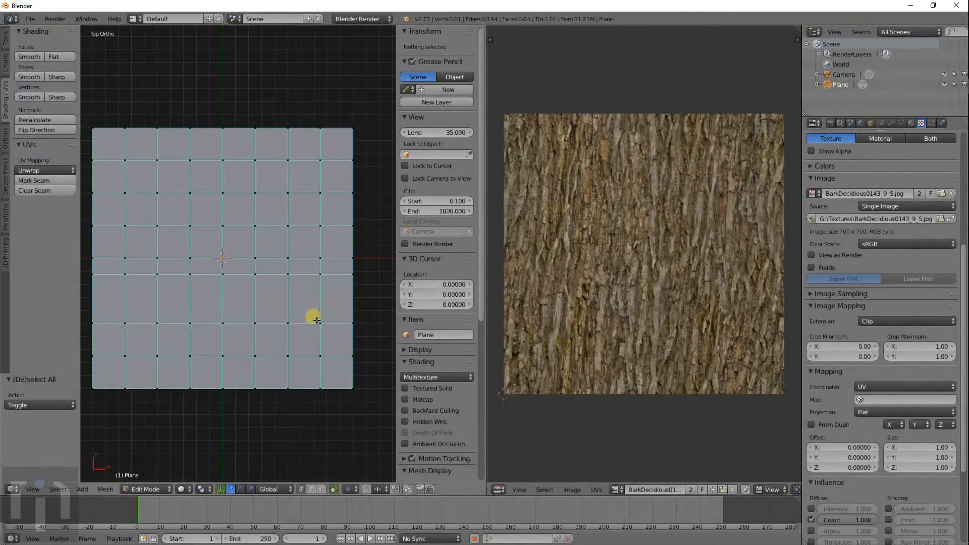
key(a)
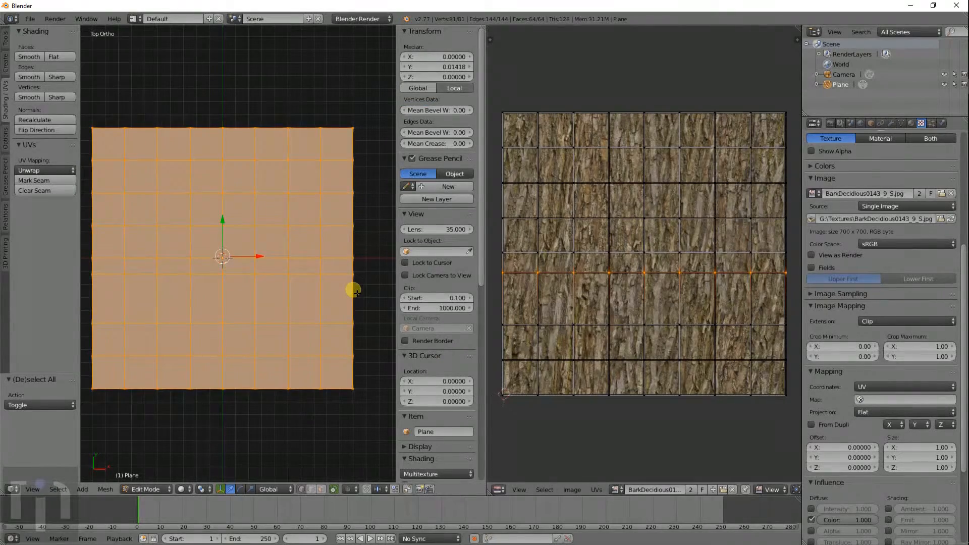
key(a)
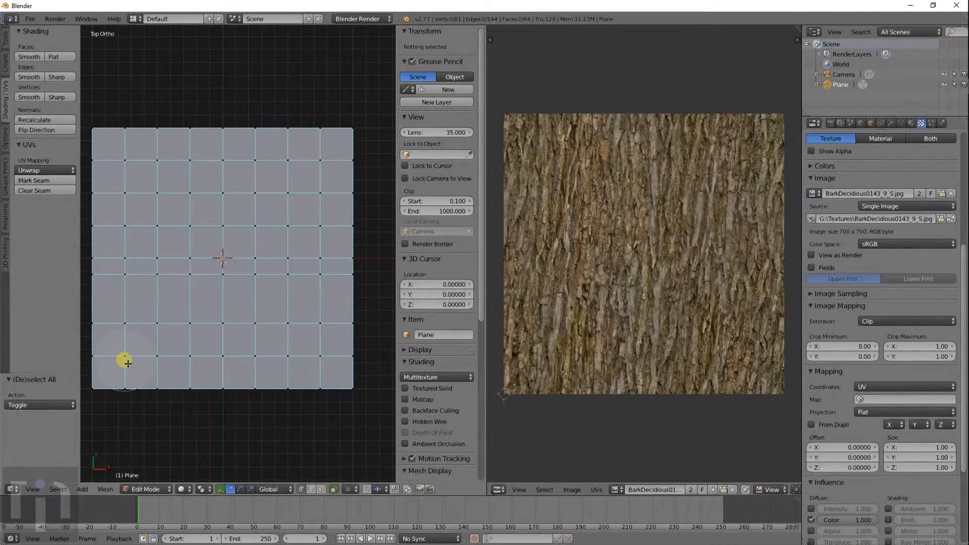
key(c)
drag(129, 361, 319, 358)
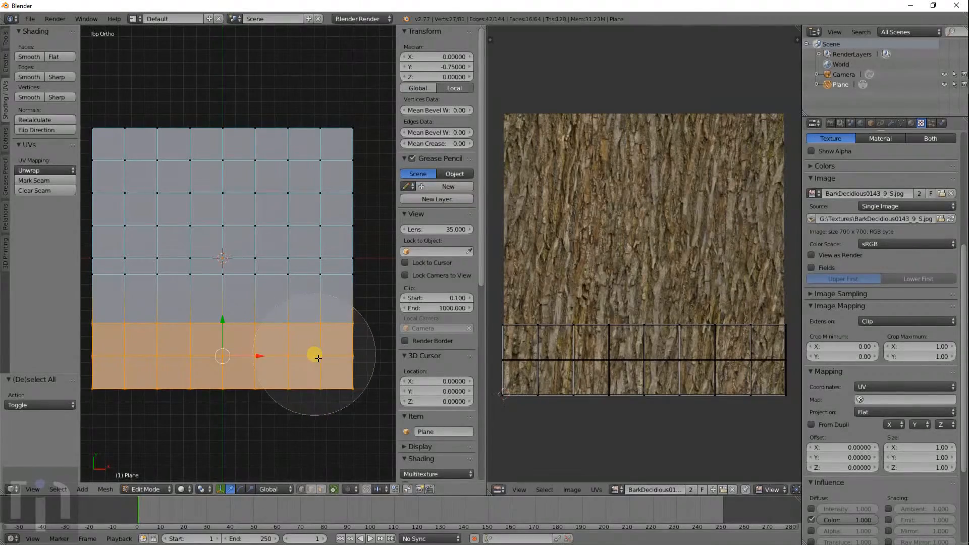
mouse_move(121, 309)
mouse_down()
mouse_move(104, 298)
mouse_move(347, 303)
mouse_up()
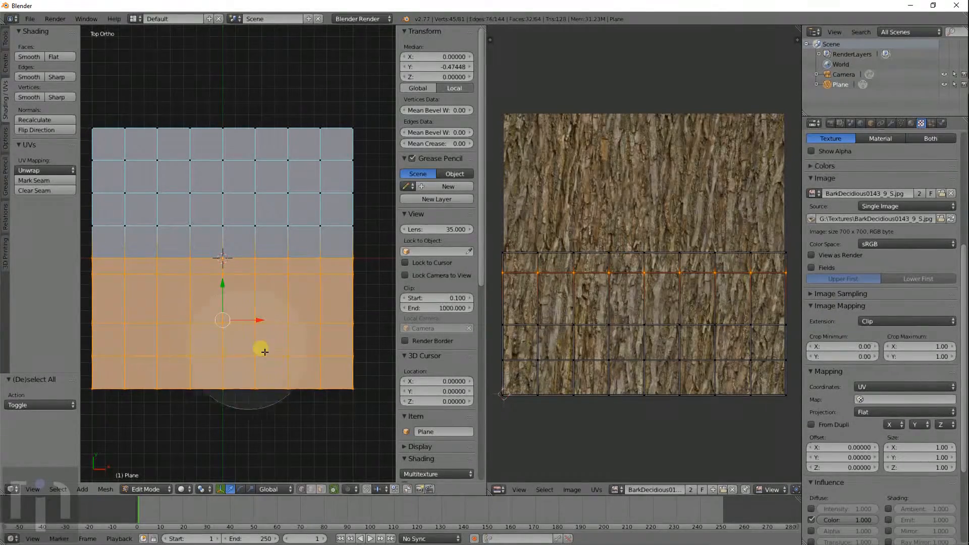
- Select the whole mesh and zoom around the bark-textured plane in rendered shading
key(a)
key(a)
key(shift+z)
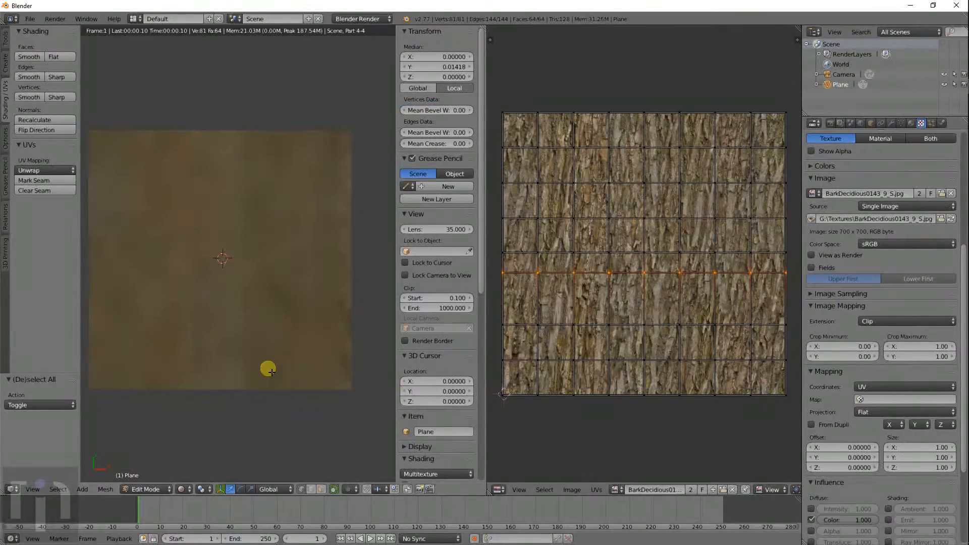
scroll(290, 298, up, 1)
scroll(292, 295, up, 2)
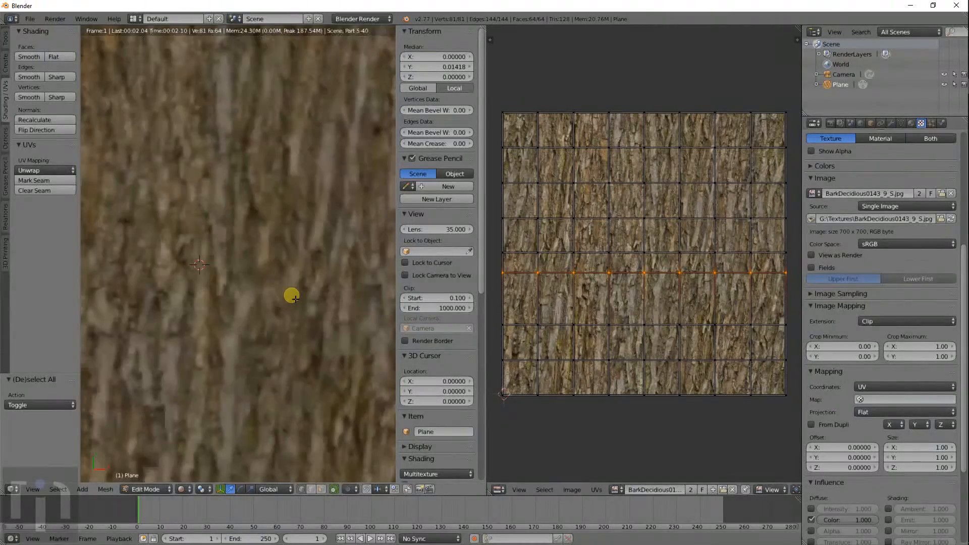
scroll(295, 299, down, 1)
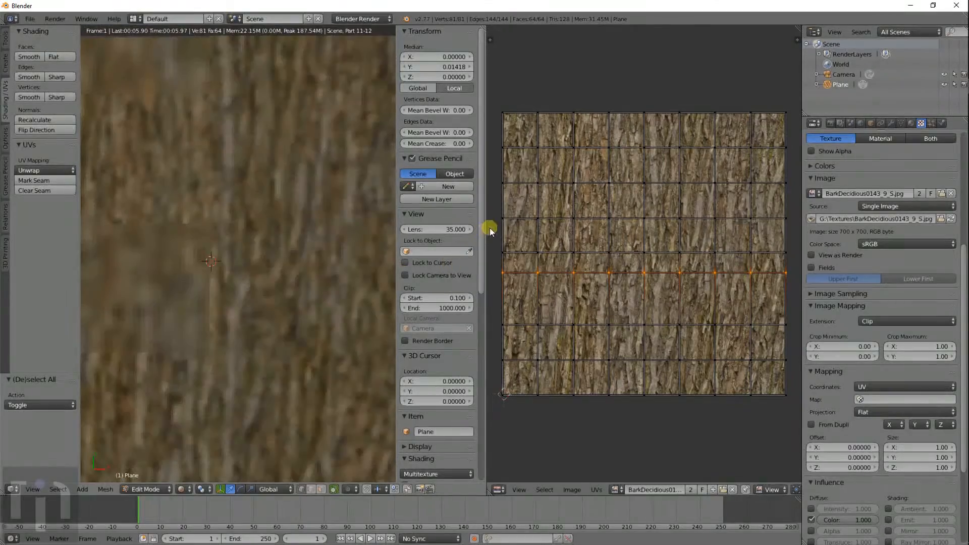
scroll(584, 230, down, 1)
scroll(293, 305, down, 4)
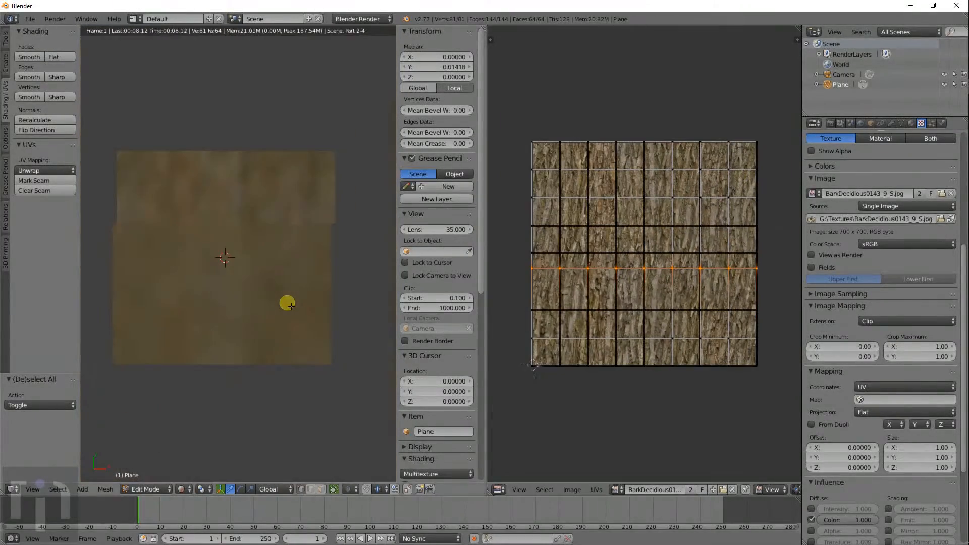
scroll(291, 306, up, 1)
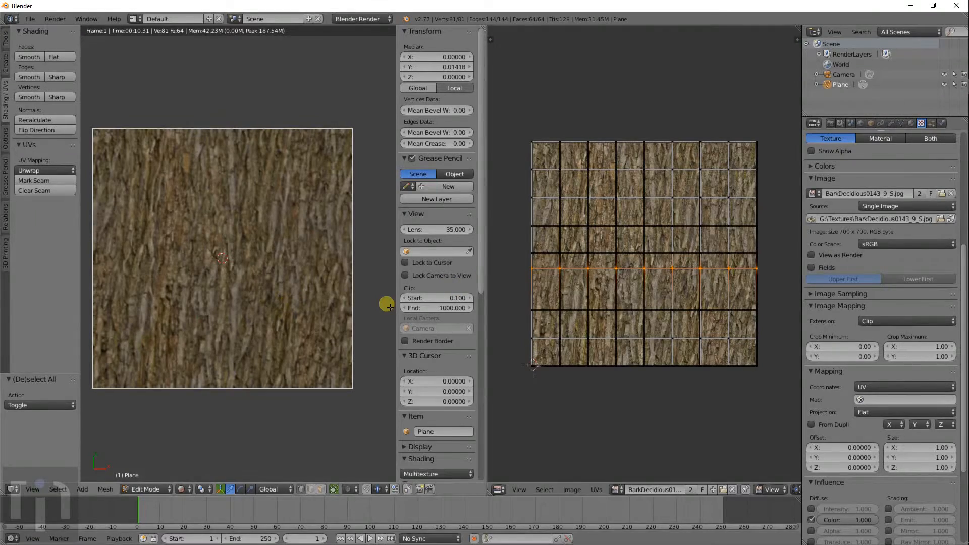
- Enlarge all the UVs, then narrow them along X and stretch them along Y
key(a)
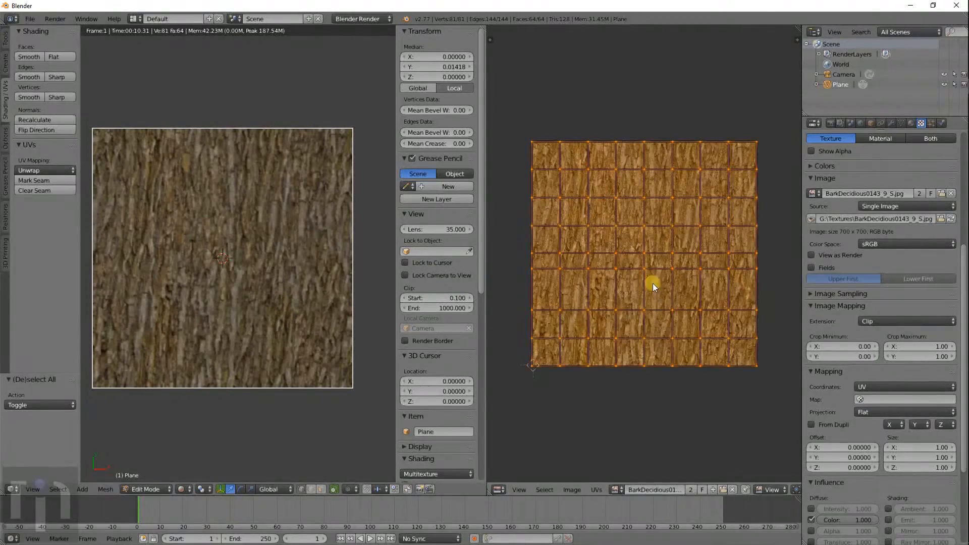
key(s)
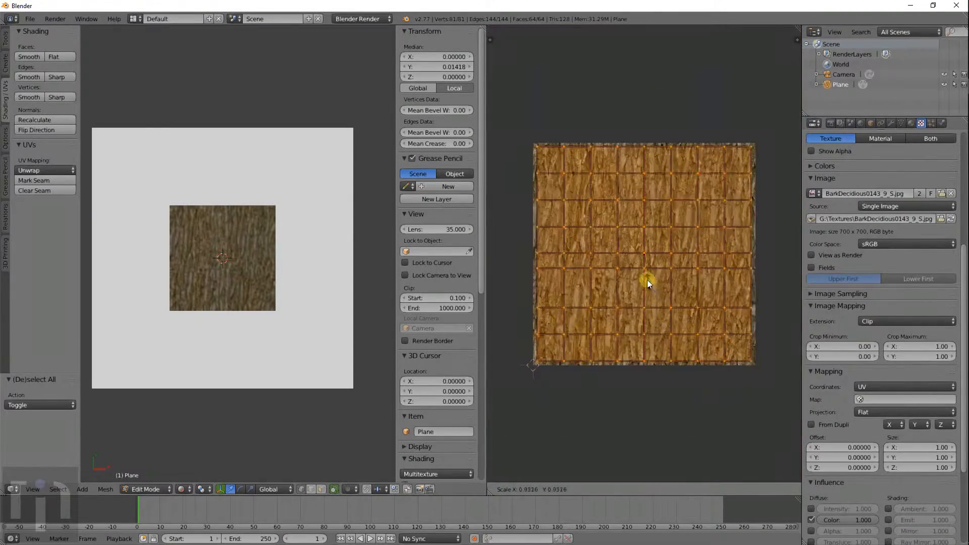
click(644, 276)
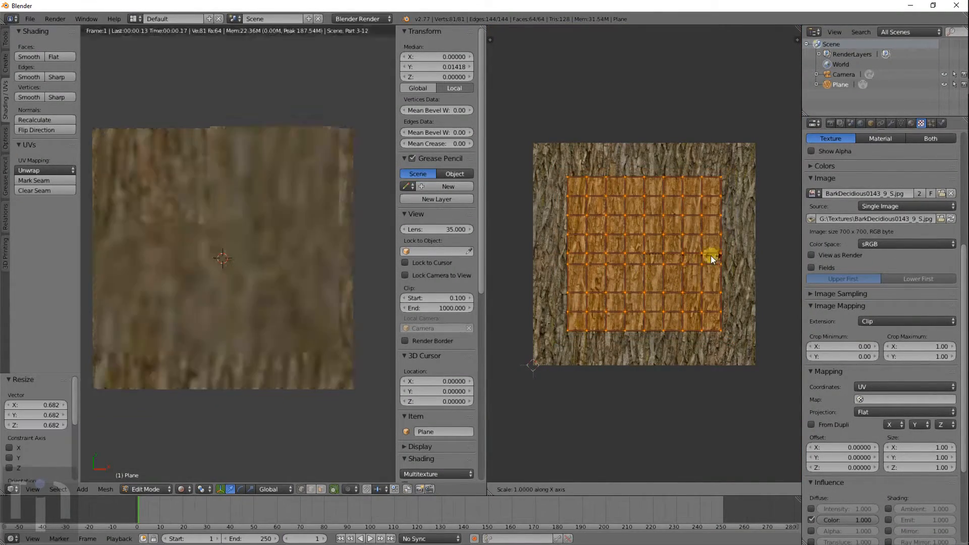
key(s)
key(x)
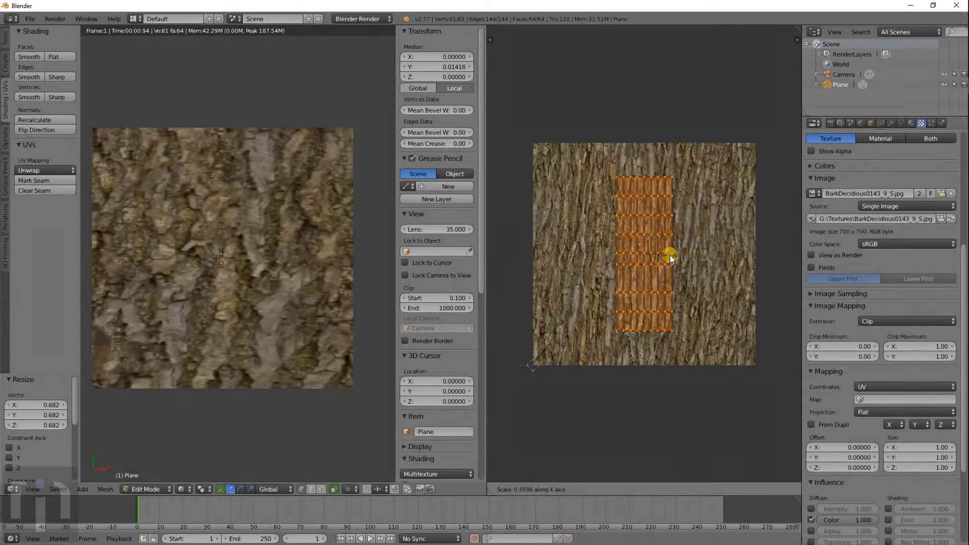
click(670, 255)
key(s)
key(y)
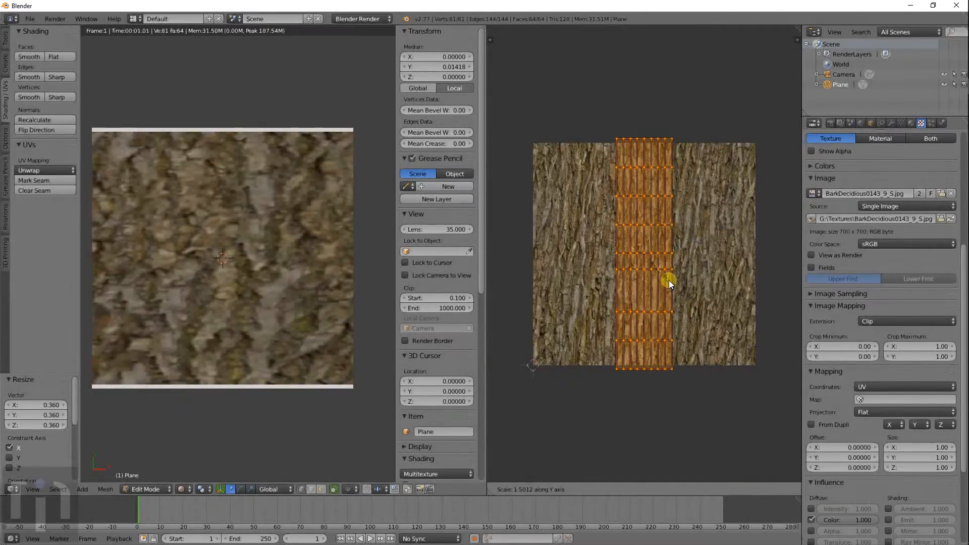
click(668, 280)
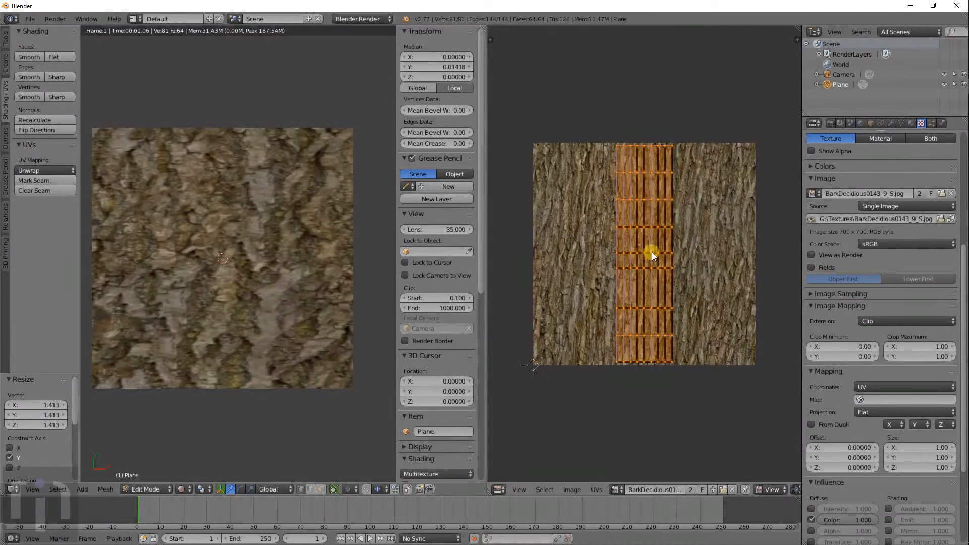
- Stretch the UVs to 12.166 along X, past both sides of the bark image, then show Solid shading
key(s)
key(x)
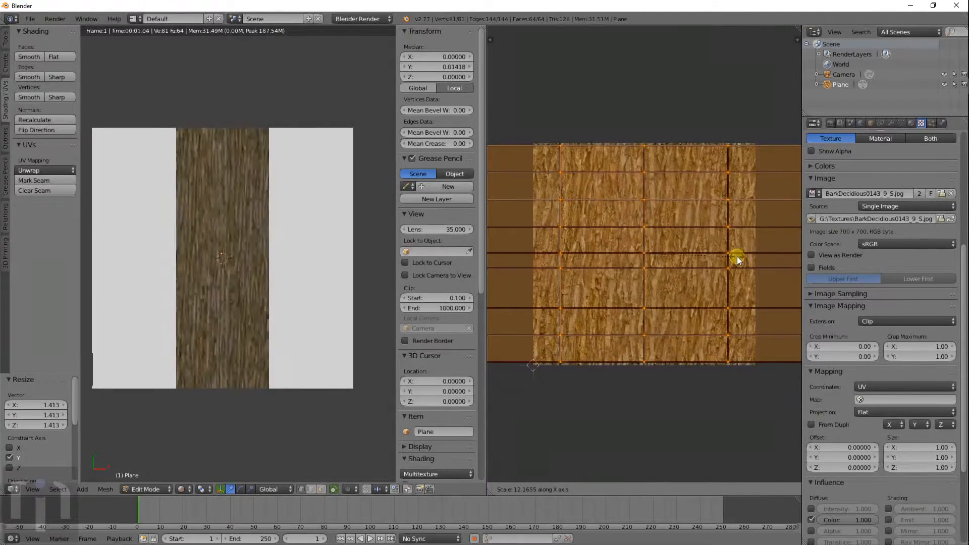
click(737, 260)
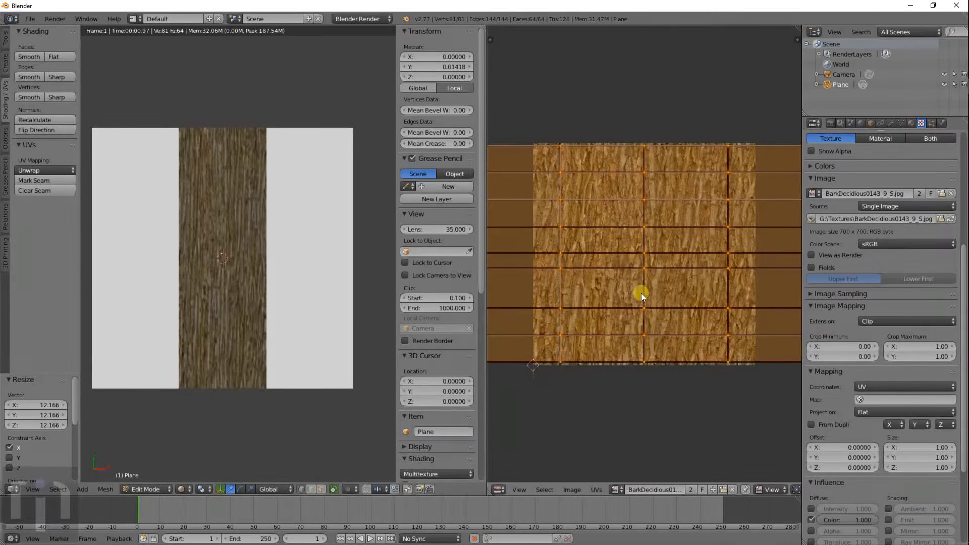
scroll(641, 296, down, 7)
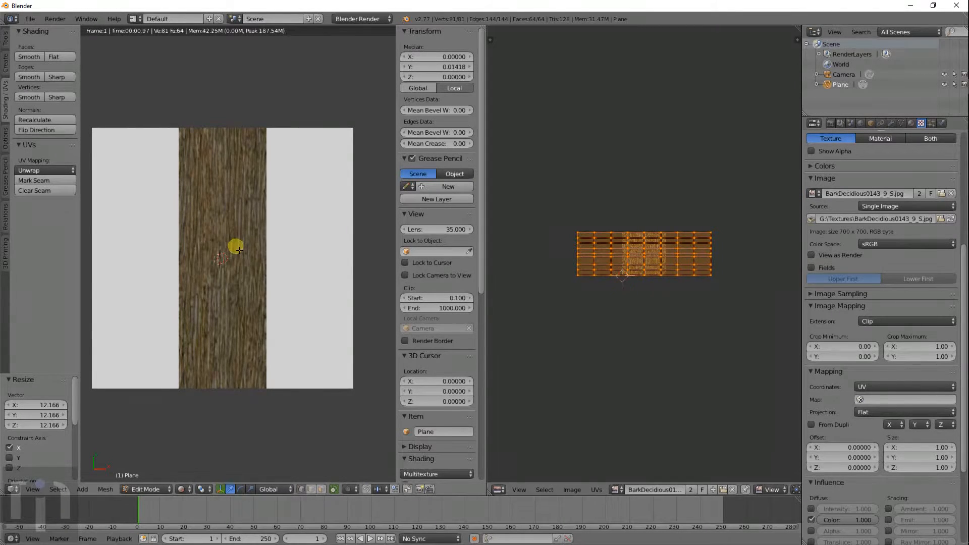
scroll(236, 252, up, 3)
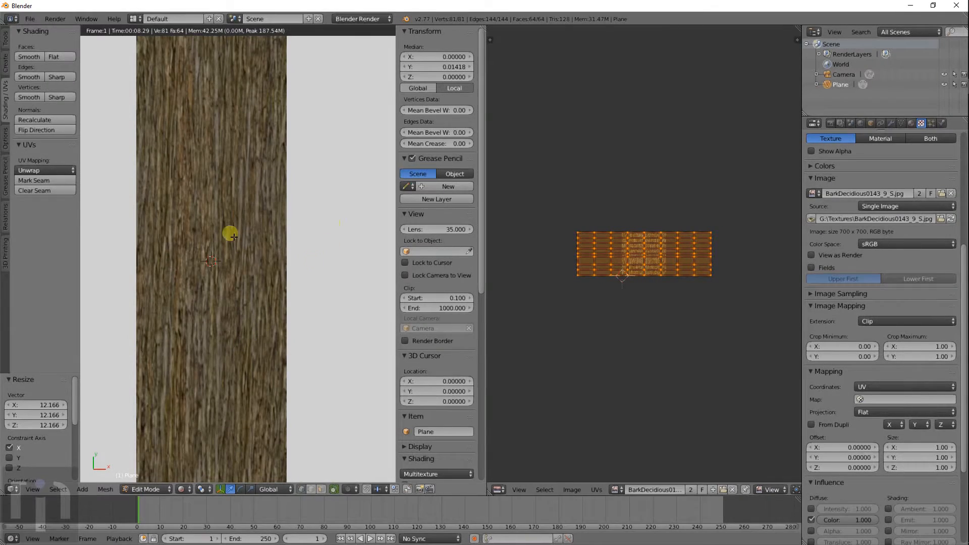
scroll(646, 238, up, 4)
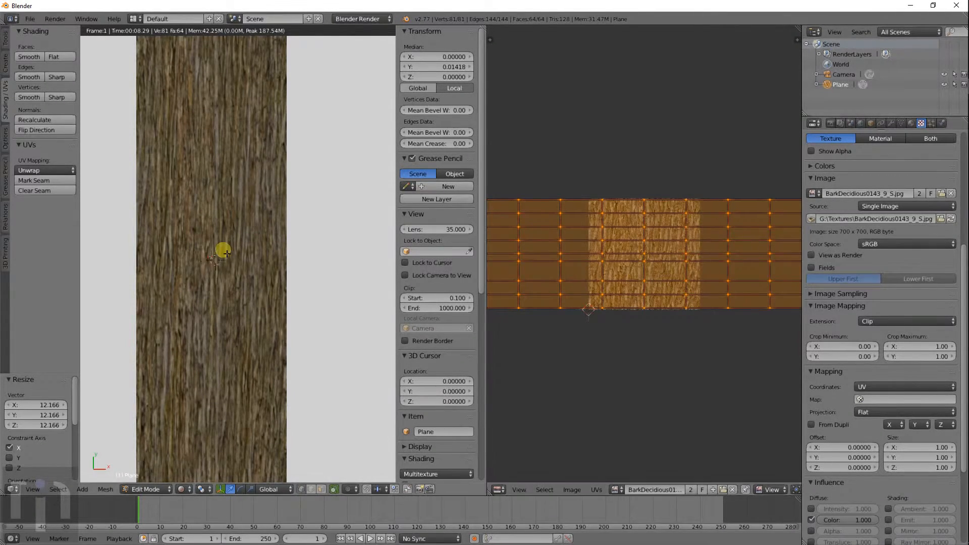
scroll(220, 253, down, 3)
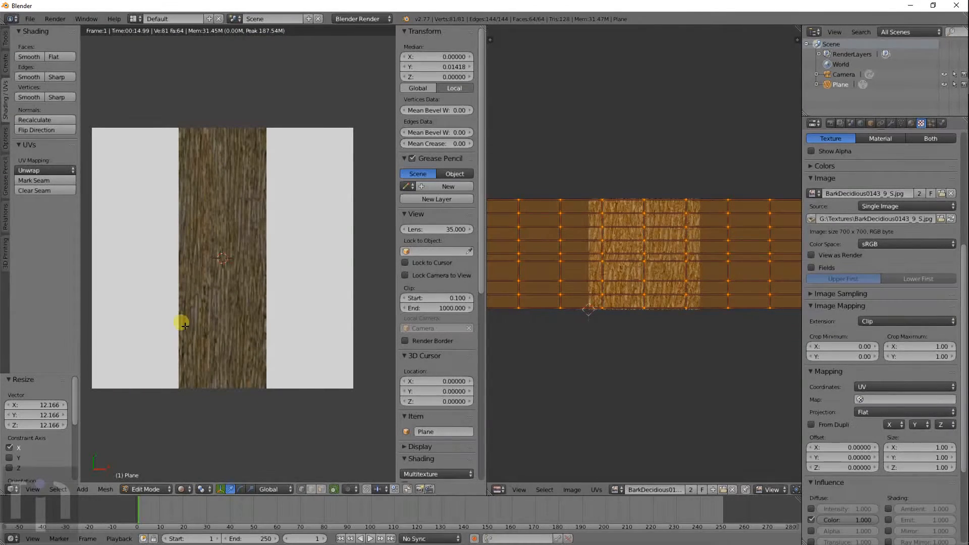
key(shift+z)
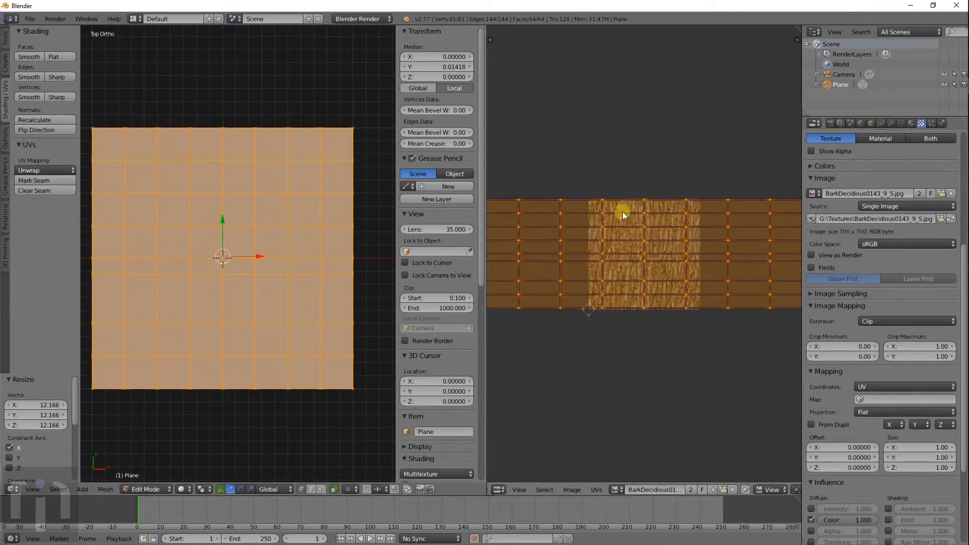
- Widen the plane's UV layout 1.354 times along X
key(s)
key(x)
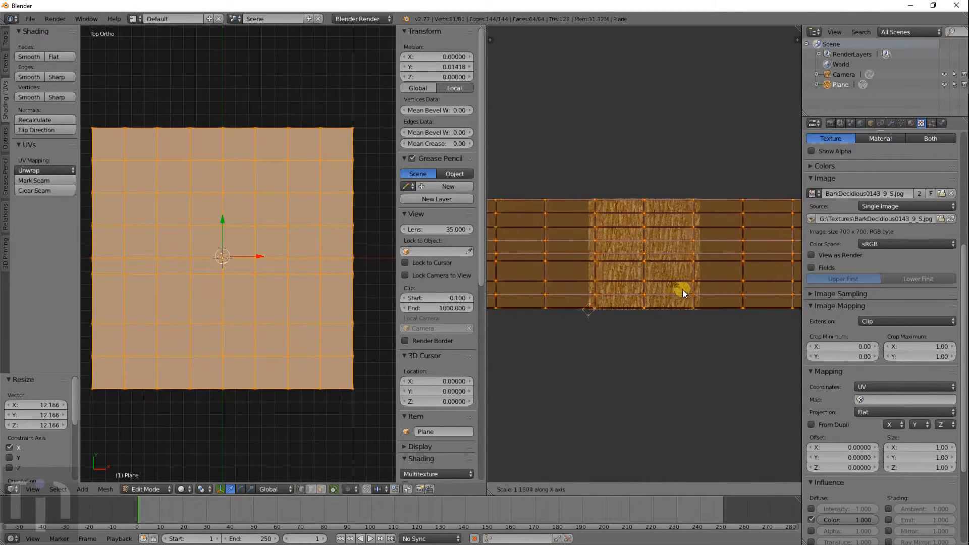
click(690, 291)
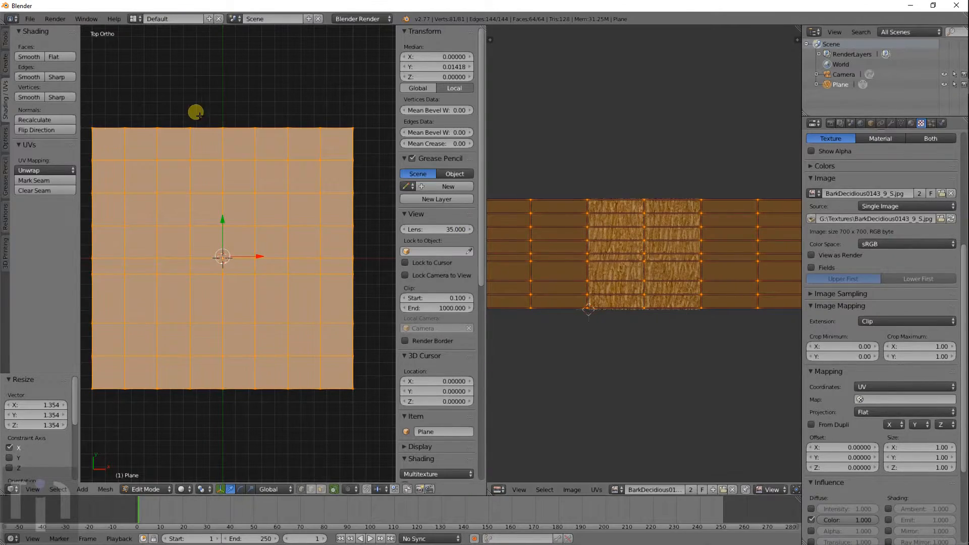
click(206, 101)
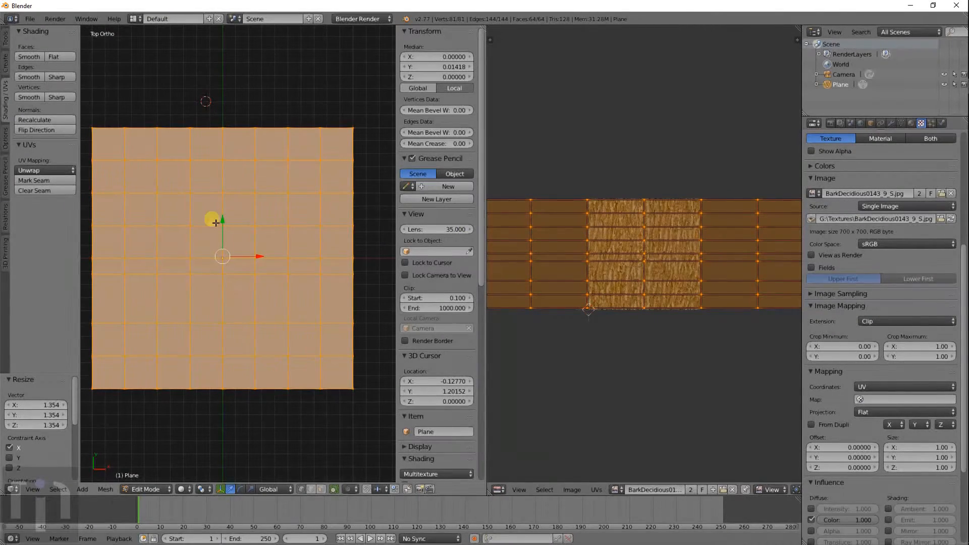
- Circle-select the middle column of faces as a test, then select every face again
key(a)
key(c)
scroll(218, 152, down, 6)
scroll(218, 153, up, 6)
mouse_move(220, 153)
mouse_down()
mouse_move(230, 192)
mouse_move(225, 372)
mouse_up()
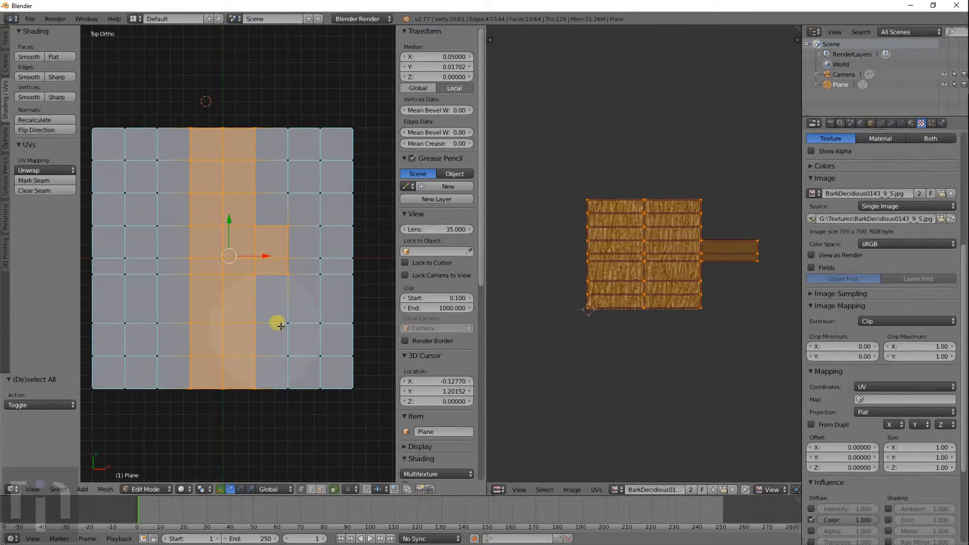
middle_drag(332, 267, 332, 263)
right_click(331, 260)
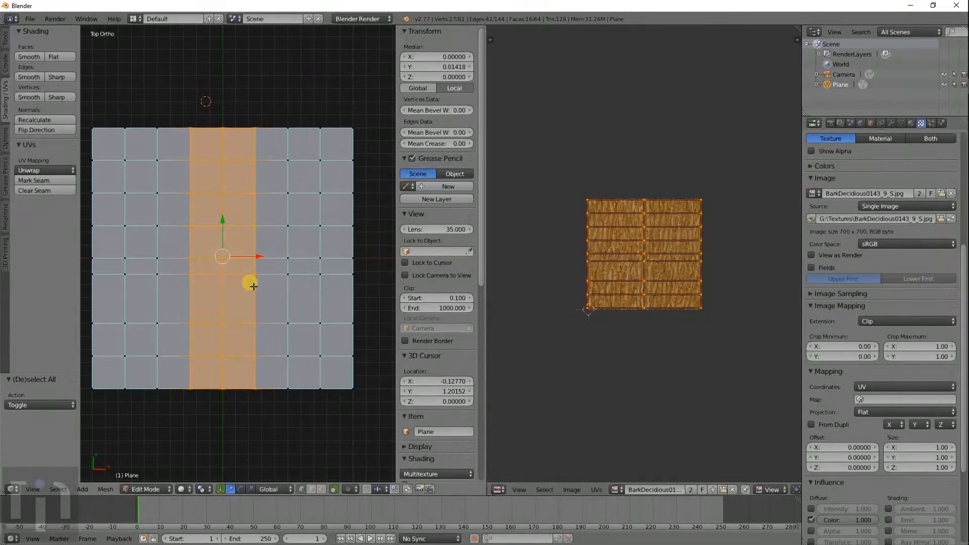
key(a)
key(a)
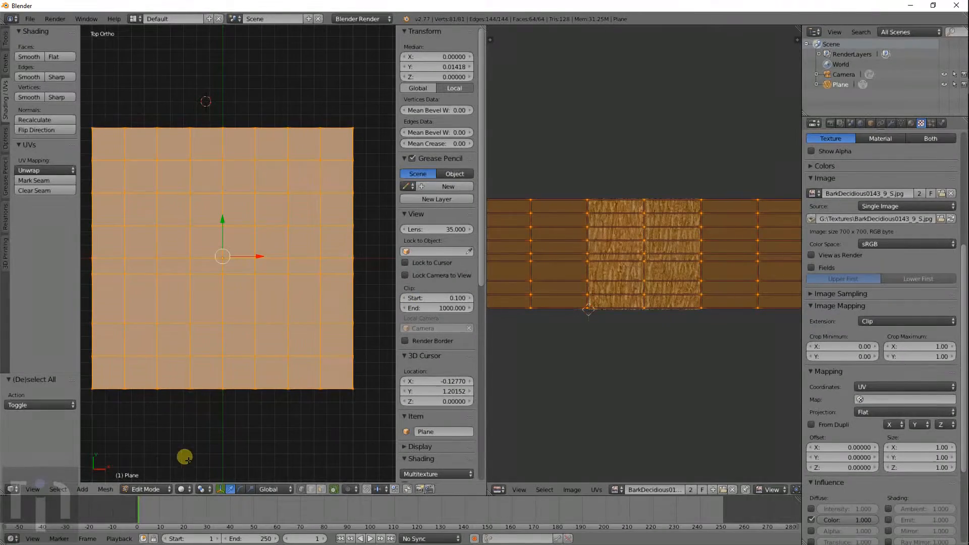
click(183, 489)
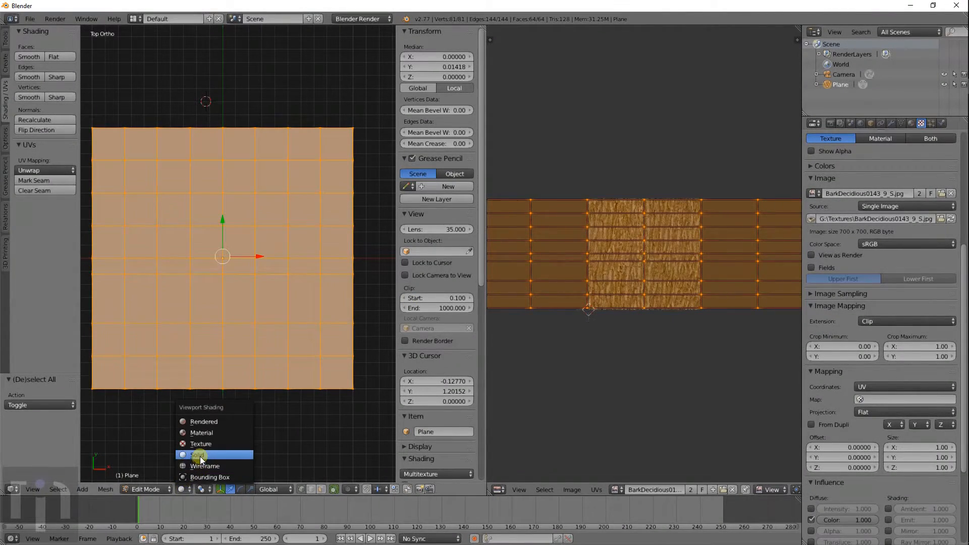
- In rendered shading, squeeze the UVs to 0.254 along X so bark covers nearly the whole plane
click(201, 423)
key(s)
key(x)
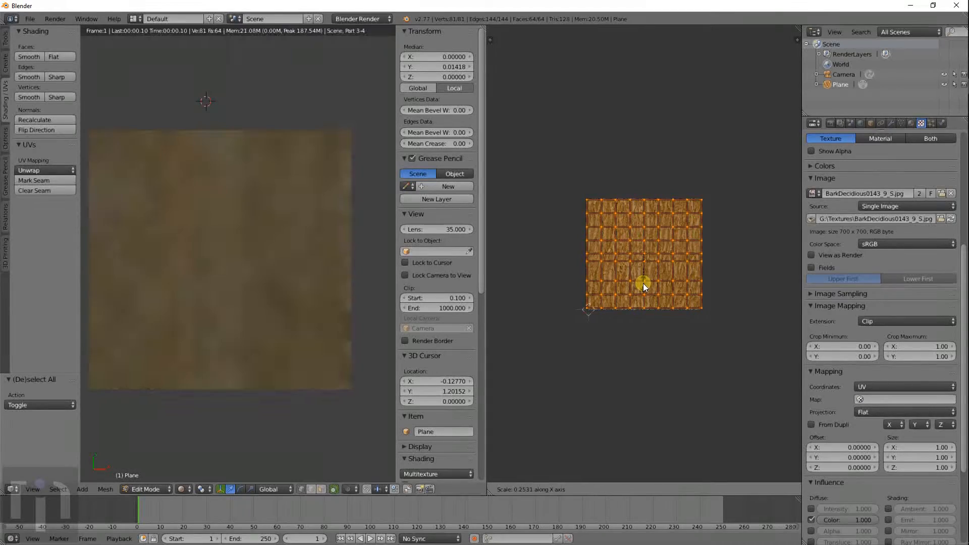
click(642, 283)
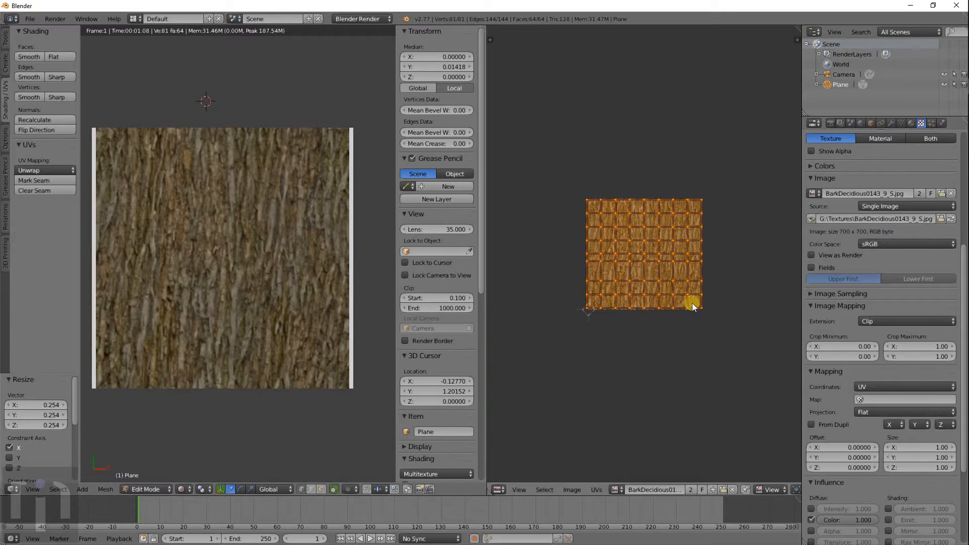
scroll(277, 281, down, 3)
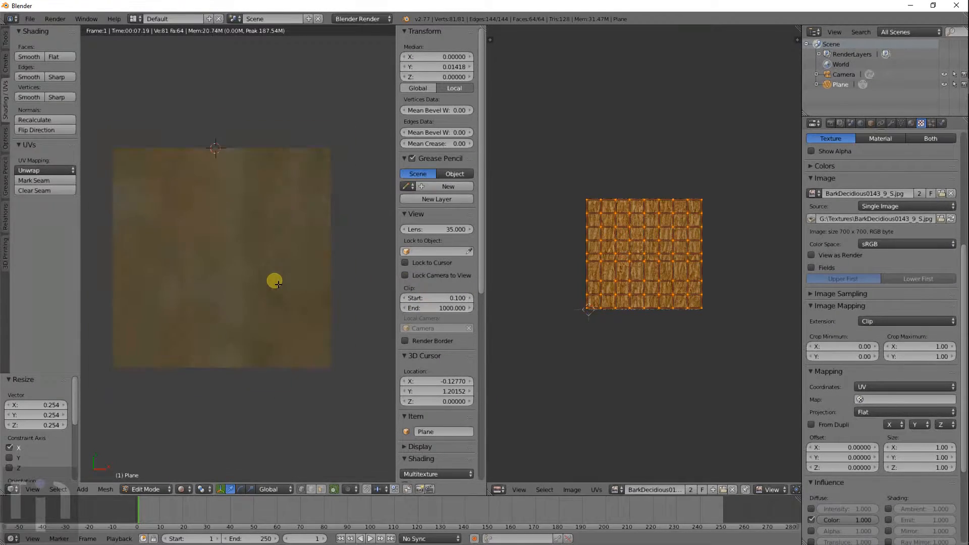
- Reload the start-up file to begin a fresh default scene
click(31, 24)
click(30, 27)
click(31, 37)
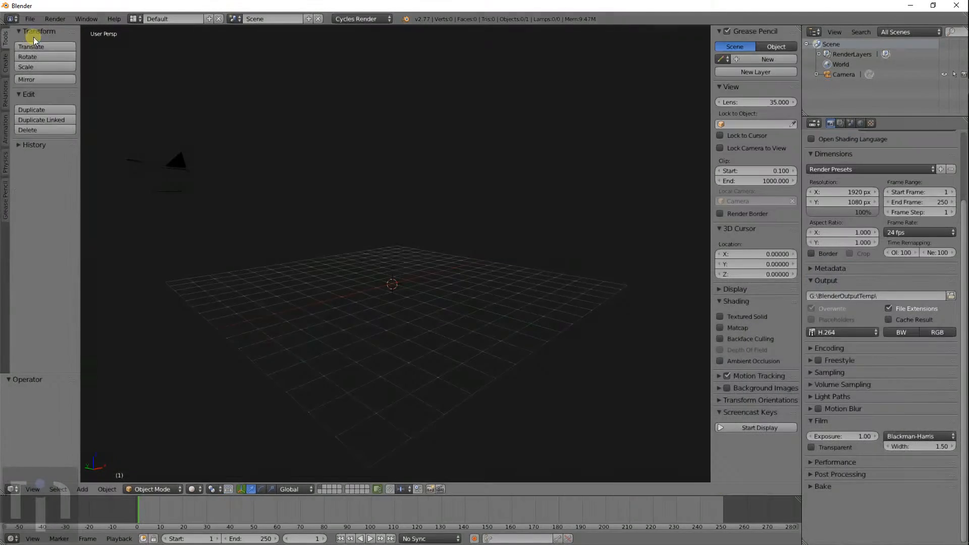
- Add a cylinder mesh and split the 3D view into two side-by-side views
key(shift+a)
mouse_move(414, 285)
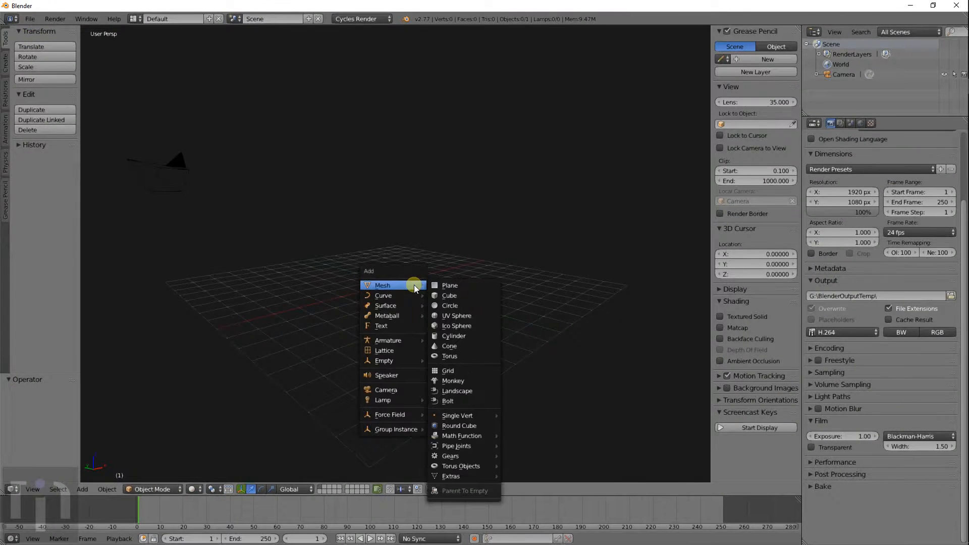
click(455, 334)
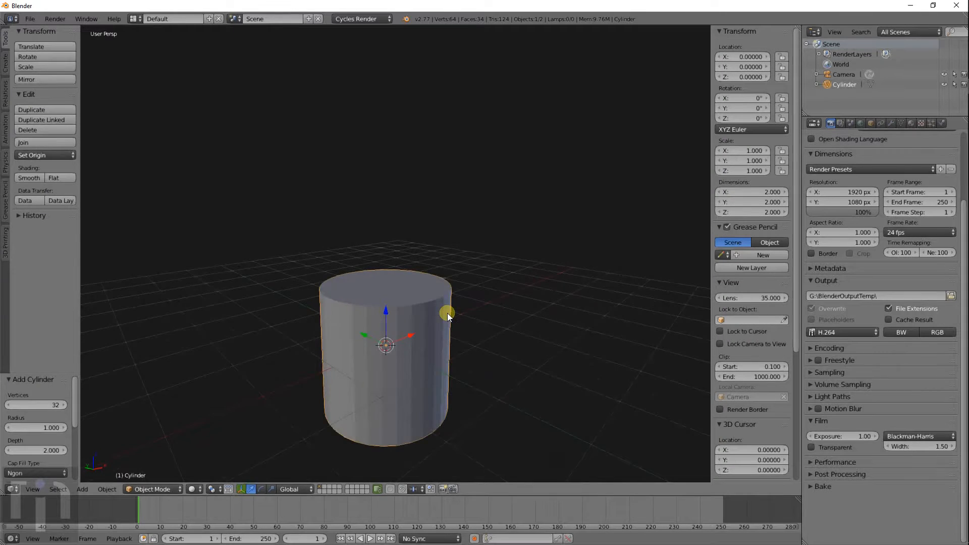
scroll(447, 316, down, 2)
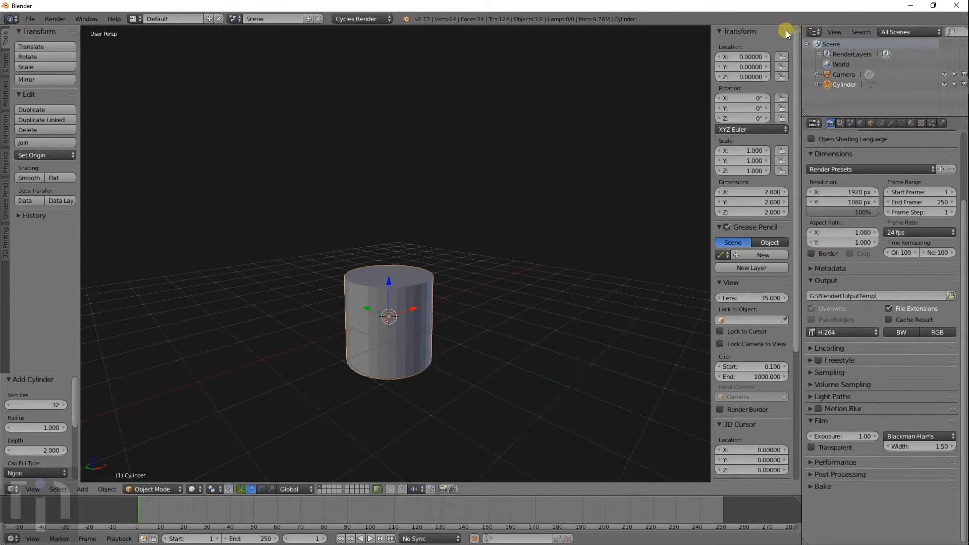
scroll(777, 32, down, 1)
drag(795, 28, 410, 116)
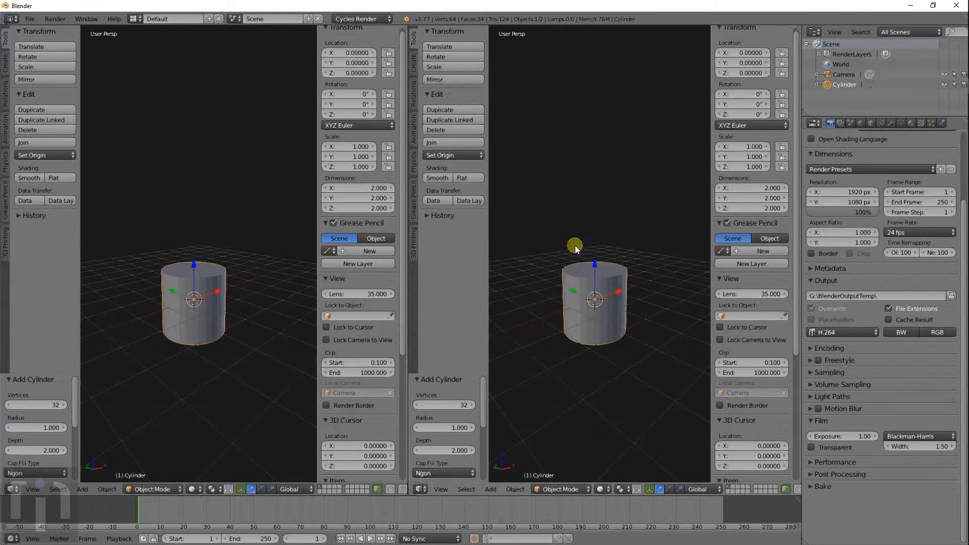
- Hide the right view's tool shelf and properties panel and make it a UV/Image Editor
key(t)
key(n)
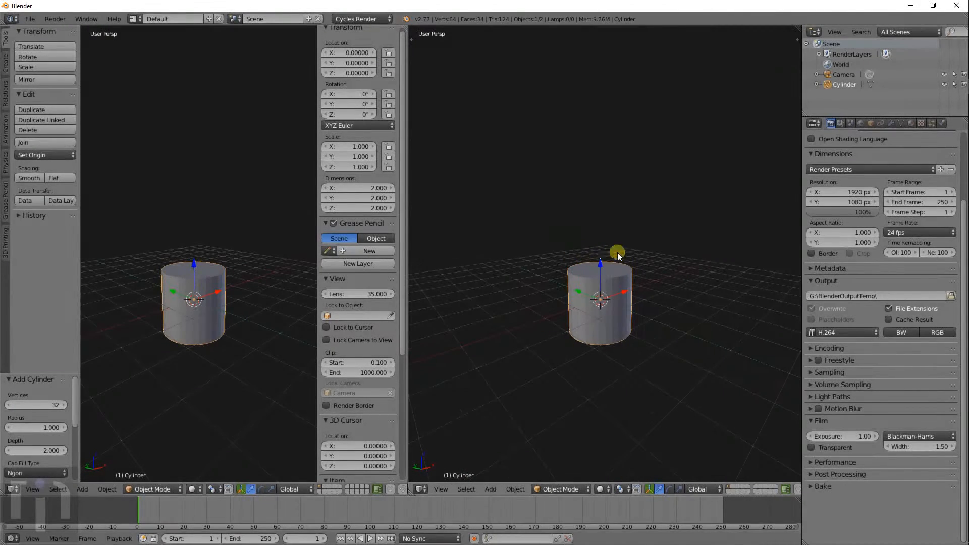
click(419, 489)
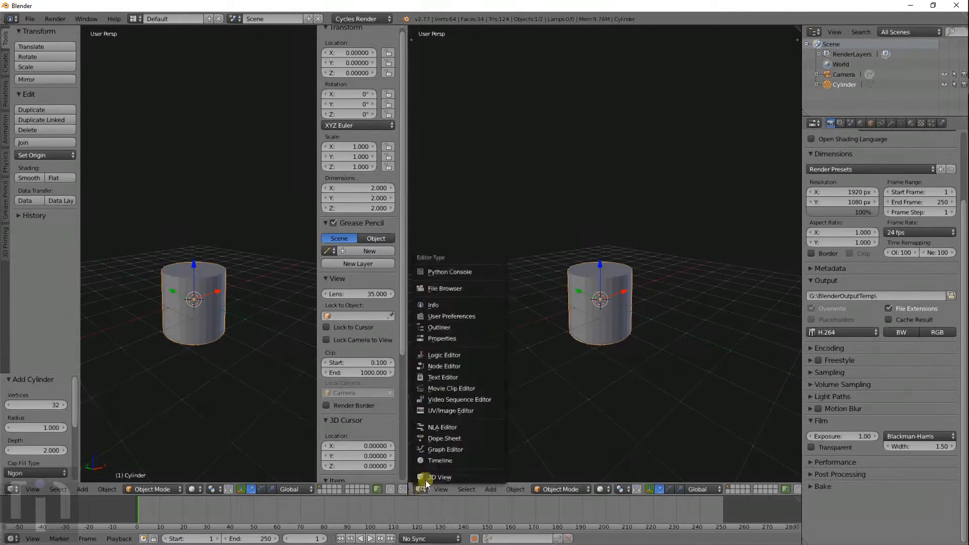
click(463, 410)
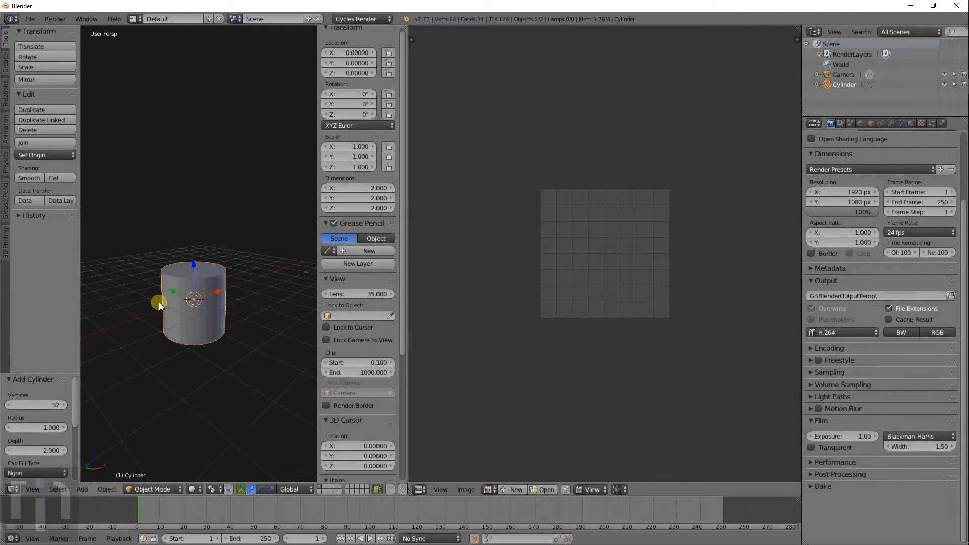
- In edit mode with a front orthographic view, add 10 horizontal edge loops around the cylinder, then deselect all
key(Tab)
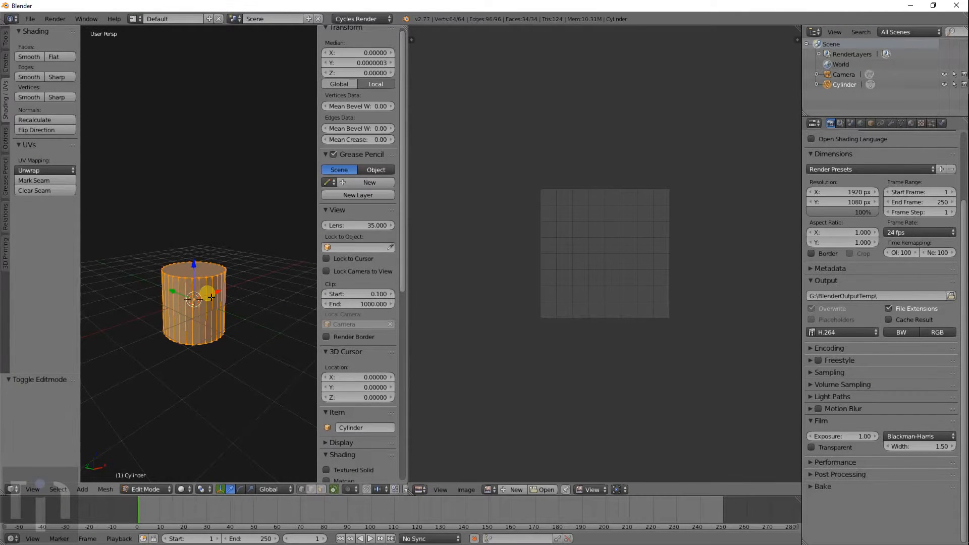
key(KP_1)
key(KP_5)
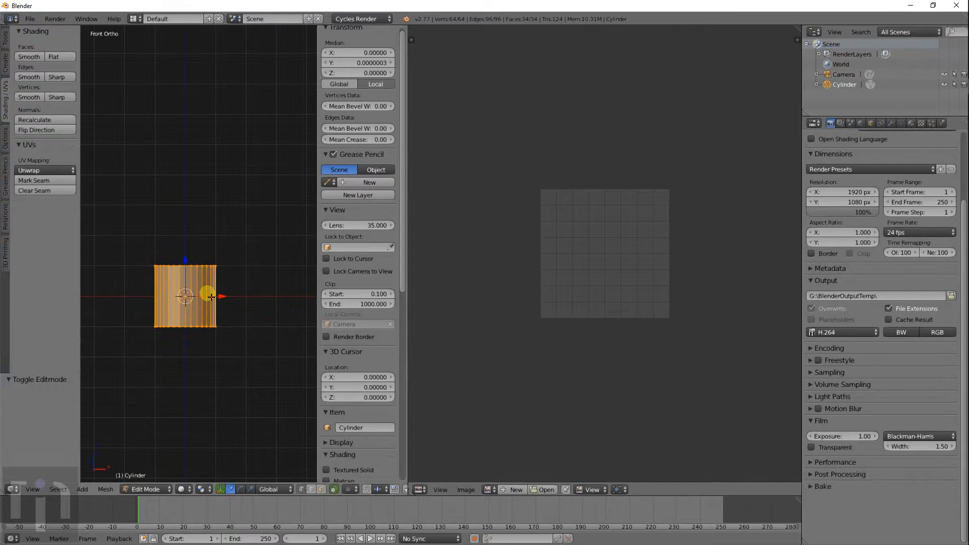
scroll(211, 296, up, 7)
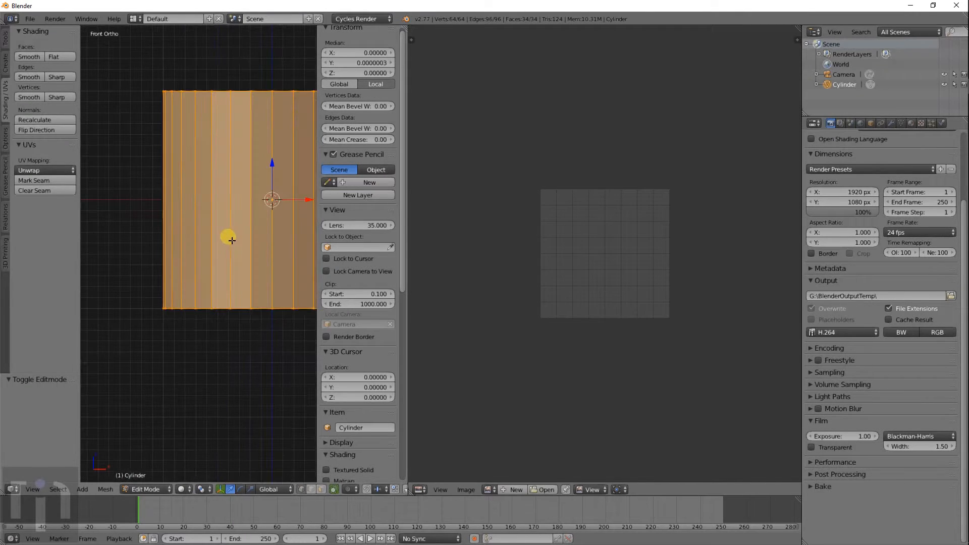
scroll(206, 290, down, 3)
key(ctrl+r)
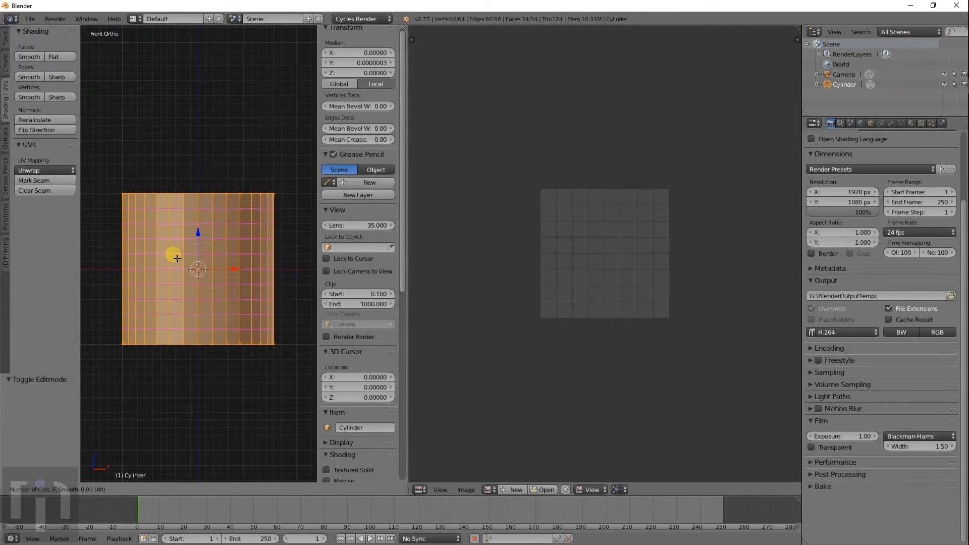
click(176, 258)
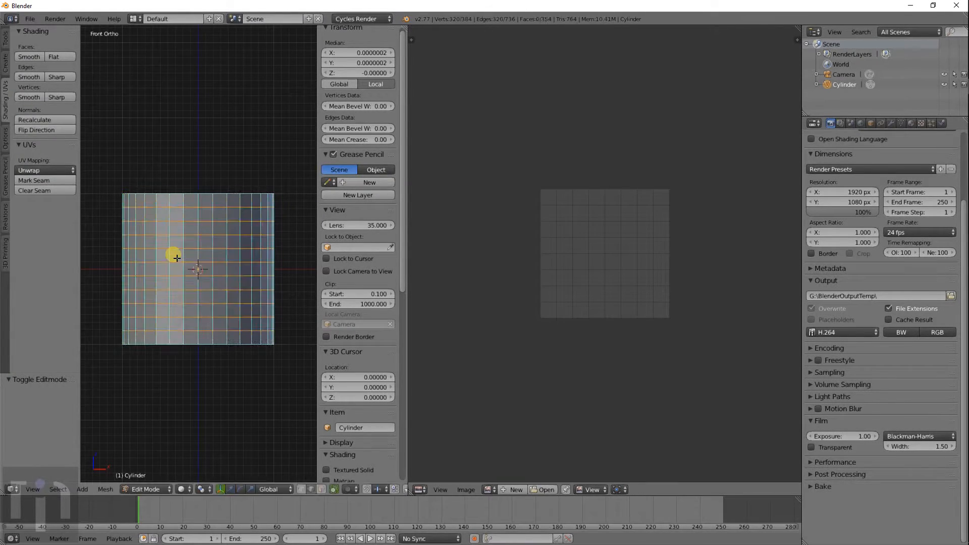
right_click(176, 258)
key(a)
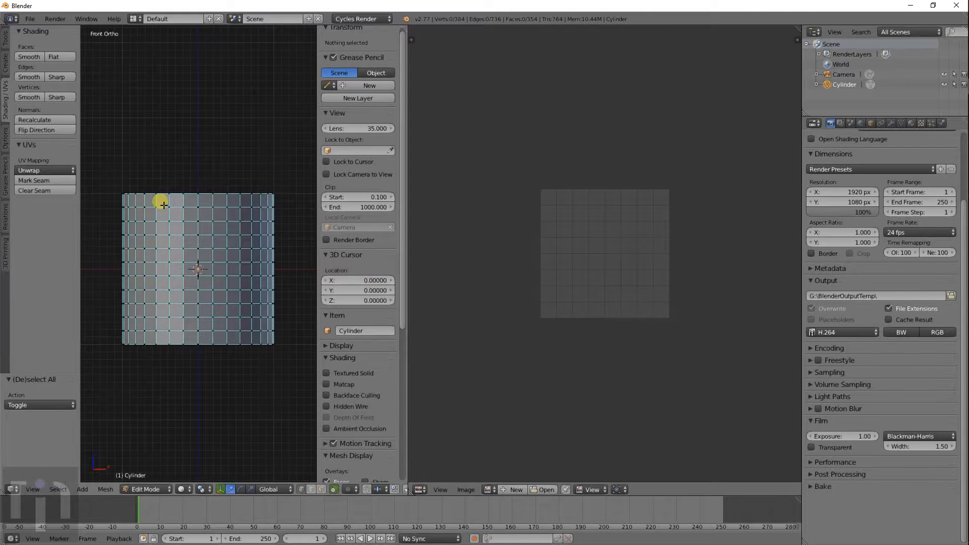
- Circle-select the vertices along the cylinder's top rows in front wireframe view
key(a)
key(a)
key(c)
key(Escape)
middle_drag(238, 199, 236, 235)
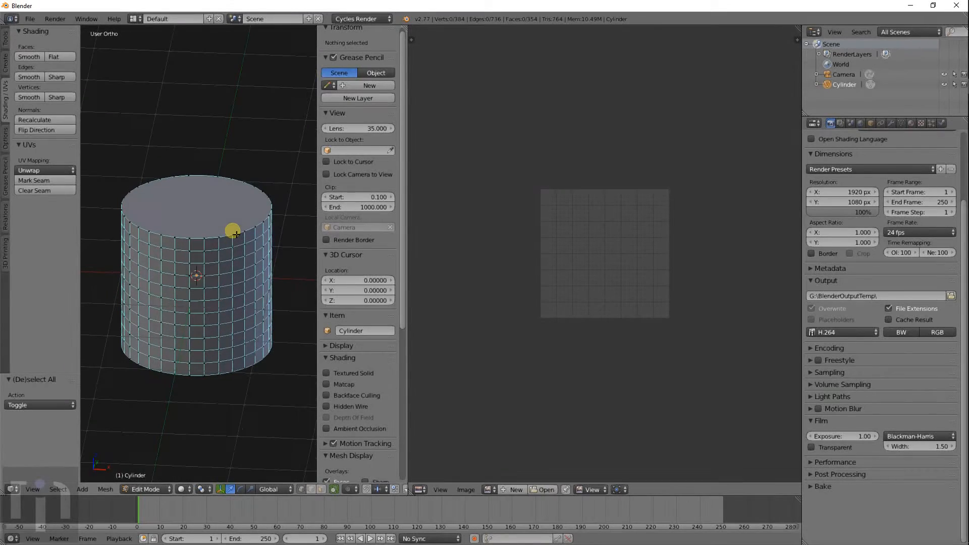
key(KP_1)
key(c)
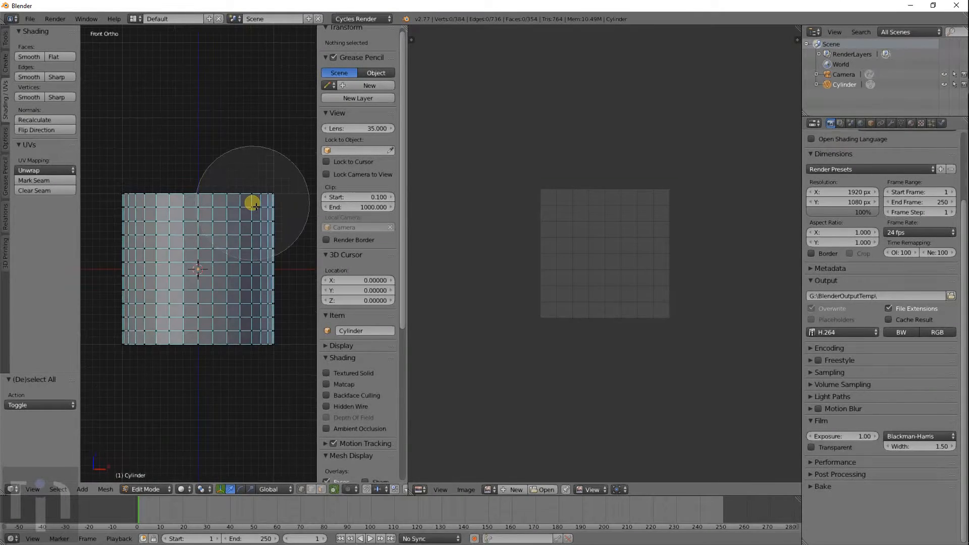
key(z)
scroll(134, 195, down, 6)
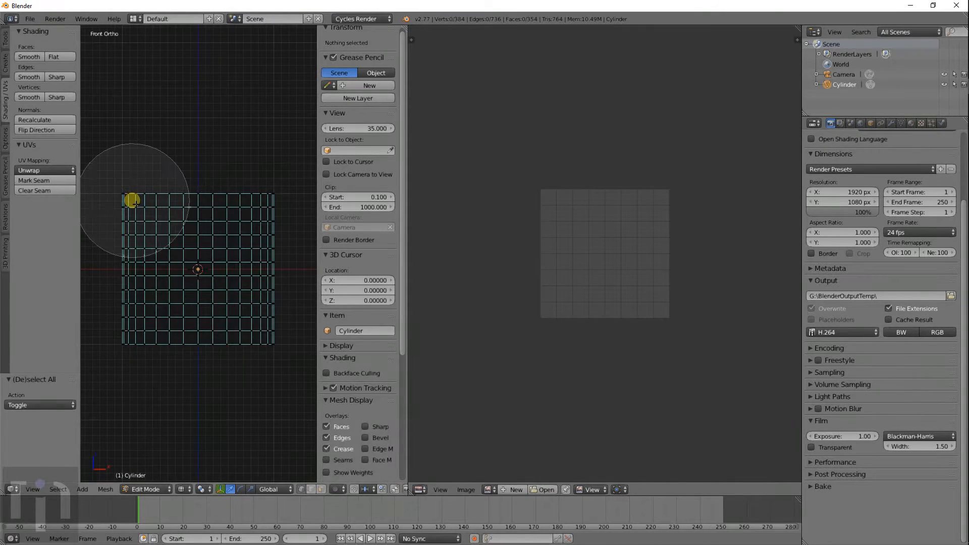
scroll(133, 194, up, 9)
drag(130, 197, 277, 208)
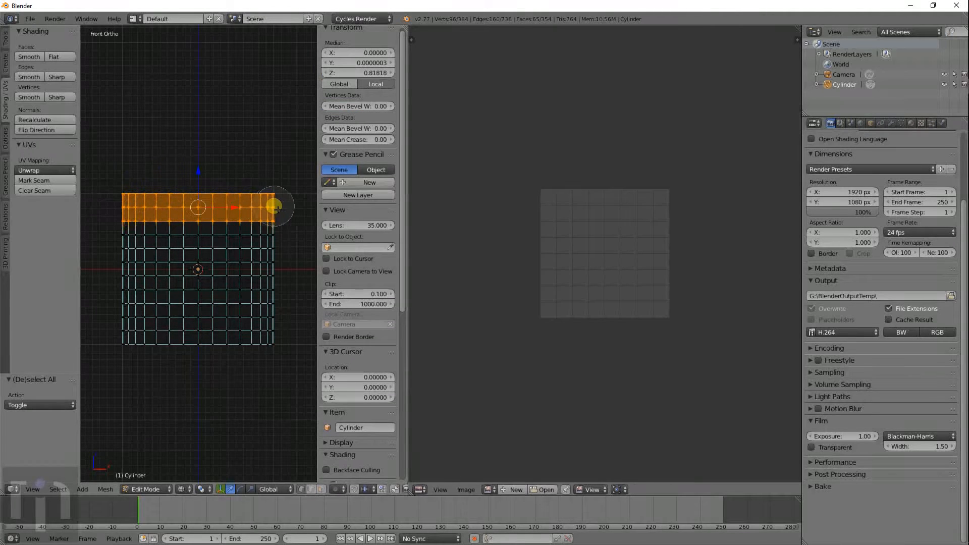
- Try a Cylinder Projection on the top band, inspect the UVs, then undo it
click(42, 173)
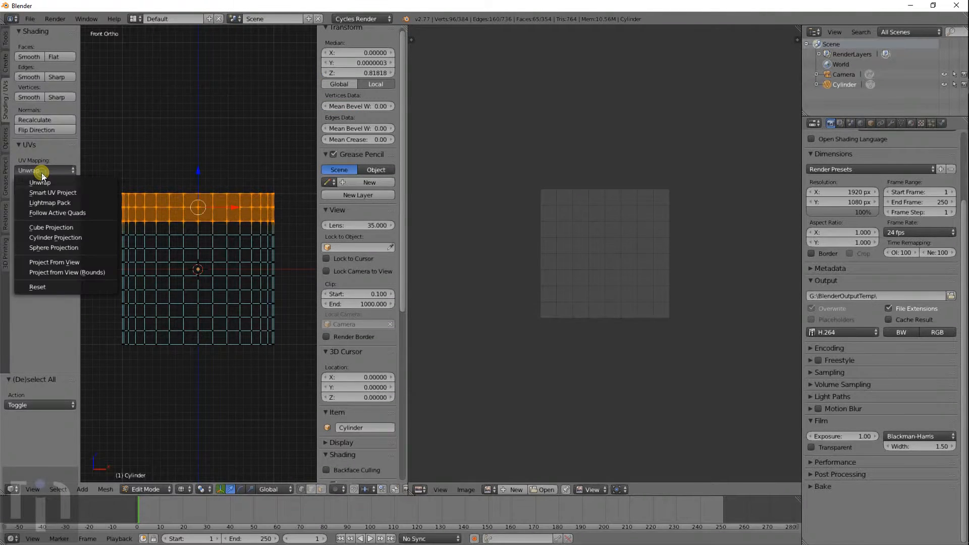
click(53, 239)
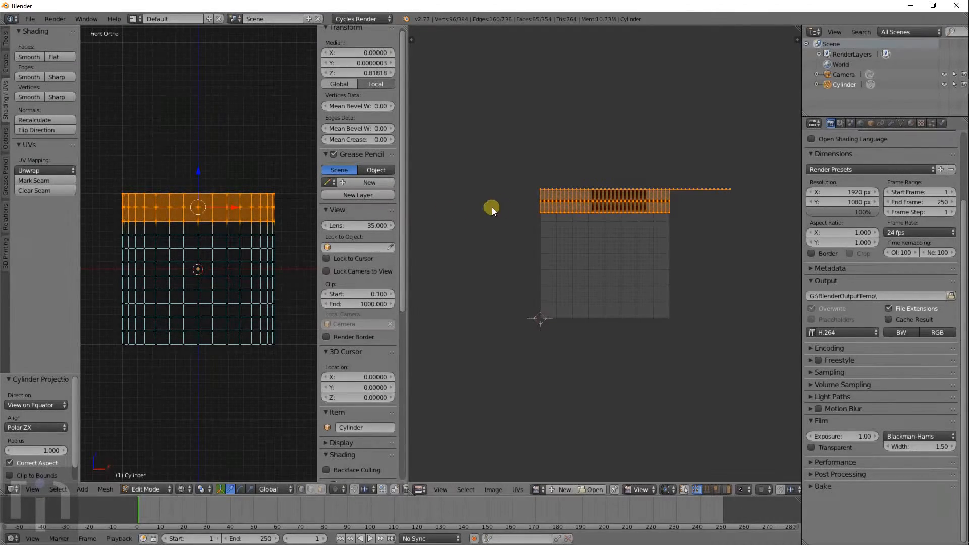
middle_drag(665, 205, 622, 238)
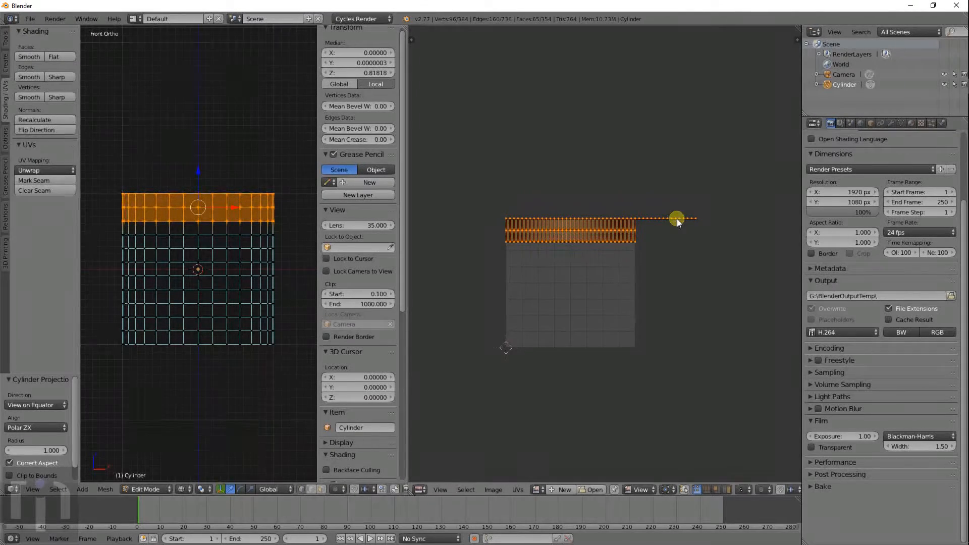
middle_drag(293, 173, 298, 224)
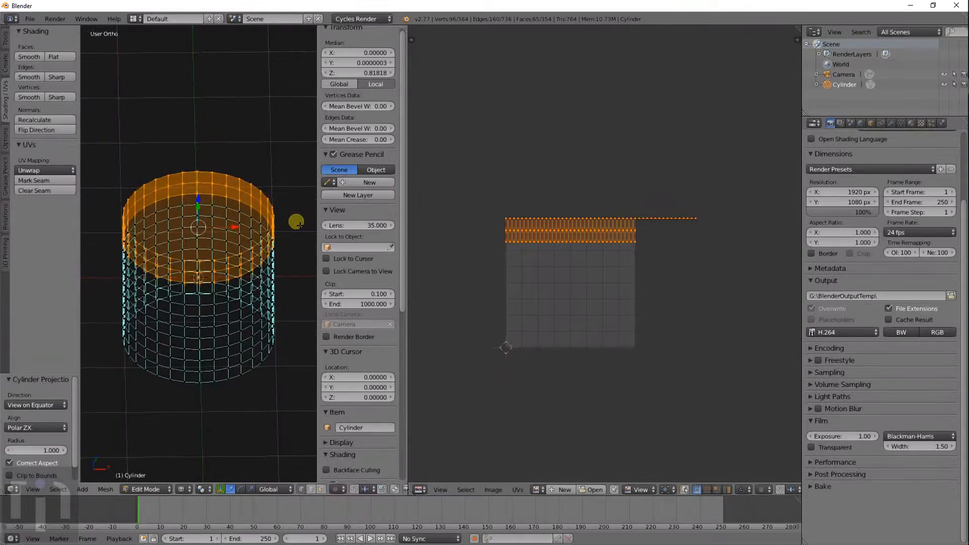
key(z)
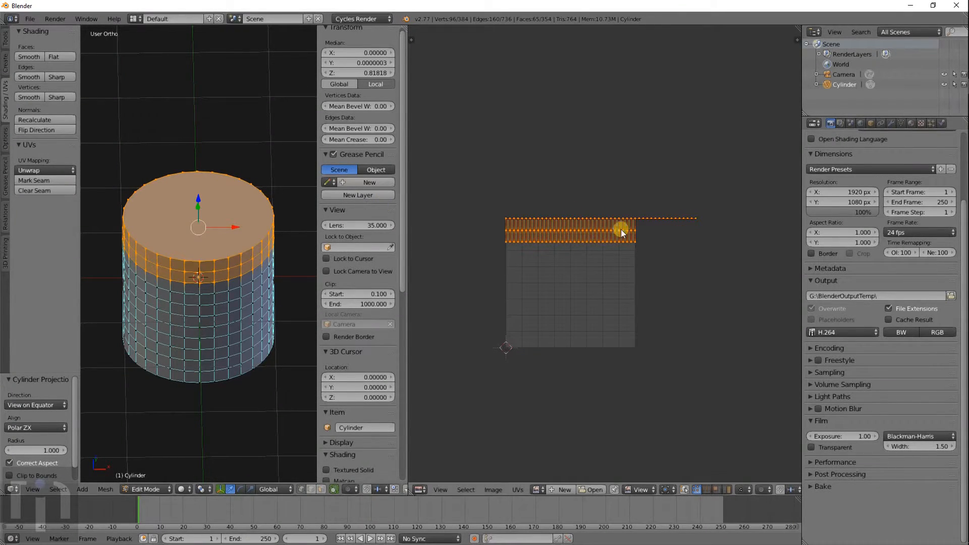
key(ctrl+z)
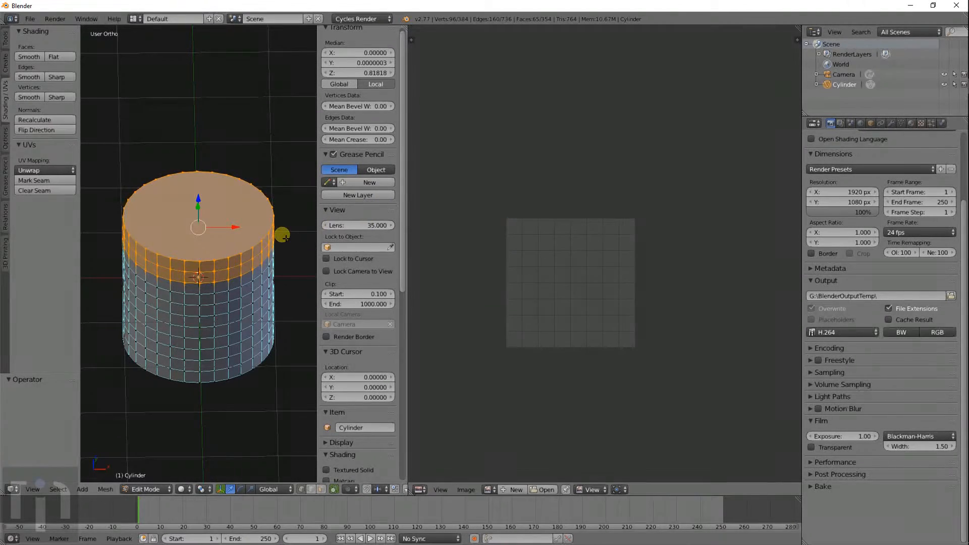
- In face select mode, circle-select the top row of side faces in wireframe front view
click(319, 490)
right_click(197, 216)
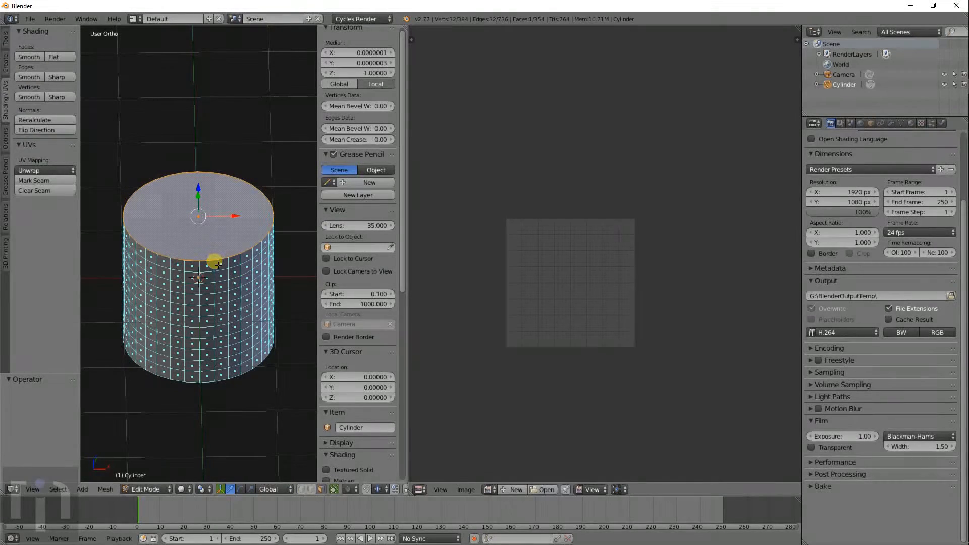
key(KP_1)
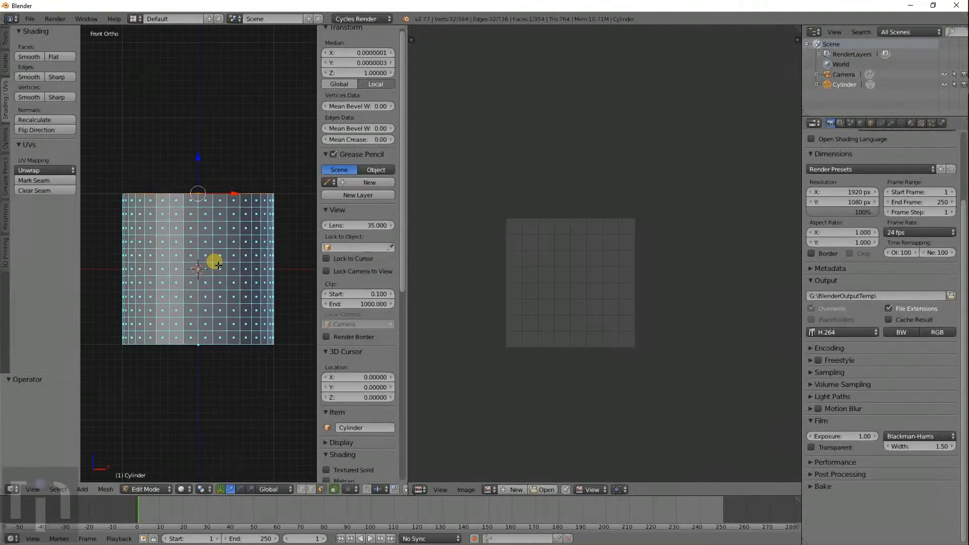
scroll(182, 198, up, 3)
scroll(178, 196, down, 4)
key(z)
key(c)
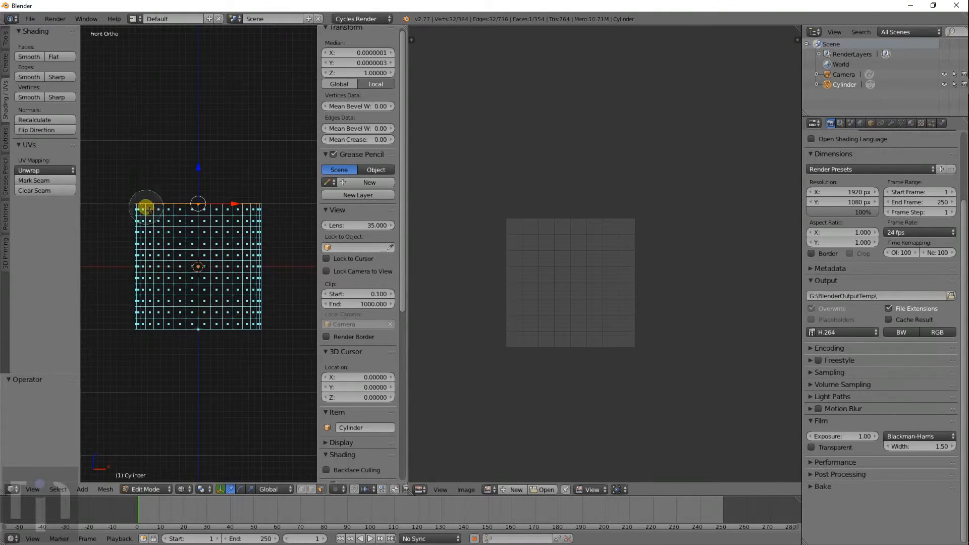
key(a)
drag(134, 210, 255, 207)
mouse_move(255, 208)
middle_down()
mouse_move(236, 188)
mouse_move(236, 250)
mouse_move(216, 270)
mouse_move(228, 231)
middle_up()
- Deselect the top cap face so only the top ring of side faces stays selected
key(z)
scroll(228, 231, up, 5)
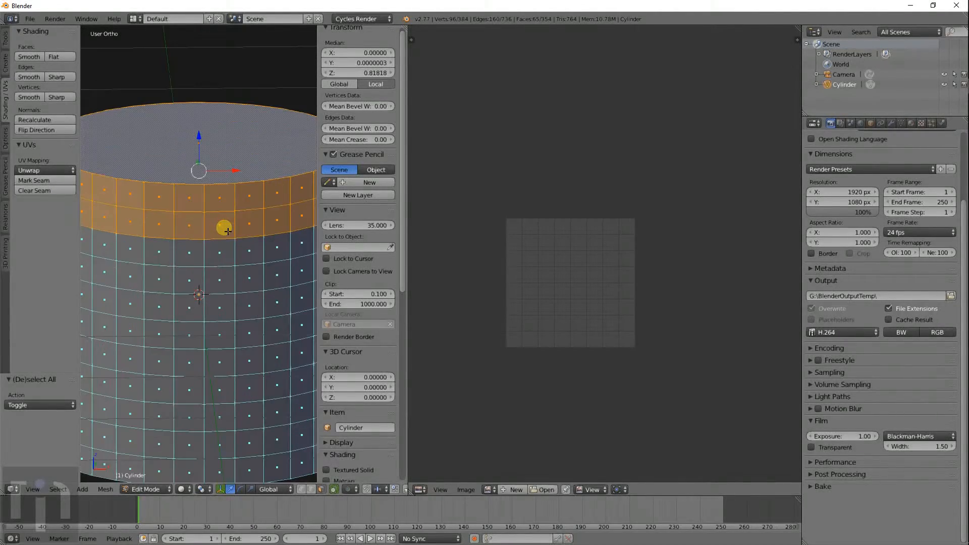
middle_drag(225, 195, 219, 173)
shift+right_click(205, 148)
scroll(221, 207, down, 2)
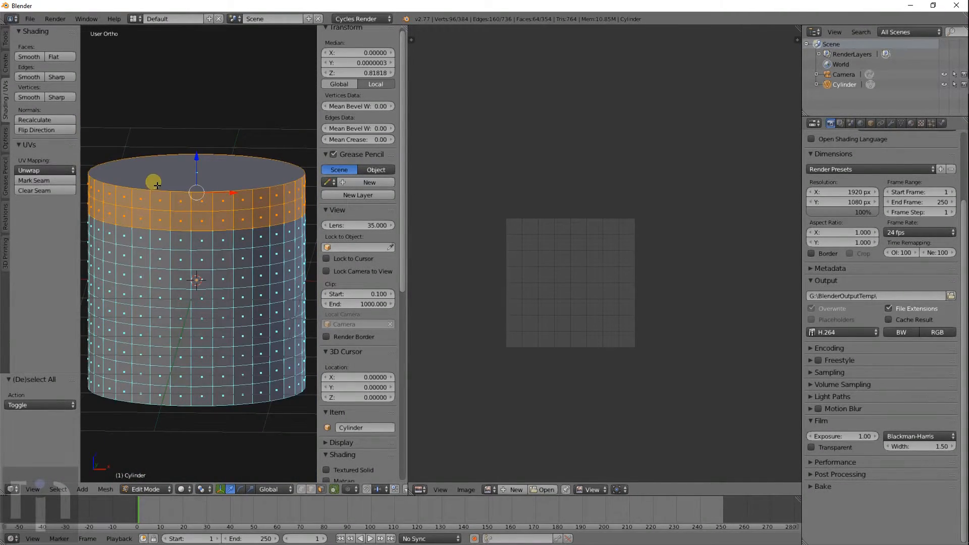
- Try a Cylinder Projection on the top ring, then undo it
click(46, 172)
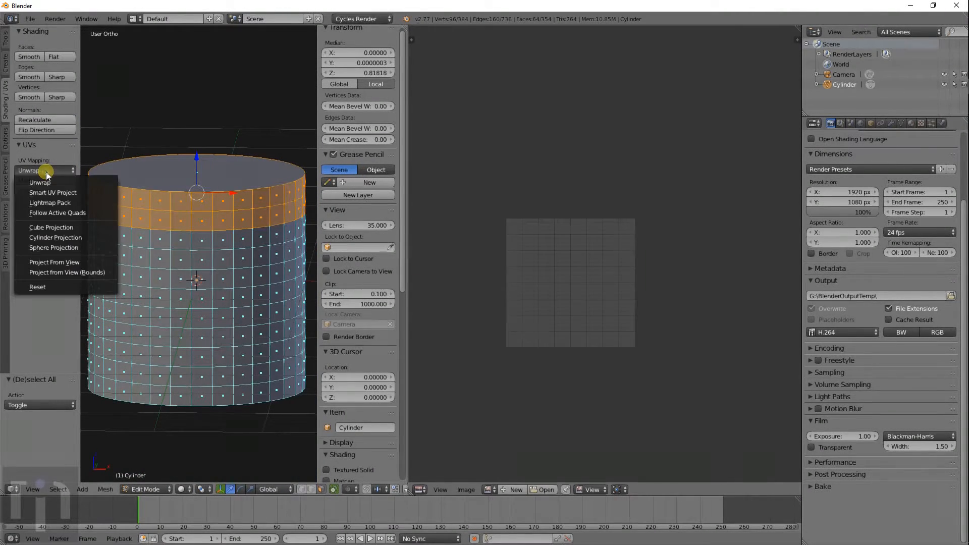
click(60, 238)
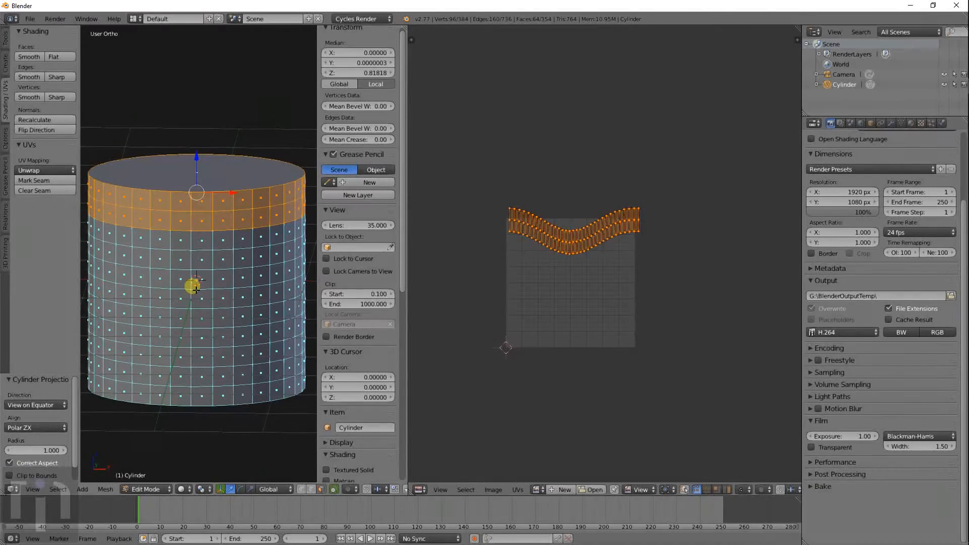
key(ctrl+z)
key(KP_1)
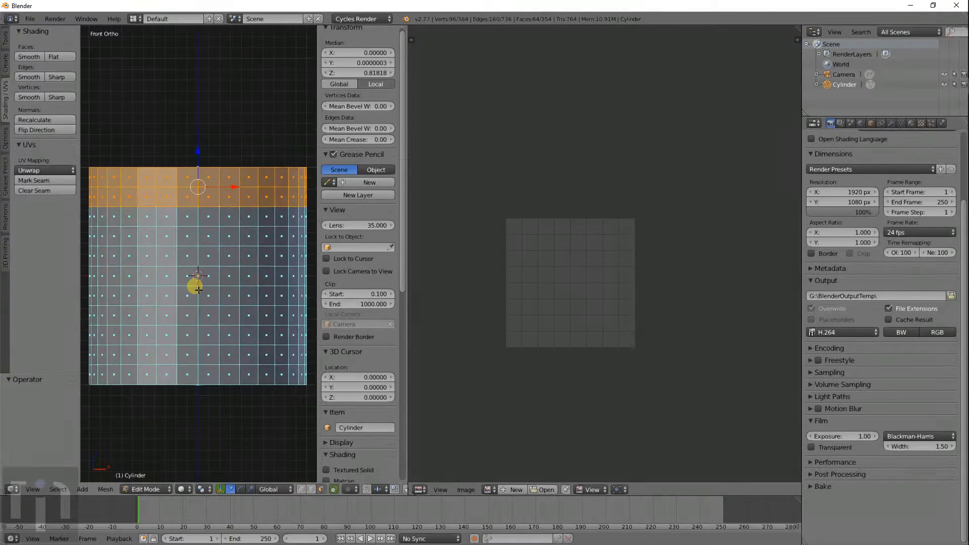
click(26, 176)
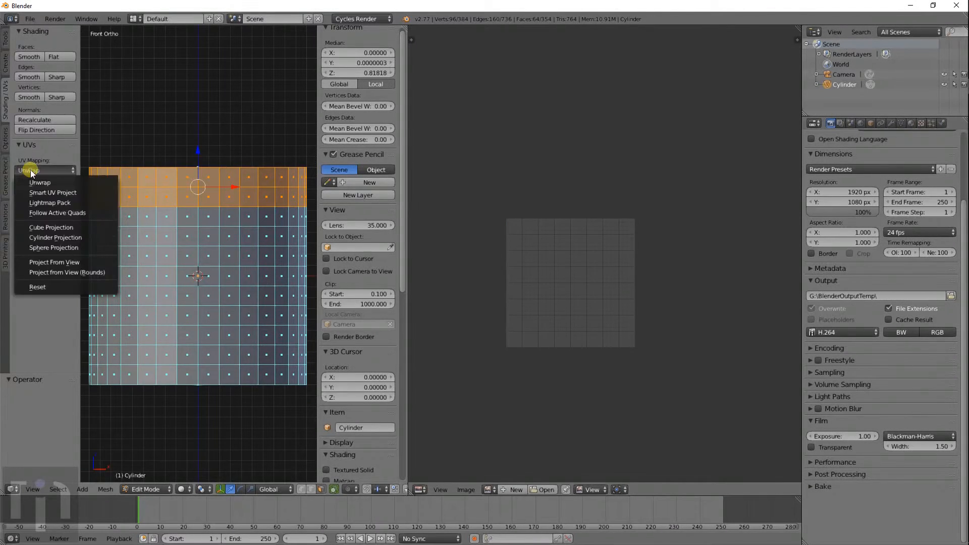
click(54, 237)
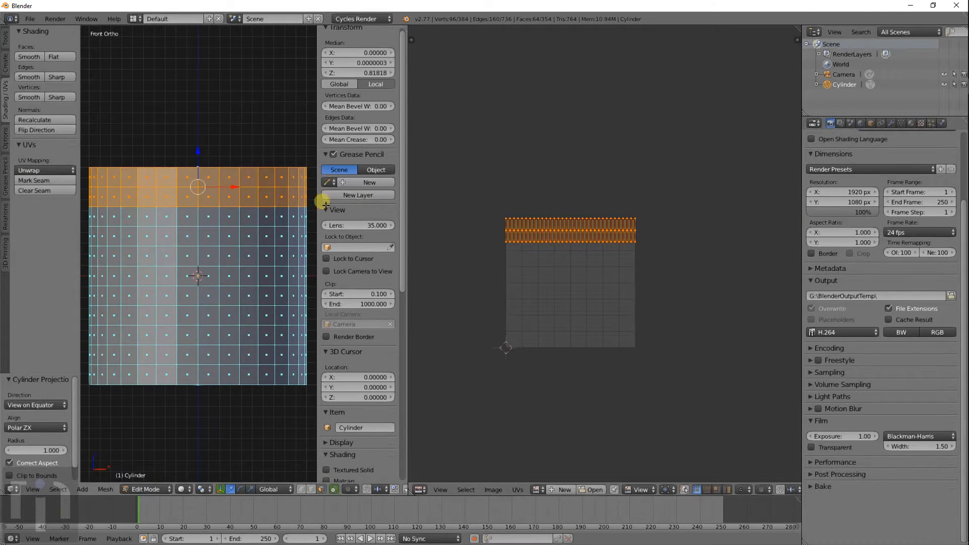
middle_drag(277, 190, 277, 240)
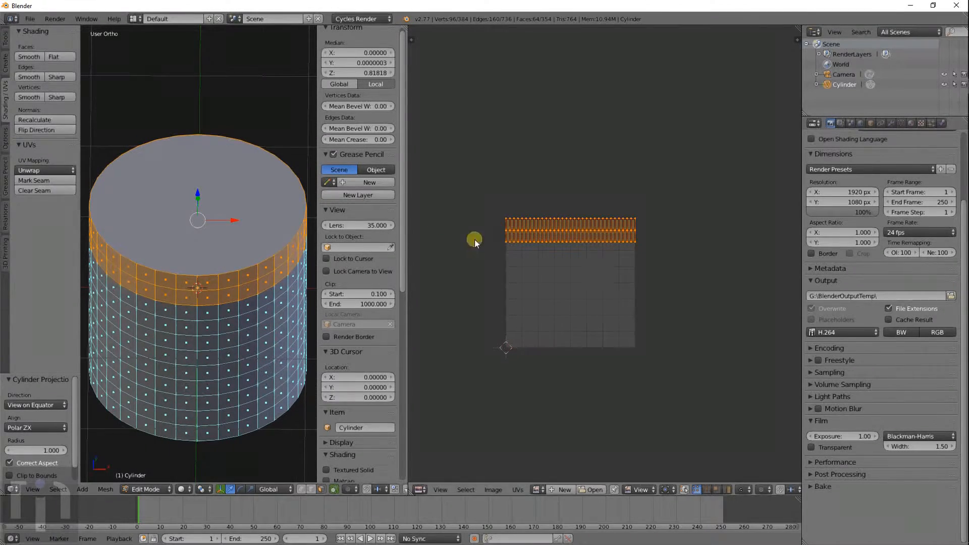
key(ctrl+z)
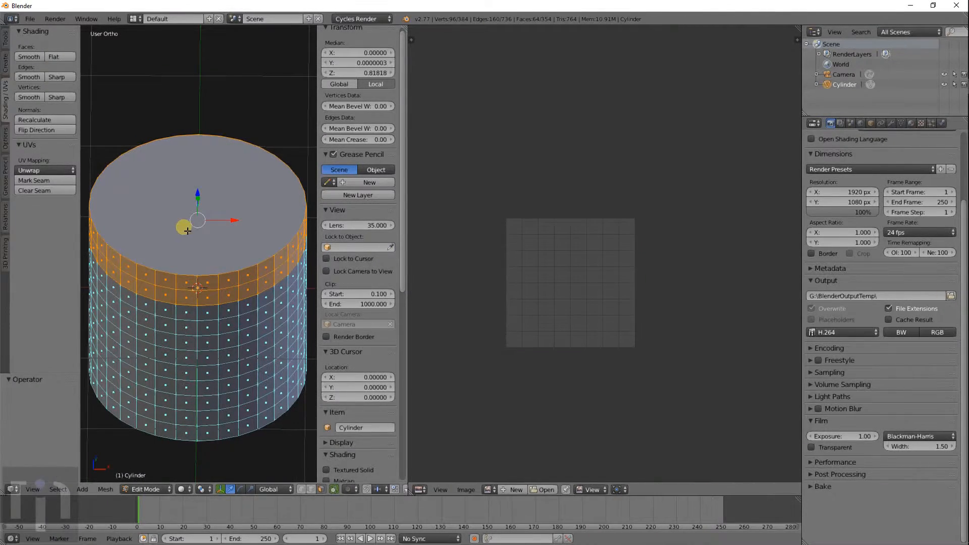
click(50, 170)
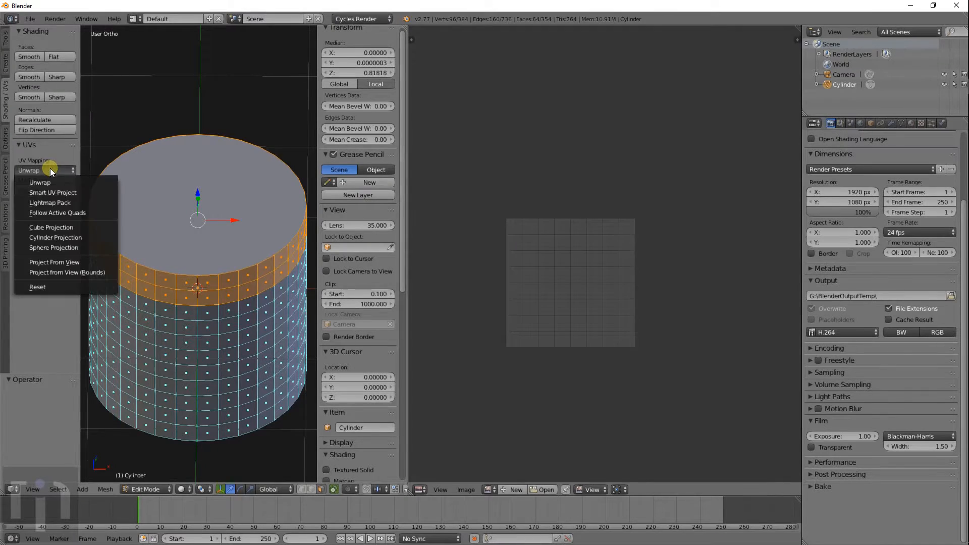
click(62, 236)
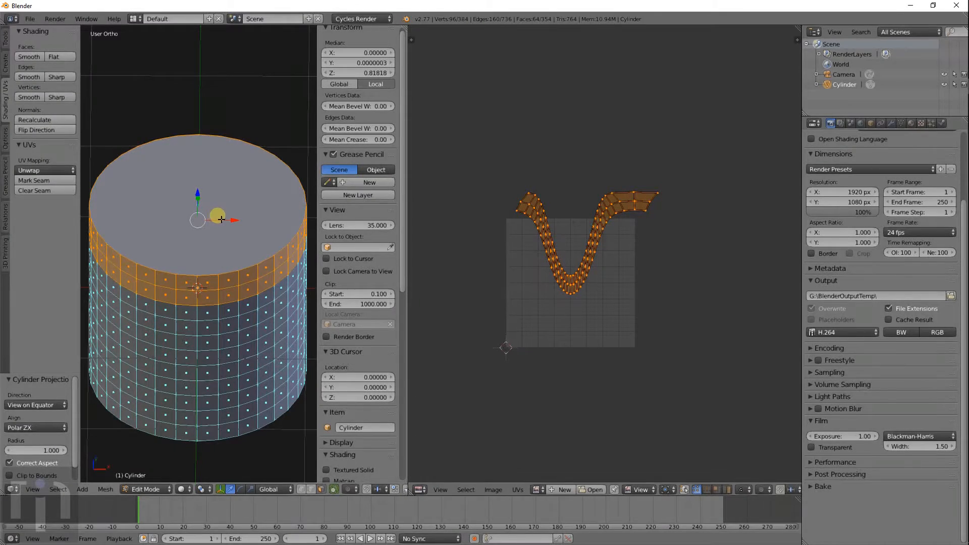
key(ctrl+z)
key(KP_1)
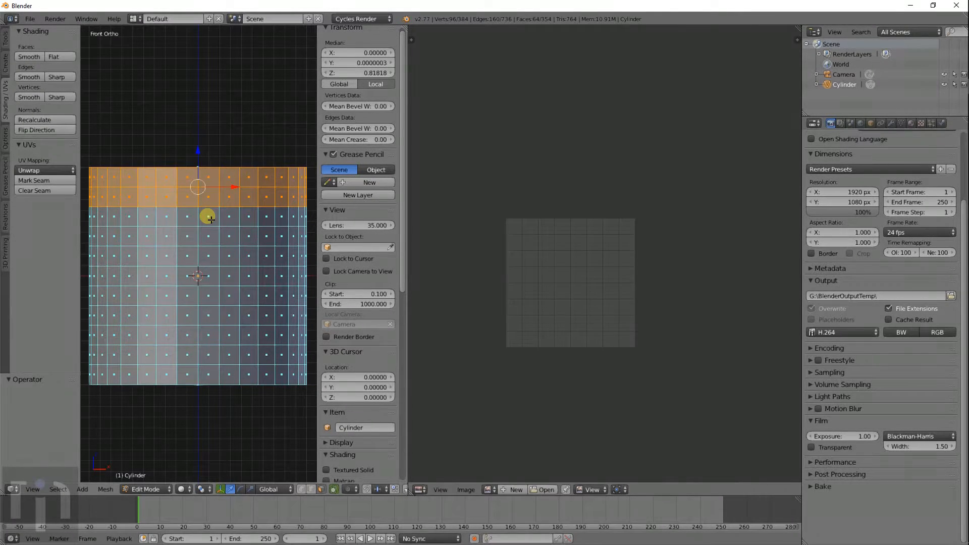
click(63, 168)
click(59, 262)
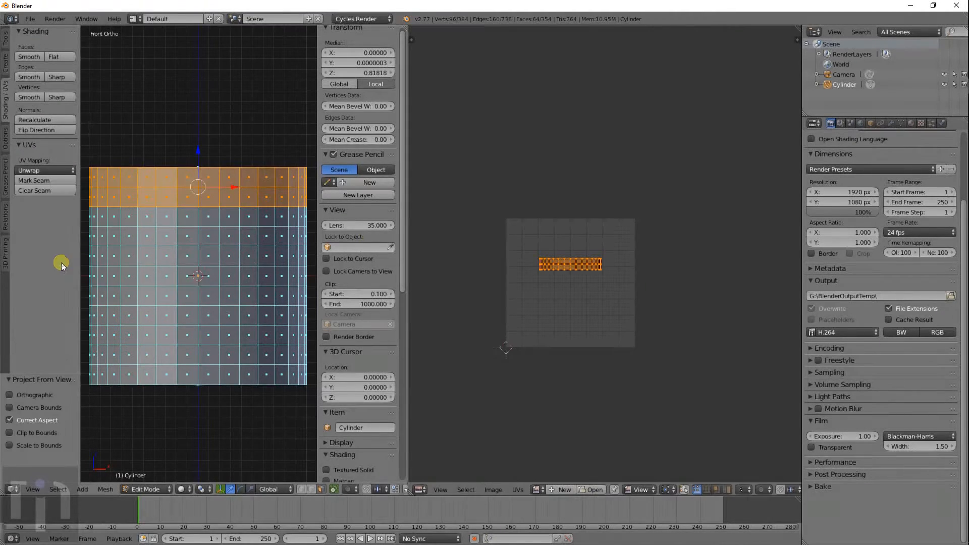
scroll(579, 275, up, 6)
middle_drag(489, 309, 589, 241)
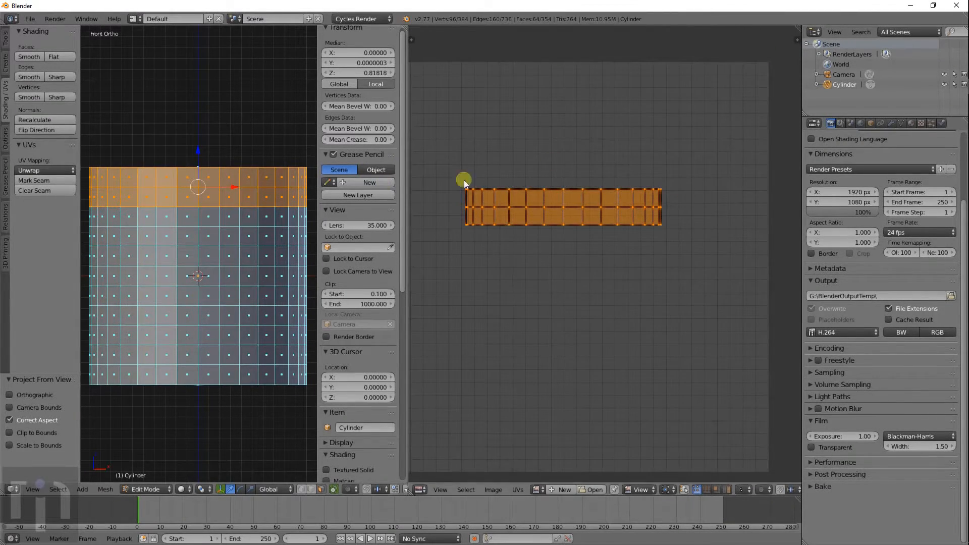
key(ctrl+z)
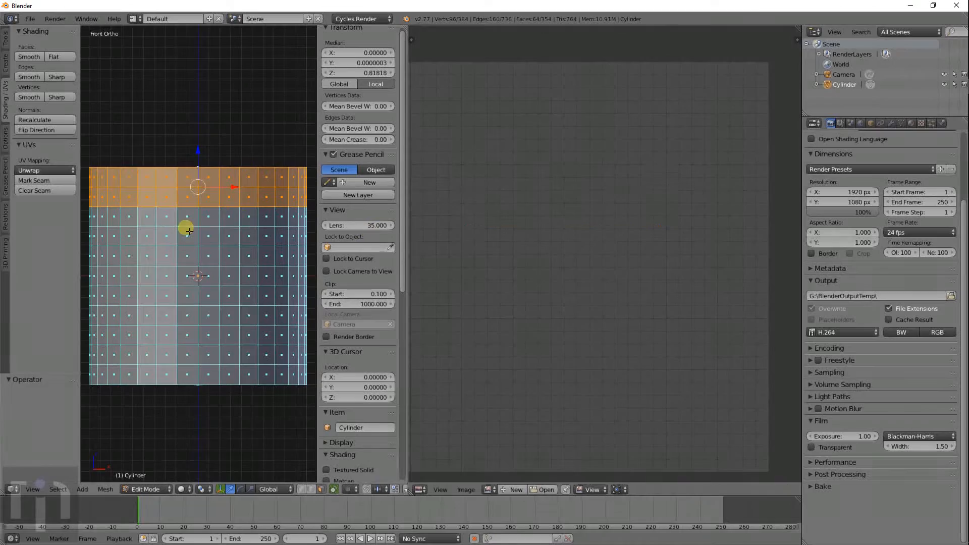
- Apply a Cylinder Projection to the selected faces and fit the UV grid in view
click(44, 172)
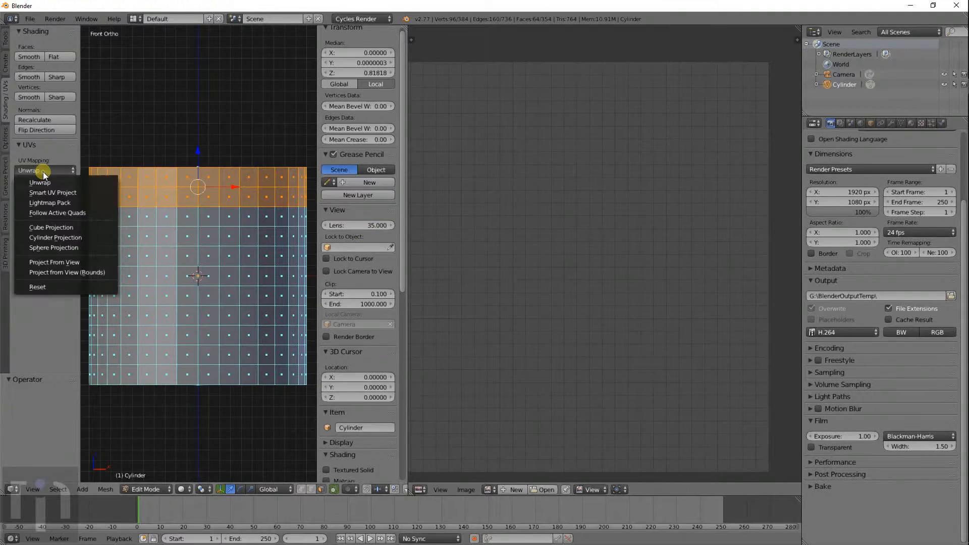
click(56, 238)
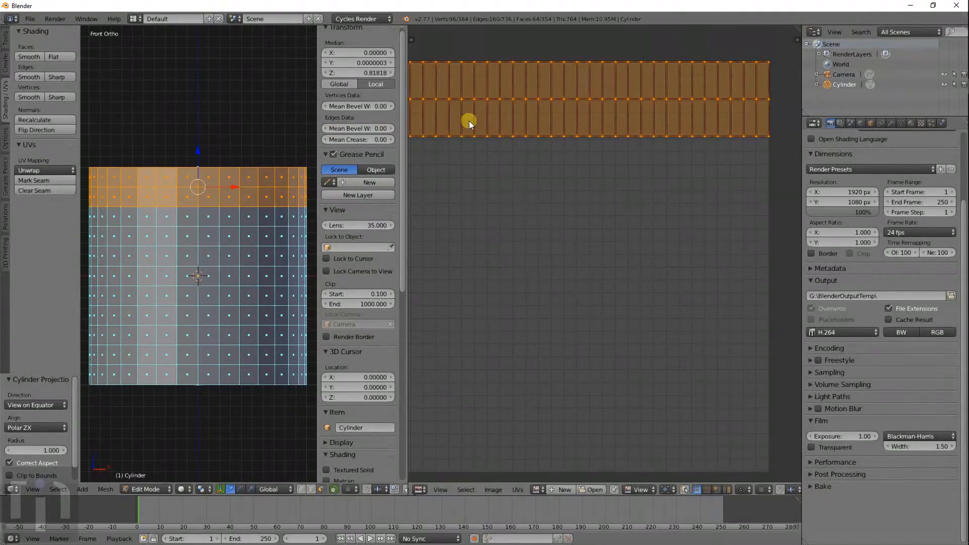
key(Home)
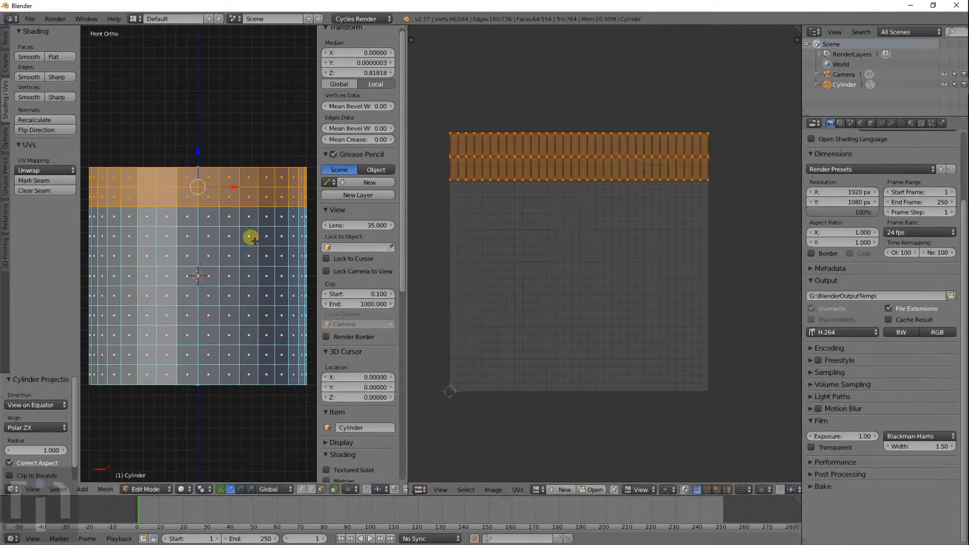
- Select all faces except the bottom cap and unwrap them with Cylinder Projection from front view
key(a)
key(a)
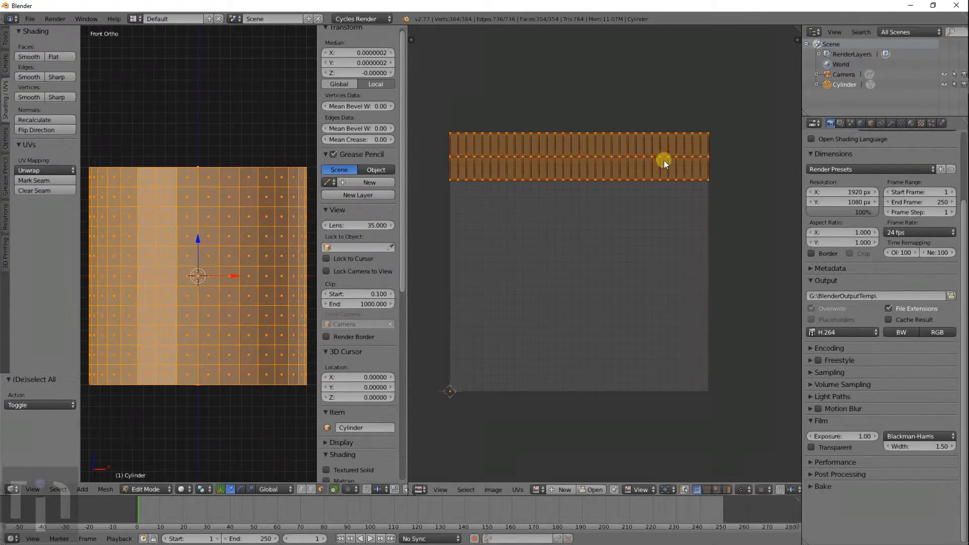
middle_drag(224, 174, 192, 305)
shift+right_click(192, 304)
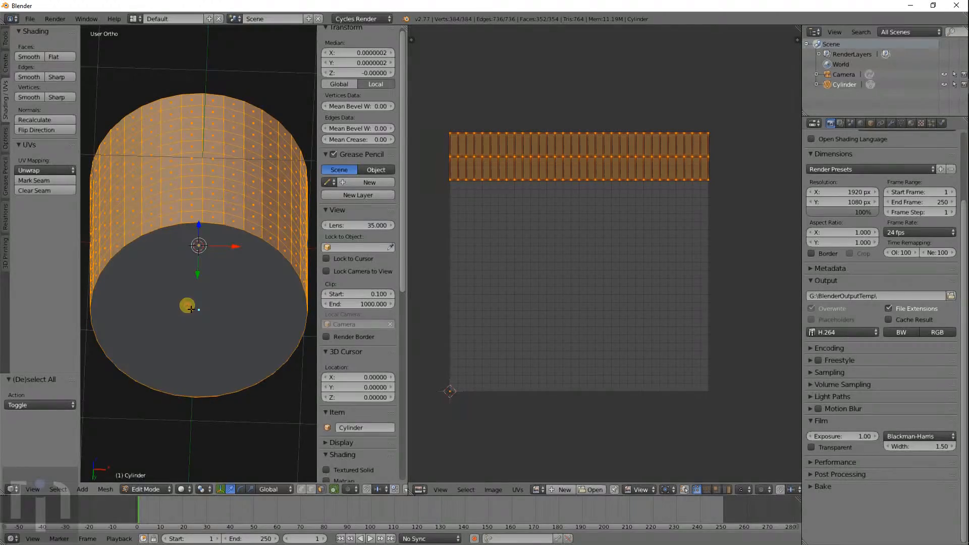
middle_drag(268, 210, 274, 284)
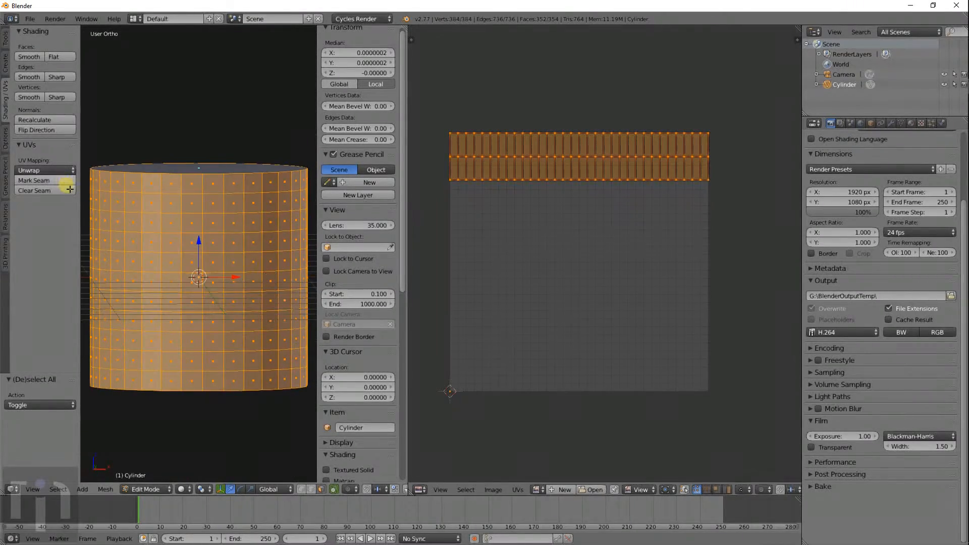
key(KP_1)
click(44, 170)
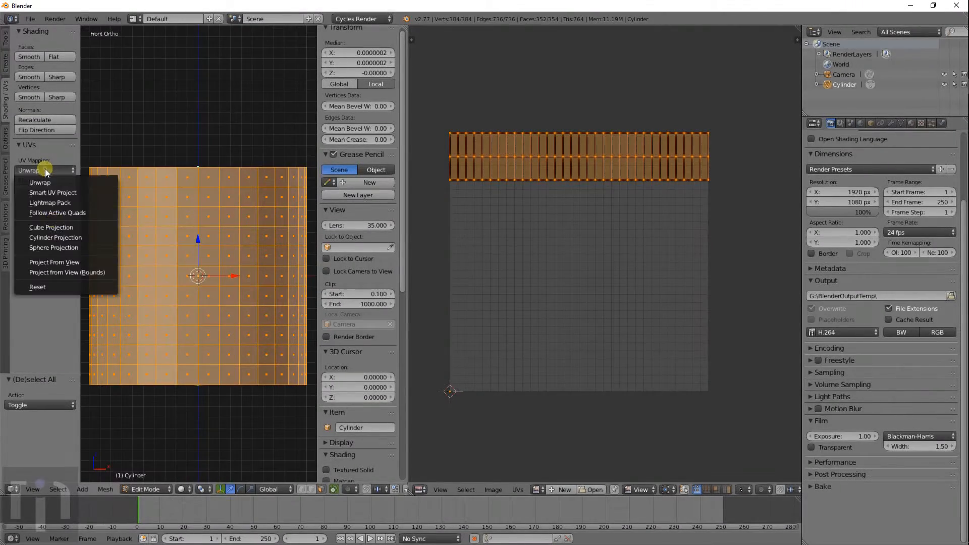
click(62, 237)
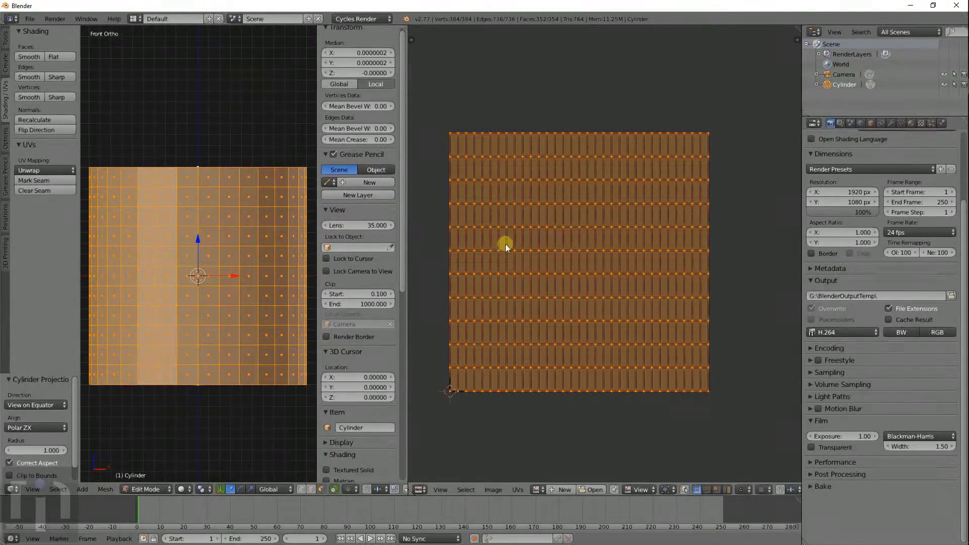
- Deselect everything and select only the top cap face
middle_drag(184, 231, 177, 255)
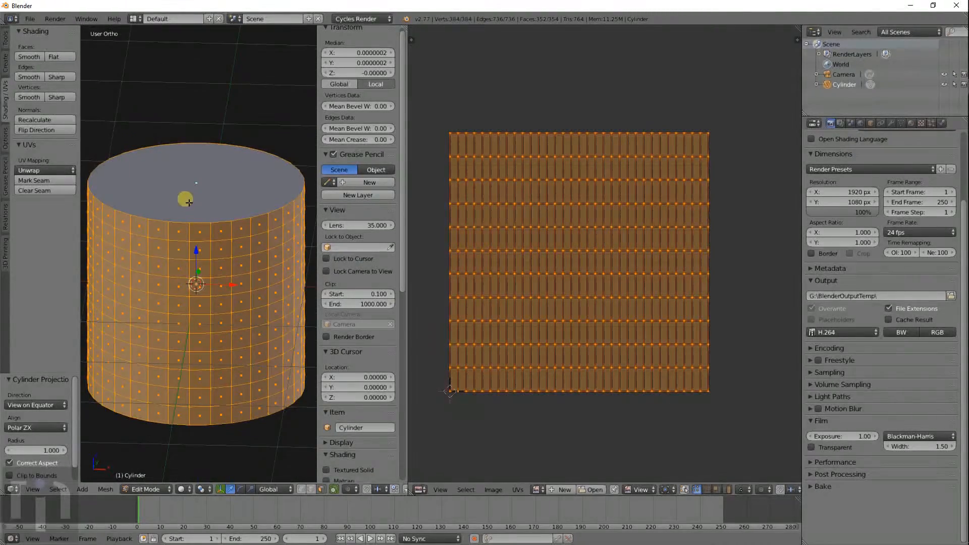
key(a)
right_click(198, 192)
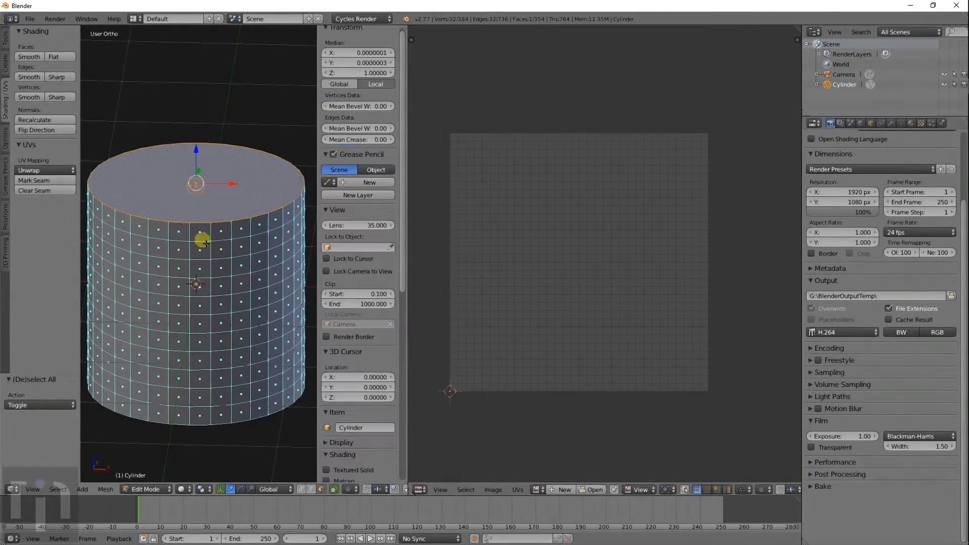
- Add the bottom cap to the selection and project both caps from the top view
scroll(203, 248, down, 5)
middle_drag(209, 297, 212, 232)
shift+right_click(197, 296)
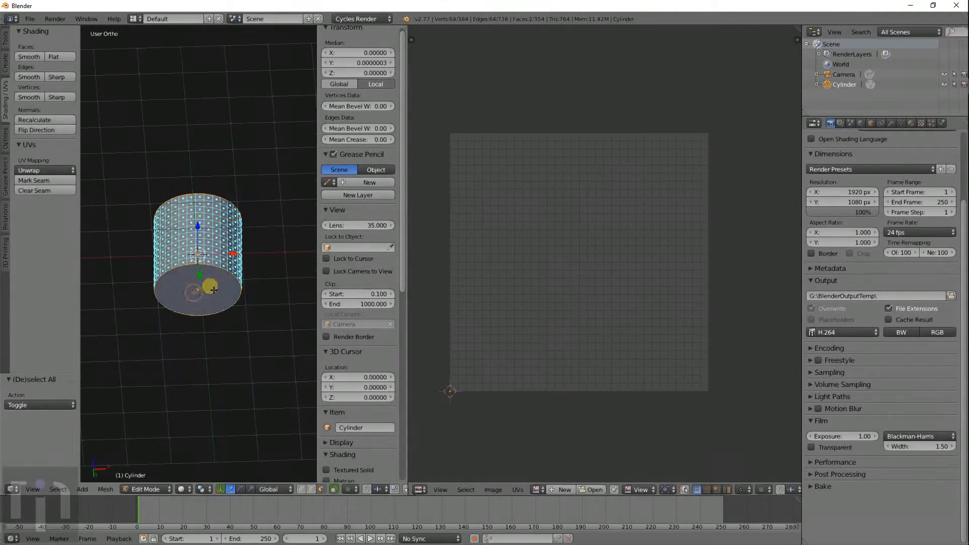
scroll(215, 285, up, 4)
key(KP_7)
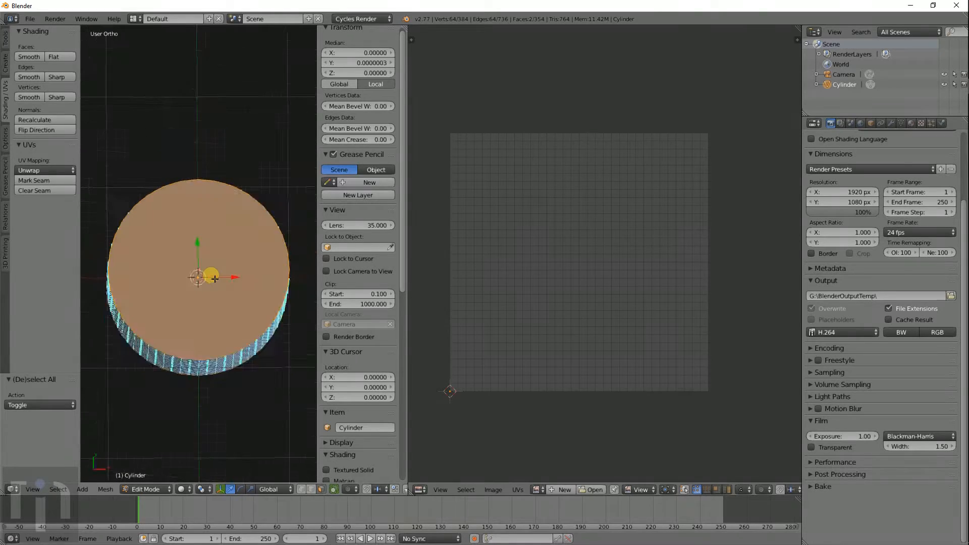
click(66, 172)
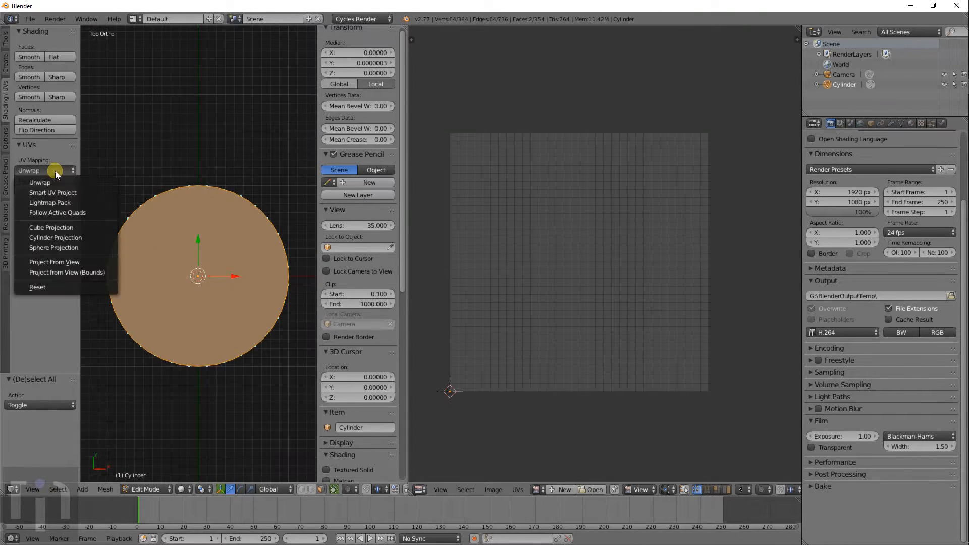
click(65, 262)
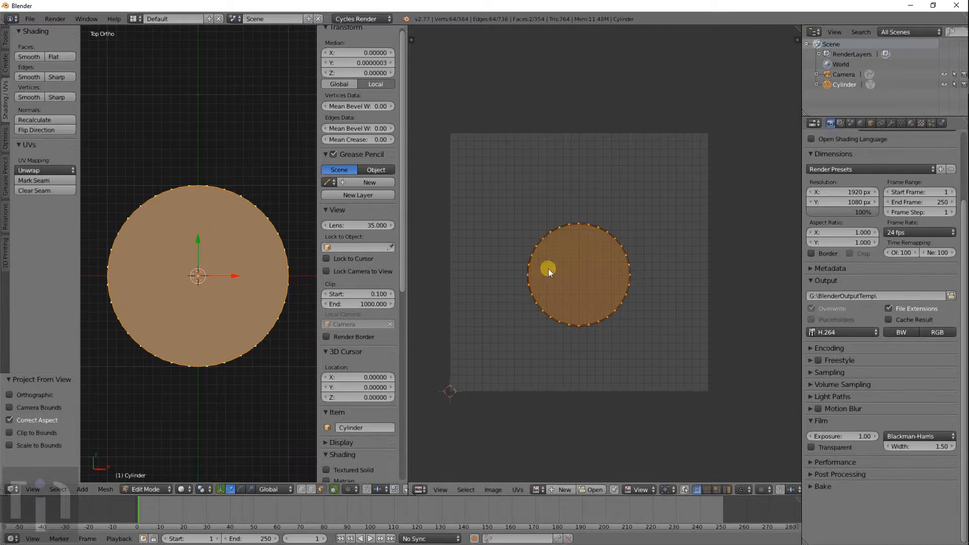
- Select the UV circle and start moving it, then cancel and undo the projection
key(a)
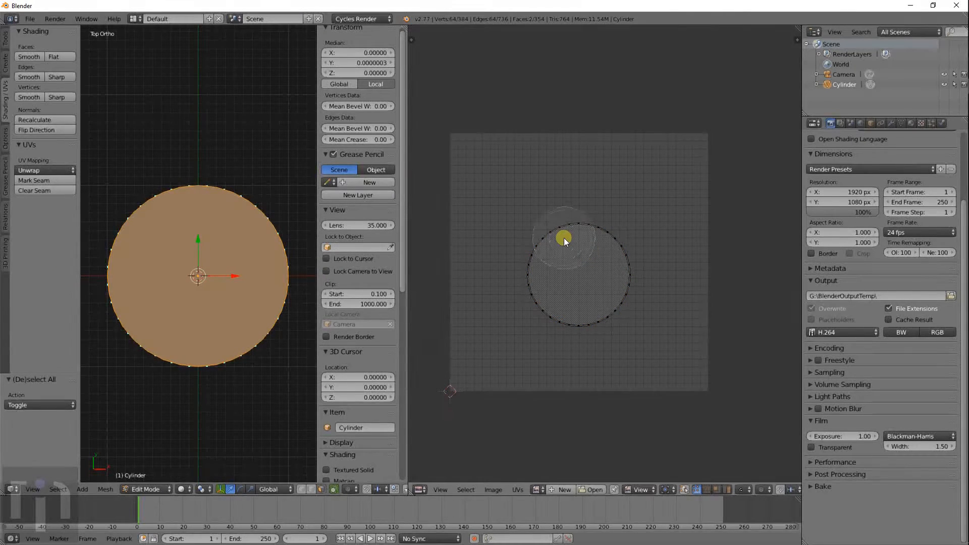
mouse_move(564, 238)
mouse_down()
mouse_move(583, 238)
mouse_move(538, 302)
mouse_move(558, 247)
mouse_move(595, 251)
mouse_up()
right_click(594, 250)
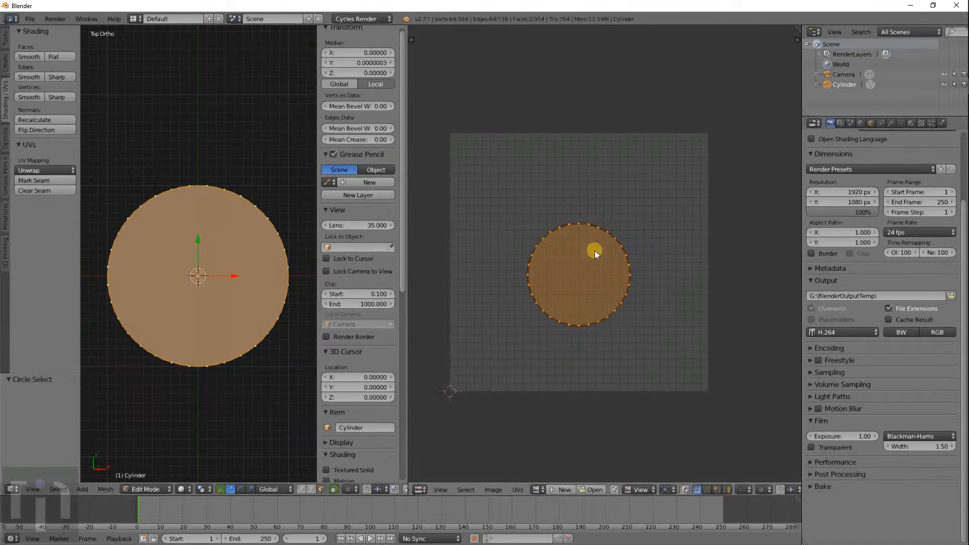
key(g)
right_click(608, 262)
key(ctrl+z)
key(ctrl+z)
key(ctrl+z)
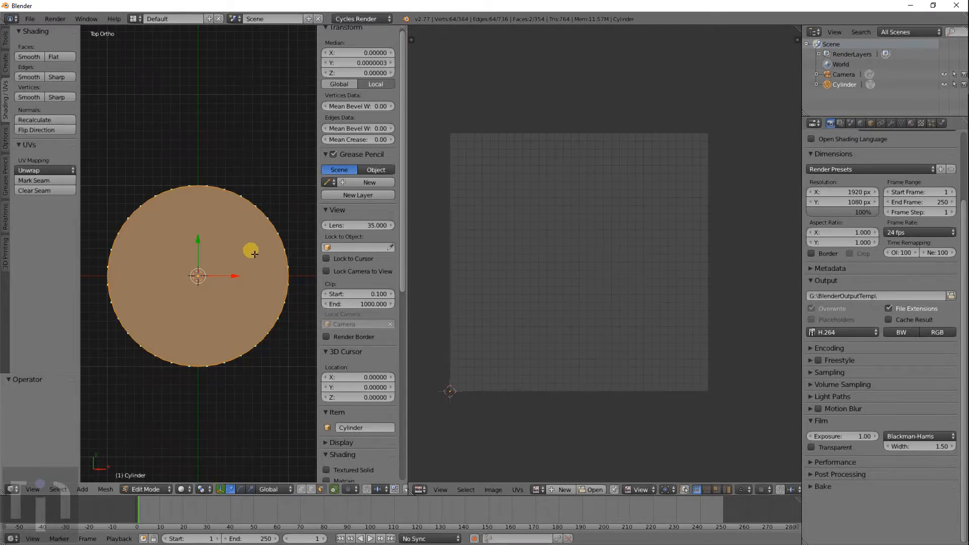
- In wireframe, select only the top cap face and view it straight from above
key(z)
right_click(222, 269)
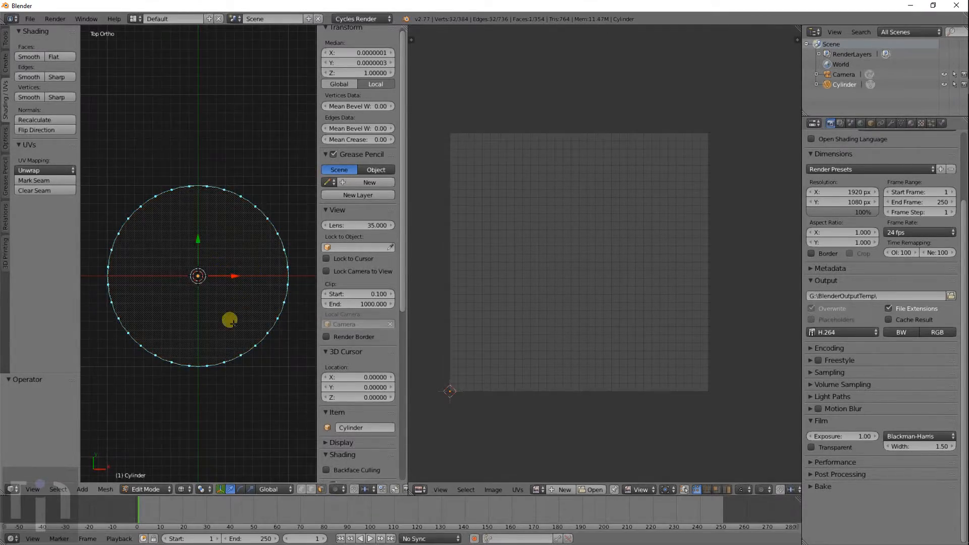
middle_drag(233, 324, 237, 243)
middle_drag(232, 205, 230, 281)
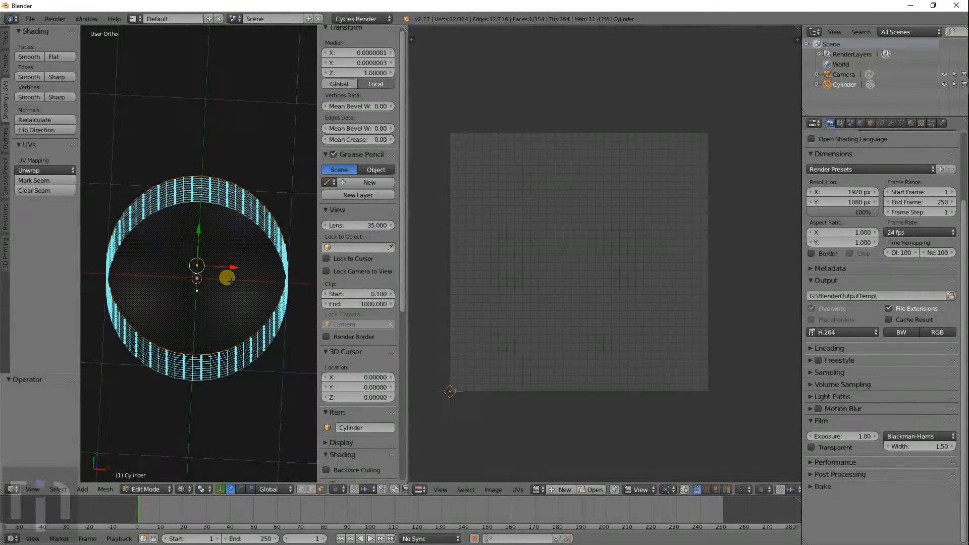
key(KP_7)
- Project the top cap from view and move its UV circle below the texture, lower left
click(49, 171)
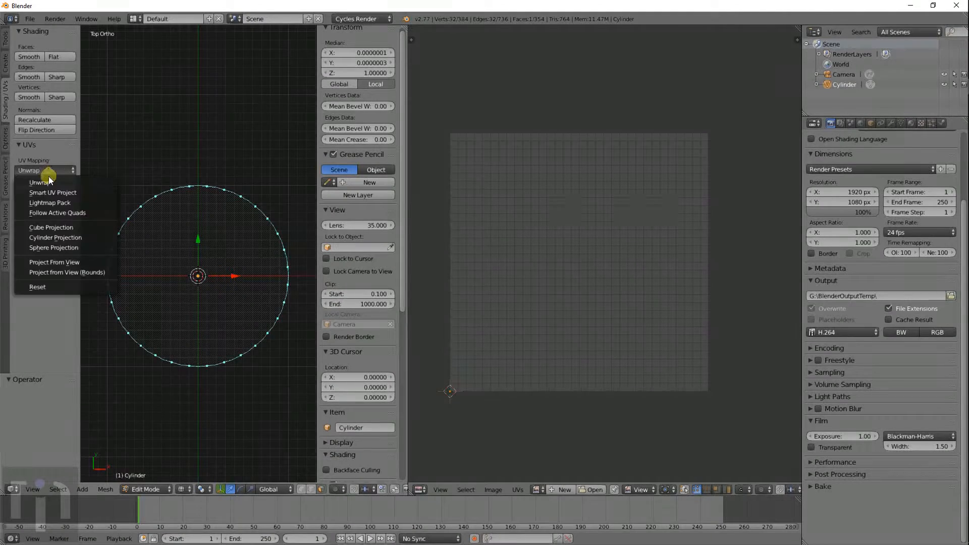
click(48, 262)
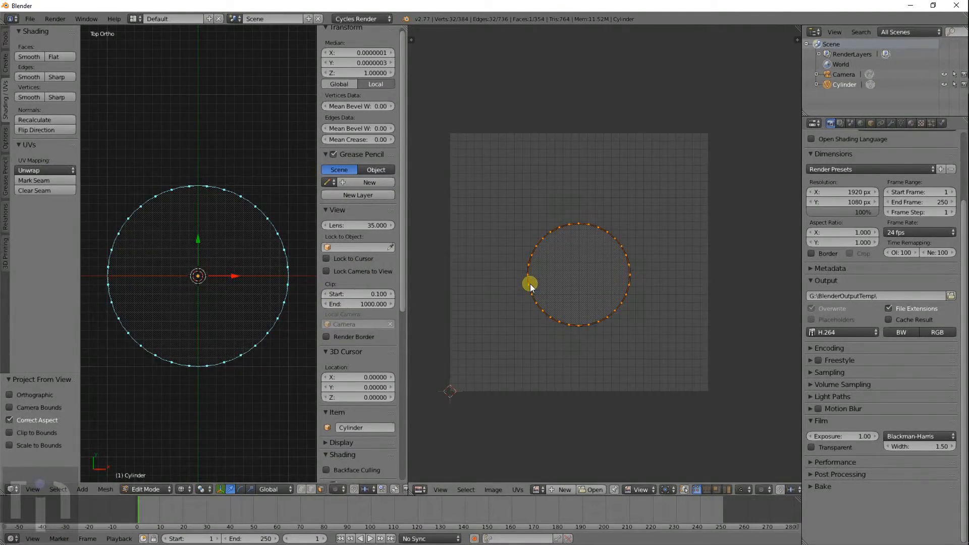
key(a)
key(g)
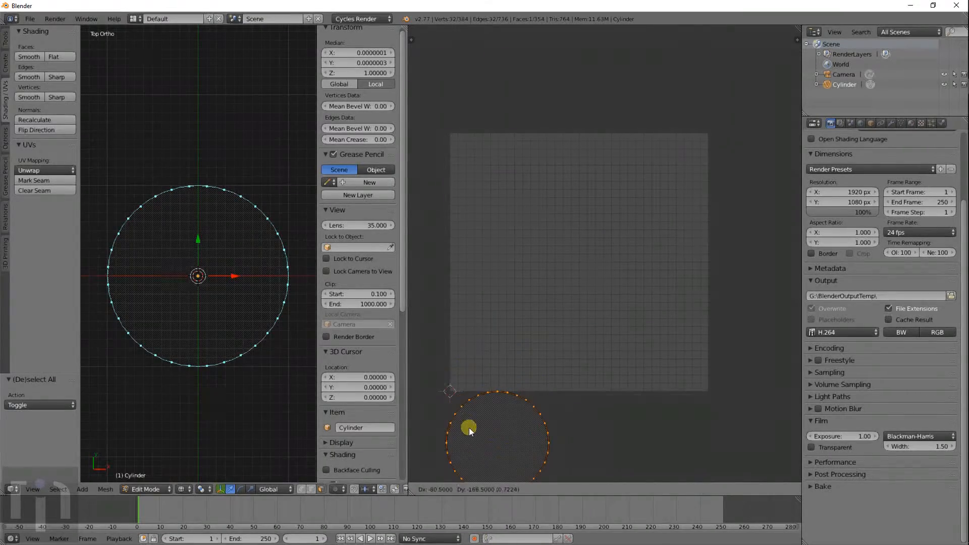
click(468, 428)
middle_drag(152, 377, 247, 367)
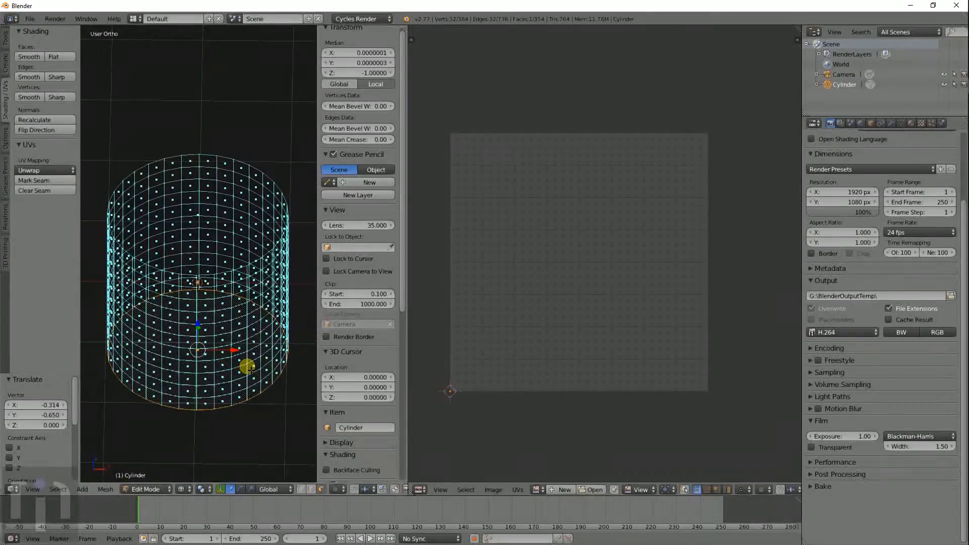
- Project the bottom cap from the bottom view and drop its UV circle below the texture, lower right
key(KP_1)
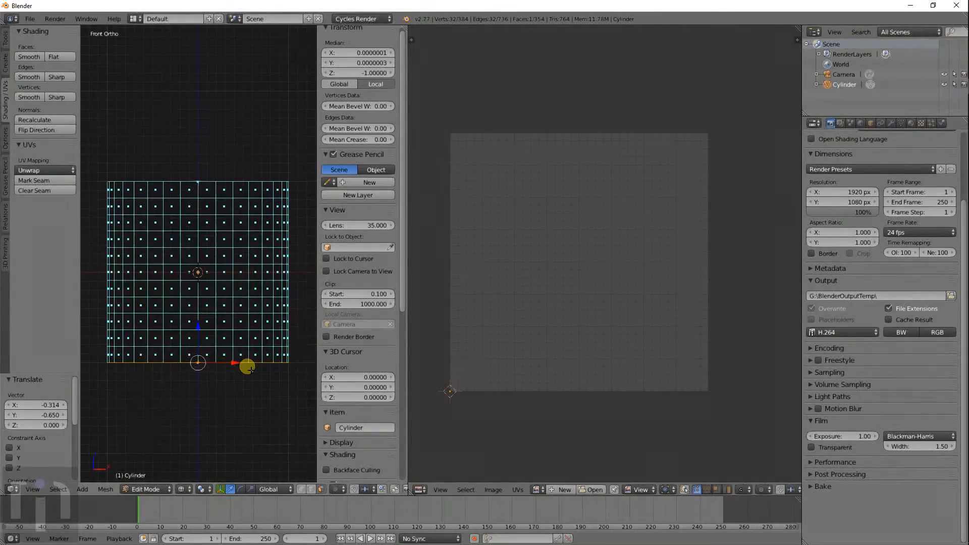
key(ctrl+KP_7)
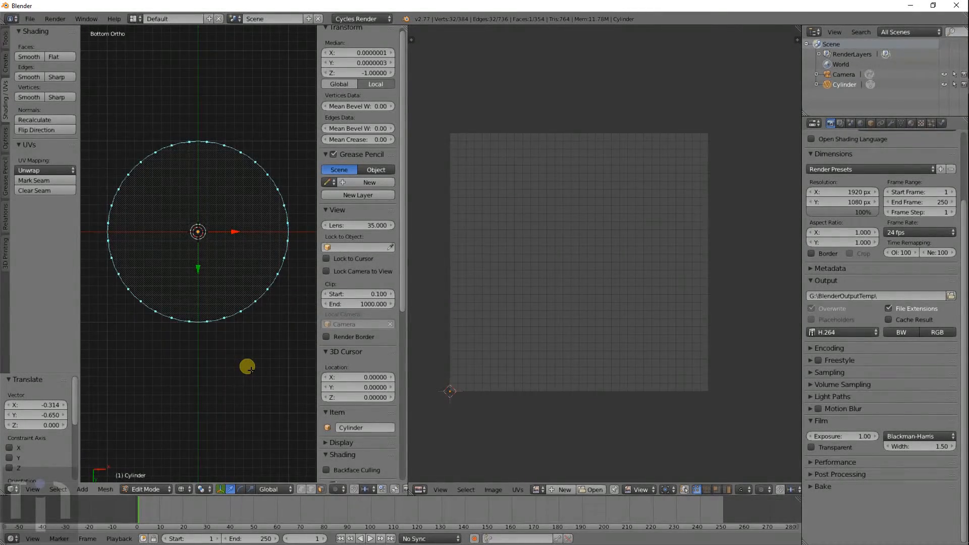
click(40, 170)
click(60, 262)
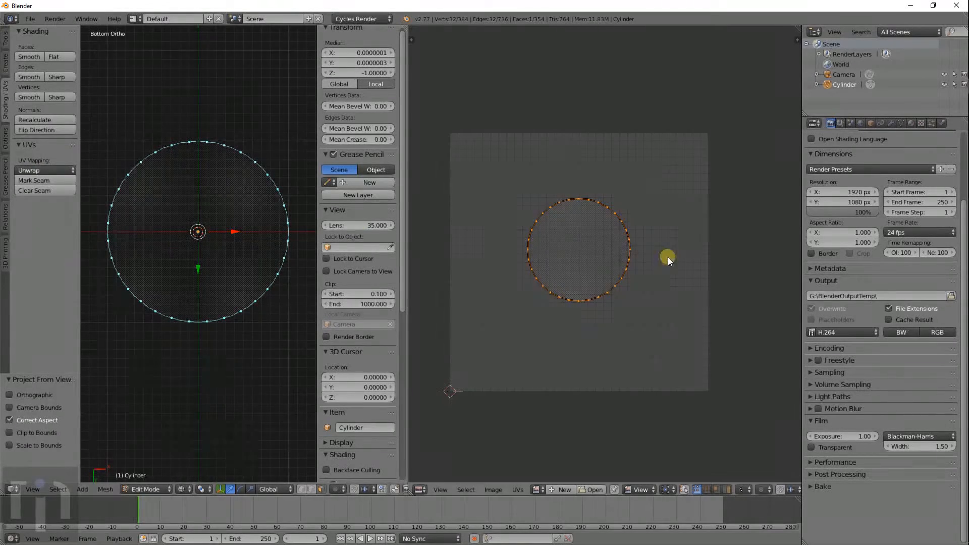
key(g)
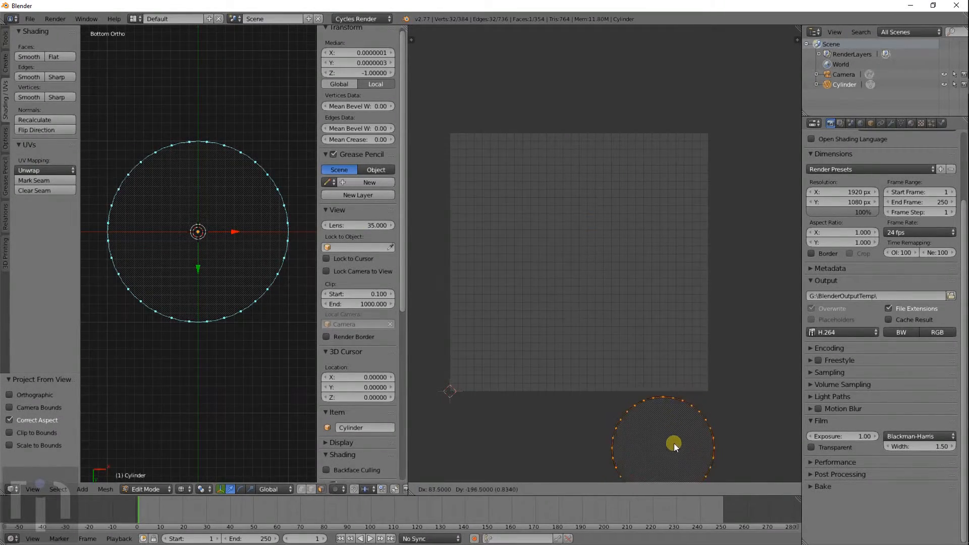
click(674, 443)
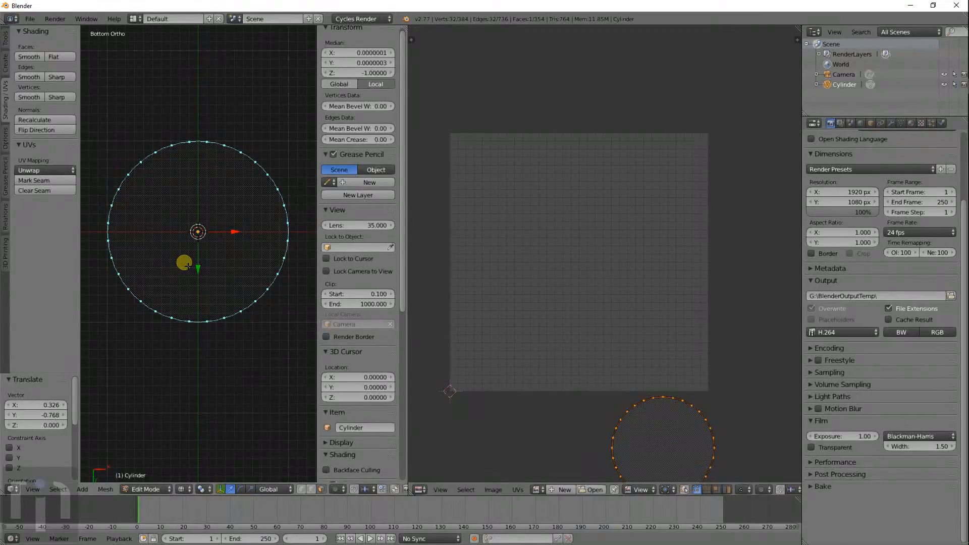
- Select a single cap face and nudge its UV circle slightly
key(a)
key(a)
middle_drag(529, 377, 499, 273)
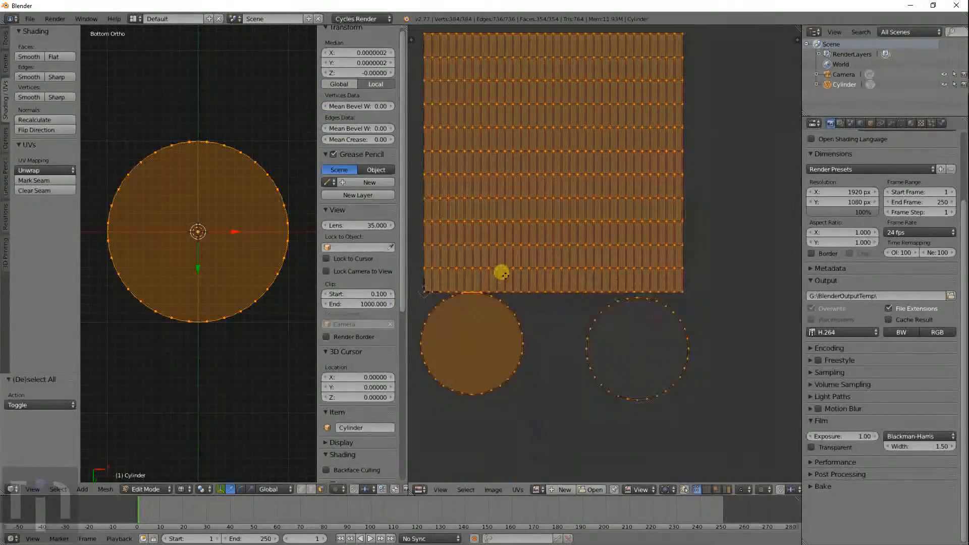
right_click(196, 218)
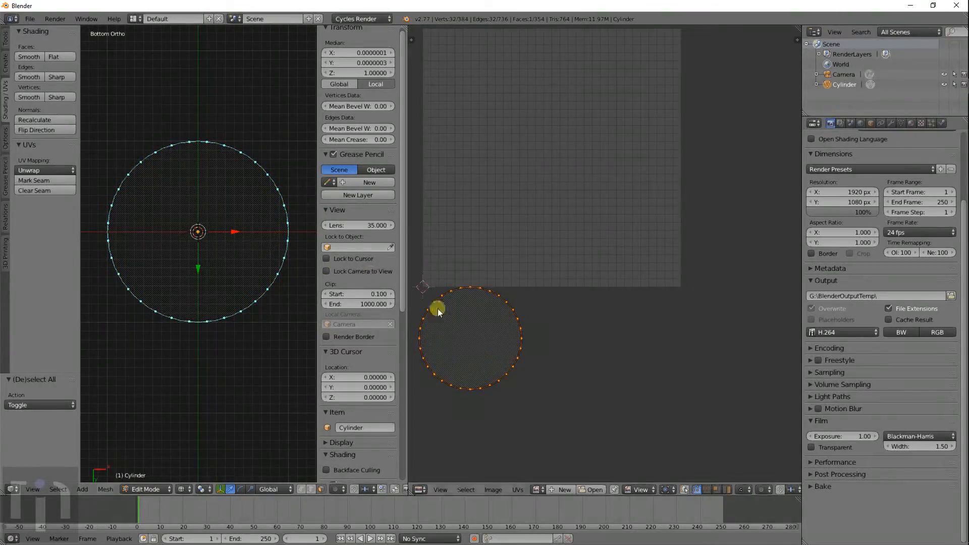
key(g)
click(464, 305)
- Select all faces again and bring the whole UV layout into view
key(a)
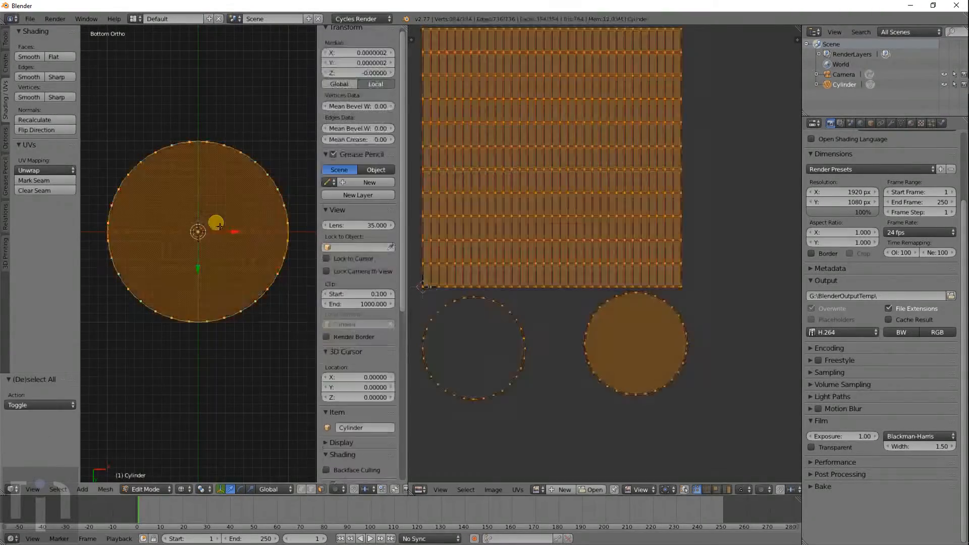
scroll(540, 254, up, 2)
scroll(542, 252, down, 4)
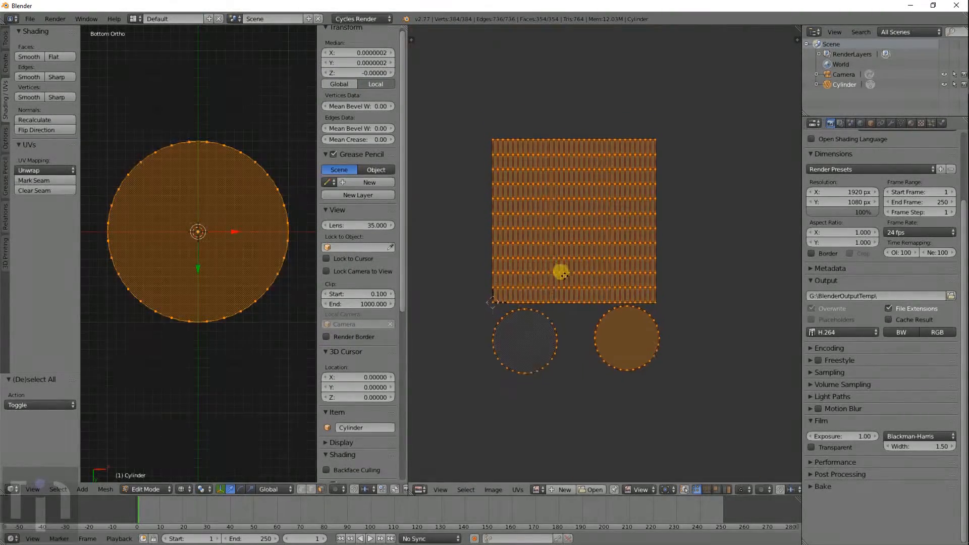
middle_drag(562, 272, 560, 289)
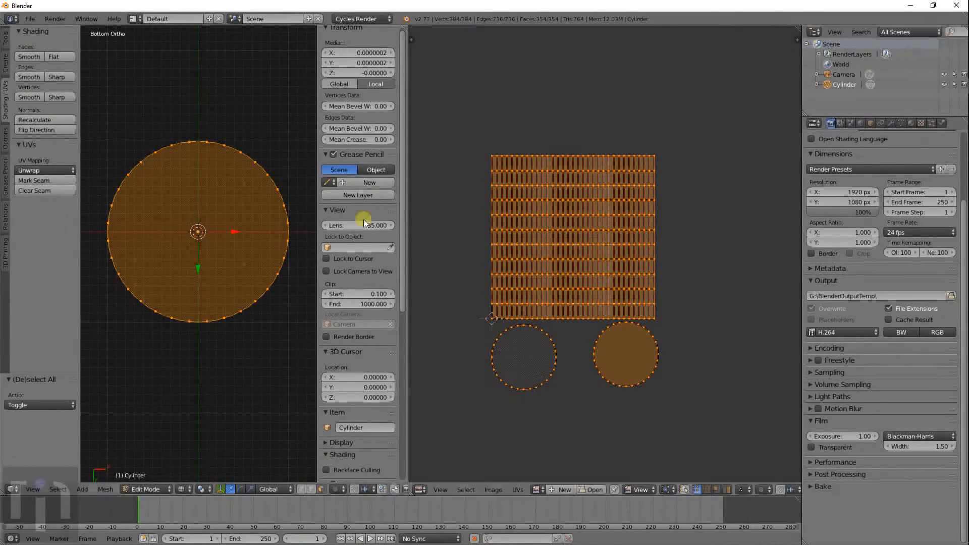
middle_drag(281, 195, 274, 301)
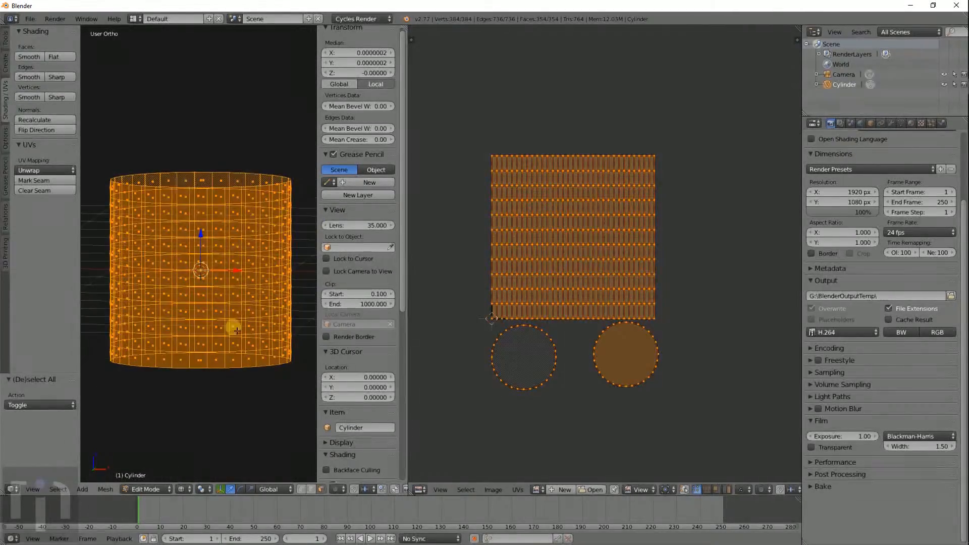
middle_drag(155, 230, 303, 272)
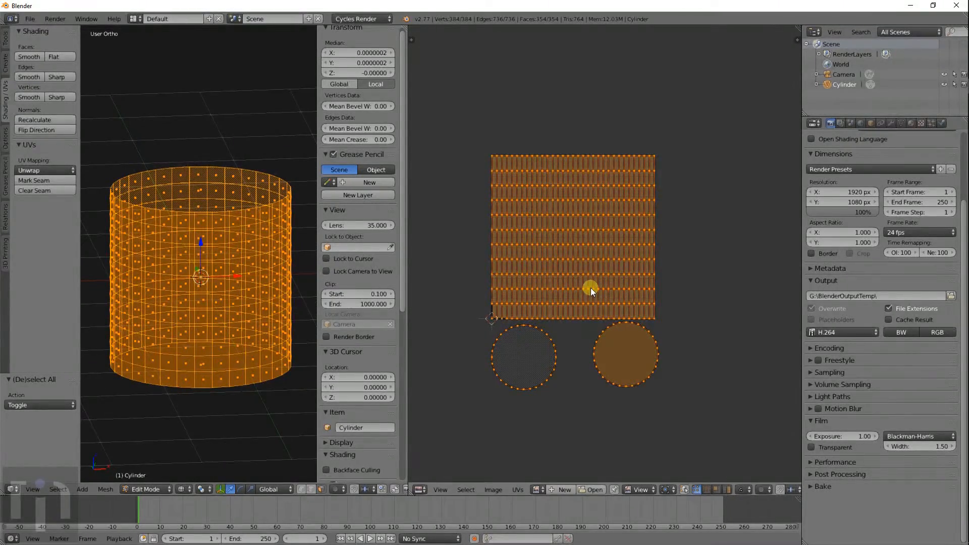
scroll(591, 288, up, 4)
scroll(590, 288, down, 1)
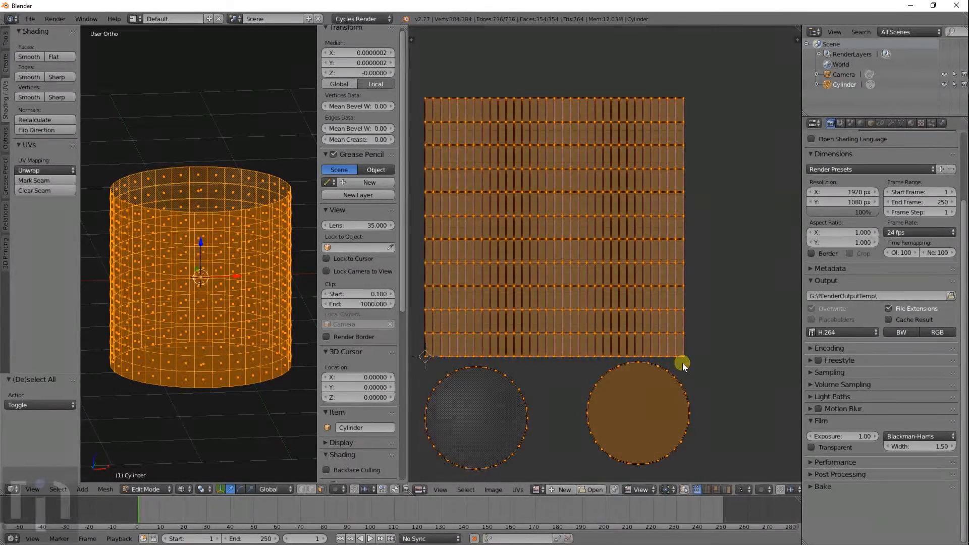
- Scale the UV islands down to 0.584 and move them up-left inside the image square
key(s)
click(634, 325)
key(g)
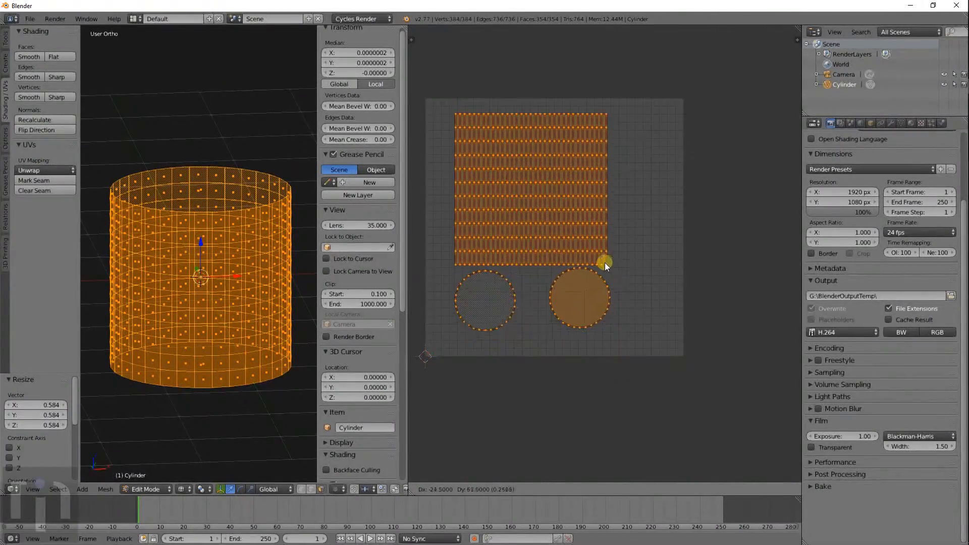
click(595, 254)
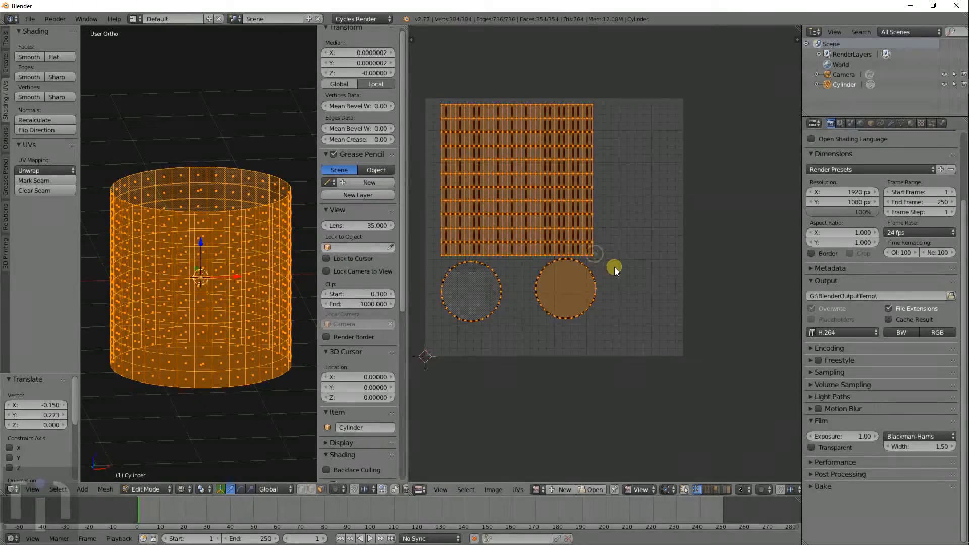
- Check the existing images, then open the image file browser in thumbnail view
click(537, 489)
click(559, 489)
click(591, 489)
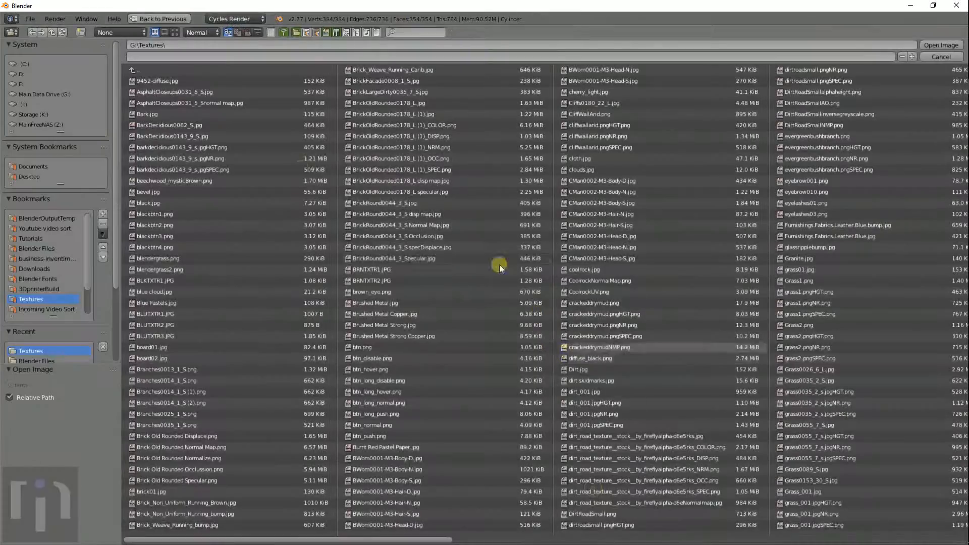
click(174, 34)
- Find tile_Red Brick_COLOR.png in G:\Textures and load it into the UV editor
scroll(612, 396, down, 5)
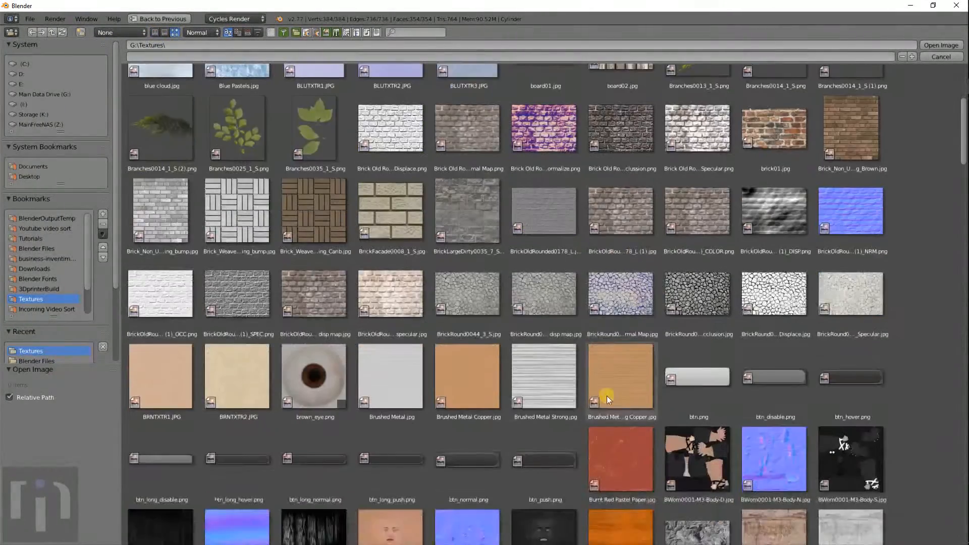
scroll(431, 338, down, 3)
scroll(431, 338, down, 15)
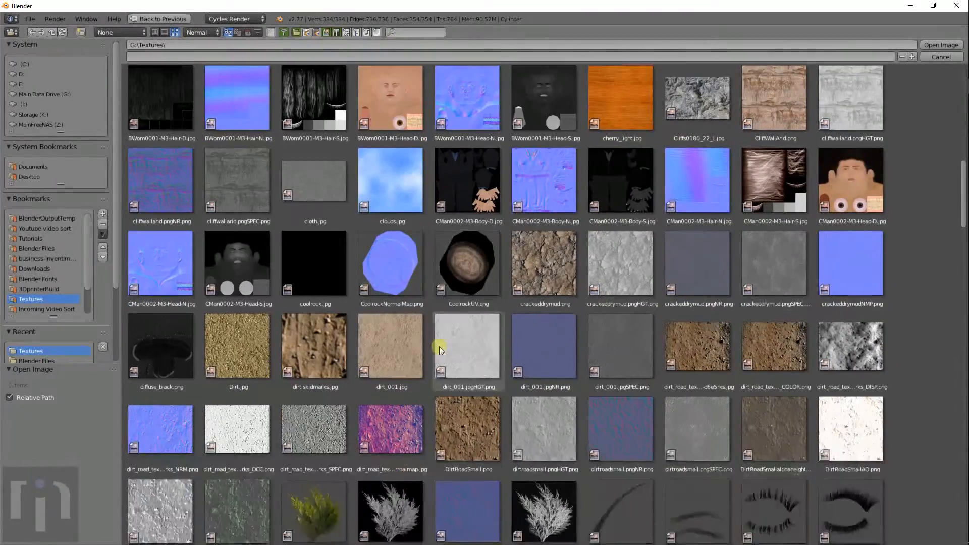
scroll(488, 353, down, 12)
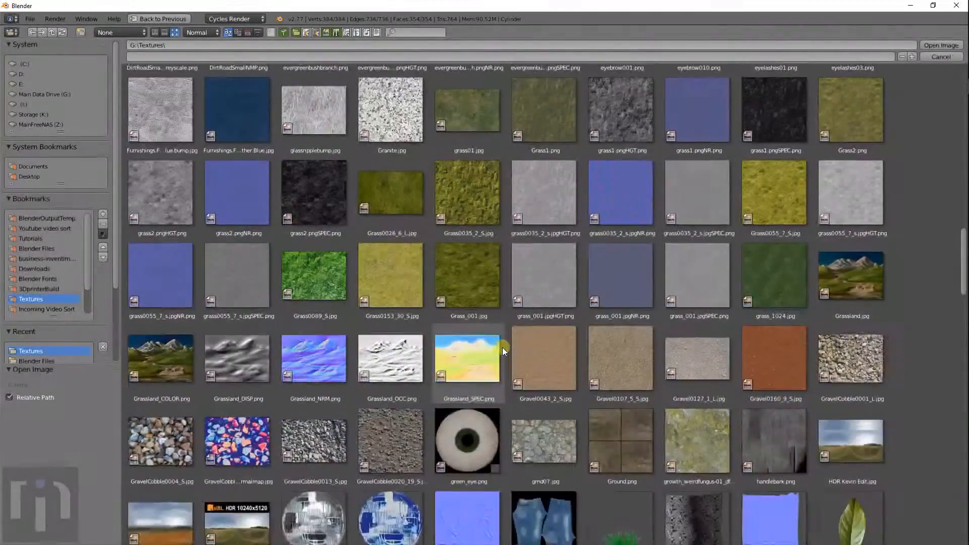
scroll(495, 355, down, 10)
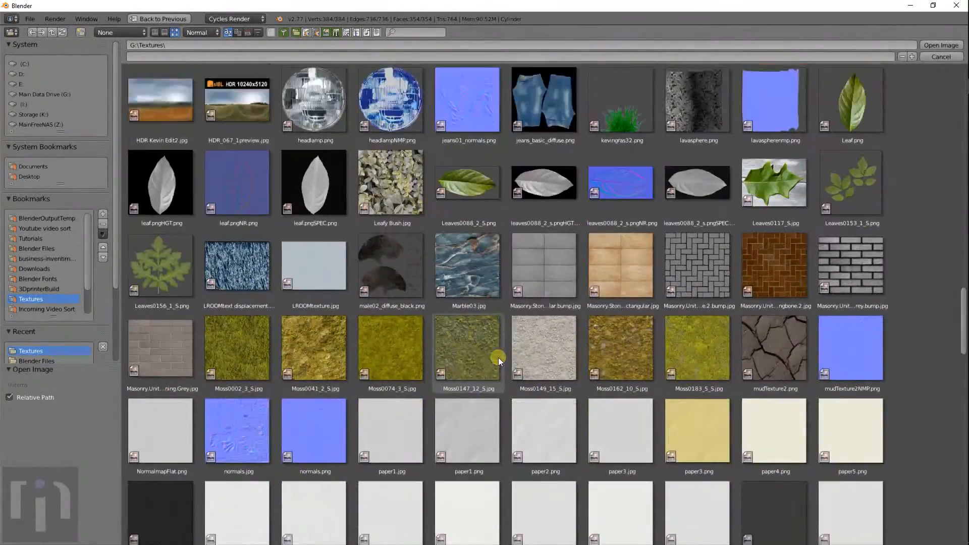
scroll(498, 356, down, 11)
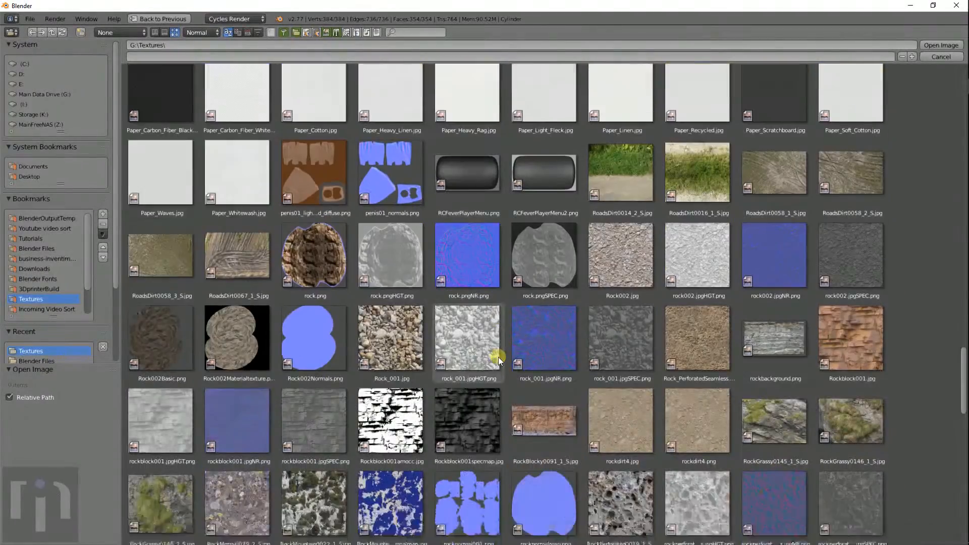
scroll(498, 358, down, 11)
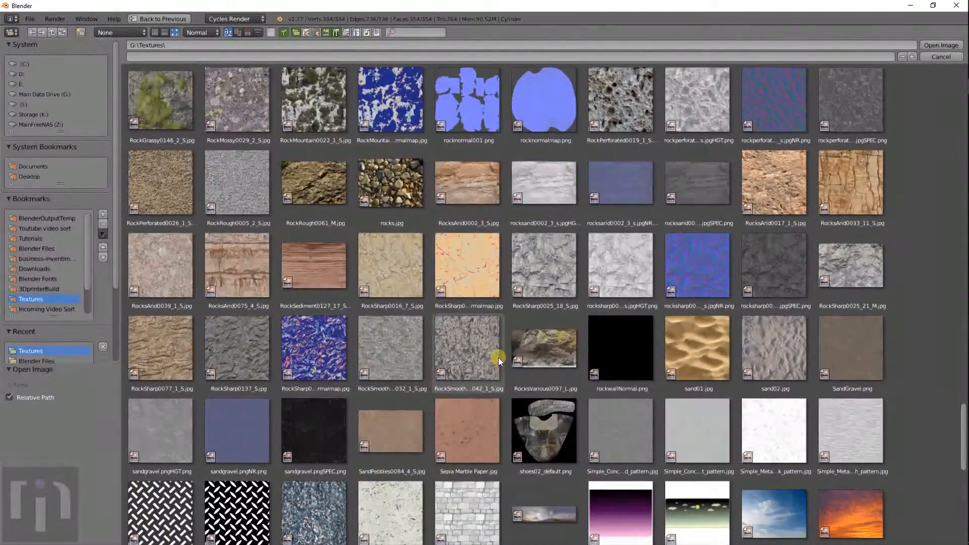
scroll(498, 358, down, 5)
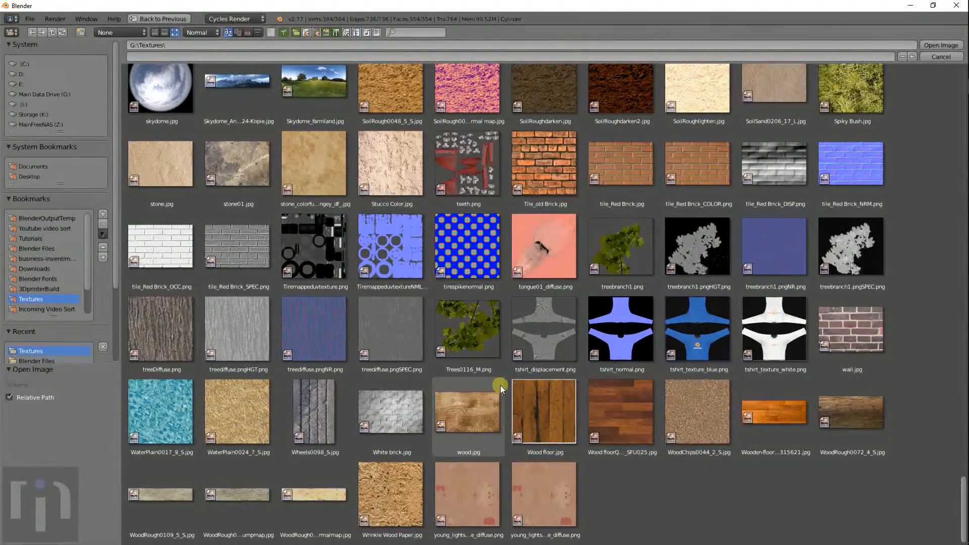
scroll(667, 328, up, 3)
scroll(619, 289, down, 3)
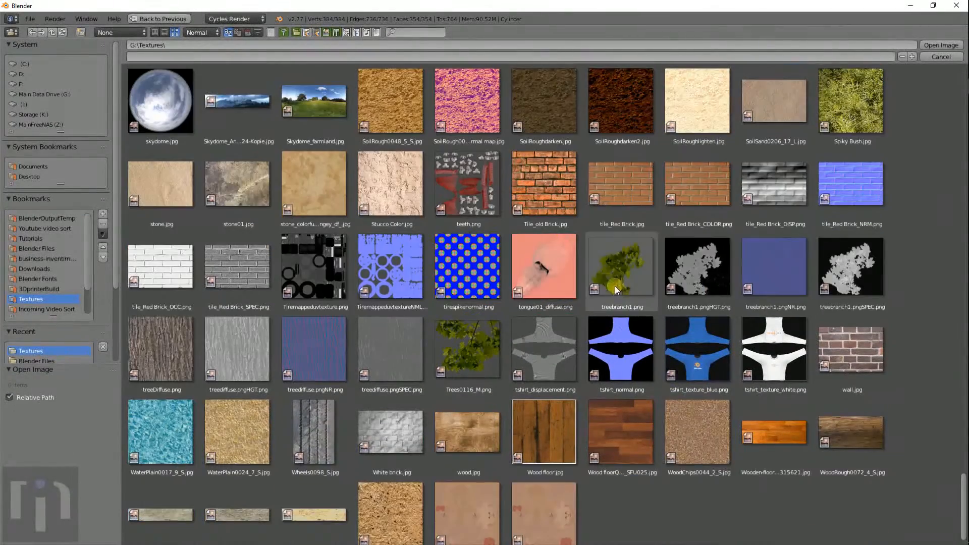
click(693, 181)
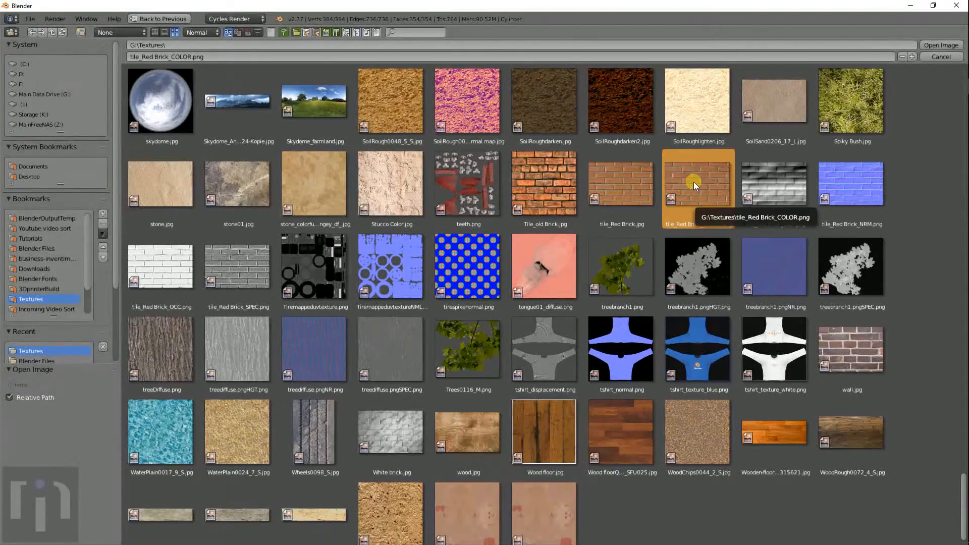
double_click(694, 182)
- Scale the UV islands along X to 0.834
scroll(589, 258, down, 10)
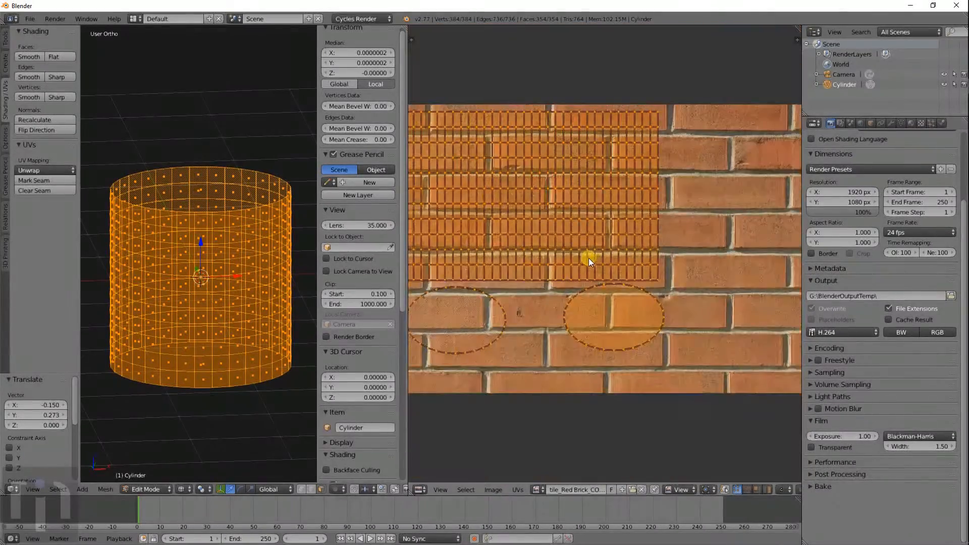
scroll(588, 258, up, 6)
scroll(588, 259, down, 3)
scroll(589, 259, up, 3)
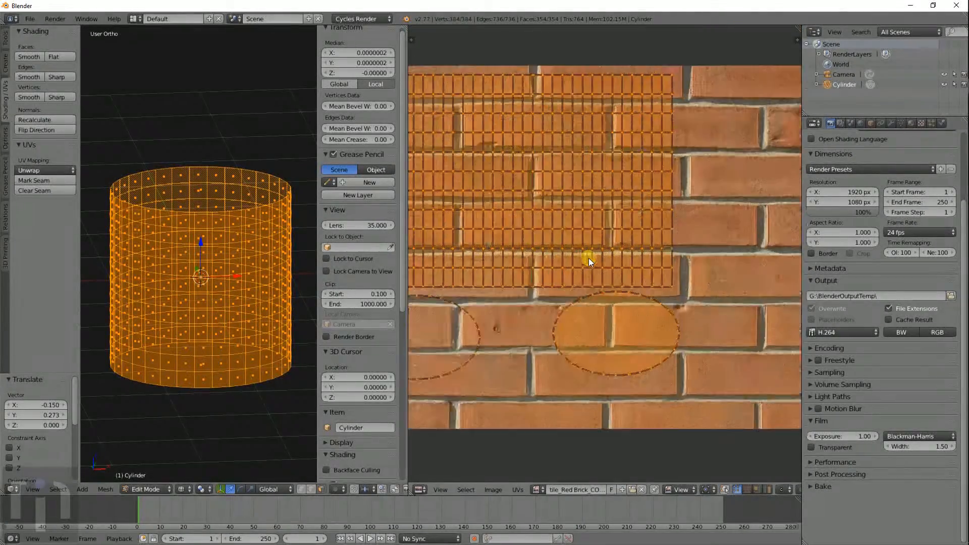
scroll(589, 258, down, 2)
key(s)
key(x)
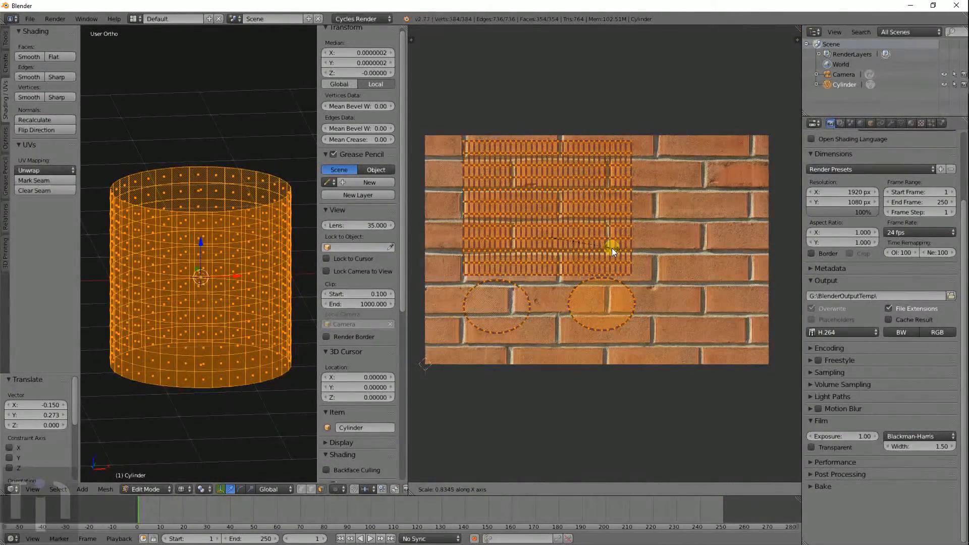
click(612, 247)
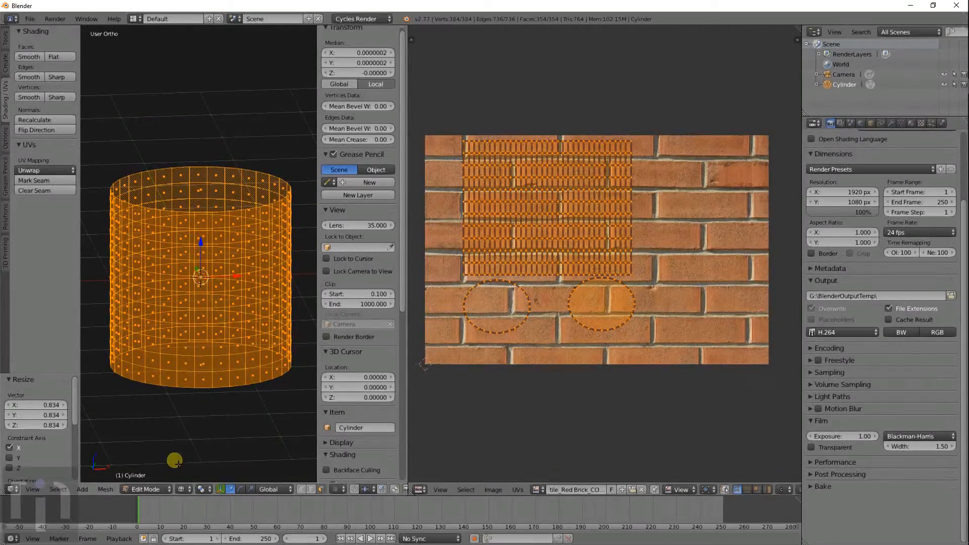
- Switch the viewport to rendered shading and the render engine to Blender Render
key(shift+z)
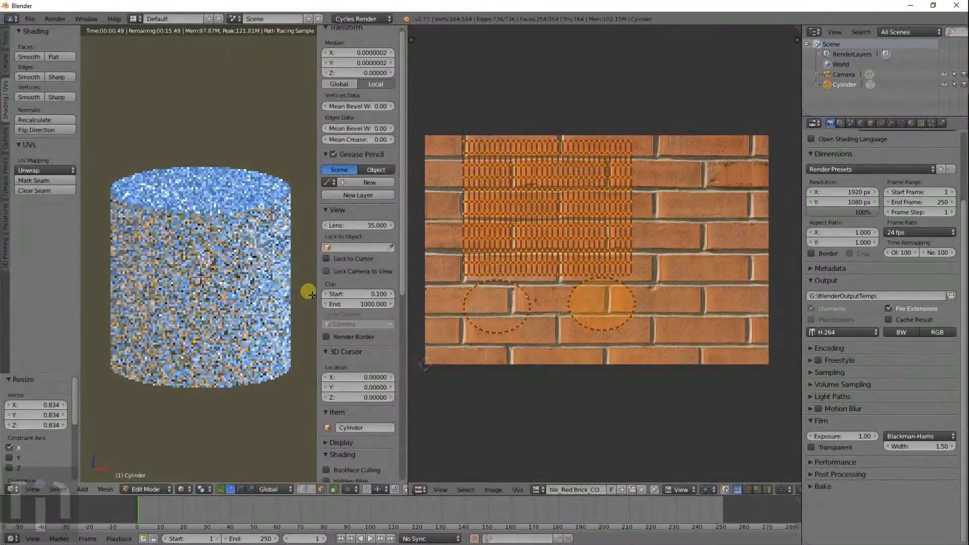
click(369, 20)
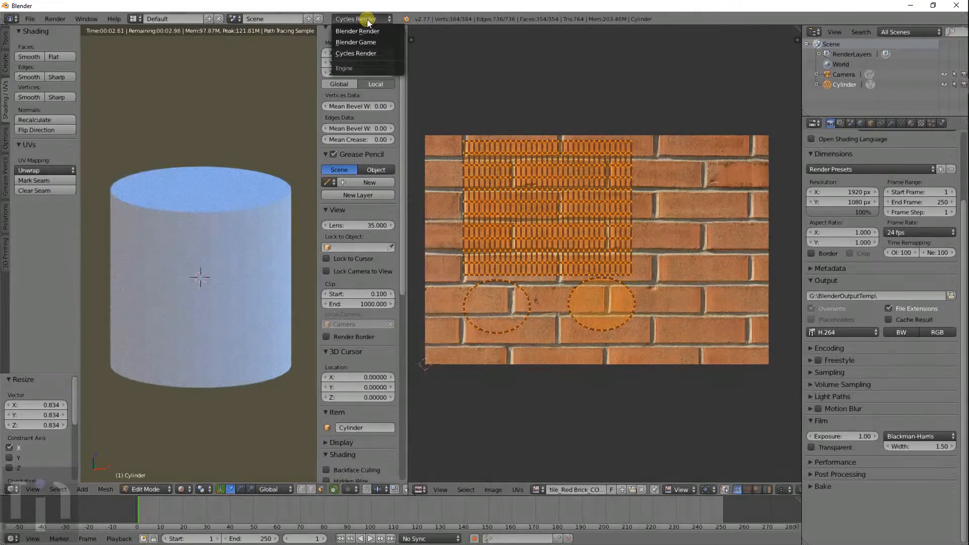
click(368, 21)
click(366, 20)
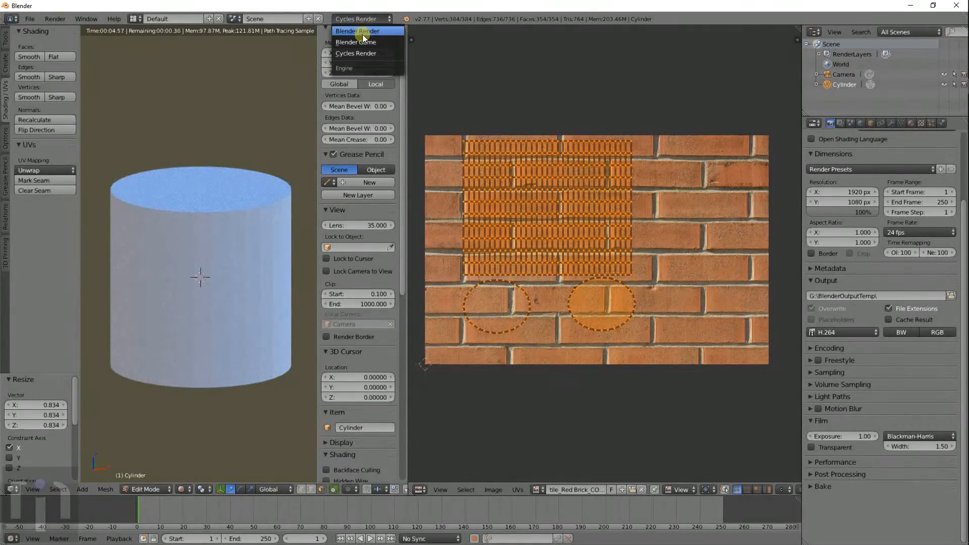
click(362, 35)
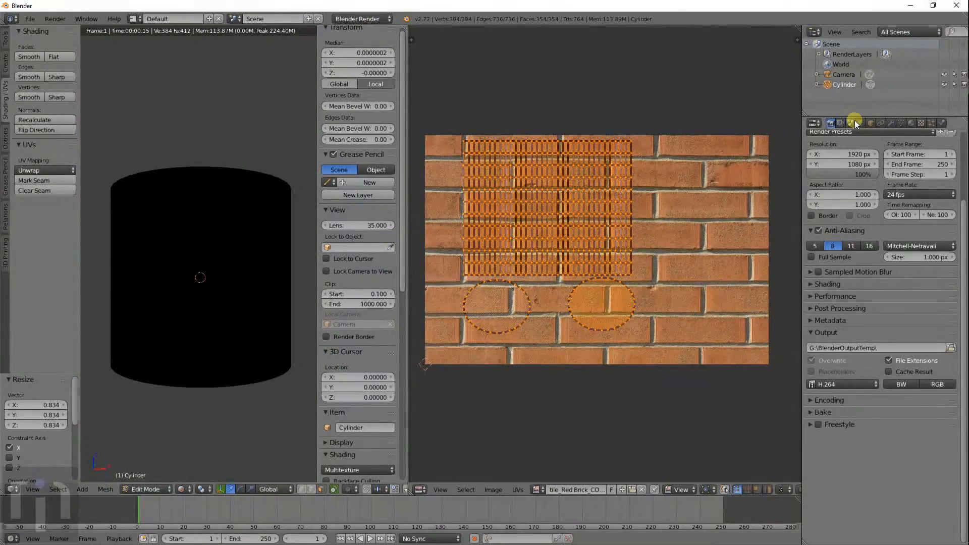
- Enable Environment Lighting in the World settings and show the cylinder's material settings
click(861, 123)
click(819, 348)
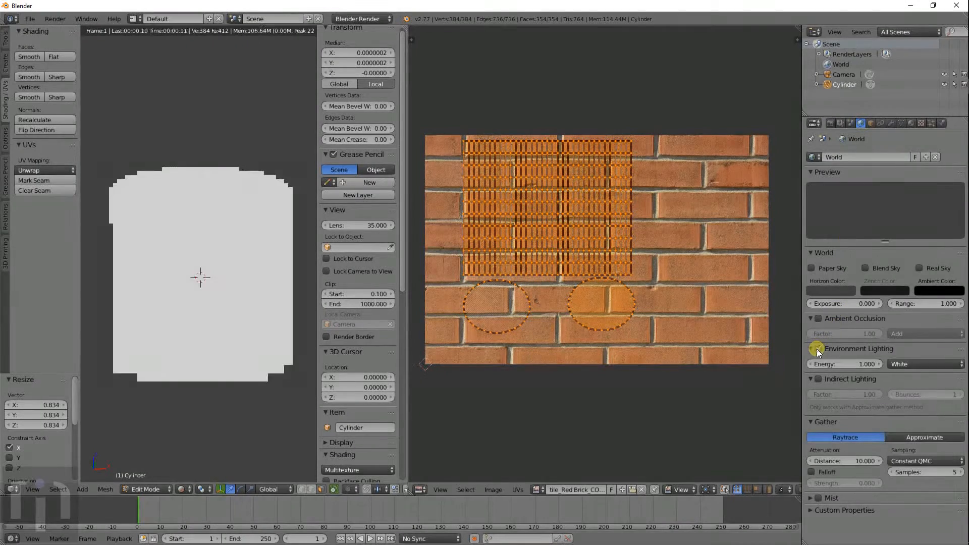
click(912, 125)
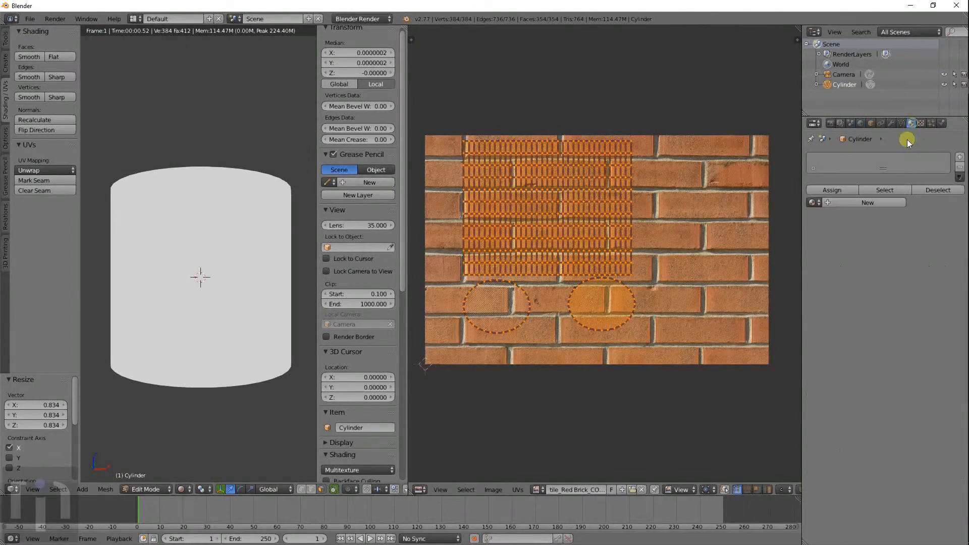
- Add a new material and an image texture using tile_Red Brick_COLOR.png to the cylinder
click(856, 201)
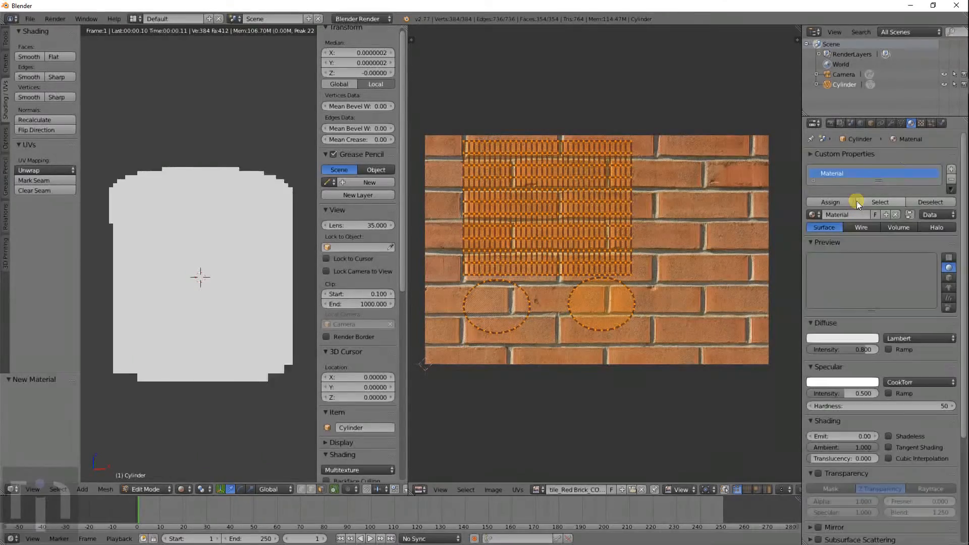
click(921, 123)
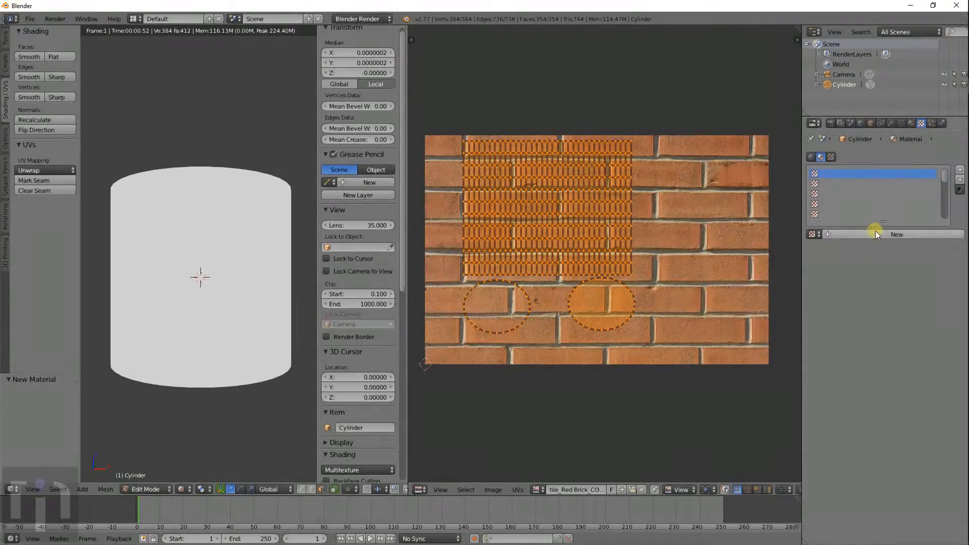
click(911, 123)
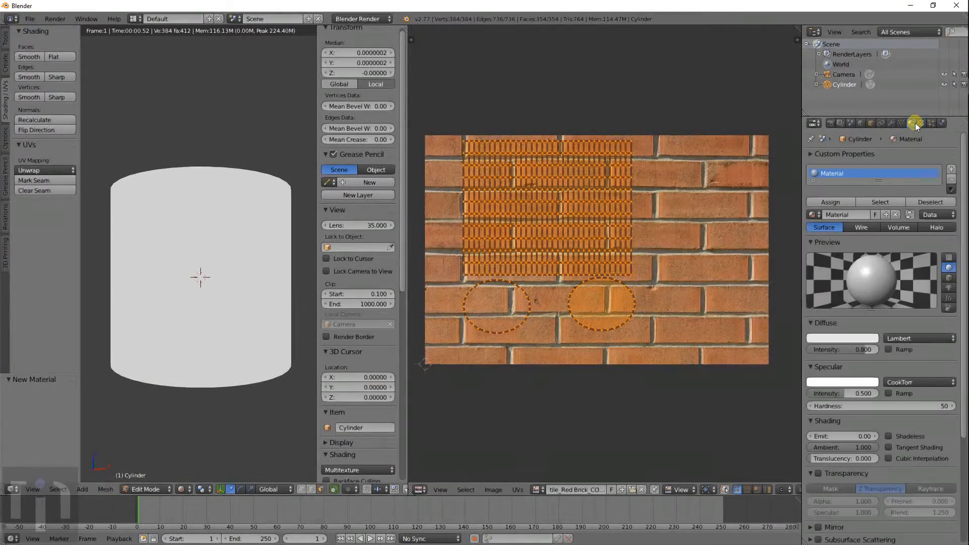
click(924, 124)
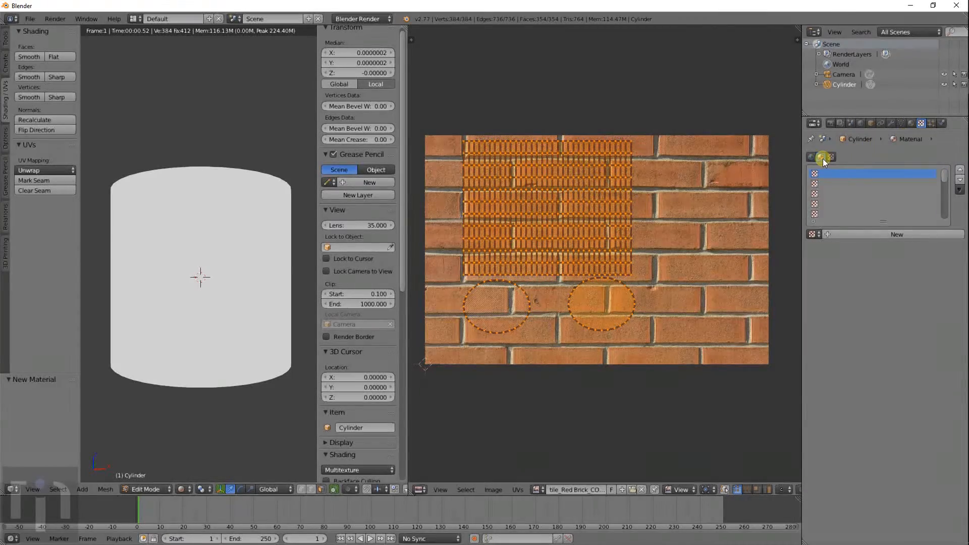
click(878, 235)
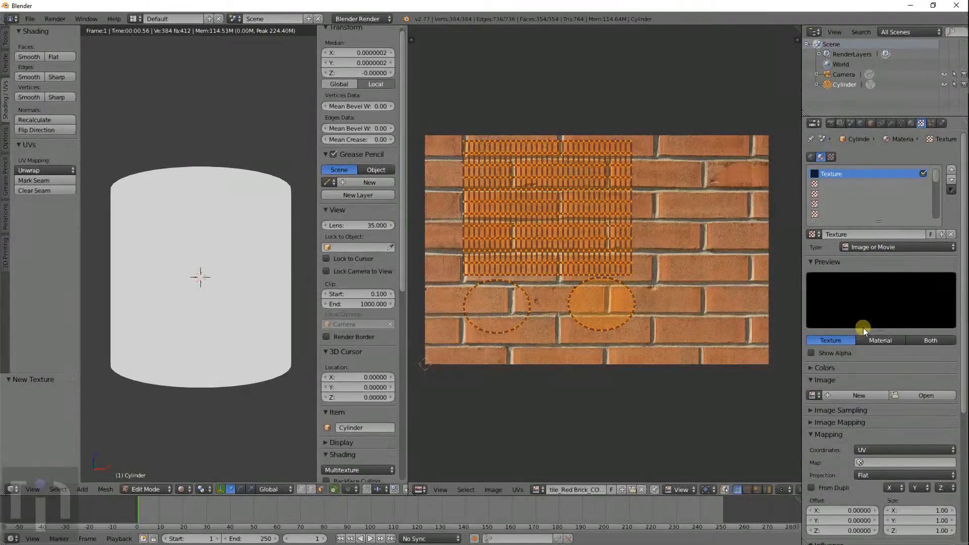
click(813, 396)
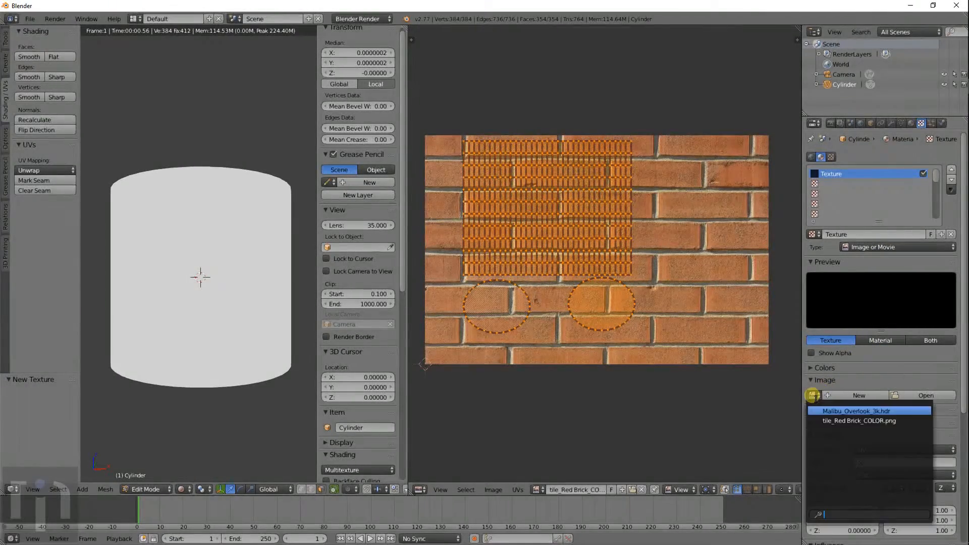
click(828, 420)
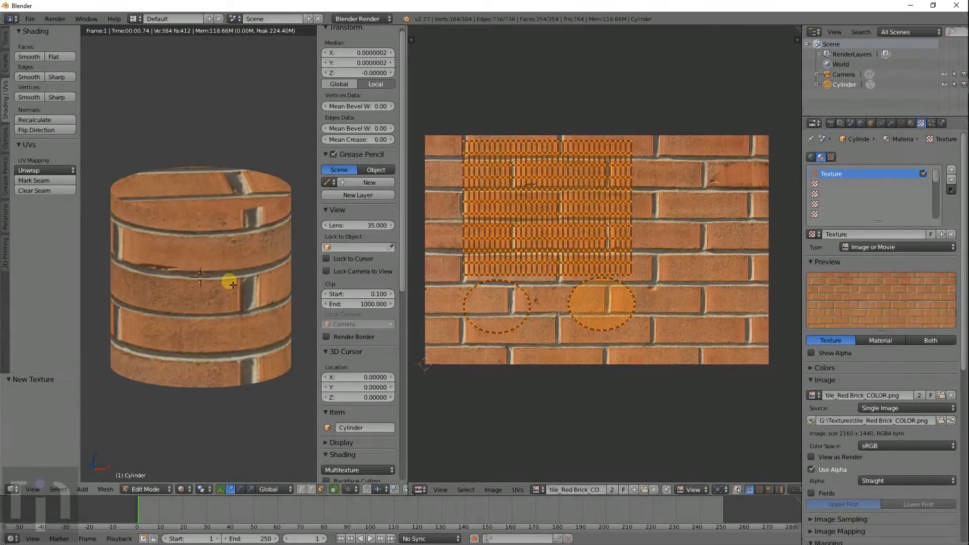
- Display tile_Red Brick_COLOR.png behind the cylinder's UV layout in the UV editor, with nothing selected
scroll(232, 285, down, 3)
mouse_move(209, 286)
middle_down()
mouse_move(279, 283)
mouse_move(130, 284)
mouse_move(238, 284)
mouse_move(209, 290)
middle_up()
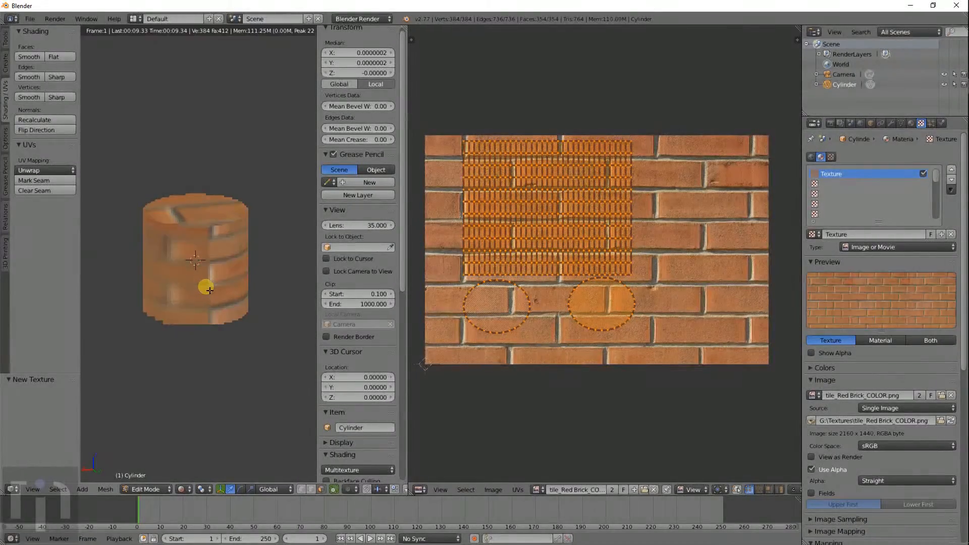
scroll(210, 290, up, 6)
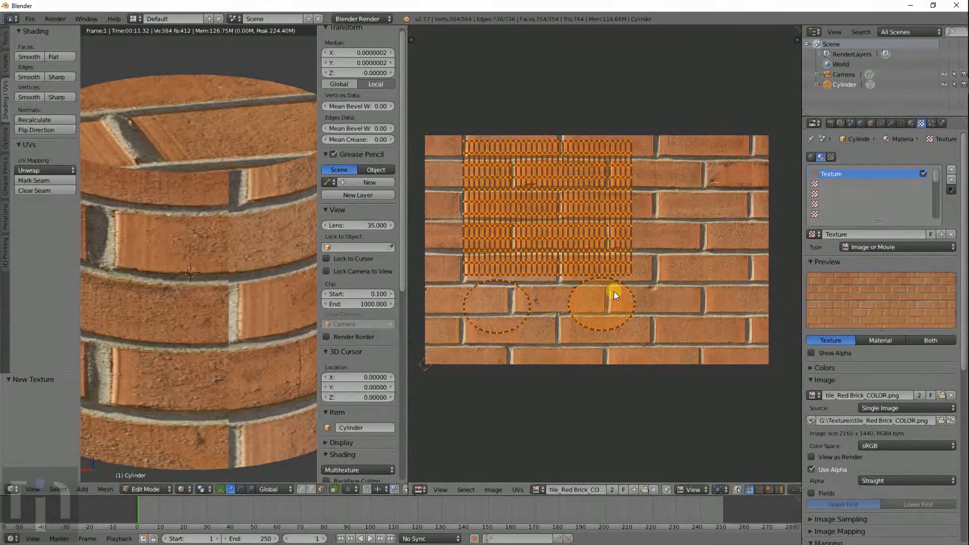
key(a)
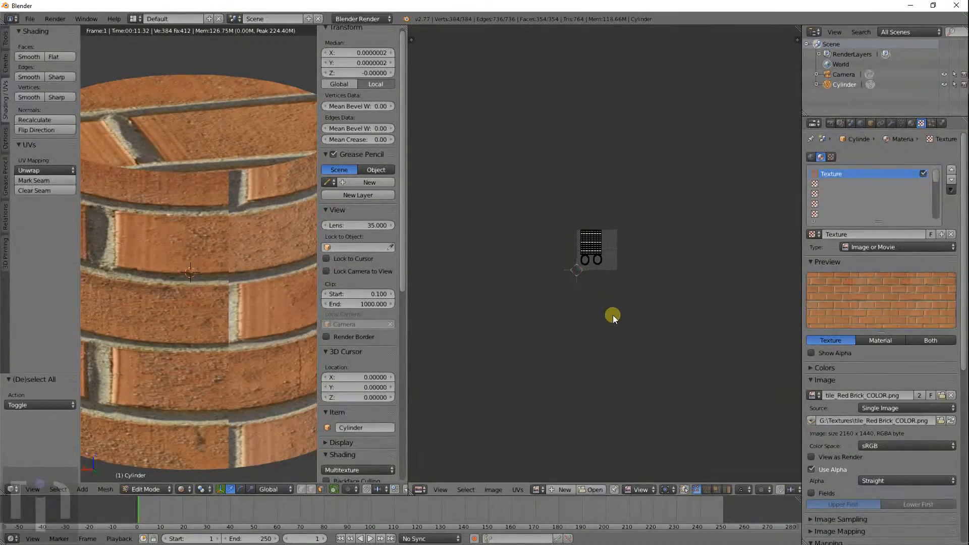
scroll(621, 278, up, 11)
scroll(613, 284, down, 8)
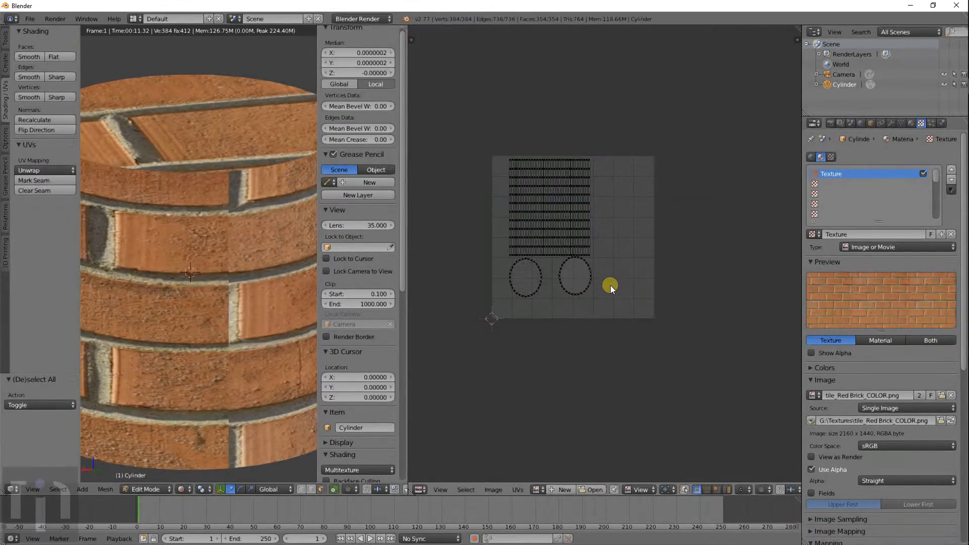
key(a)
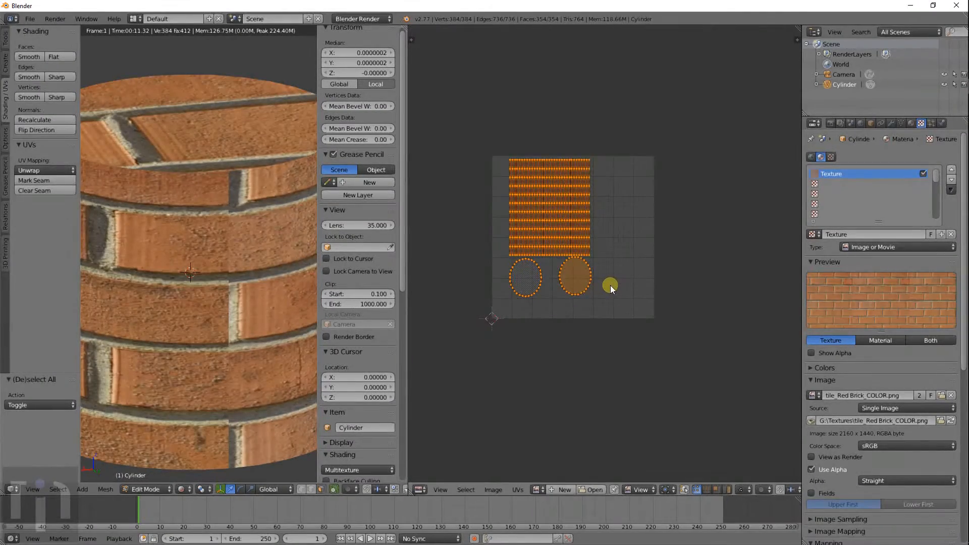
click(537, 490)
click(559, 398)
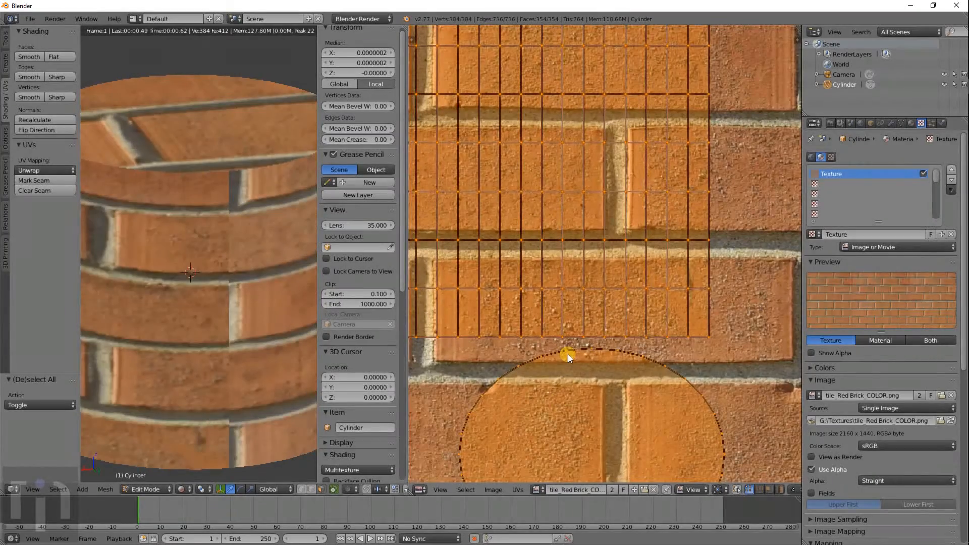
scroll(568, 355, down, 8)
scroll(586, 346, up, 1)
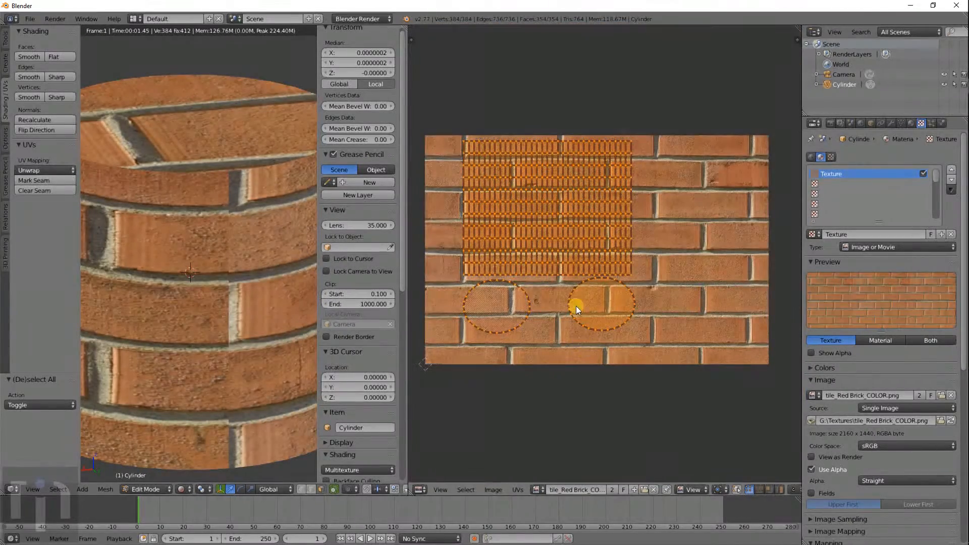
- Move both UV cap circles further right and down
key(a)
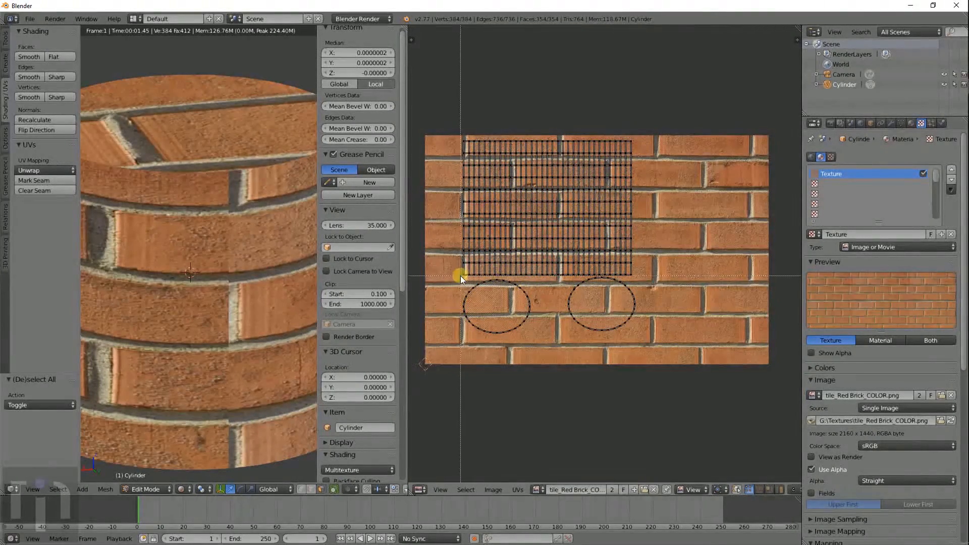
drag(460, 275, 662, 360)
key(g)
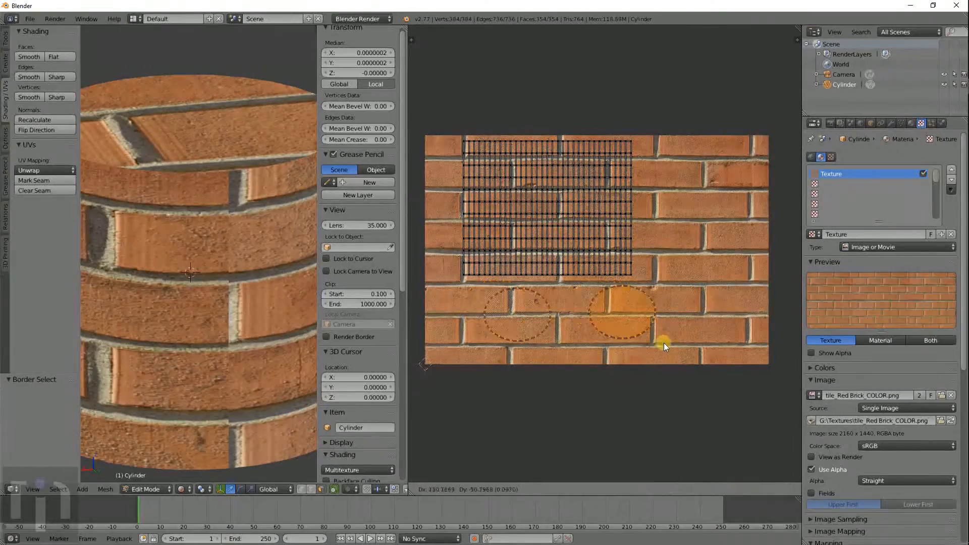
click(731, 353)
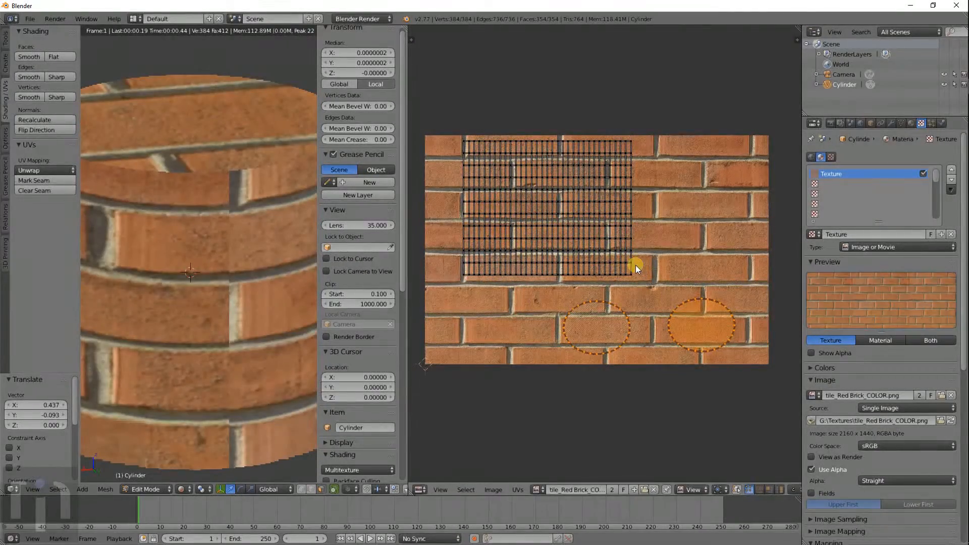
- Stretch the side UV grid horizontally to 1.771, shift it right, then shrink it slightly
key(b)
drag(449, 132, 697, 281)
key(s)
key(x)
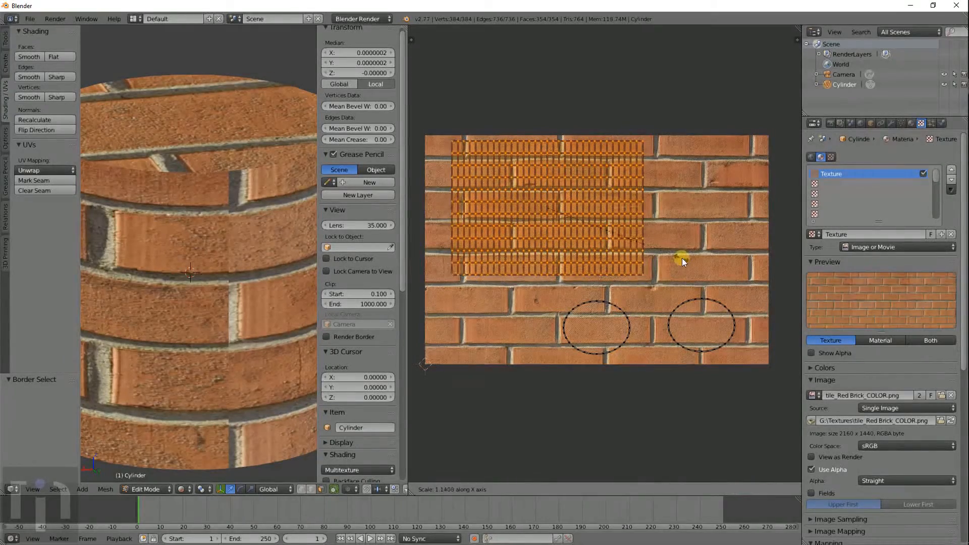
click(707, 262)
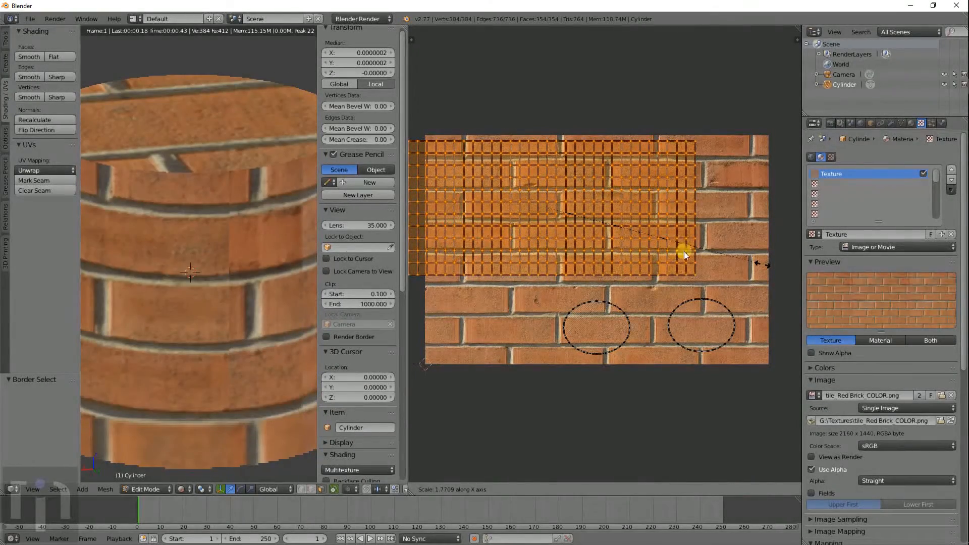
key(g)
key(x)
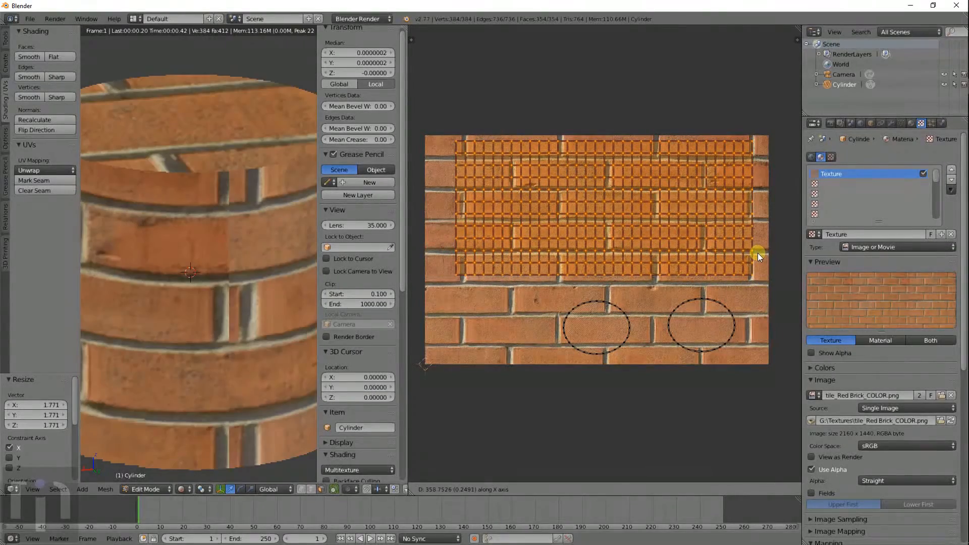
click(749, 220)
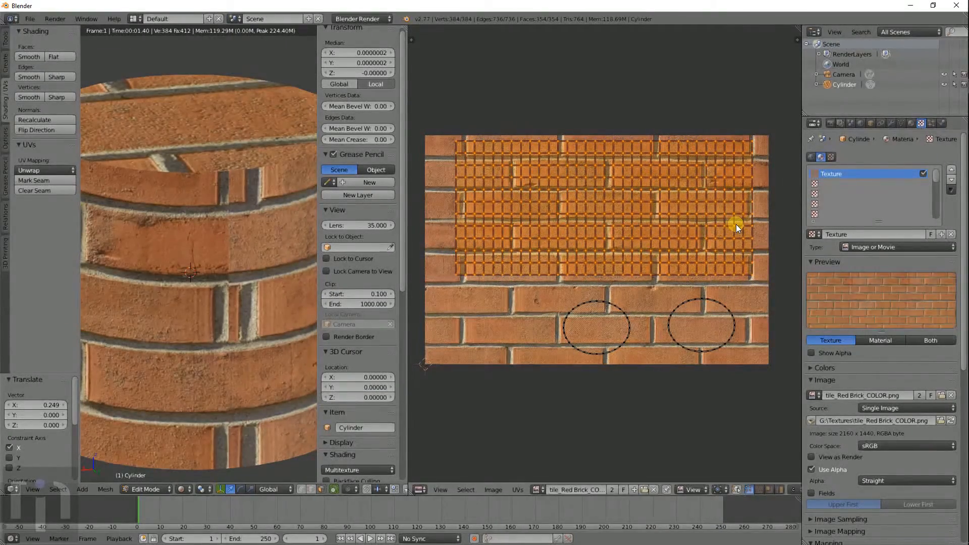
key(s)
key(x)
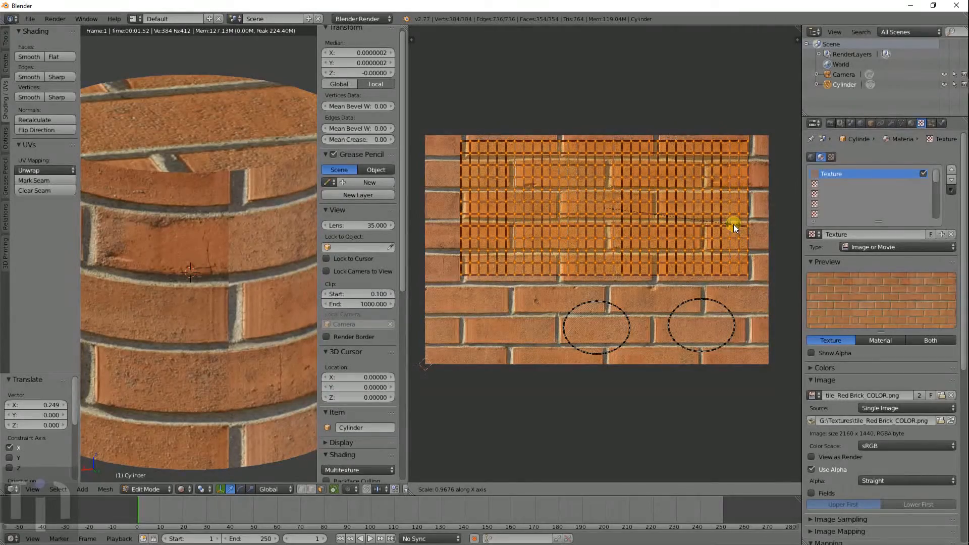
click(734, 224)
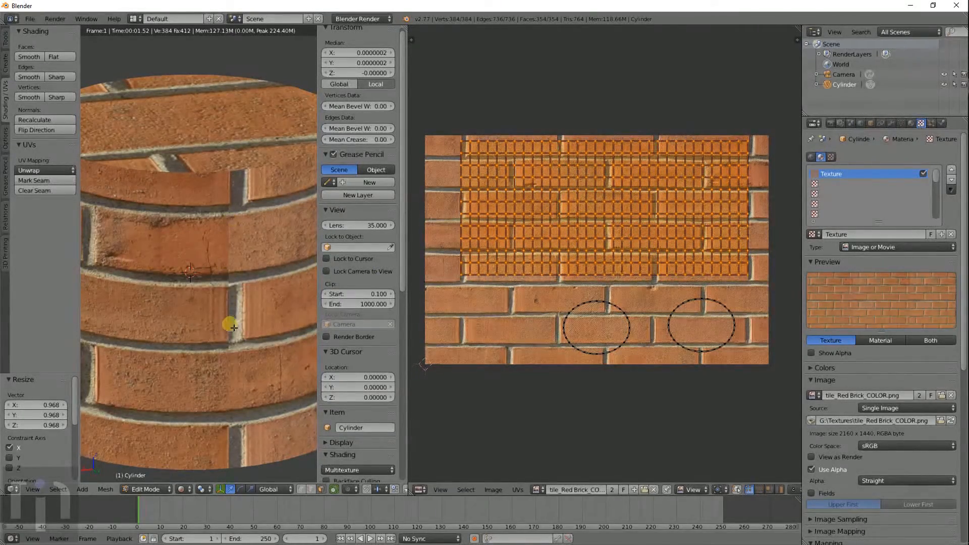
- Stretch the side grid vertically by 1.306, shift it slightly down, then select the left circle
scroll(254, 401, down, 5)
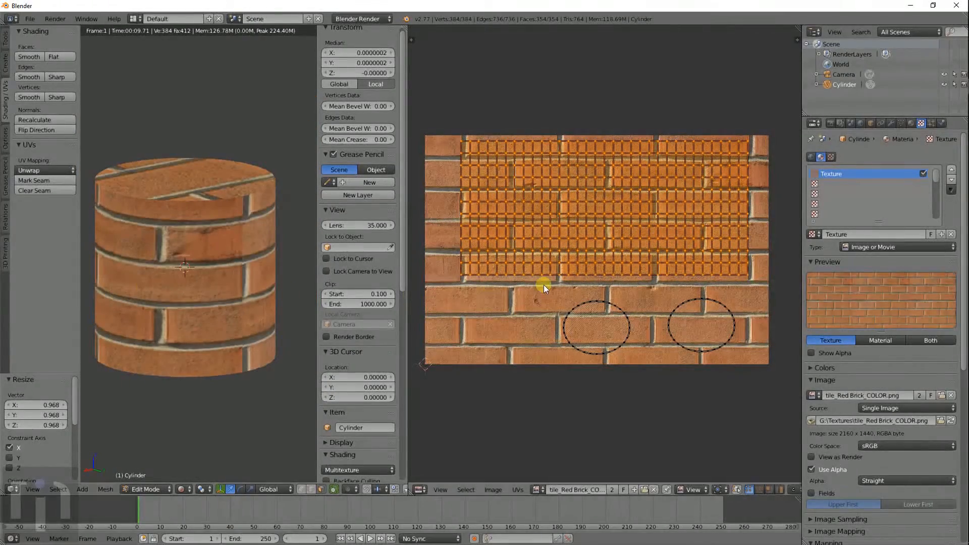
key(s)
key(y)
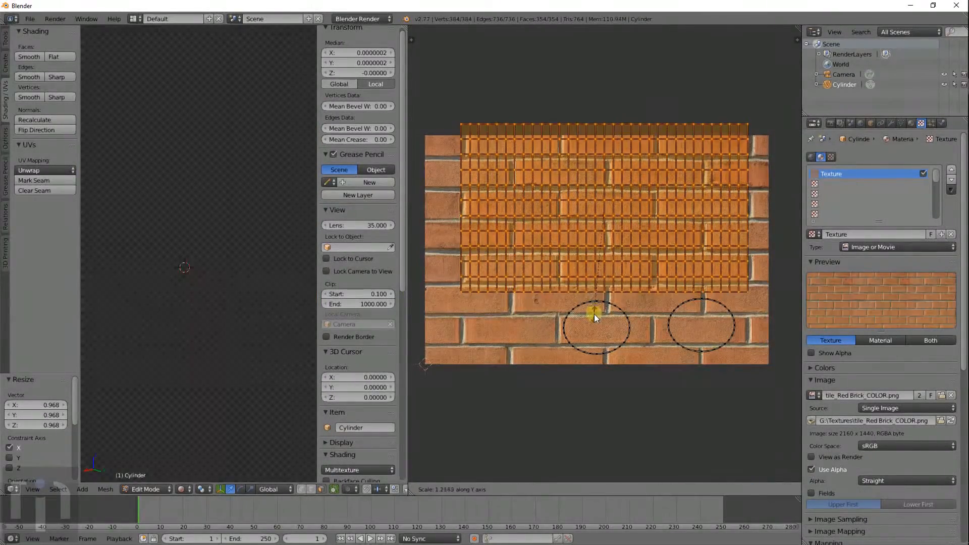
click(593, 318)
key(g)
key(y)
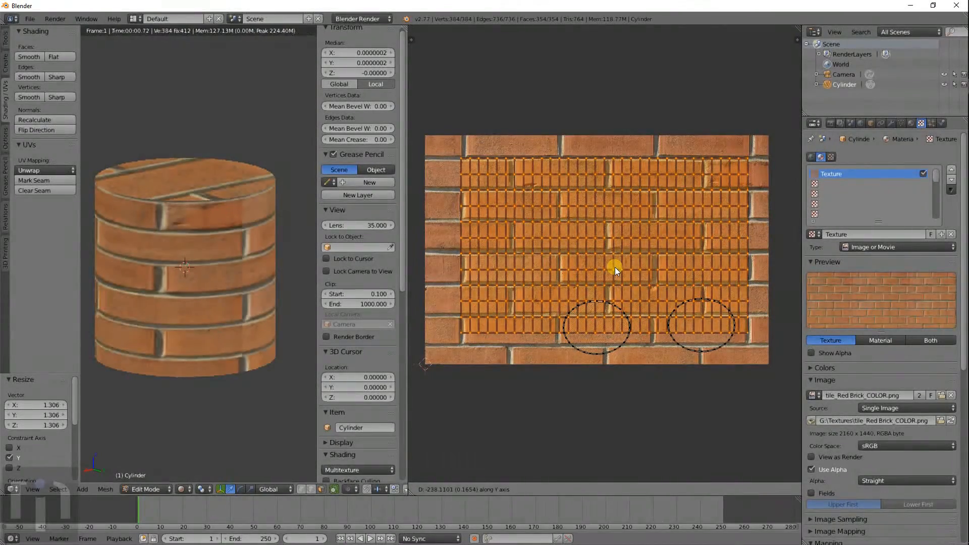
click(625, 243)
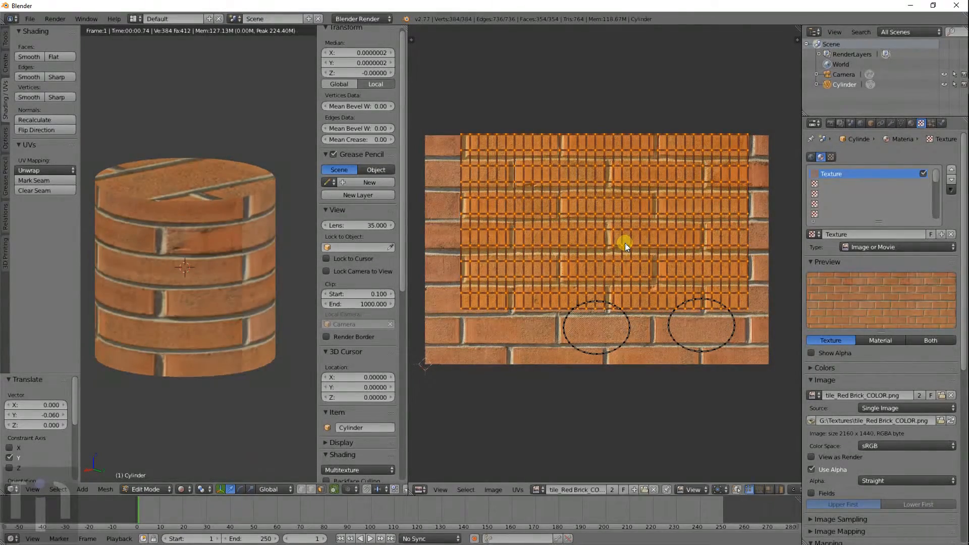
key(a)
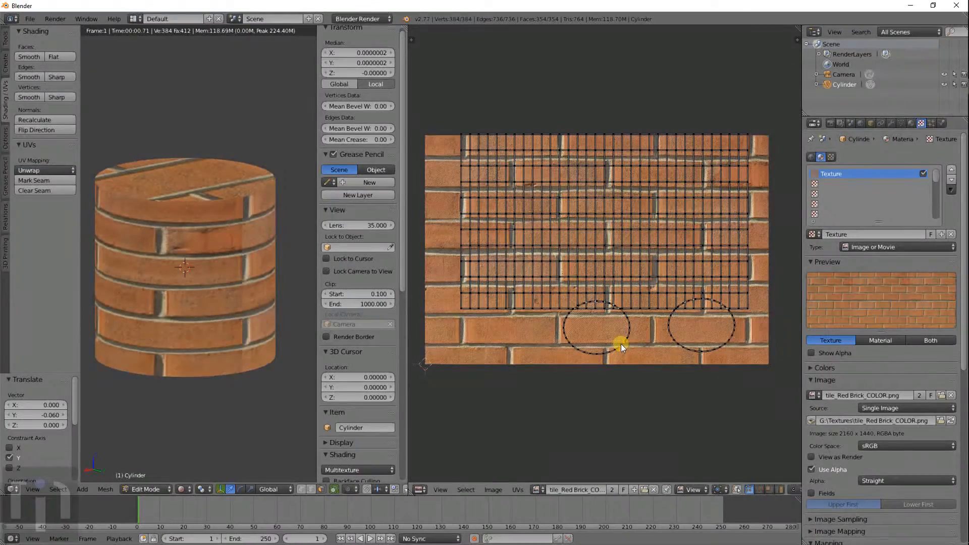
key(ctrl+KP_Add)
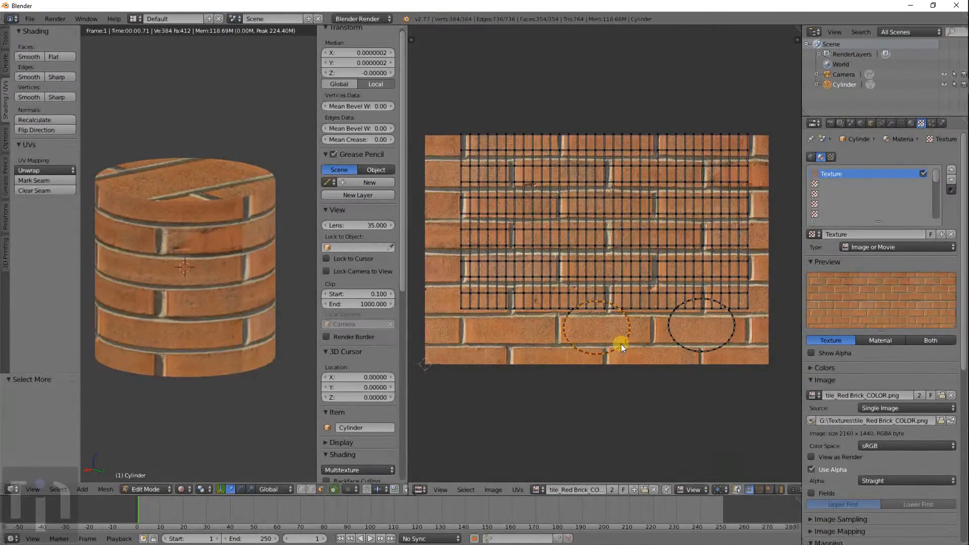
- Reposition the left cap circle and enlarge it
key(g)
click(589, 267)
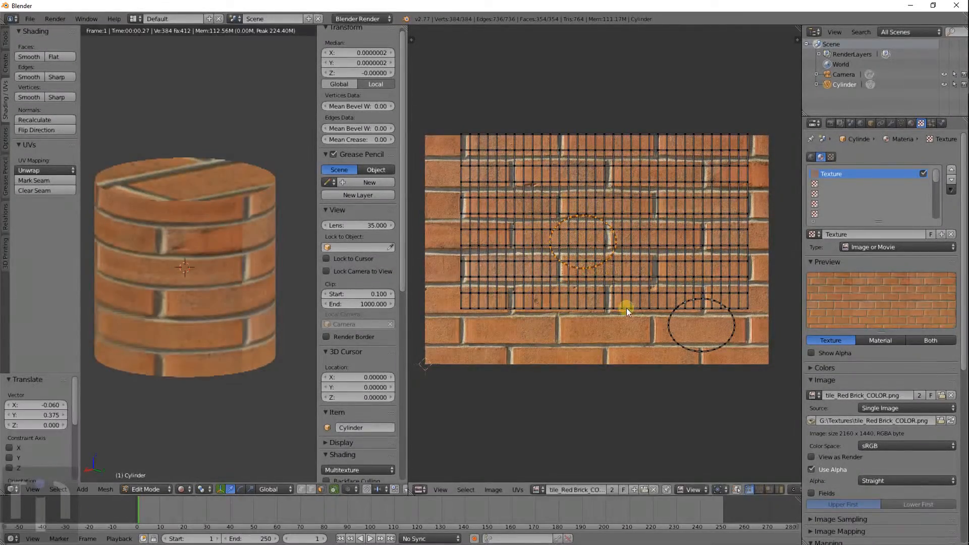
key(s)
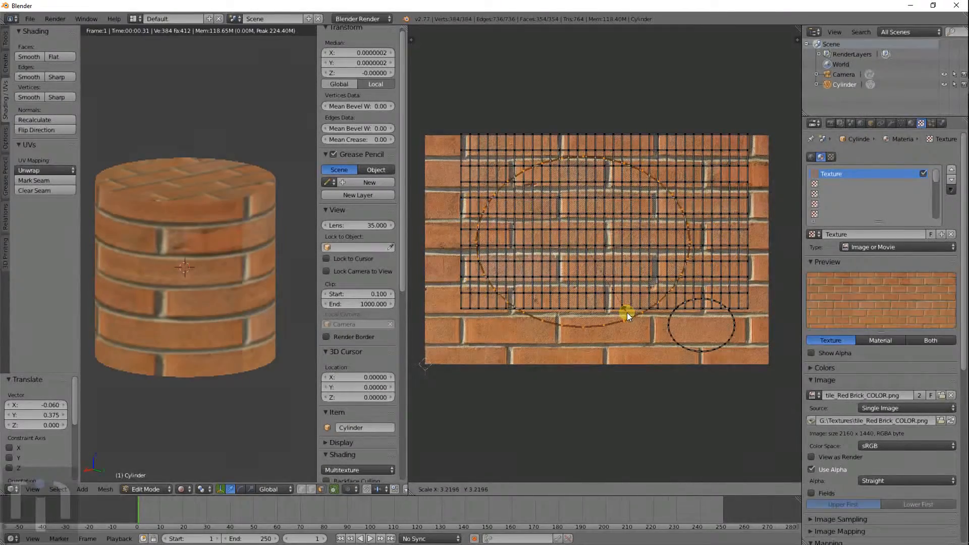
click(623, 290)
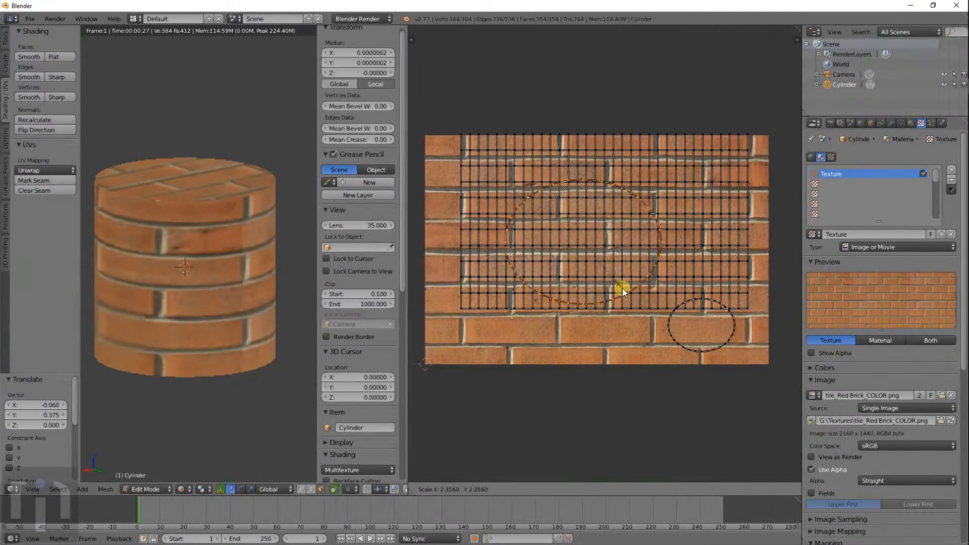
- Narrow the circular cap island horizontally to 0.738 and begin shifting it left
scroll(675, 246, up, 4)
scroll(674, 246, down, 1)
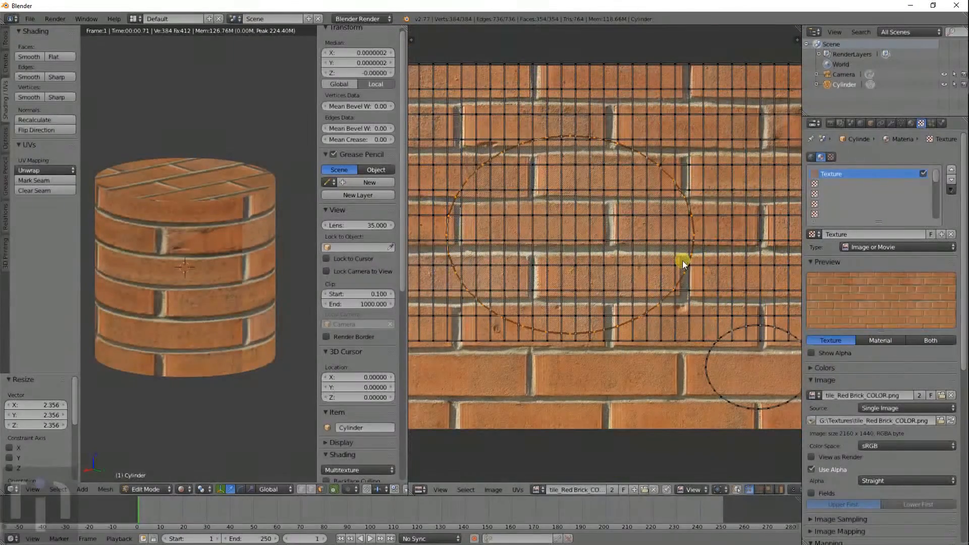
key(s)
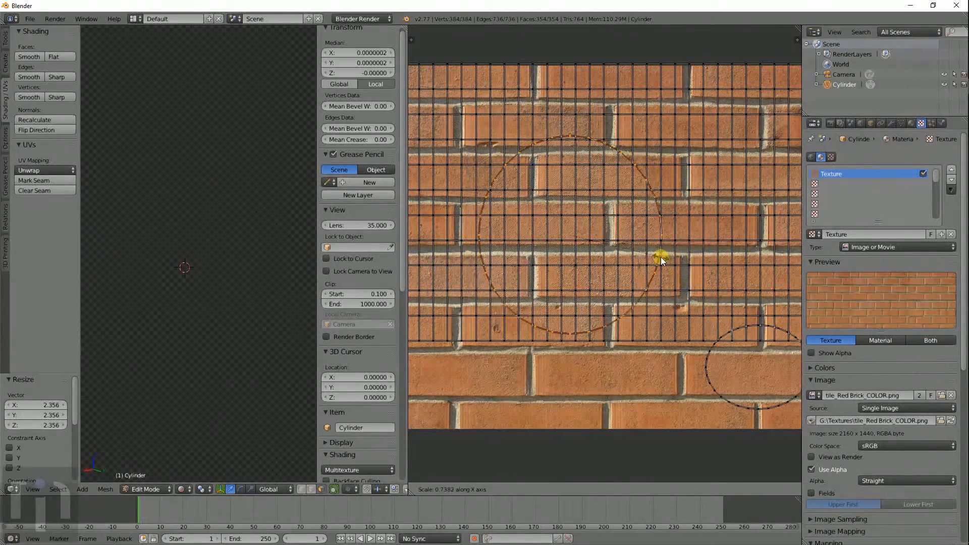
click(661, 256)
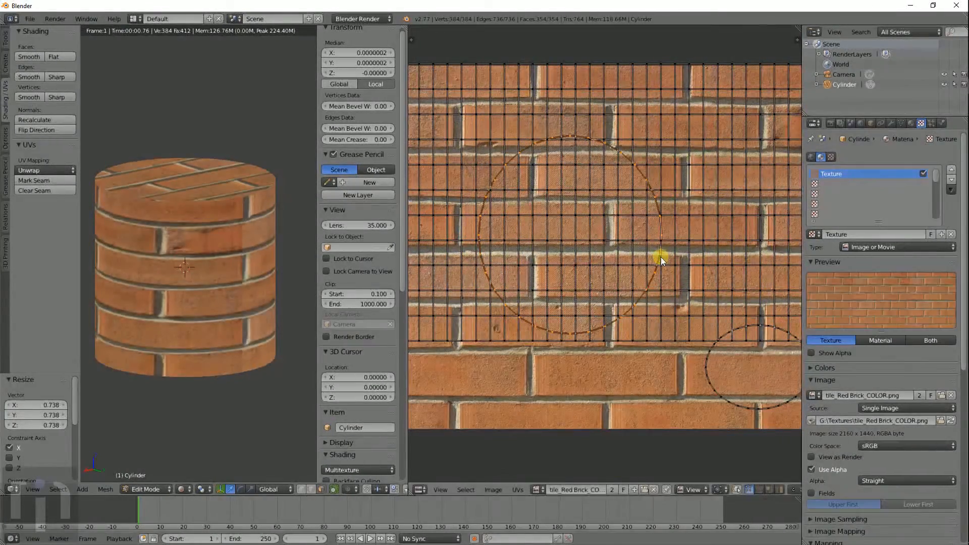
key(g)
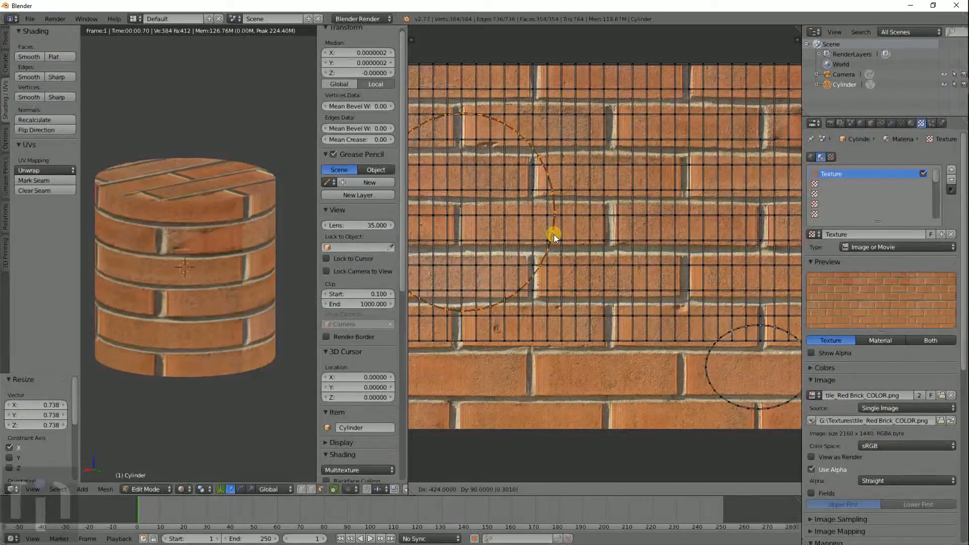
- Place the first circle, then move the small cap circle up-left and enlarge it 6.697 times
click(553, 234)
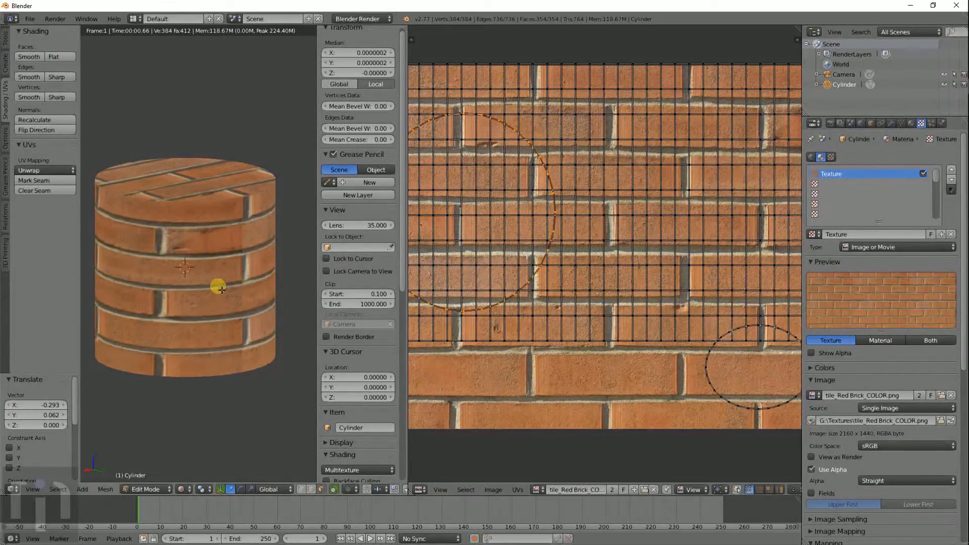
scroll(222, 290, down, 2)
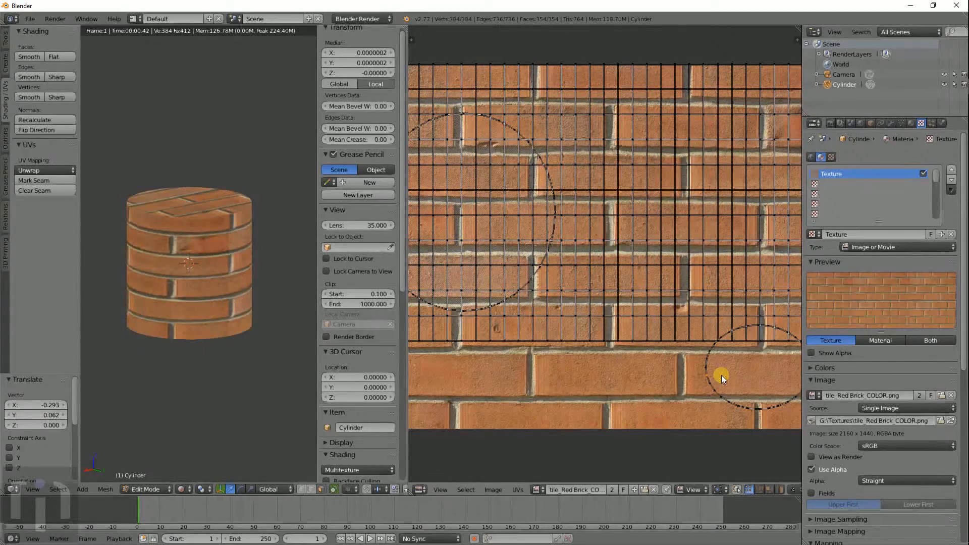
key(ctrl+KP_Add)
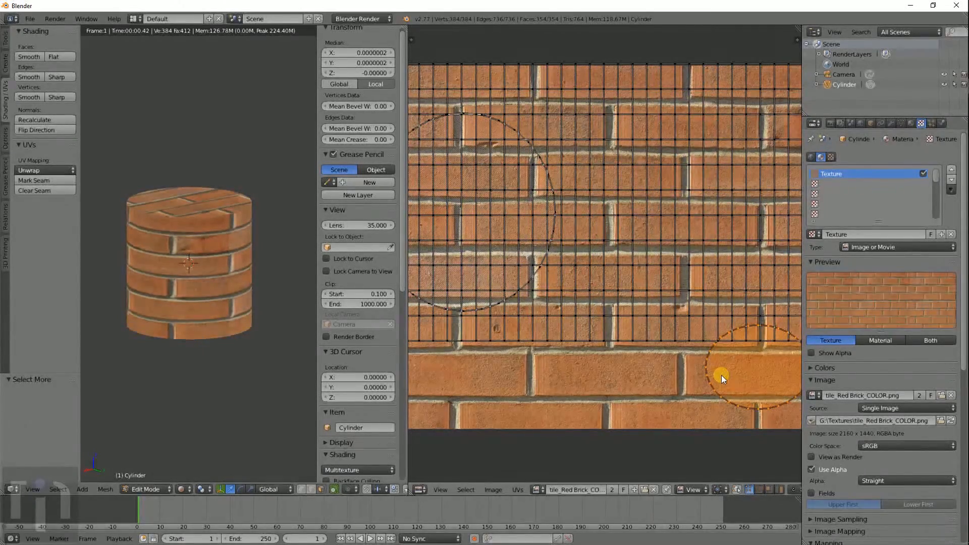
key(g)
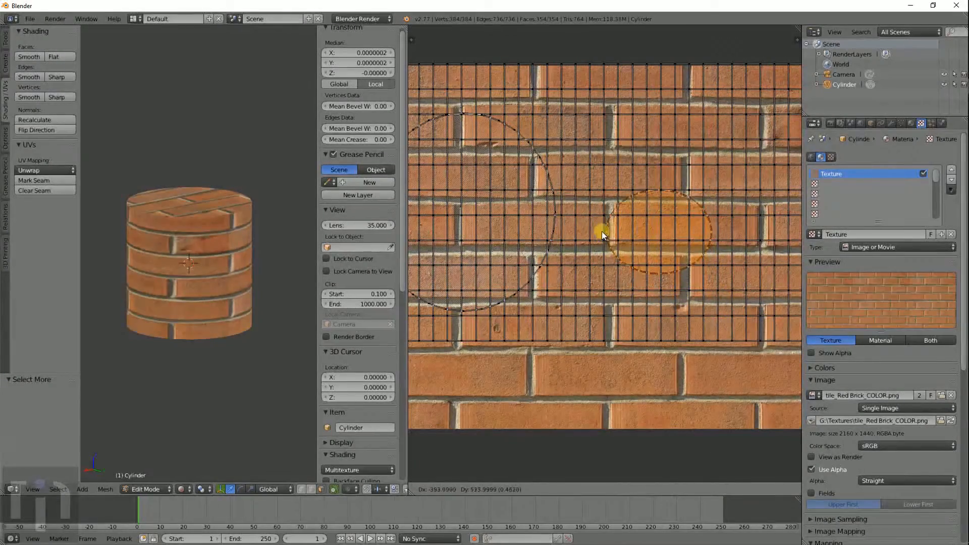
click(602, 232)
middle_drag(166, 320, 355, 369)
key(s)
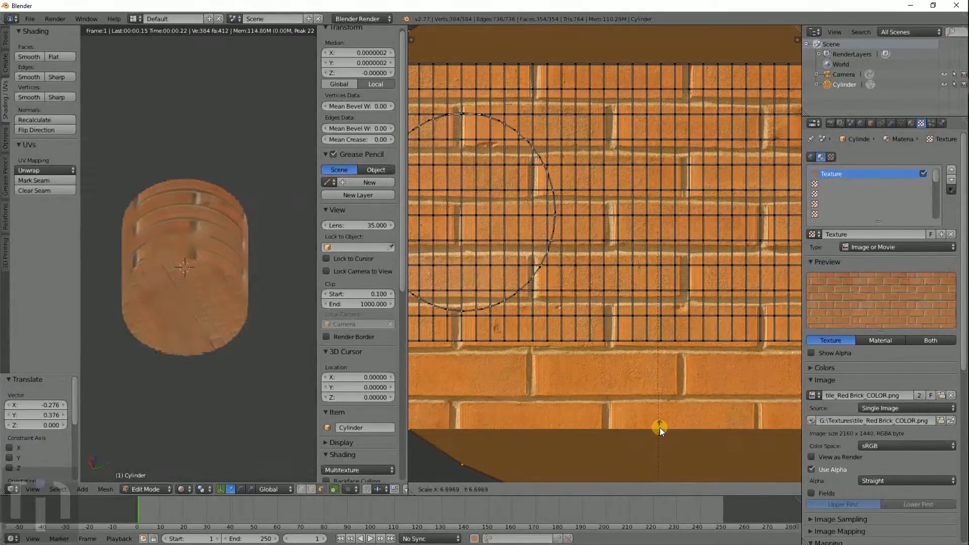
click(659, 428)
- Select the bottom row of the side grid and grow the selection upward
scroll(516, 248, down, 4)
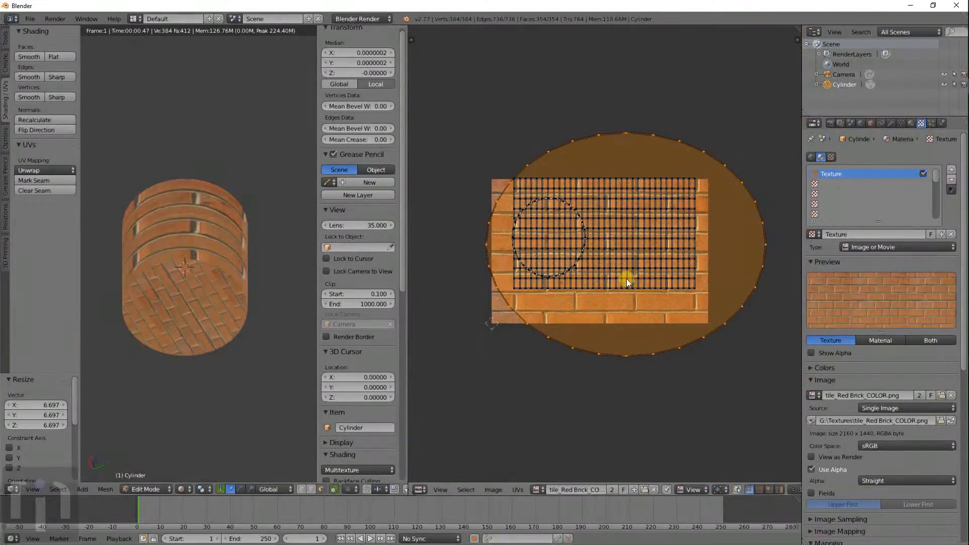
alt+right_click(628, 289)
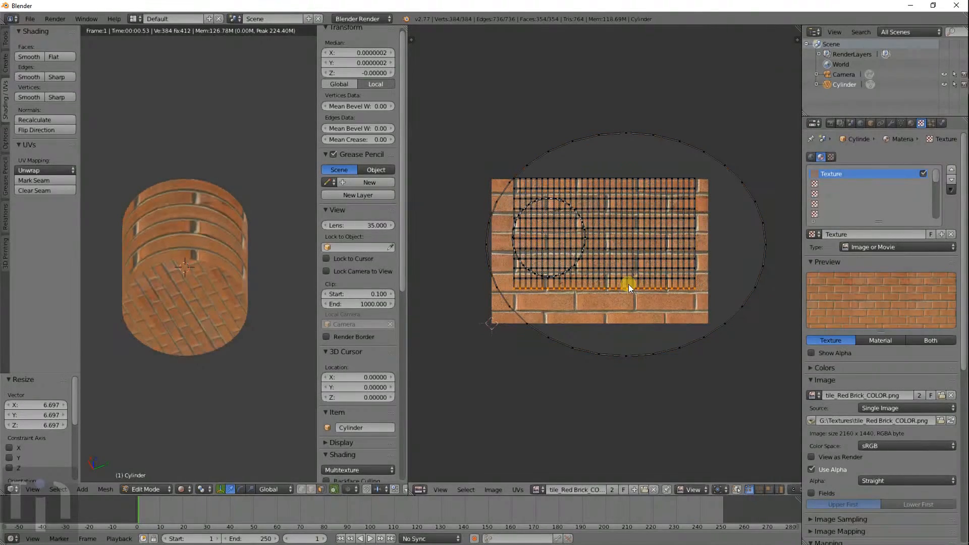
key(ctrl+KP_Add)
key(ctrl+KP_Add)
key(ctrl+KP_Add)
key(ctrl+KP_Add)
key(ctrl+KP_Add)
key(ctrl+KP_Add)
key(ctrl+KP_Add)
key(ctrl+KP_Add)
key(ctrl+KP_Add)
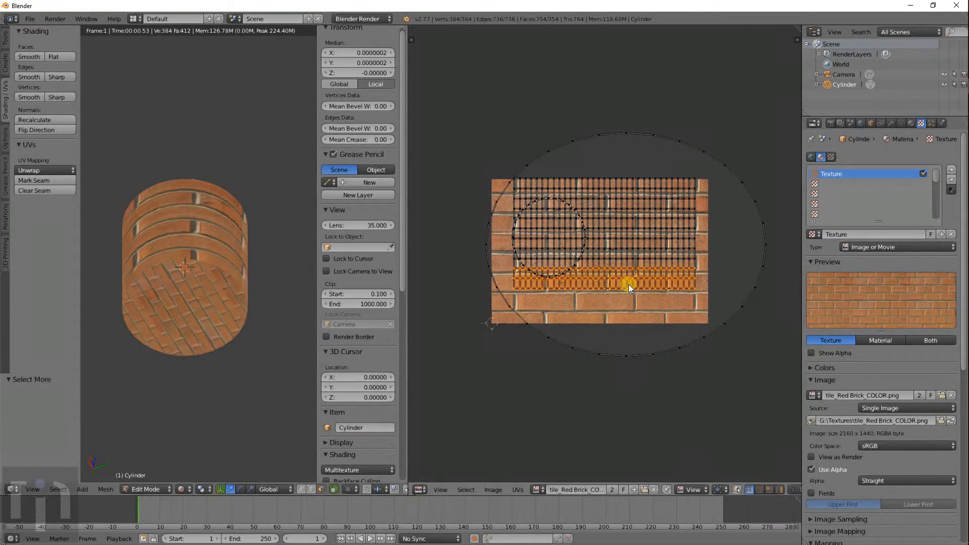
- Select the whole side UV grid, scale it up 3.152 times, and inspect the smaller bricks
key(ctrl+KP_Add)
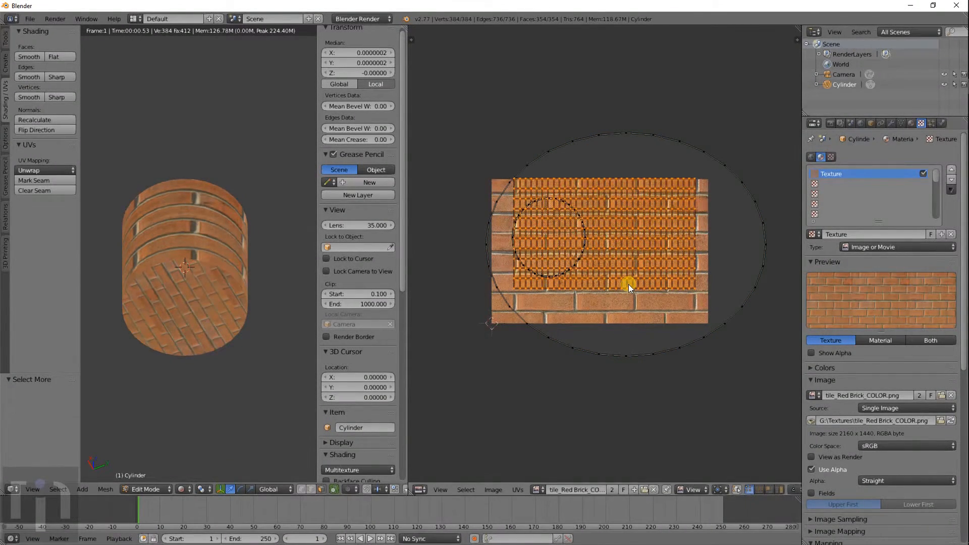
key(s)
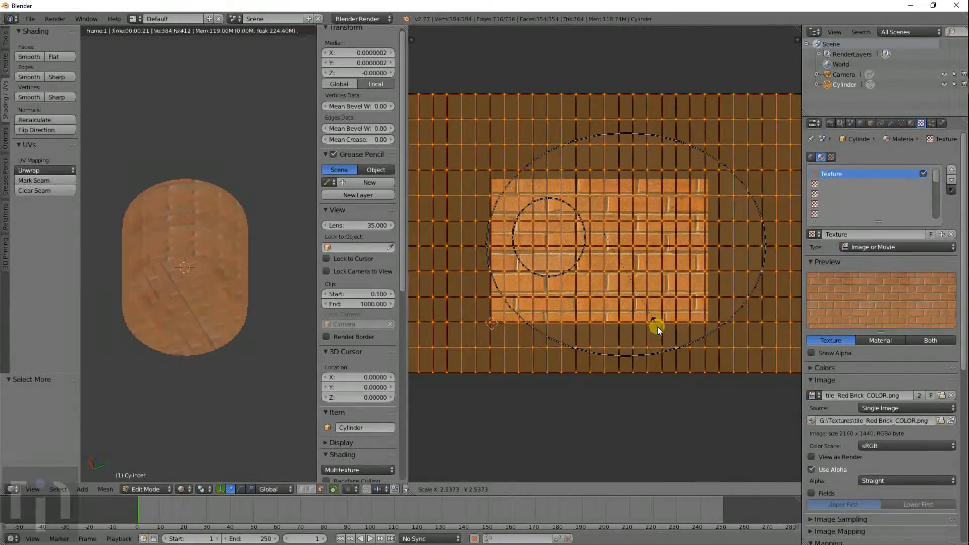
click(667, 346)
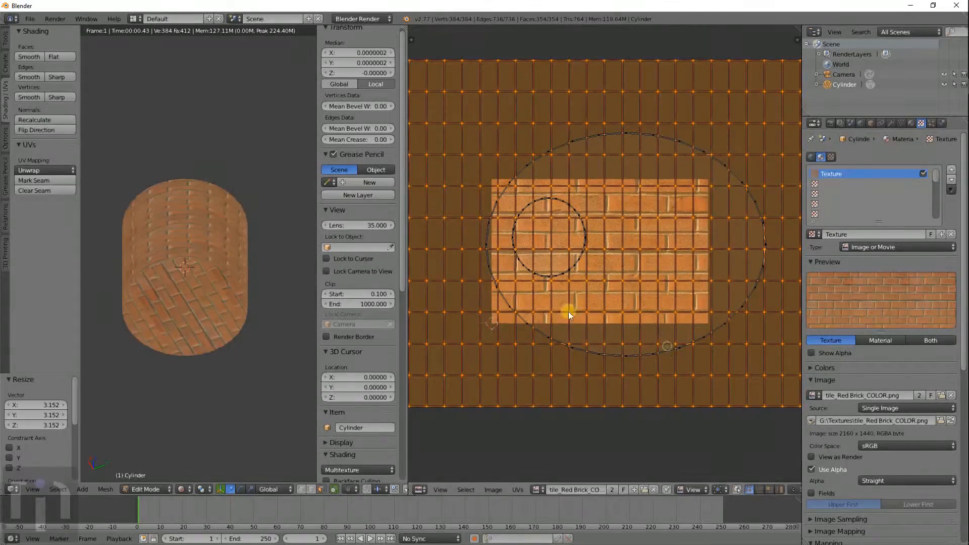
middle_drag(252, 260, 252, 332)
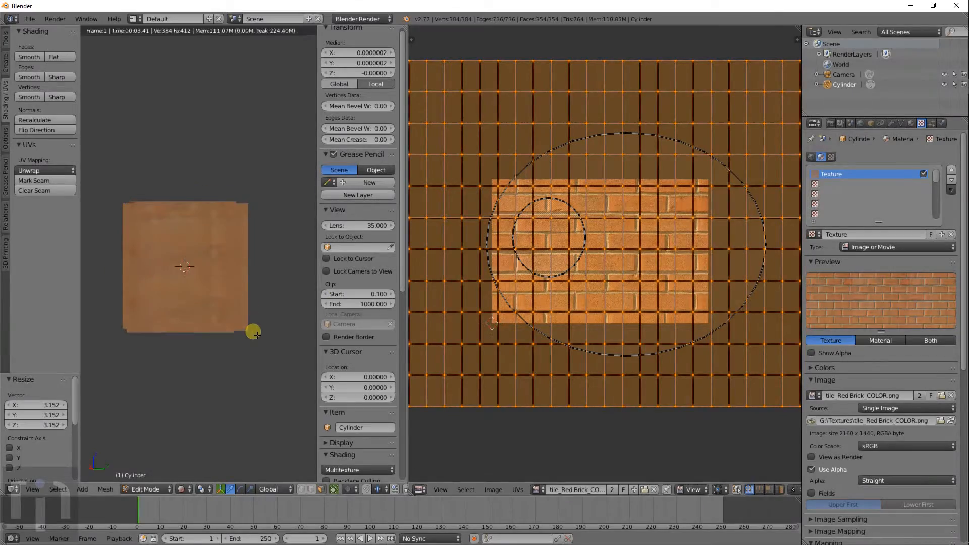
scroll(229, 271, up, 5)
scroll(237, 272, down, 3)
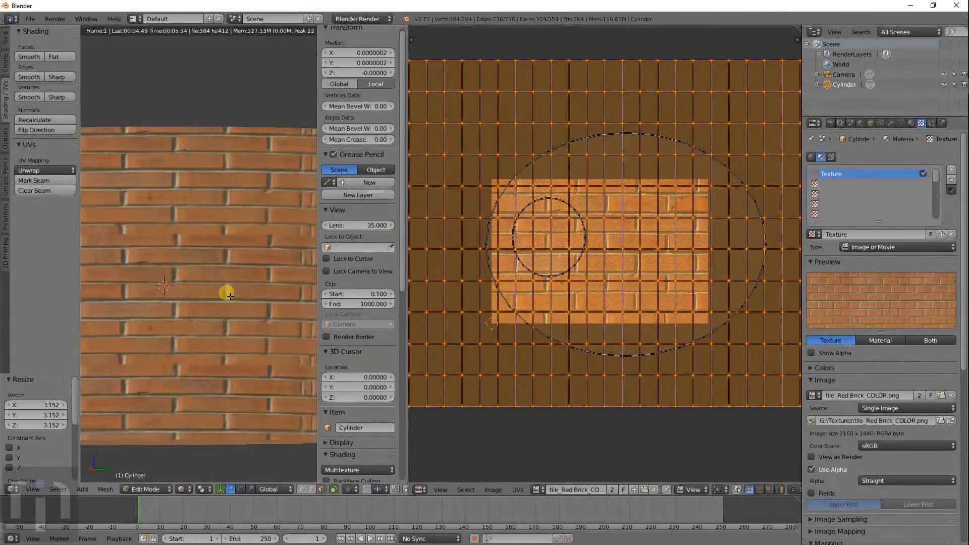
scroll(242, 283, down, 4)
middle_drag(250, 283, 119, 313)
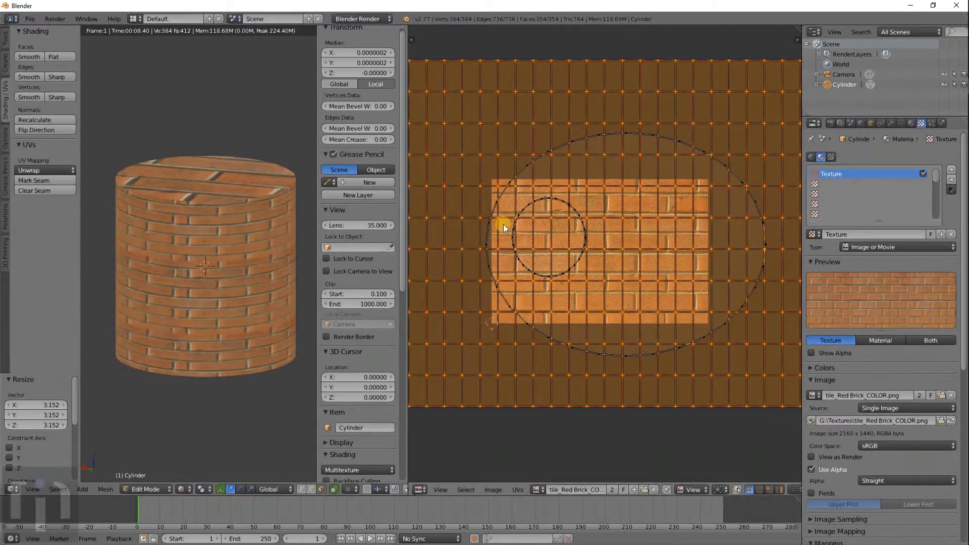
scroll(877, 358, down, 6)
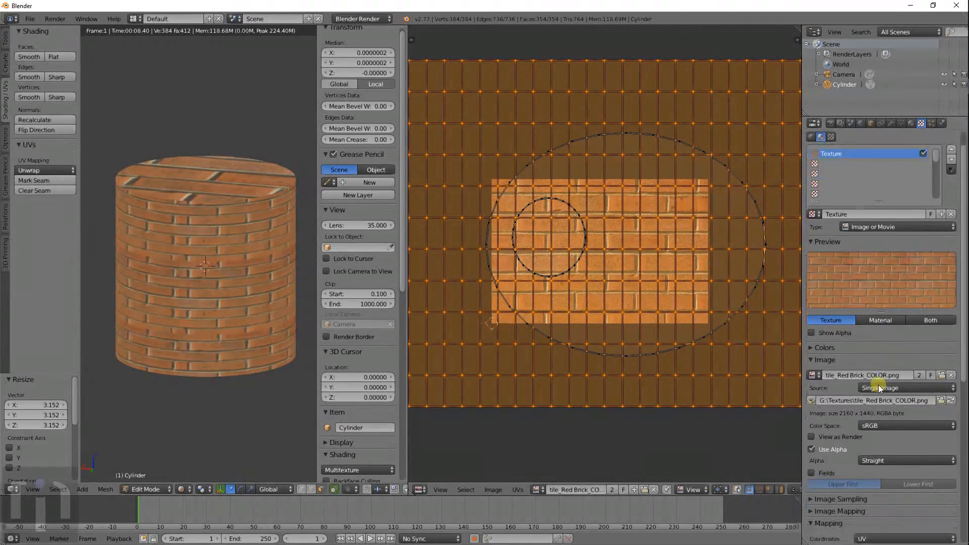
- Set the brick texture's Image Mapping extension to Clip and inspect the resulting brick patch
click(880, 410)
click(905, 424)
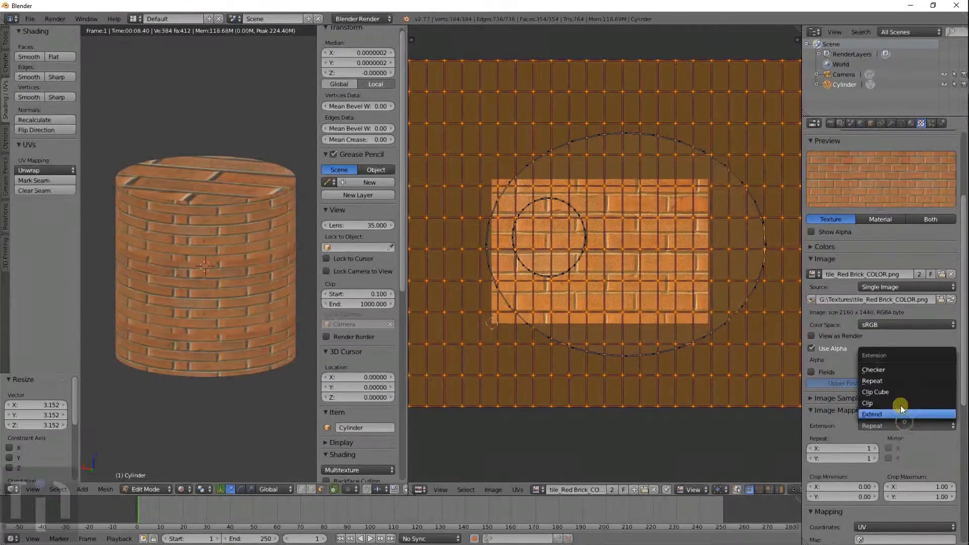
click(898, 401)
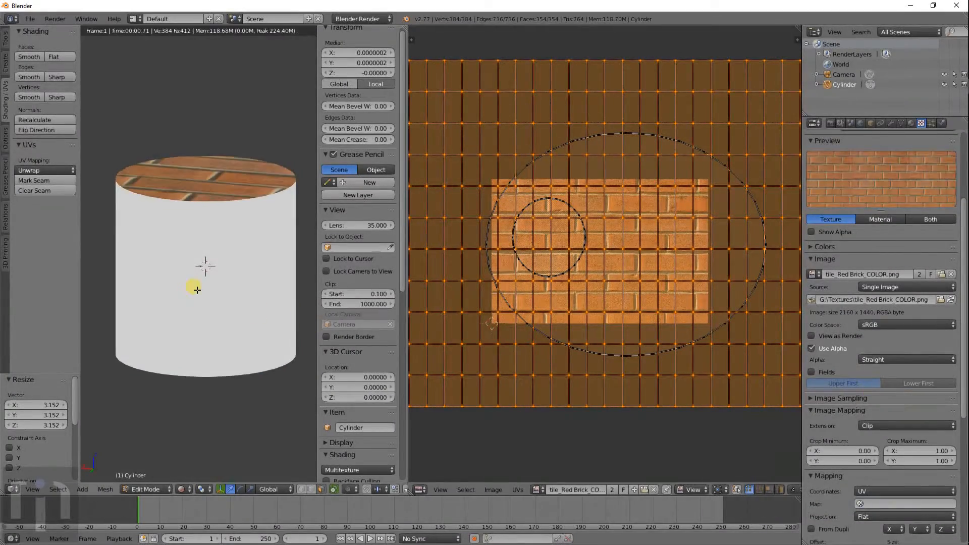
middle_drag(197, 289, 210, 85)
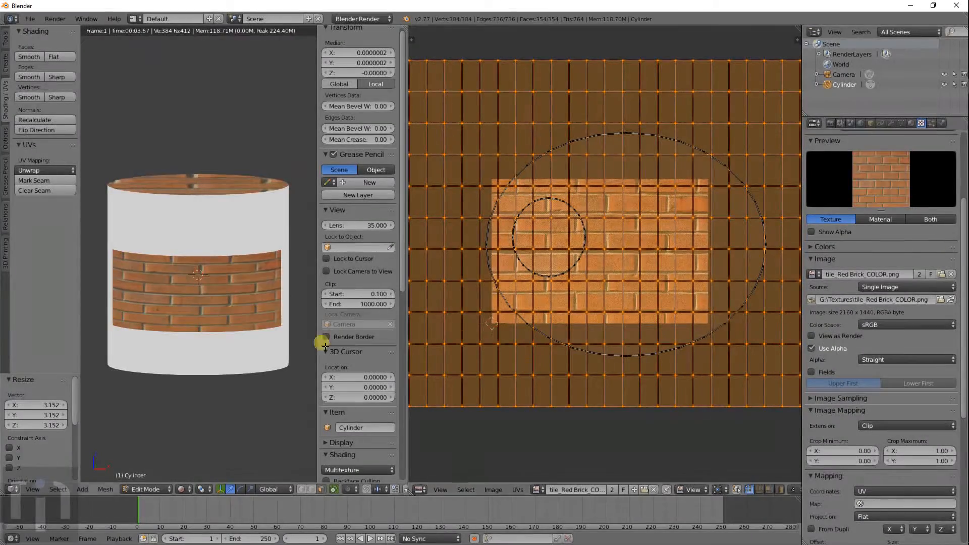
scroll(221, 282, down, 3)
middle_drag(223, 264, 255, 299)
scroll(253, 295, up, 4)
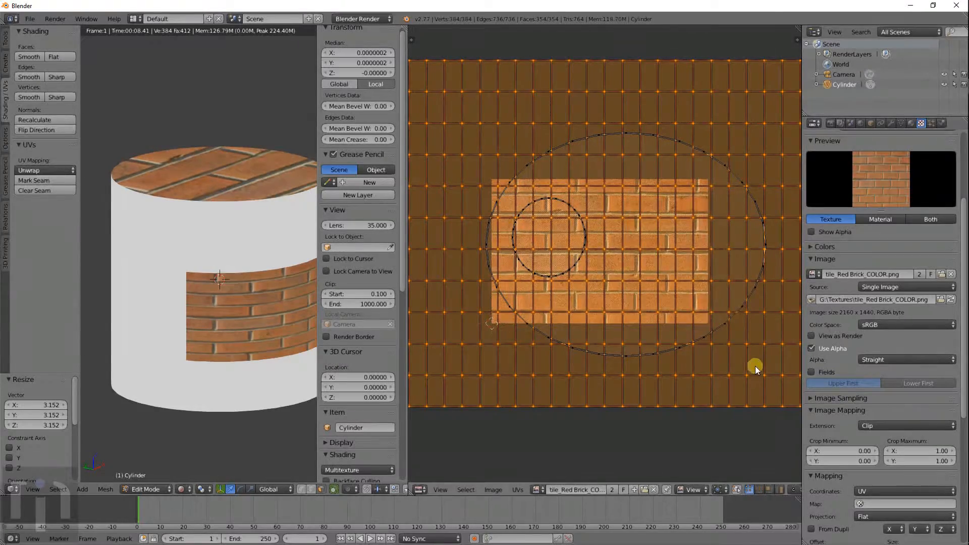
- Shrink the side grid to 0.392, move it vertically, scale to 0.897, and nudge it horizontally
key(s)
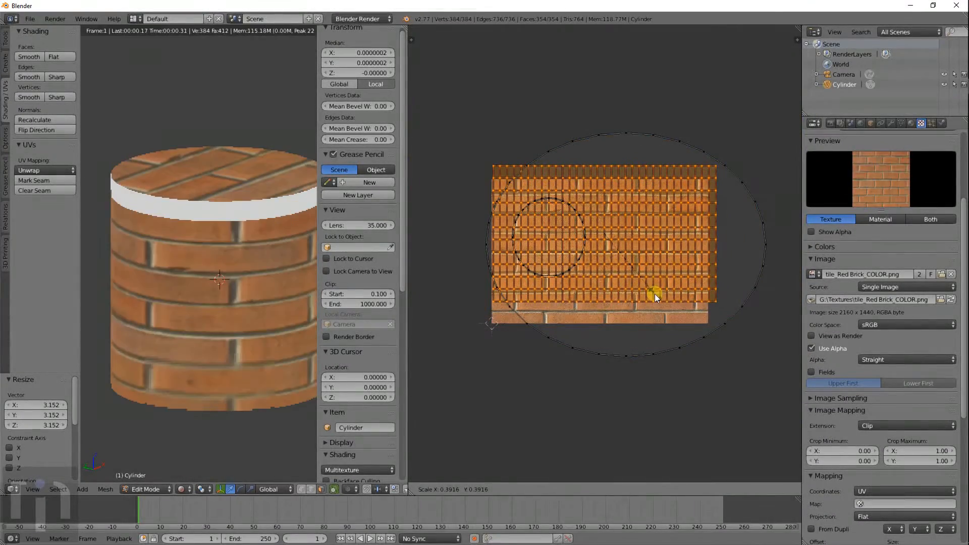
click(655, 294)
key(g)
key(y)
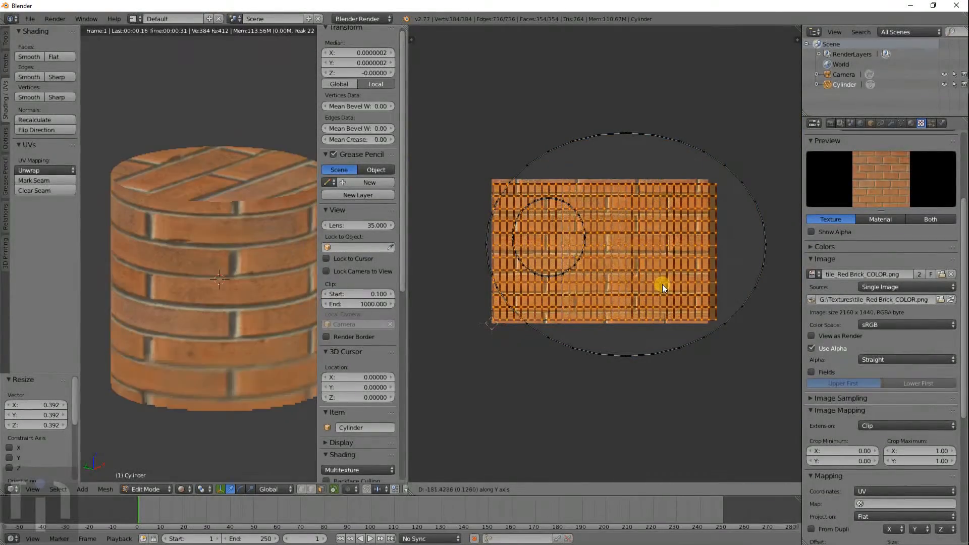
click(723, 289)
key(s)
click(707, 285)
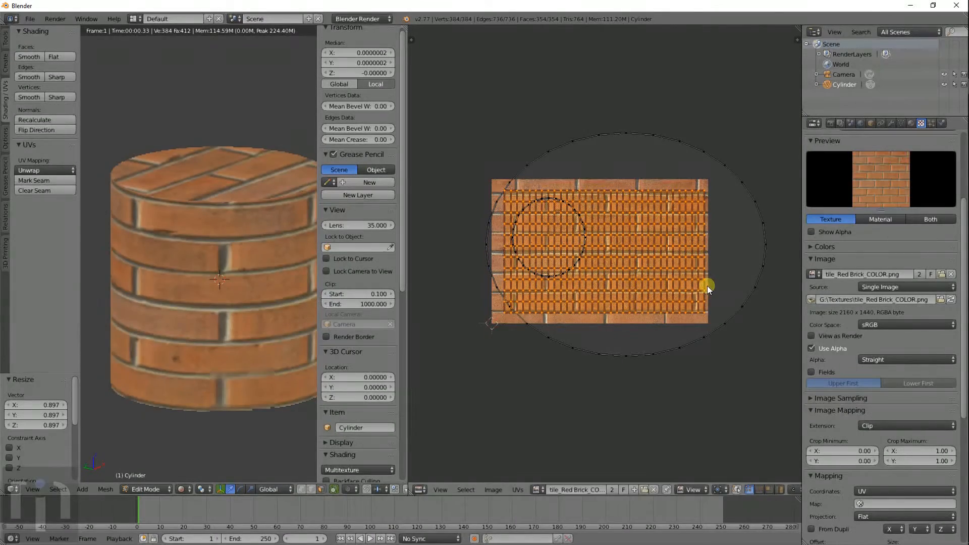
key(g)
key(x)
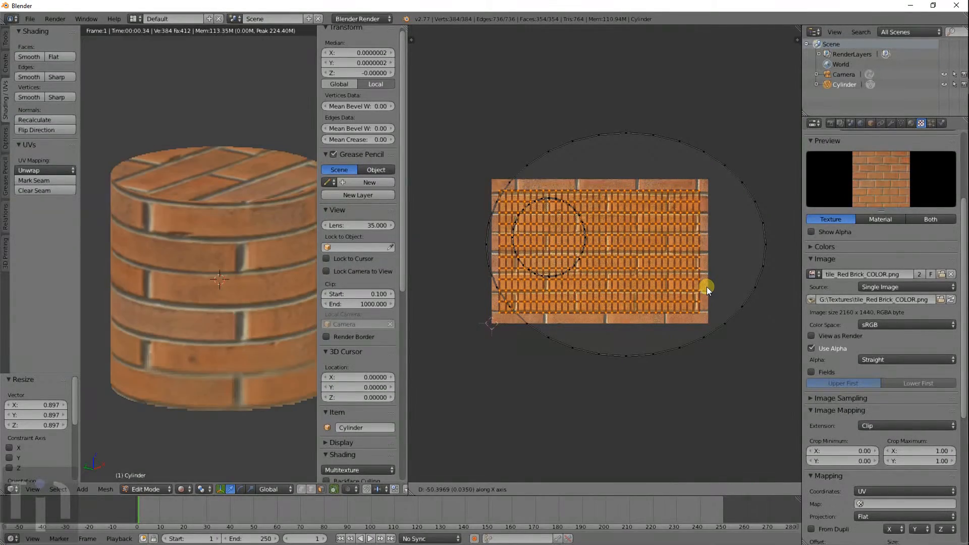
click(706, 287)
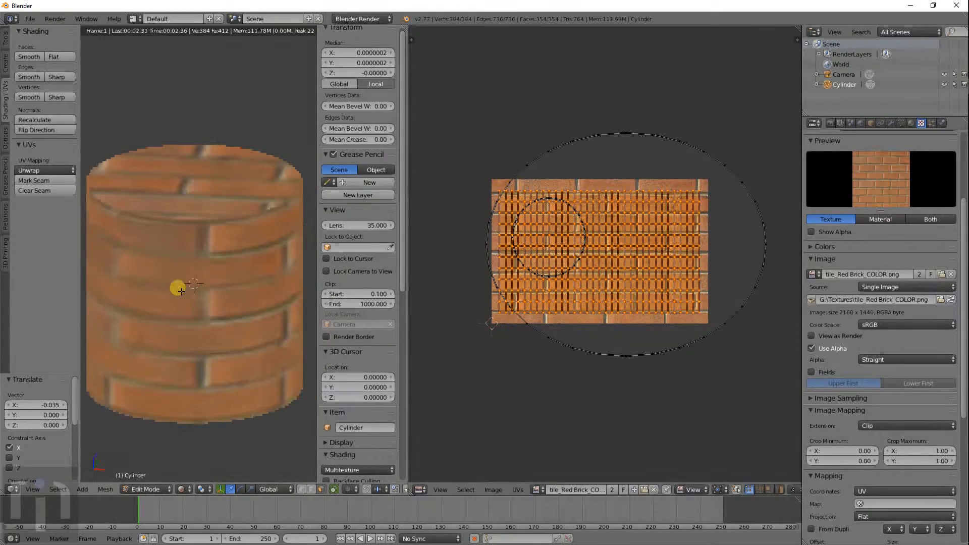
middle_drag(178, 288, 384, 223)
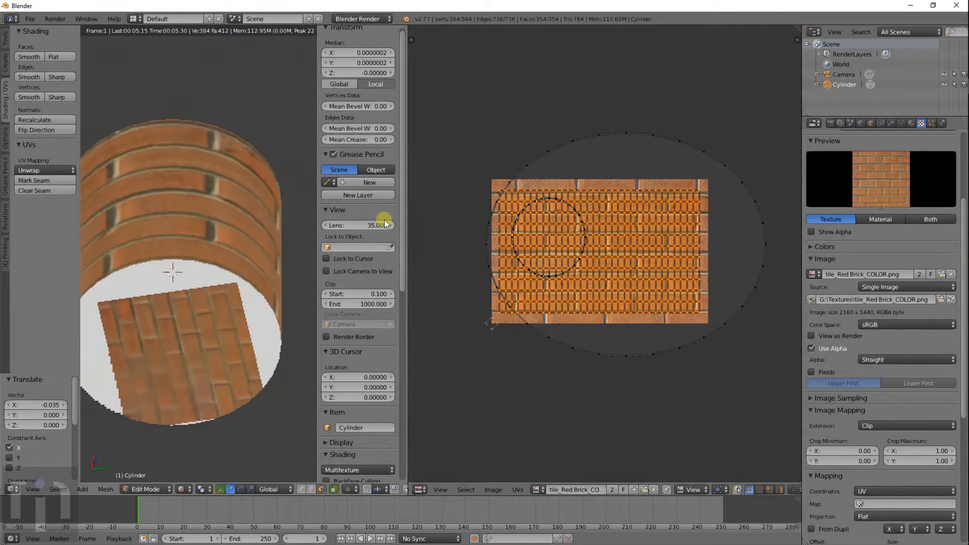
- Select the large cap UV circle, narrow it to 0.761 along X, and move it lower left
right_click(622, 135)
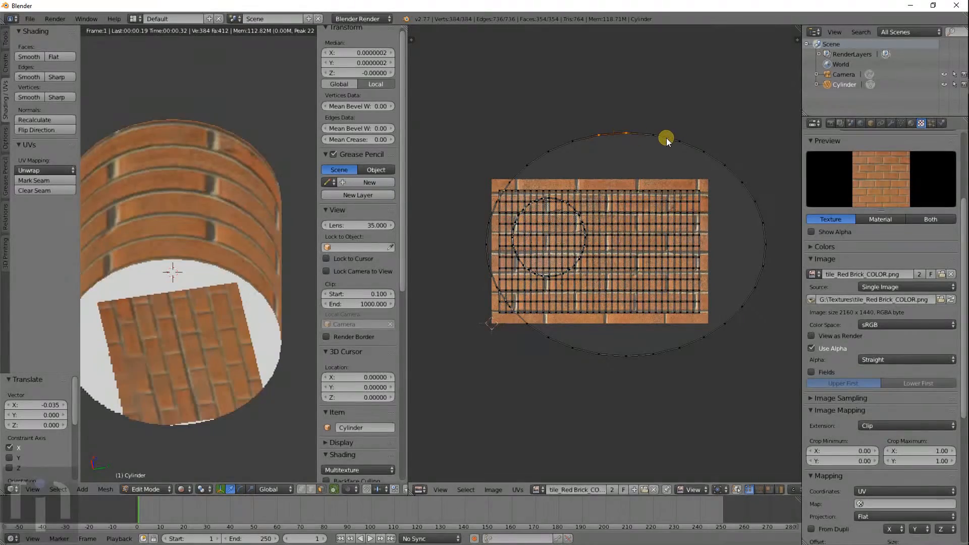
key(ctrl+KP_Add)
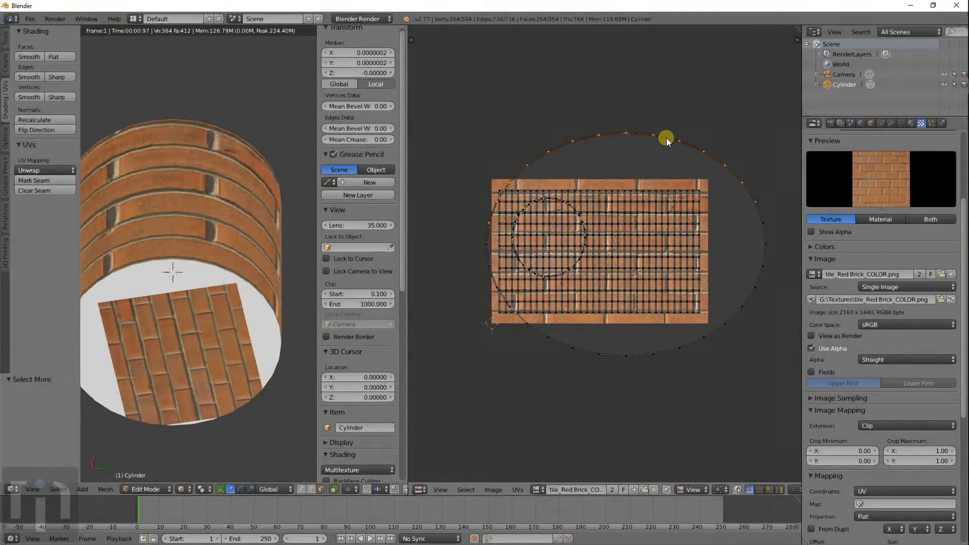
key(ctrl+KP_Add)
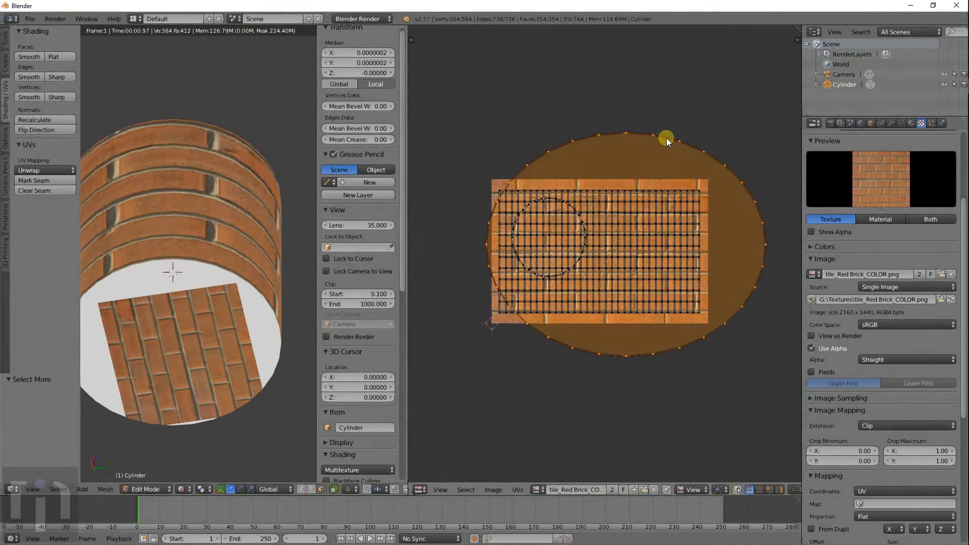
key(s)
key(x)
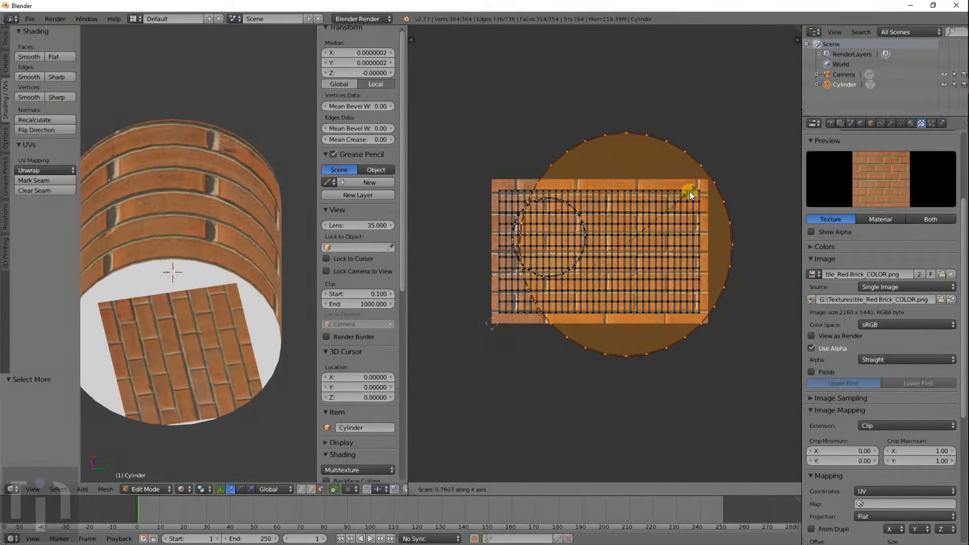
click(707, 227)
key(g)
click(682, 236)
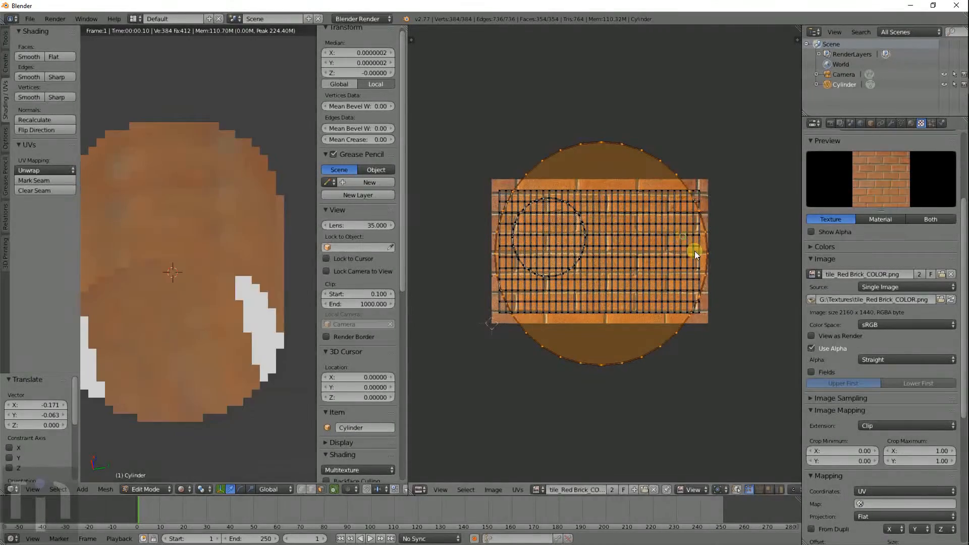
- Shrink the cap circle to 0.610, widen it 1.084 along X, and view the cylinder top
key(s)
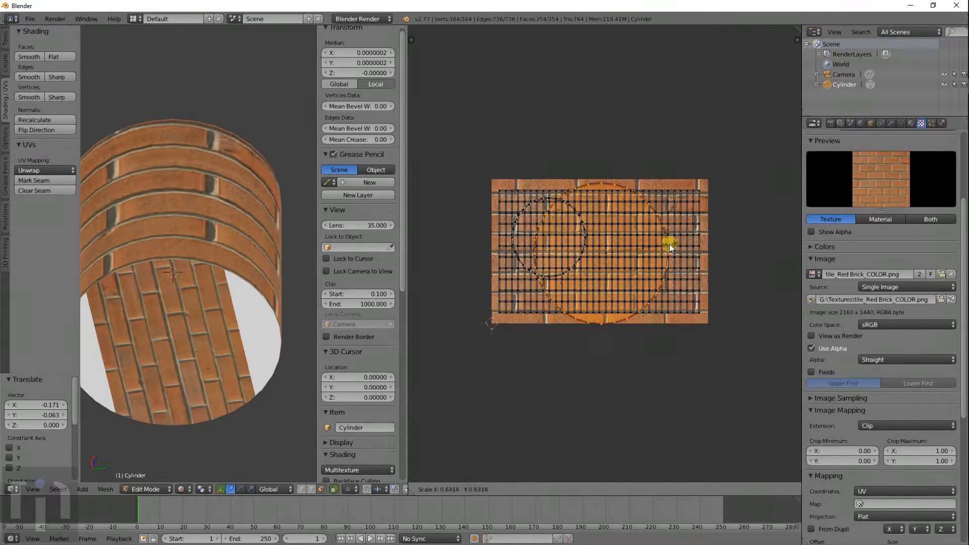
click(675, 246)
key(s)
key(x)
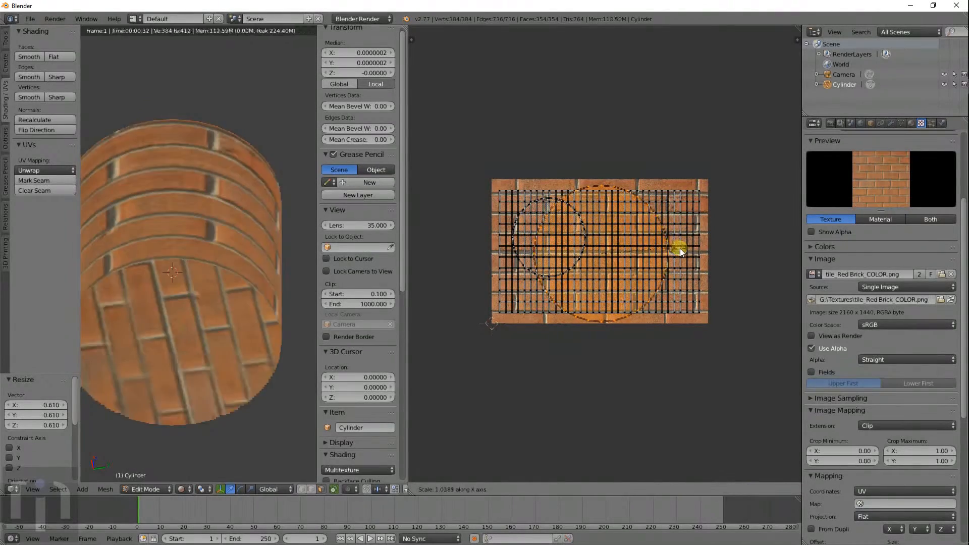
click(681, 249)
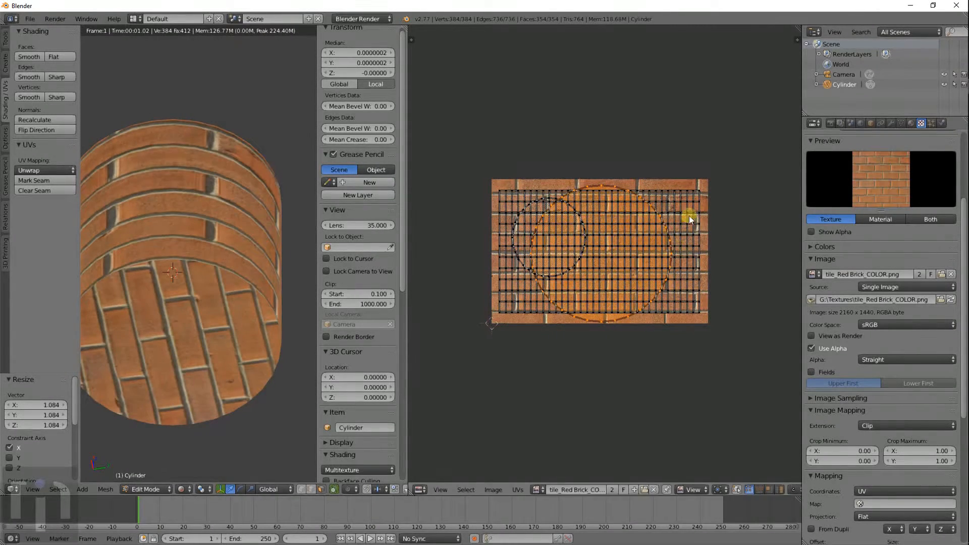
scroll(205, 263, down, 3)
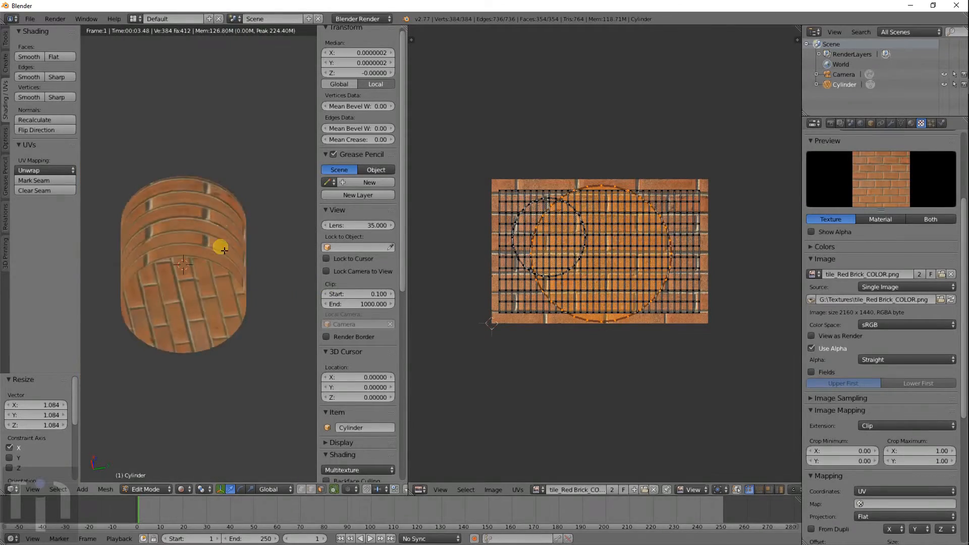
middle_drag(221, 248, 228, 366)
scroll(230, 259, up, 3)
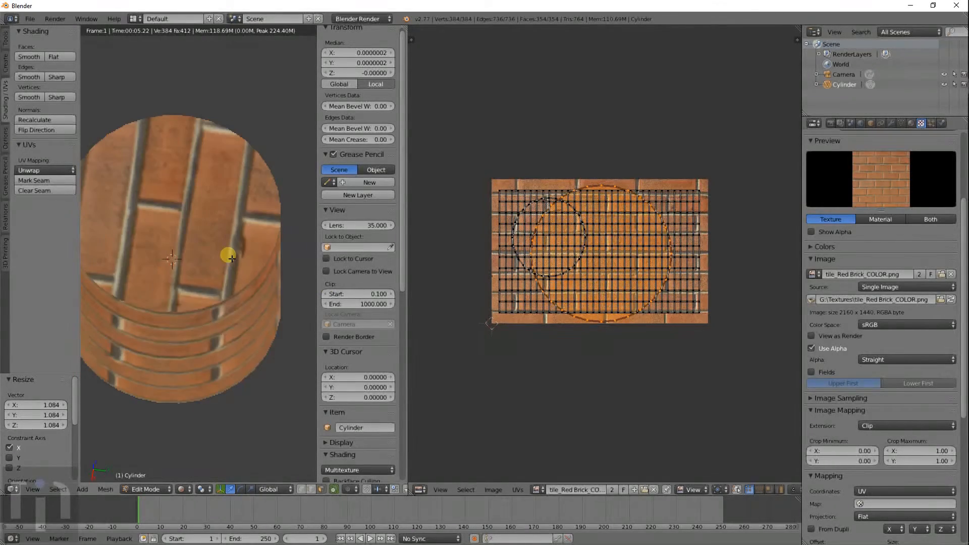
middle_drag(208, 263, 123, 272)
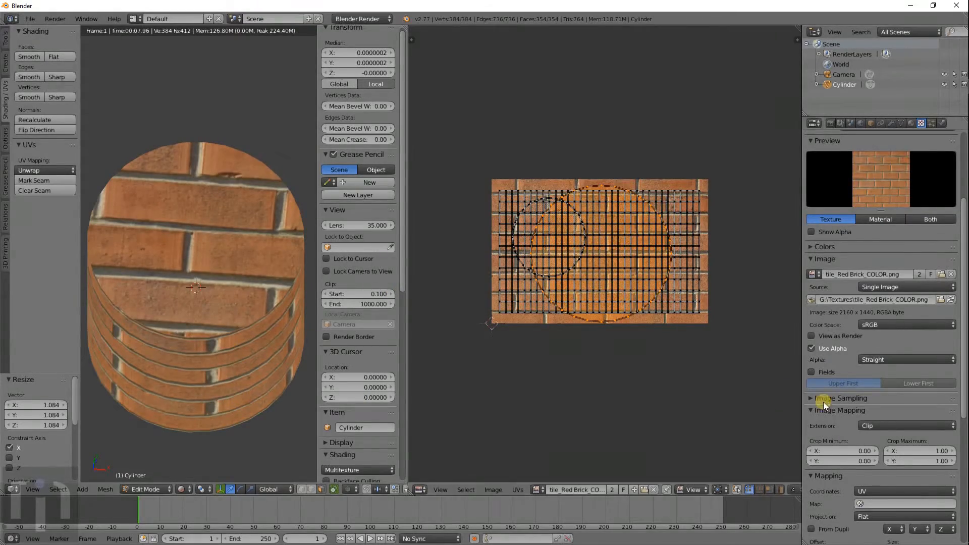
- Set the image extension to Repeat and enlarge the cap UV circle 3.856 times
click(868, 425)
click(888, 399)
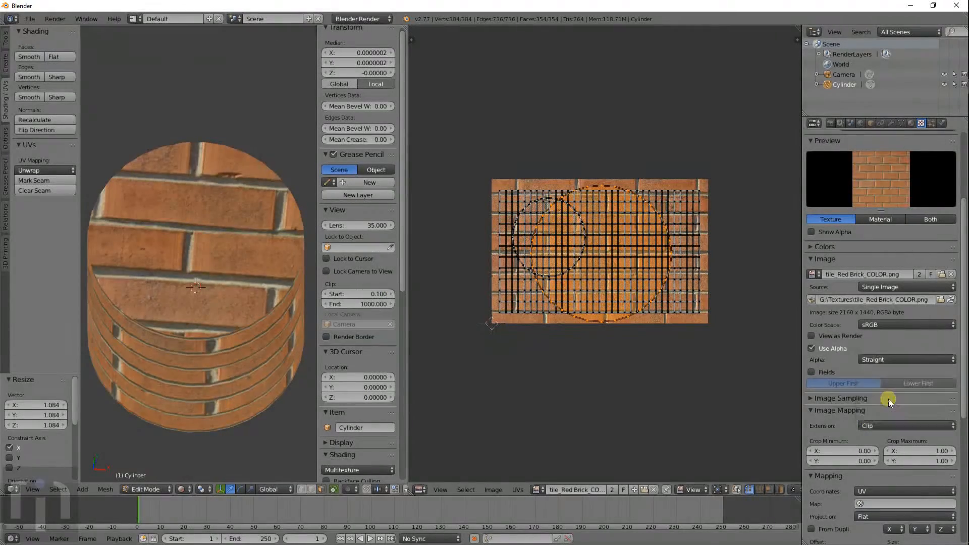
click(886, 419)
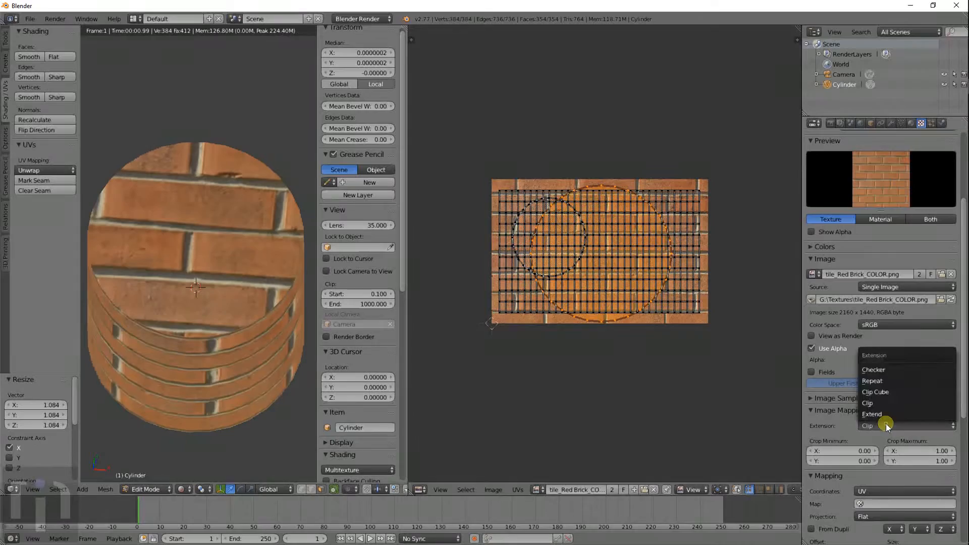
click(886, 374)
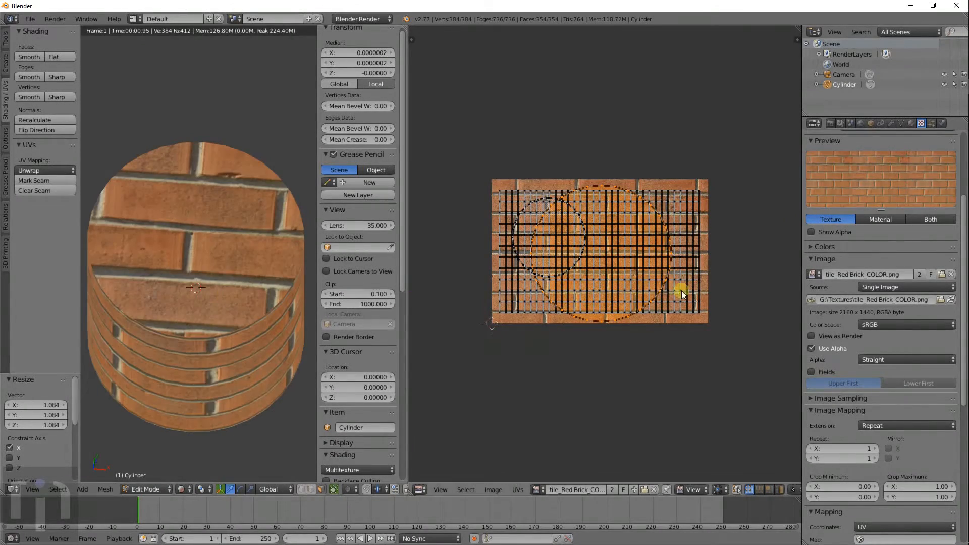
key(s)
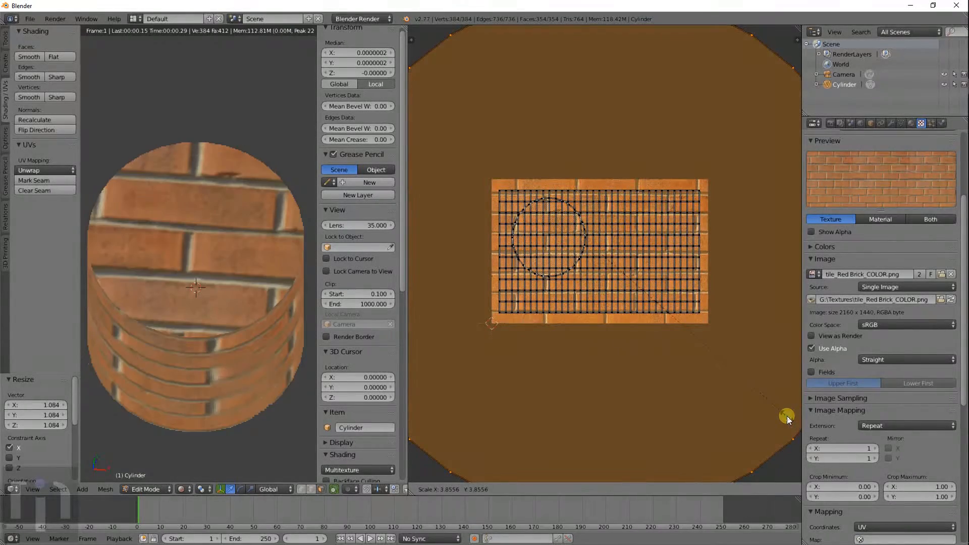
click(786, 416)
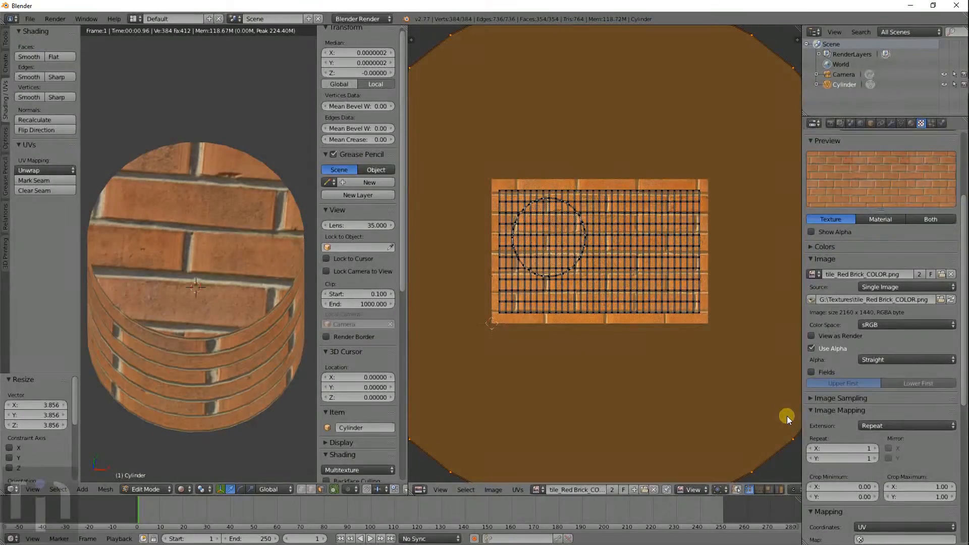
middle_drag(250, 292, 281, 173)
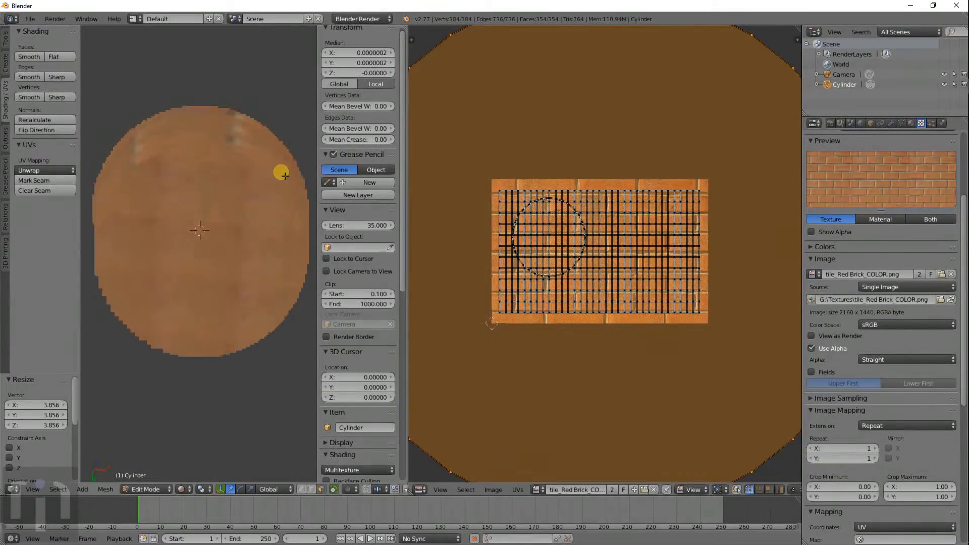
scroll(222, 242, up, 3)
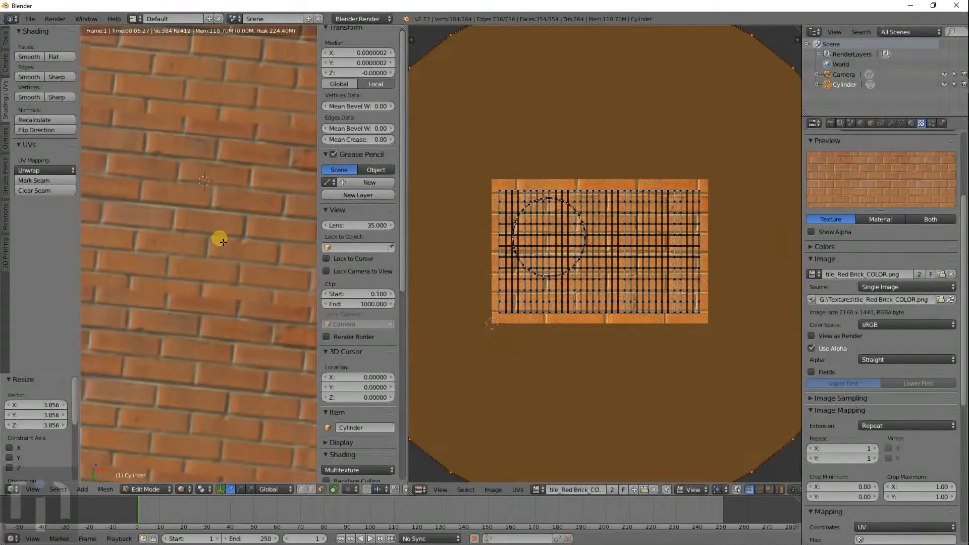
middle_drag(223, 242, 257, 234)
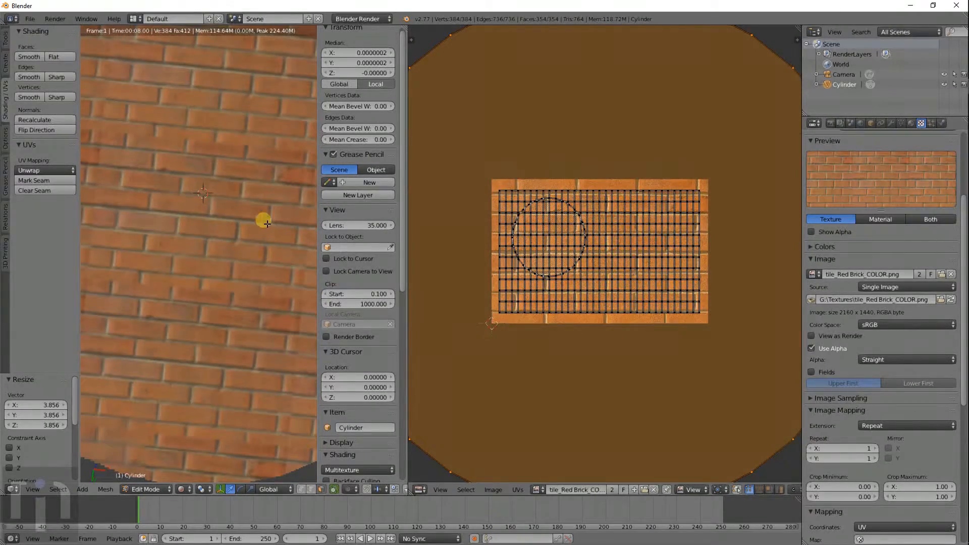
- Select all UVs by growing the selection from one side column
alt+right_click(605, 313)
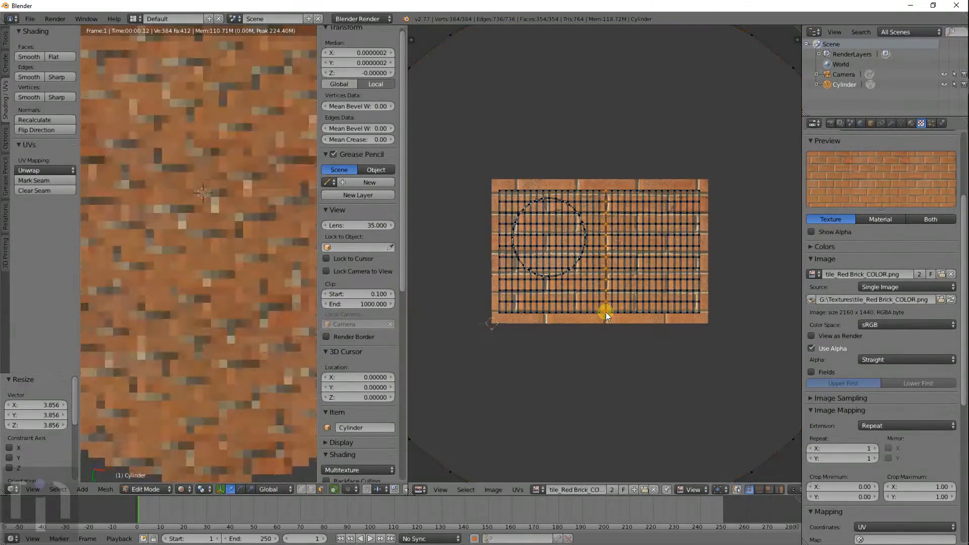
key(ctrl+KP_Add)
key(ctrl+KP_Add)
key(ctrl+KP_Add)
key(ctrl+KP_Add)
key(ctrl+KP_Add)
key(ctrl+KP_Add)
key(ctrl+KP_Add)
key(ctrl+KP_Add)
key(ctrl+KP_Add)
key(ctrl+KP_Add)
key(ctrl+KP_Add)
key(ctrl+KP_Add)
key(ctrl+KP_Add)
key(ctrl+KP_Add)
key(ctrl+KP_Add)
key(ctrl+KP_Add)
key(ctrl+KP_Add)
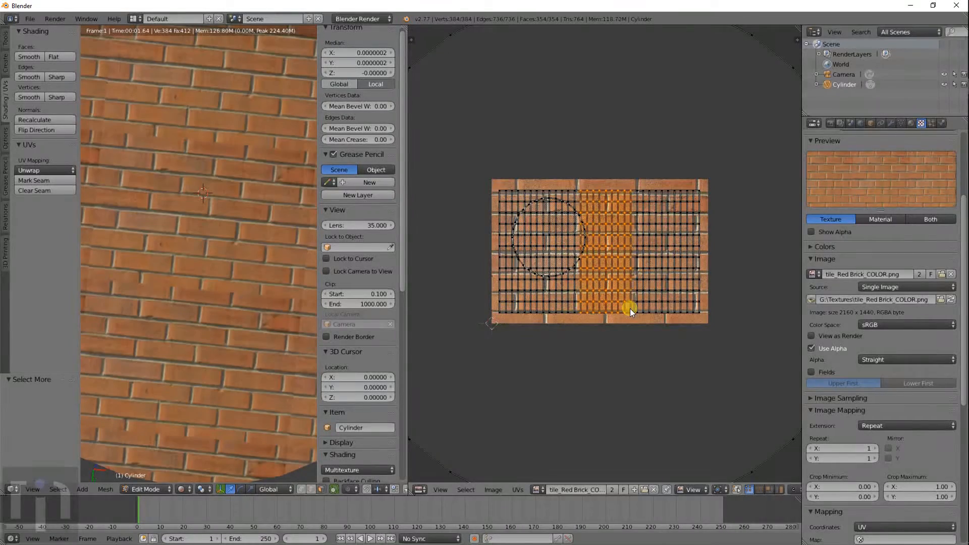
scroll(201, 281, down, 5)
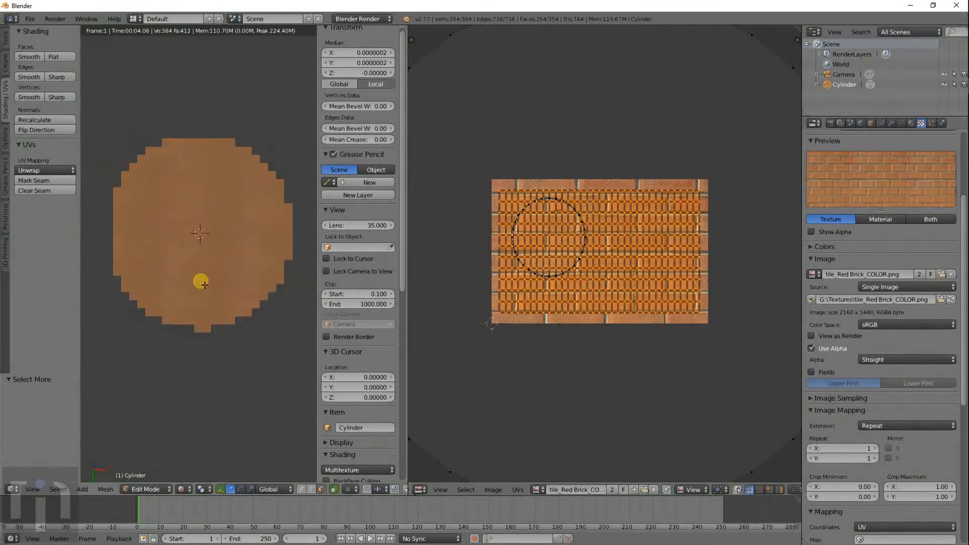
middle_drag(201, 281, 257, 326)
- Scale all UVs up by 3.123, then squash them vertically to 0.404
key(s)
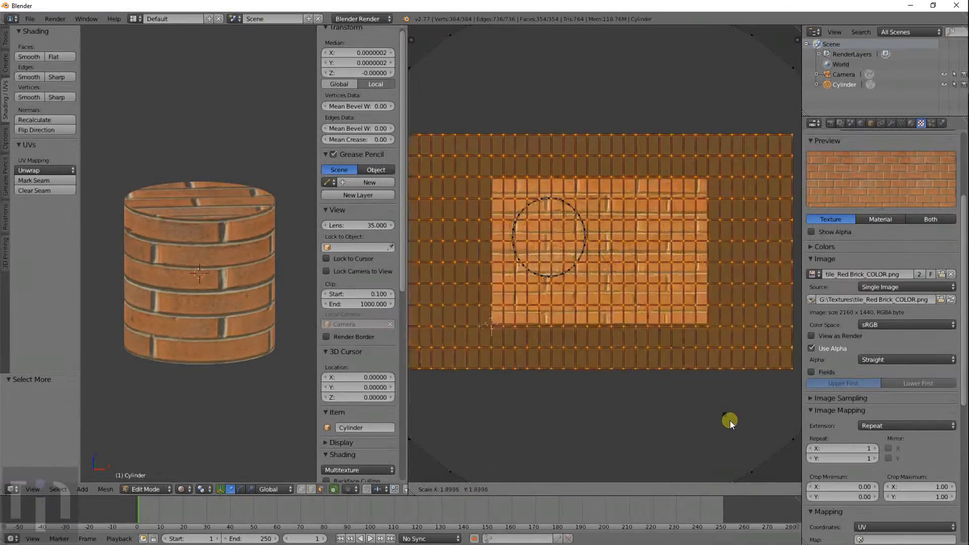
click(774, 59)
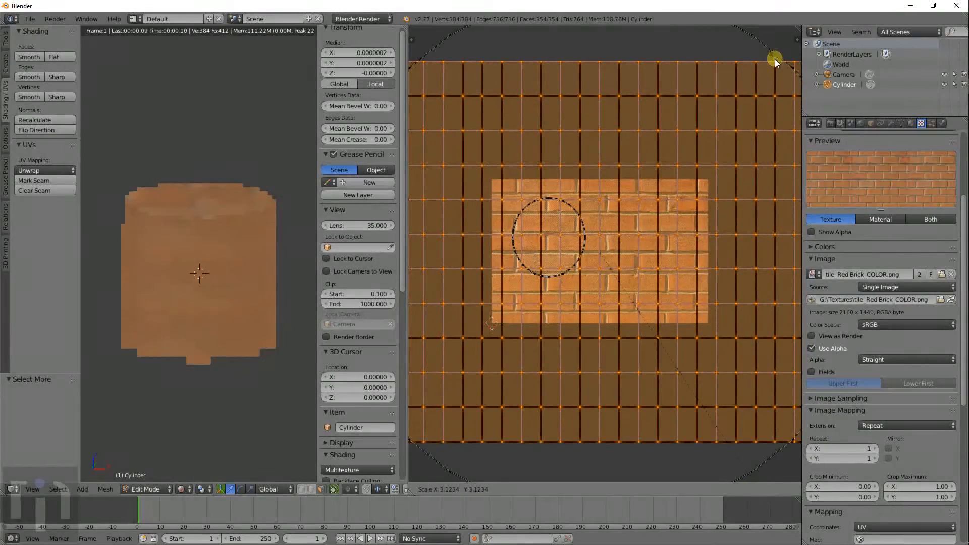
key(s)
key(y)
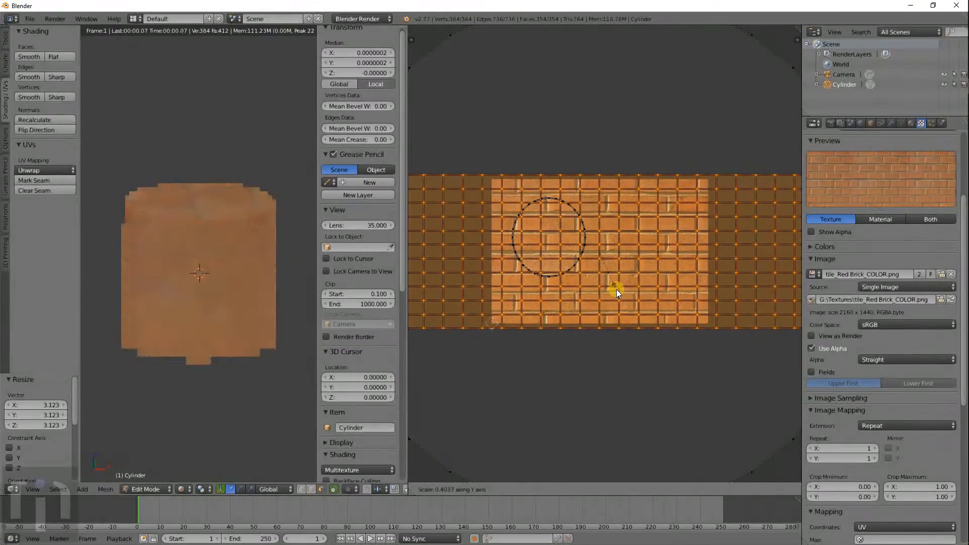
click(616, 289)
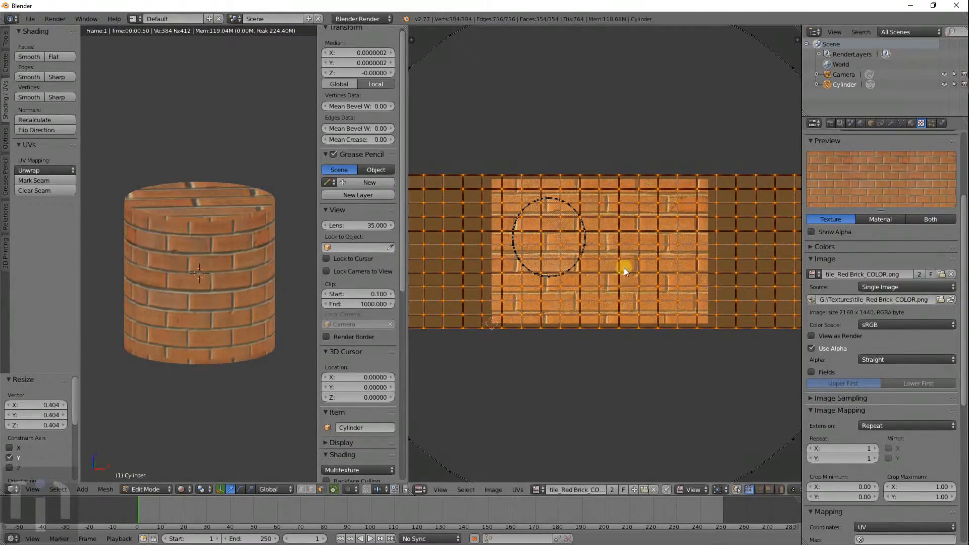
- Orbit around the cylinder, deselect all UVs and select the cap's UV circle
scroll(216, 300, down, 2)
middle_drag(216, 300, 130, 303)
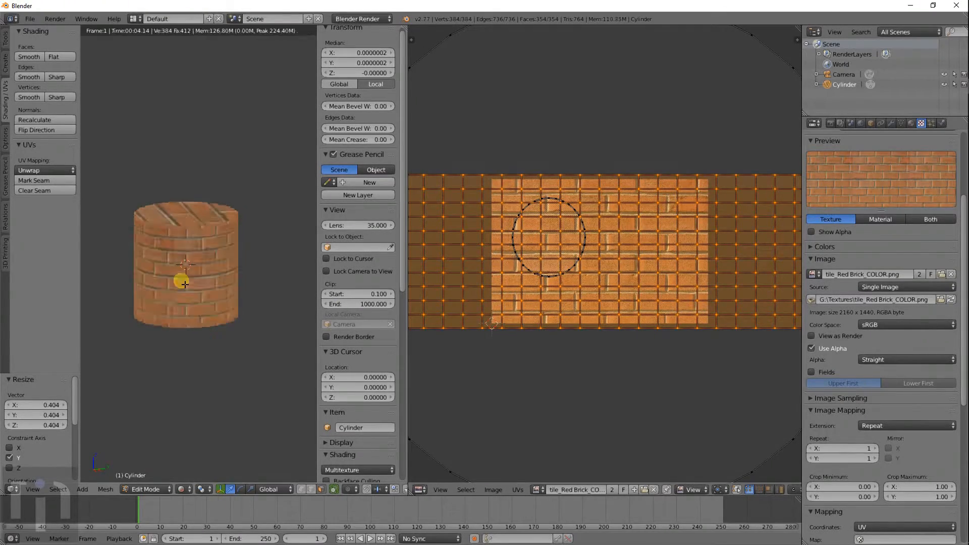
scroll(187, 282, up, 5)
key(a)
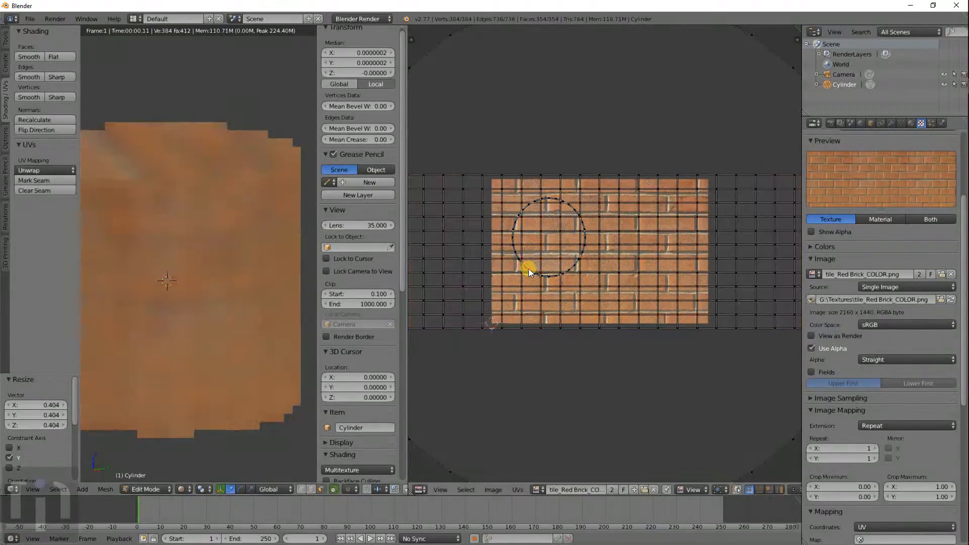
key(ctrl+KP_Add)
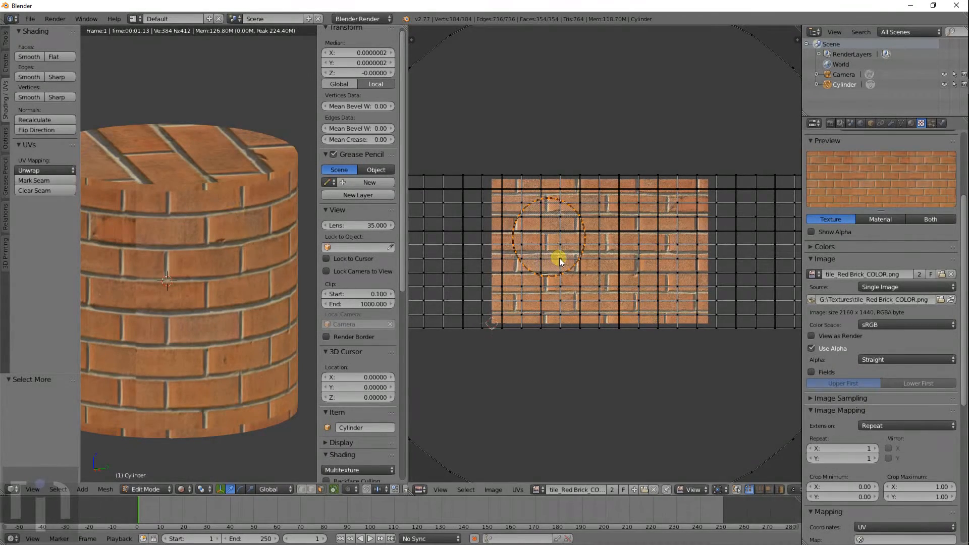
- Move the cap UV circle right of centre and scale it to 1.854, checking the cylinder top
key(g)
click(609, 278)
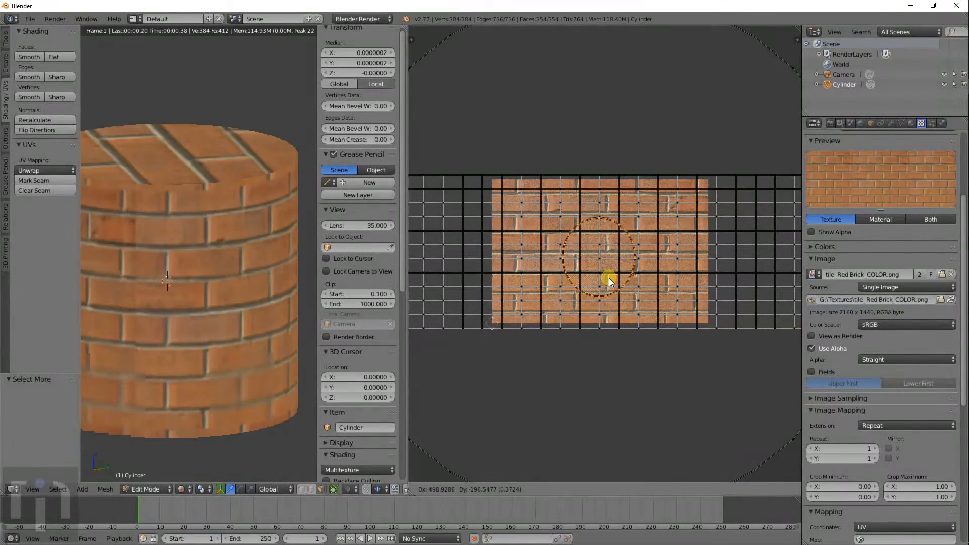
key(s)
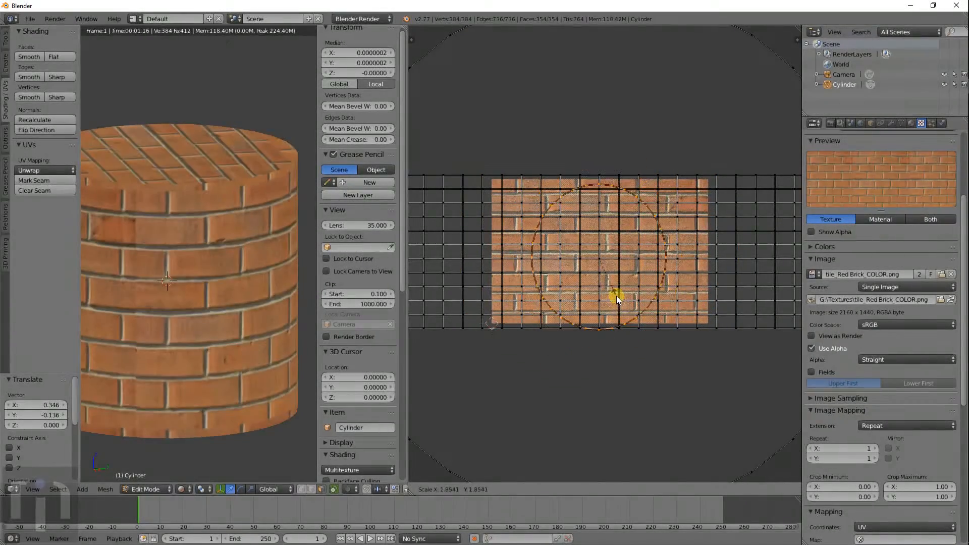
click(616, 297)
click(616, 296)
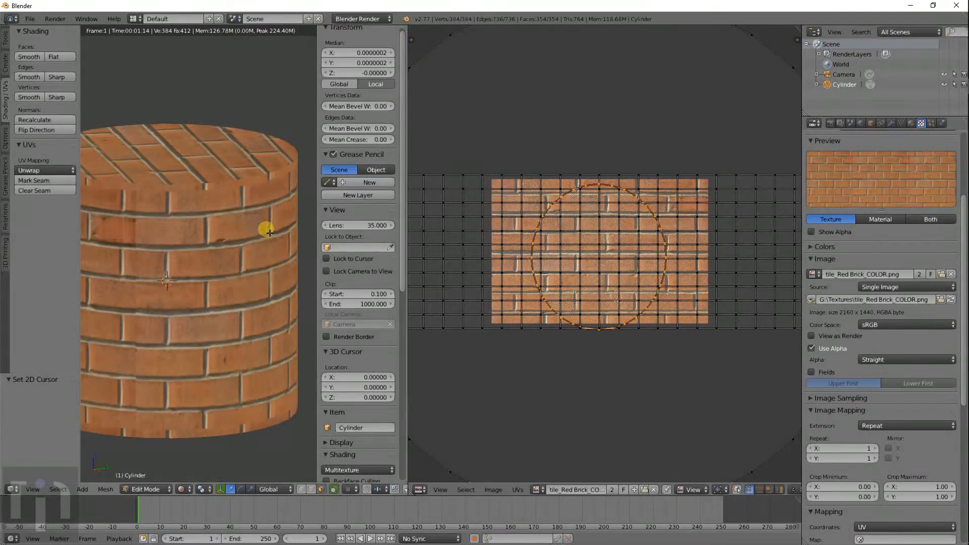
middle_drag(270, 233, 106, 267)
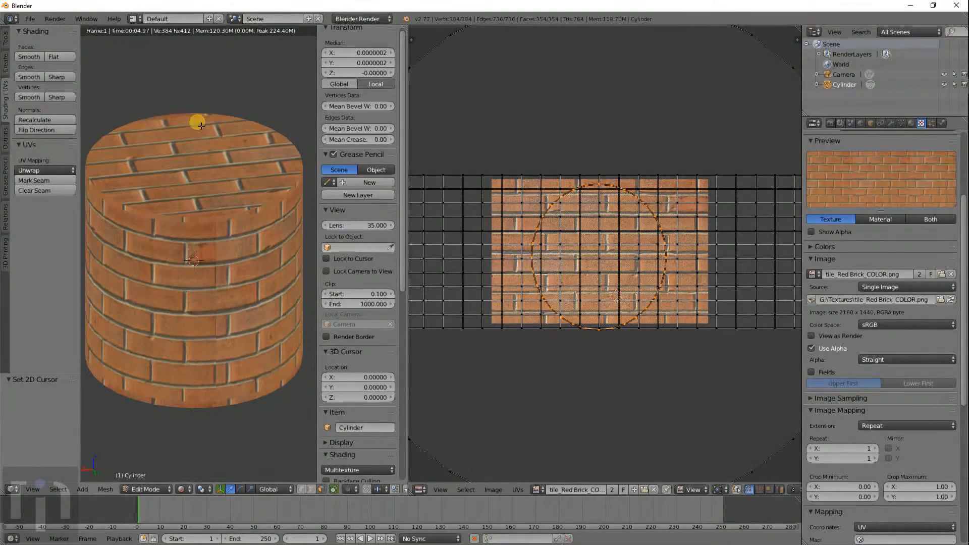
click(31, 20)
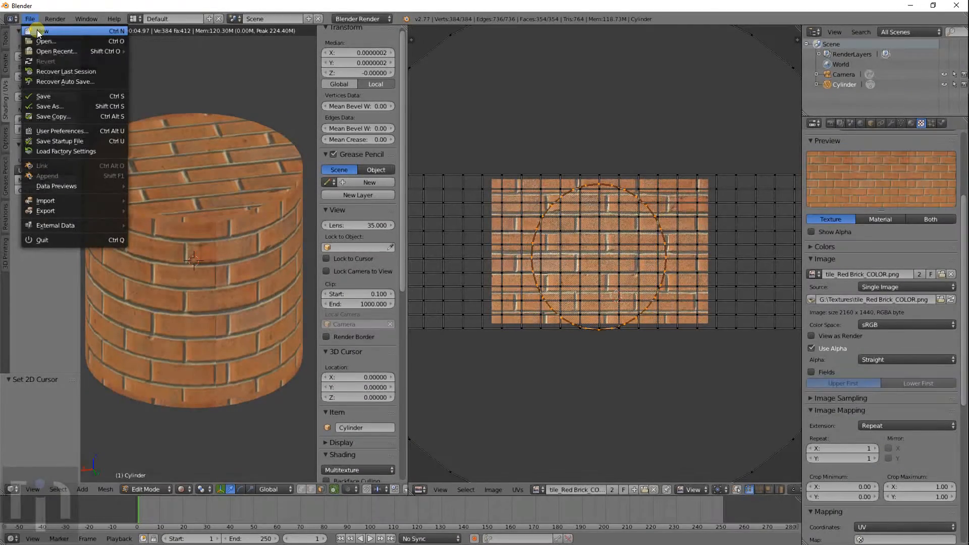
- Start a fresh scene, add an Ico Sphere, view it in Front Ortho and split the viewport in two
click(37, 29)
click(63, 48)
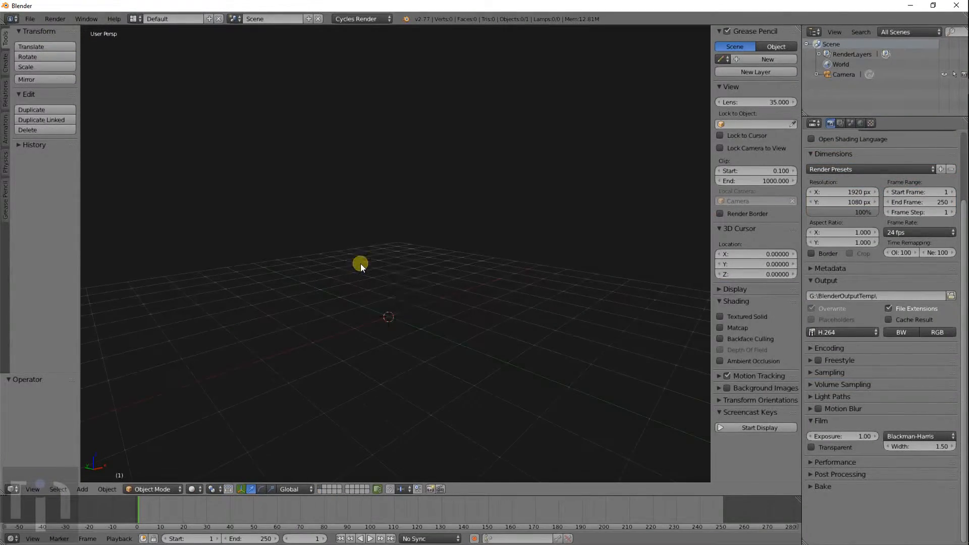
key(shift+a)
mouse_move(429, 310)
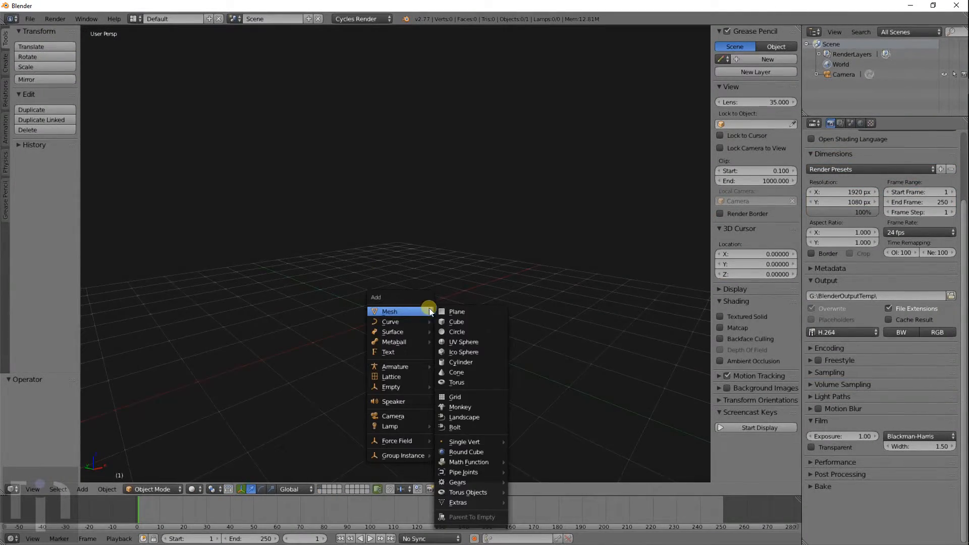
click(465, 354)
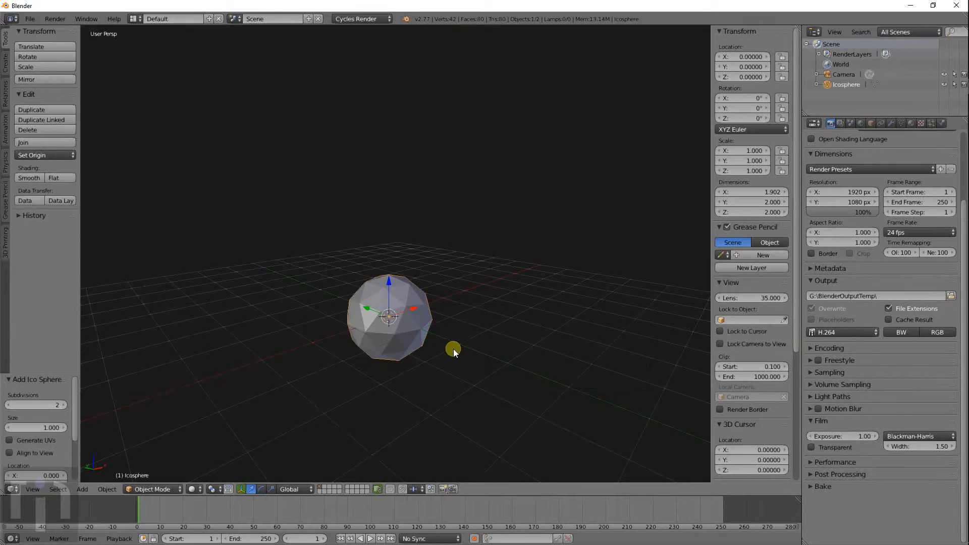
key(KP_1)
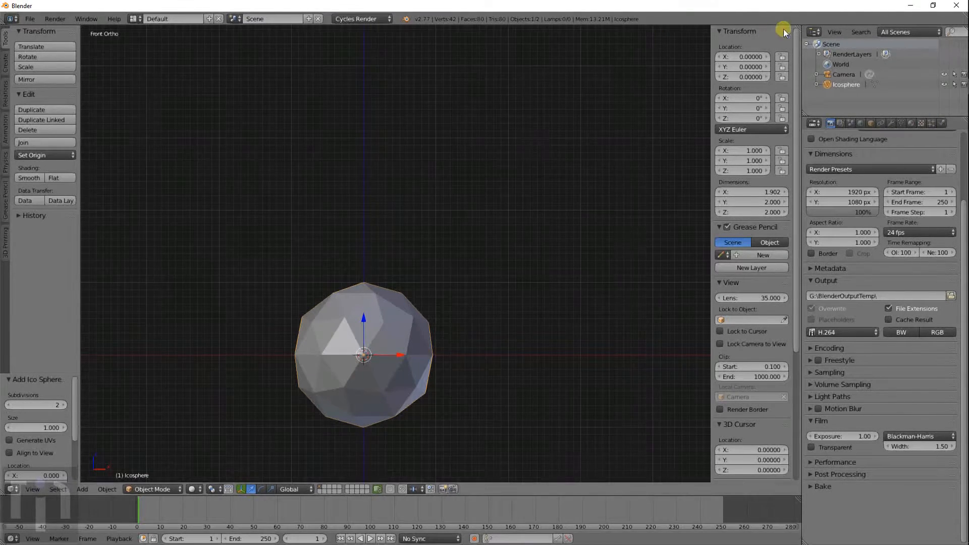
drag(794, 25, 405, 82)
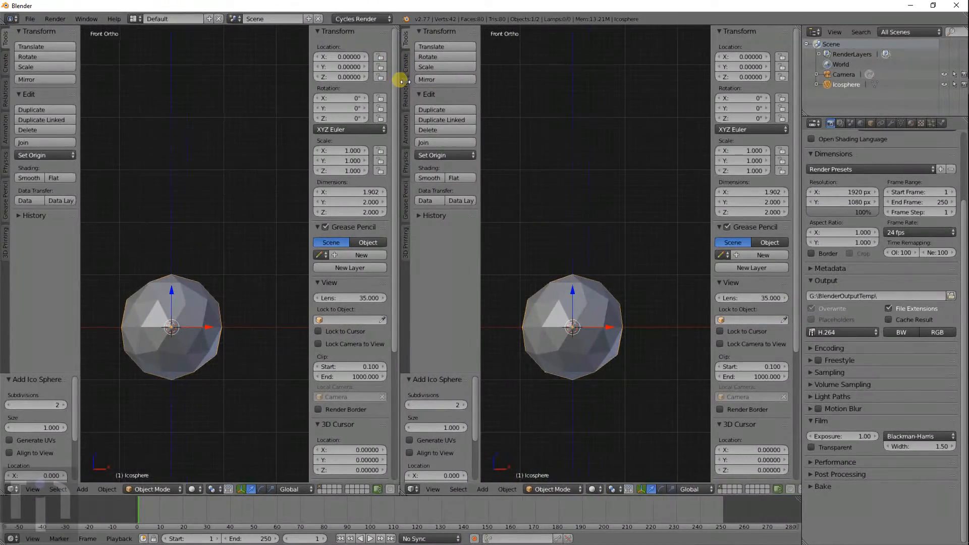
- Hide the second view's side panels and turn it into a UV/Image Editor
key(t)
key(n)
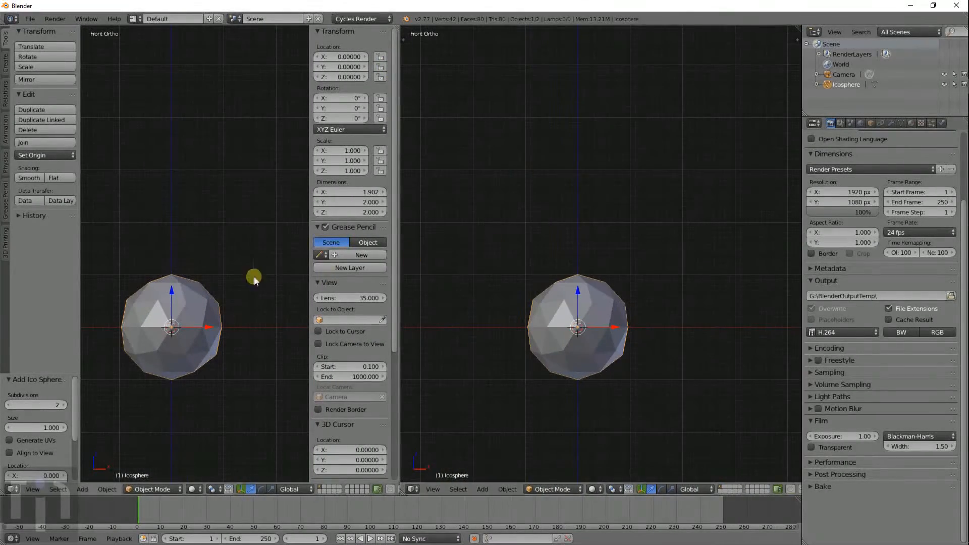
click(411, 489)
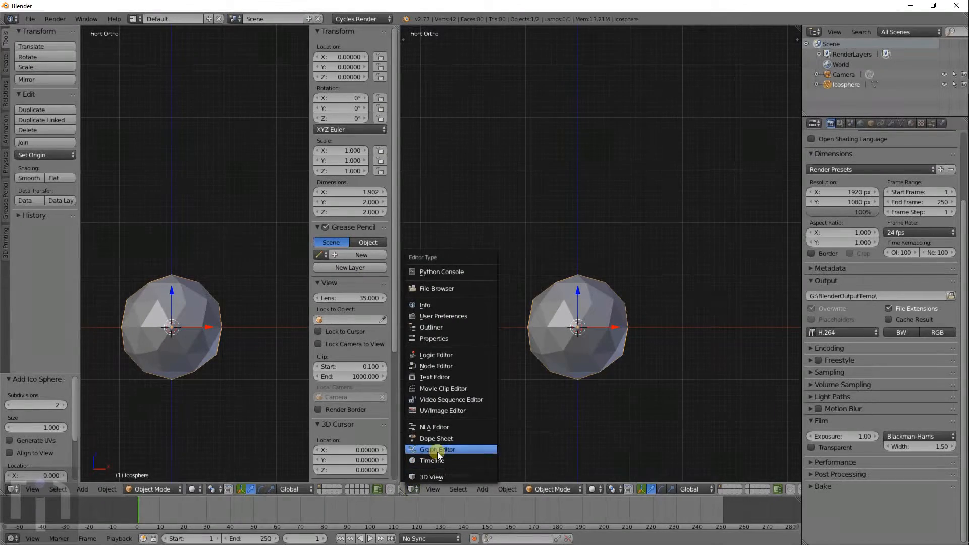
click(443, 411)
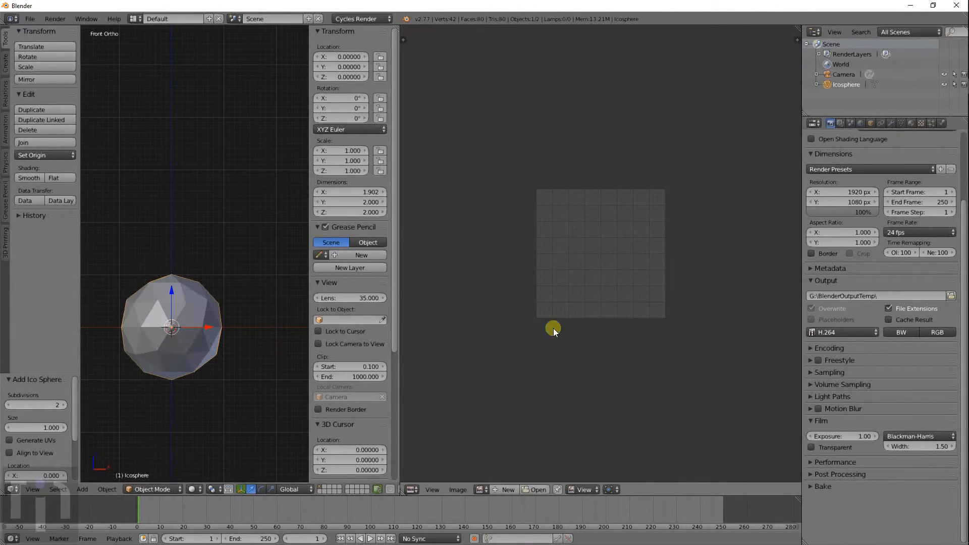
- Switch the render engine to Blender Render and enable World Environment Lighting
key(g)
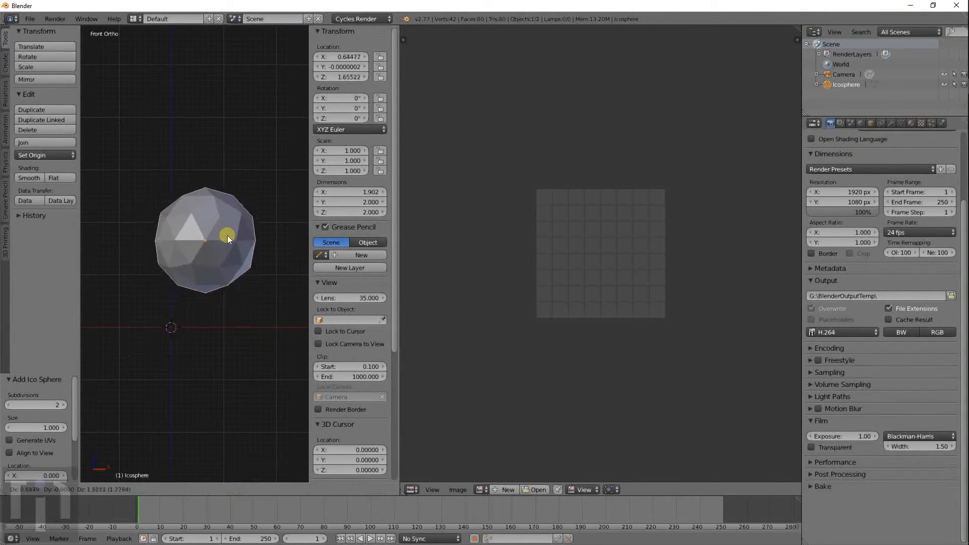
right_click(194, 309)
shift+middle_drag(240, 288, 263, 198)
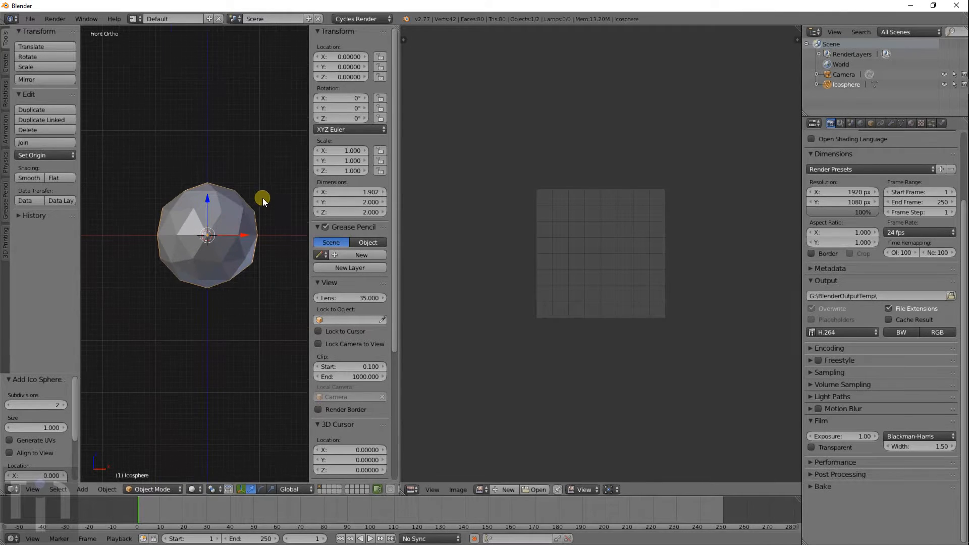
click(860, 123)
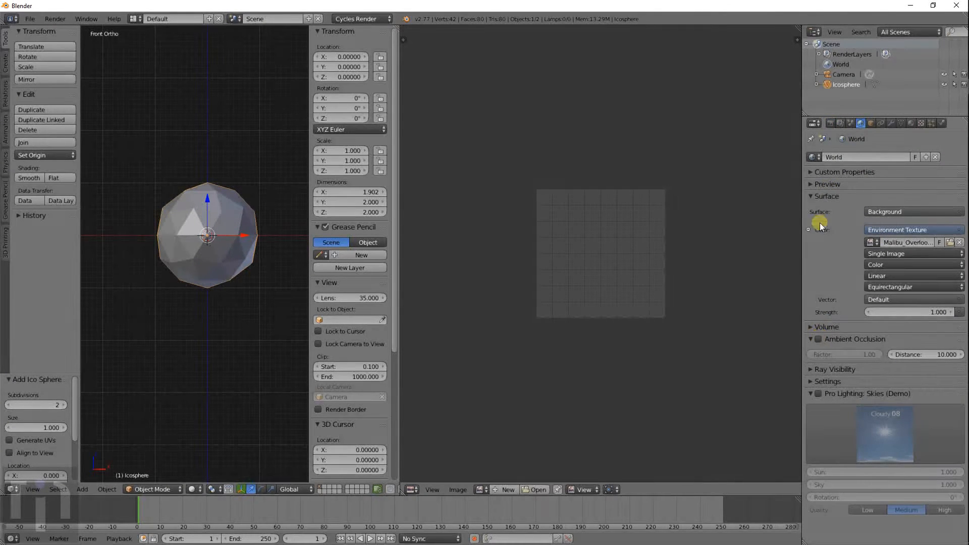
click(356, 19)
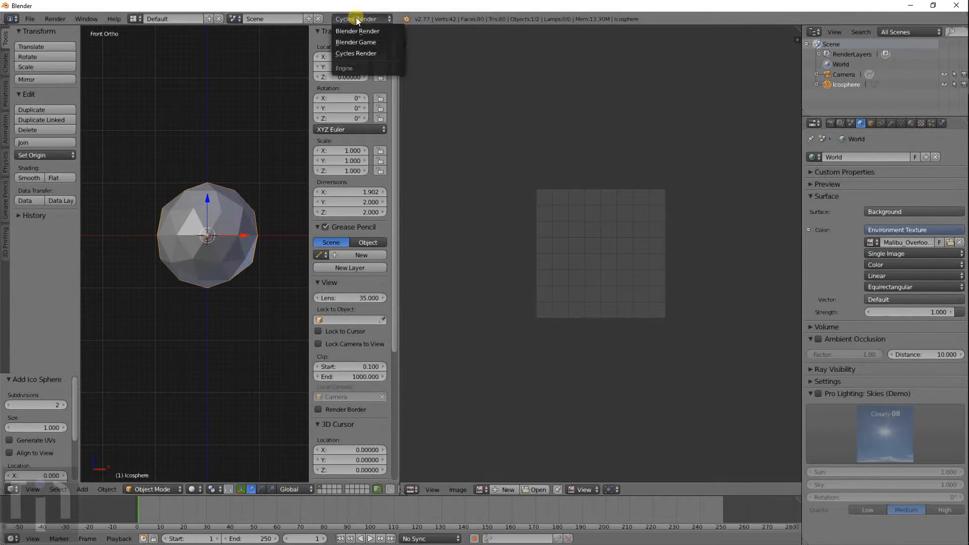
click(356, 31)
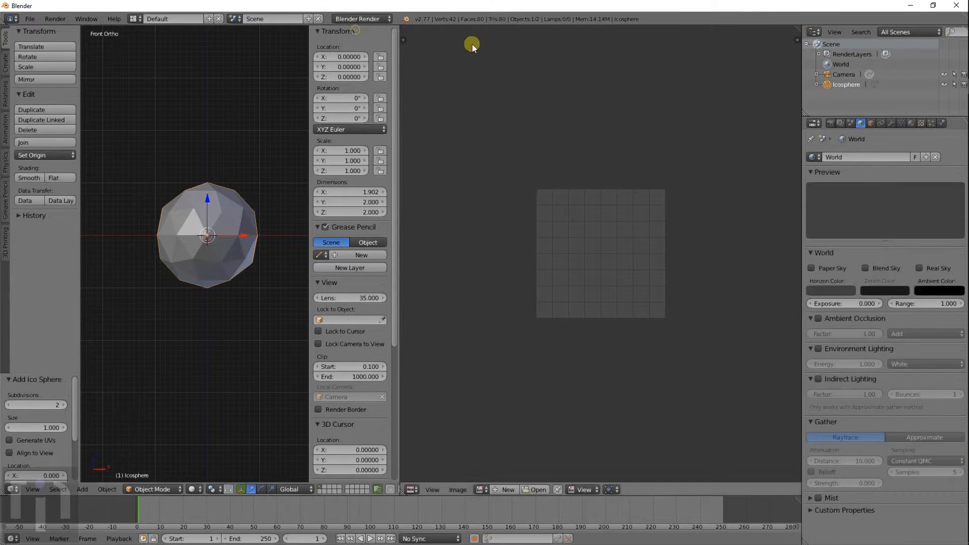
click(818, 349)
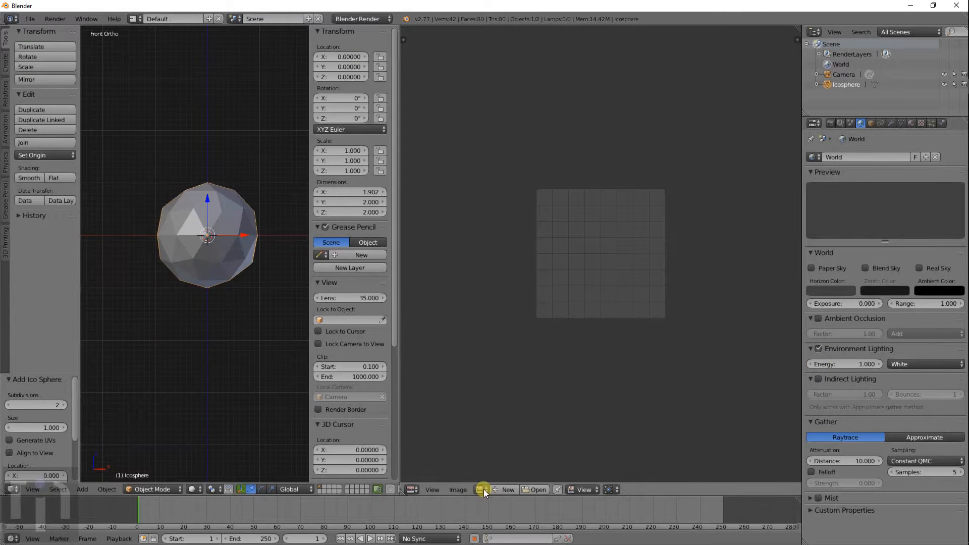
- Create a new material and a new image texture for the icosphere
click(911, 125)
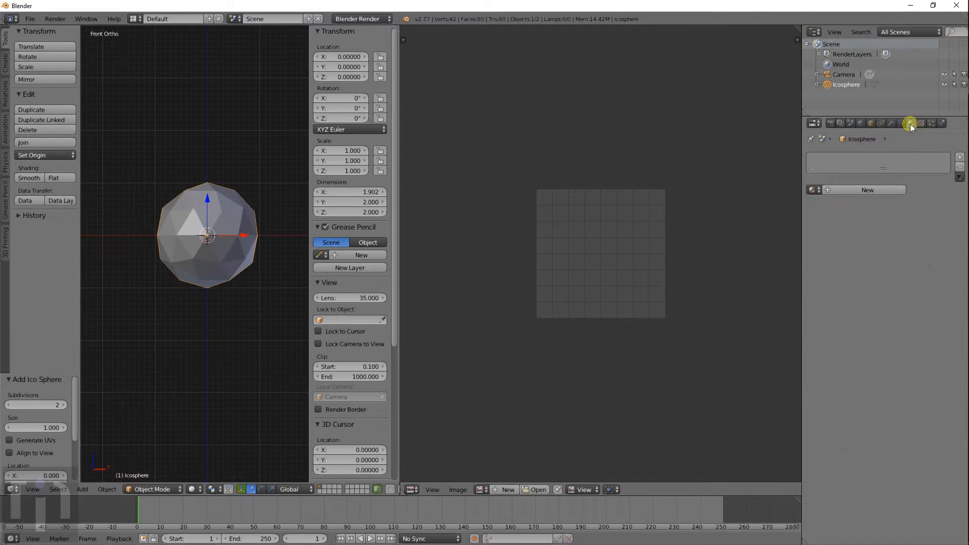
click(838, 189)
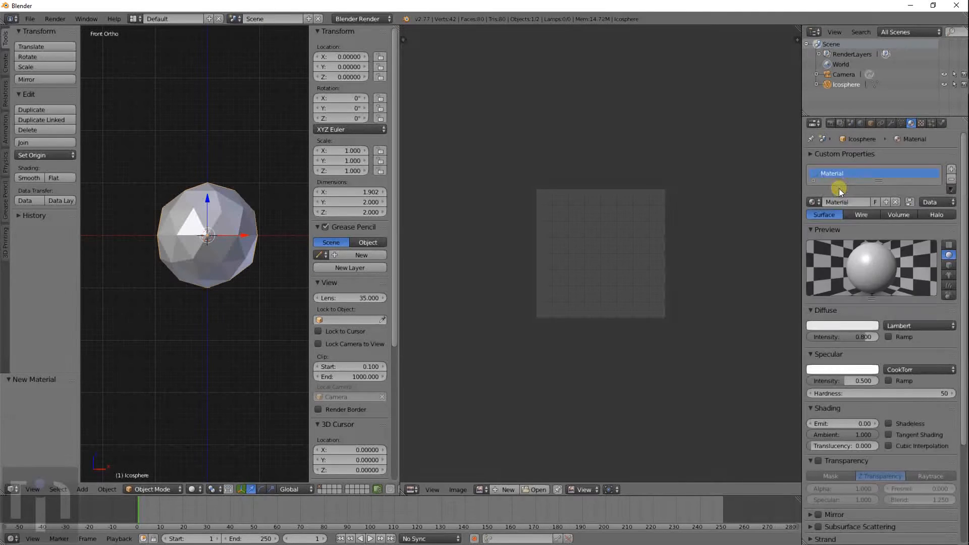
click(921, 123)
click(844, 234)
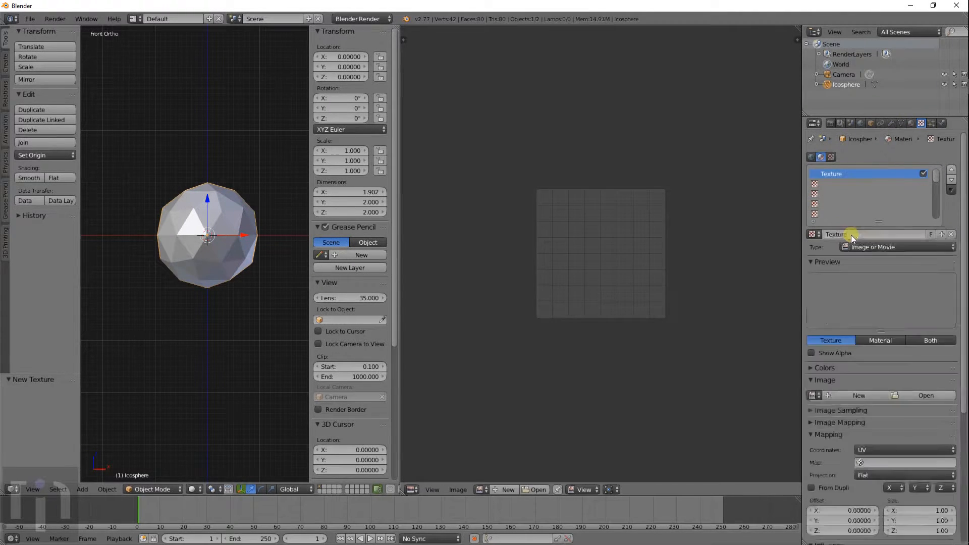
- Load Grass0035_2_S.jpg from the Textures folder as the texture image
click(910, 396)
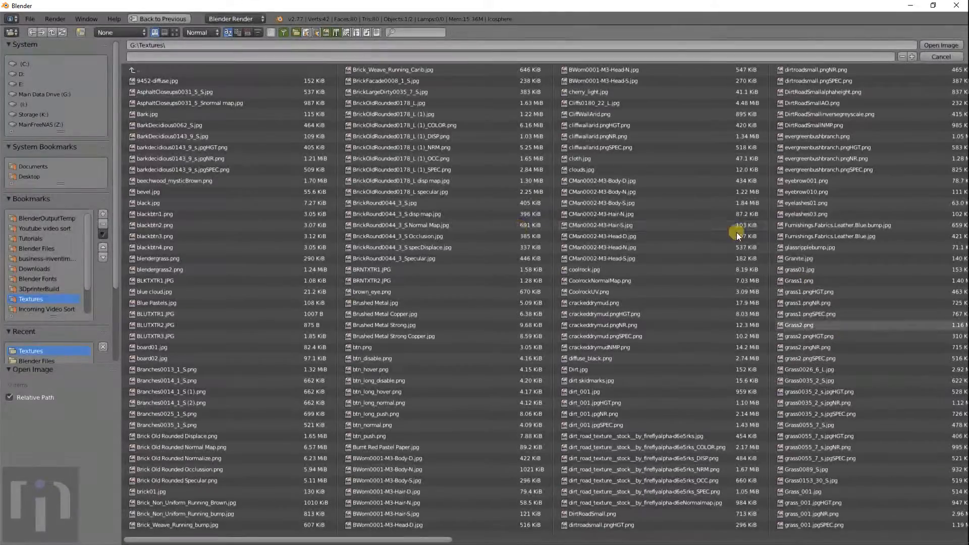
click(176, 33)
scroll(603, 296, down, 3)
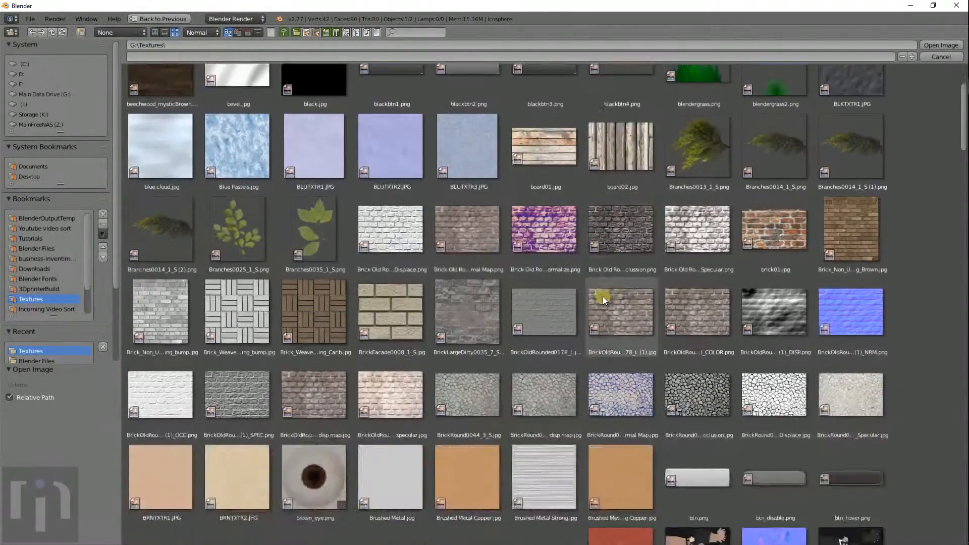
scroll(602, 296, down, 5)
scroll(603, 317, down, 15)
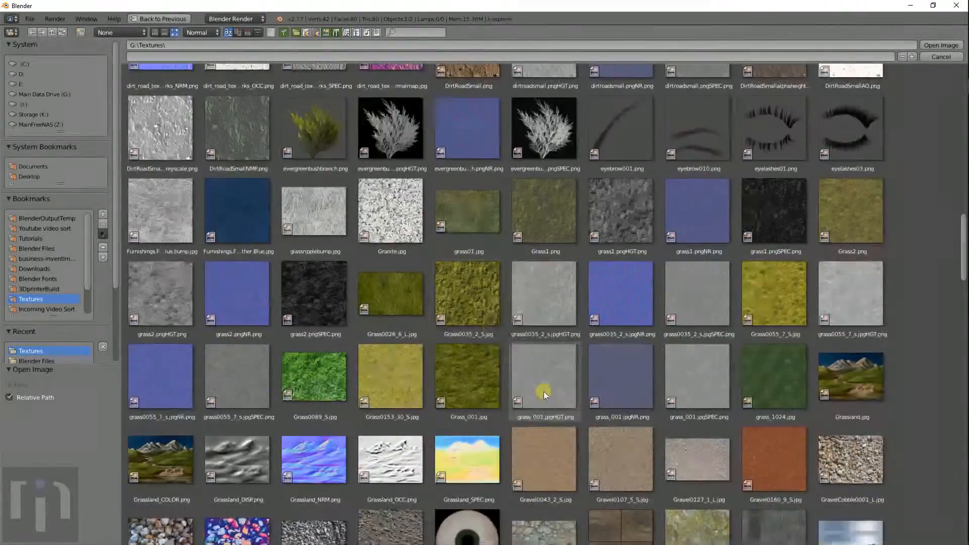
click(485, 310)
double_click(473, 295)
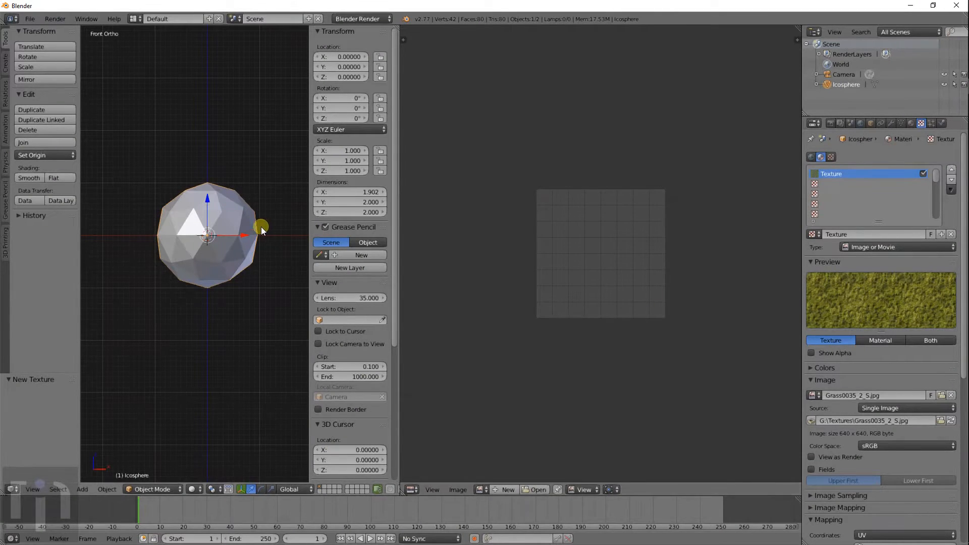
- Pan around the icosphere and enter Edit Mode with all faces selected
scroll(214, 241, up, 4)
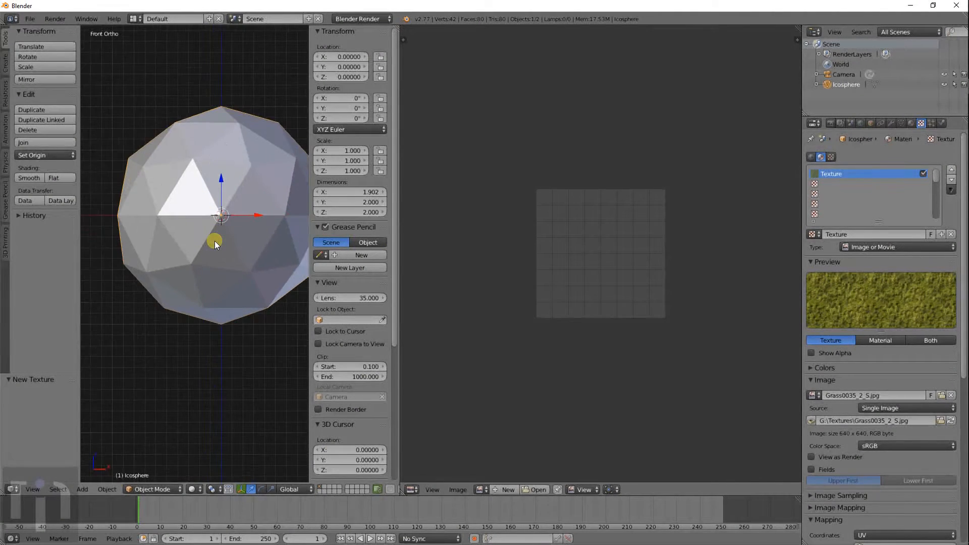
scroll(214, 242, down, 4)
shift+middle_drag(218, 245, 208, 282)
scroll(212, 272, up, 6)
scroll(212, 272, down, 3)
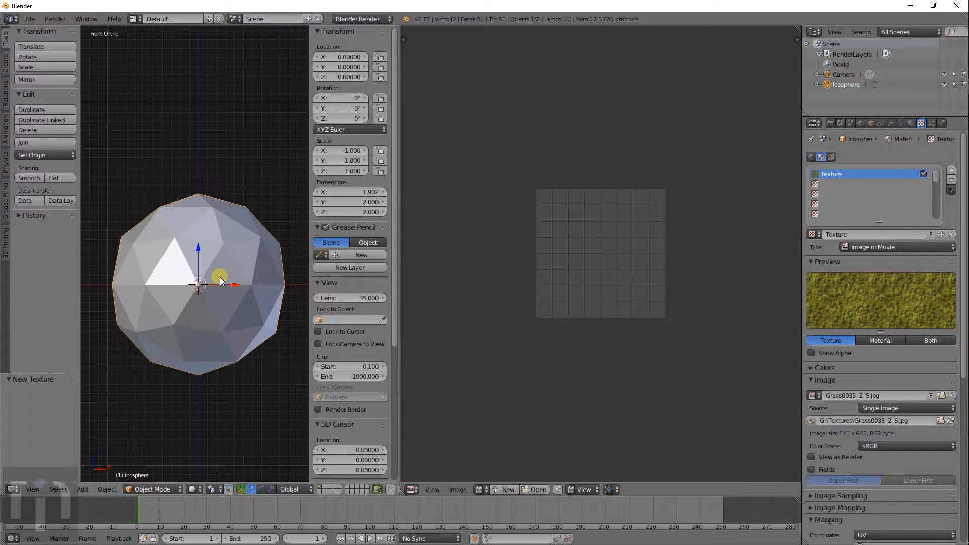
key(Tab)
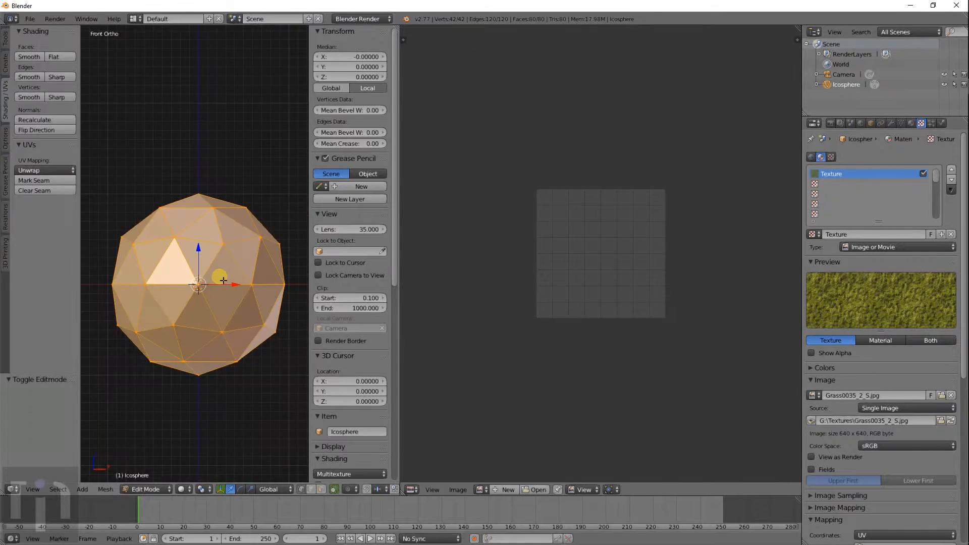
- Try a Sphere Projection unwrap on the icosphere, then undo it
click(44, 170)
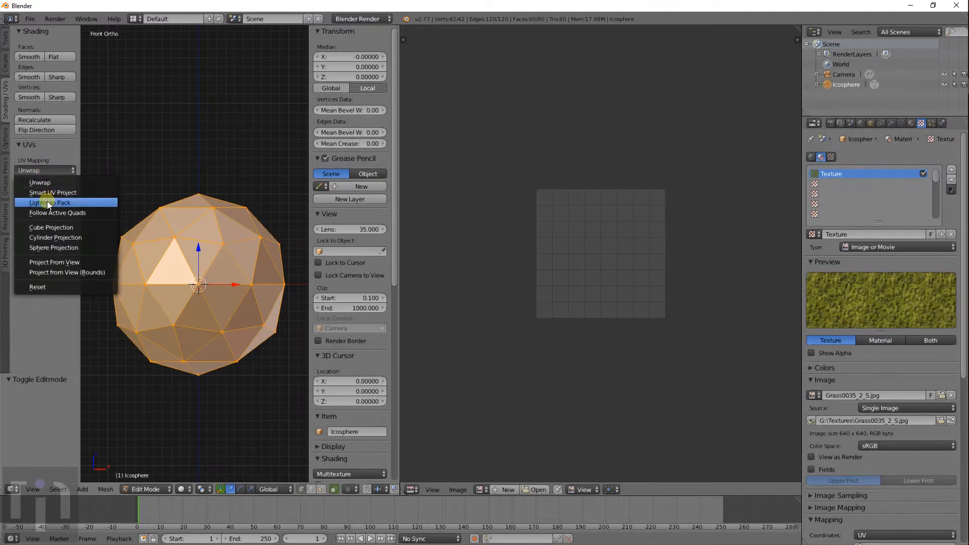
click(67, 248)
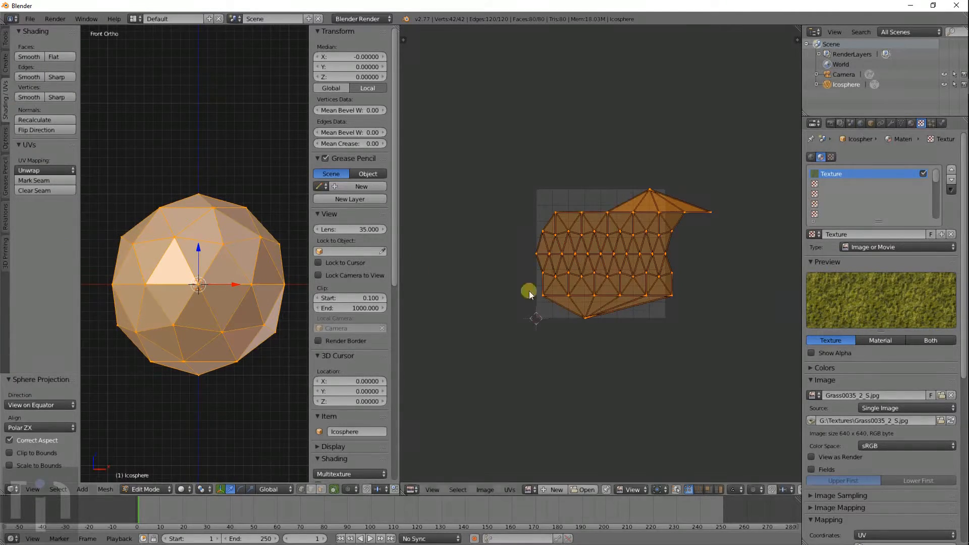
scroll(662, 211, up, 4)
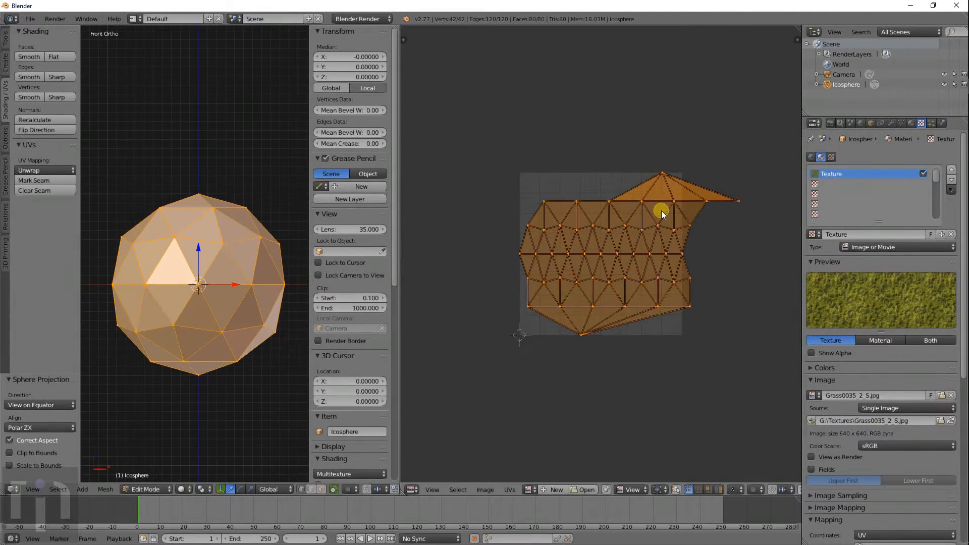
scroll(647, 234, down, 2)
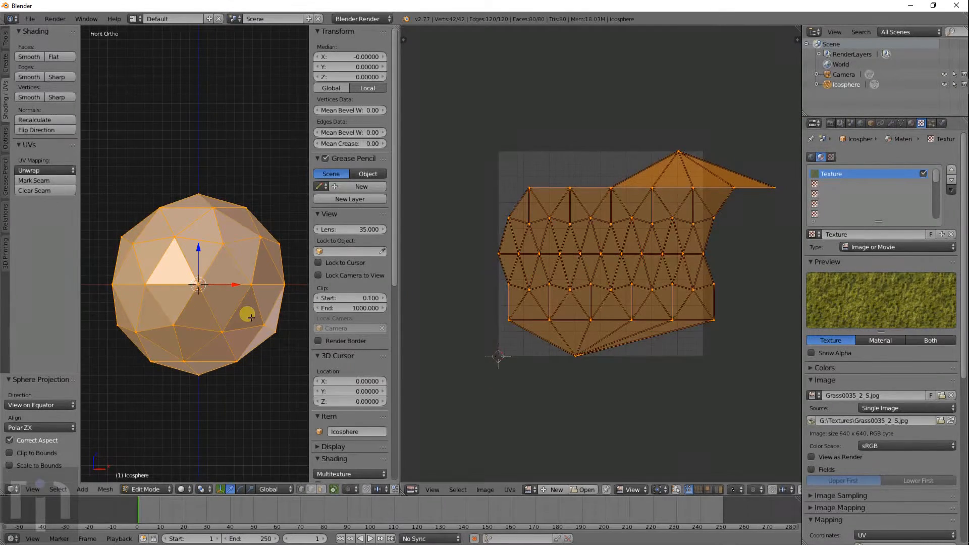
key(ctrl+z)
- In wireframe, brush-select a group of faces and switch to face select mode
key(z)
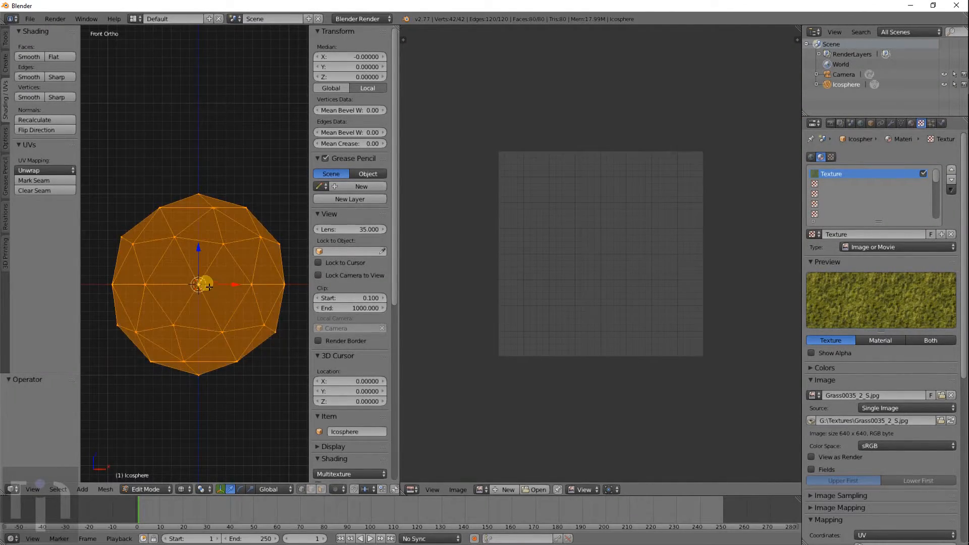
key(a)
key(c)
mouse_move(154, 273)
mouse_down()
mouse_move(181, 273)
mouse_move(148, 261)
mouse_move(206, 261)
mouse_move(153, 272)
mouse_move(167, 308)
mouse_move(221, 302)
mouse_move(253, 281)
mouse_move(195, 270)
mouse_move(241, 272)
mouse_up()
right_click(205, 262)
click(320, 489)
key(a)
key(c)
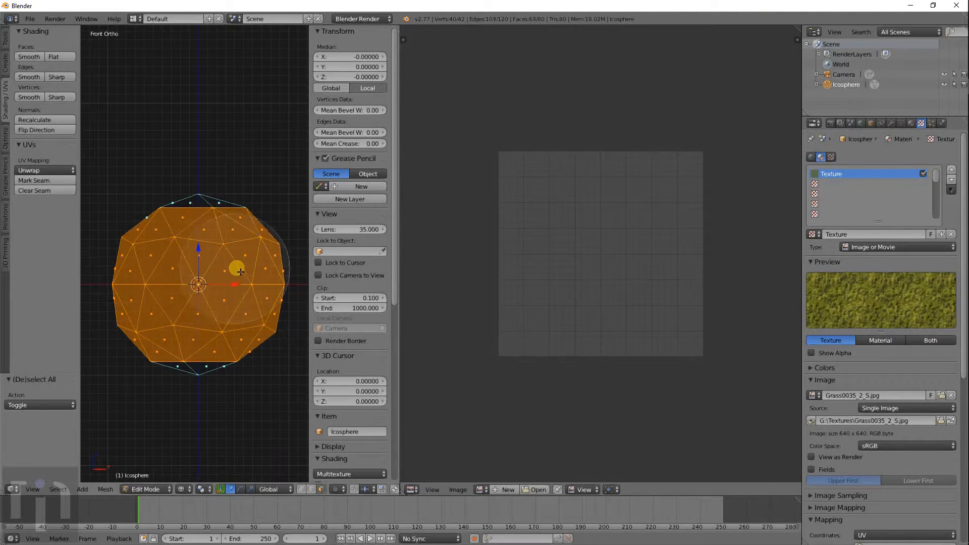
key(Escape)
- Return to solid shading and add the dark face to the selection
mouse_move(235, 272)
middle_down()
mouse_move(244, 304)
mouse_move(291, 345)
mouse_move(92, 382)
middle_up()
key(z)
scroll(238, 343, up, 5)
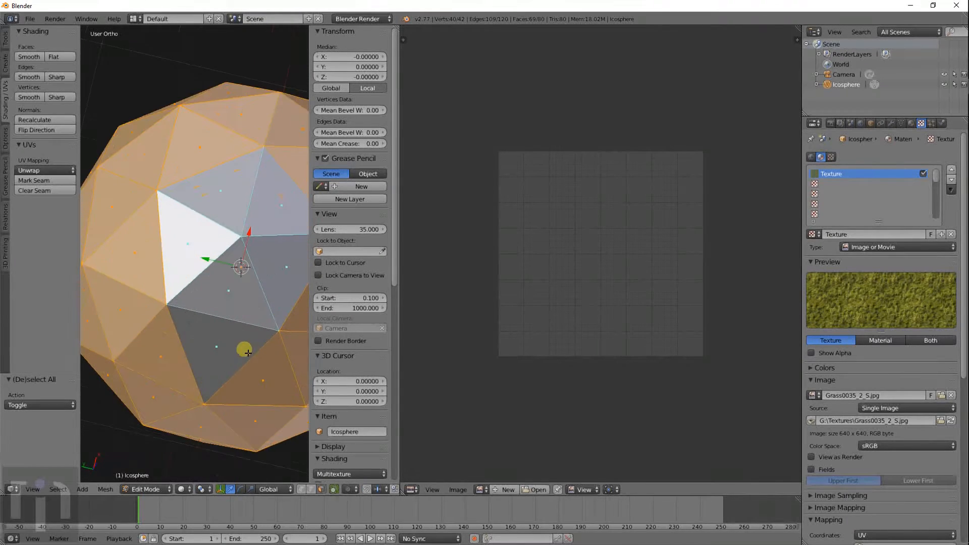
key(c)
drag(206, 356, 227, 376)
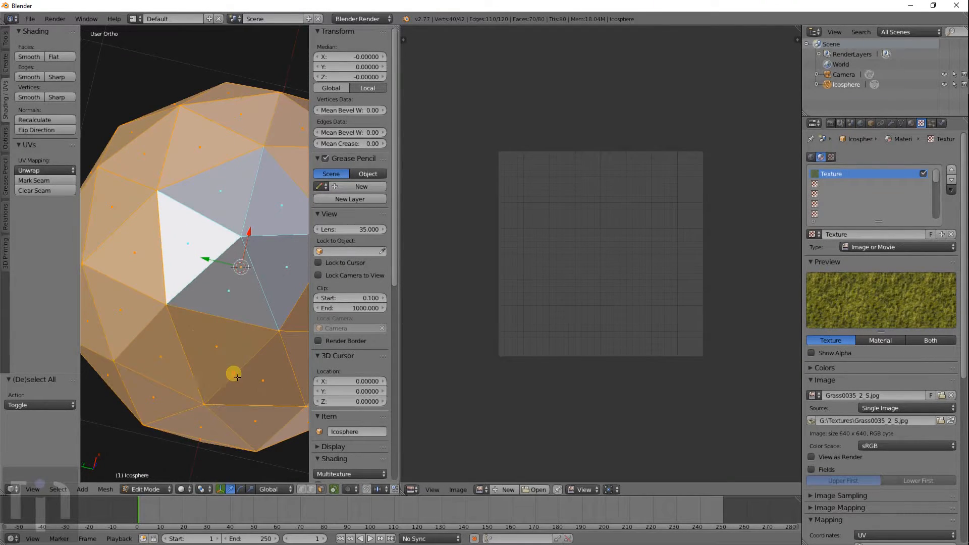
scroll(235, 374, down, 5)
middle_drag(227, 363, 215, 251)
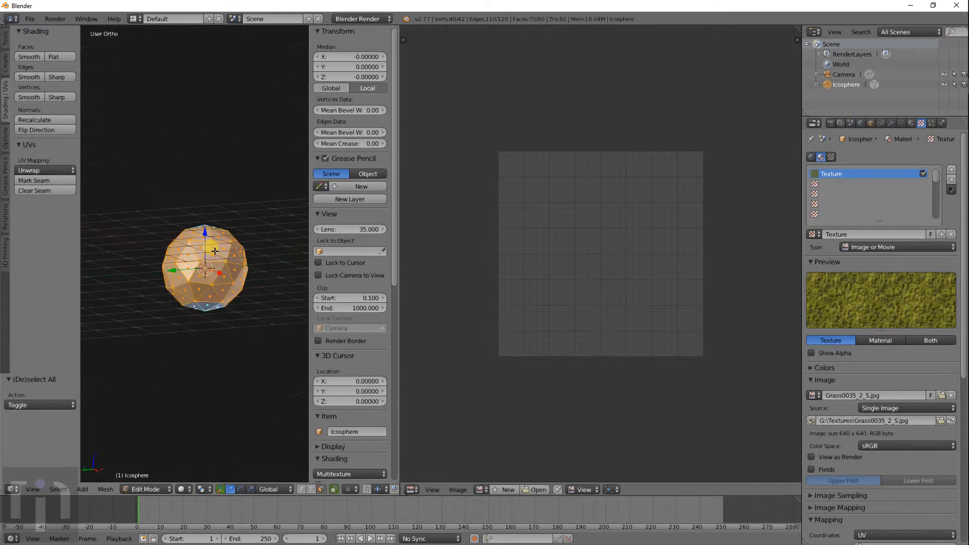
- From the front view, unwrap the icosphere with Sphere Projection
key(KP_1)
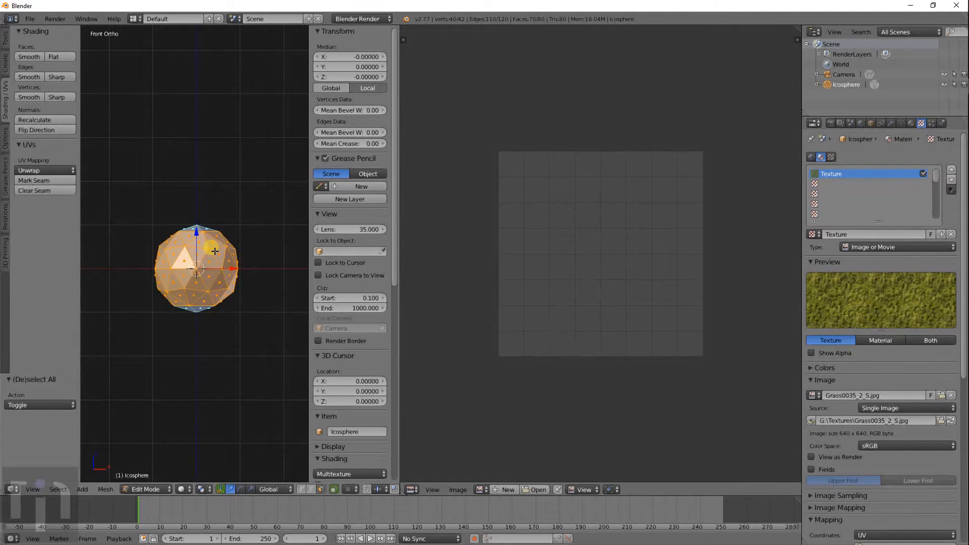
scroll(215, 252, up, 8)
scroll(214, 251, down, 4)
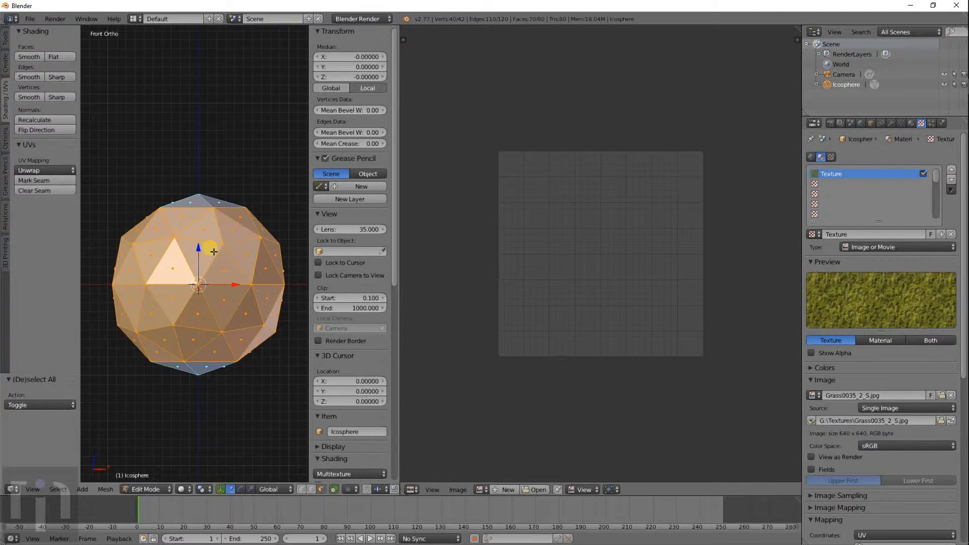
click(44, 169)
click(61, 248)
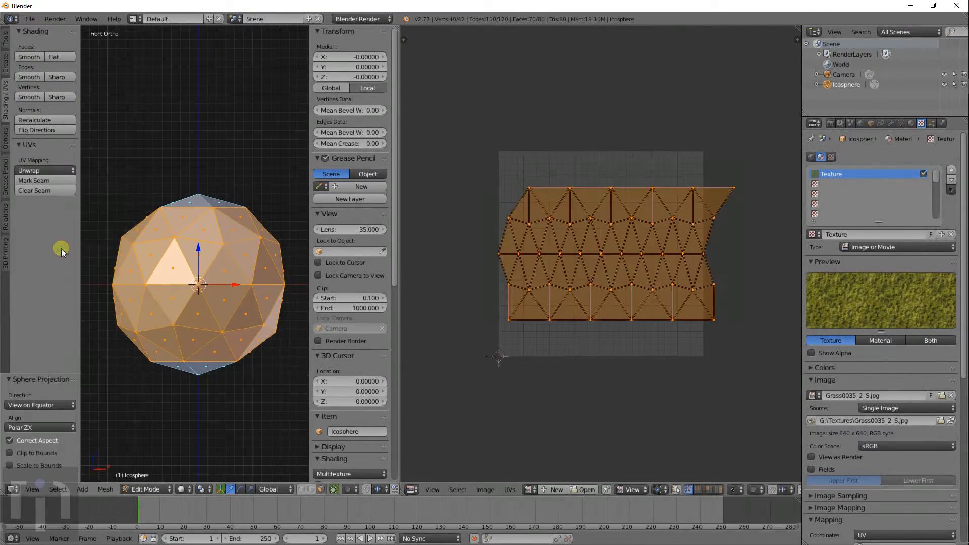
scroll(693, 223, up, 1)
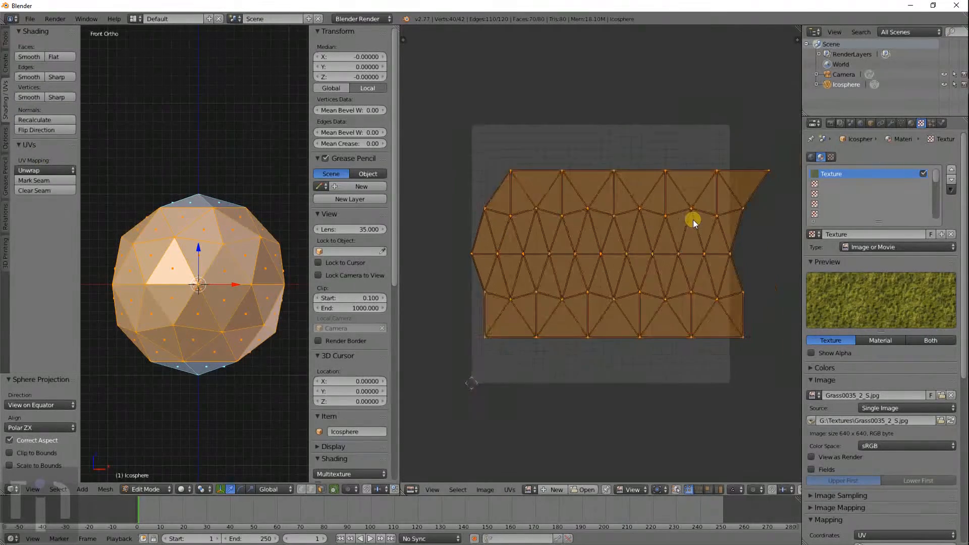
- Show Grass0035_2_S.jpg under the UVs, shift the layout sideways and preview it rendered
click(530, 489)
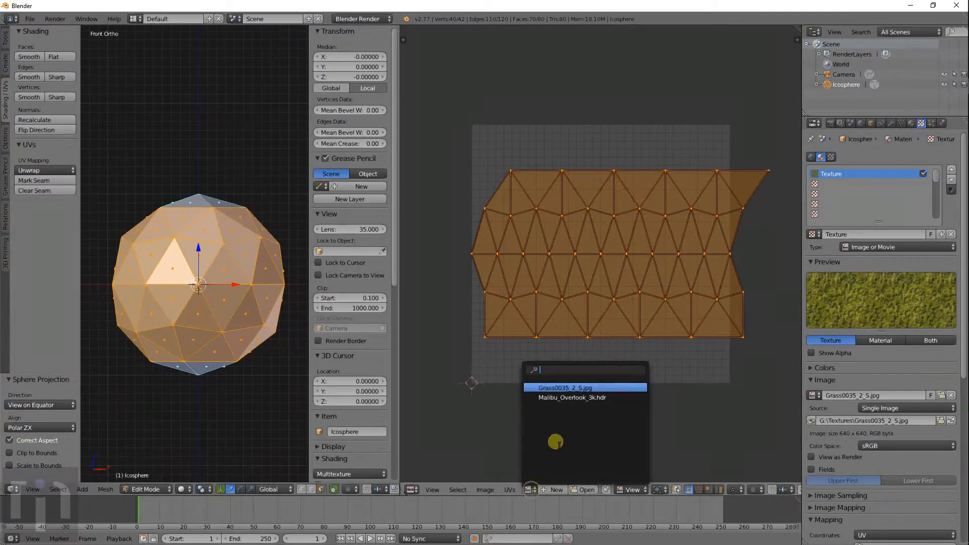
click(563, 388)
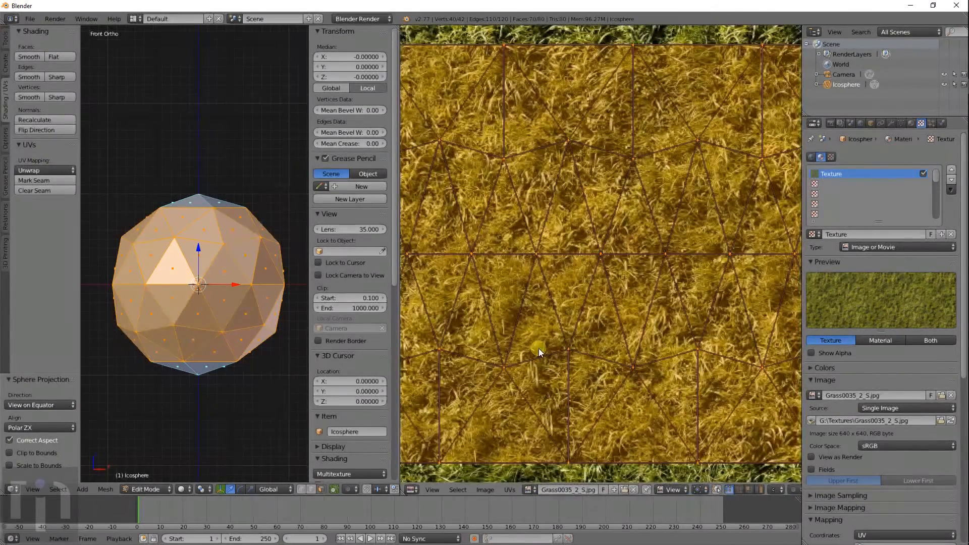
scroll(538, 348, down, 4)
key(g)
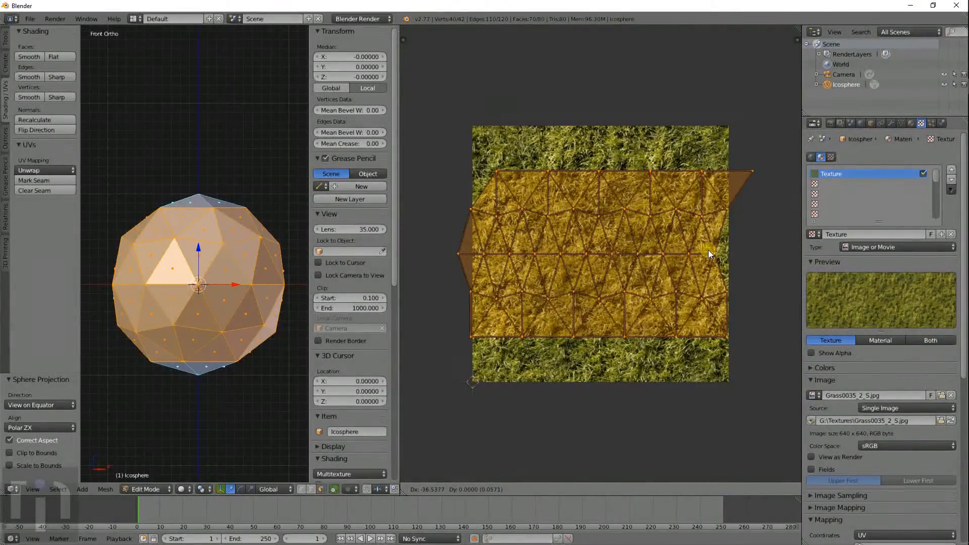
click(707, 253)
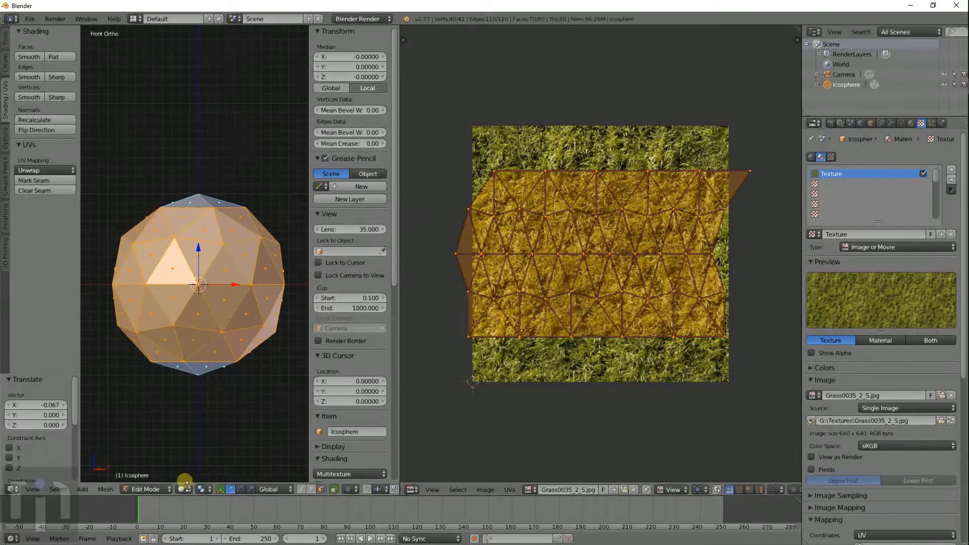
key(shift+z)
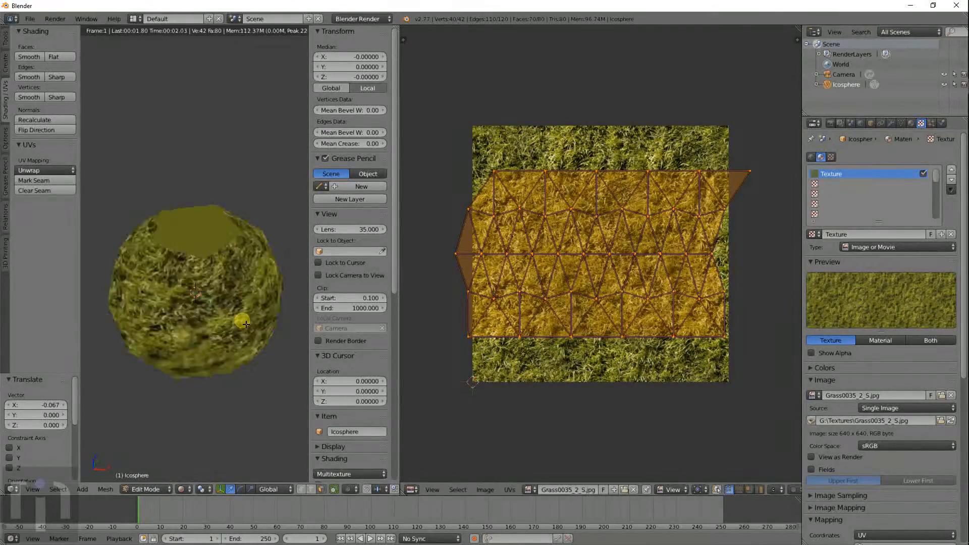
- Move the UV island again and orbit to check the sphere's top and untextured pole
scroll(238, 313, up, 6)
scroll(234, 317, down, 3)
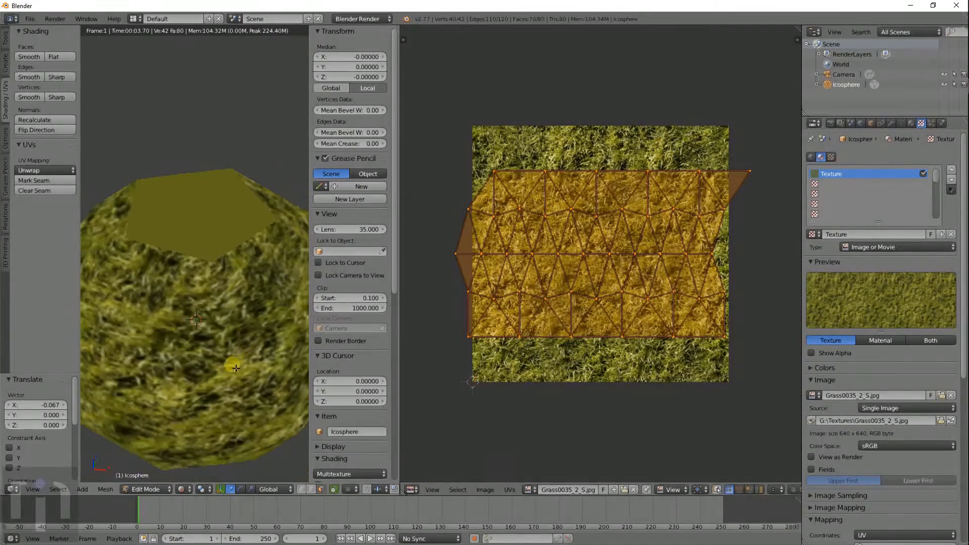
scroll(227, 338, up, 1)
middle_drag(235, 336, 253, 357)
key(g)
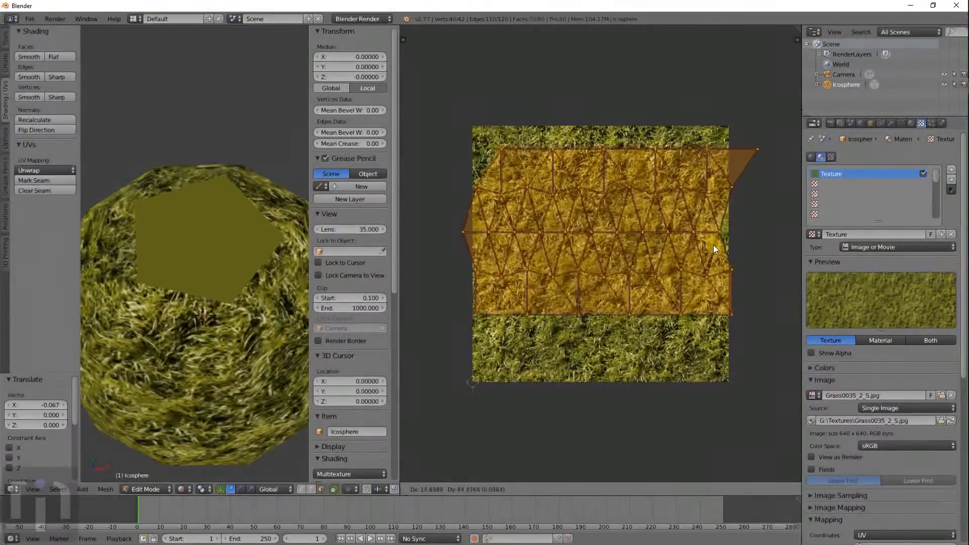
click(712, 264)
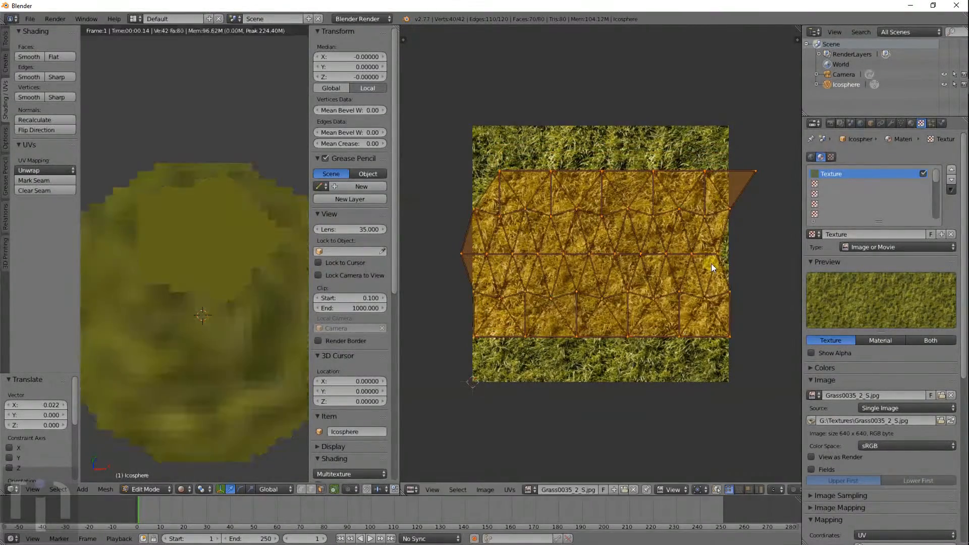
scroll(200, 300, down, 3)
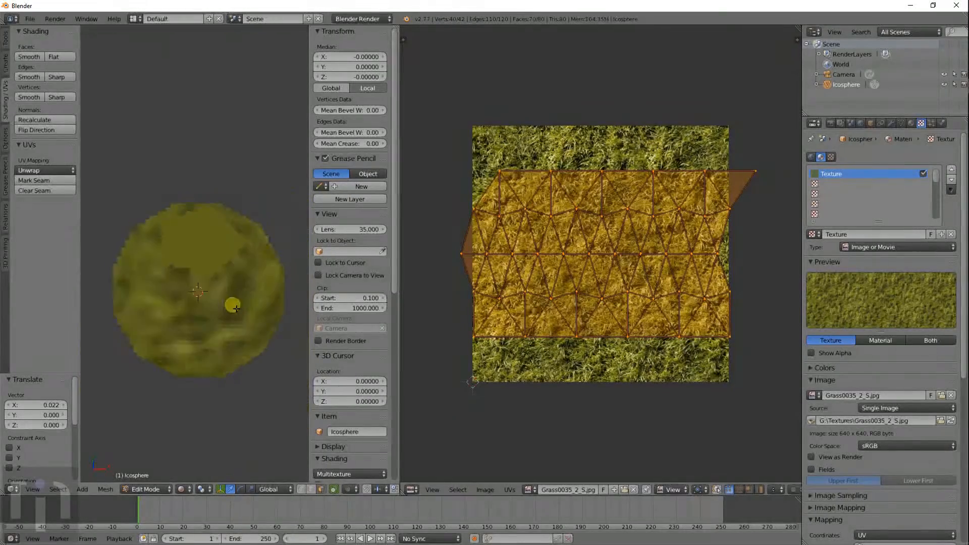
middle_drag(232, 306, 231, 277)
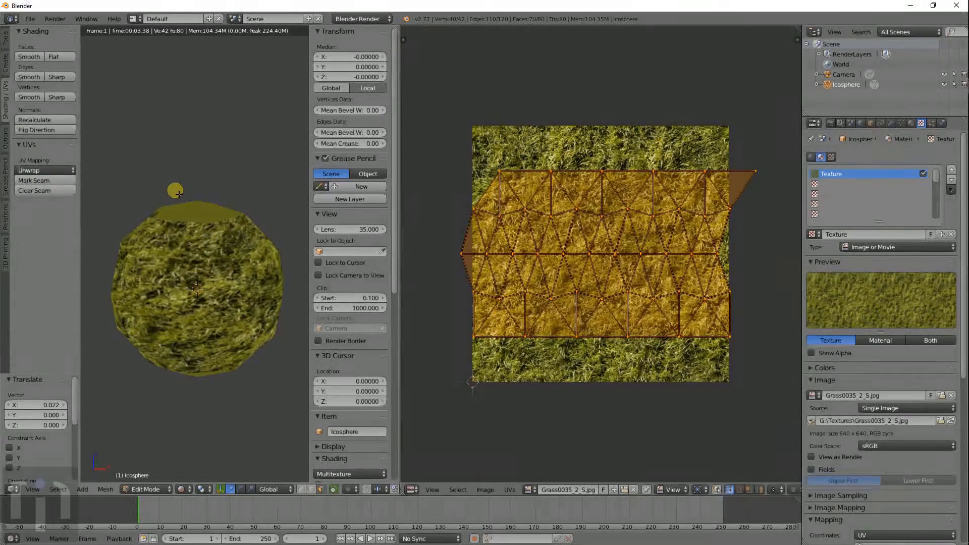
- Select all vertices and re-unwrap with Cylinder Projection (Polar ZX, radius 1.000), then inspect it
key(a)
key(a)
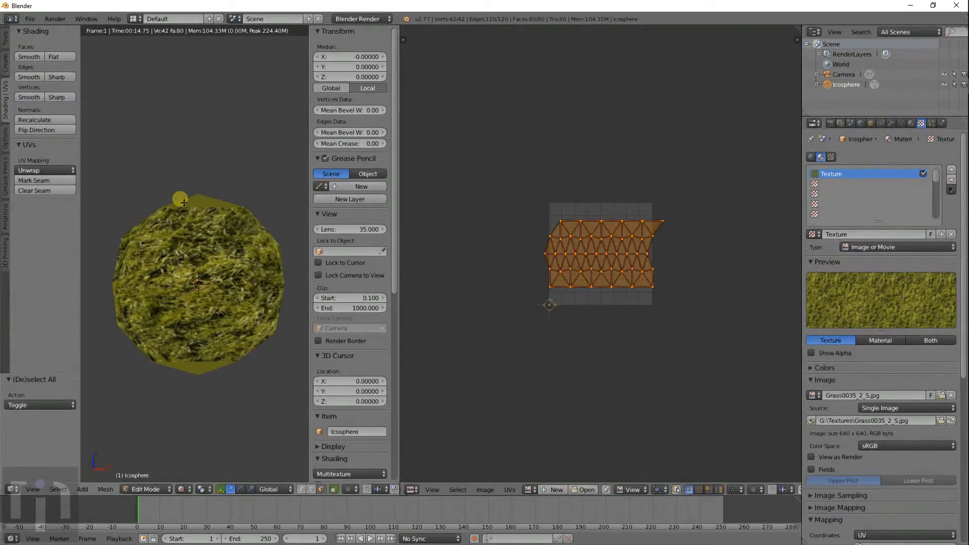
scroll(577, 281, up, 5)
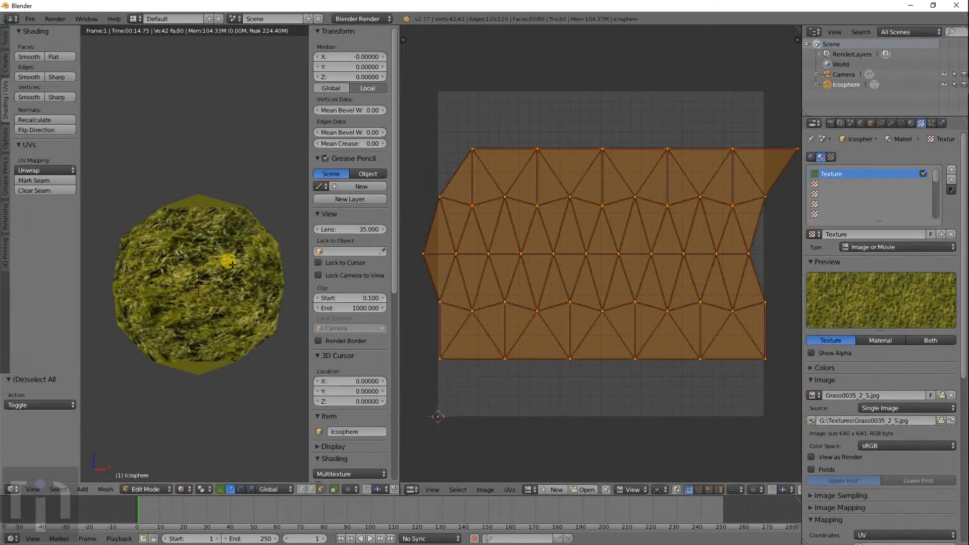
click(45, 170)
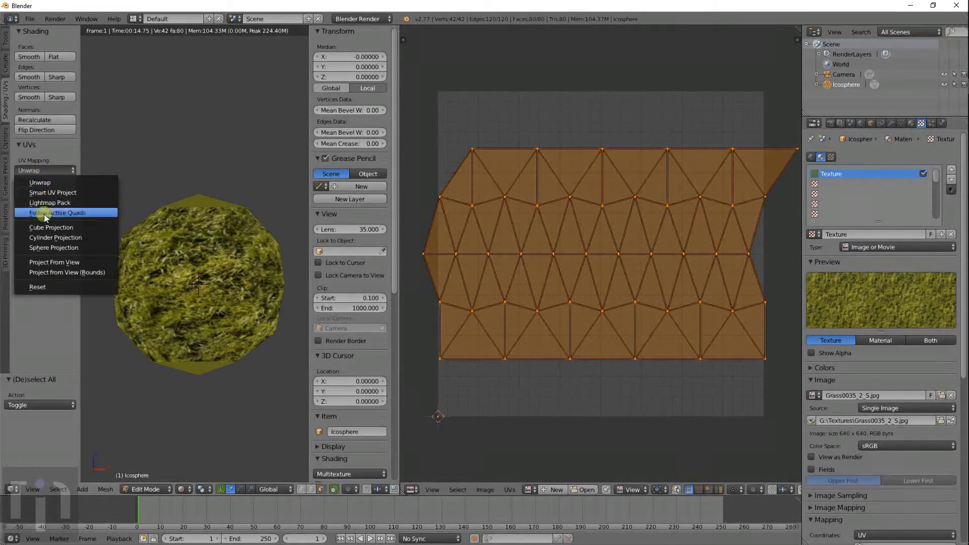
click(56, 238)
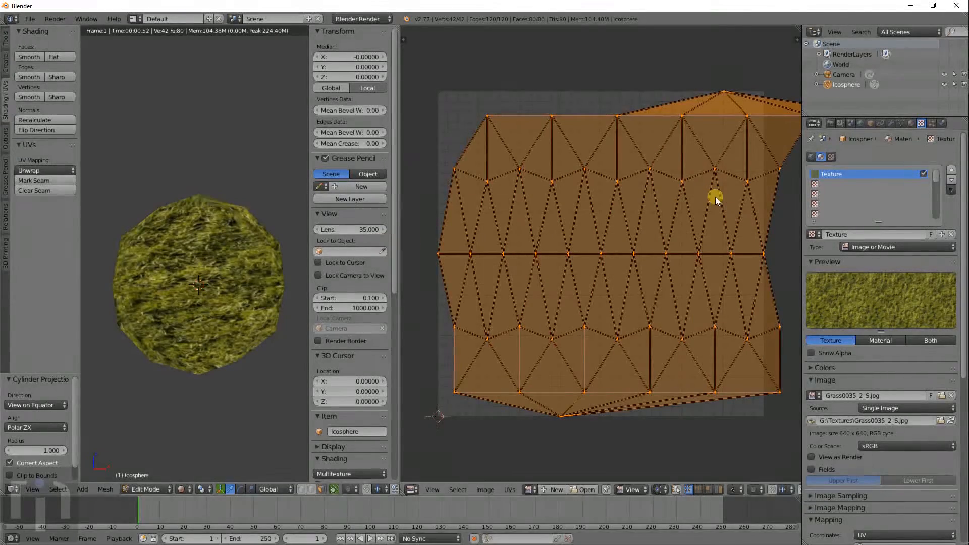
middle_drag(191, 259, 316, 203)
scroll(185, 330, up, 2)
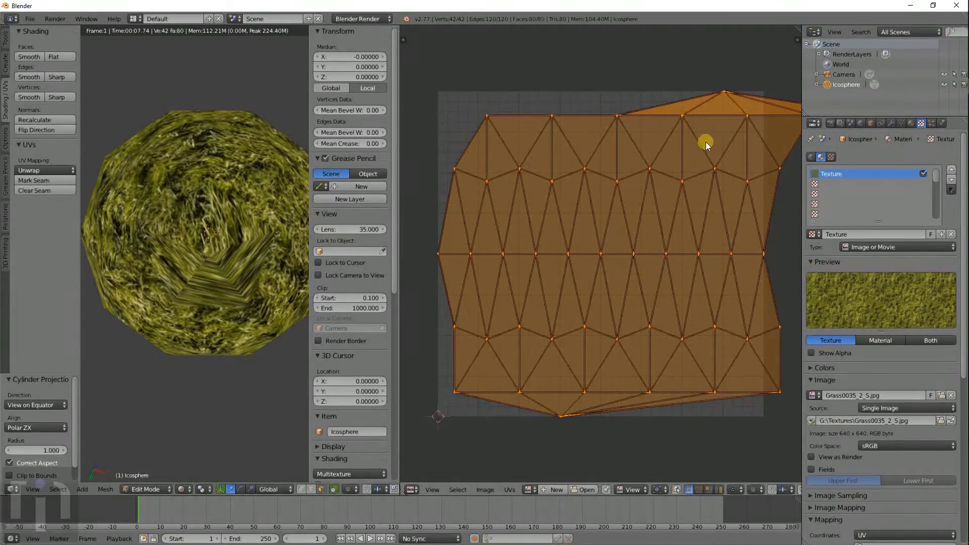
- Select the top UV vertex and move it right toward the layout
middle_drag(706, 145, 637, 201)
key(a)
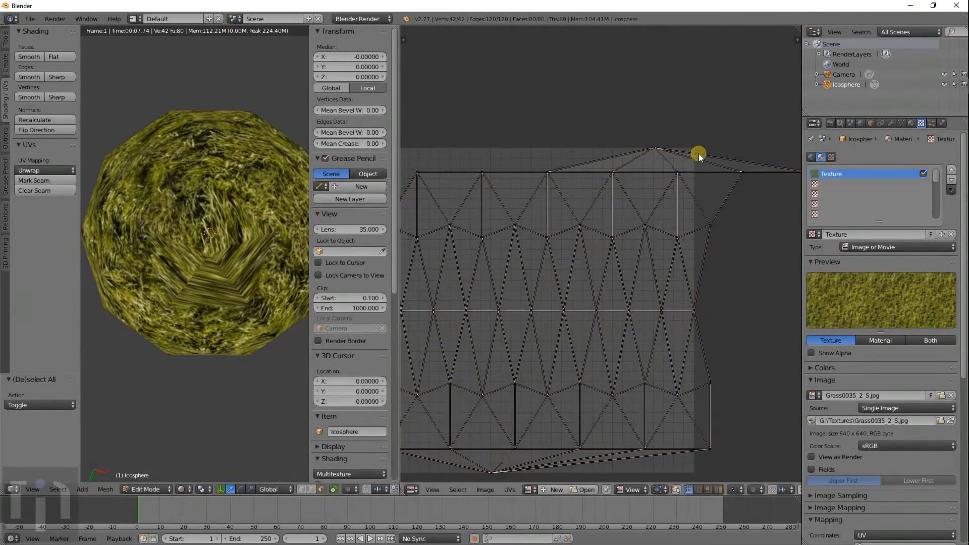
click(660, 141)
right_click(674, 185)
scroll(756, 186, down, 2)
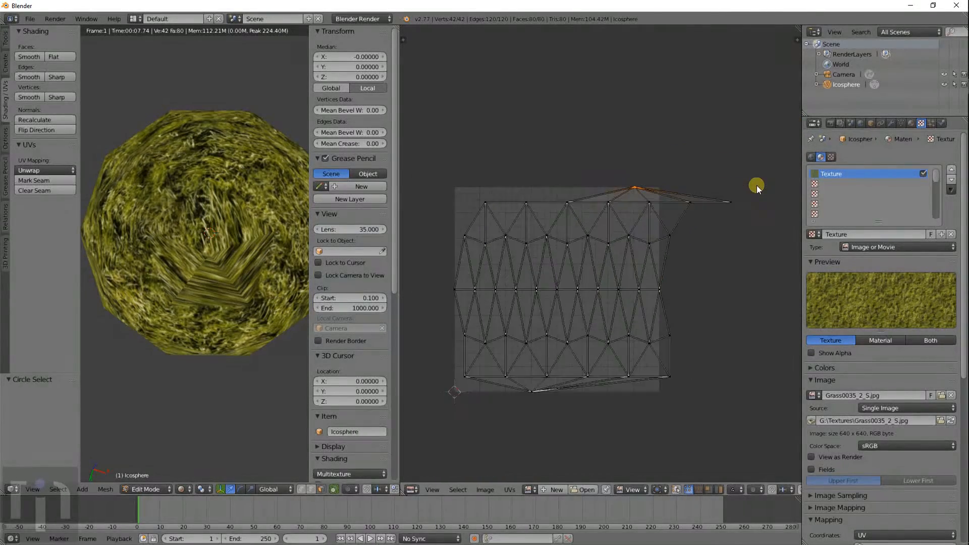
key(g)
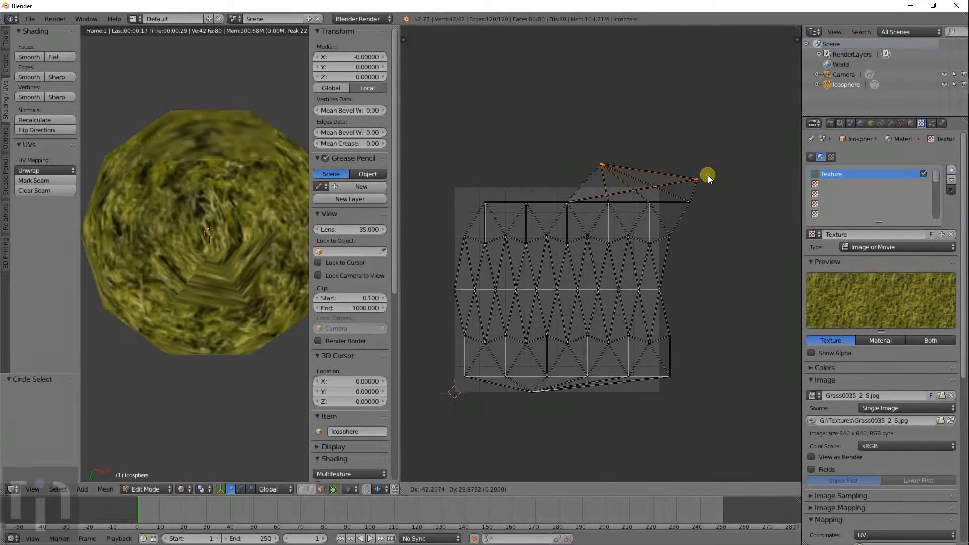
click(708, 174)
- Brush-select the bottom UV vertices and shift them slightly right
key(a)
key(c)
click(531, 402)
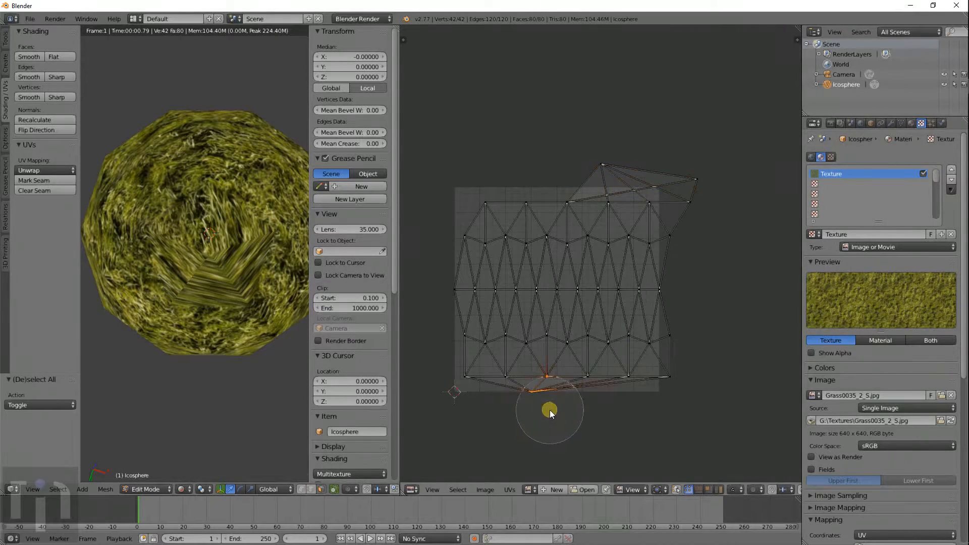
right_click(546, 341)
key(g)
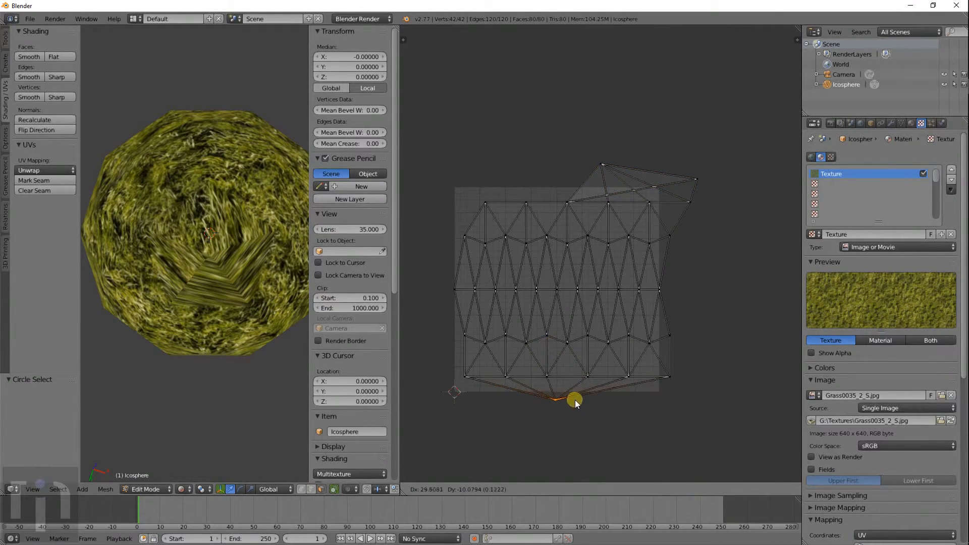
click(588, 403)
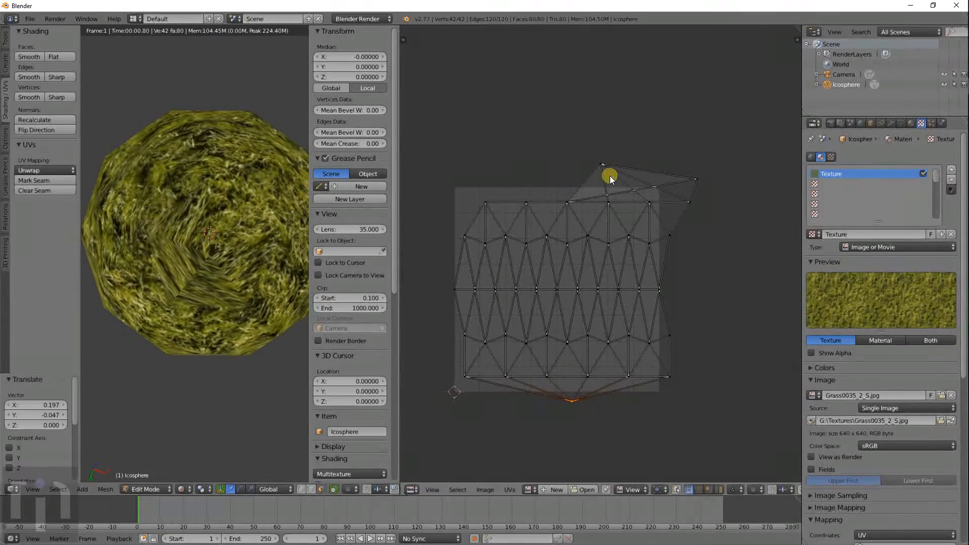
- Select the top-right UV vertex and pull it left
key(a)
key(a)
key(a)
key(c)
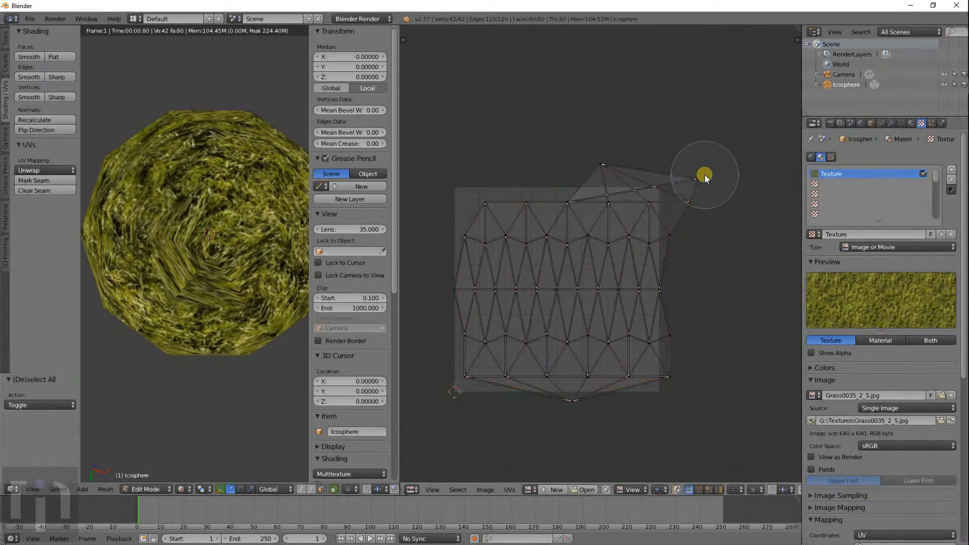
click(709, 165)
right_click(709, 165)
key(g)
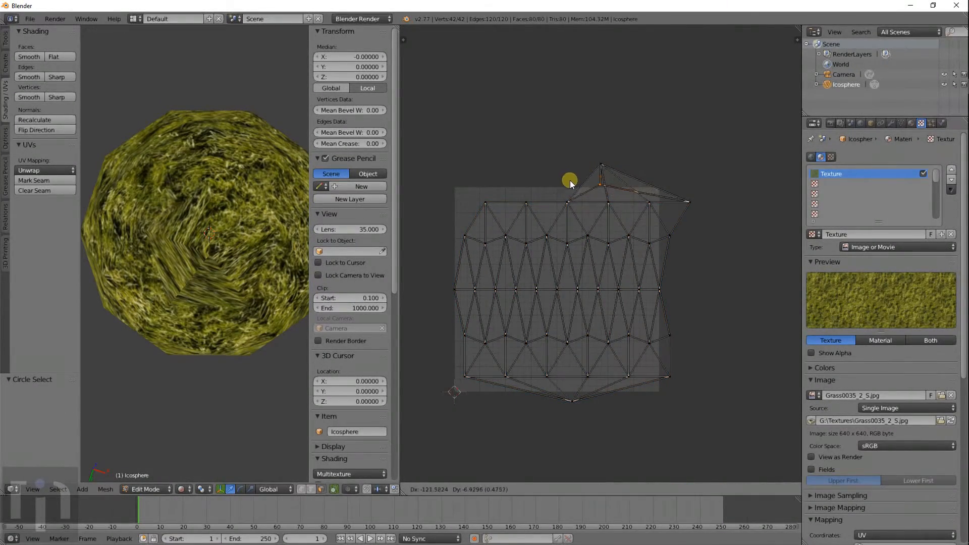
click(602, 178)
- Reselect the top UV vertex and nudge it down and right
key(a)
key(c)
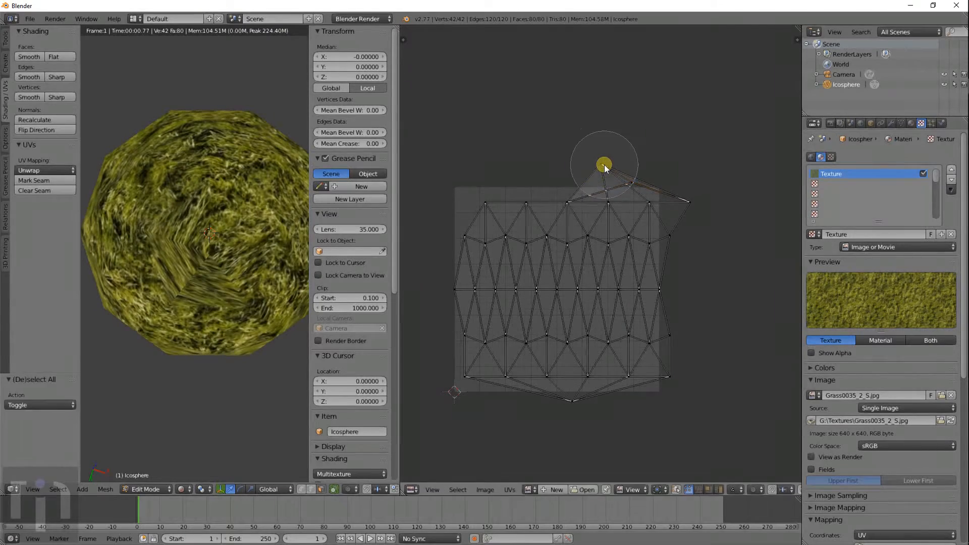
click(604, 151)
right_click(605, 152)
key(g)
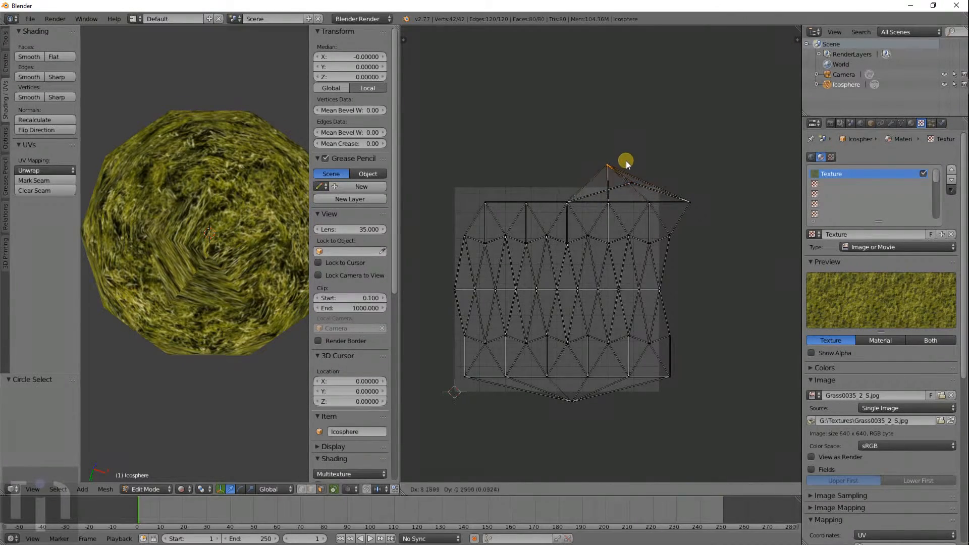
click(636, 172)
- Move another top-right UV vertex slightly left into place
key(a)
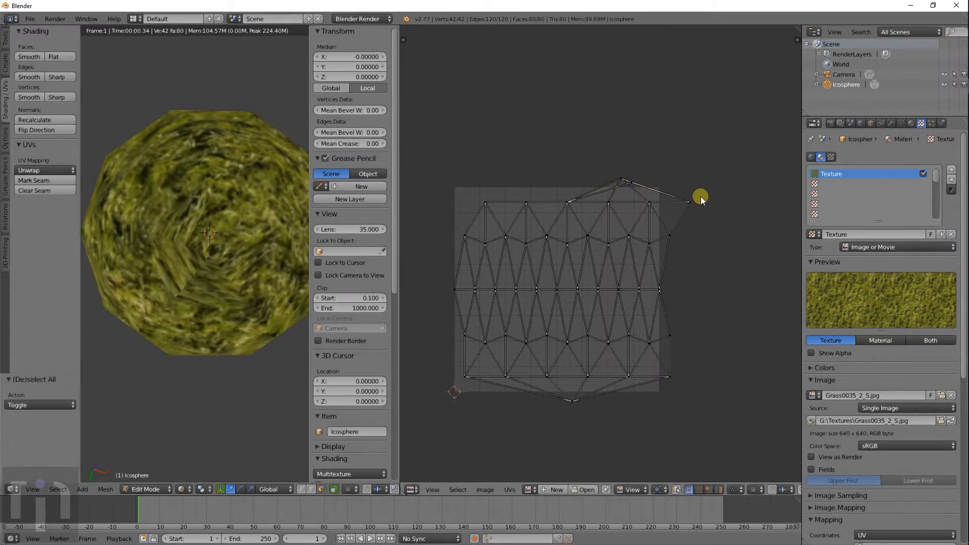
right_click(702, 198)
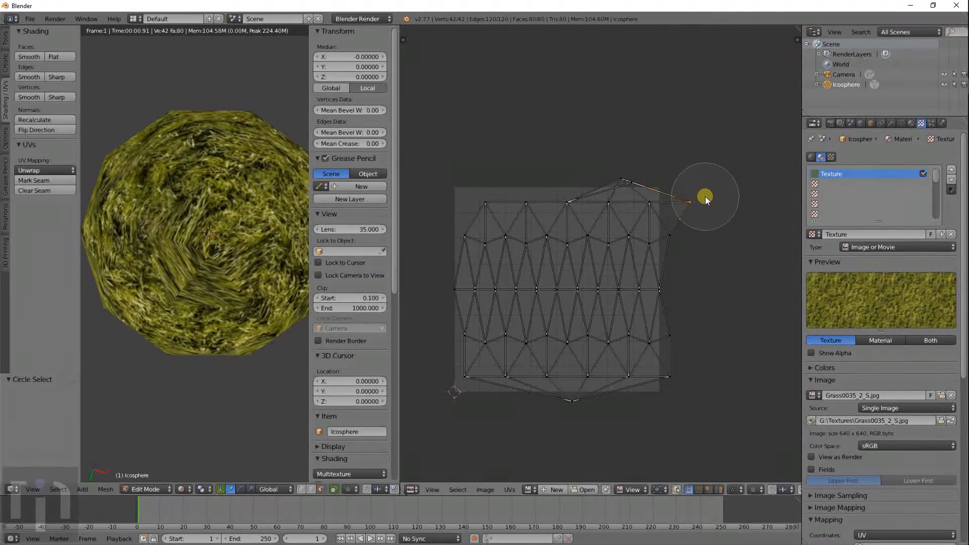
key(g)
click(674, 192)
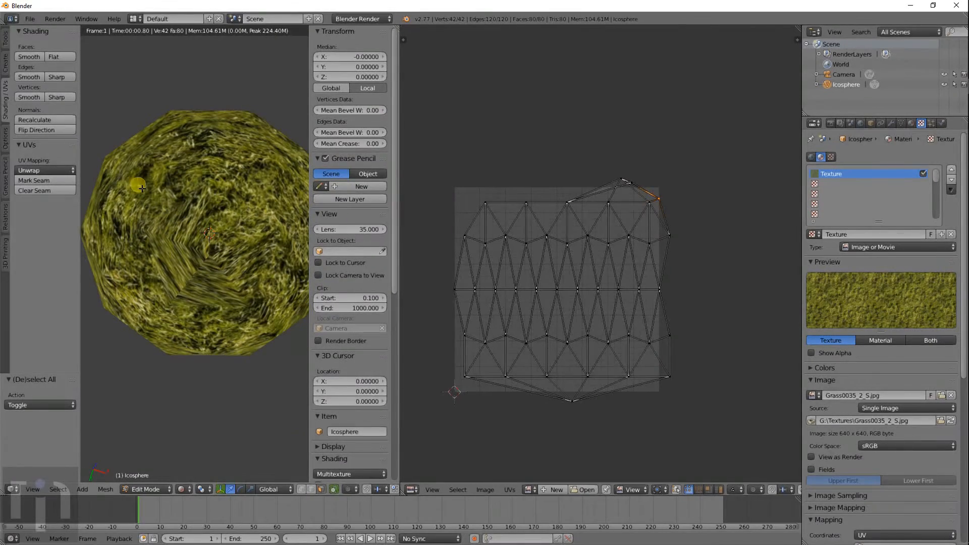
click(50, 171)
- Select all faces, re-unwrap with Smart UV Project, and select all resulting UV islands
key(a)
key(a)
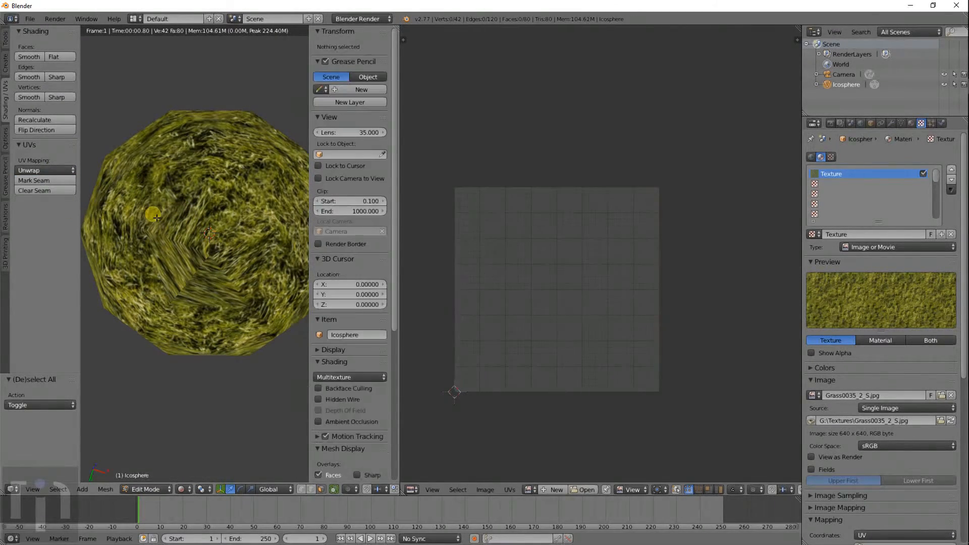
click(46, 170)
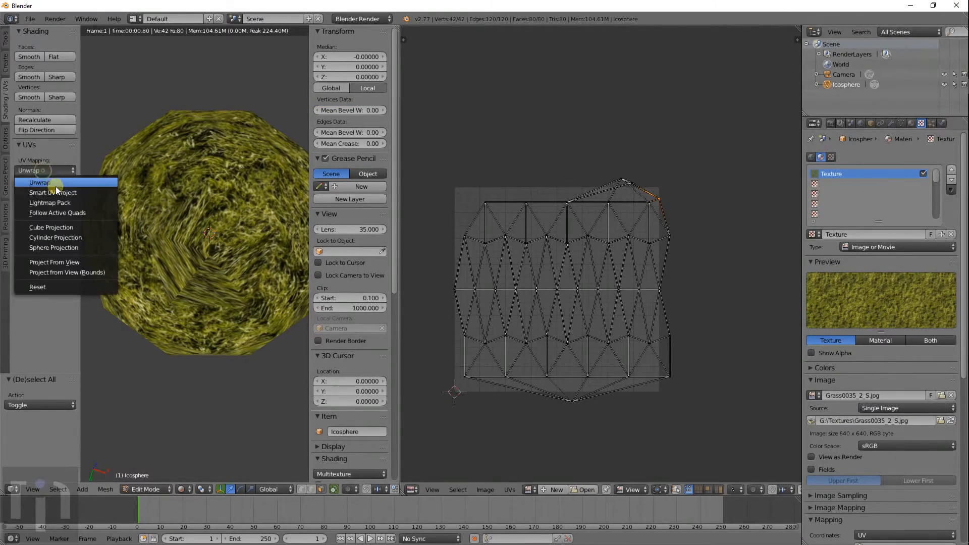
click(57, 192)
click(101, 263)
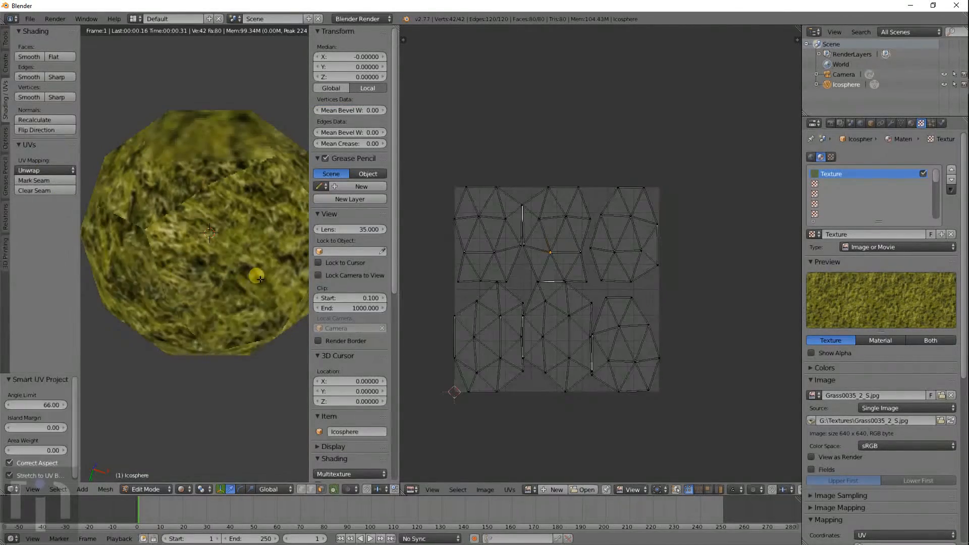
scroll(213, 255, up, 3)
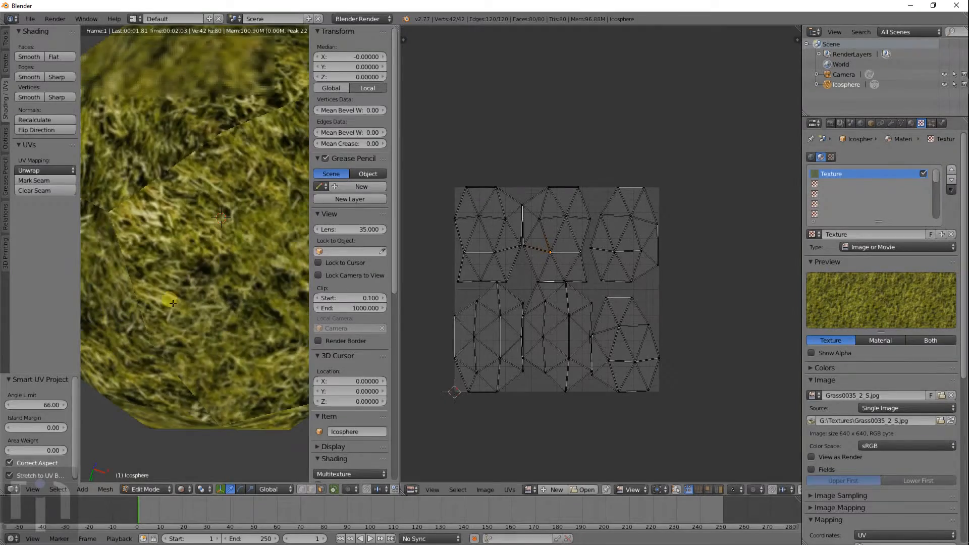
key(a)
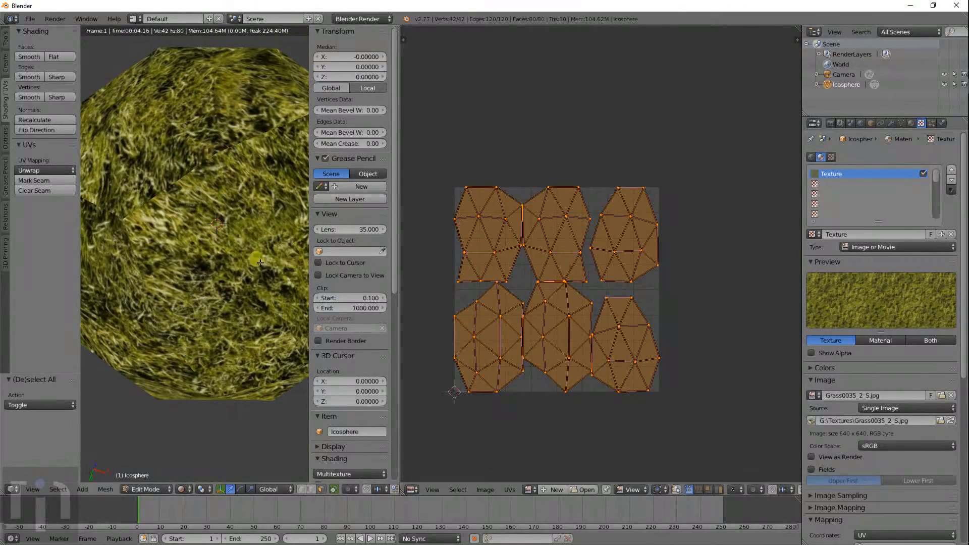
scroll(256, 259, down, 3)
middle_drag(220, 266, 248, 251)
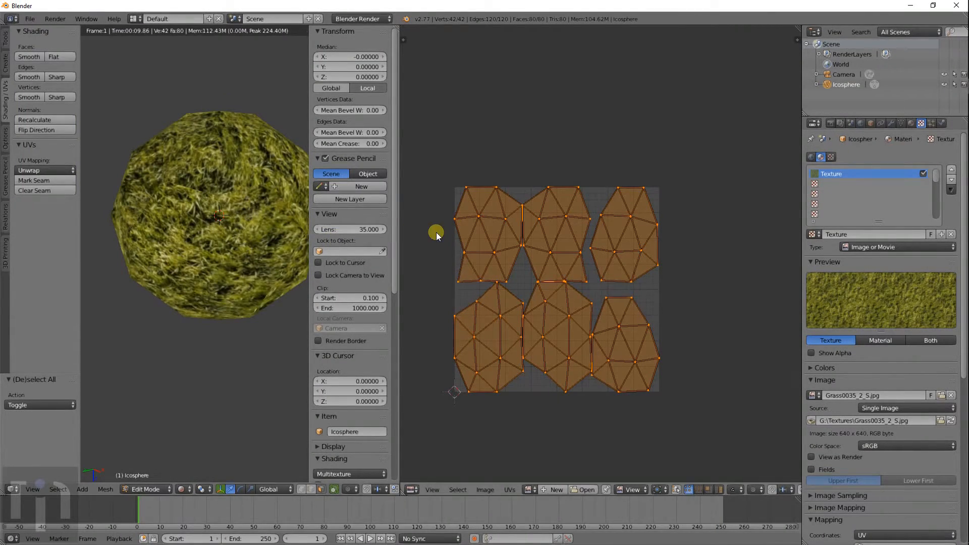
scroll(549, 258, up, 2)
scroll(549, 259, down, 2)
scroll(553, 236, up, 3)
- Select the top island in the UV editor by picking an edge vertex and growing the selection
key(a)
key(c)
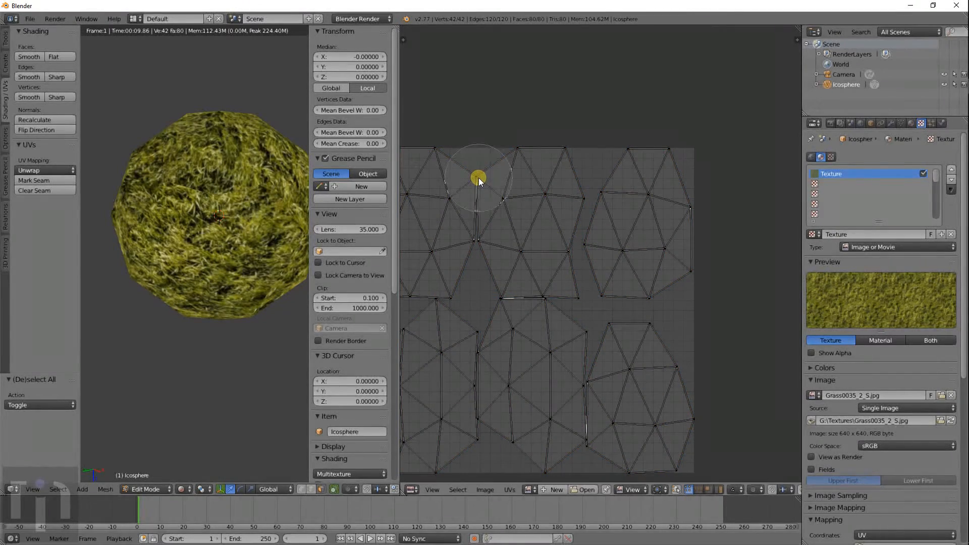
scroll(481, 174, up, 5)
click(480, 173)
right_click(480, 173)
key(g)
right_click(508, 174)
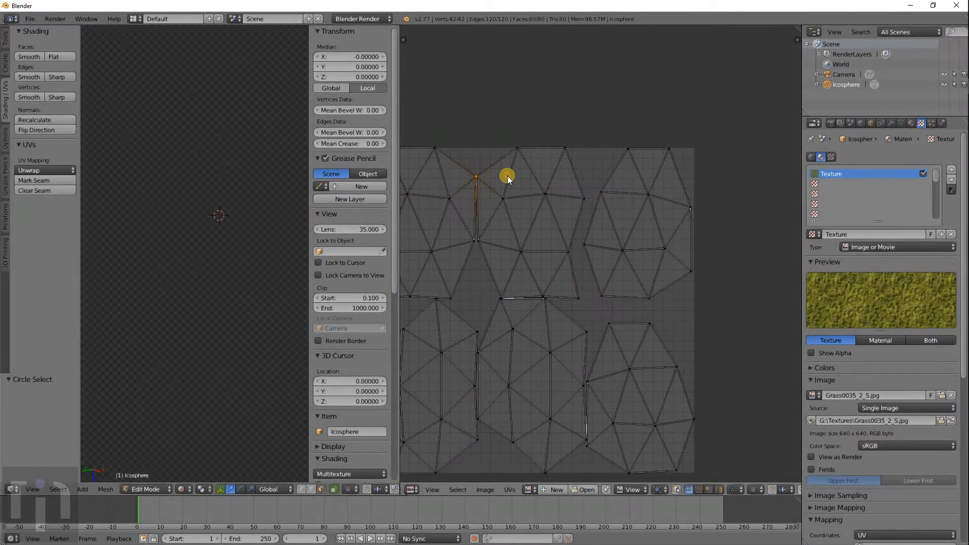
right_click(522, 148)
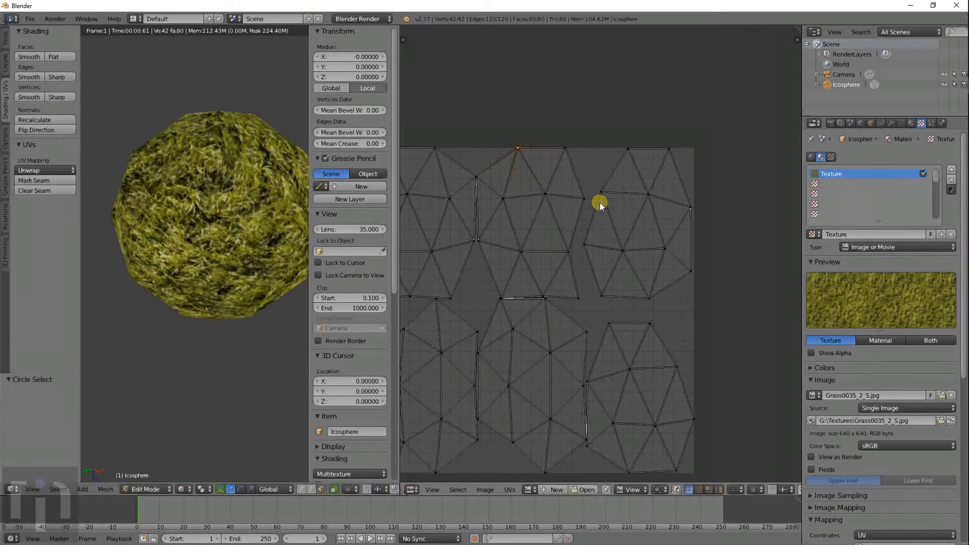
key(ctrl+KP_Add)
key(ctrl+KP_Add)
key(ctrl+KP_Add)
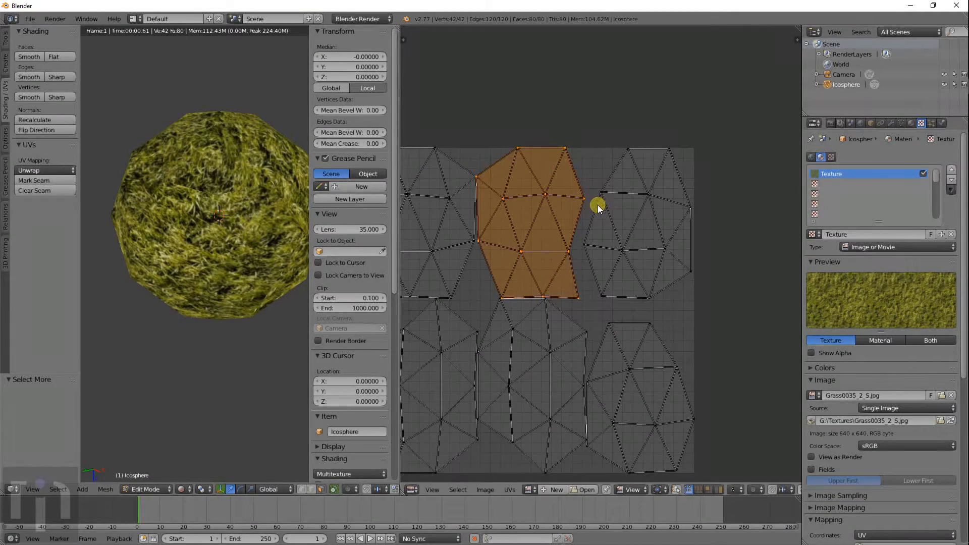
- Rotate the selected top-middle UV island by 180°
scroll(570, 228, down, 2)
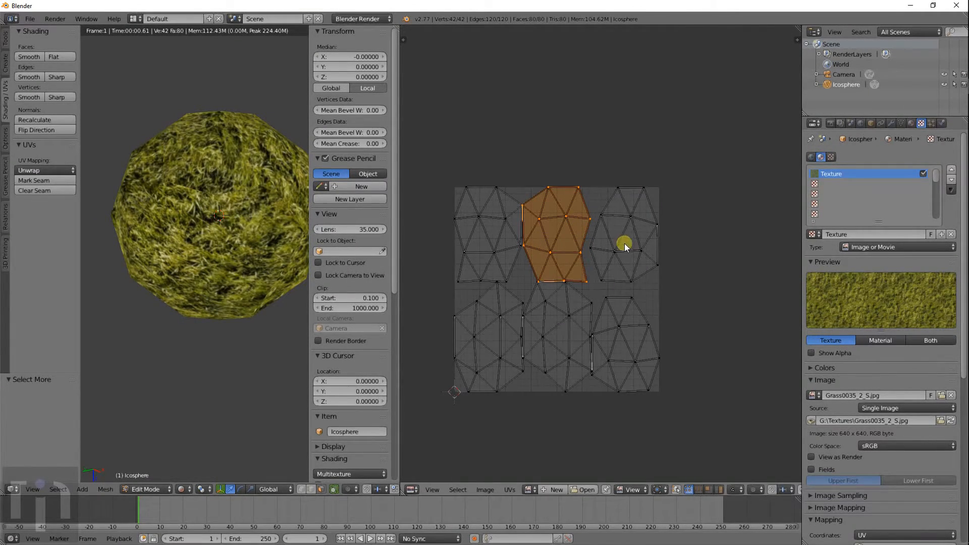
key(r)
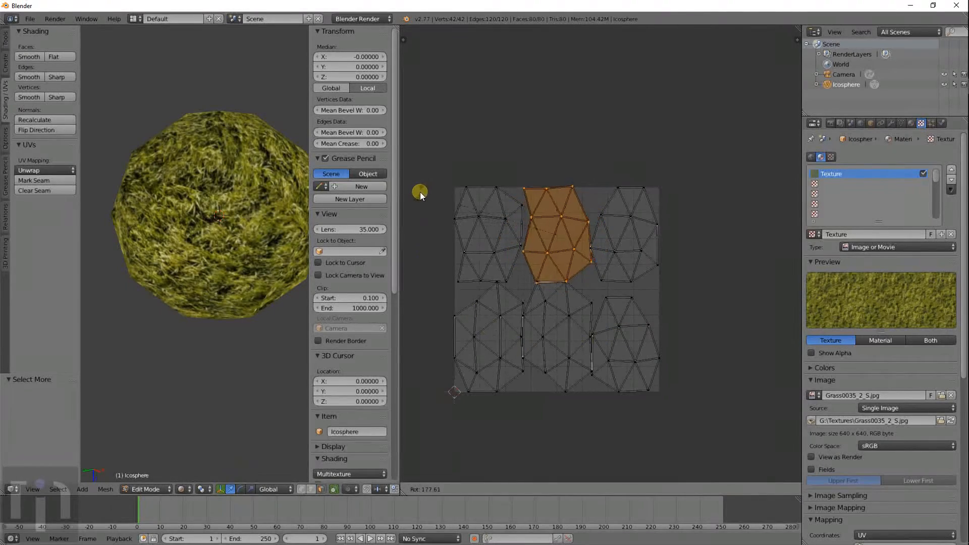
right_click(421, 192)
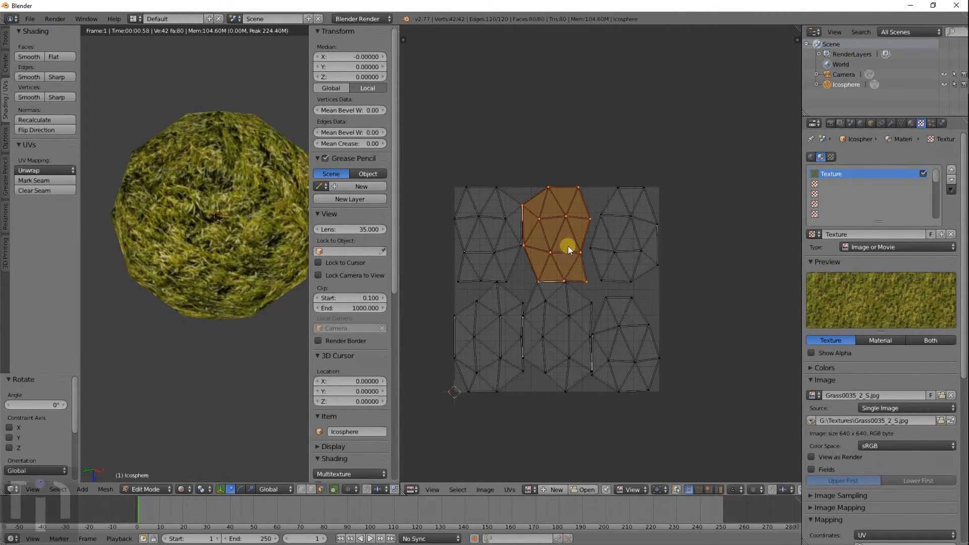
key(r)
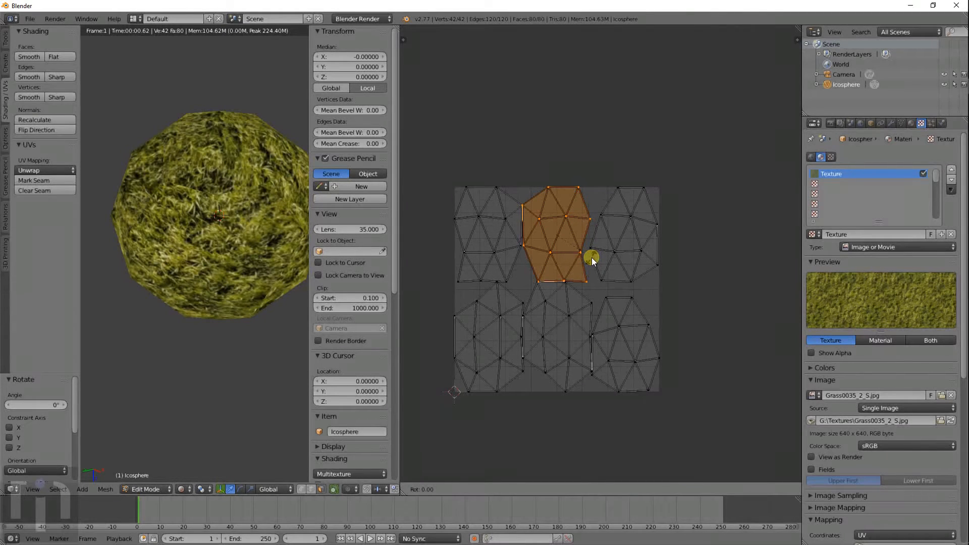
right_click(591, 258)
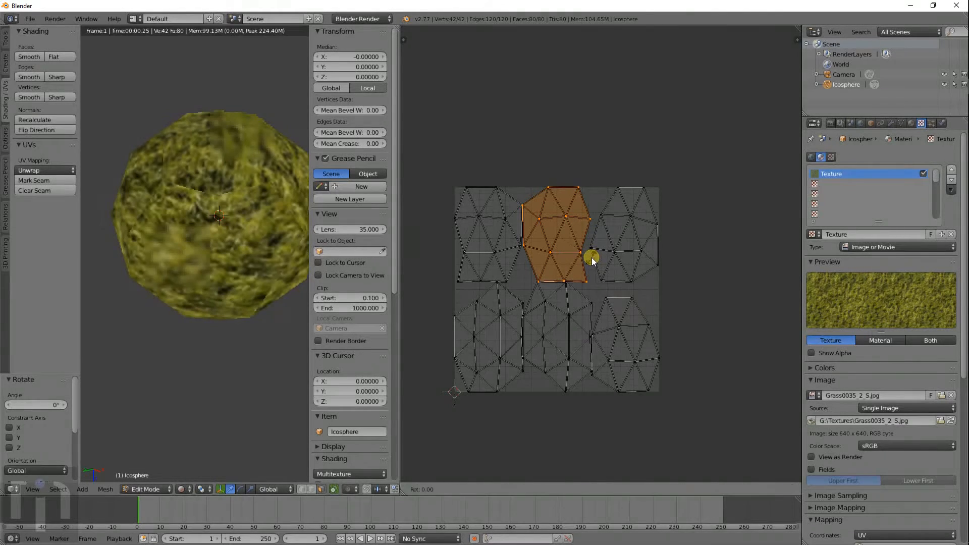
key(r)
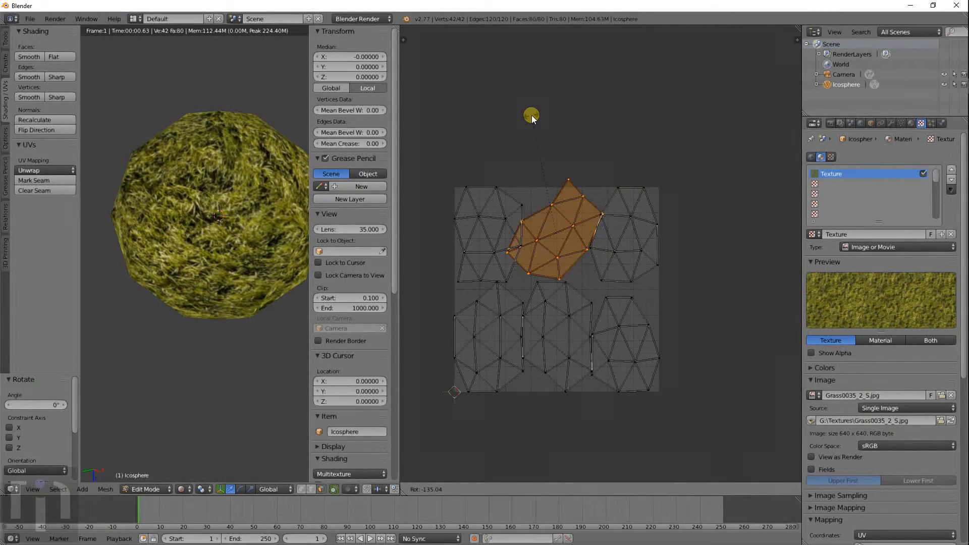
text(18)
key(Escape)
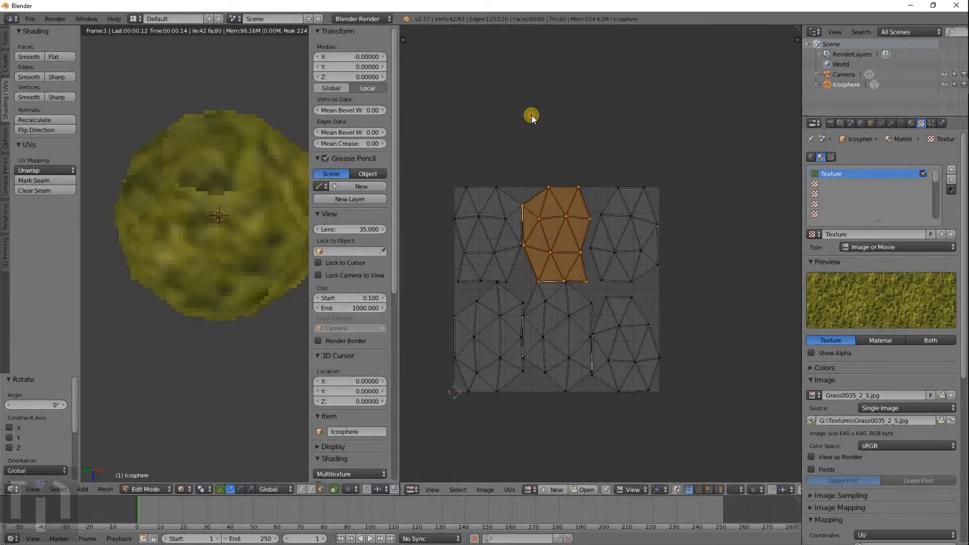
key(r)
text(180)
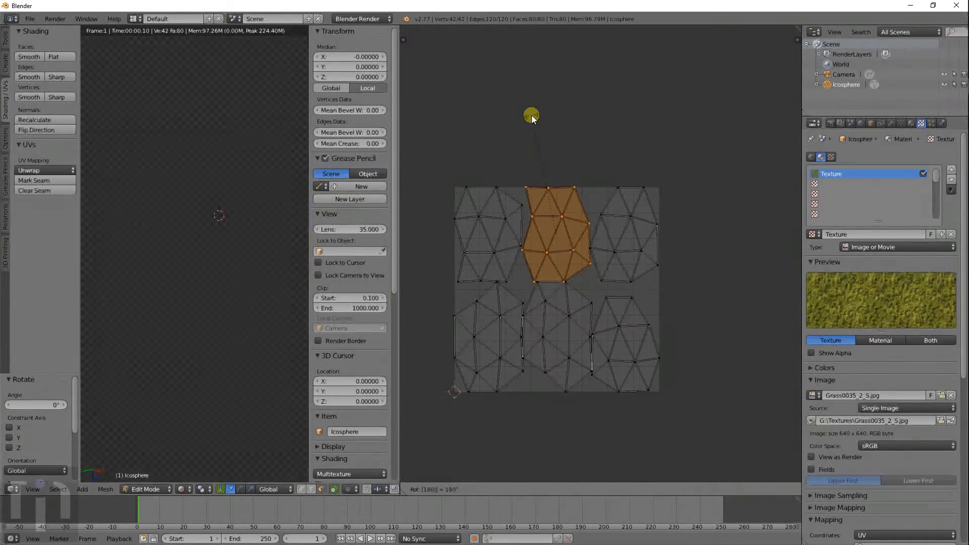
key(Return)
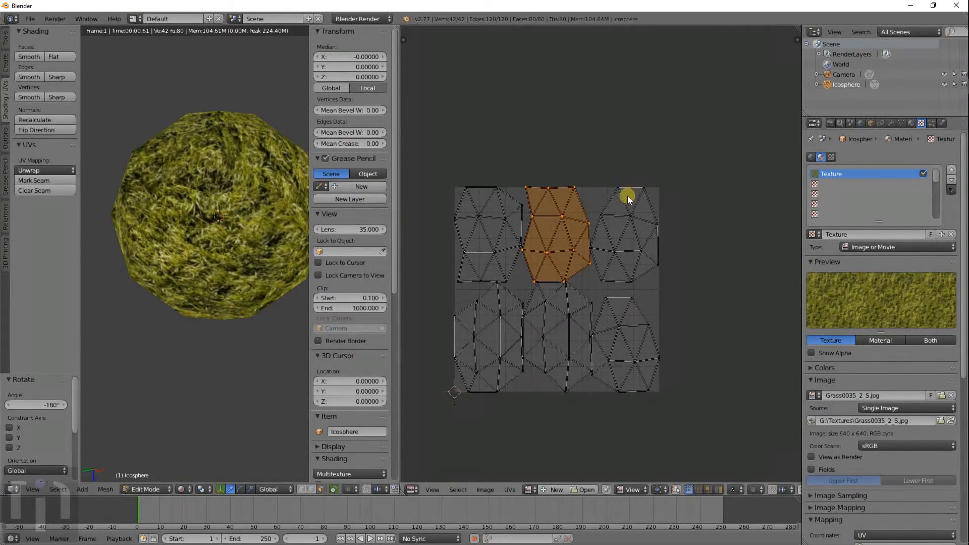
- Fit all UV islands in view and move the rotated island down by 0.277
scroll(594, 318, up, 2)
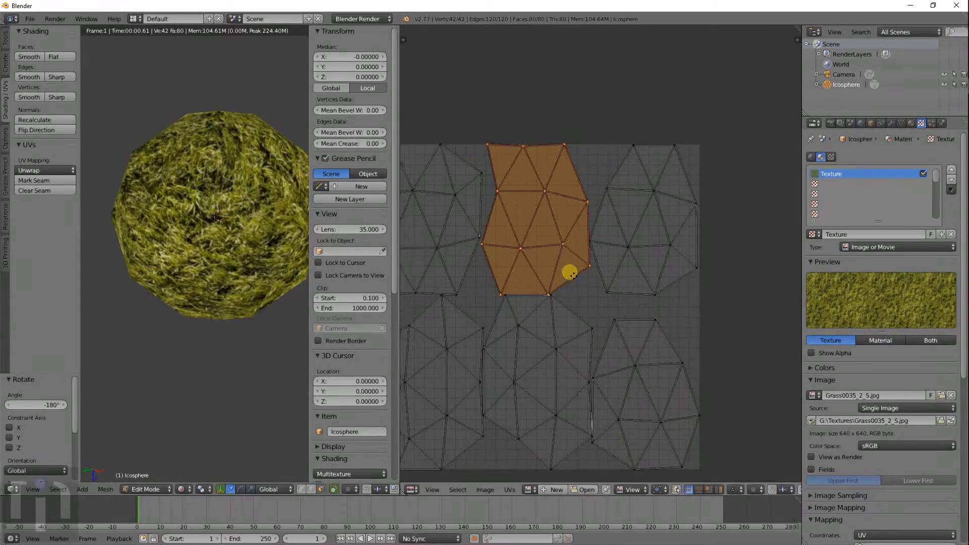
key(Home)
middle_drag(255, 267, 267, 179)
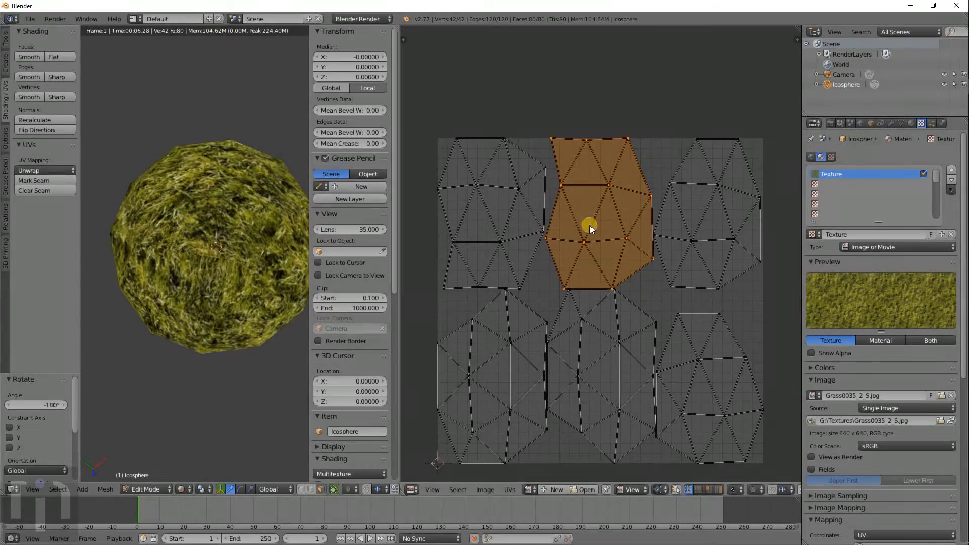
key(g)
click(651, 354)
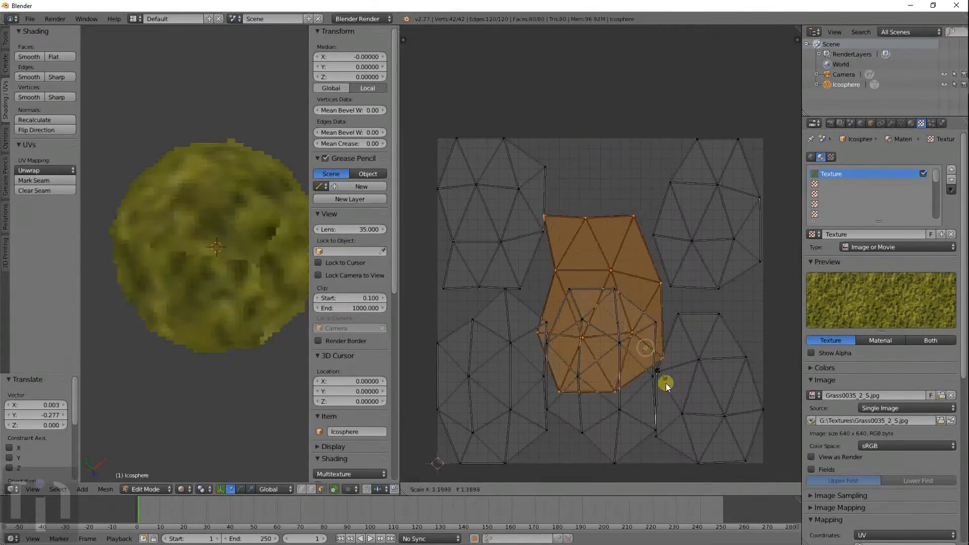
- Enlarge the top-middle island over the lower islands
key(s)
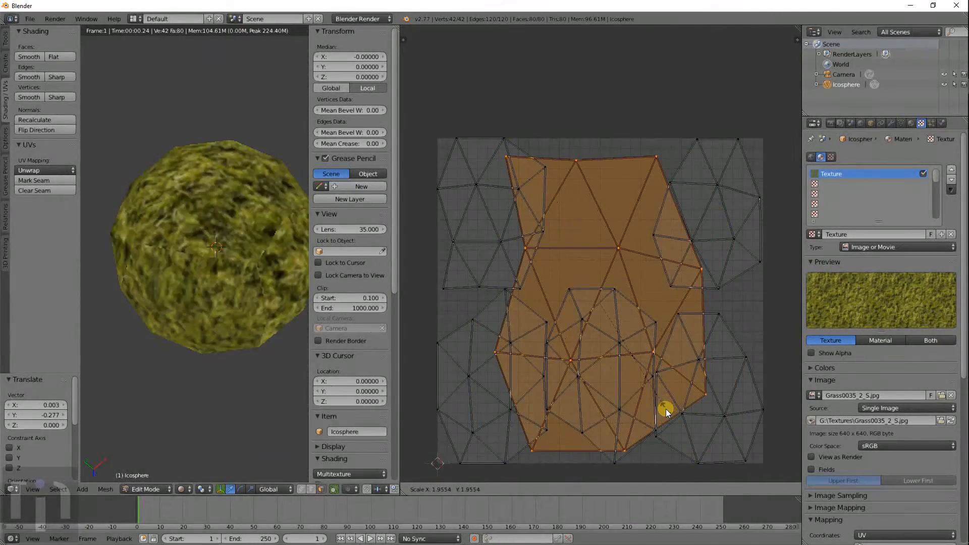
click(666, 410)
middle_drag(230, 312, 225, 272)
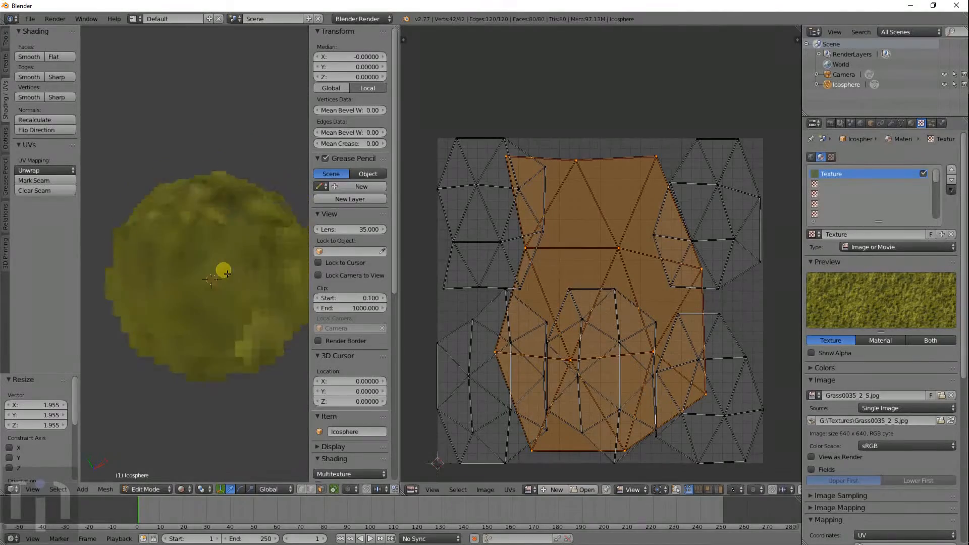
- Select the top-left island, move it near the image centre and enlarge it
shift+right_click(469, 287)
key(ctrl+KP_Add)
key(ctrl+KP_Add)
key(ctrl+KP_Add)
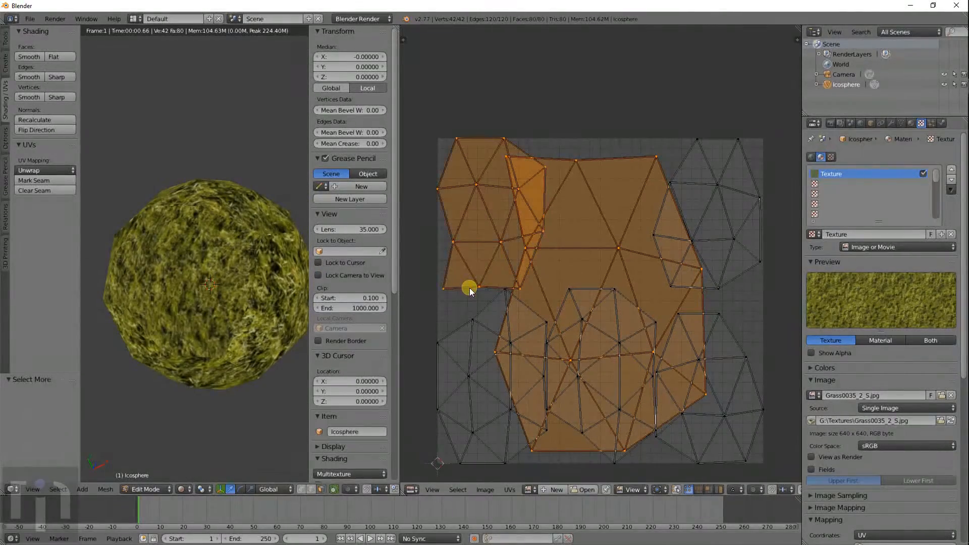
key(a)
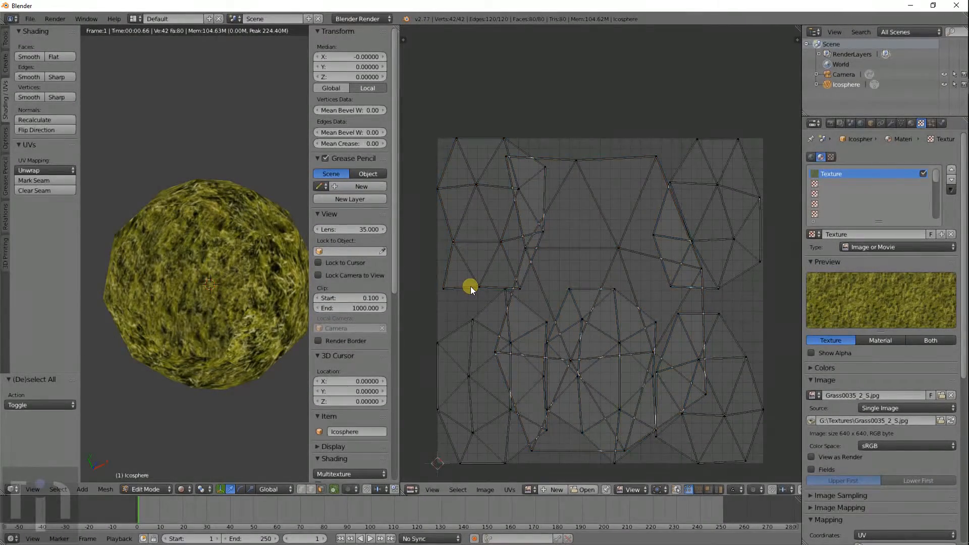
scroll(470, 286, up, 1)
right_click(456, 292)
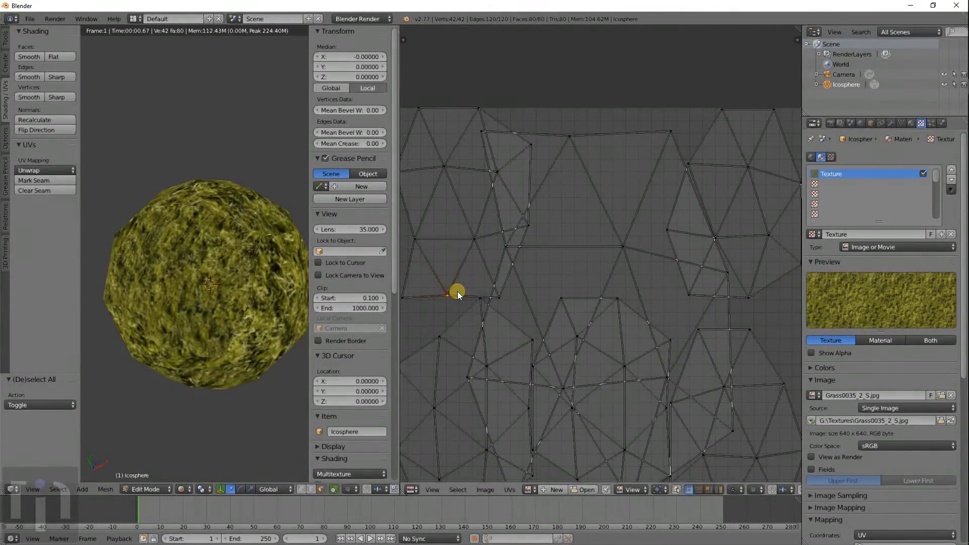
key(ctrl+KP_Add)
key(ctrl+KP_Add)
key(ctrl+KP_Add)
scroll(485, 284, down, 2)
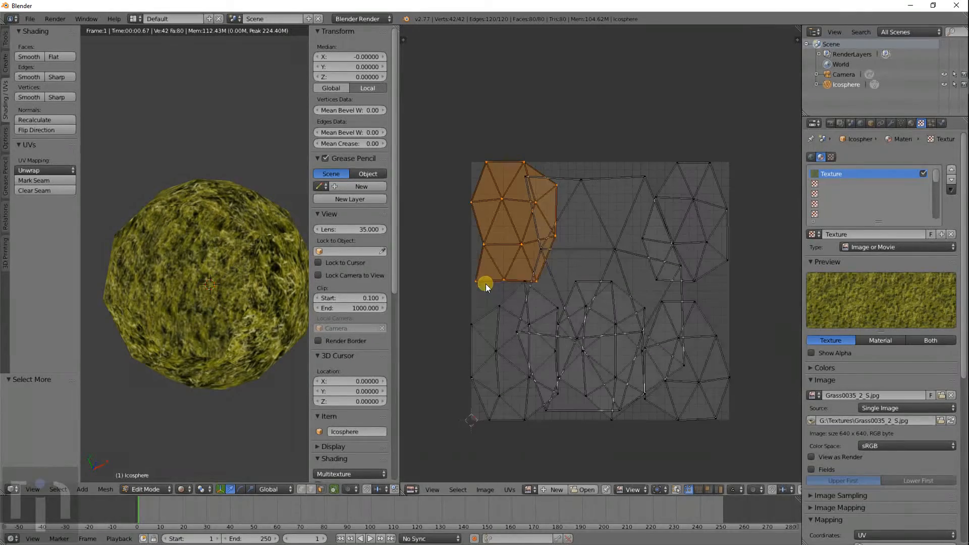
key(g)
click(646, 344)
key(s)
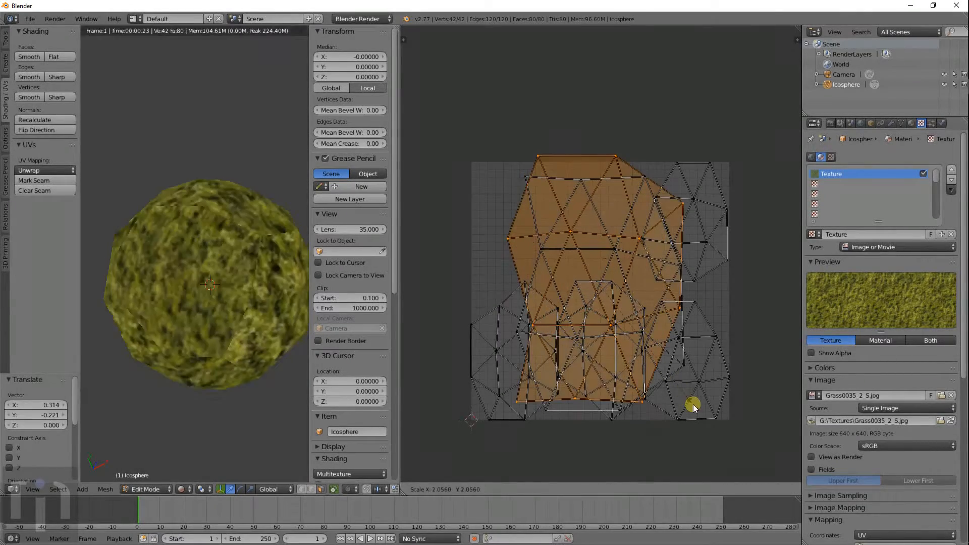
click(693, 410)
key(g)
click(693, 424)
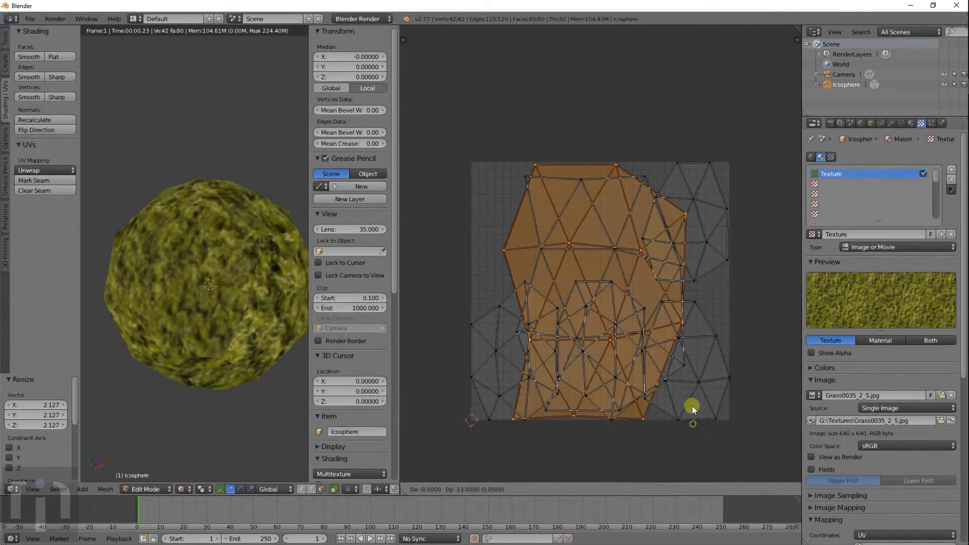
- Move the upper-right island toward the centre and enlarge it about 1.9x
key(a)
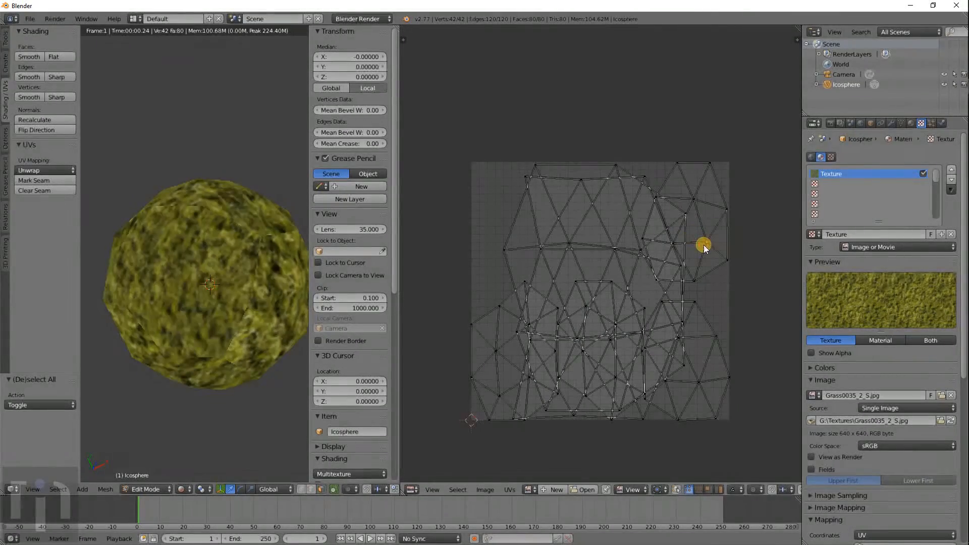
key(ctrl+KP_Add)
key(ctrl+KP_Add)
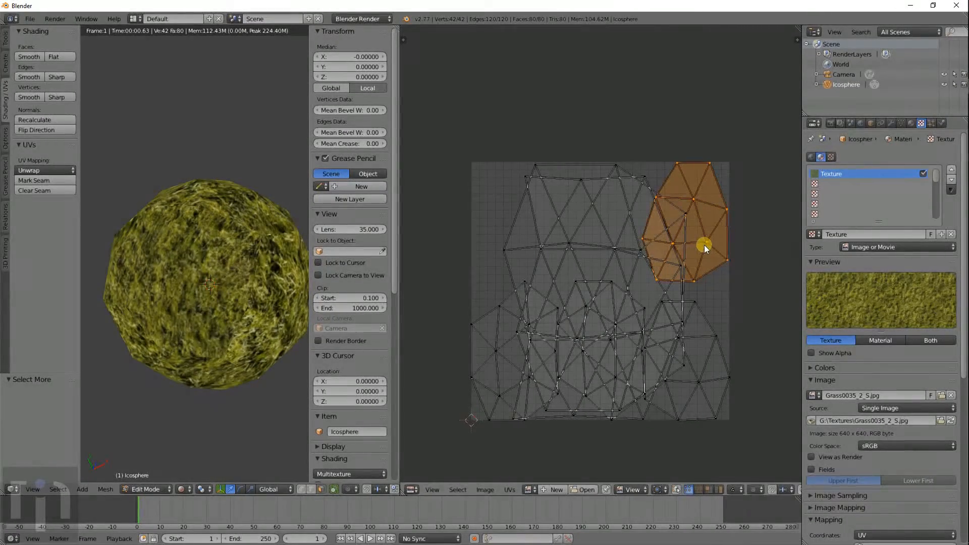
key(g)
click(600, 323)
key(s)
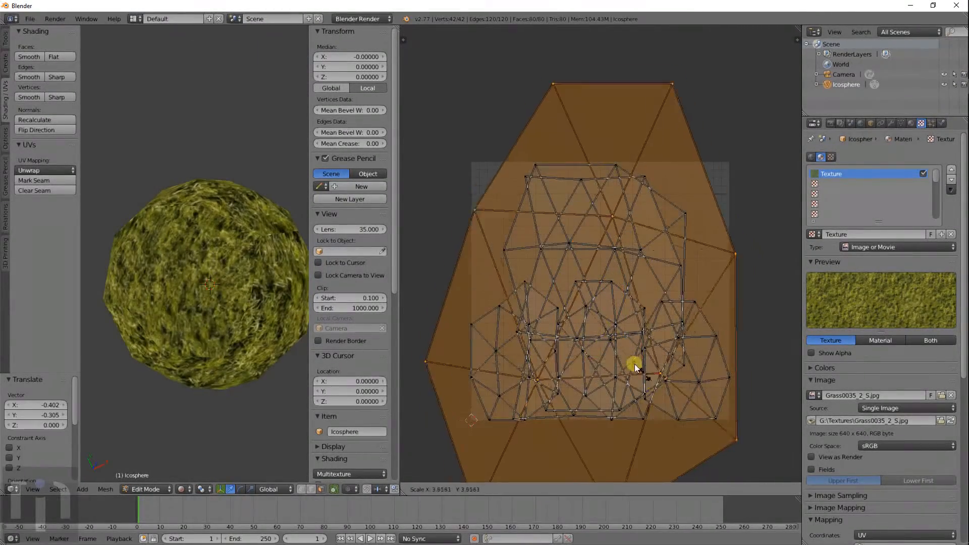
click(604, 341)
key(g)
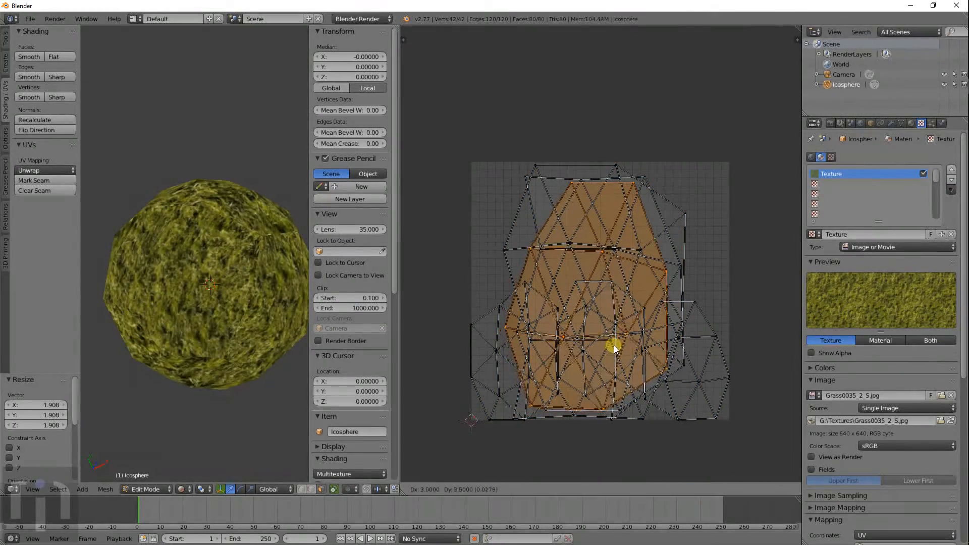
click(614, 345)
- Select the right-hand island, centre it and scale it to about double size
right_click(714, 336)
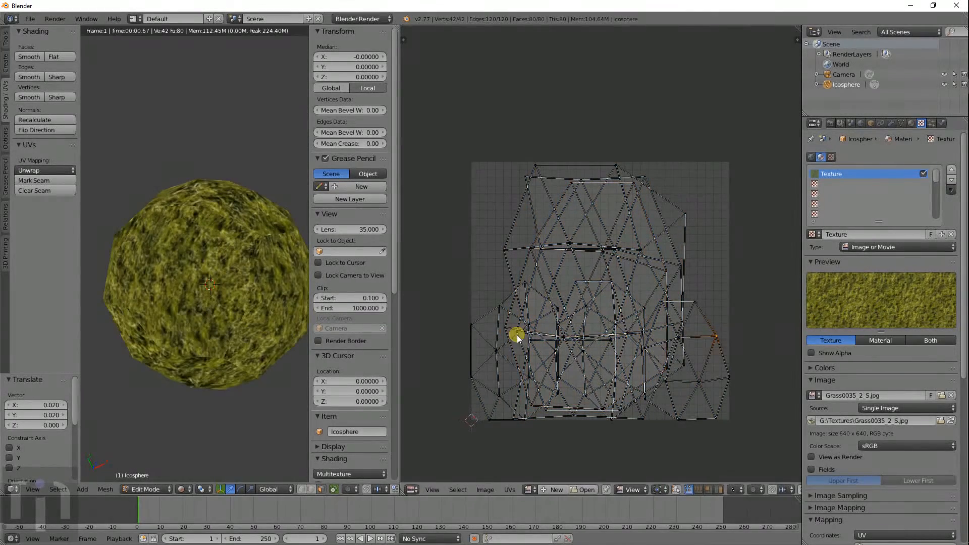
key(ctrl+KP_Add)
key(ctrl+KP_Add)
key(g)
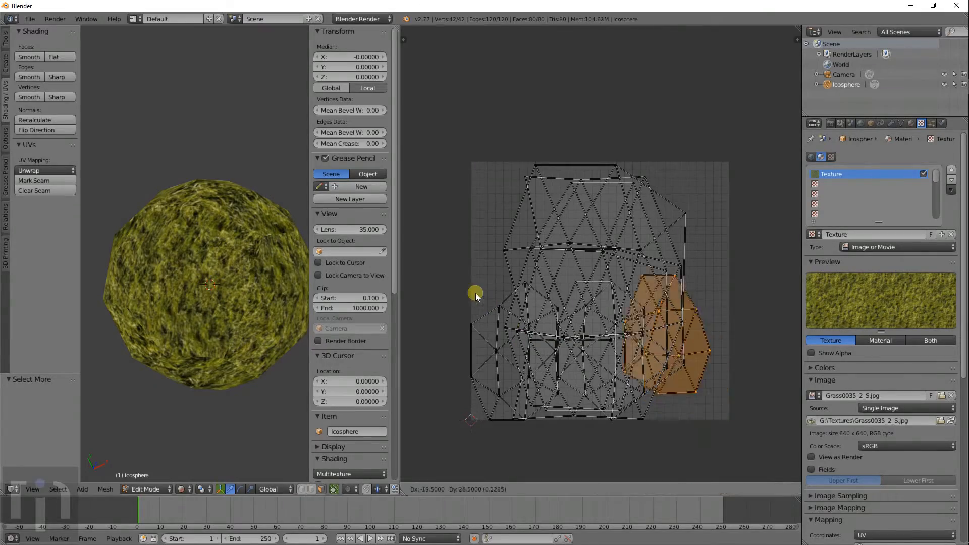
click(437, 266)
key(s)
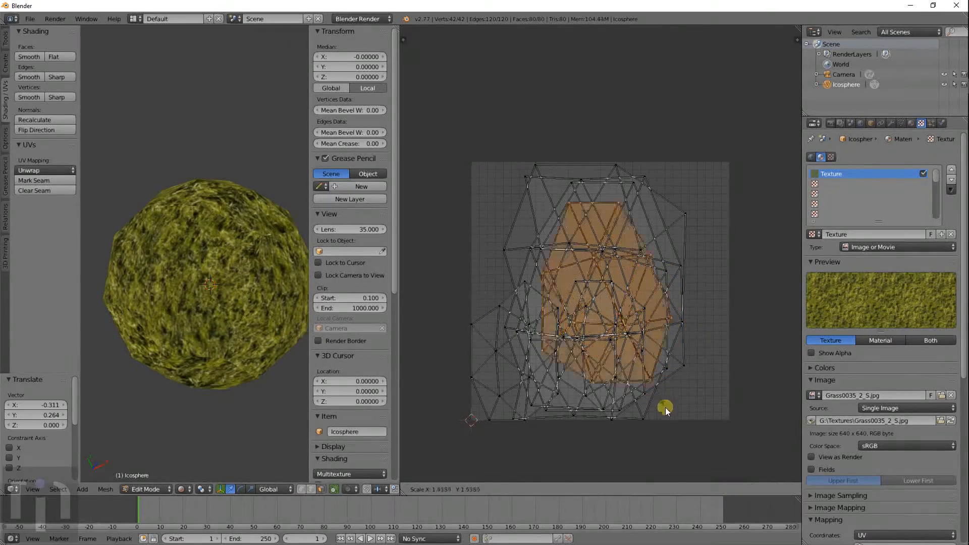
click(678, 440)
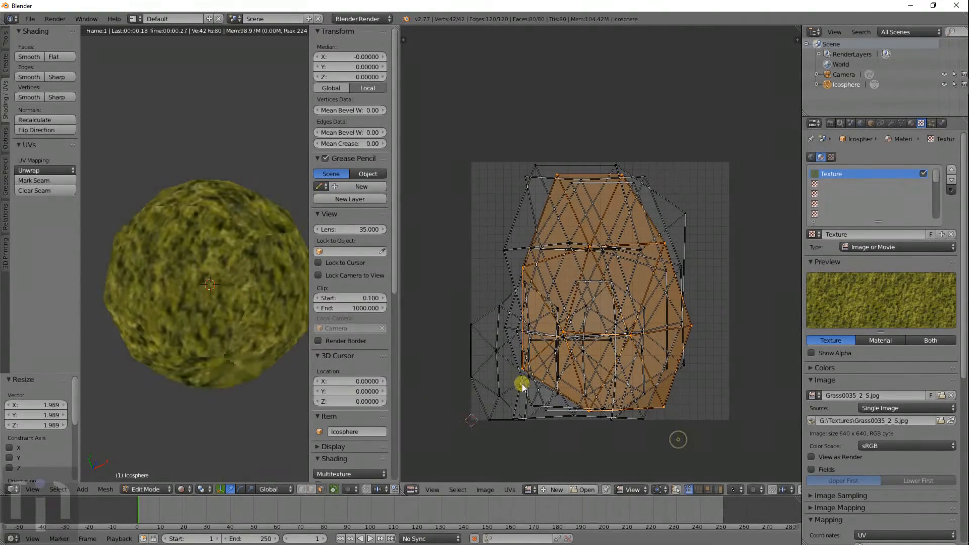
- Centre the small left island, enlarge it 1.9x, and switch to rendered shading
right_click(492, 350)
key(ctrl+KP_Add)
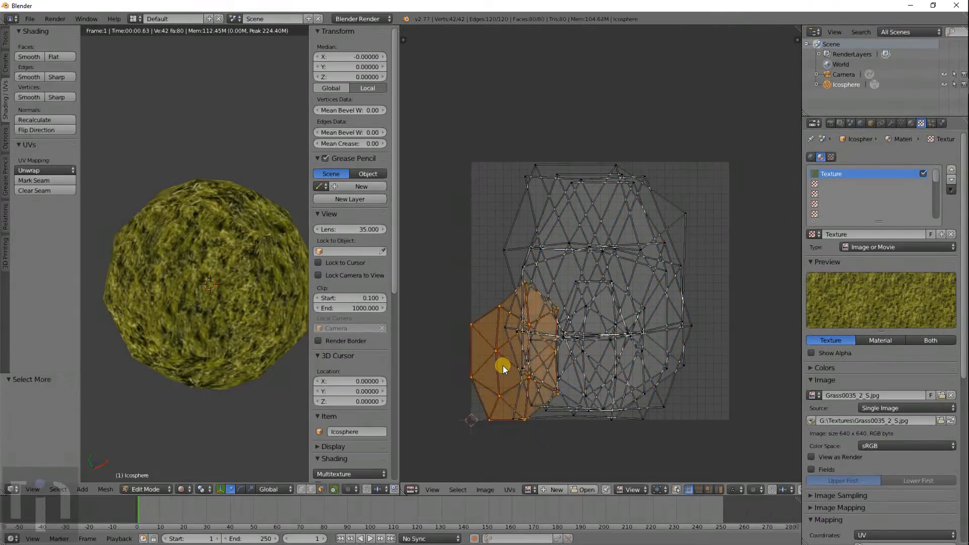
key(g)
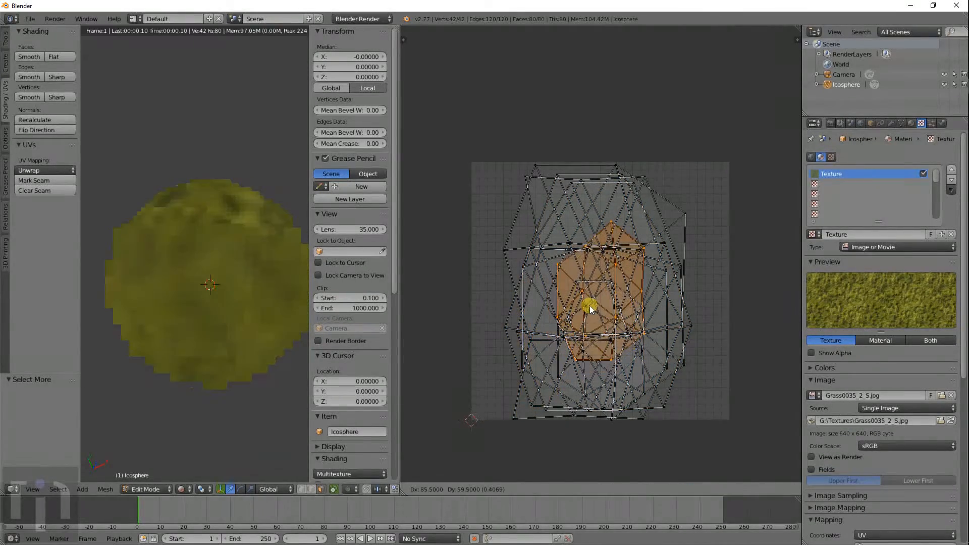
click(590, 305)
key(s)
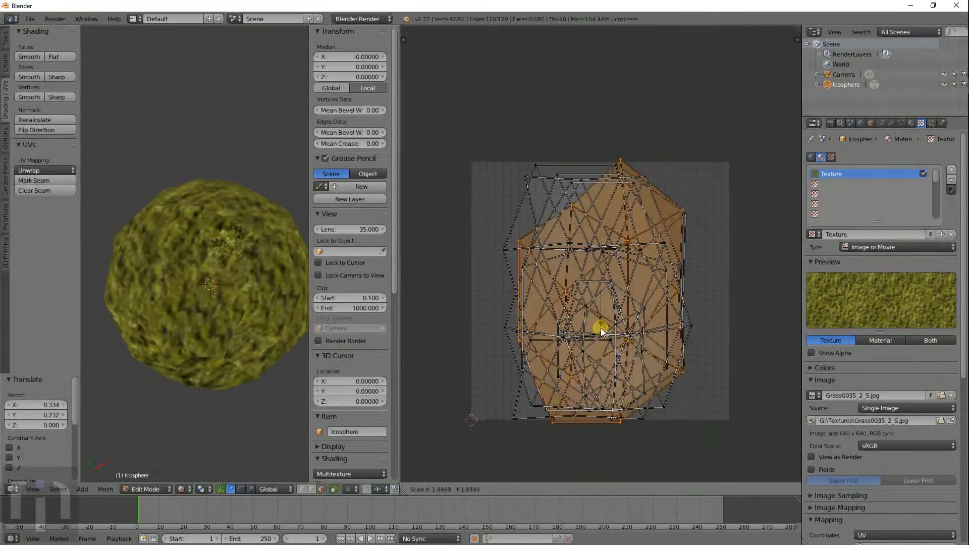
click(600, 328)
key(shift+z)
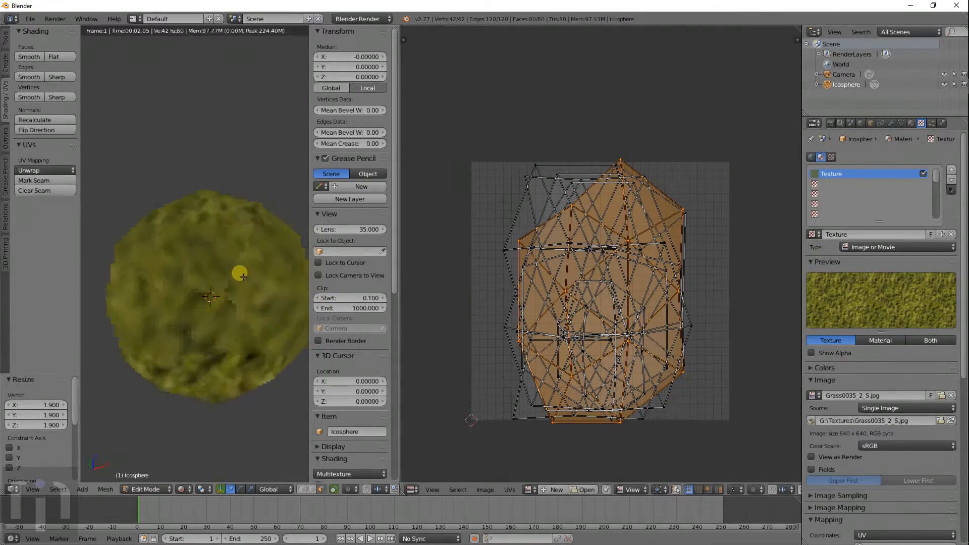
scroll(227, 308, up, 4)
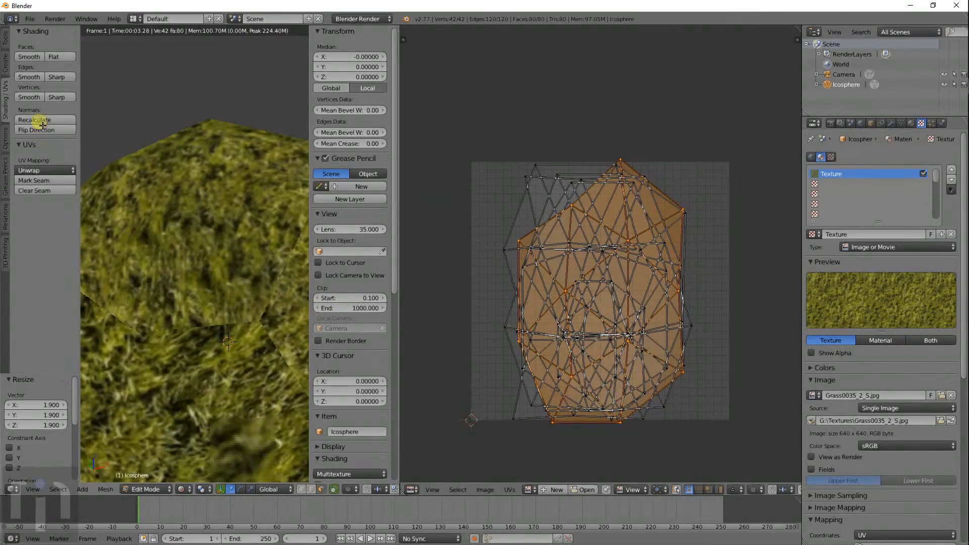
- Clear sharp marks, shade the grass icosphere smooth, inspect it, then return to Edit Mode
click(31, 97)
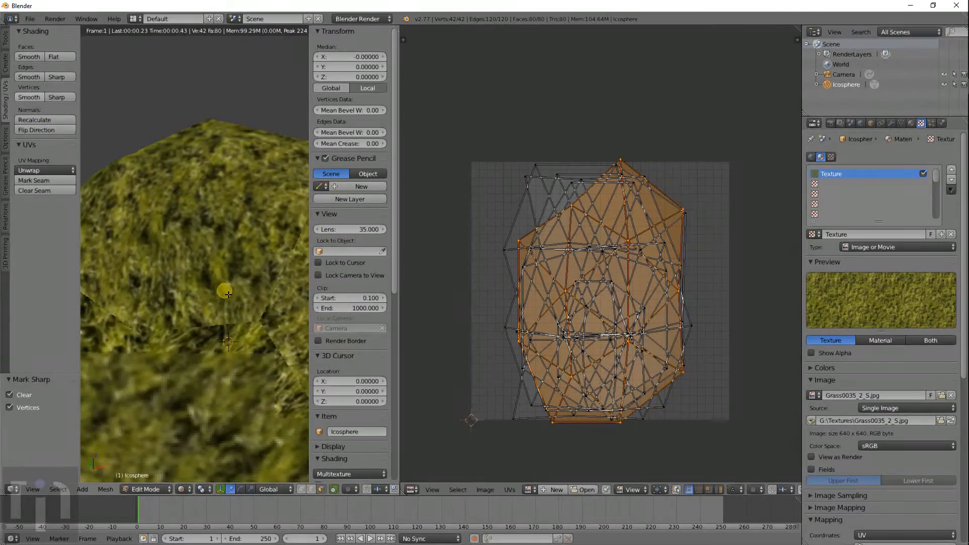
scroll(228, 294, down, 1)
scroll(228, 294, down, 1)
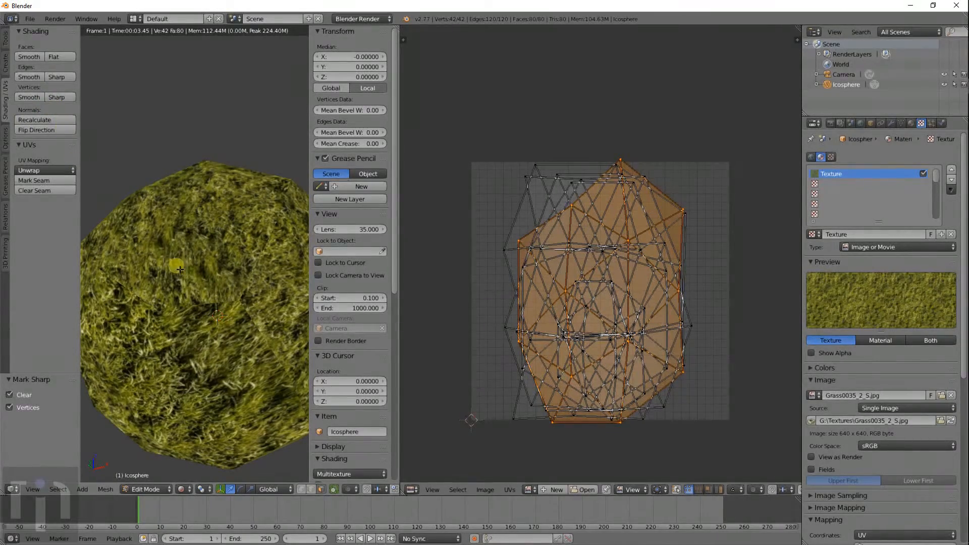
key(Tab)
click(30, 177)
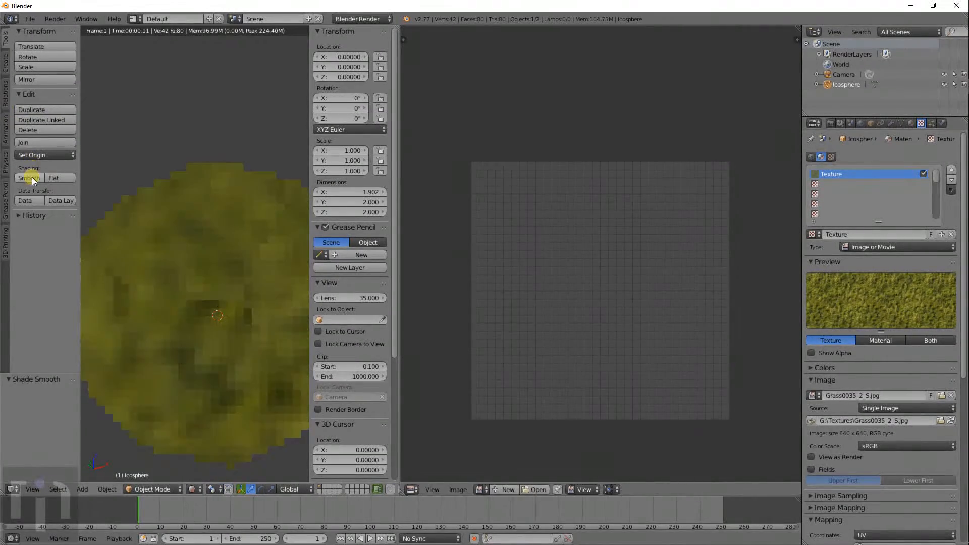
scroll(192, 252, down, 1)
middle_drag(208, 298, 226, 262)
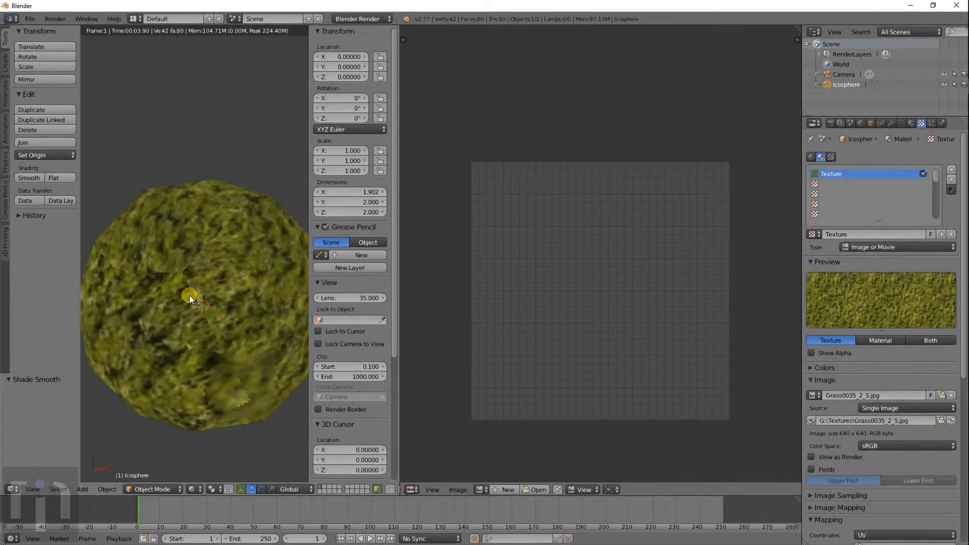
scroll(189, 294, up, 3)
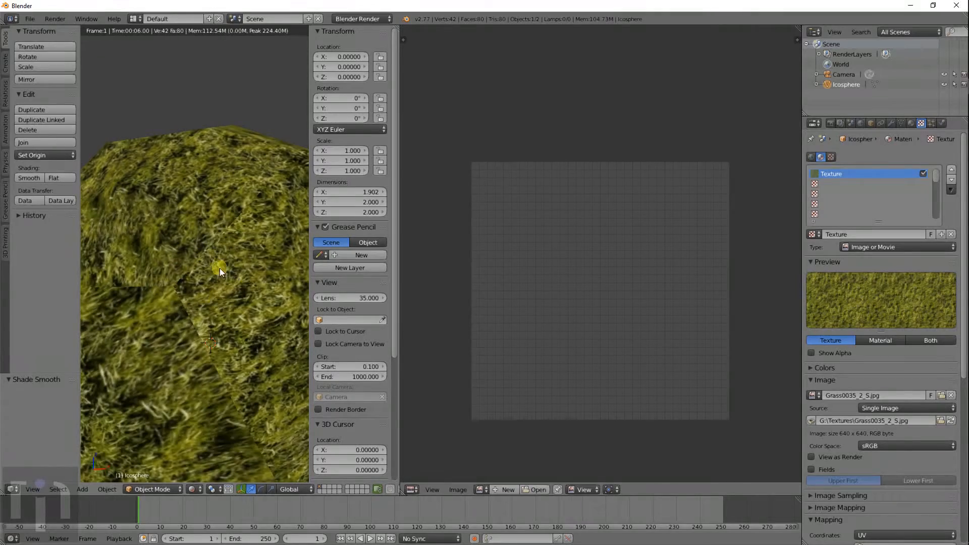
scroll(193, 312, down, 3)
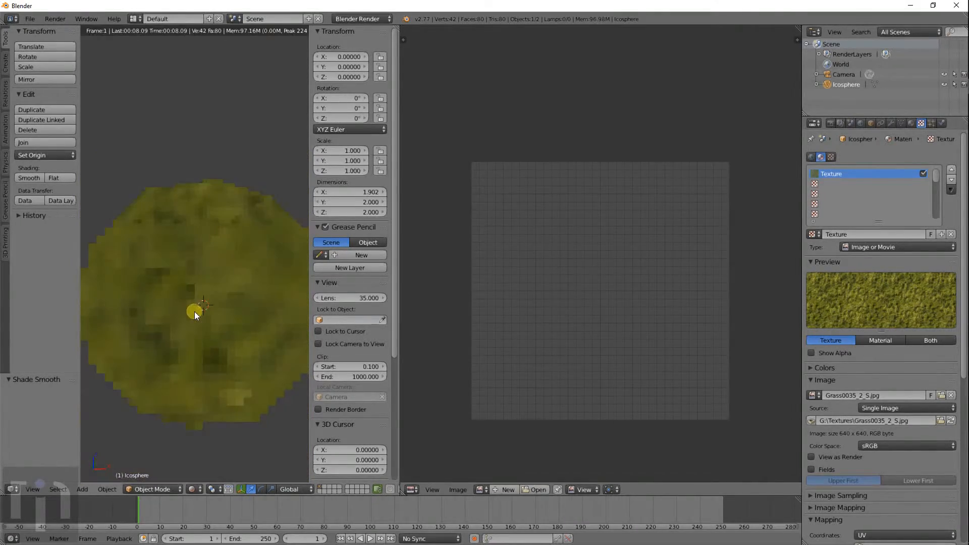
key(Tab)
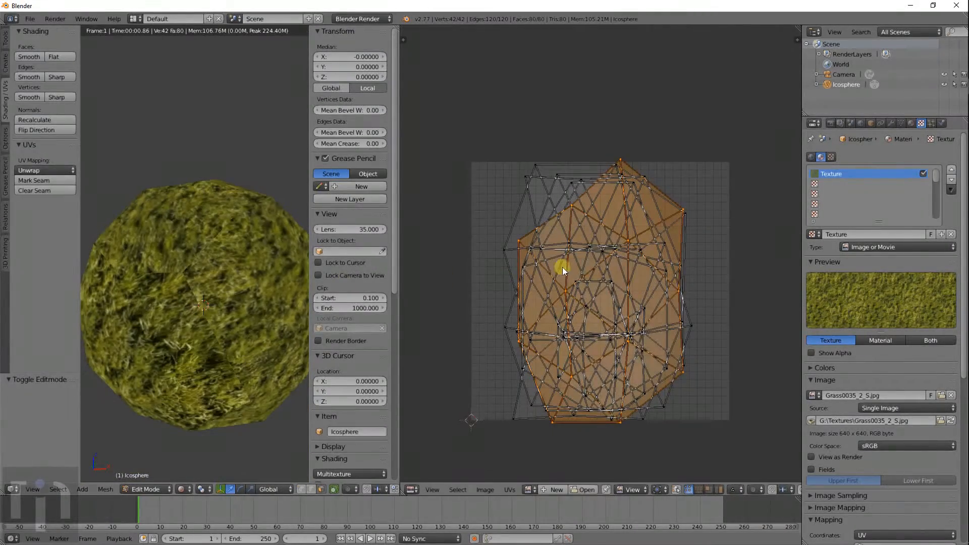
- Deselect the mesh and UVs and open the Viewport Shading dropdown
key(a)
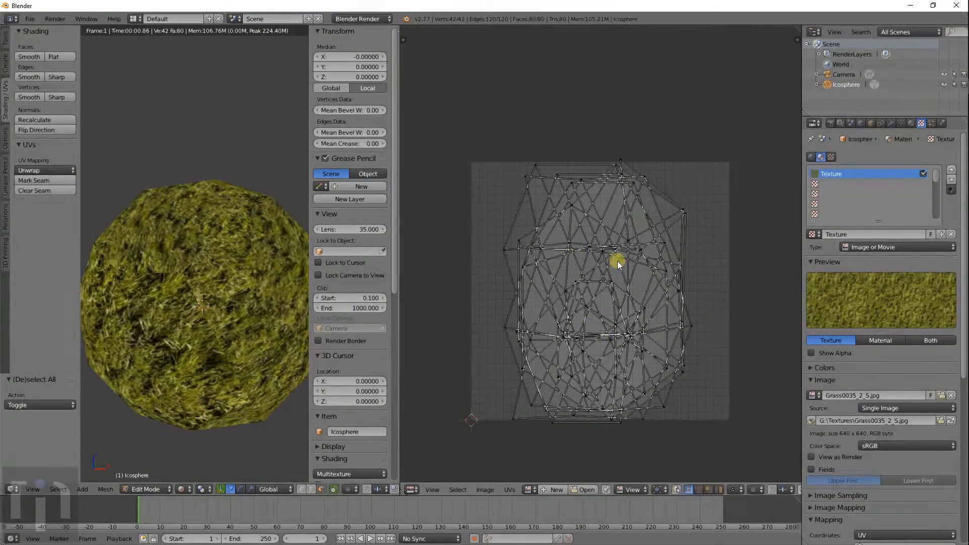
key(a)
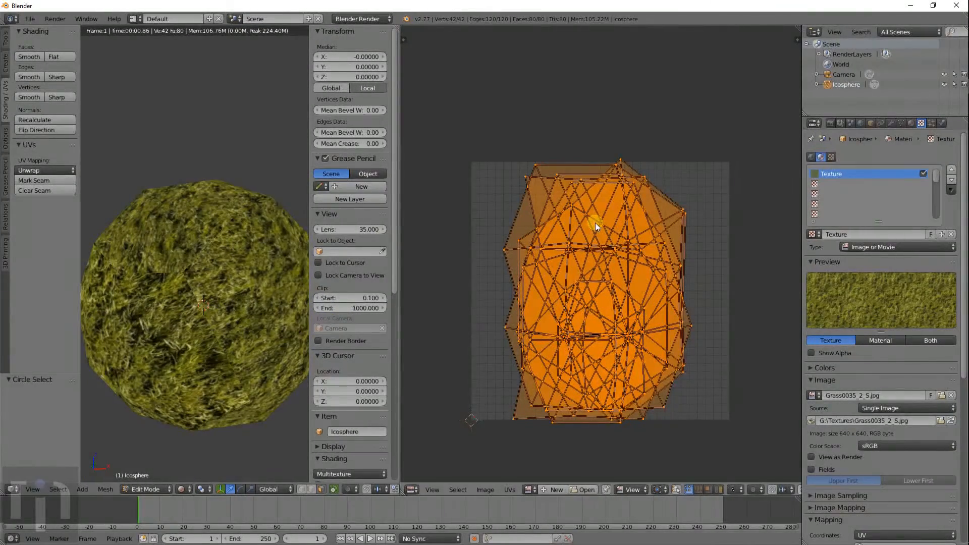
key(a)
scroll(232, 330, down, 2)
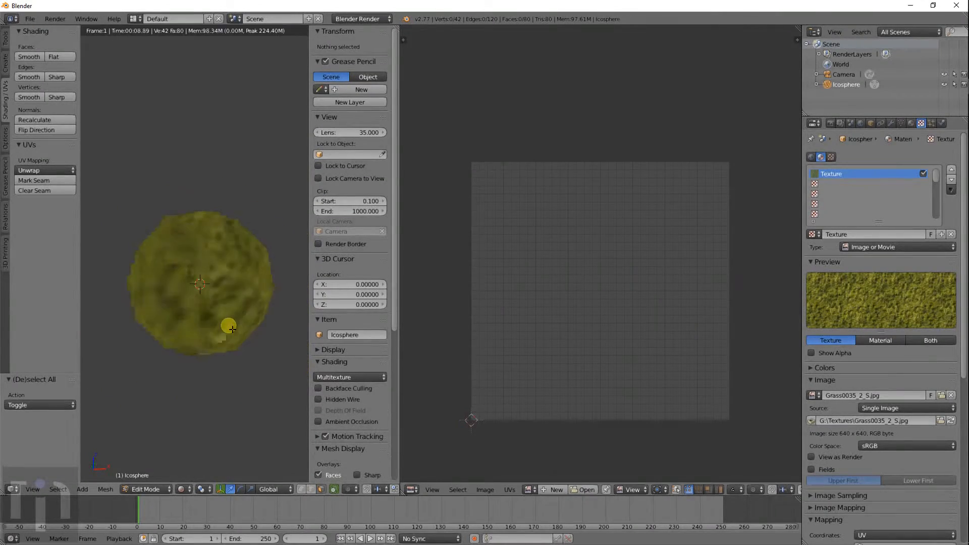
scroll(243, 271, up, 1)
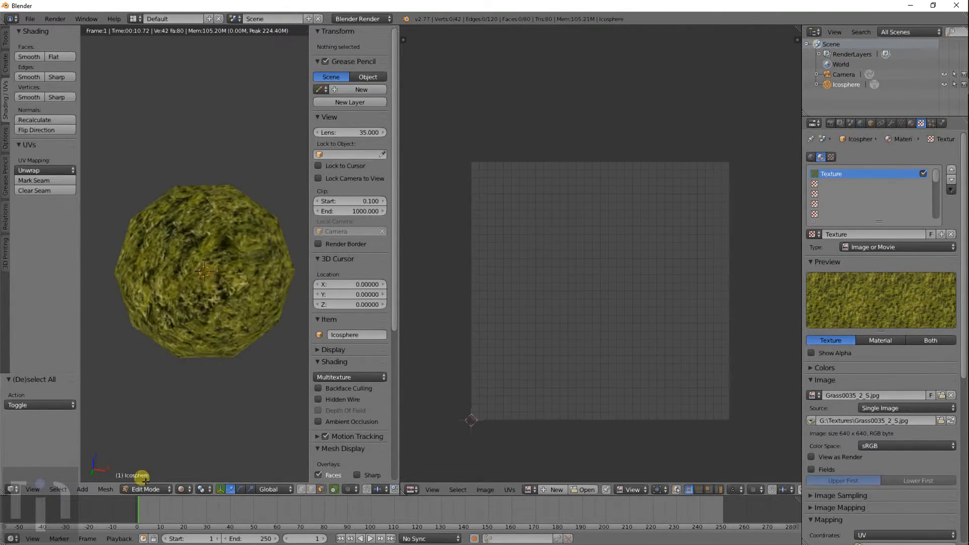
click(183, 489)
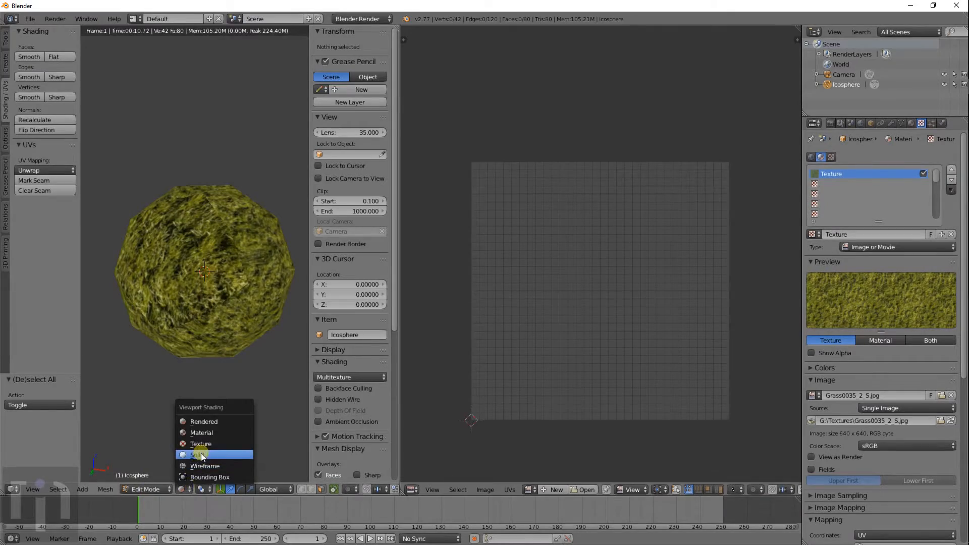
- Switch to Solid shading and view the icosphere from the front
click(196, 452)
scroll(221, 322, up, 3)
key(KP_1)
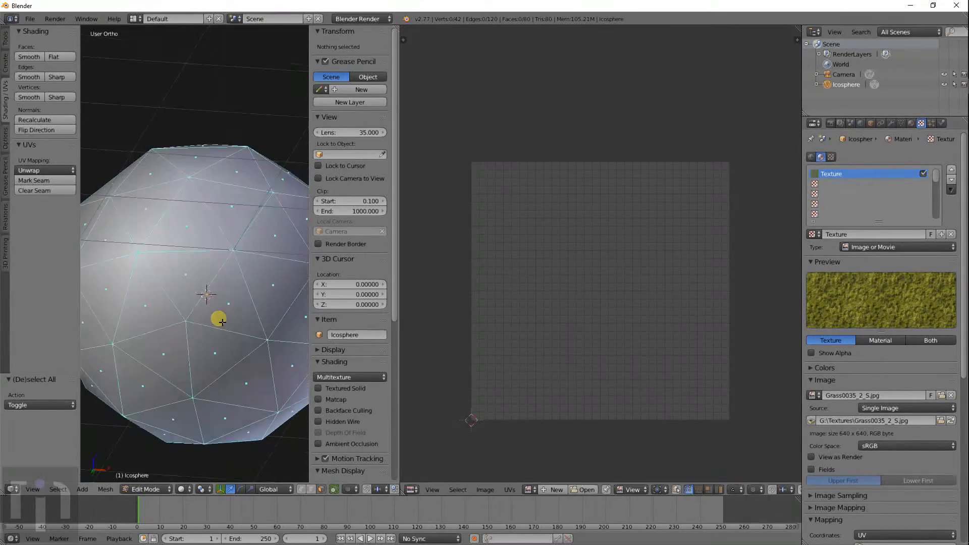
- Mark all edges sharp and give the icosphere flat shading
key(a)
key(a)
key(a)
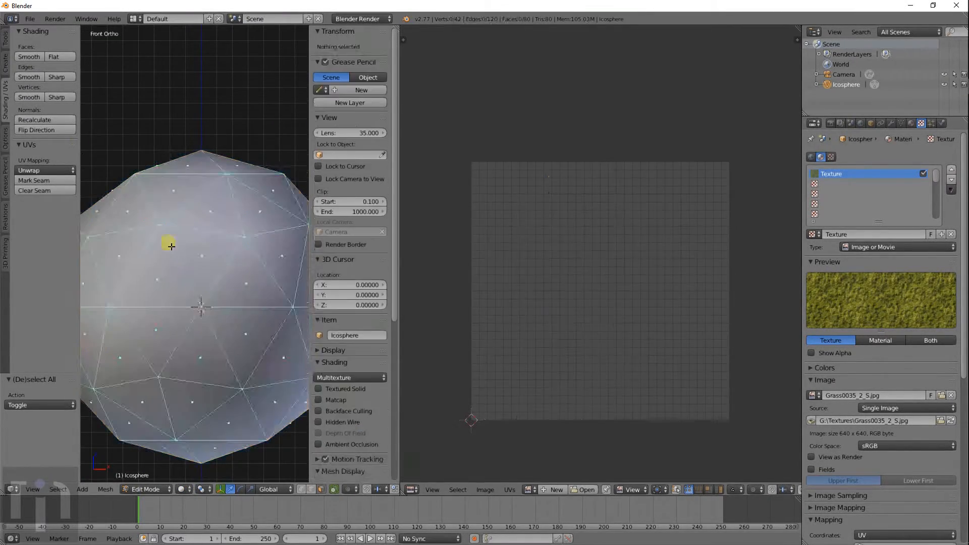
click(50, 97)
key(a)
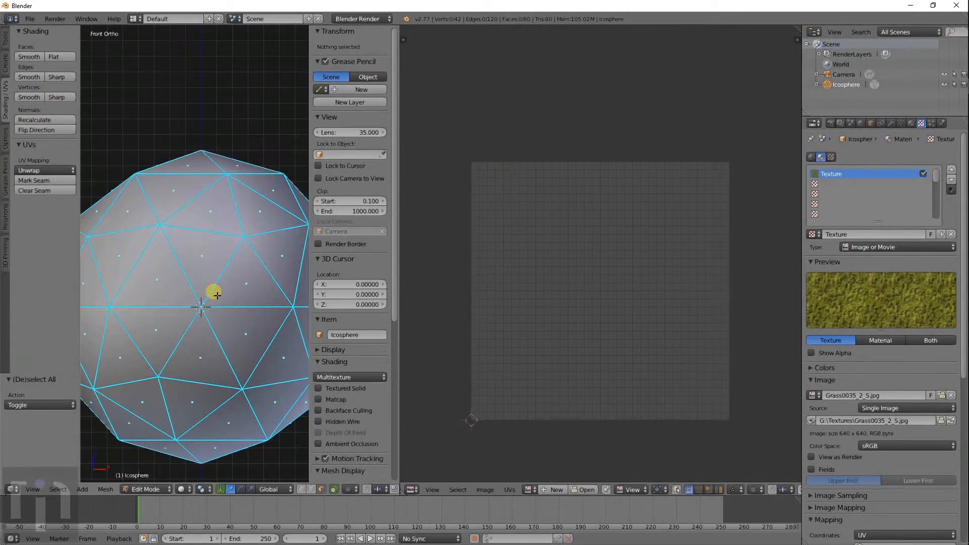
key(a)
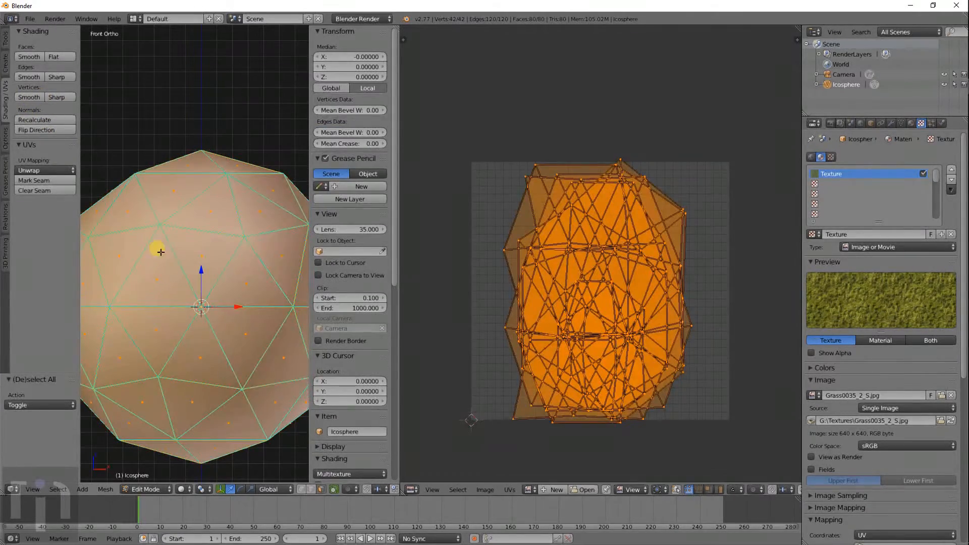
click(52, 57)
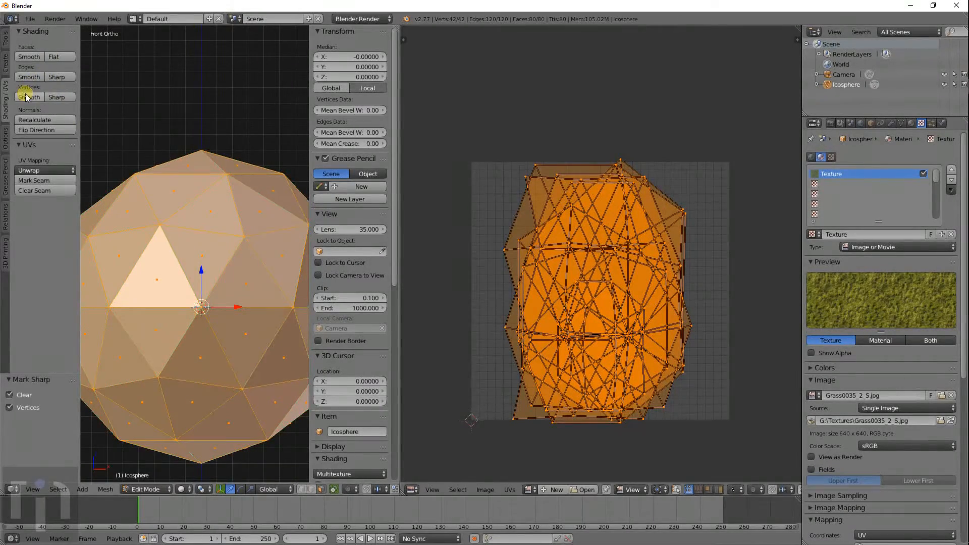
- Select a single face to show its UVs over the Grass0035_2_S.jpg image
scroll(234, 288, down, 2)
key(a)
scroll(229, 295, up, 4)
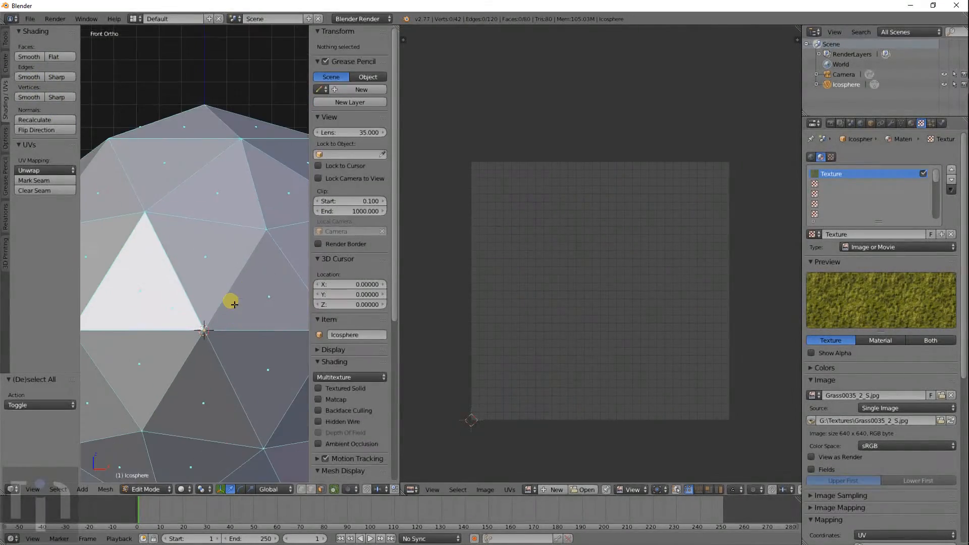
right_click(183, 240)
scroll(524, 301, down, 3)
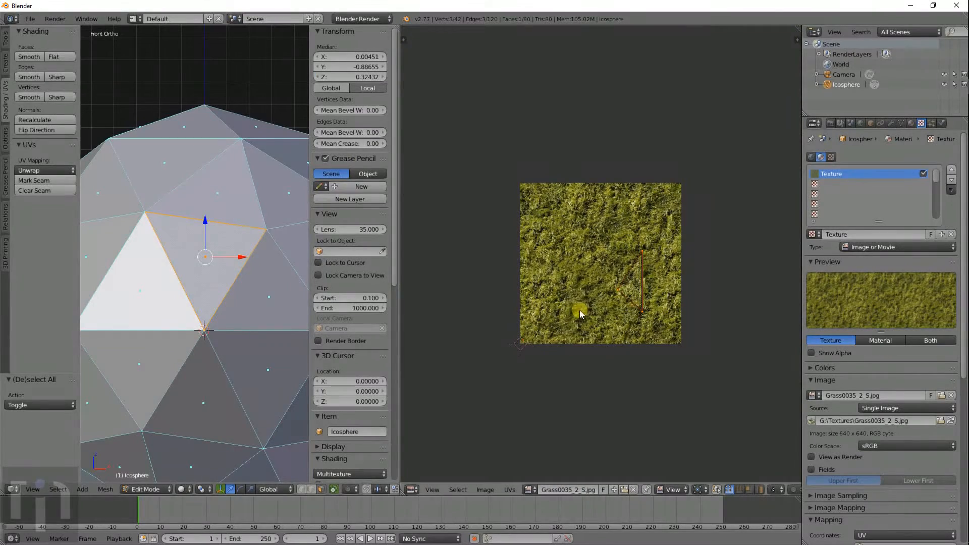
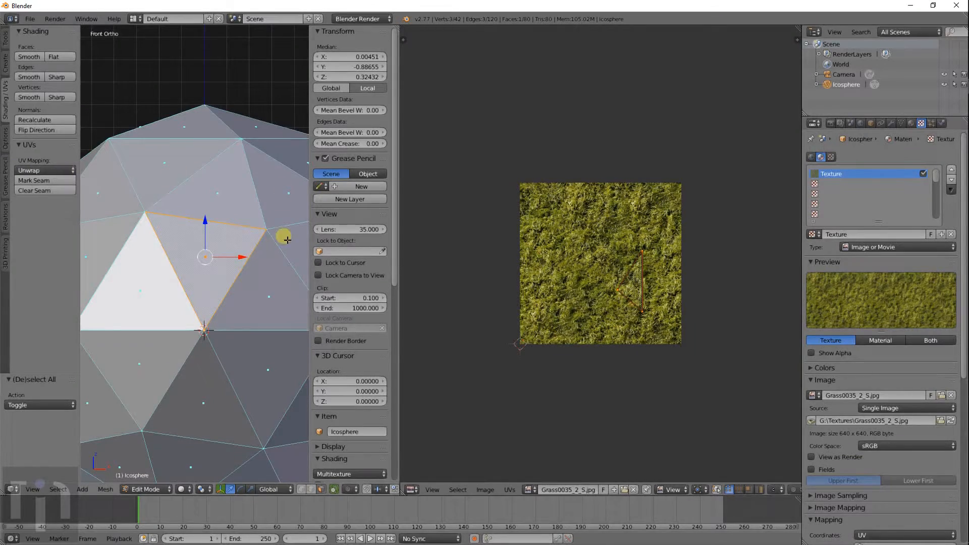
- Check the top and front views, then unwrap the selected face onto the grass image
key(KP_7)
key(KP_1)
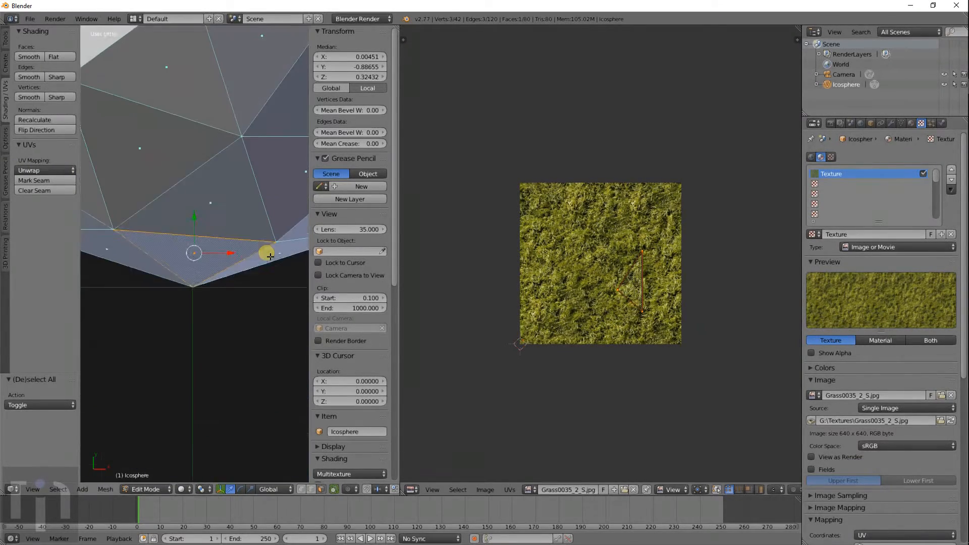
scroll(270, 257, up, 2)
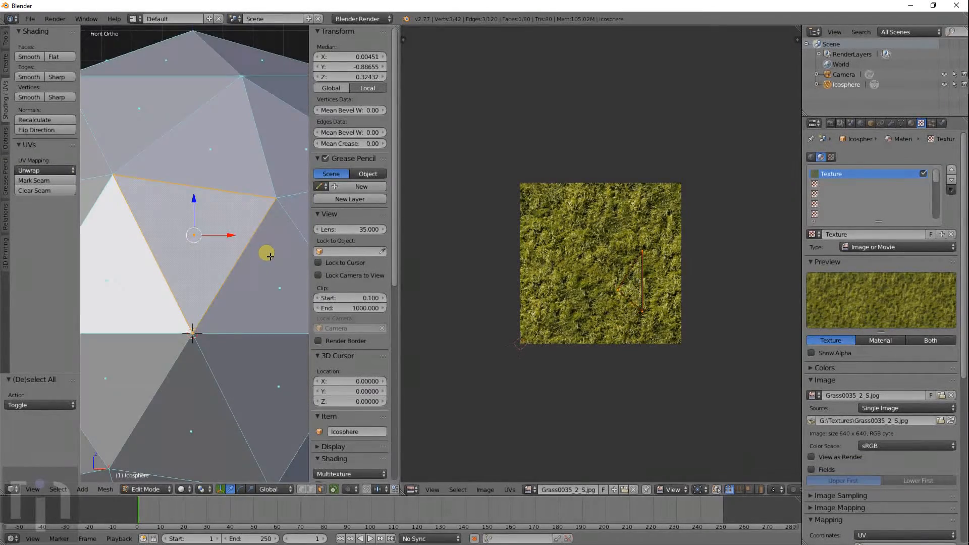
middle_drag(266, 252, 258, 287)
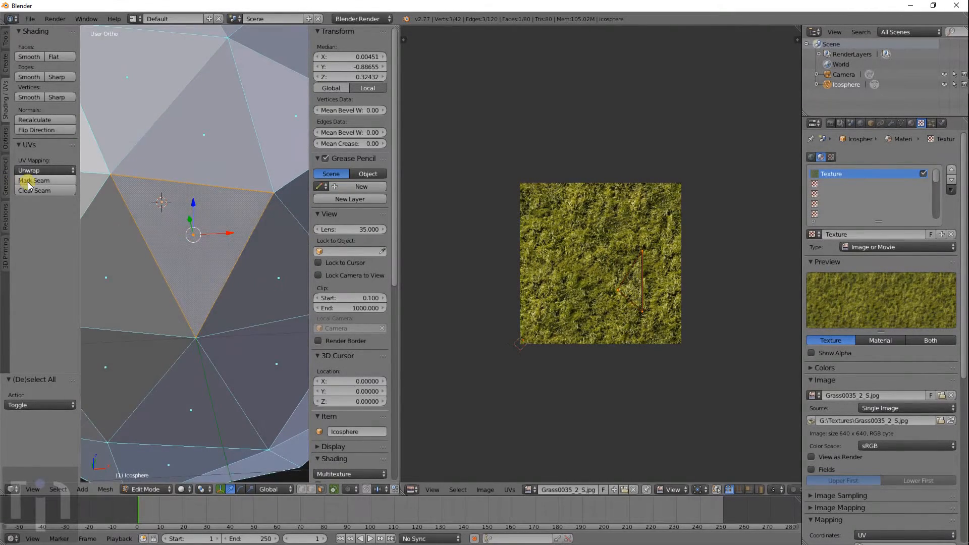
click(41, 171)
click(53, 182)
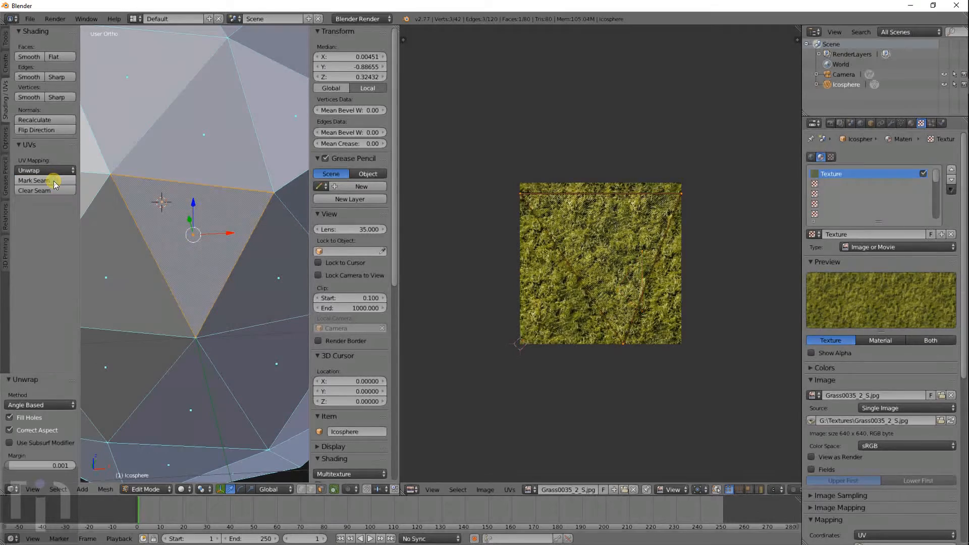
- Unwrap two neighbouring faces individually, clearing the selection between them
right_click(268, 280)
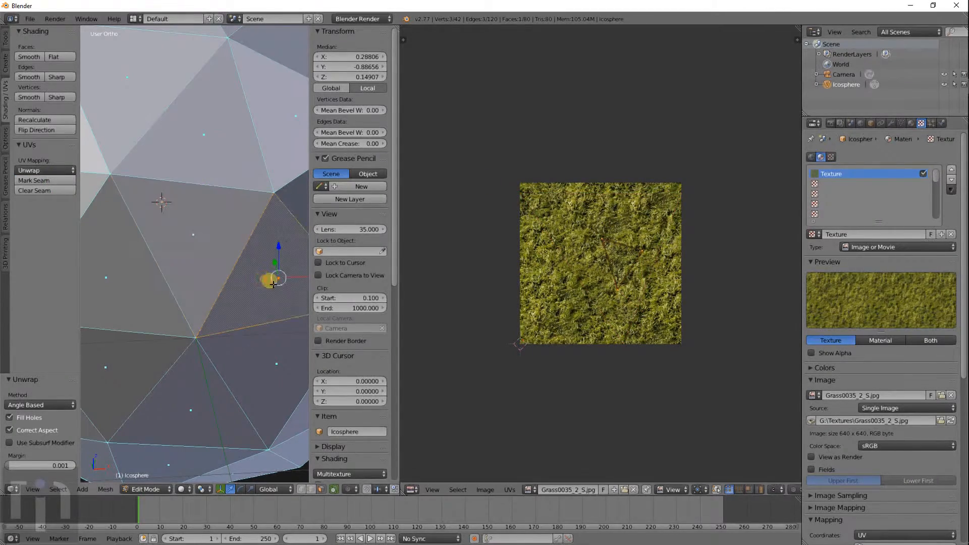
middle_drag(271, 281, 212, 273)
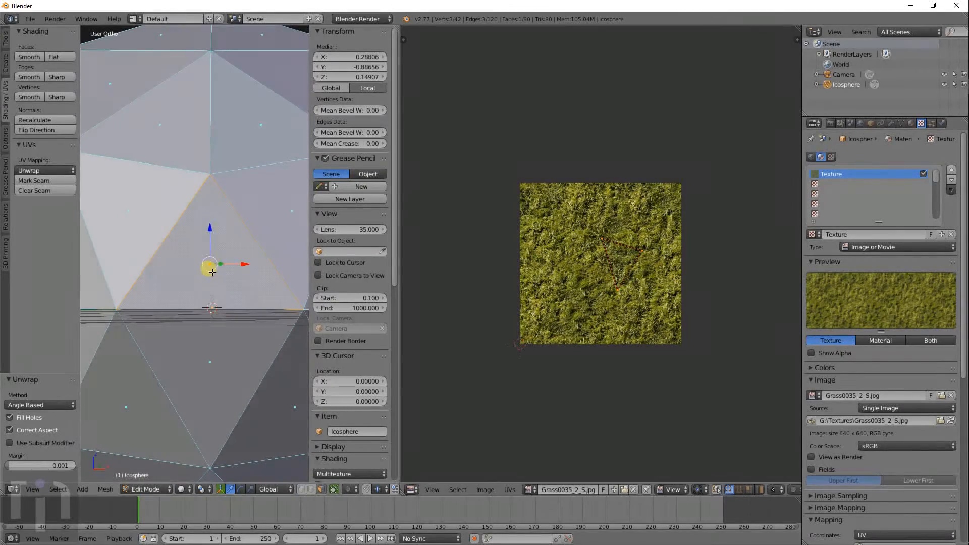
click(49, 174)
click(40, 190)
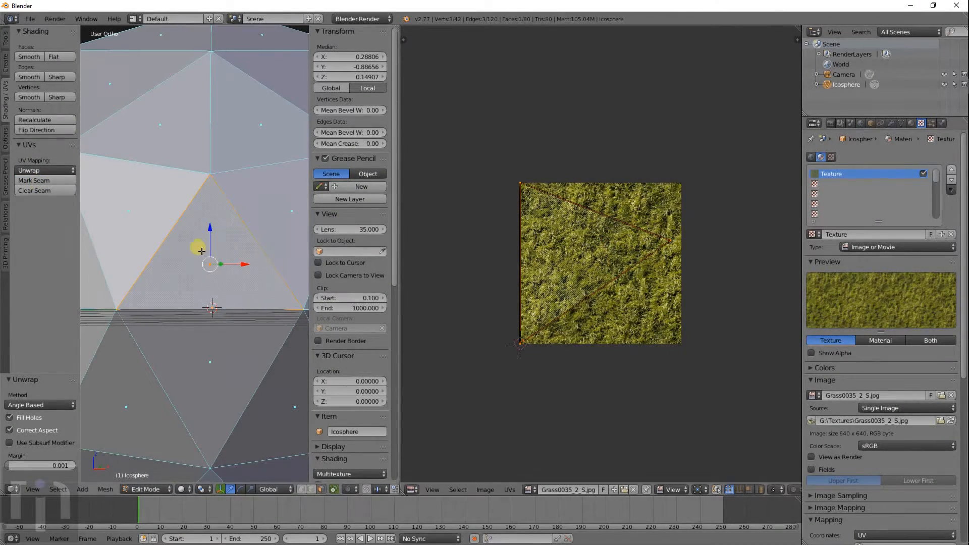
key(a)
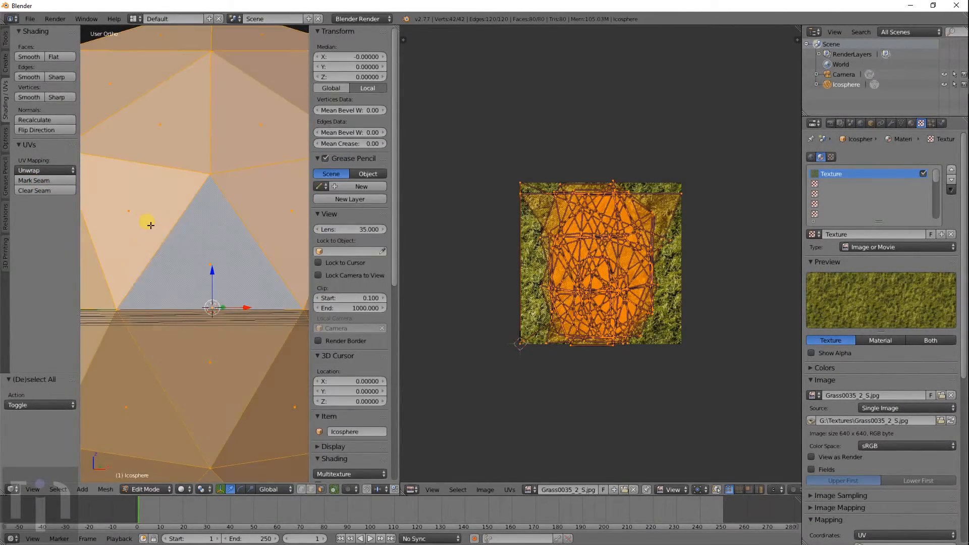
key(a)
middle_drag(150, 225, 164, 287)
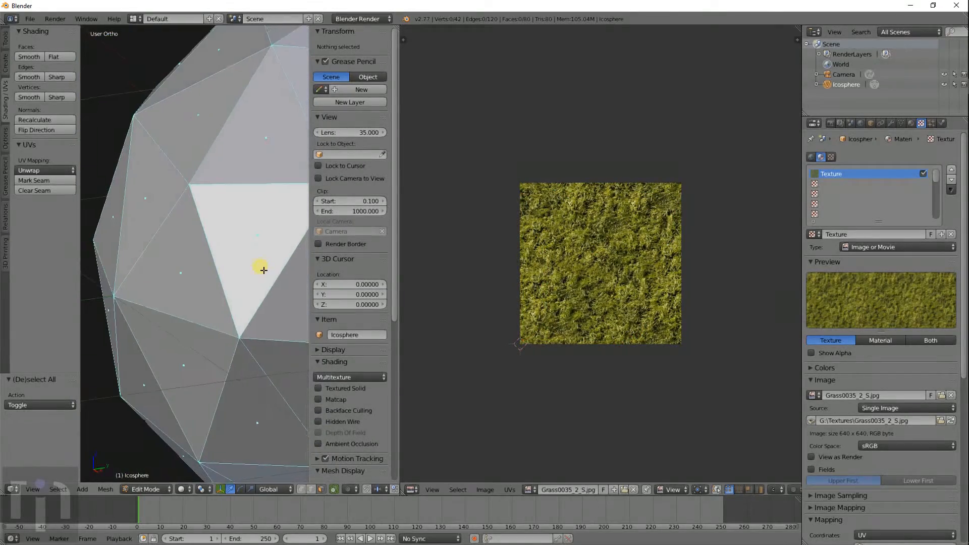
middle_drag(262, 268, 206, 284)
right_click(190, 251)
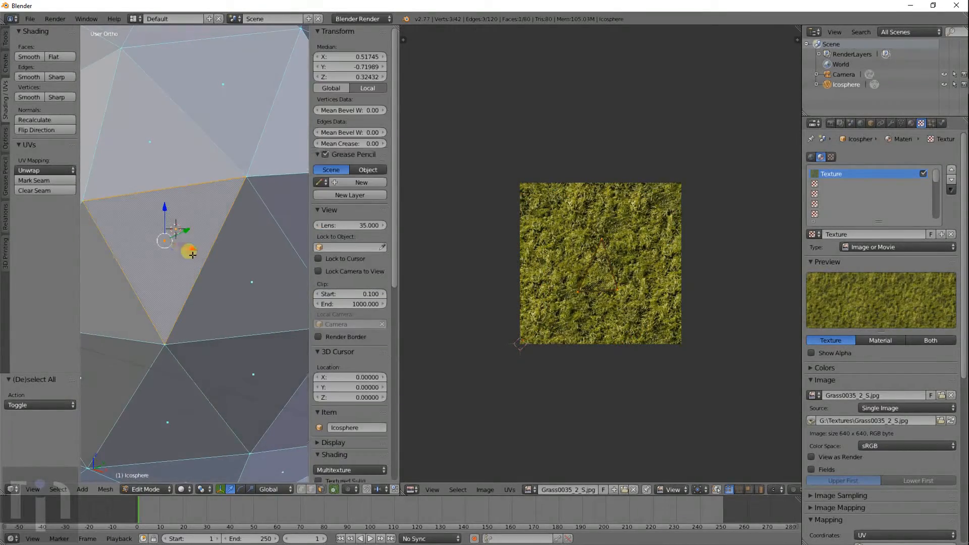
click(50, 170)
click(40, 190)
- Unwrap another face so its UV triangle fills the grass texture
right_click(237, 277)
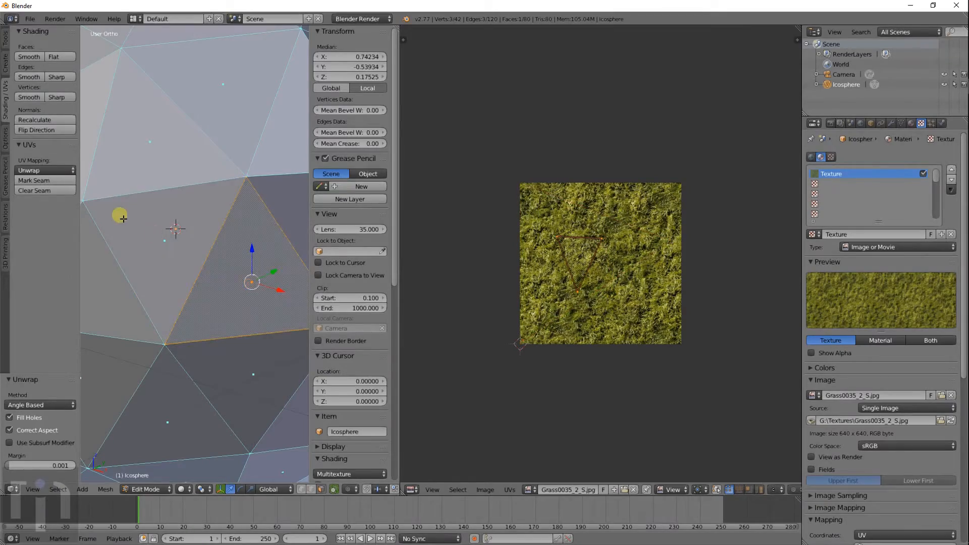
click(22, 170)
click(64, 183)
middle_drag(169, 249, 127, 230)
click(43, 172)
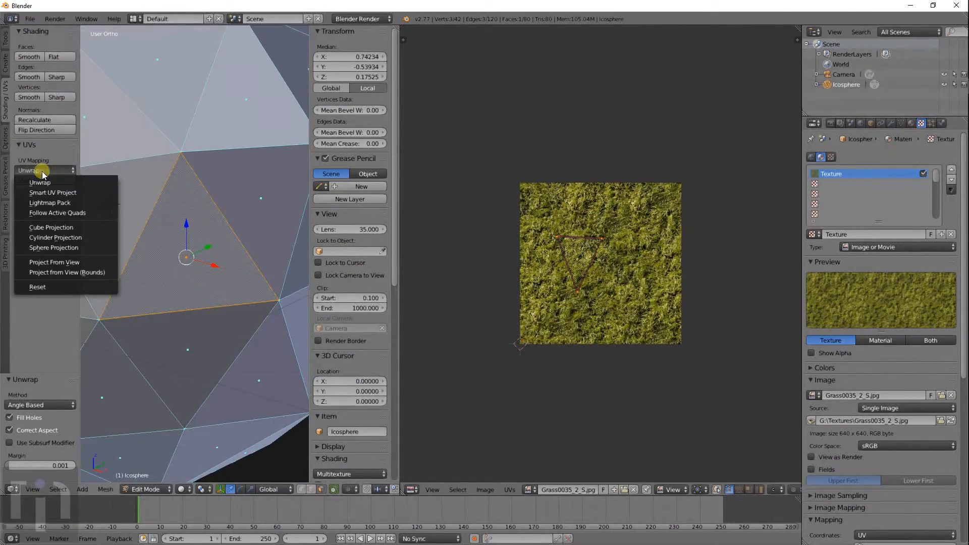
click(44, 183)
- Unwrap the next two adjacent faces one at a time
middle_drag(193, 251, 136, 241)
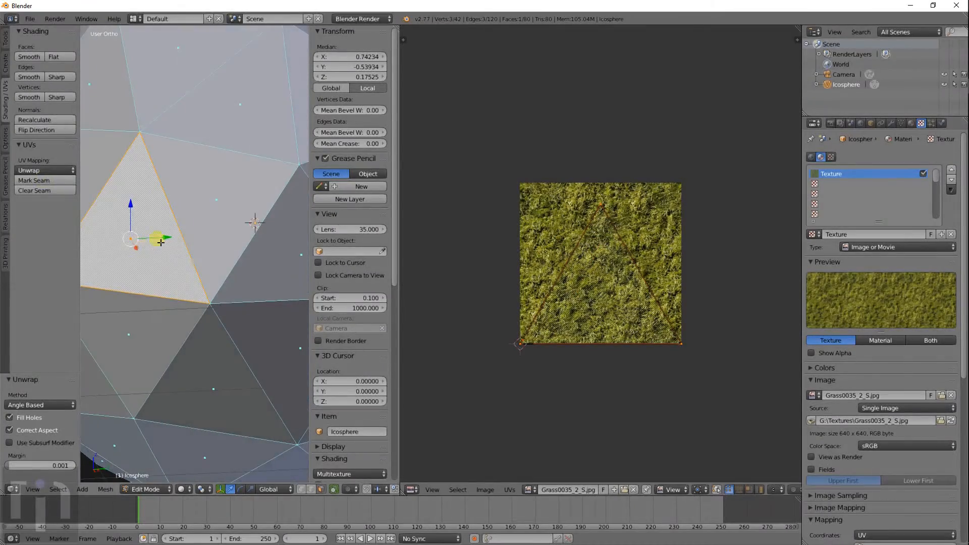
right_click(206, 203)
middle_drag(120, 194, 164, 220)
click(34, 170)
click(40, 183)
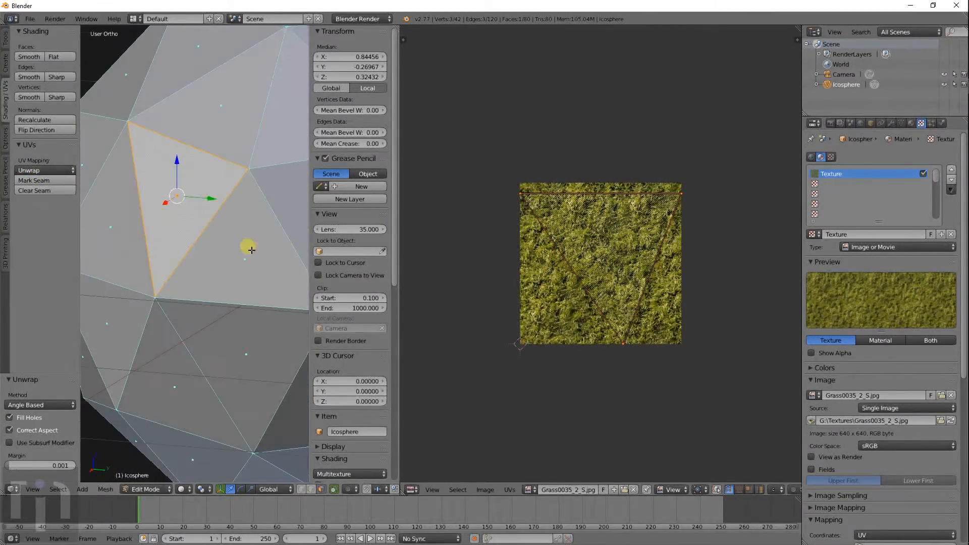
right_click(252, 248)
middle_drag(256, 232, 176, 215)
click(37, 171)
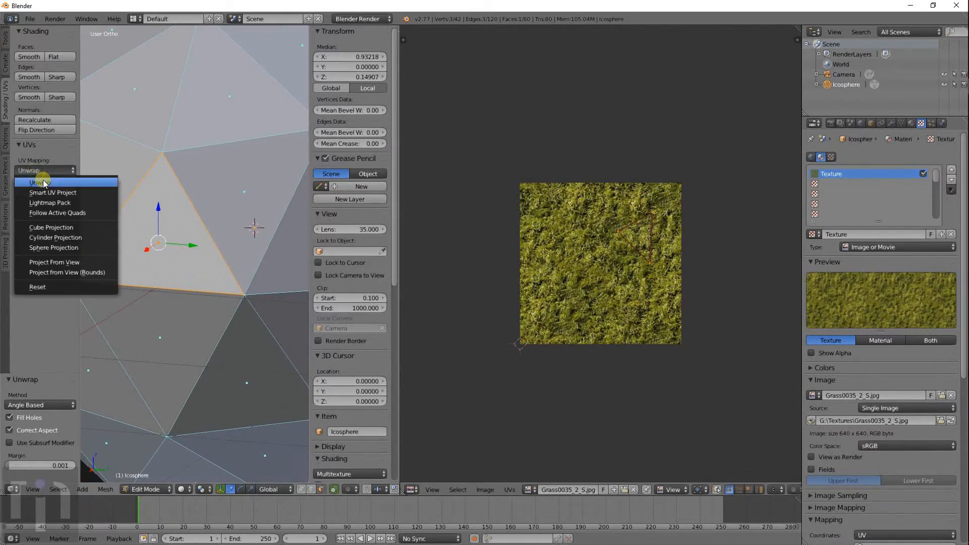
click(39, 180)
- Unwrap three more faces individually, orbiting between them
right_click(245, 224)
middle_drag(249, 223, 296, 216)
click(35, 172)
click(38, 190)
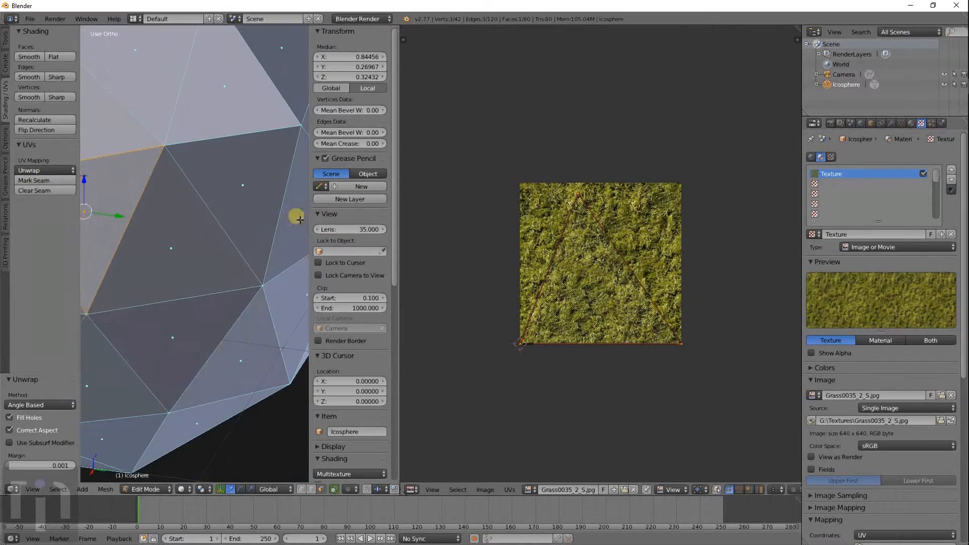
right_click(182, 233)
middle_drag(182, 233, 209, 232)
click(39, 169)
click(41, 180)
right_click(129, 208)
click(21, 169)
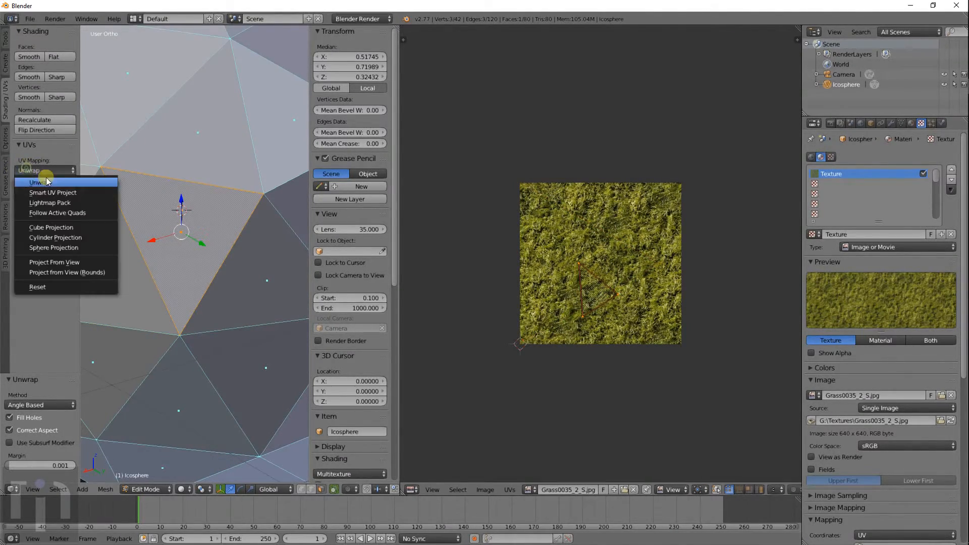
click(54, 183)
- Continue around the icosphere, unwrapping another three faces each on its own
middle_drag(243, 249, 190, 227)
right_click(137, 205)
click(58, 170)
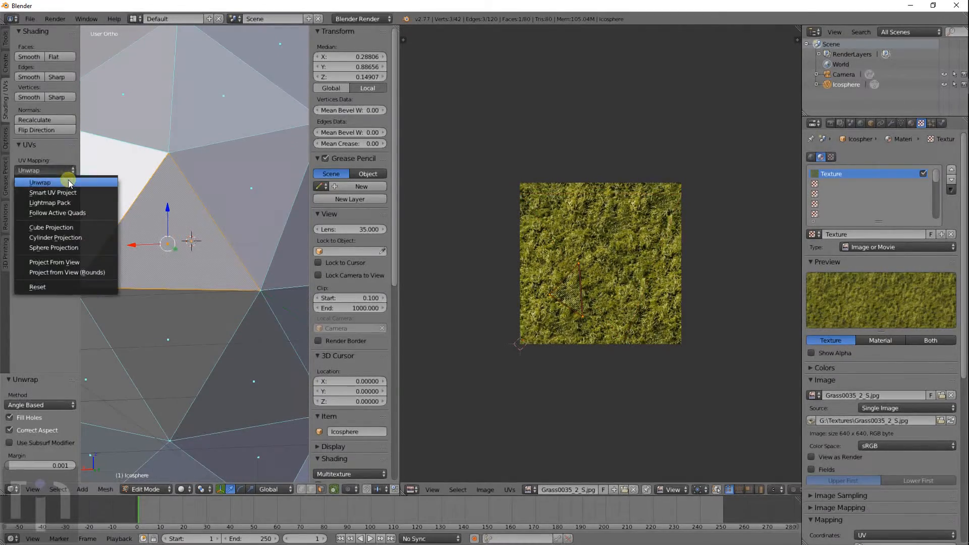
click(65, 183)
middle_drag(249, 221, 231, 236)
right_click(230, 236)
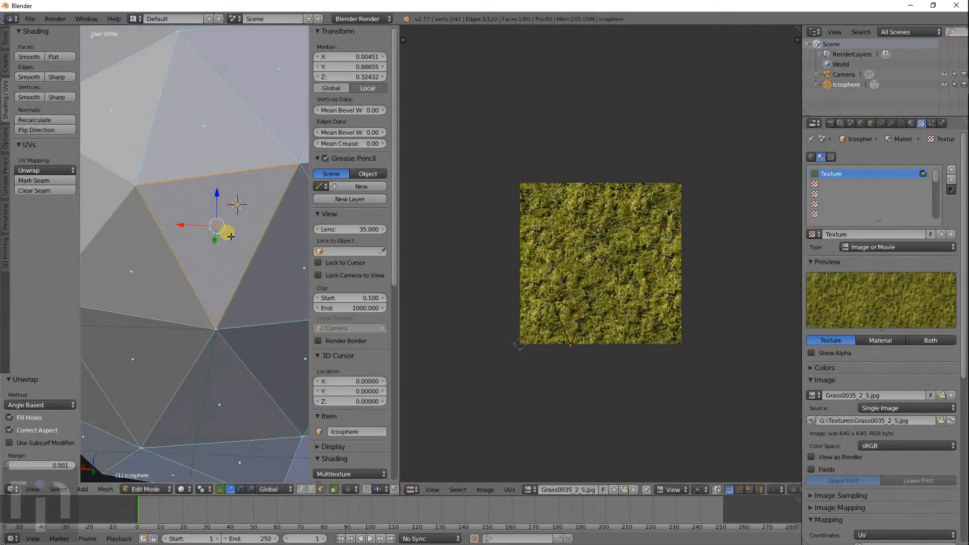
click(41, 169)
click(44, 180)
right_click(278, 260)
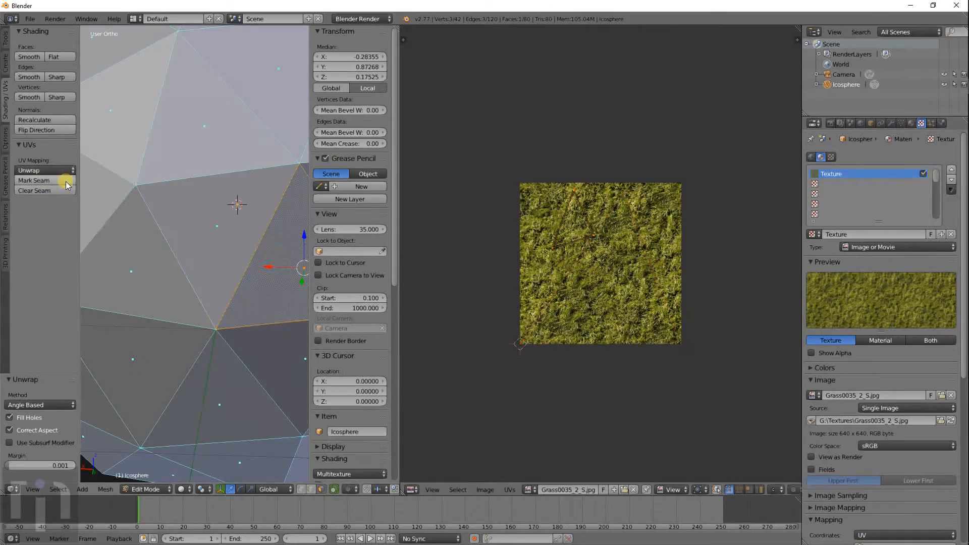
click(41, 170)
click(44, 179)
- Unwrap two further faces and select the next face
middle_drag(243, 239, 169, 241)
right_click(247, 210)
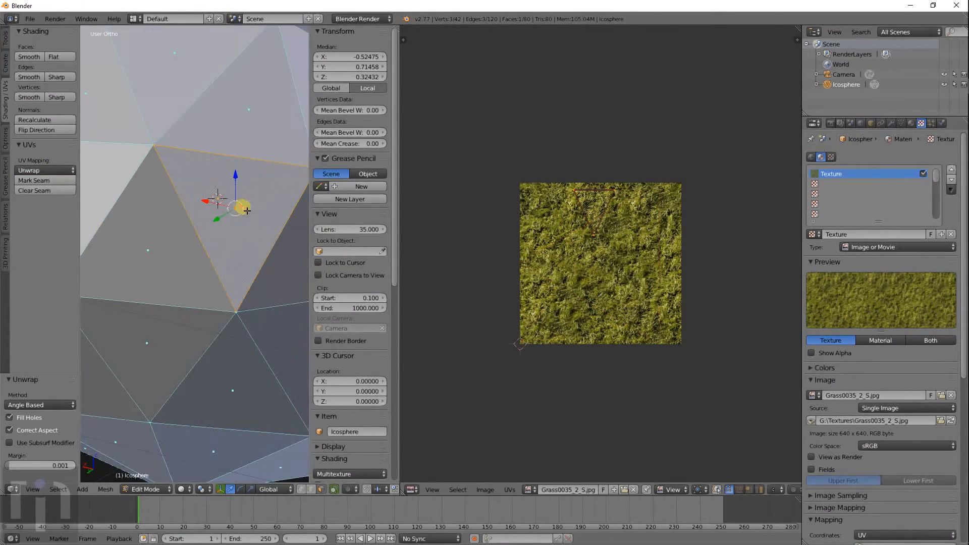
click(39, 169)
click(49, 185)
middle_drag(218, 223, 87, 197)
right_click(144, 220)
mouse_move(202, 236)
middle_down()
mouse_move(179, 216)
mouse_move(198, 223)
middle_up()
click(27, 170)
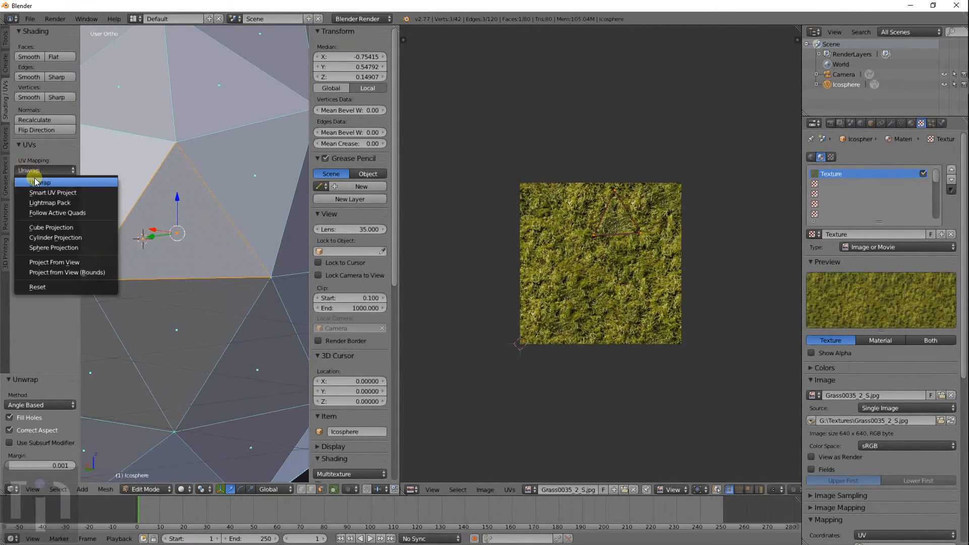
click(31, 180)
right_click(234, 199)
middle_drag(238, 199, 222, 244)
- Enlarge and reposition the selected face's UV triangle, finishing at 1.385 scale
key(s)
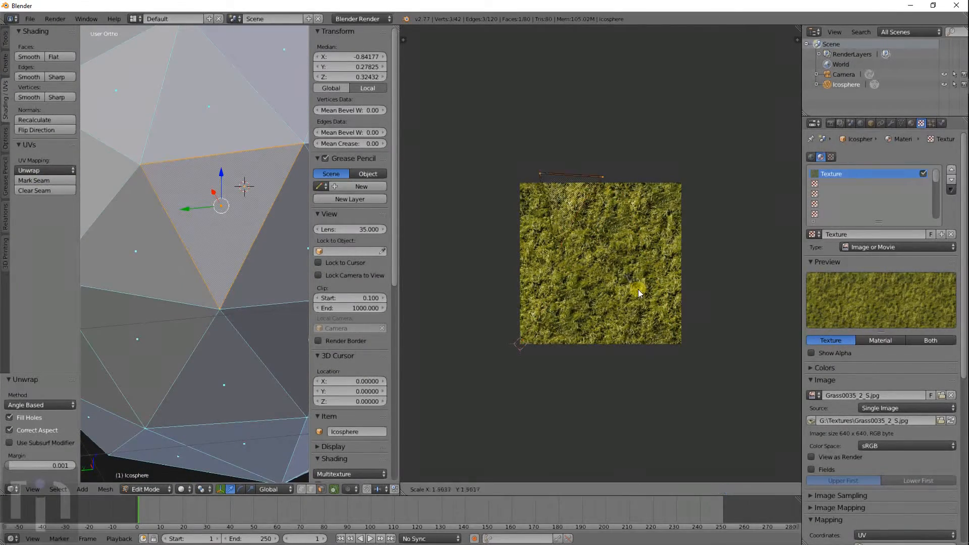
click(656, 318)
key(g)
click(676, 349)
key(s)
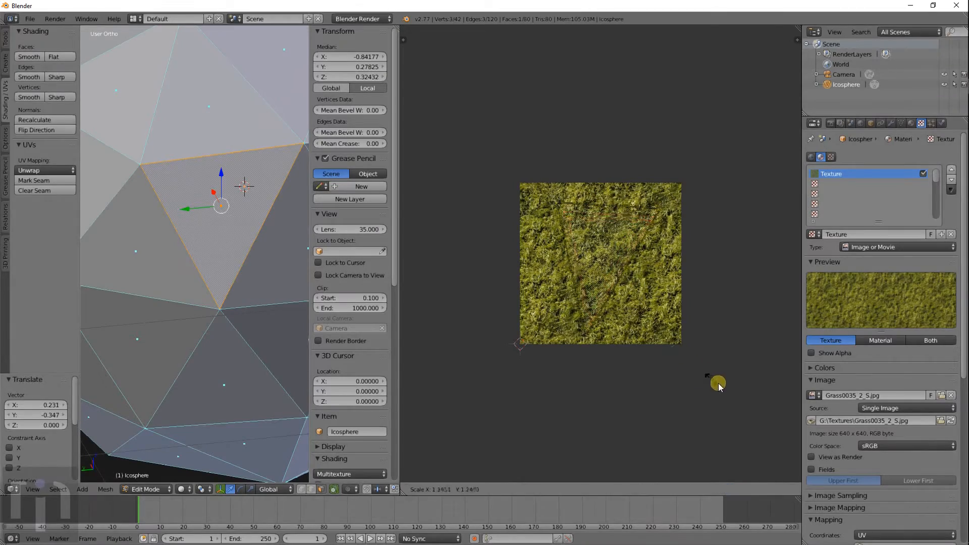
click(707, 385)
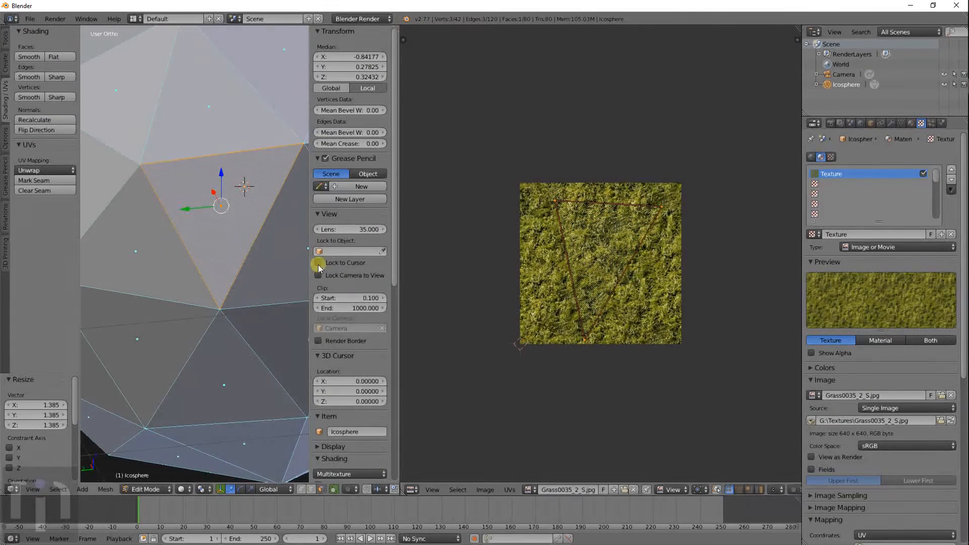
- Scale up a second face's UVs and move them up the image
right_click(272, 247)
key(s)
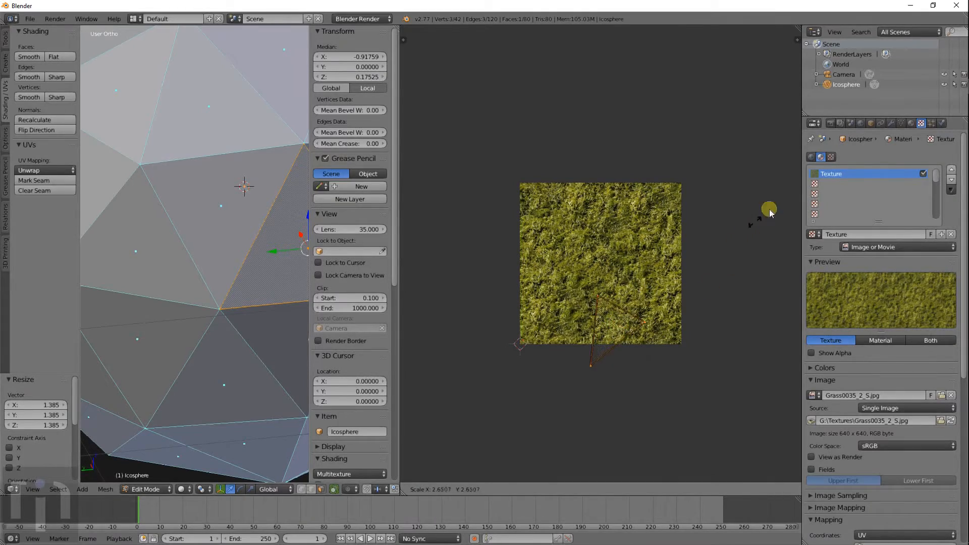
click(483, 124)
key(g)
click(477, 46)
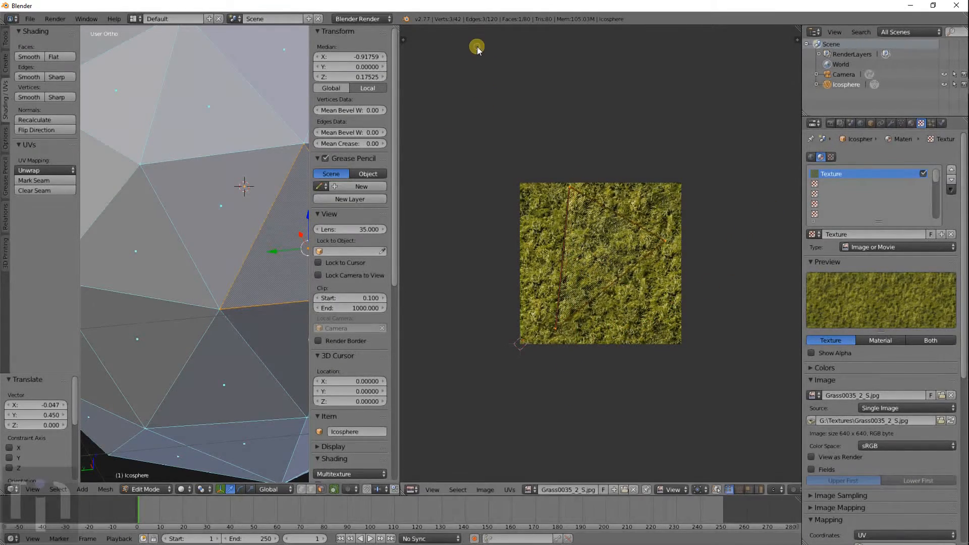
middle_drag(242, 238, 214, 233)
middle_drag(286, 238, 172, 237)
- Greatly enlarge the right-hand triangle's UVs, then shrink them slightly
right_click(224, 211)
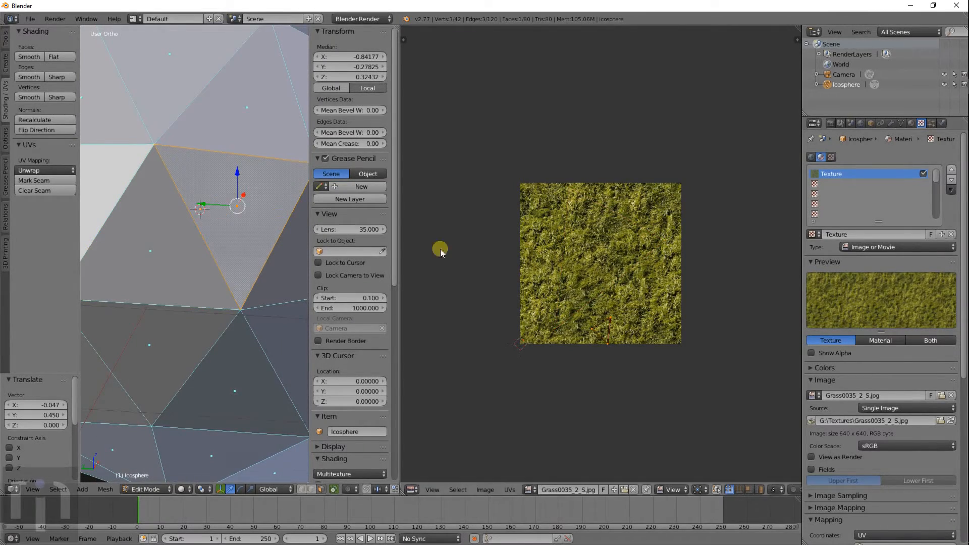
key(s)
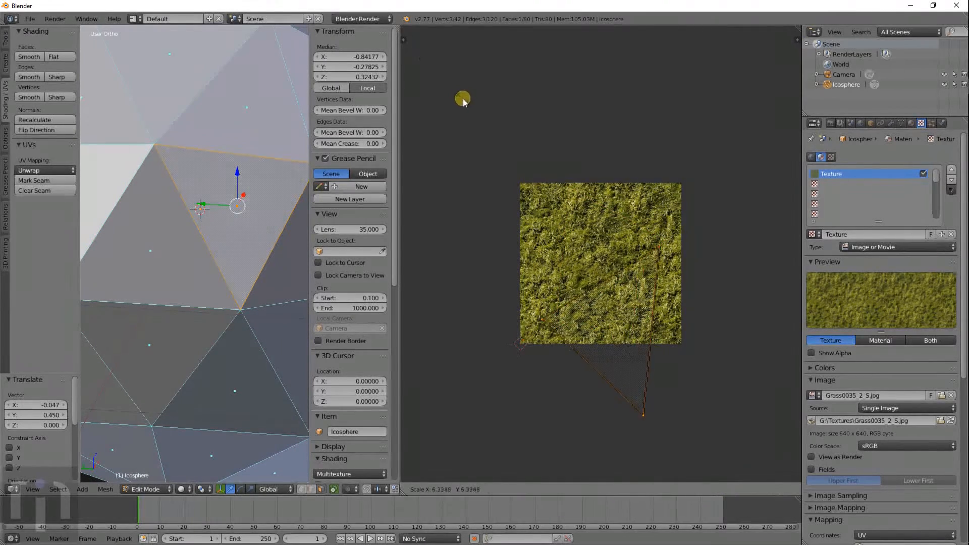
click(462, 97)
key(g)
key(s)
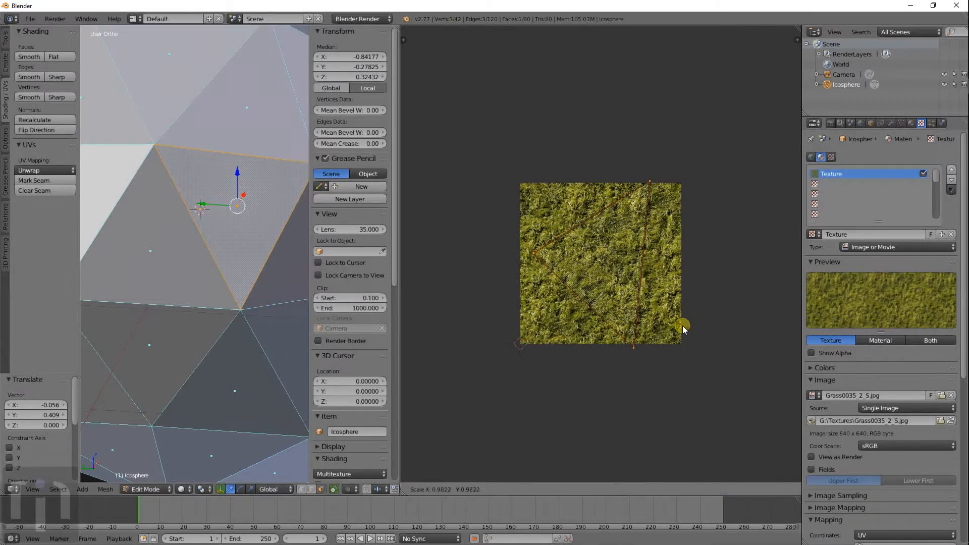
click(683, 326)
- Enlarge, move and slightly shrink another face's UV triangle
right_click(271, 259)
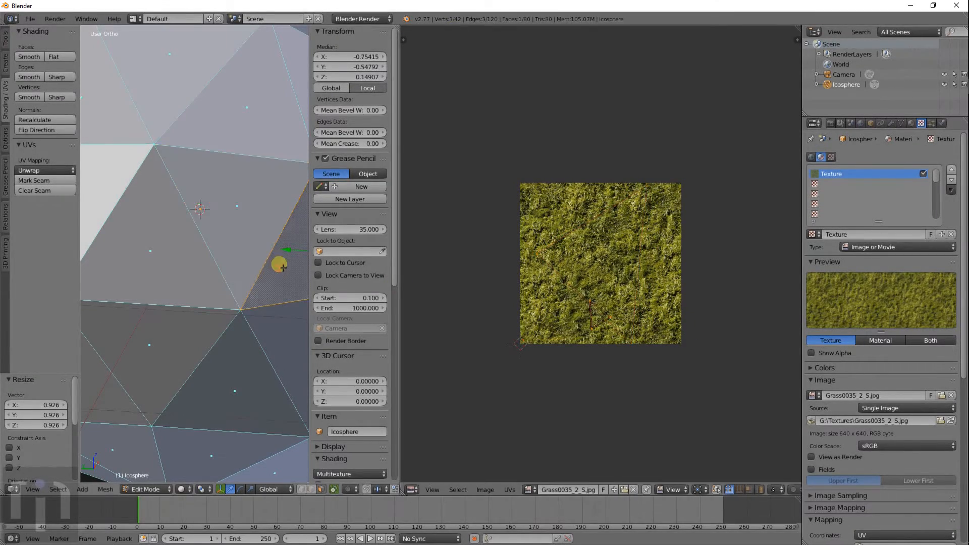
middle_drag(277, 237, 223, 230)
key(s)
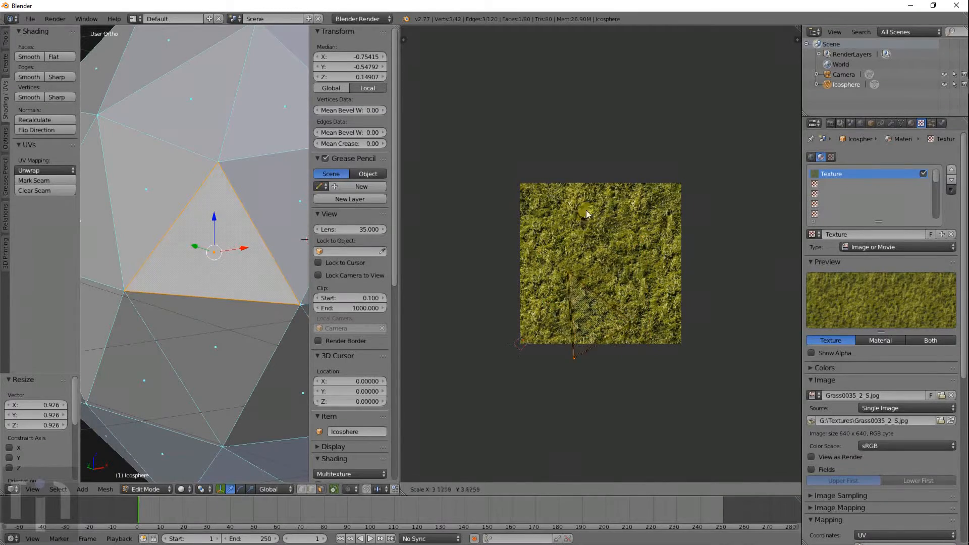
click(634, 107)
key(g)
click(655, 46)
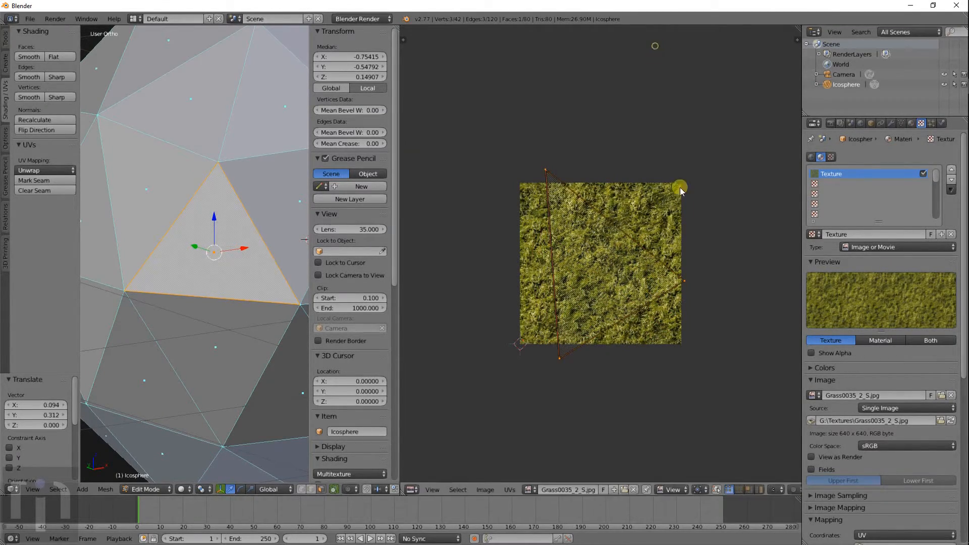
key(s)
click(694, 325)
- Scale up the adjacent face's UVs and place them over the grass
right_click(287, 234)
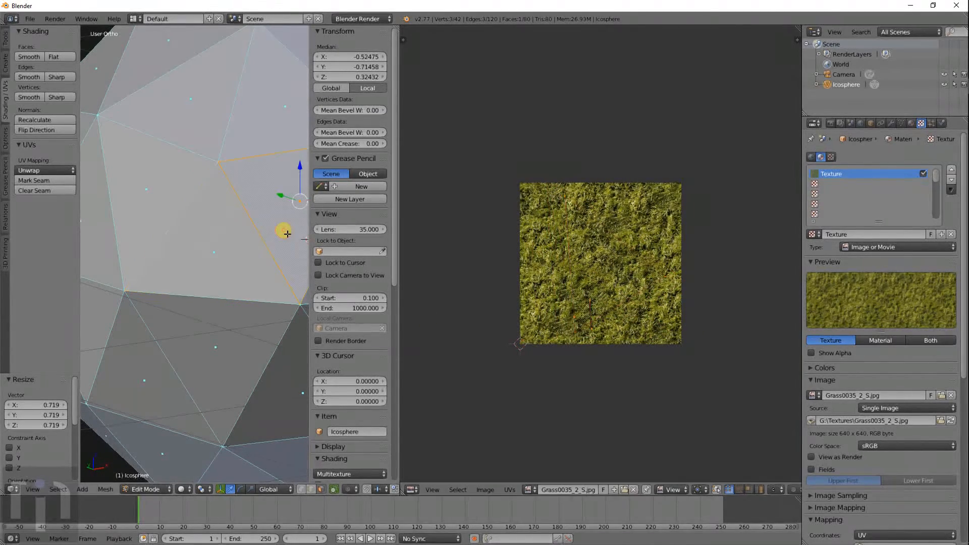
shift+middle_drag(258, 294, 139, 288)
key(s)
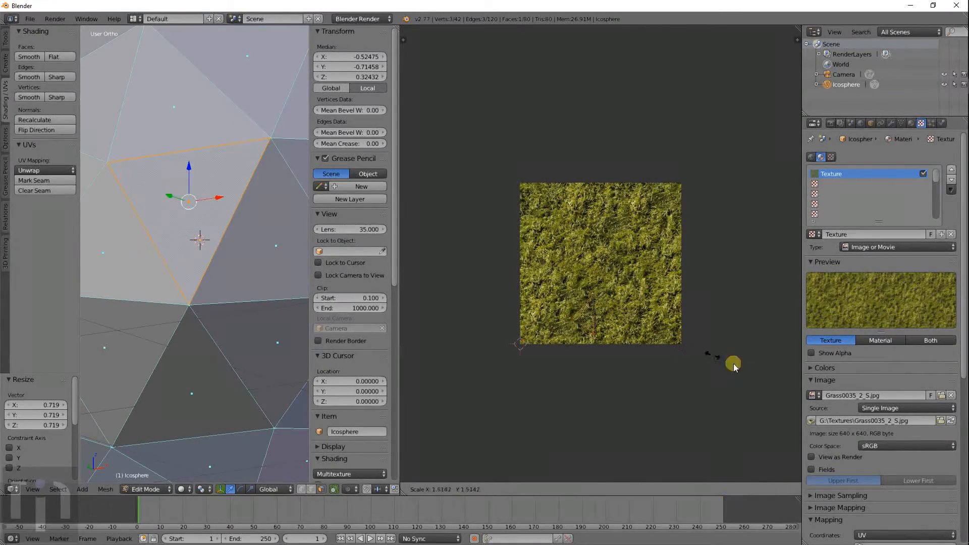
click(534, 66)
key(g)
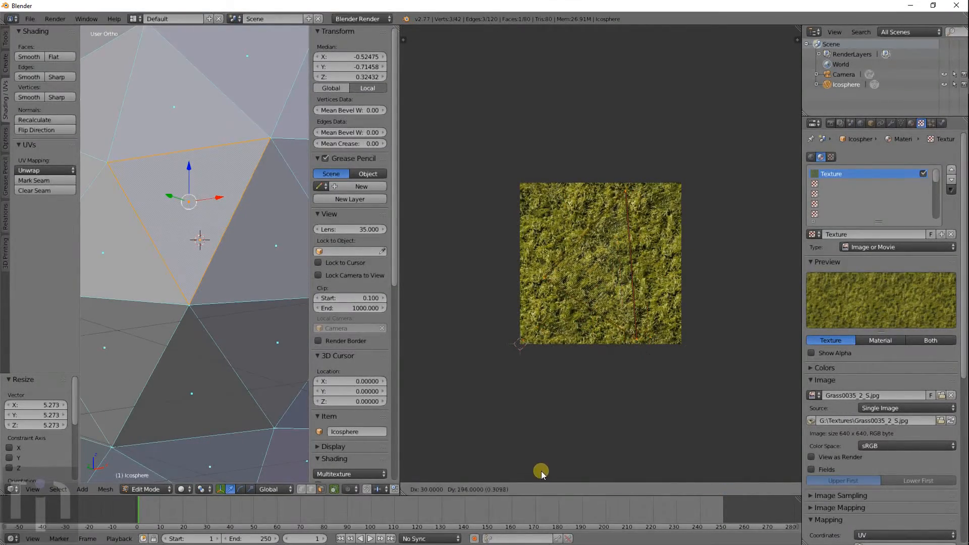
click(540, 471)
- Enlarge the next neighbouring face's UVs onto the grass, then reselect the left triangle
right_click(301, 277)
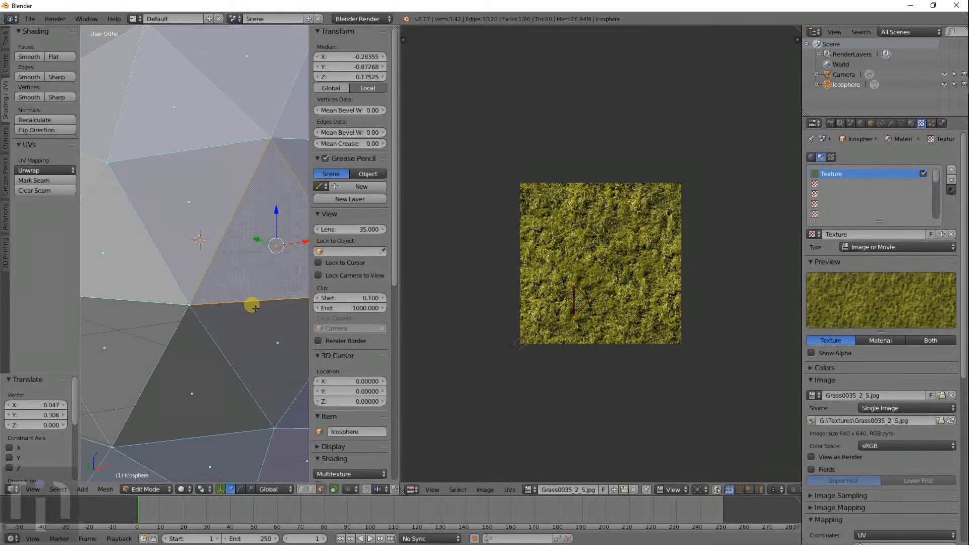
middle_drag(256, 309, 195, 310)
key(s)
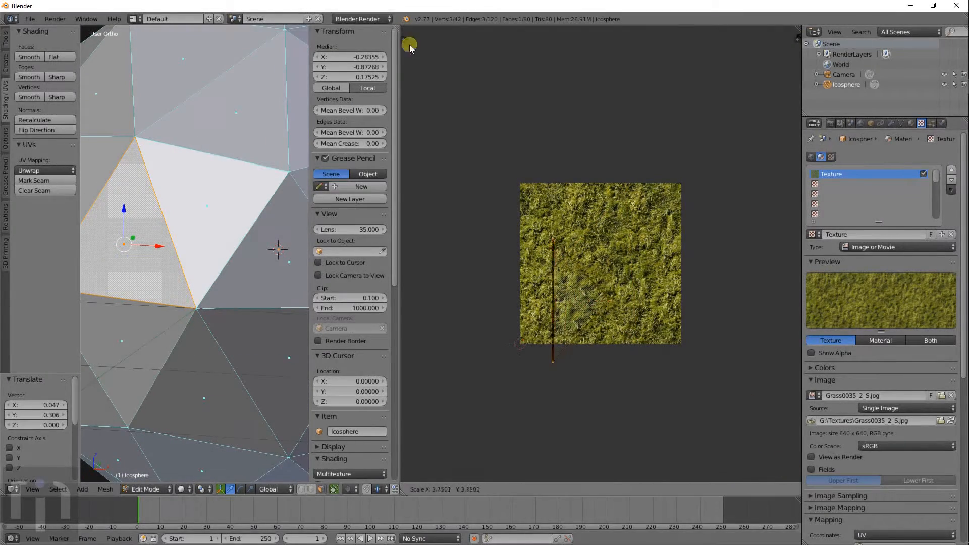
click(409, 46)
key(g)
click(461, 471)
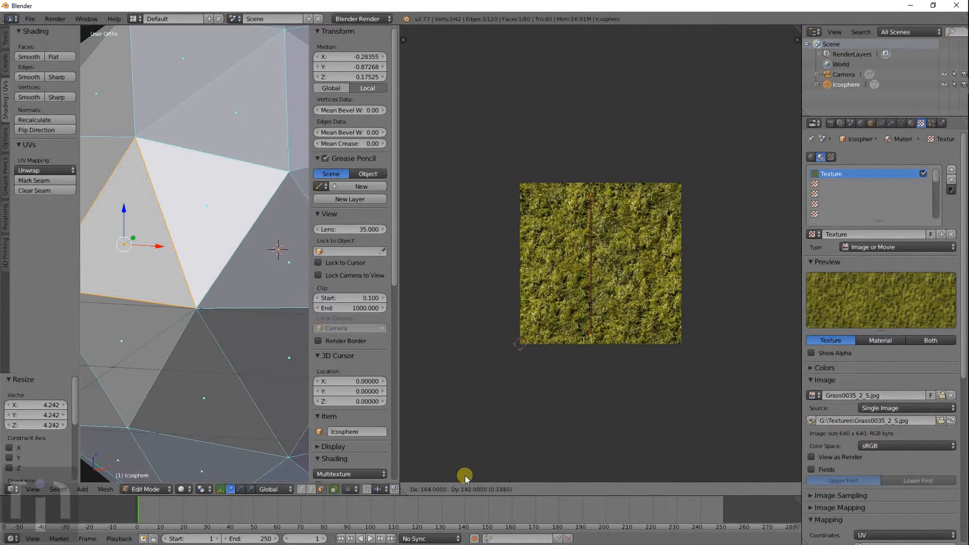
right_click(221, 262)
right_click(124, 221)
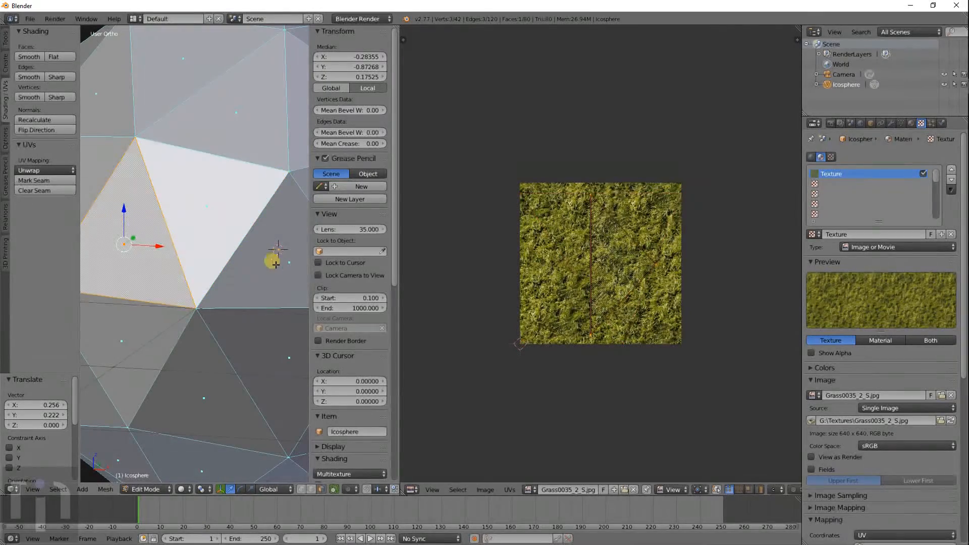
scroll(212, 270, down, 4)
- Switch to Rendered shading and orbit and zoom around the grass-covered icosphere
key(shift+z)
scroll(183, 313, up, 4)
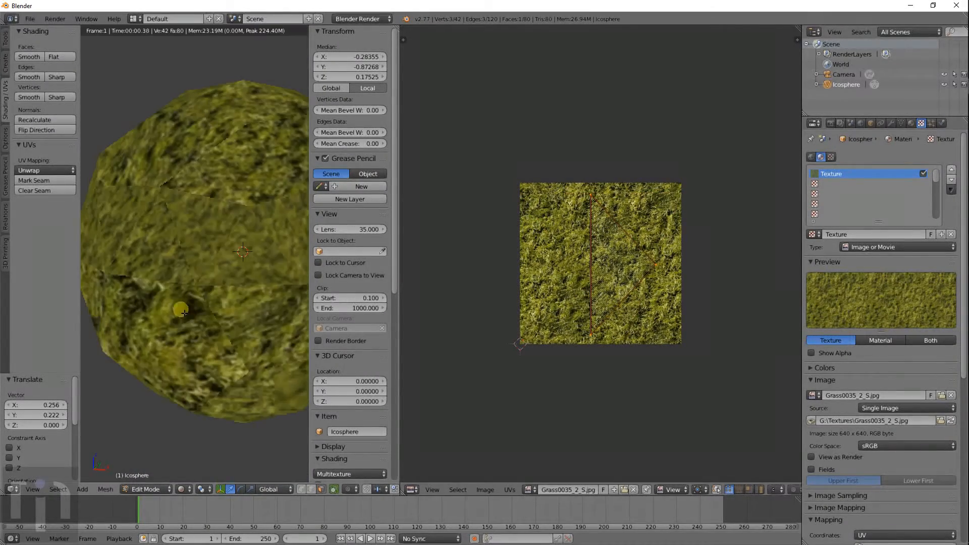
middle_drag(244, 334, 192, 334)
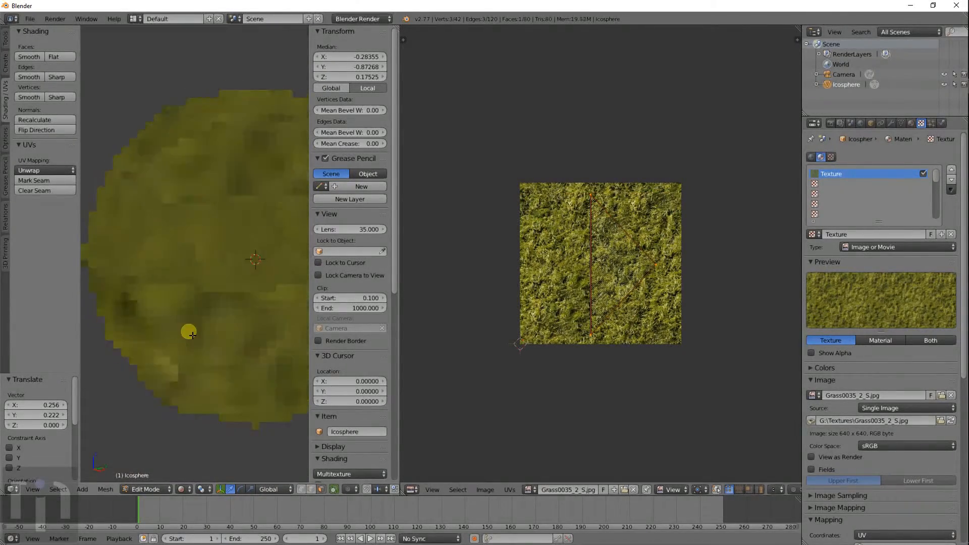
scroll(238, 275, up, 1)
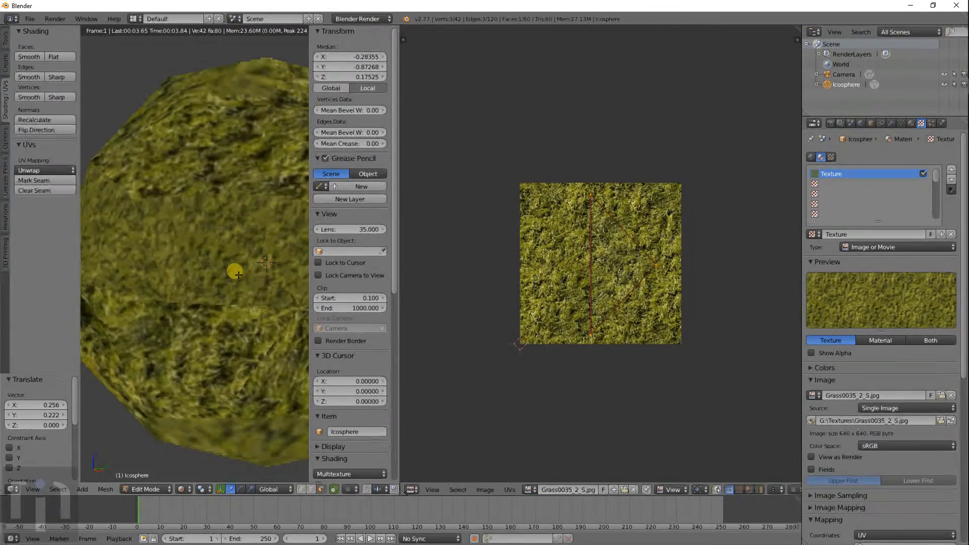
middle_drag(260, 266, 160, 274)
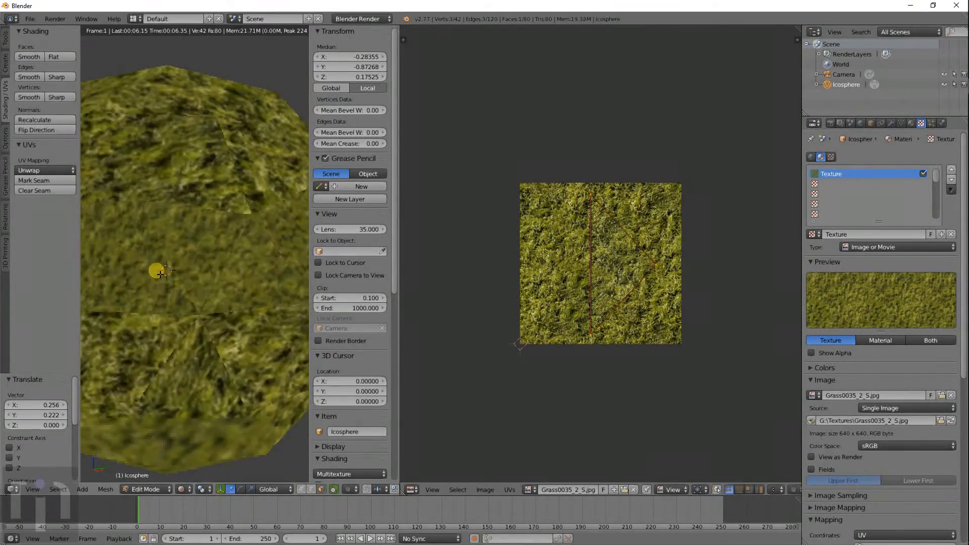
scroll(210, 280, up, 2)
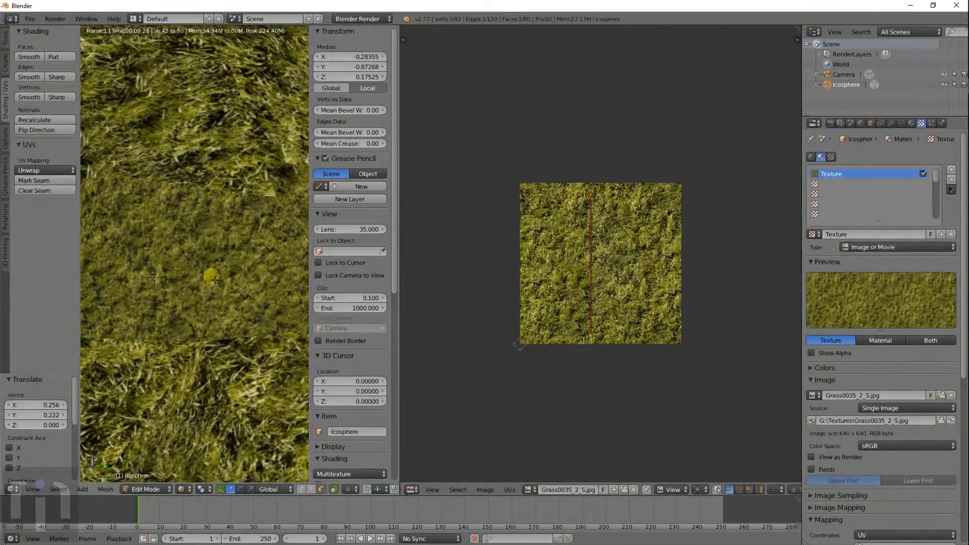
scroll(214, 280, down, 3)
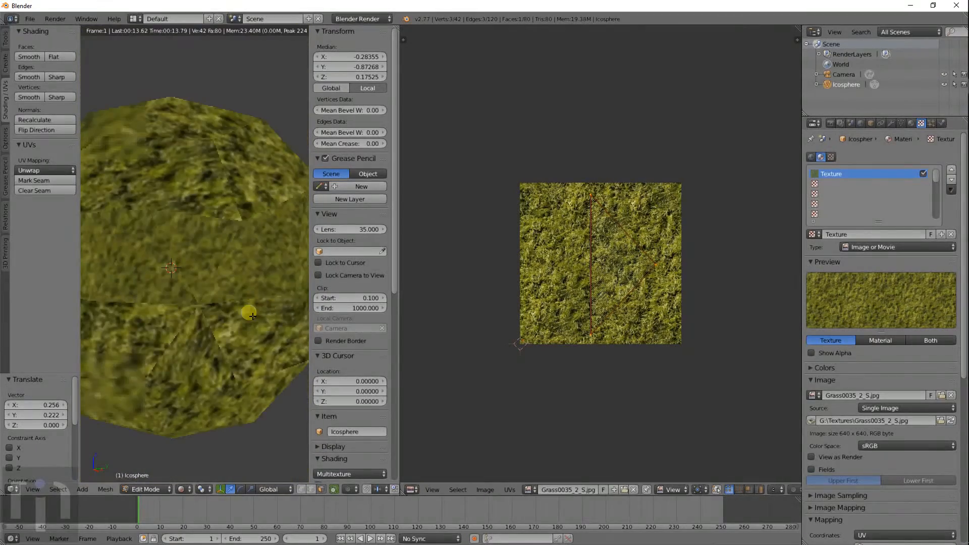
scroll(227, 309, down, 1)
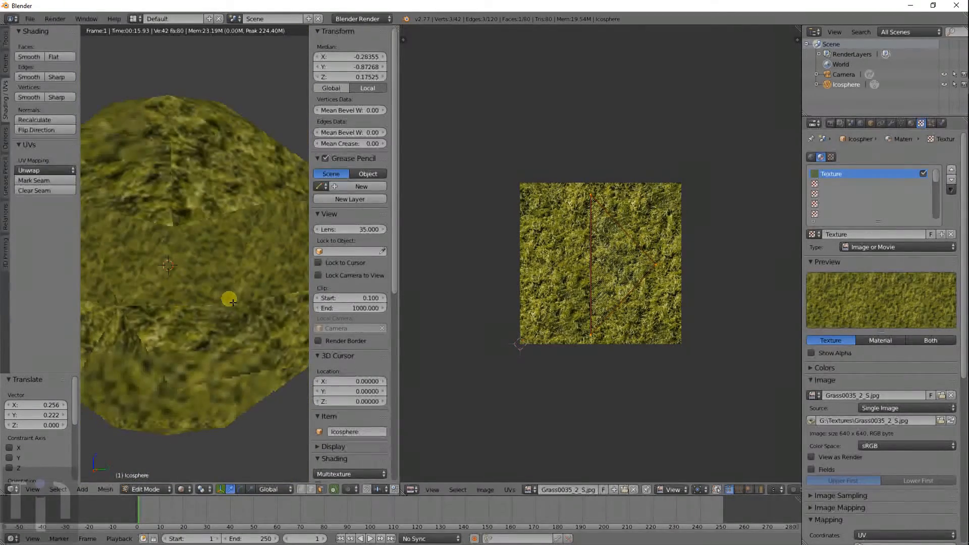
- Reload the start-up file for a fresh scene and bring up the Add > Mesh menu
click(29, 19)
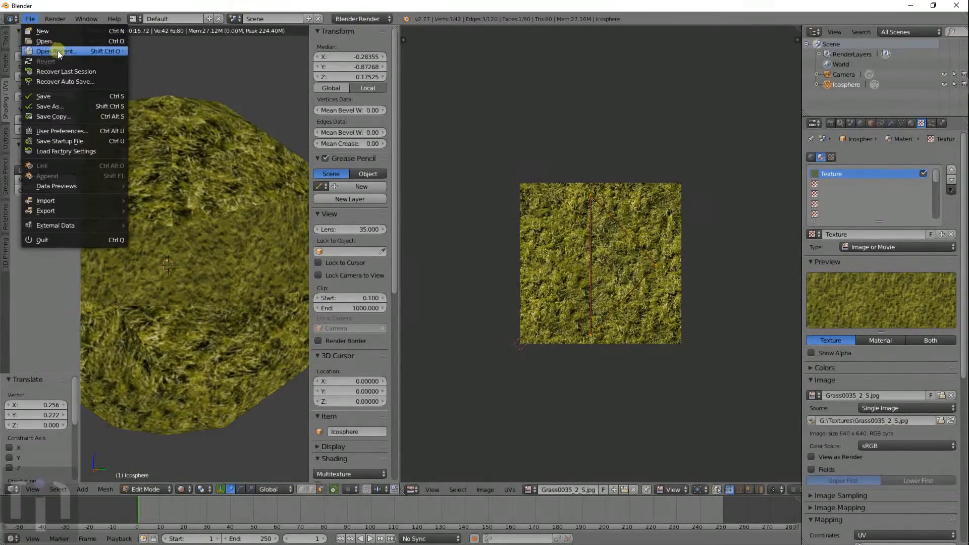
click(42, 32)
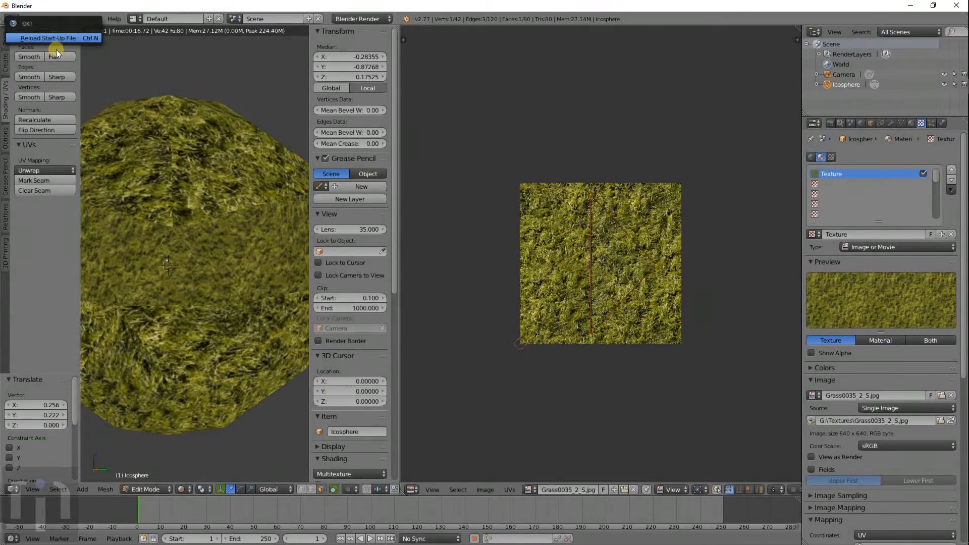
click(53, 39)
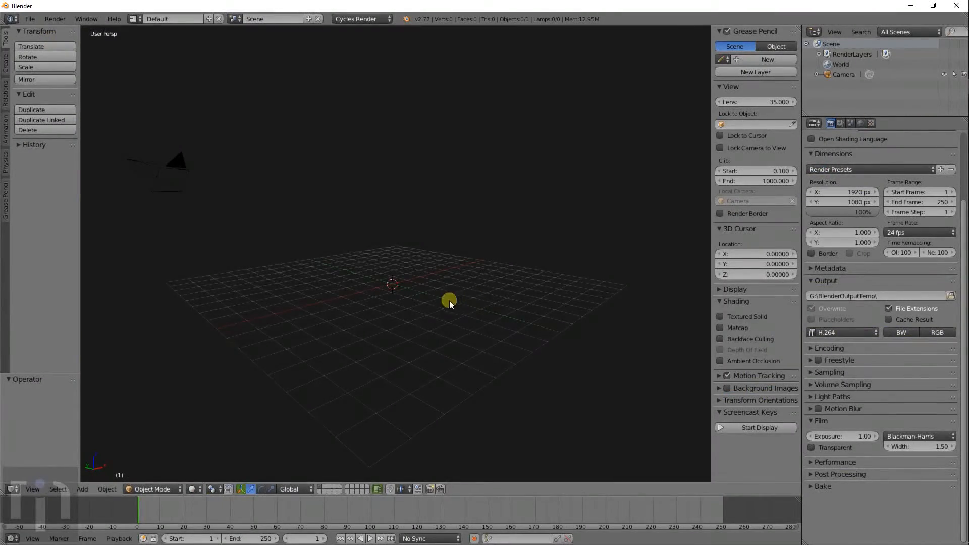
key(shift+a)
mouse_move(432, 298)
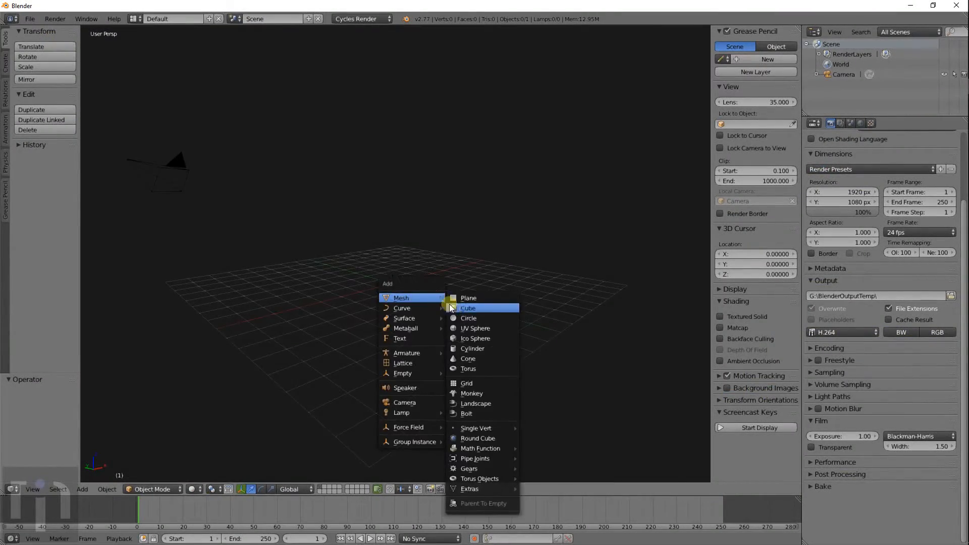
- Add a torus and view it from the top
click(483, 366)
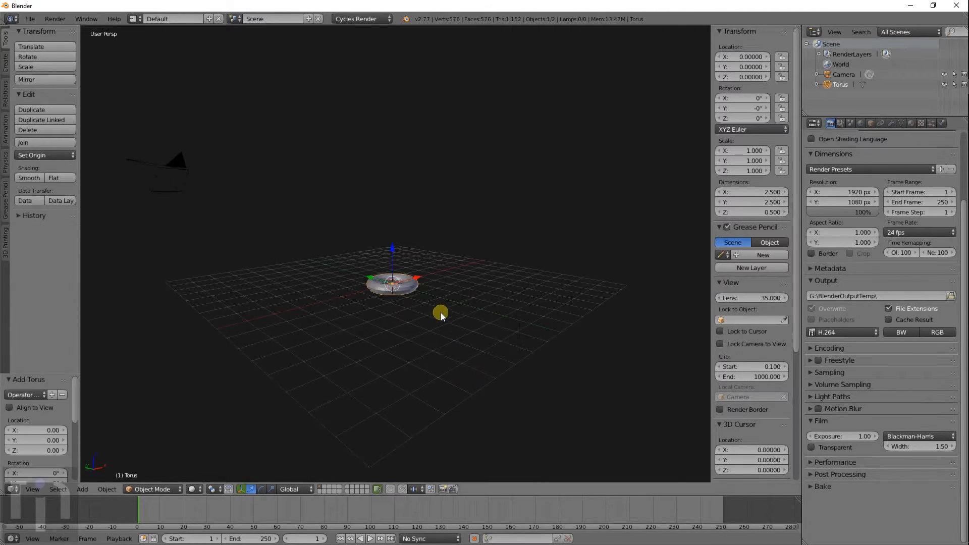
middle_drag(441, 313, 442, 170)
scroll(432, 353, up, 8)
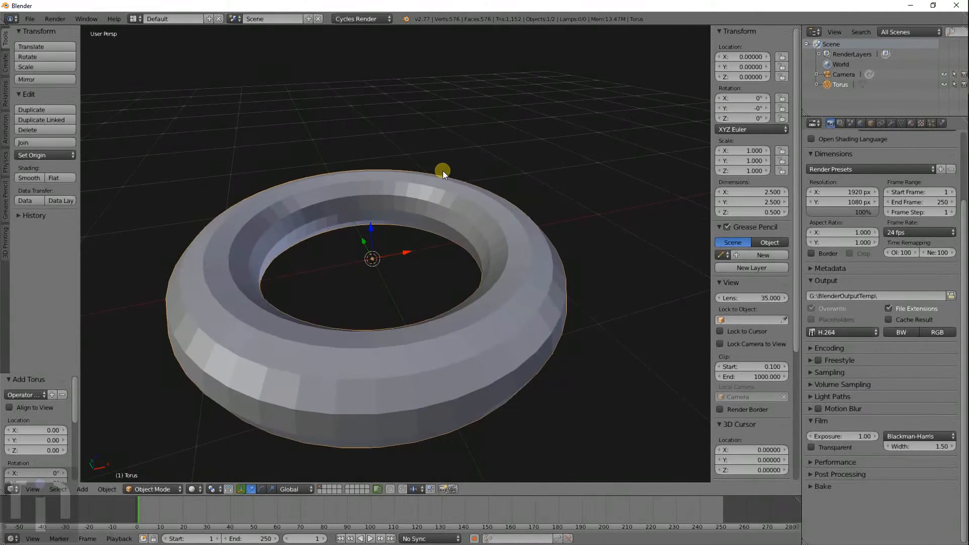
key(KP_7)
scroll(411, 187, down, 3)
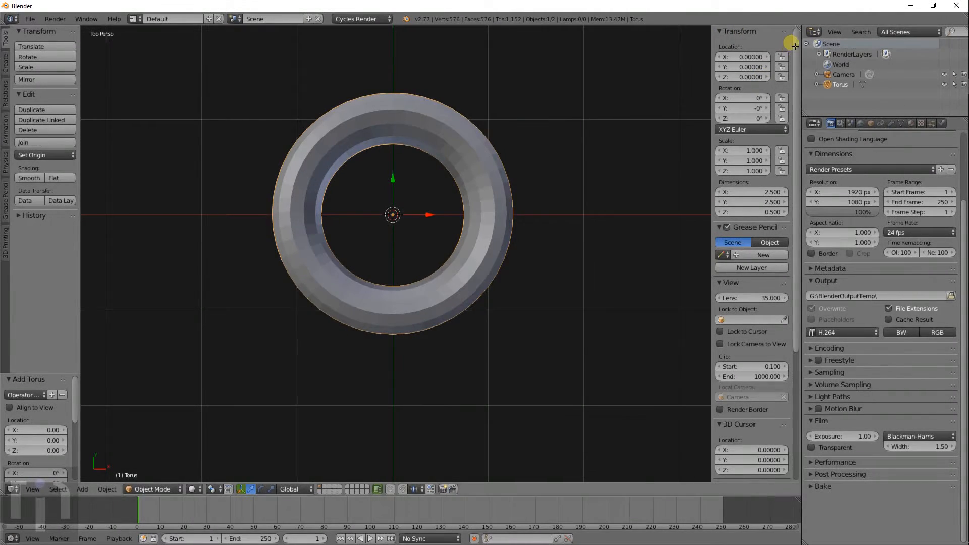
- Split the 3D view into two and hide the T and N panels in the right view
drag(796, 29, 468, 76)
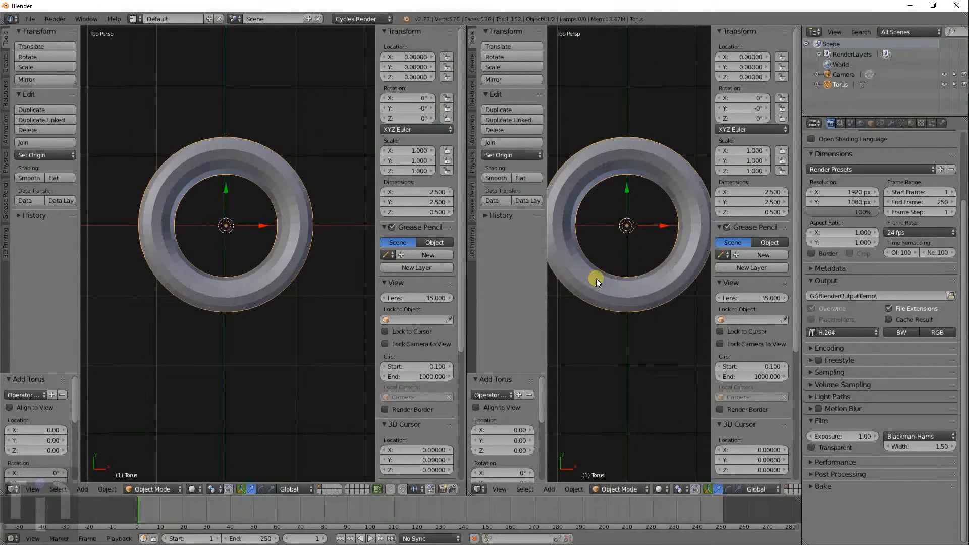
key(t)
key(n)
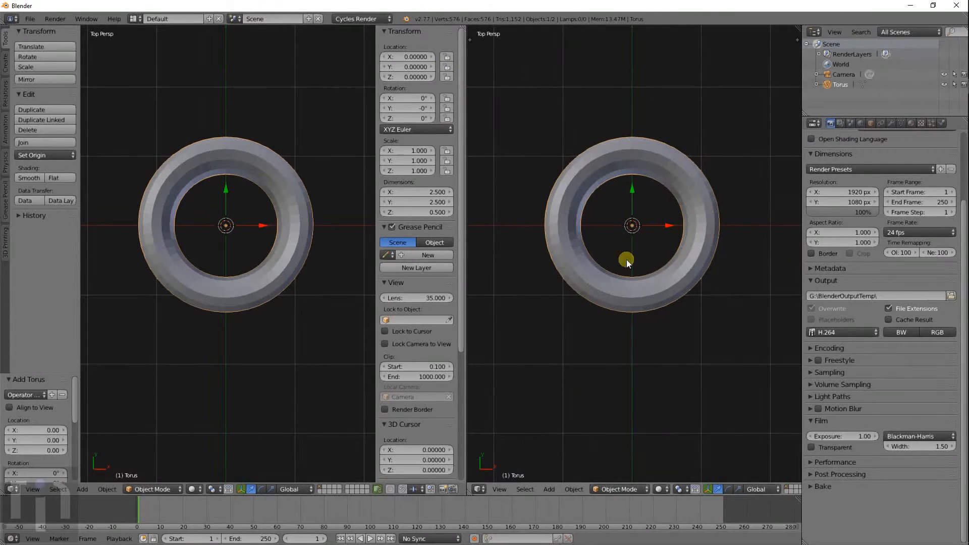
- Switch to Blender Render and give the torus a fresh material, Material.001
click(912, 122)
click(861, 189)
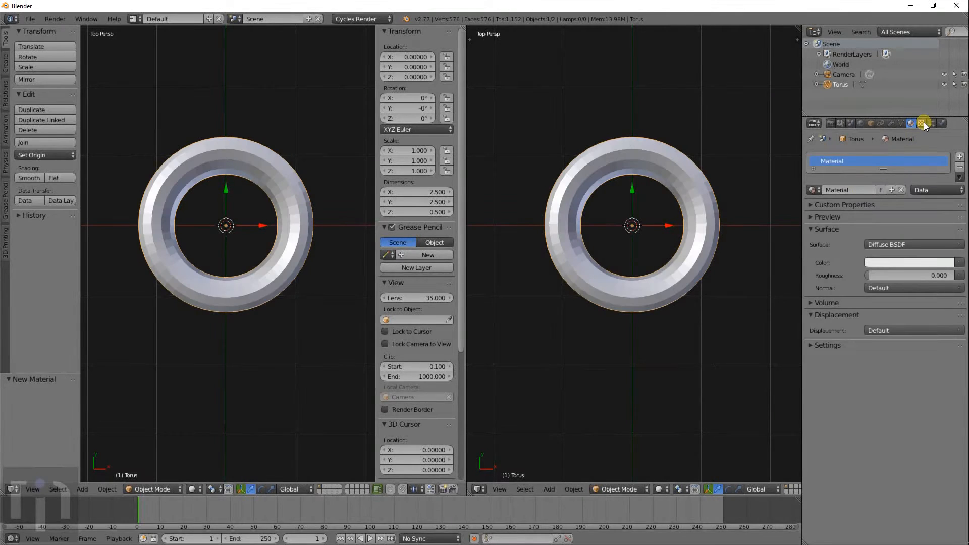
click(367, 20)
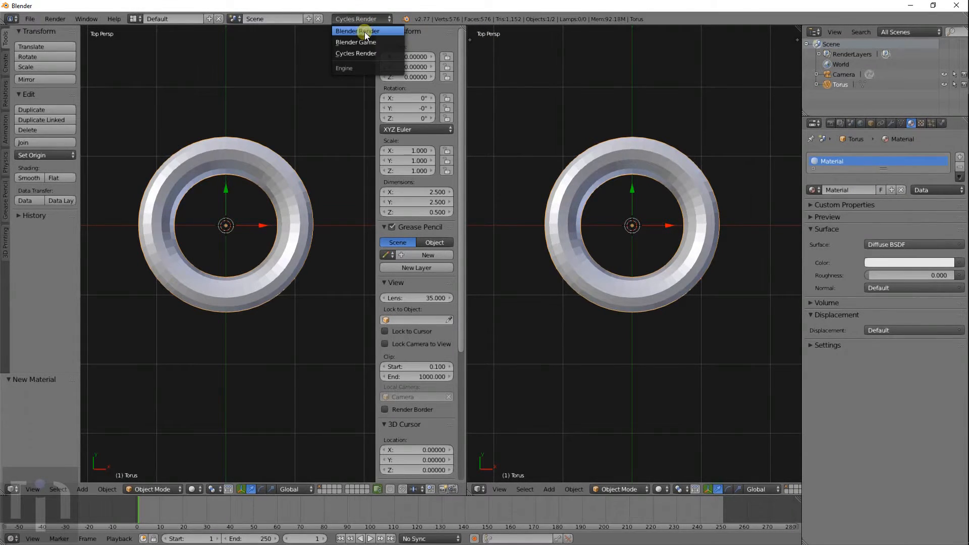
click(363, 31)
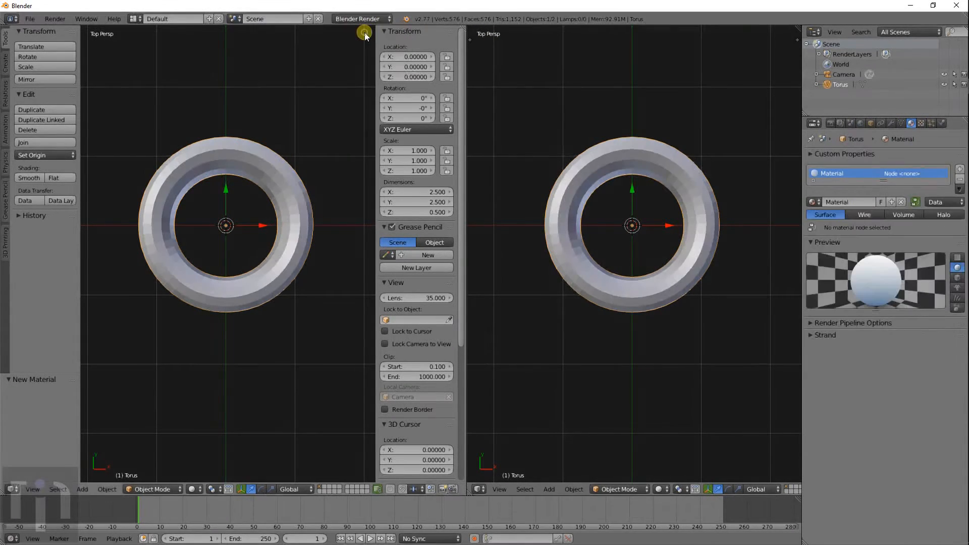
click(960, 179)
click(898, 190)
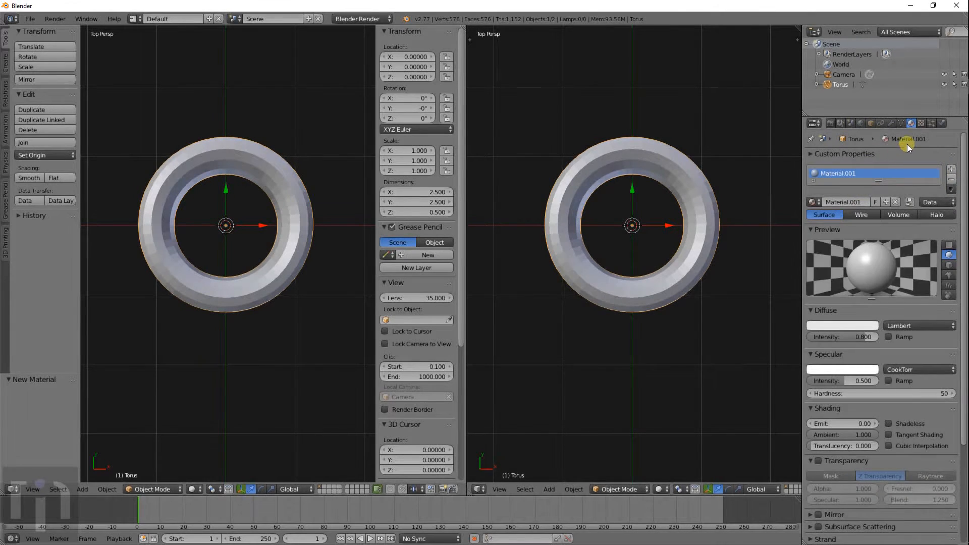
- Add an image texture to the material loaded with AsphaltCloseups0031_5_S.jpg
click(921, 123)
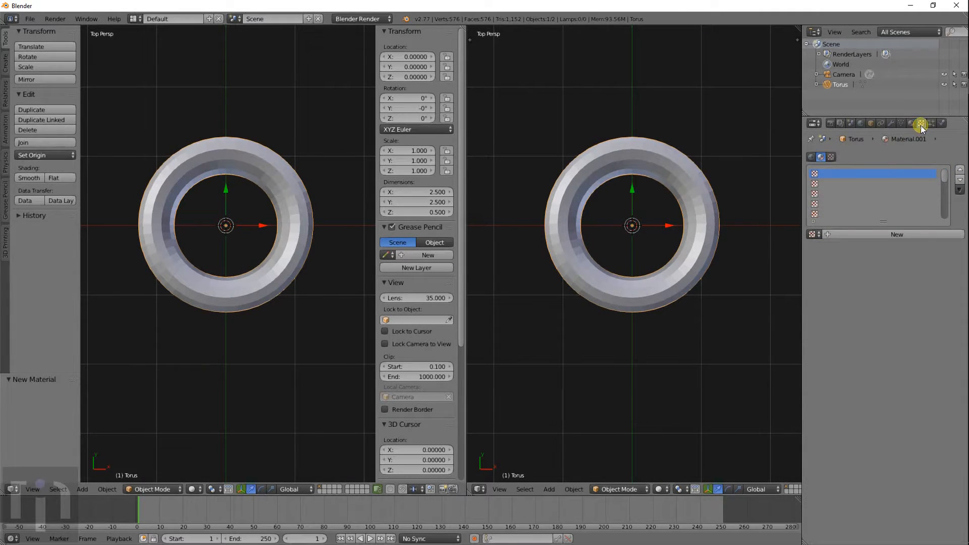
click(860, 234)
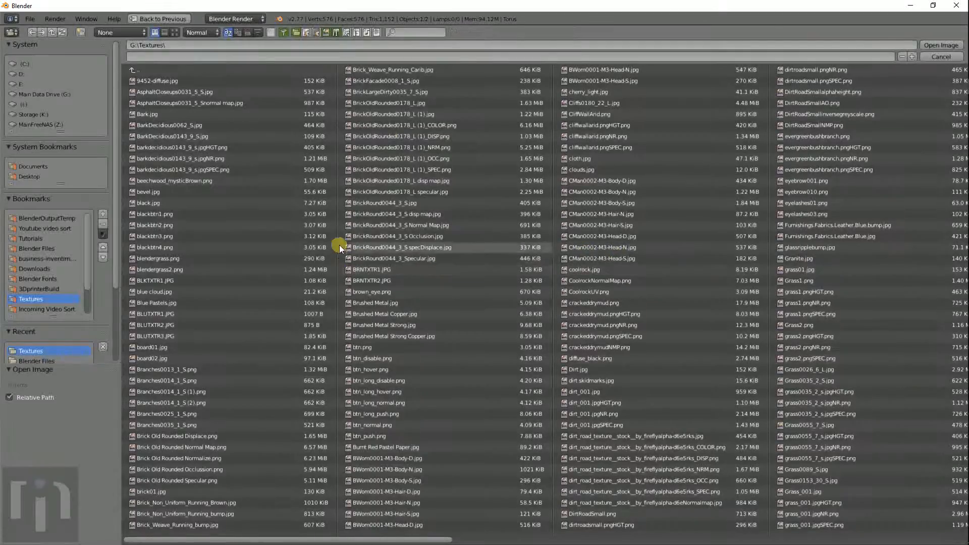
click(172, 32)
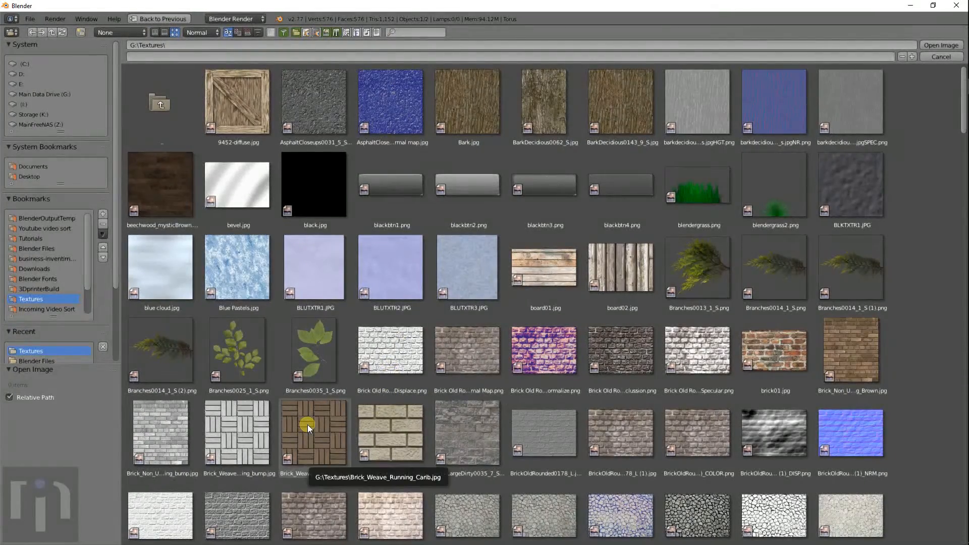
double_click(317, 105)
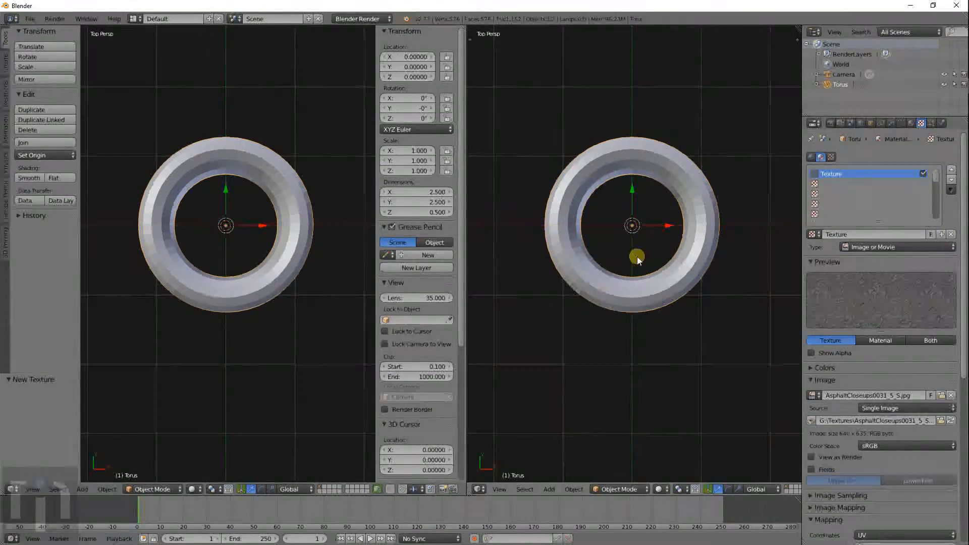
- Switch on Environment Lighting in the World settings at energy 1.000 with White
scroll(292, 235, up, 4)
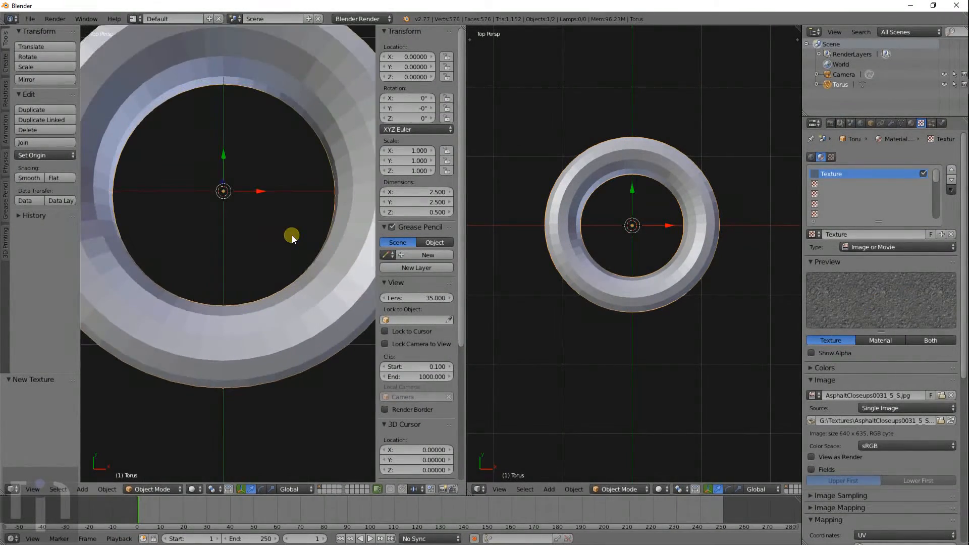
scroll(301, 232, down, 3)
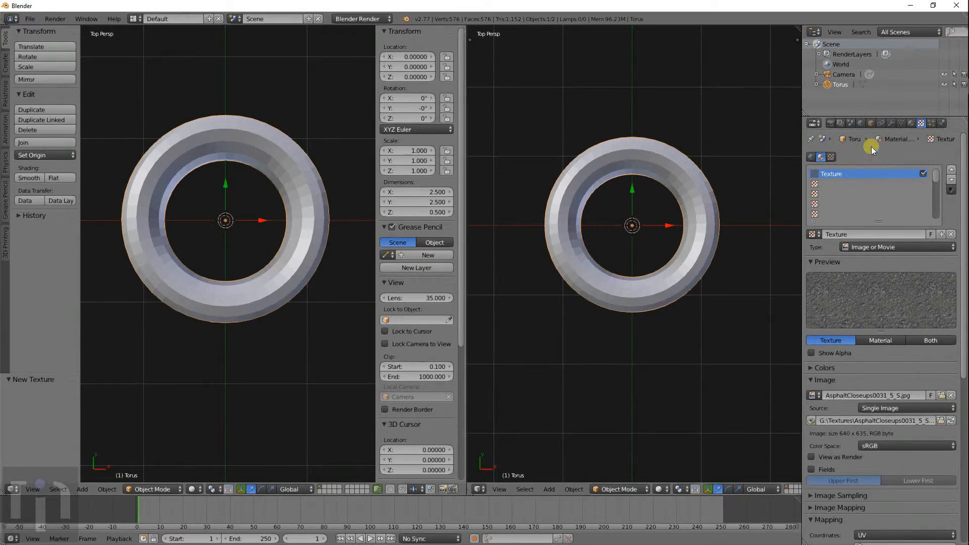
click(861, 123)
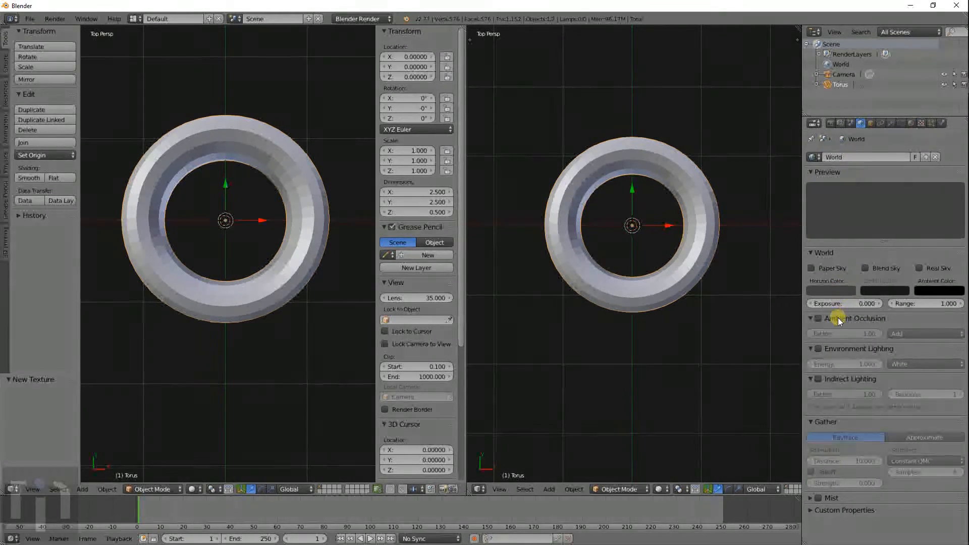
click(819, 348)
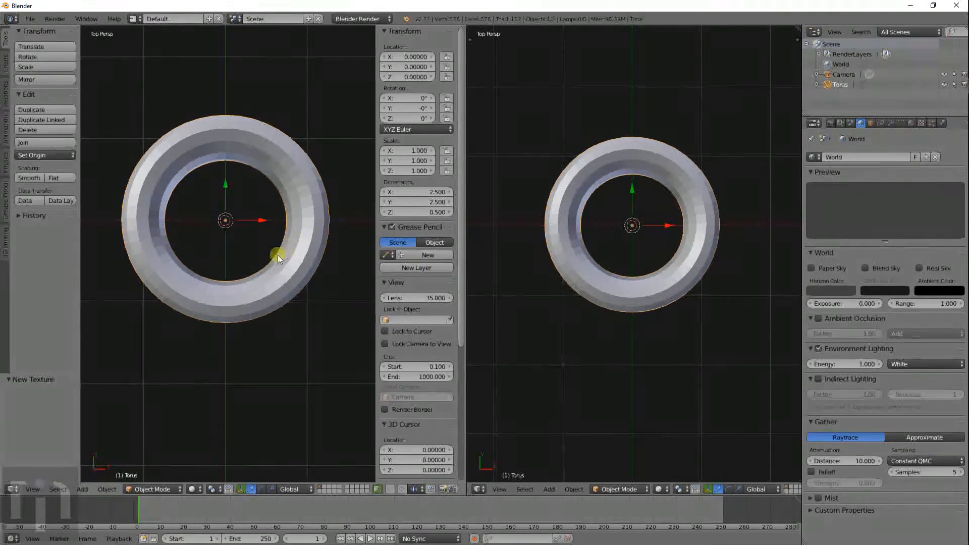
scroll(278, 256, up, 2)
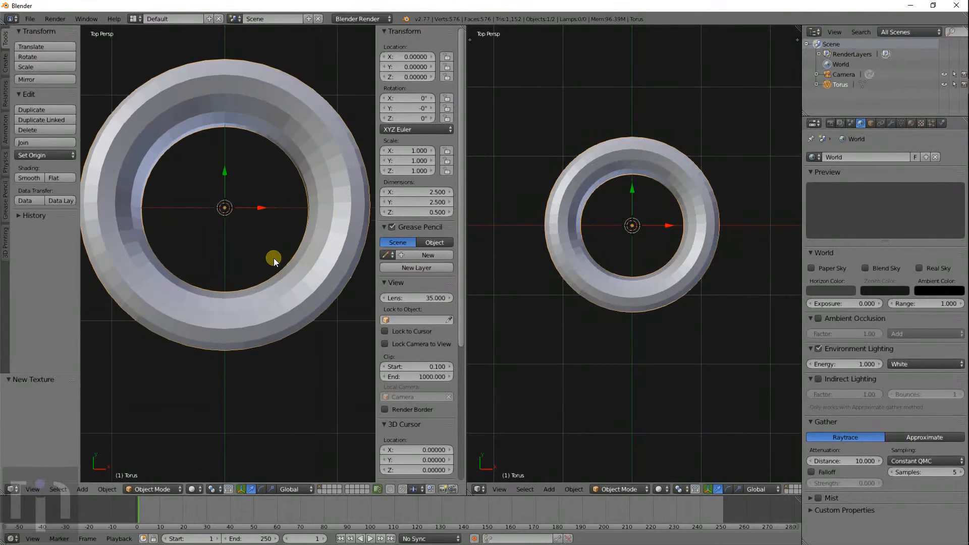
click(192, 489)
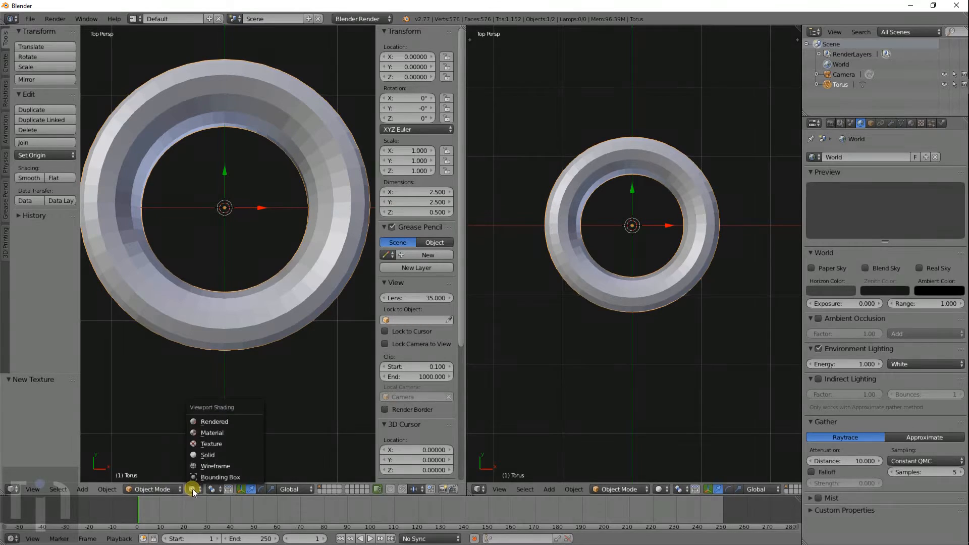
- Set the left view to Rendered shading, view the torus from the top, and enter Edit Mode
click(219, 422)
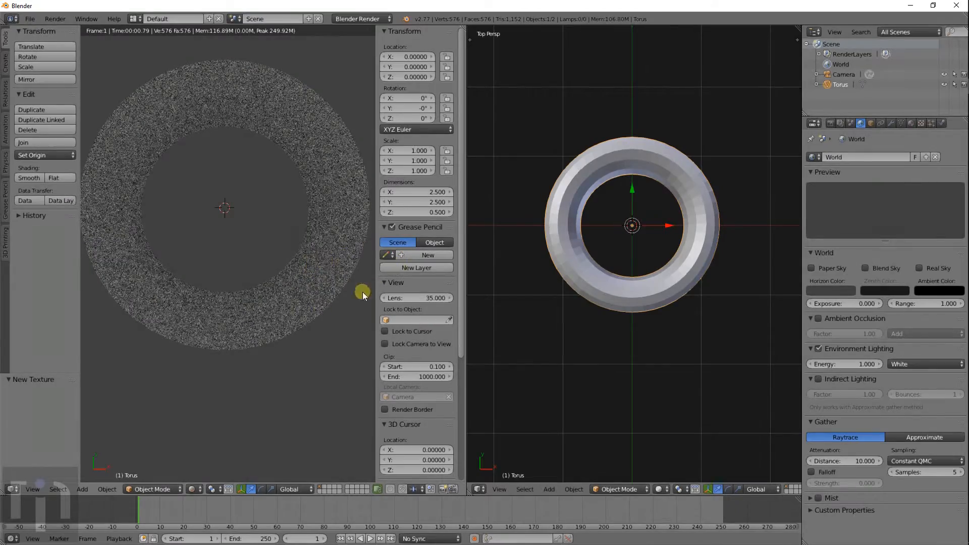
middle_drag(240, 320, 308, 321)
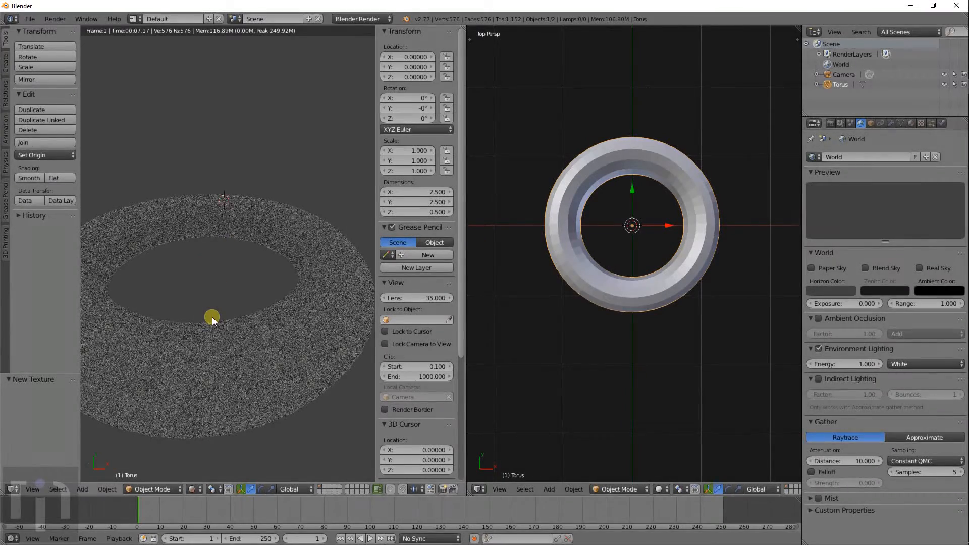
key(KP_7)
key(Tab)
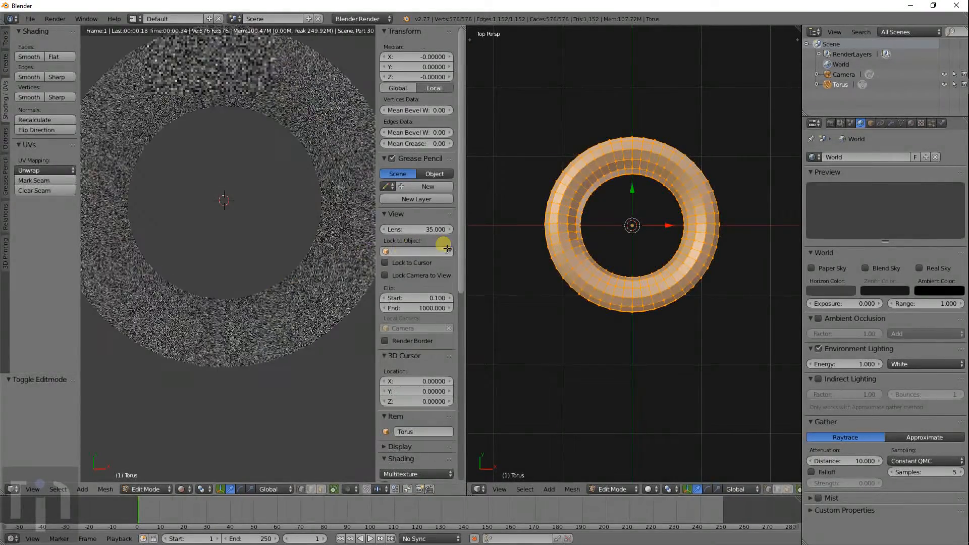
- Deselect the torus vertices and turn the right area into the UV/Image Editor
key(a)
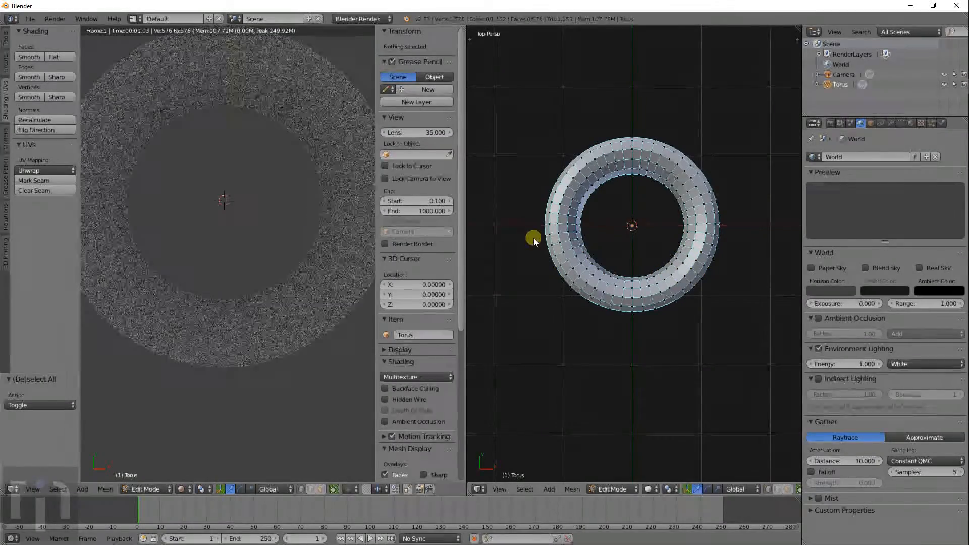
click(480, 489)
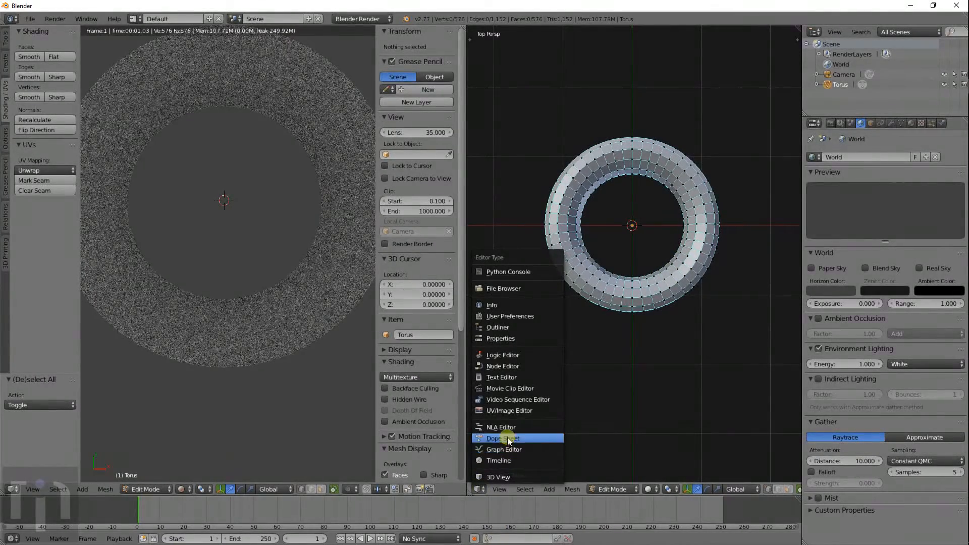
click(506, 411)
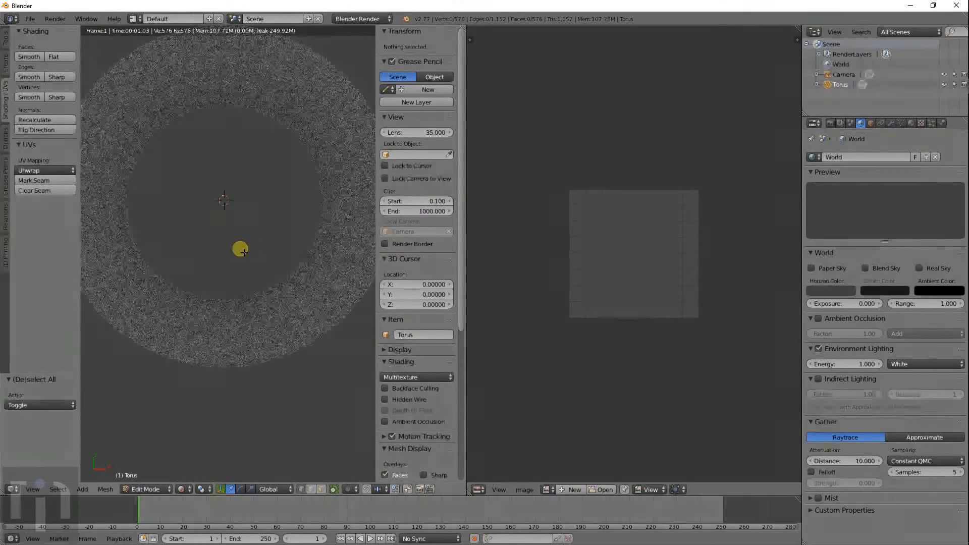
key(Tab)
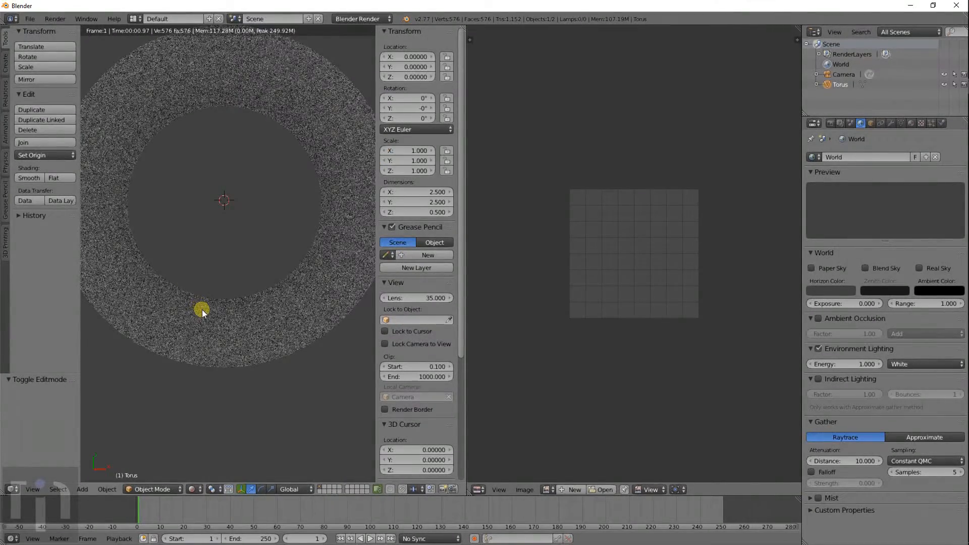
key(Tab)
- Split the left view into a solid edit view stacked above the rendered preview
scroll(241, 279, down, 5)
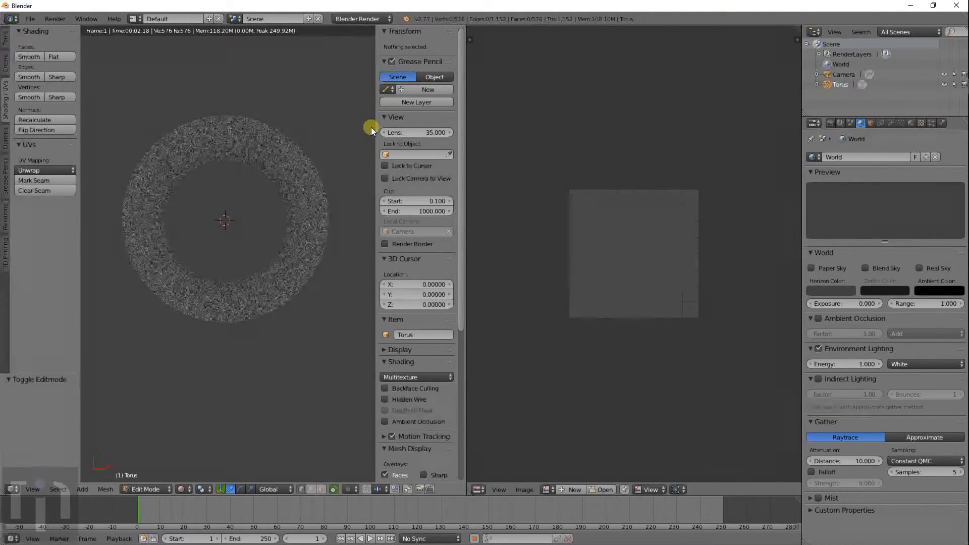
drag(464, 28, 437, 201)
drag(434, 248, 413, 292)
mouse_move(254, 356)
shift+middle_down()
mouse_move(256, 410)
mouse_move(271, 359)
shift+middle_up()
scroll(268, 381, up, 3)
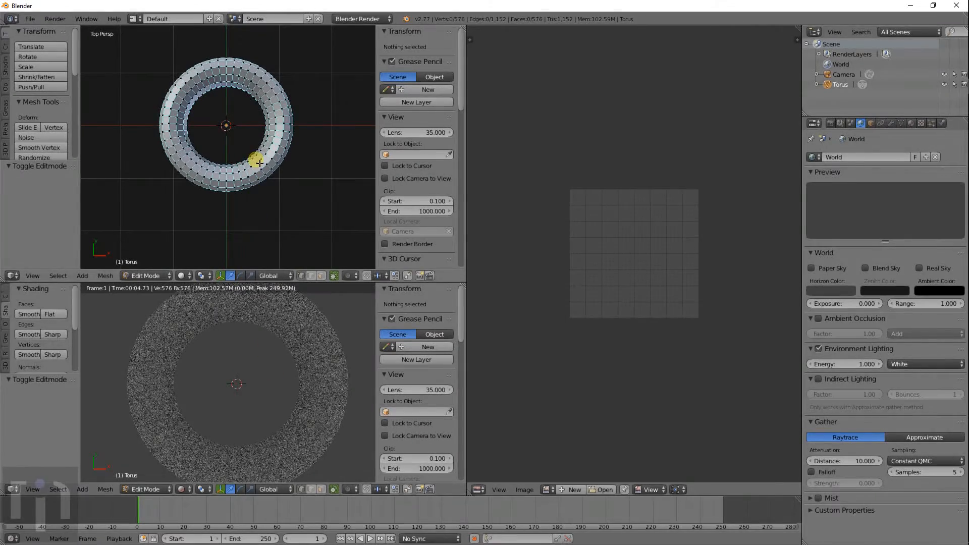
- Circle-select every vertex around the torus ring in the top view
shift+middle_drag(259, 162, 262, 197)
scroll(262, 200, up, 3)
scroll(263, 200, down, 1)
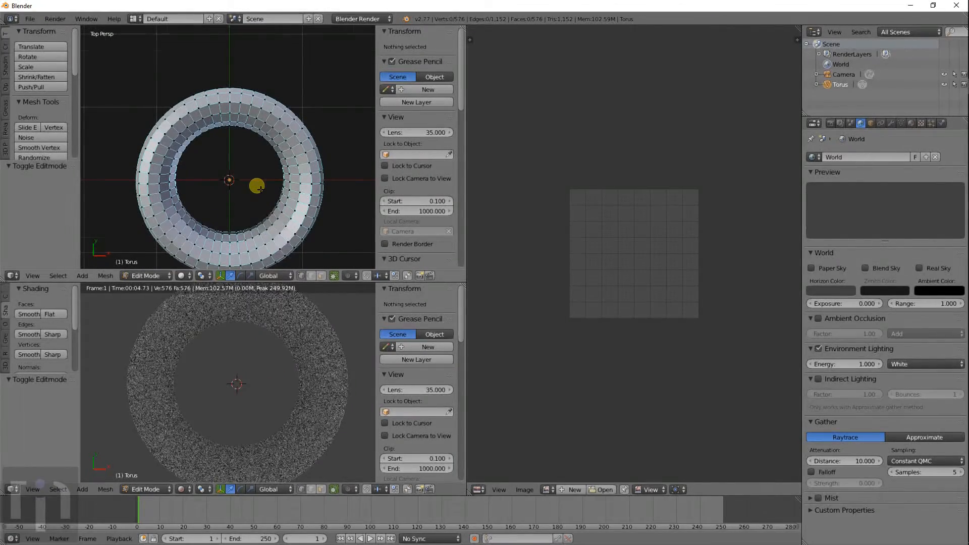
scroll(259, 188, down, 2)
shift+middle_drag(256, 186, 257, 162)
key(a)
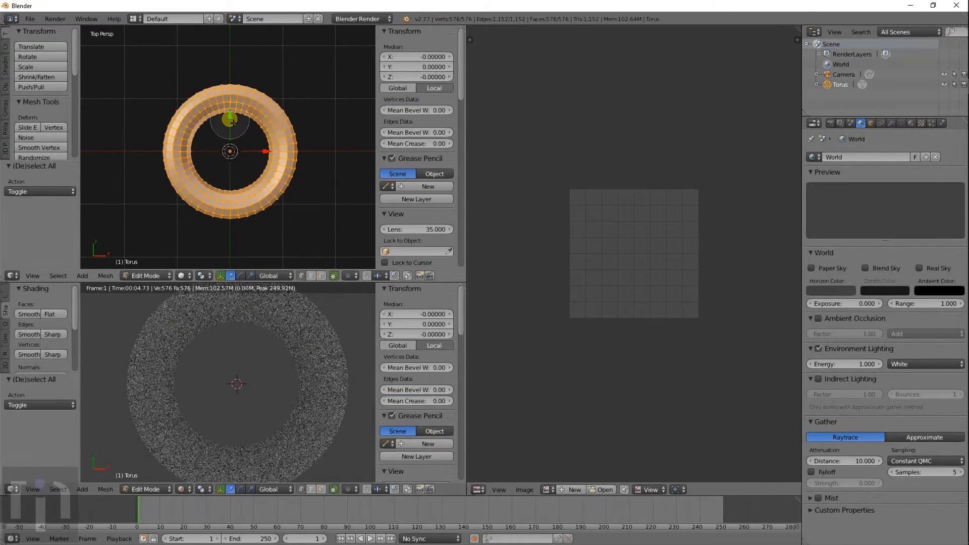
right_click(232, 122)
key(a)
key(c)
scroll(229, 120, down, 8)
click(229, 120)
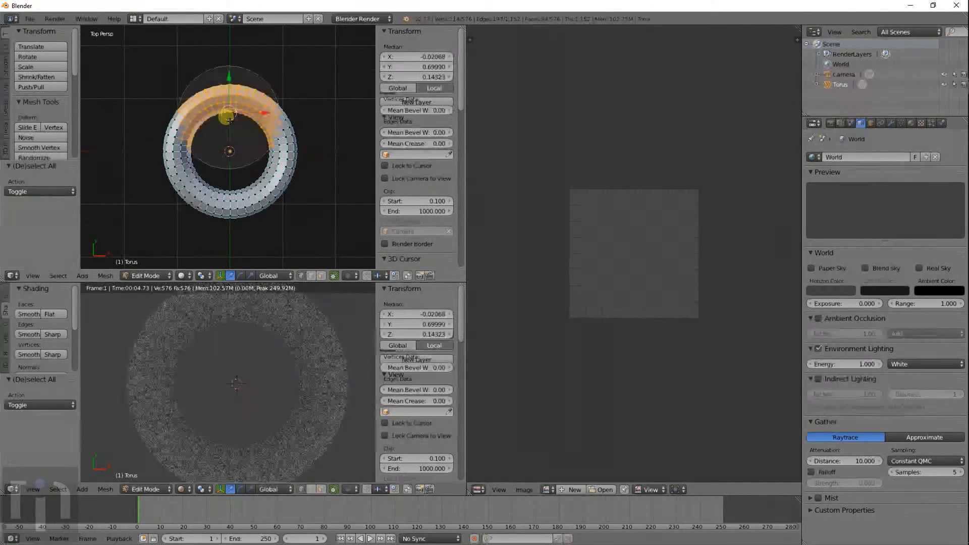
mouse_move(230, 120)
mouse_down()
mouse_move(179, 173)
mouse_move(283, 117)
mouse_move(237, 113)
mouse_up()
right_click(217, 123)
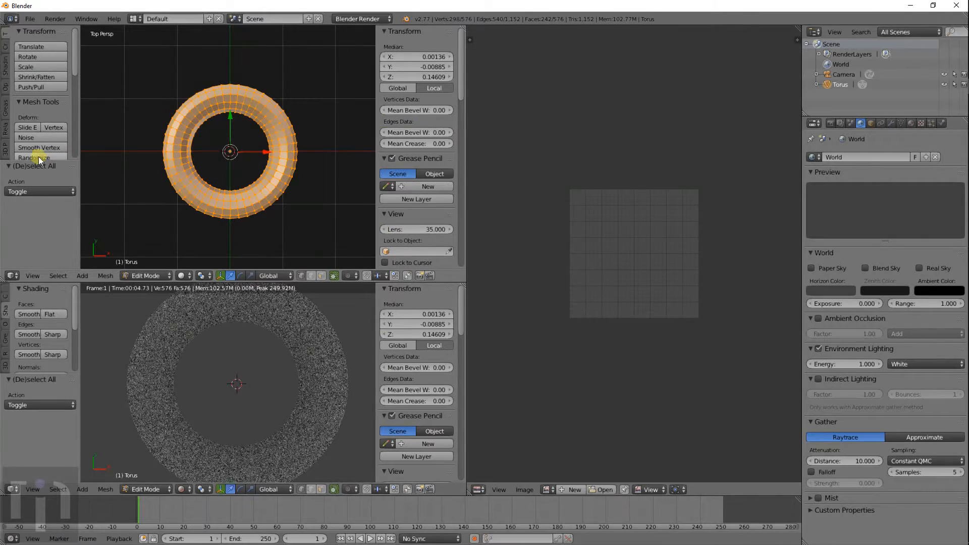
scroll(38, 120, down, 5)
scroll(38, 120, up, 5)
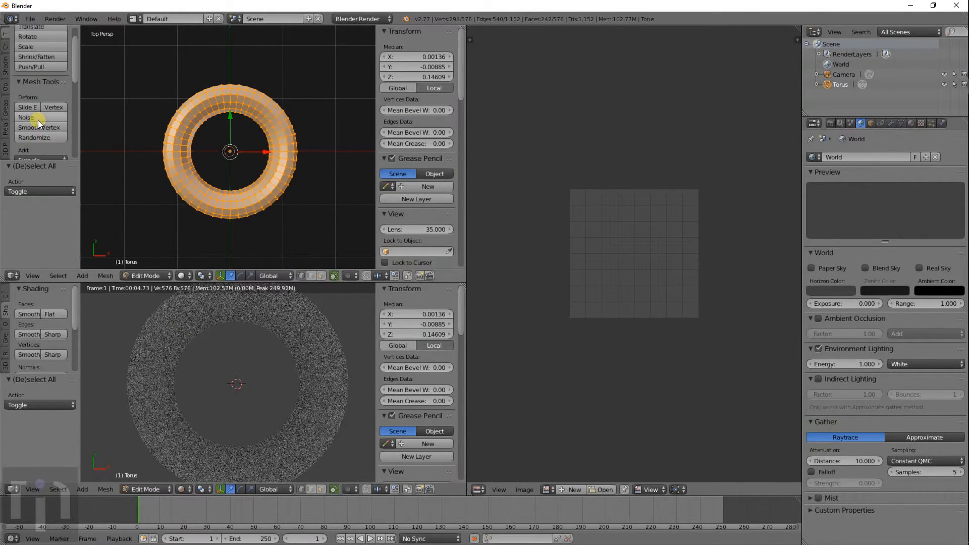
scroll(38, 120, down, 8)
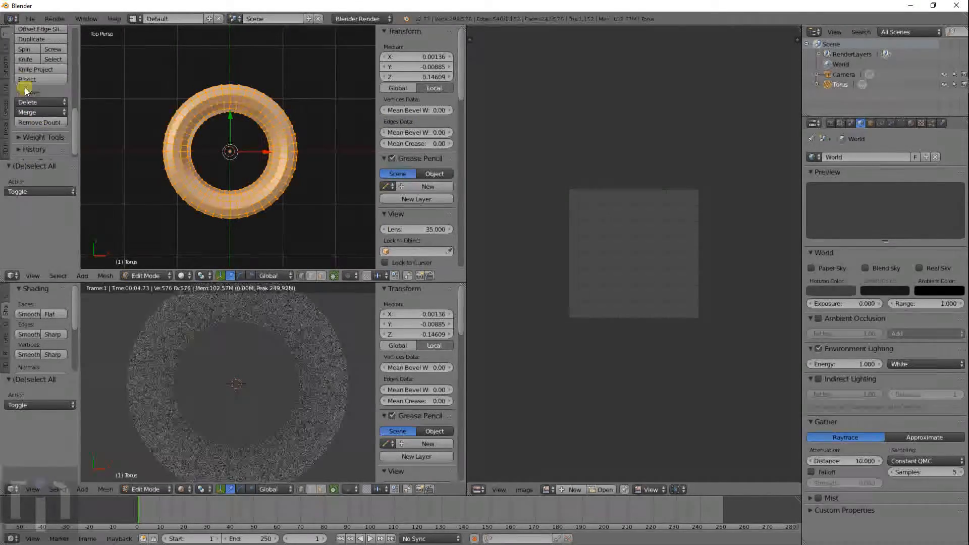
- Unwrap the torus with Project From View and scale the UVs by 2.122
click(7, 70)
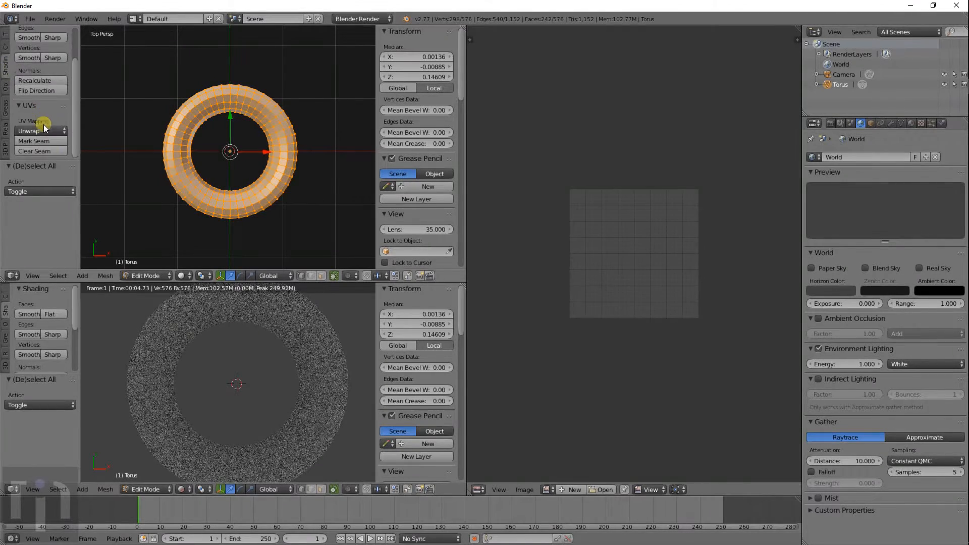
click(43, 131)
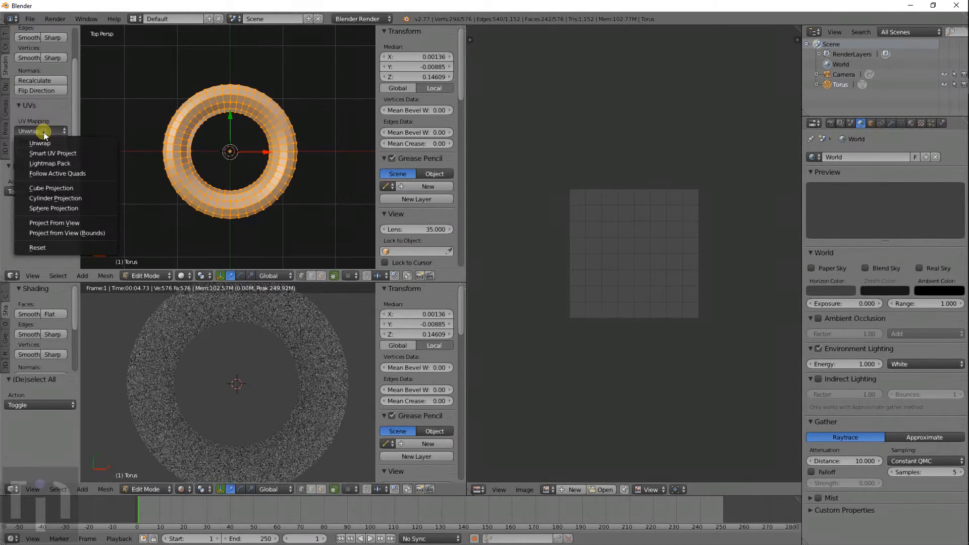
click(64, 222)
key(s)
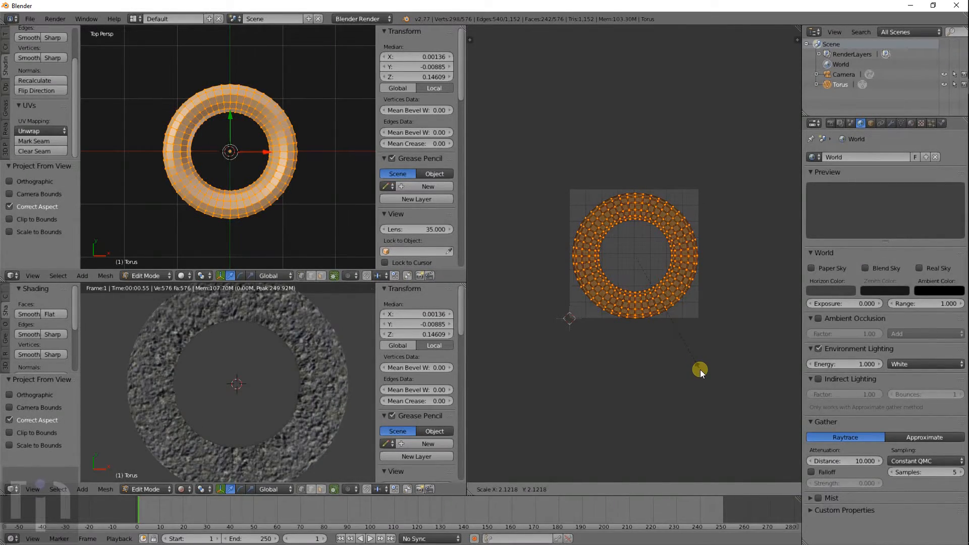
click(700, 370)
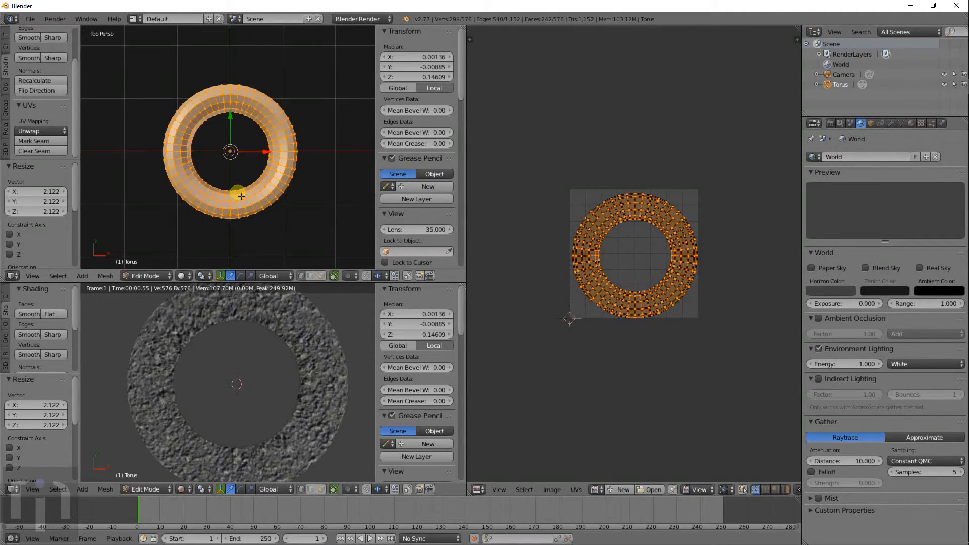
- View the torus from below, undo the UV enlargement, and deselect the mesh
key(ctrl+KP_7)
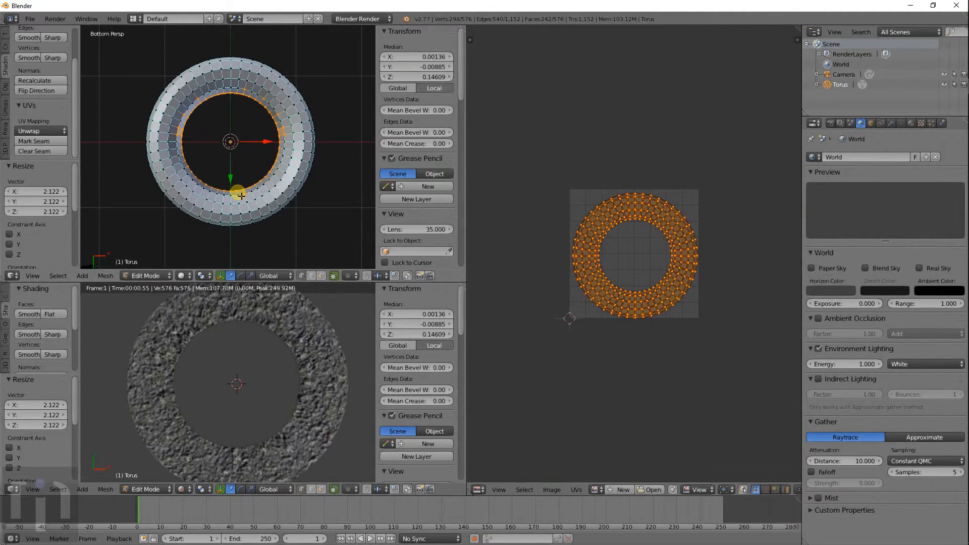
scroll(240, 106, up, 3)
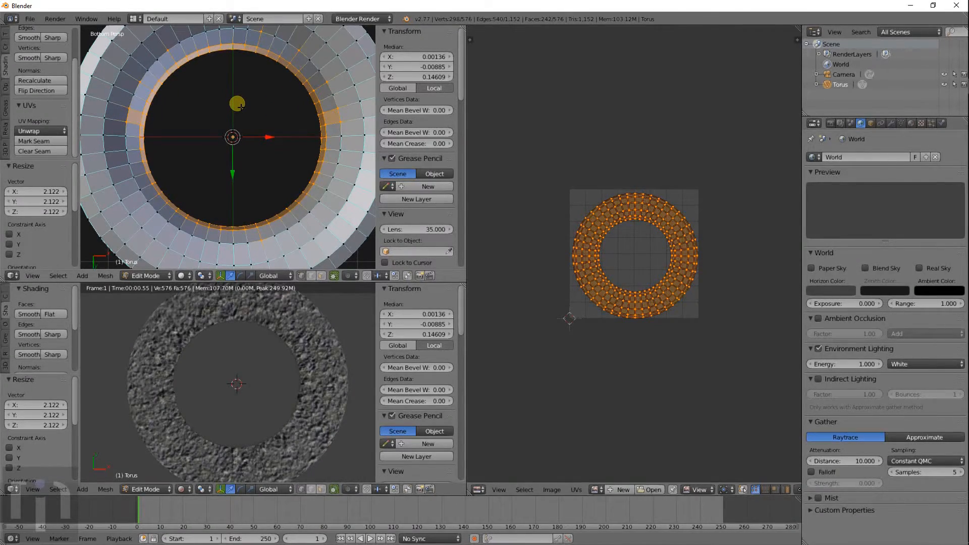
scroll(240, 109, down, 3)
key(ctrl+z)
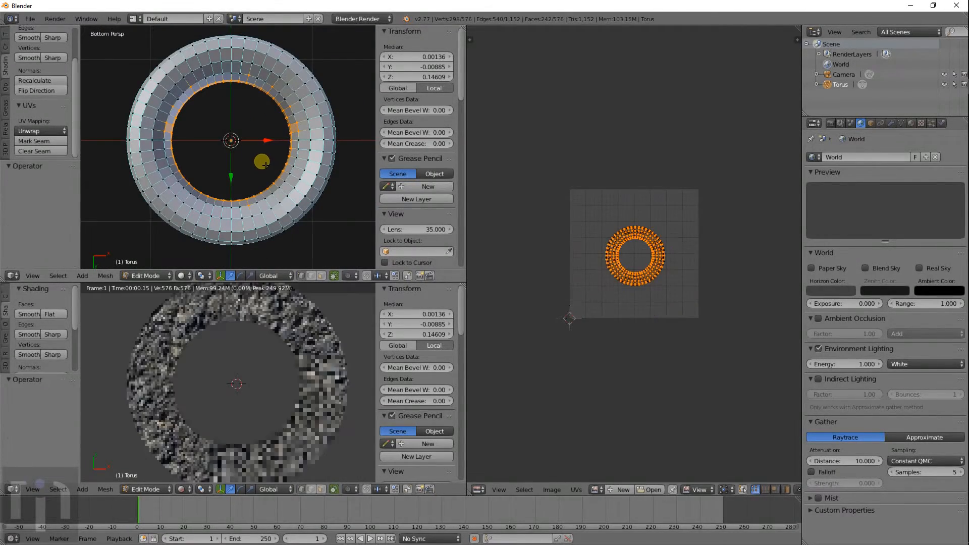
key(a)
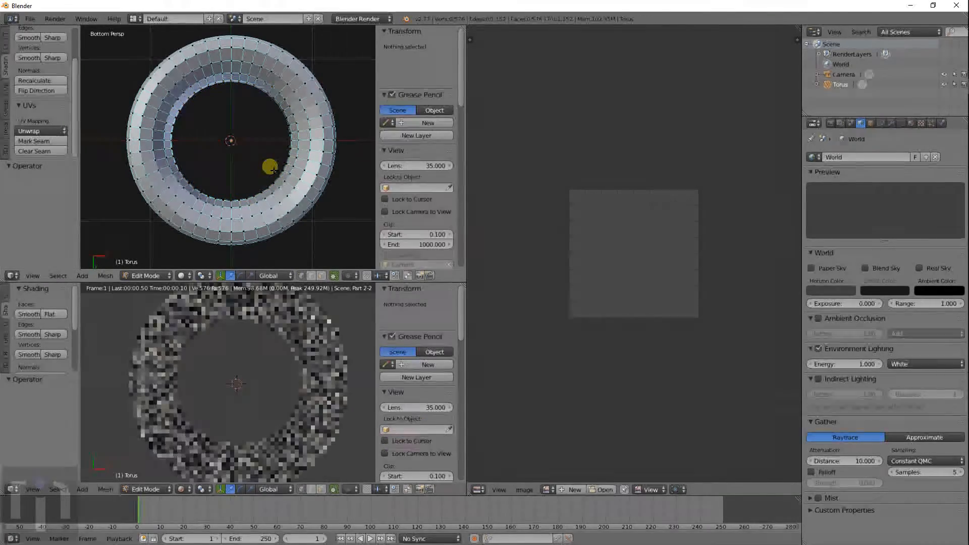
- Circle-select torus vertices and switch to face selection mode
scroll(271, 168, down, 2)
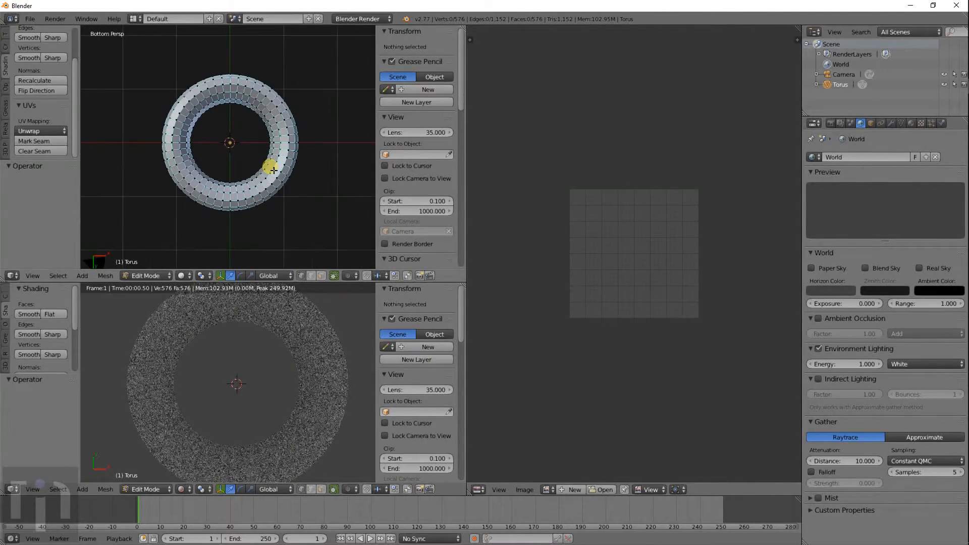
key(c)
drag(238, 155, 236, 136)
right_click(298, 209)
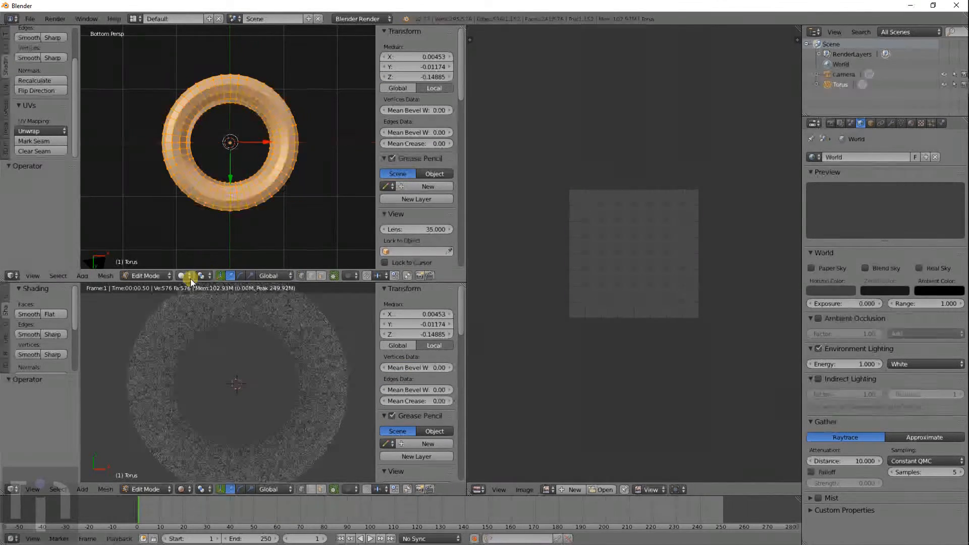
click(323, 278)
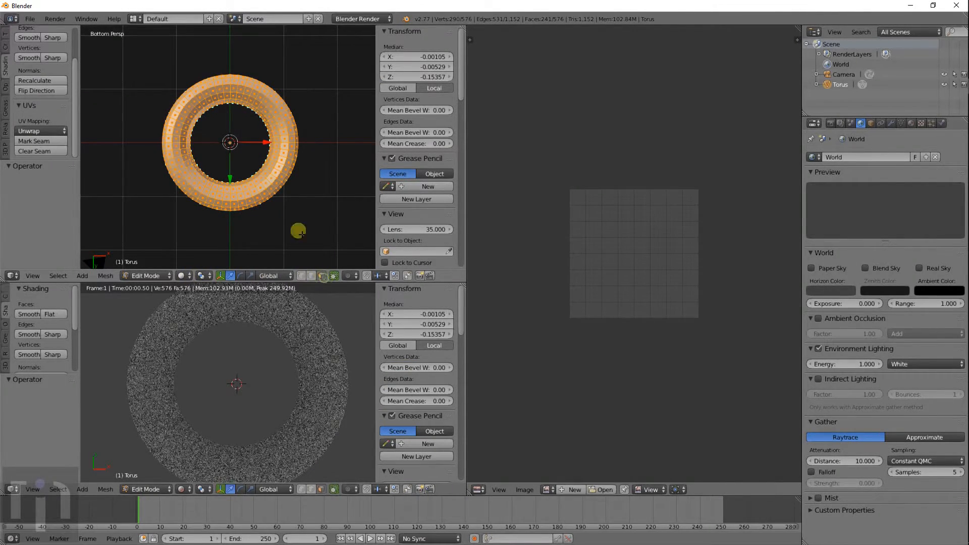
- Set an orthographic top-down view of the torus, checking it briefly from the front
key(KP_7)
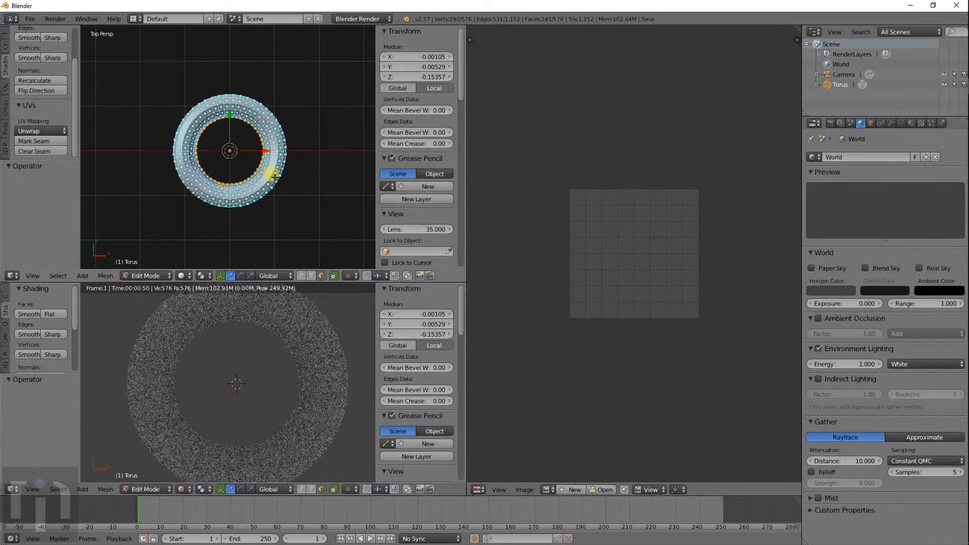
scroll(274, 176, up, 4)
scroll(274, 177, up, 1)
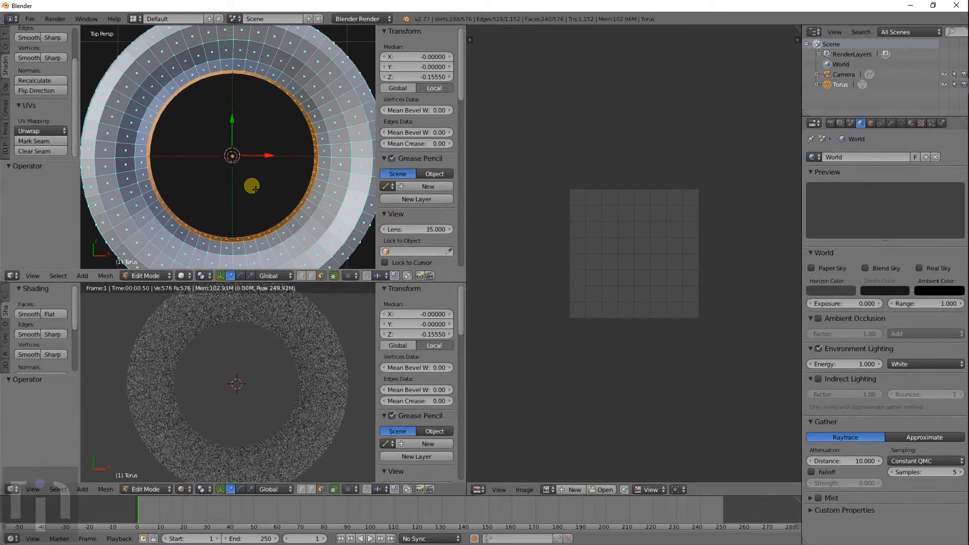
middle_drag(297, 210, 309, 150)
key(KP_7)
key(KP_5)
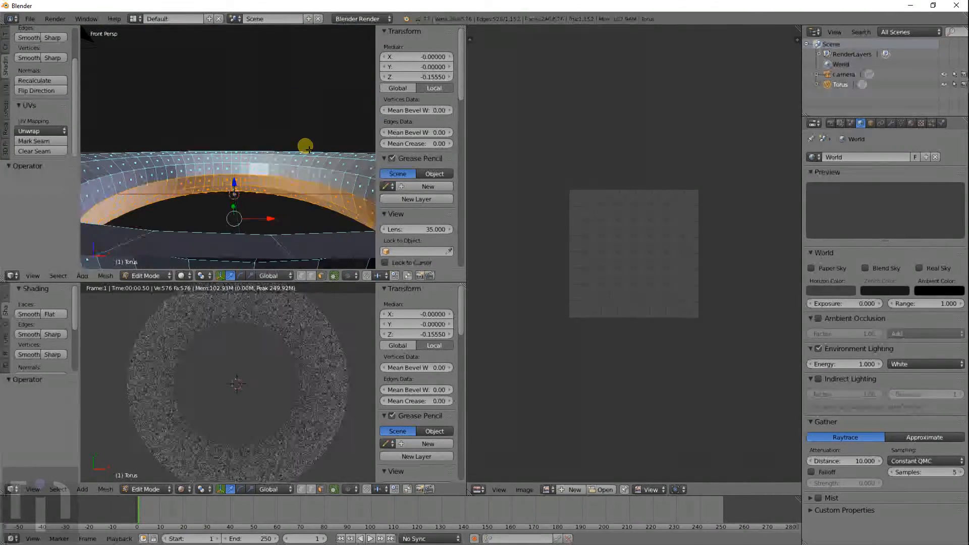
key(KP_1)
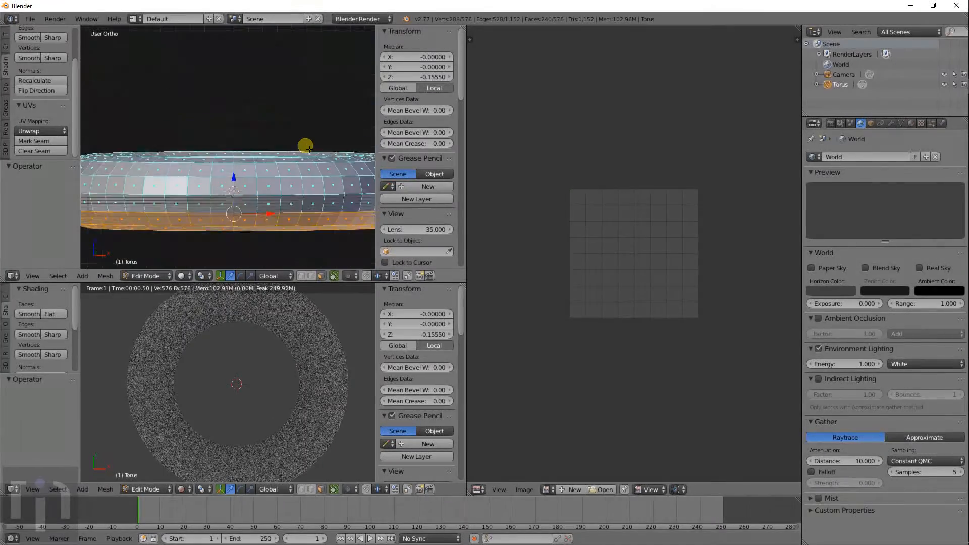
key(KP_7)
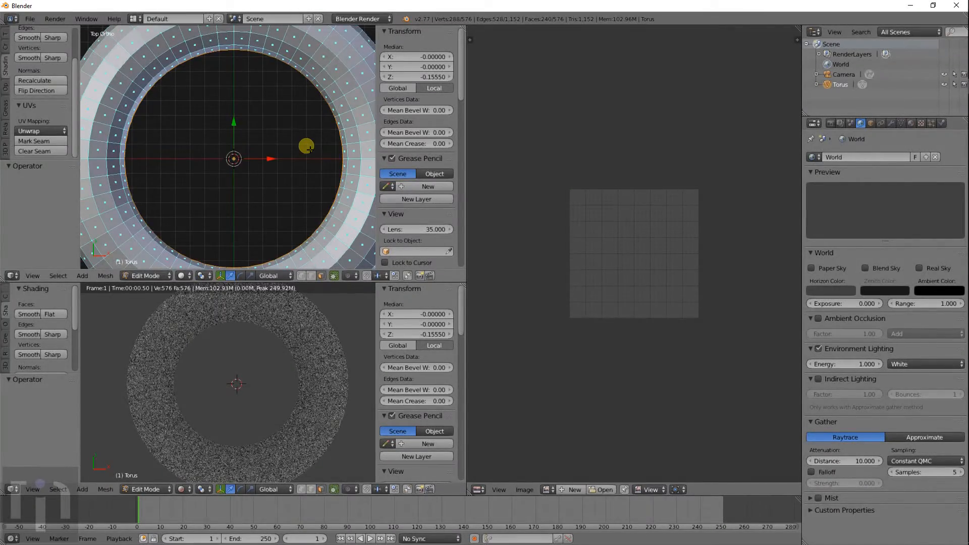
scroll(307, 147, down, 6)
scroll(277, 119, up, 2)
- Circle-select the torus faces visible from the top view
key(a)
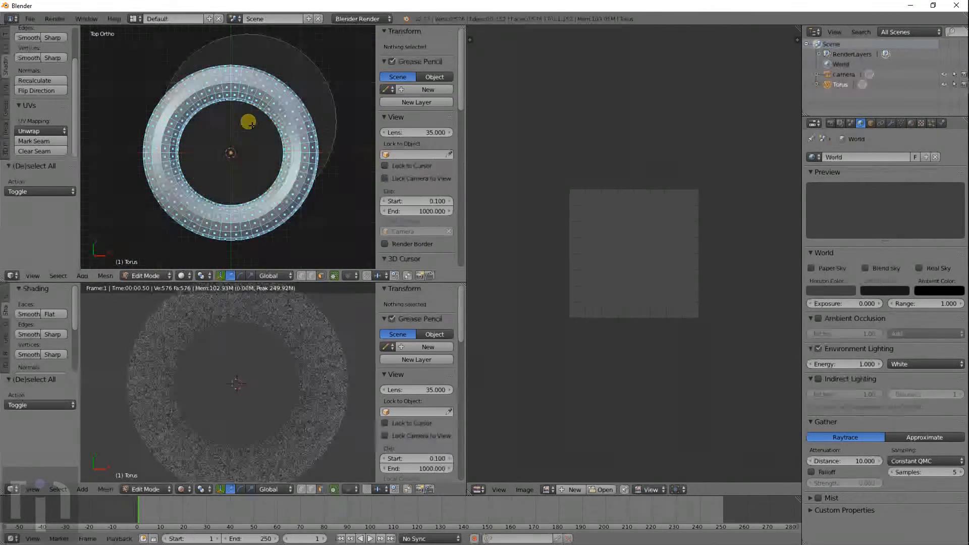
scroll(246, 125, down, 1)
click(227, 151)
right_click(224, 153)
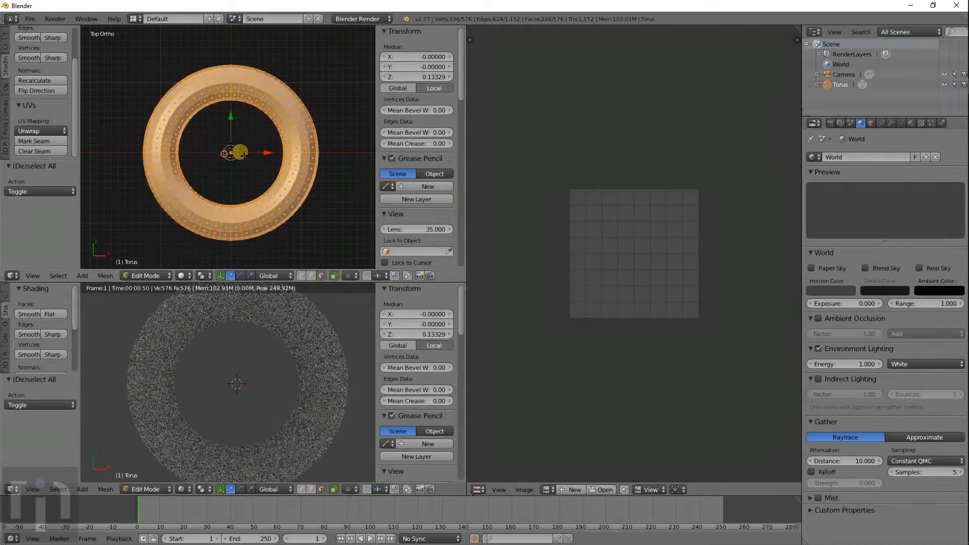
key(KP_1)
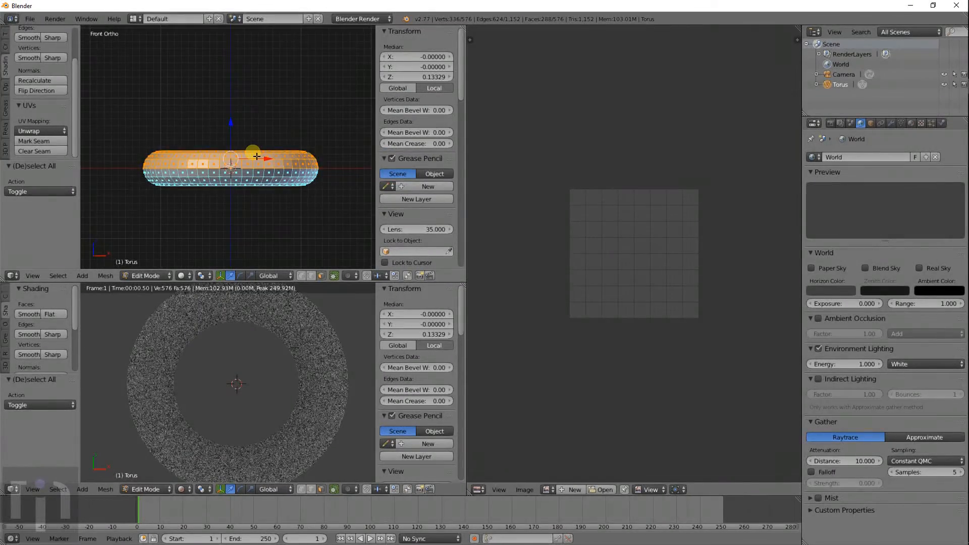
key(KP_7)
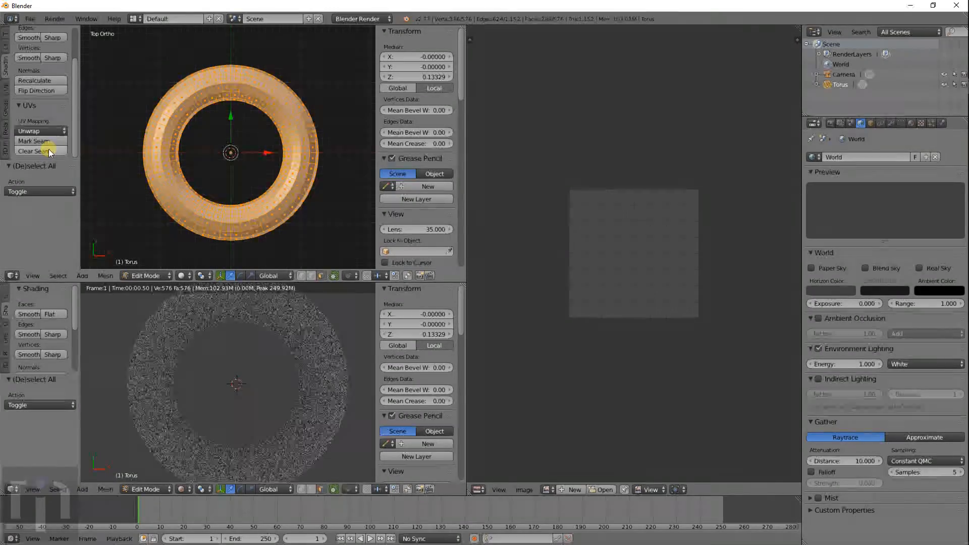
- Project the selected faces' UVs from view and scale them to 1.620
click(49, 131)
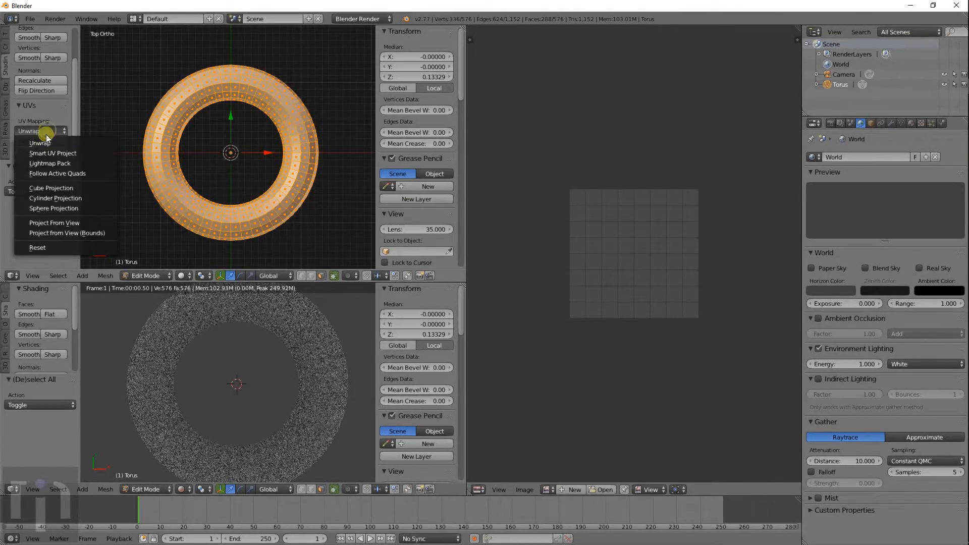
click(52, 222)
key(s)
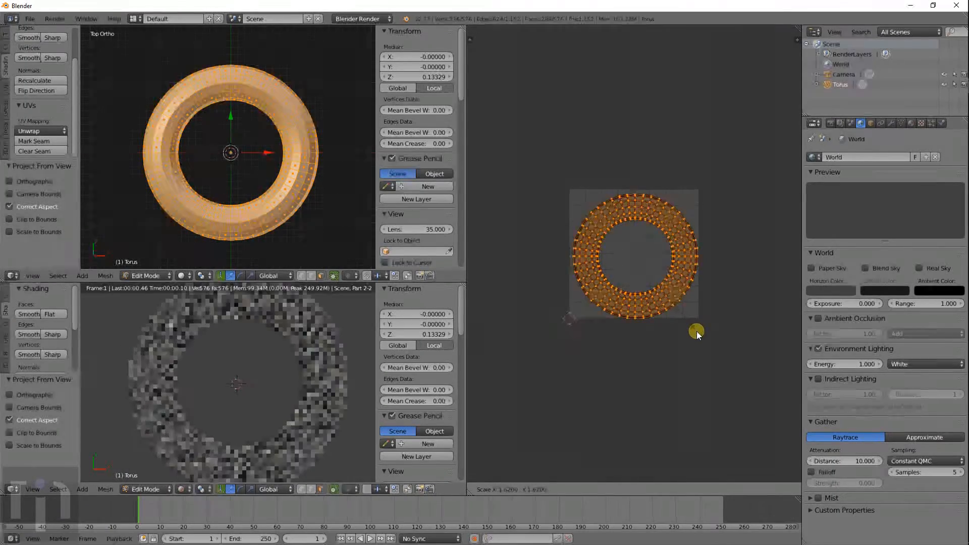
click(697, 331)
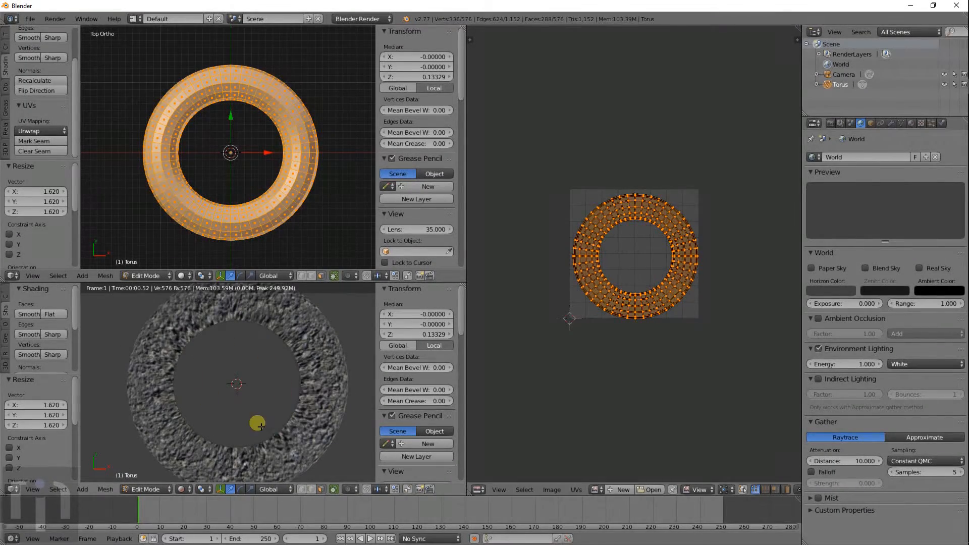
scroll(641, 270, up, 5)
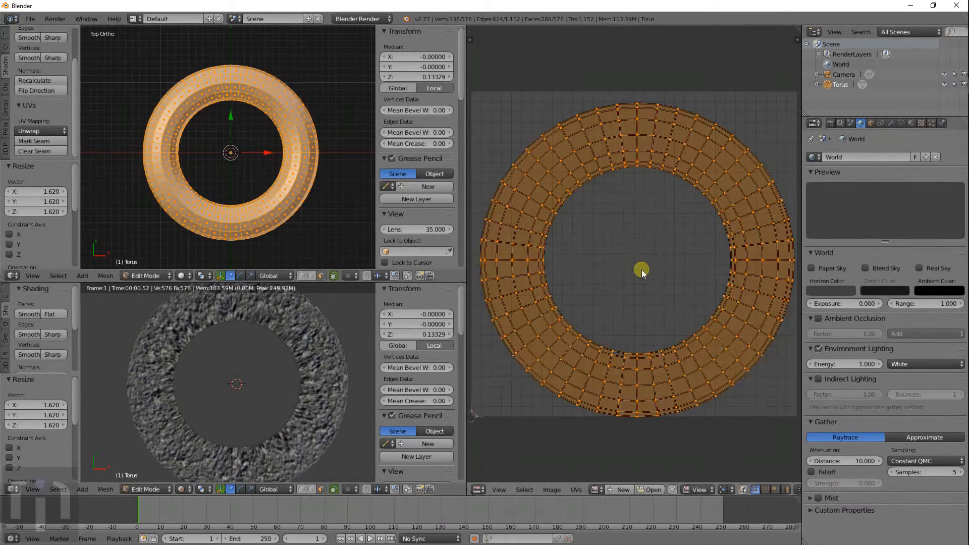
alt+right_click(526, 292)
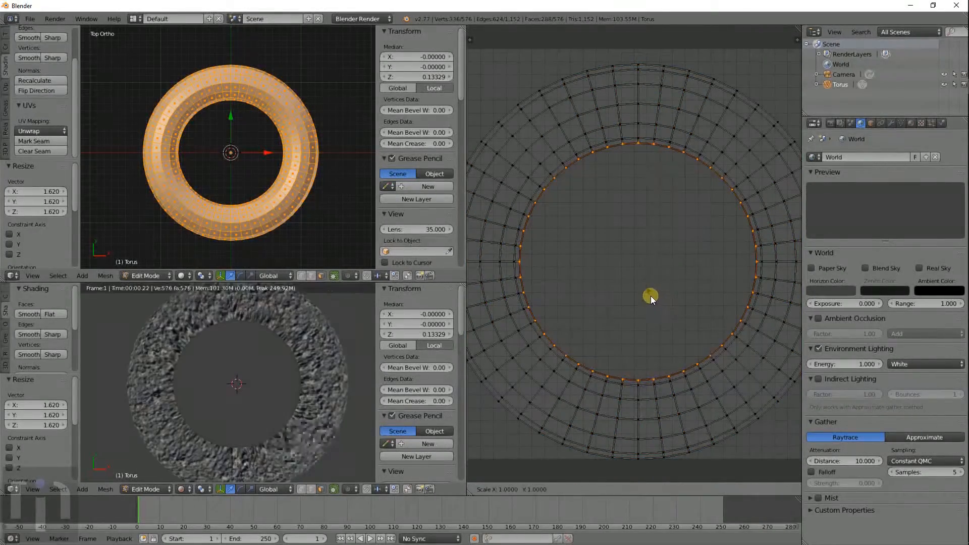
- Scale the inner UV loop to 0.926 and the outer UV loop to 1.062
key(s)
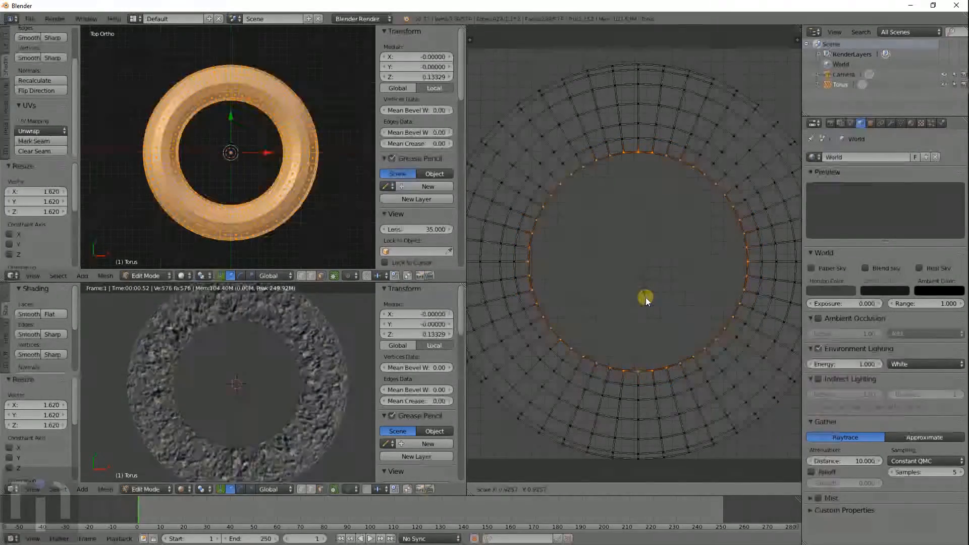
click(646, 297)
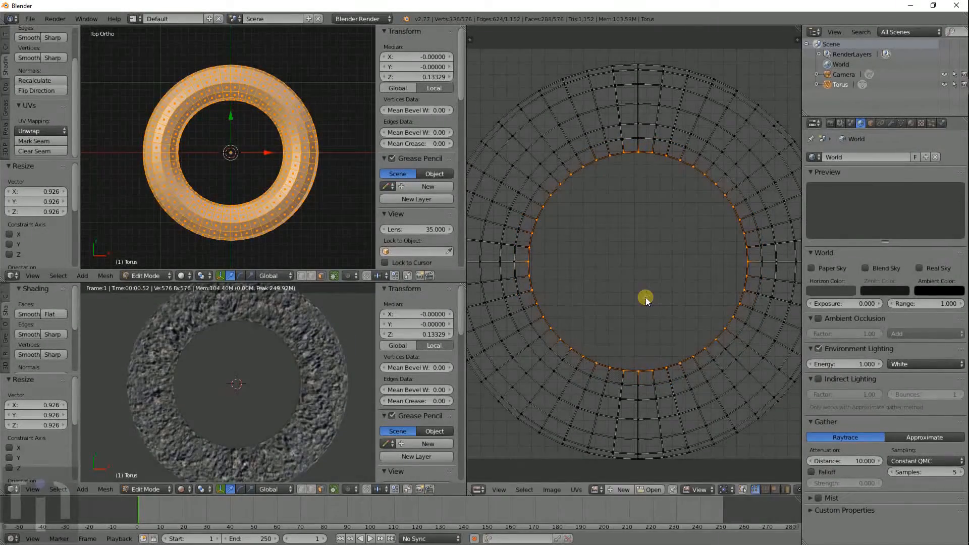
alt+right_click(732, 434)
scroll(733, 432, down, 1)
key(s)
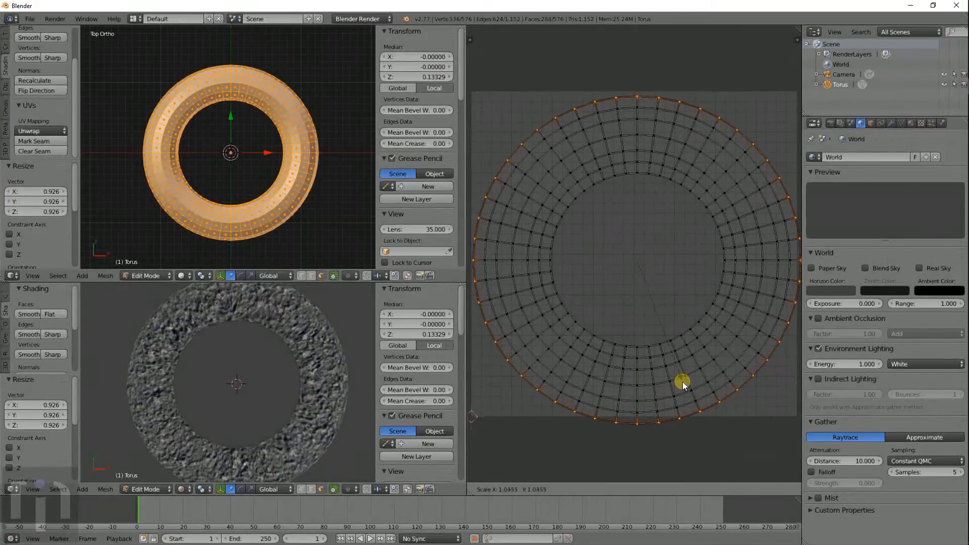
click(682, 383)
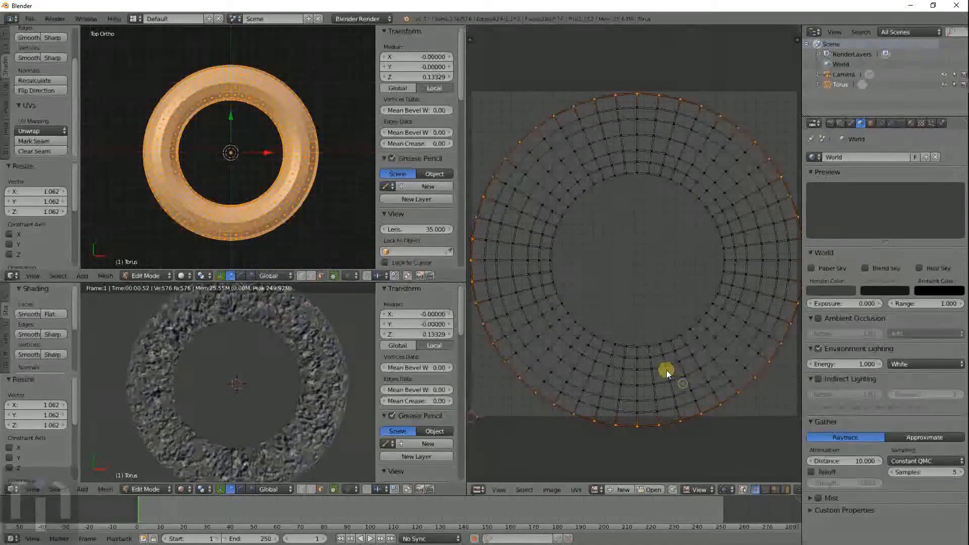
- Deselect all UVs and view the torus from below
scroll(298, 385, up, 3)
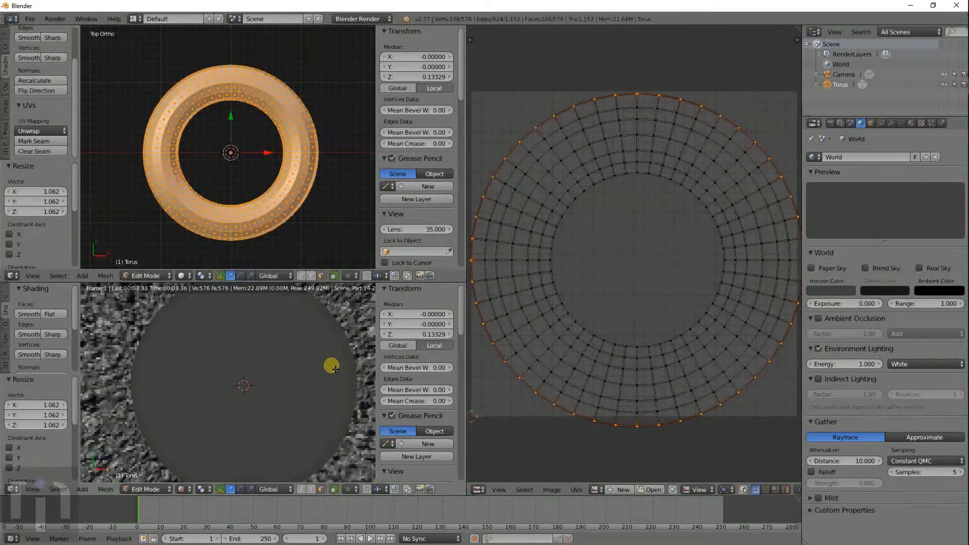
scroll(319, 366, down, 3)
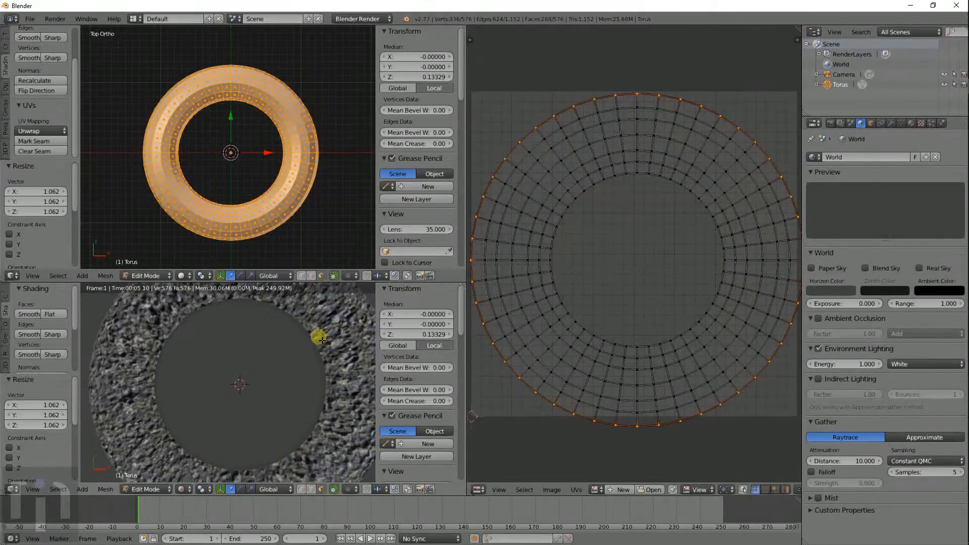
key(a)
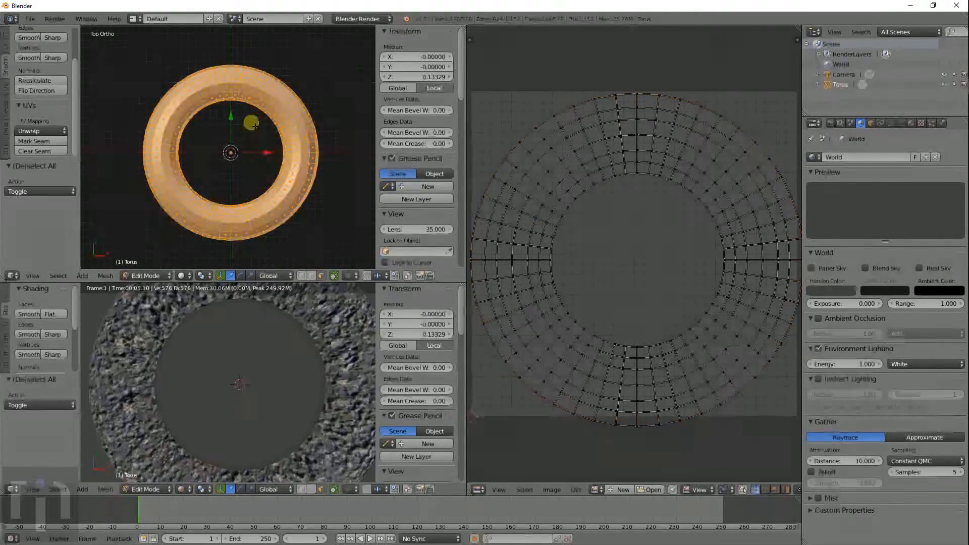
scroll(257, 150, down, 3)
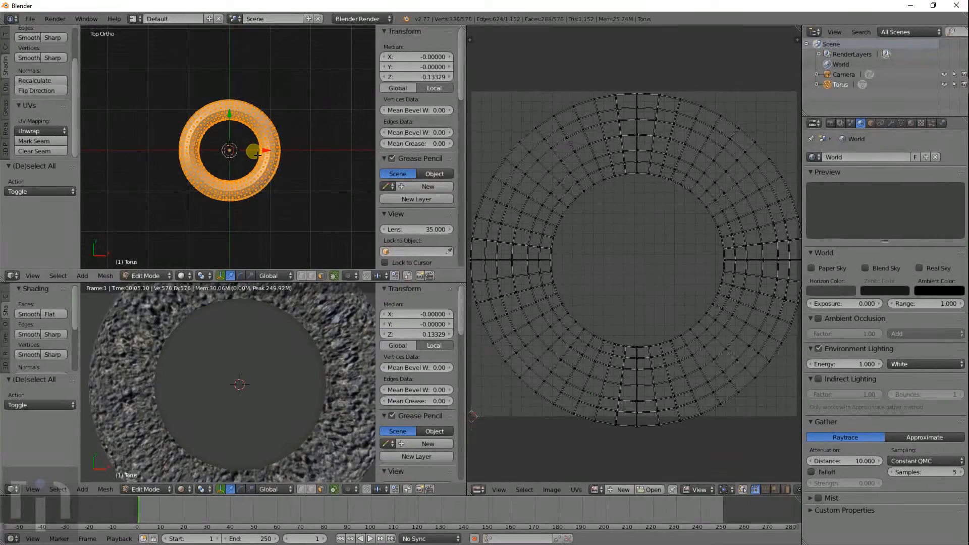
key(ctrl+KP_7)
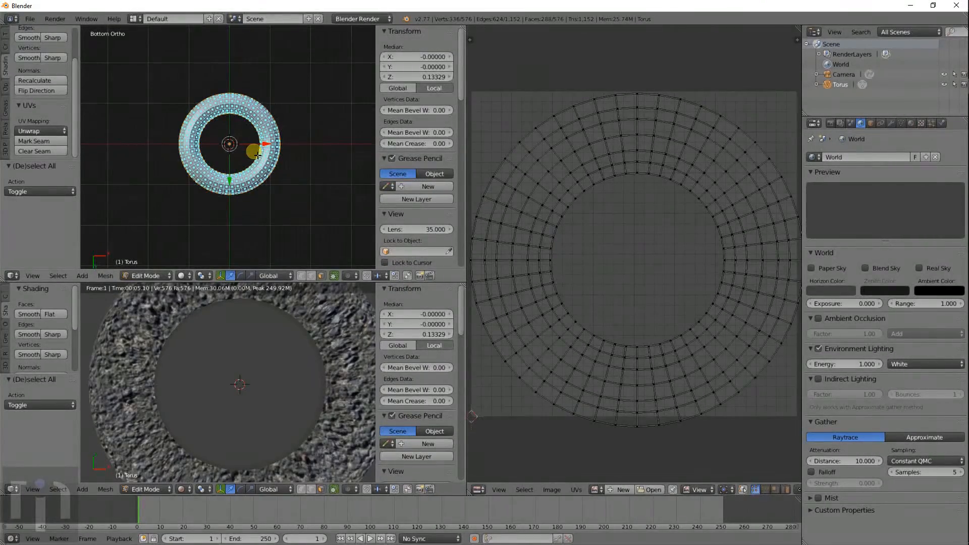
- Circle-select the bottom faces, project their UVs from view, and scale them by 2.833
key(a)
key(c)
click(237, 148)
right_click(236, 149)
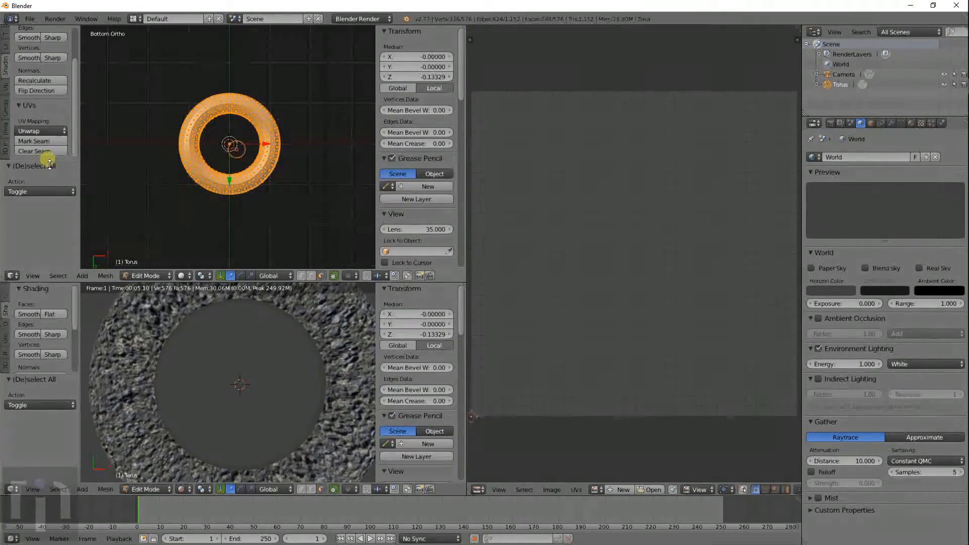
click(36, 130)
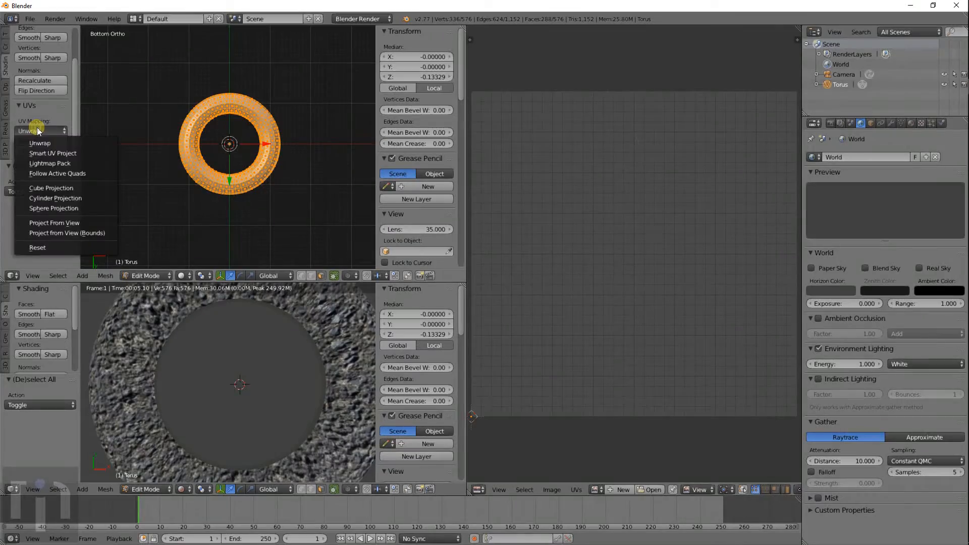
click(53, 223)
key(s)
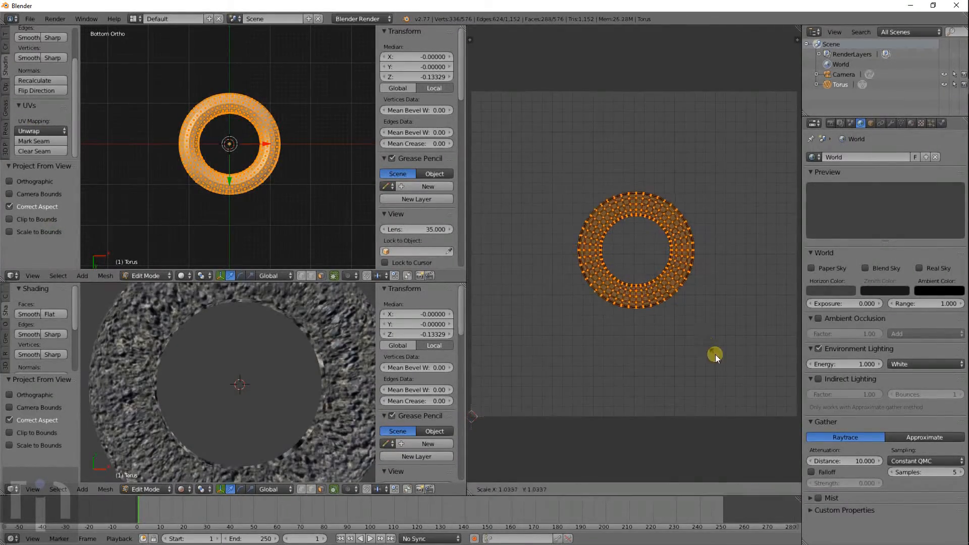
click(522, 43)
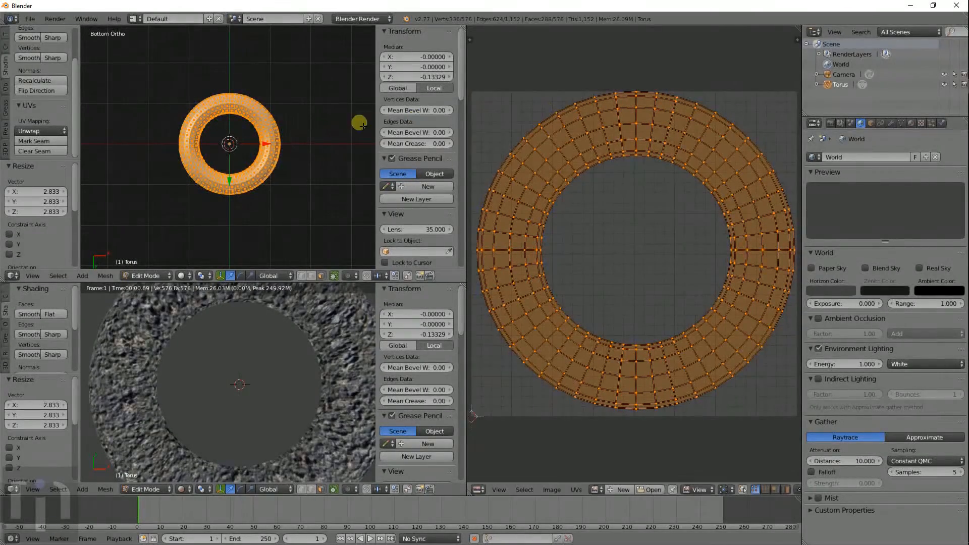
- Move the selected UVs and scale them to 0.988
key(a)
key(a)
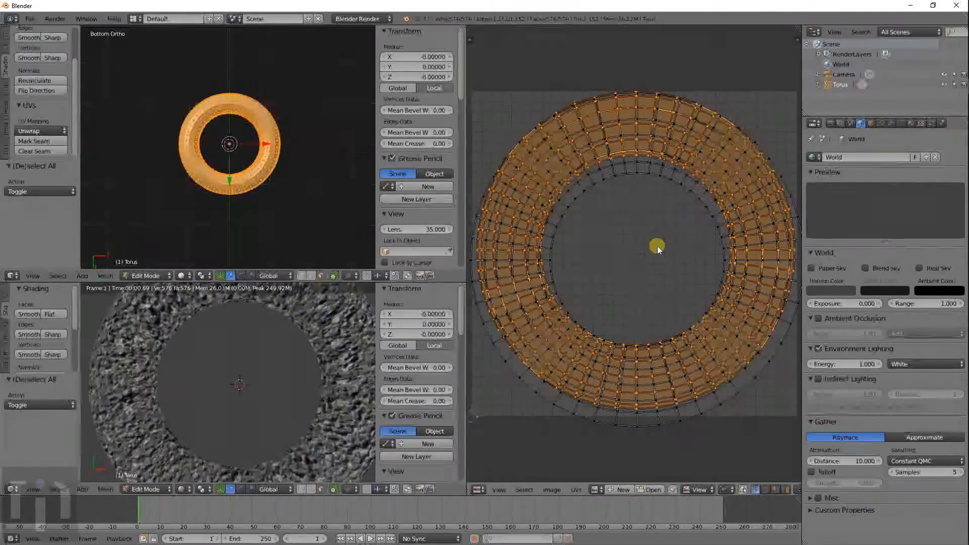
key(g)
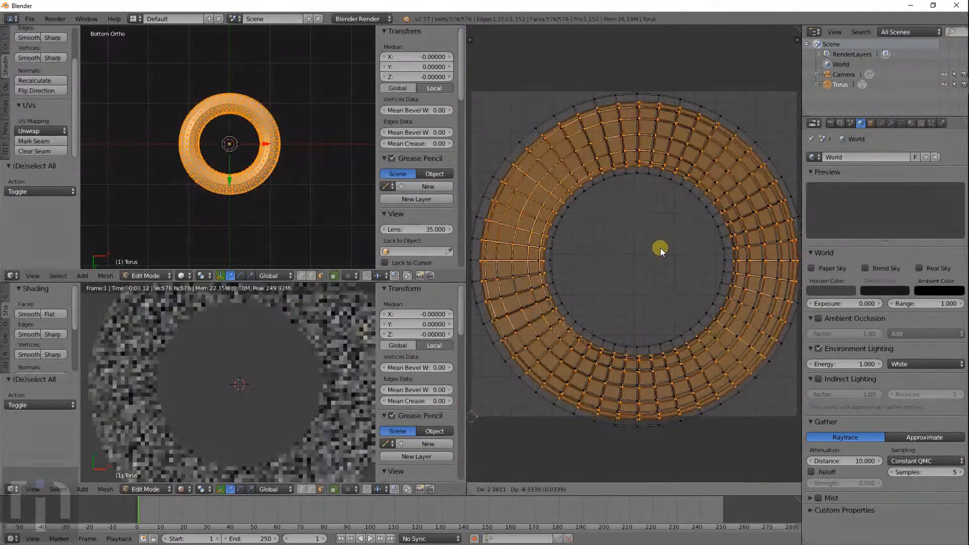
click(660, 248)
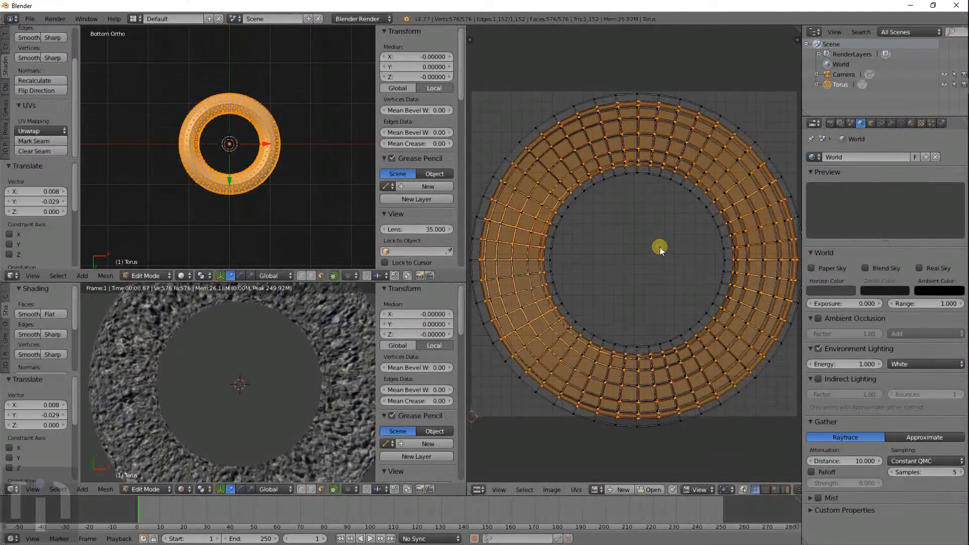
key(s)
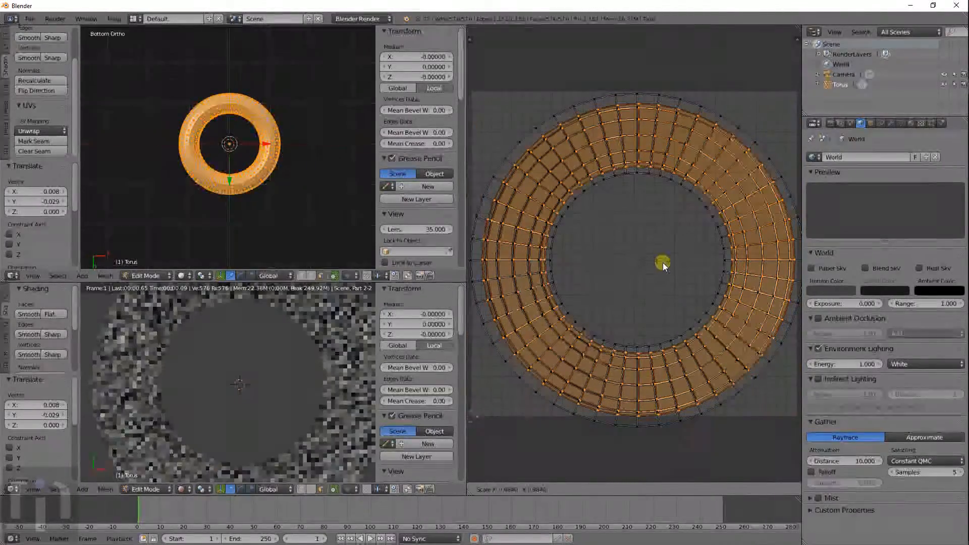
click(663, 267)
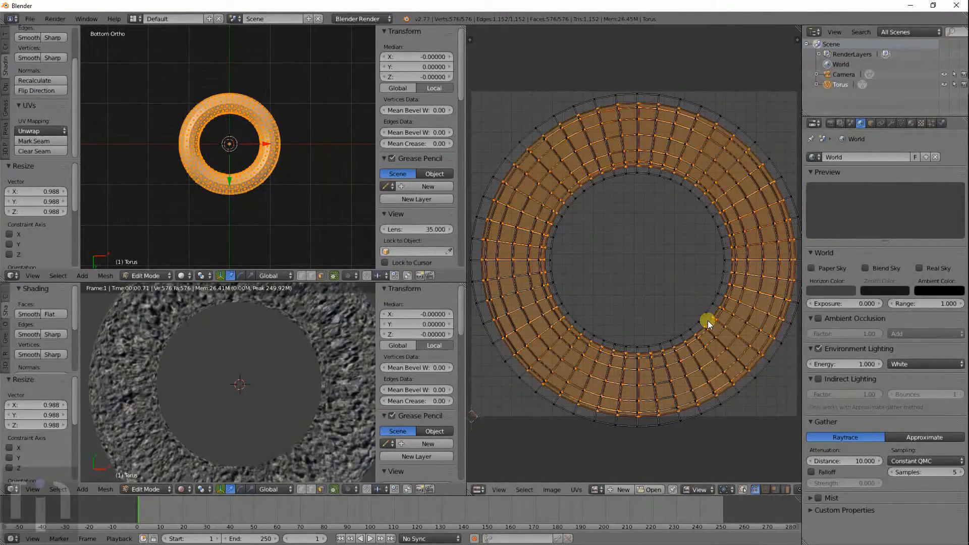
- Scale the inner UV loop to 0.923 and the outer loop to 1.051
alt+right_click(708, 320)
key(s)
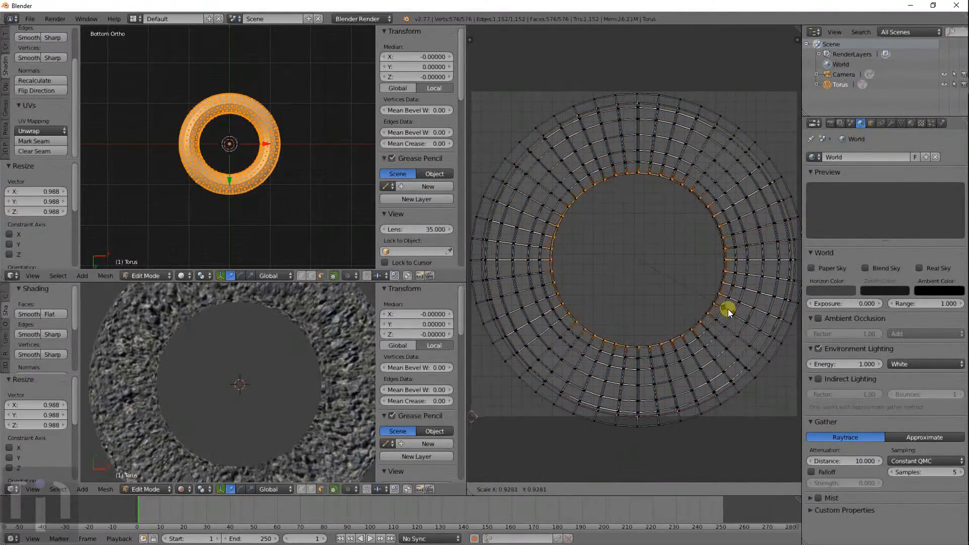
click(728, 311)
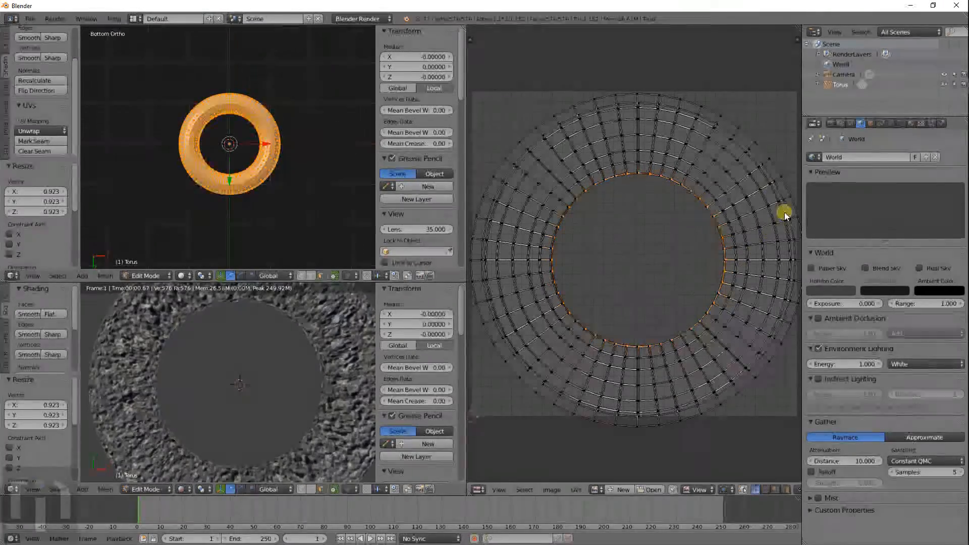
alt+right_click(786, 231)
key(s)
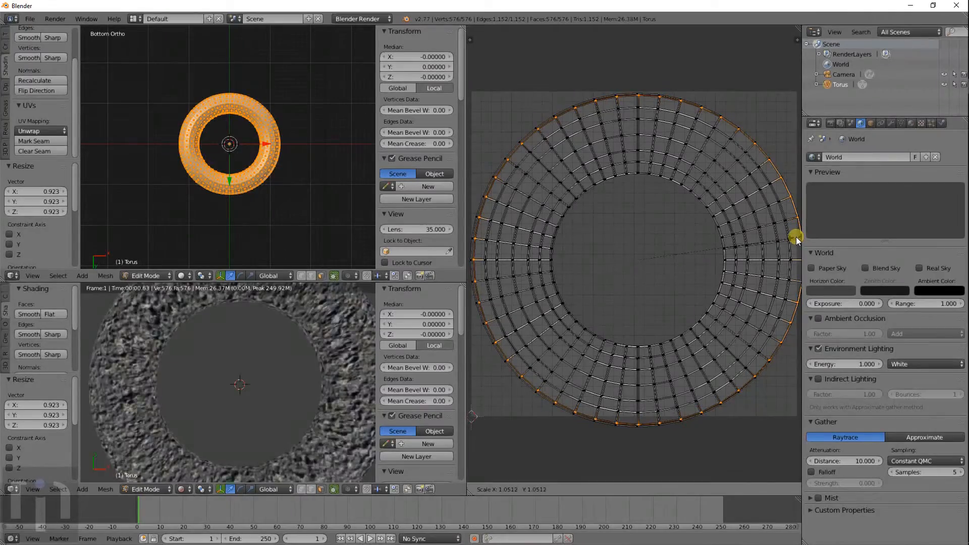
click(709, 250)
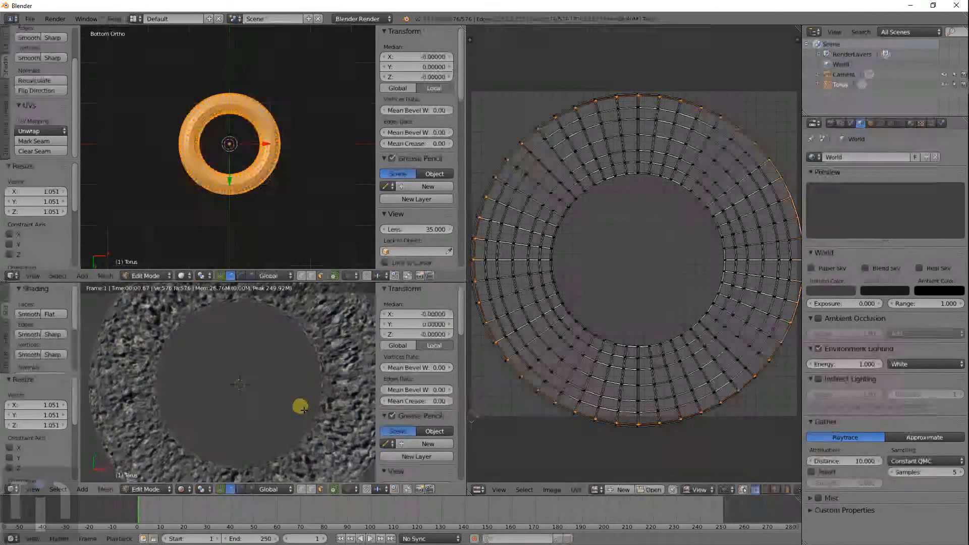
middle_drag(301, 404, 284, 500)
middle_drag(301, 362, 614, 290)
- Select all torus UVs and scale the layout by 2.945
key(a)
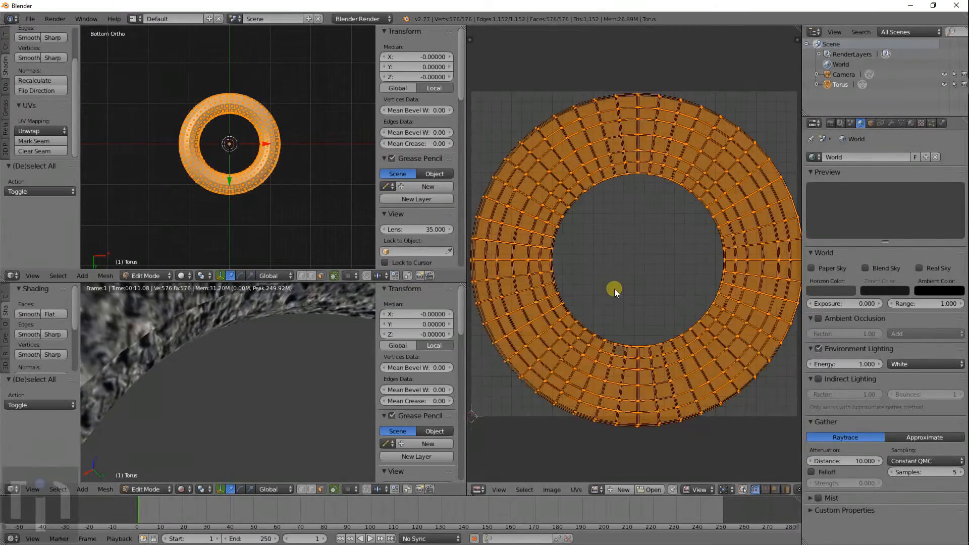
scroll(622, 327, down, 5)
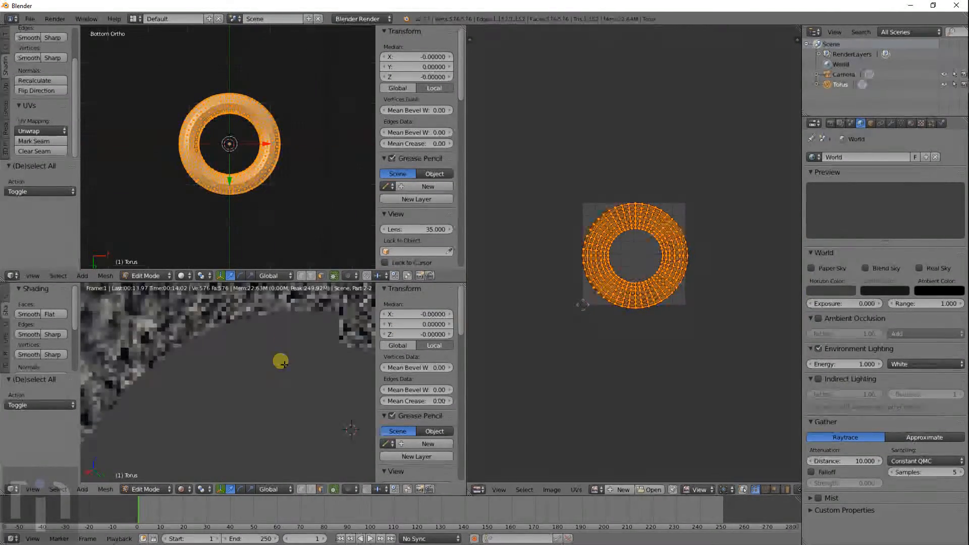
scroll(281, 361, down, 4)
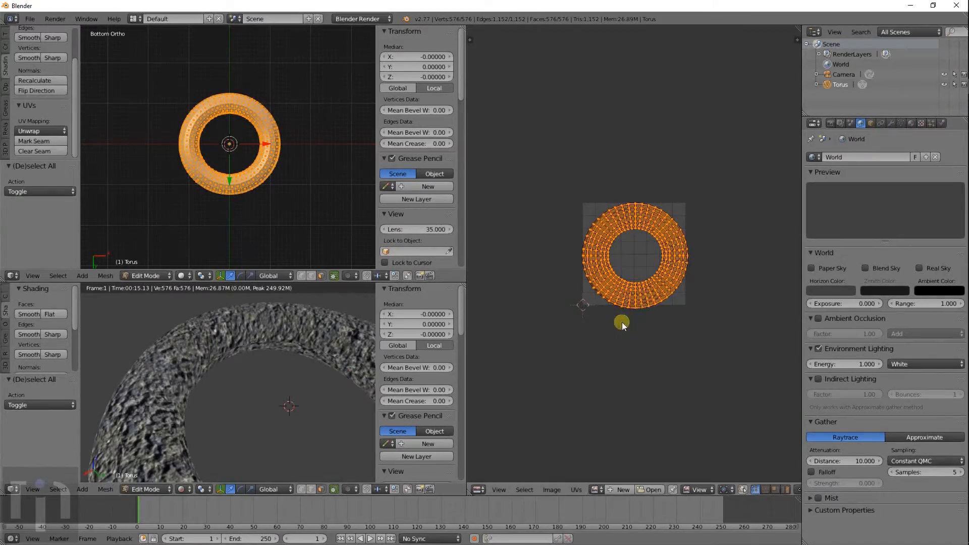
key(s)
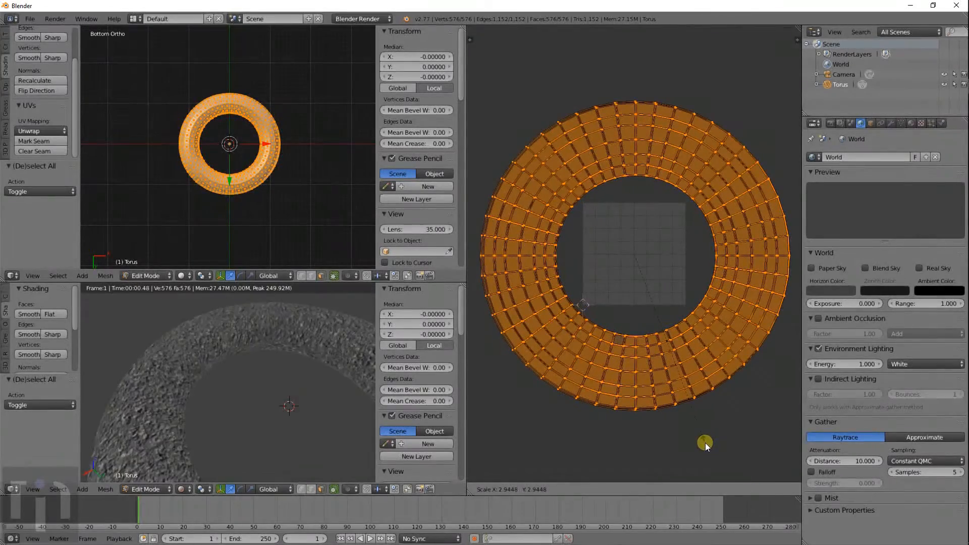
click(705, 443)
- Scale the whole UV layout up again by 1.991
scroll(289, 339, up, 3)
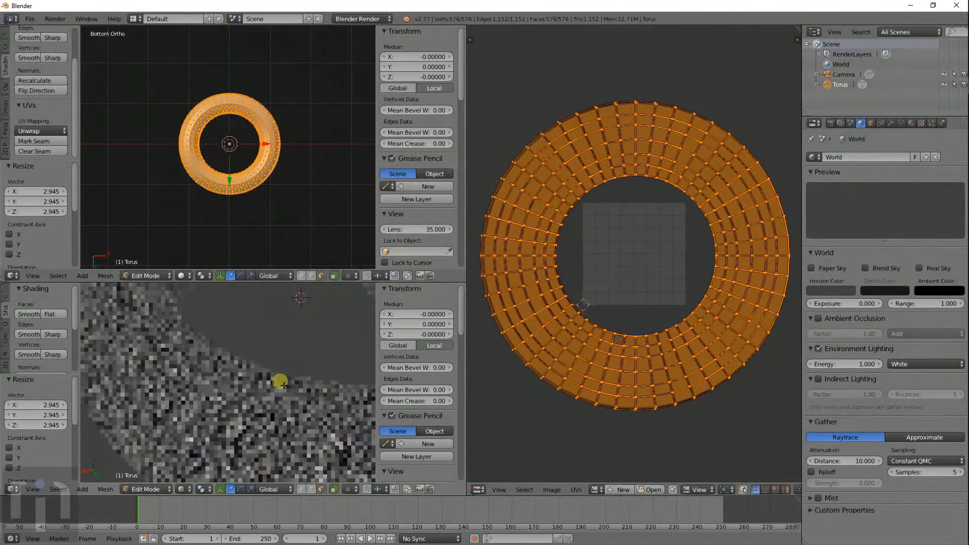
middle_drag(218, 379, 270, 370)
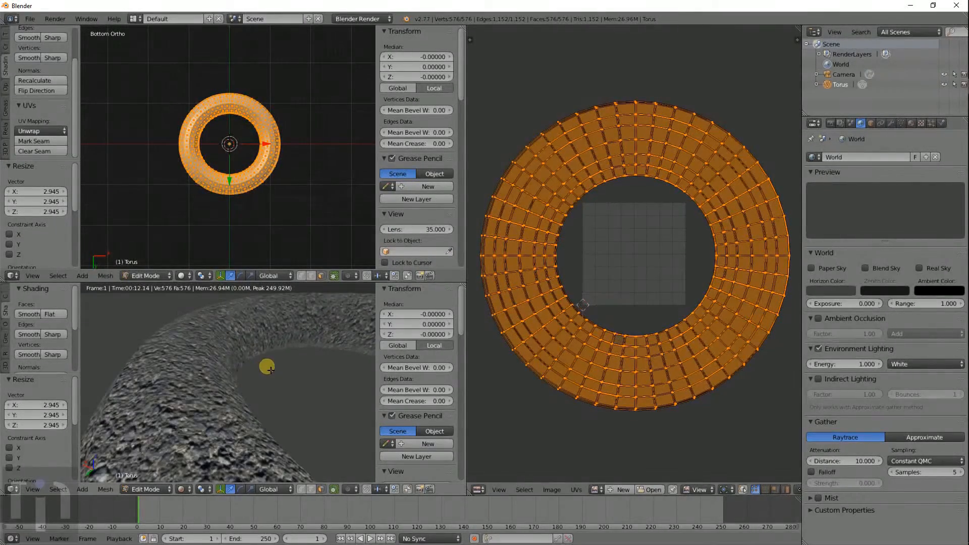
scroll(230, 398, up, 2)
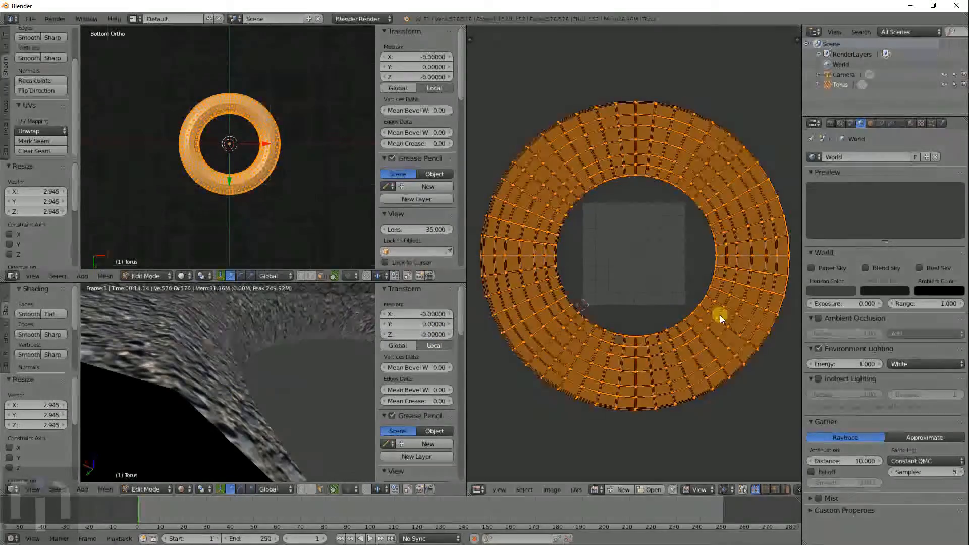
key(s)
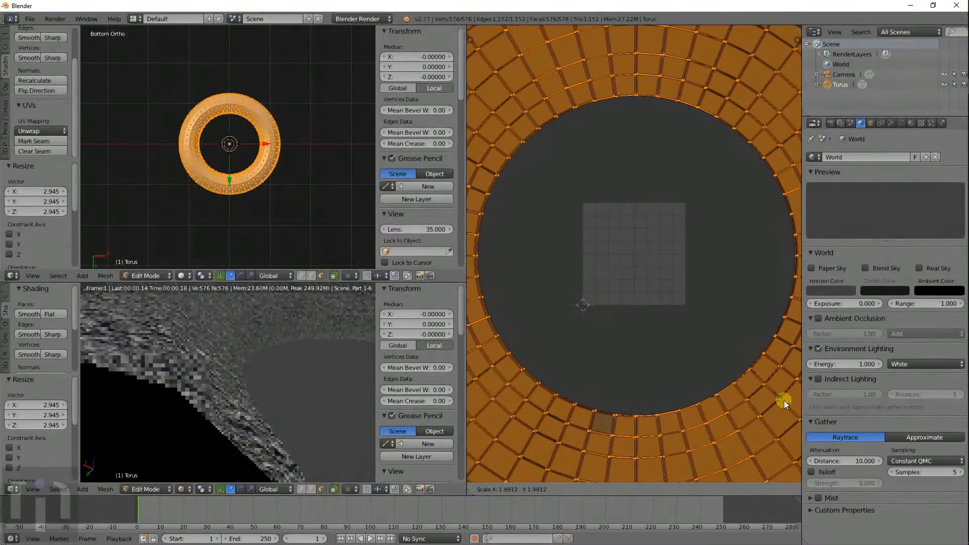
click(783, 401)
scroll(244, 388, down, 2)
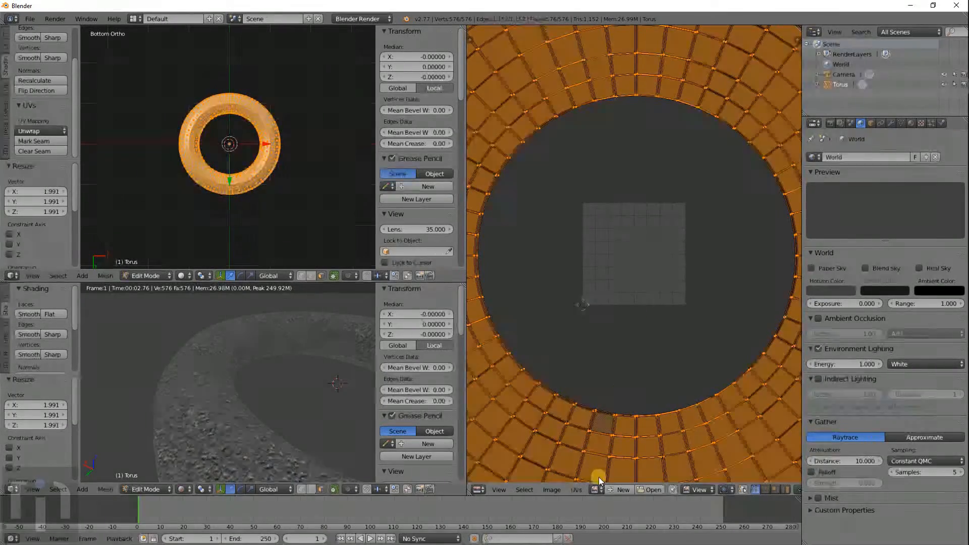
- Display AsphaltCloseups0031_5_S.jpg behind the torus UVs in the UV editor
click(596, 489)
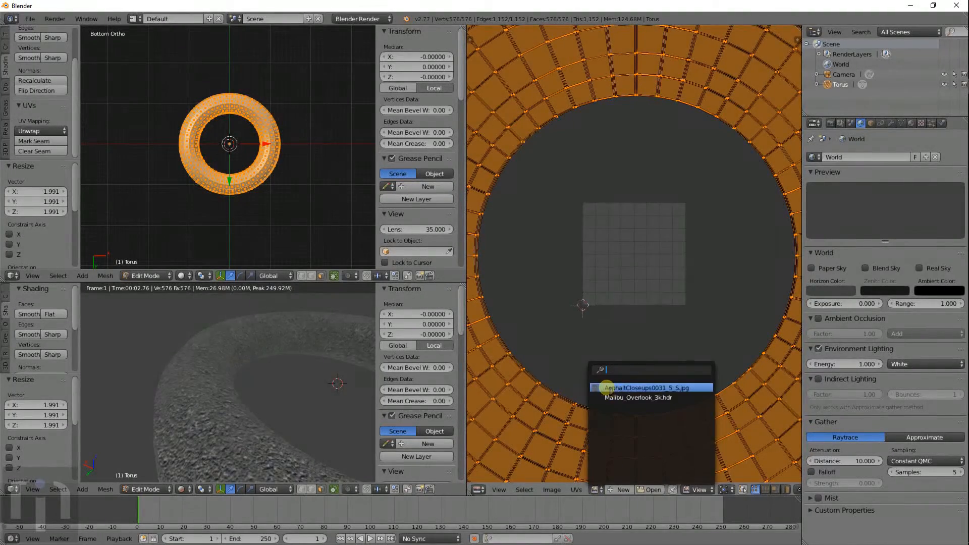
click(611, 387)
scroll(615, 316, down, 5)
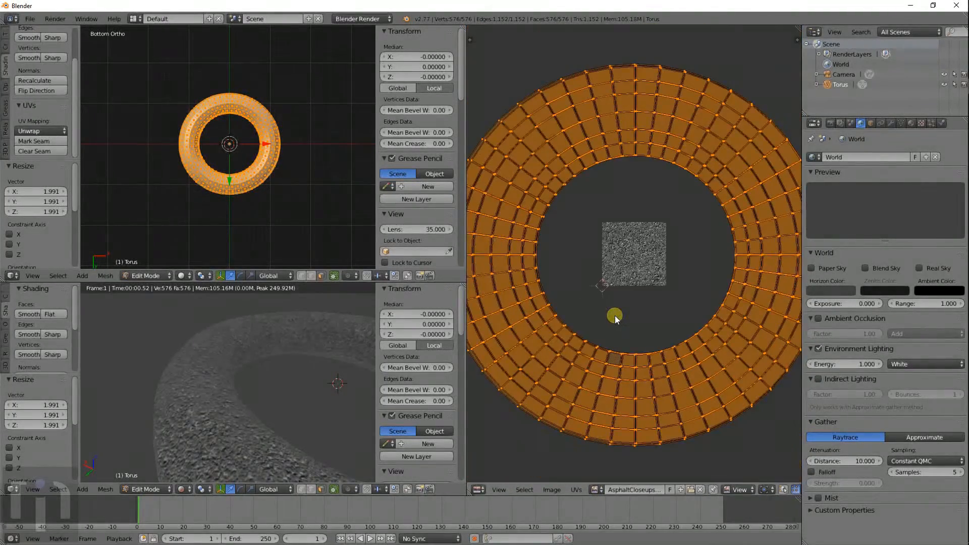
scroll(615, 316, down, 1)
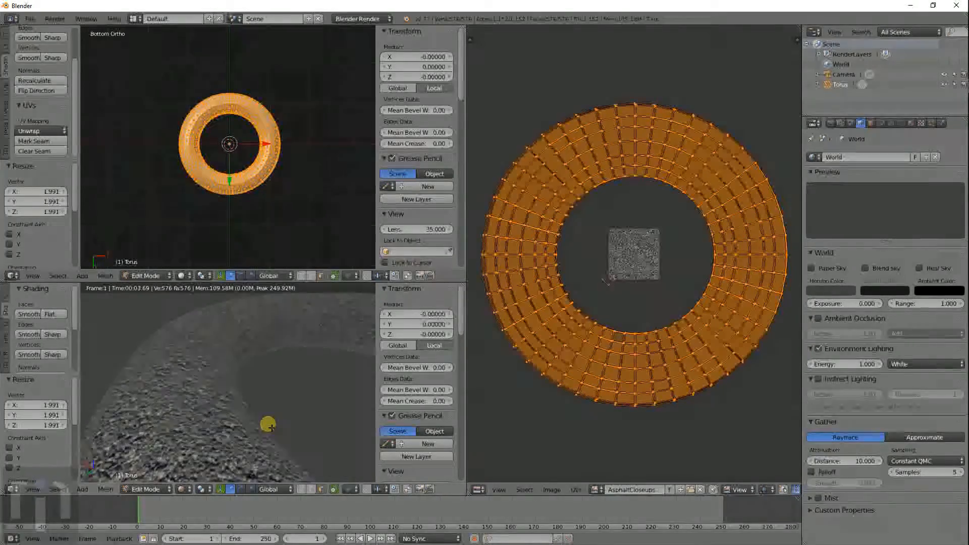
- Orbit and zoom the rendered view to inspect the asphalt-textured torus, then leave Edit Mode
middle_drag(271, 428, 280, 388)
scroll(280, 389, up, 4)
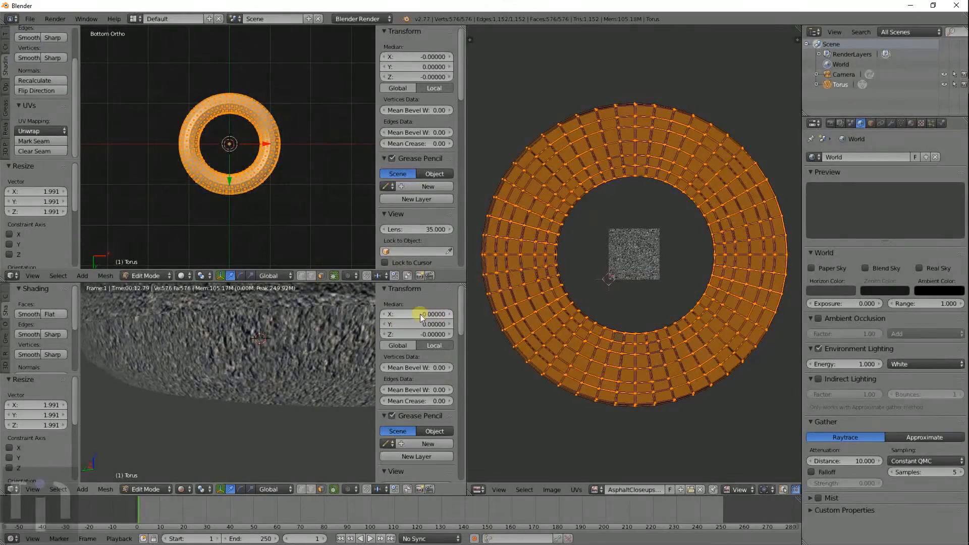
middle_drag(313, 345, 309, 369)
scroll(279, 423, down, 4)
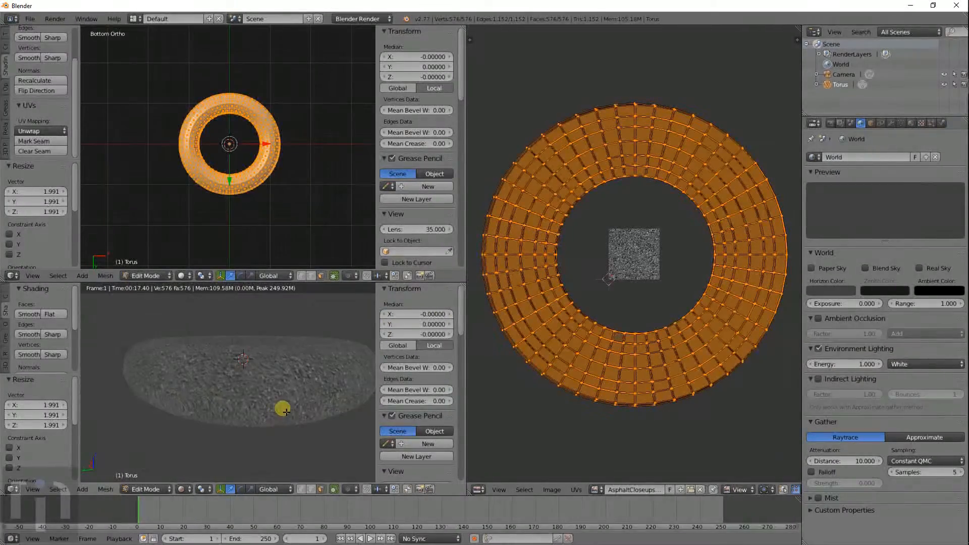
middle_drag(282, 406, 271, 428)
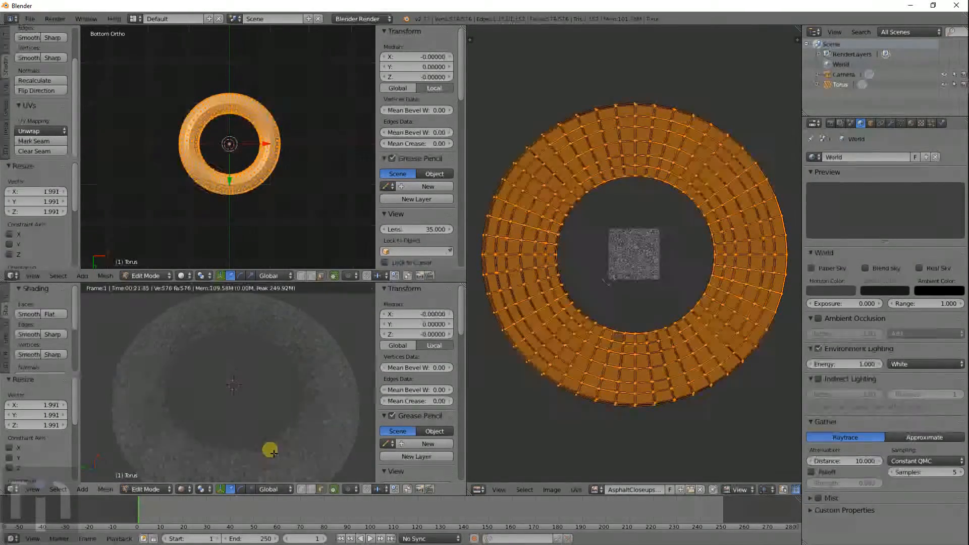
scroll(269, 452, up, 4)
scroll(295, 419, up, 3)
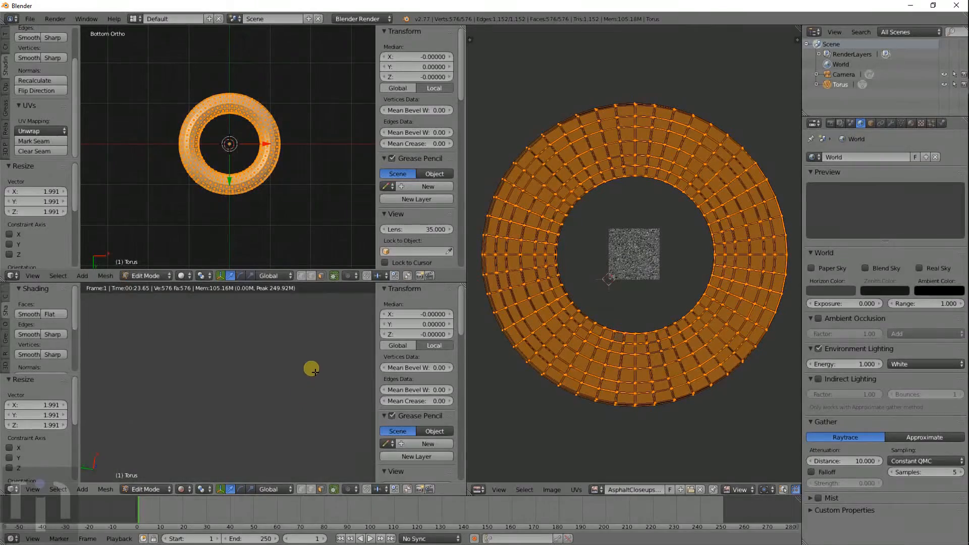
middle_drag(312, 363, 290, 379)
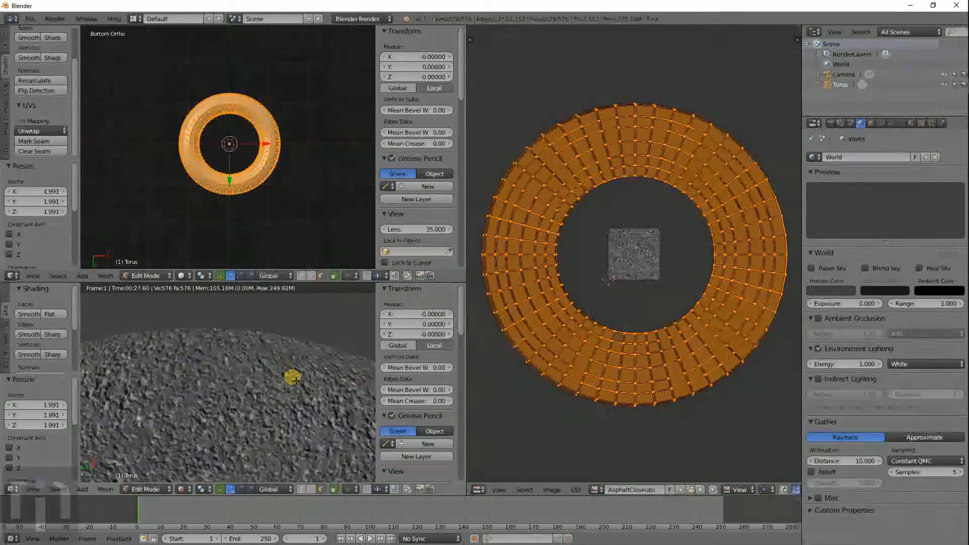
scroll(294, 380, down, 2)
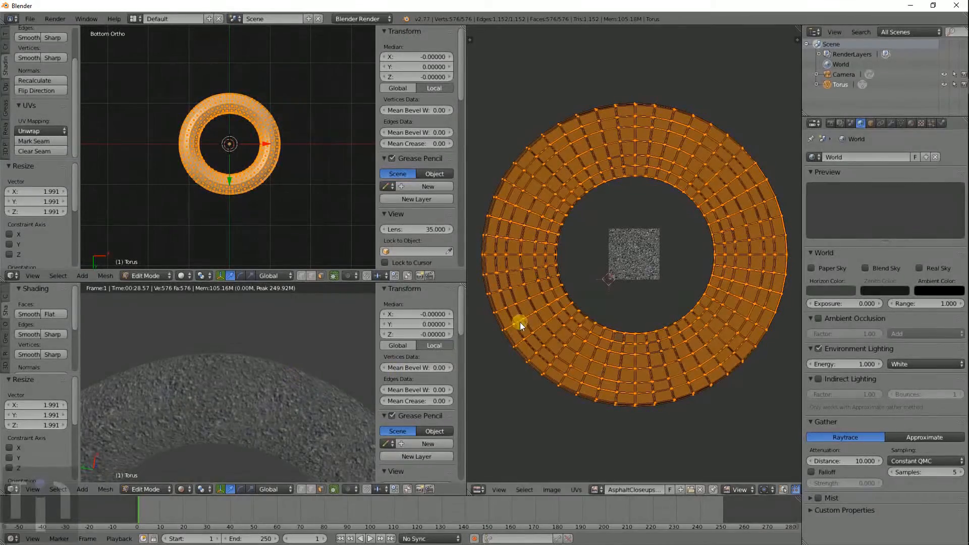
key(Tab)
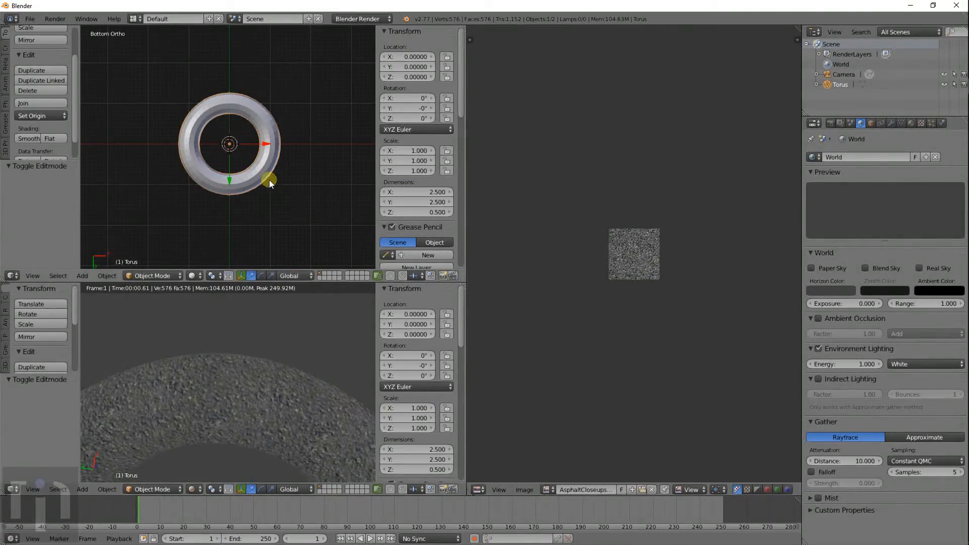
key(Tab)
middle_drag(270, 183, 290, 132)
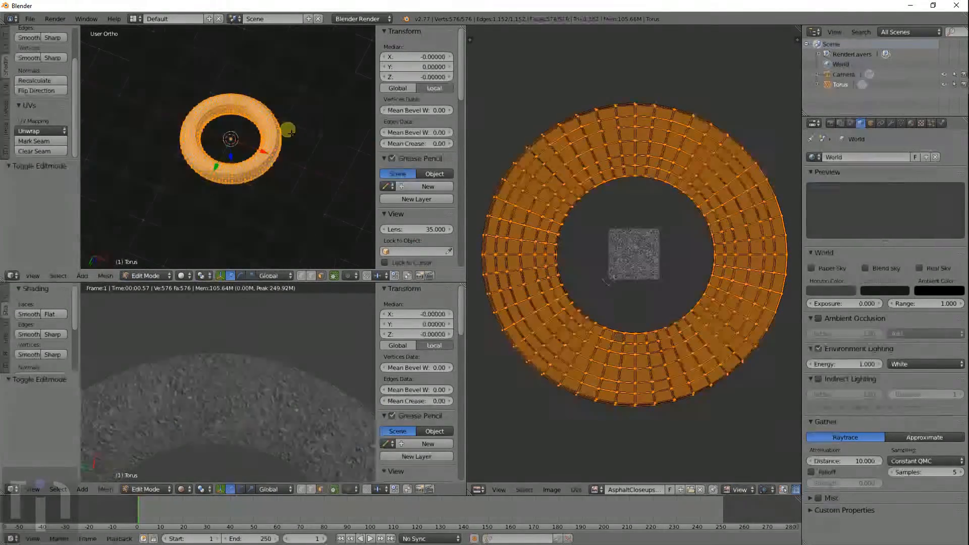
key(a)
scroll(265, 166, up, 3)
key(c)
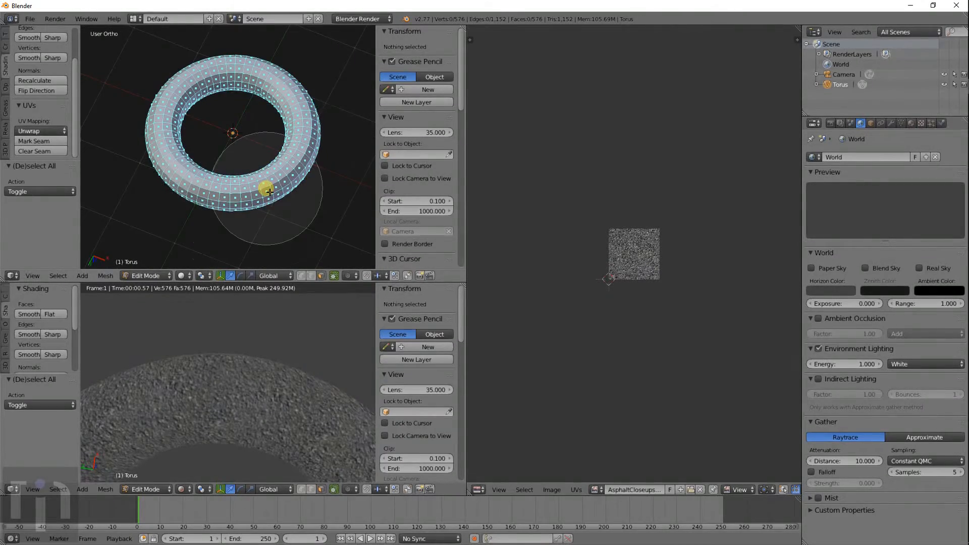
key(Escape)
scroll(269, 192, up, 5)
right_click(282, 233)
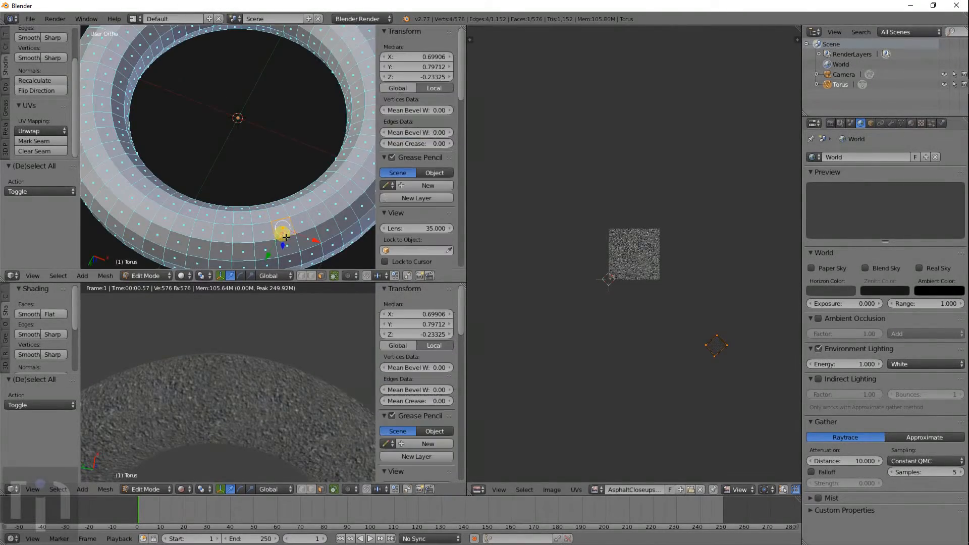
middle_drag(294, 263, 278, 111)
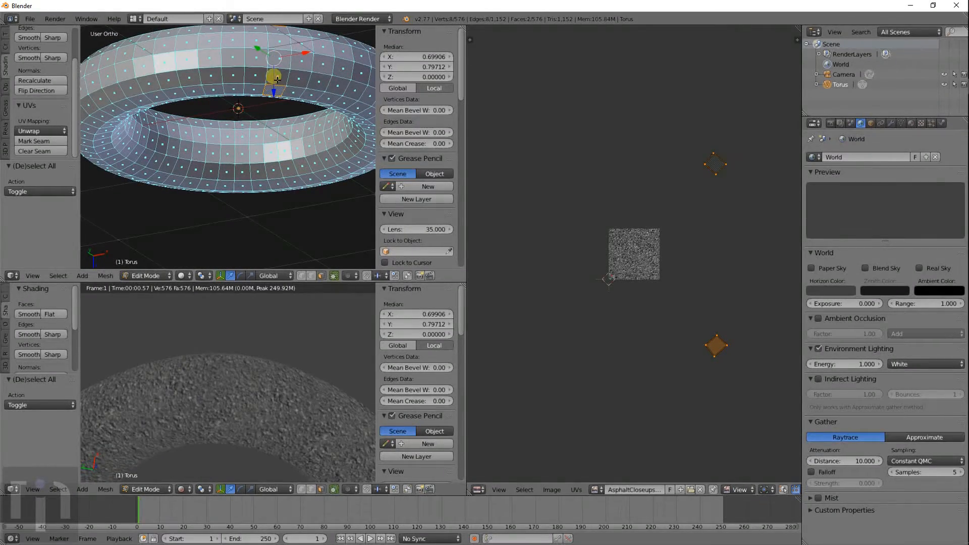
middle_drag(286, 76, 284, 103)
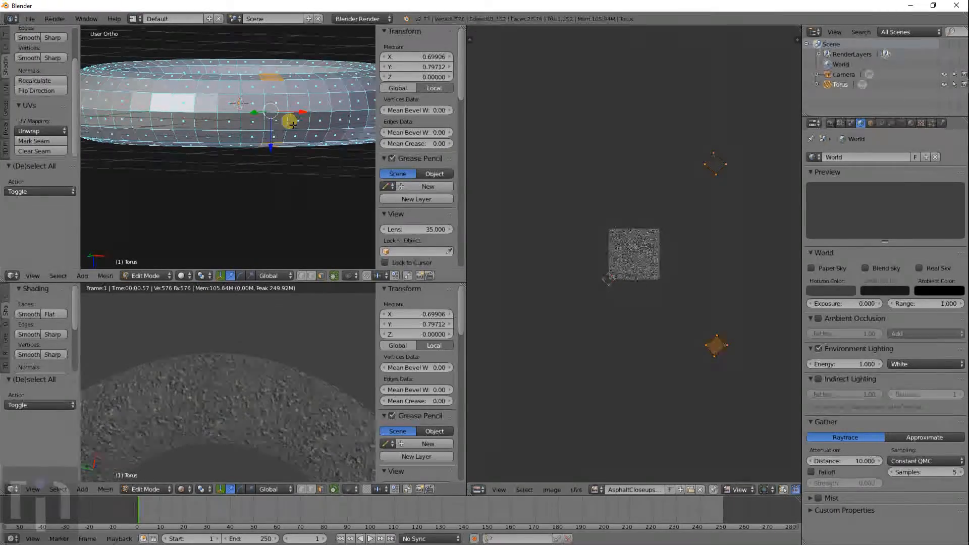
key(KP_7)
key(a)
scroll(292, 124, down, 4)
key(c)
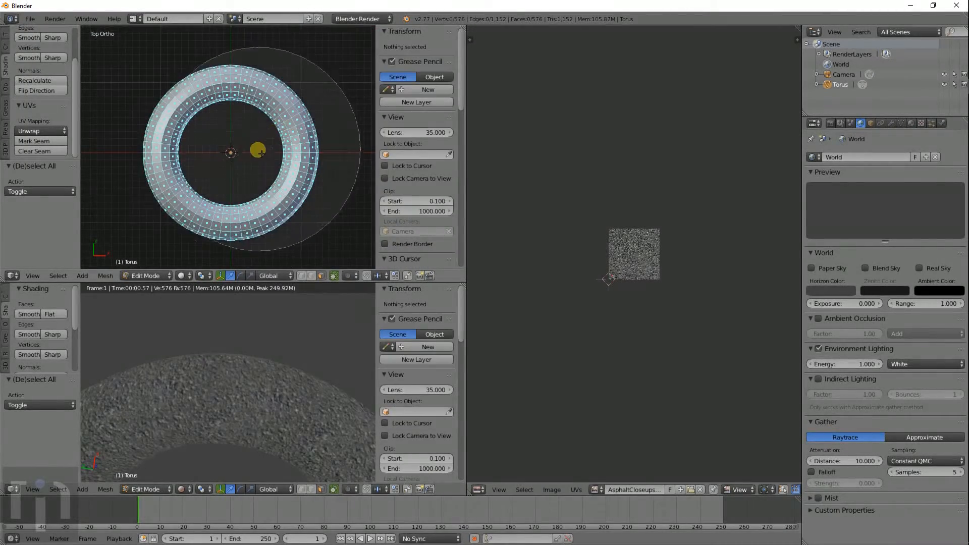
key(a)
- From a top-down view, select the torus vertices using wireframe display
middle_drag(268, 182, 255, 32)
scroll(314, 174, up, 5)
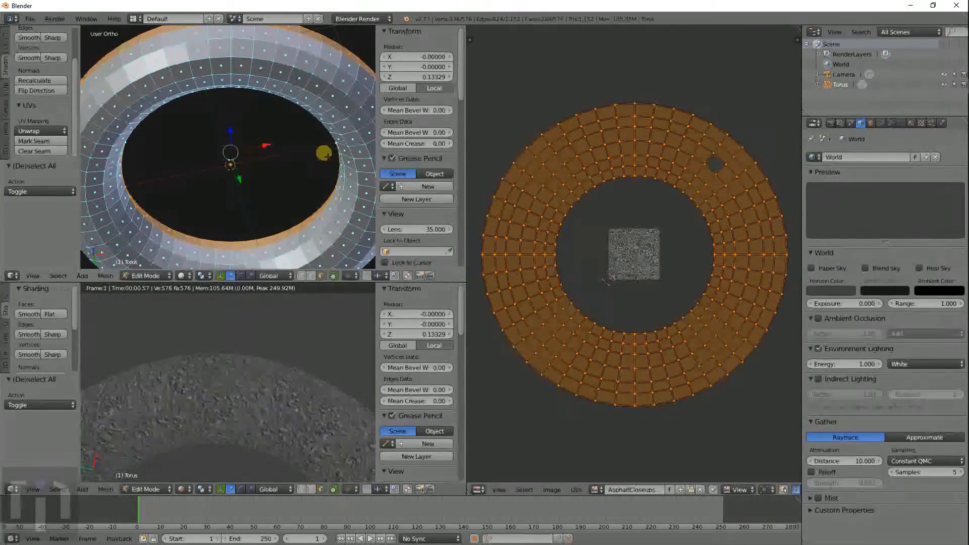
scroll(325, 156, down, 5)
middle_drag(324, 156, 309, 90)
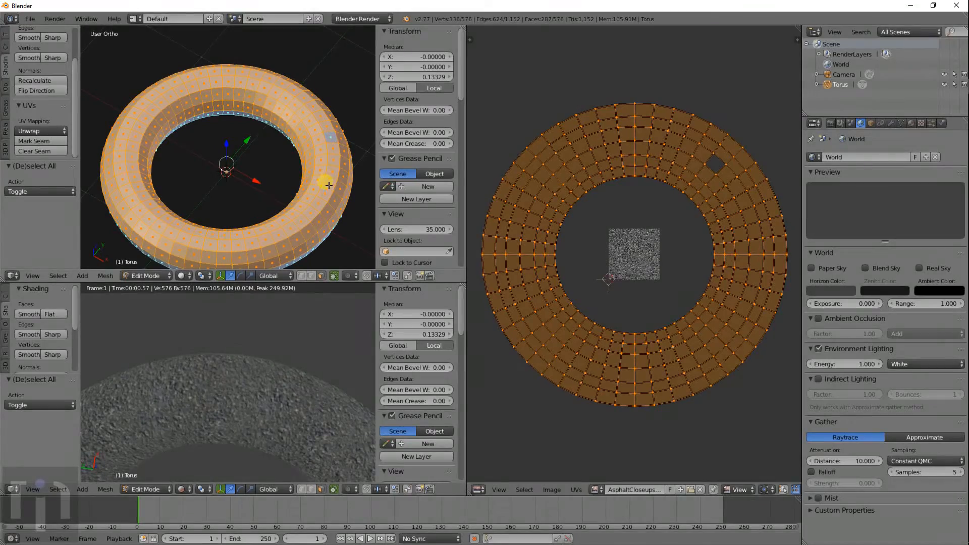
middle_drag(337, 150, 296, 218)
key(a)
key(KP_7)
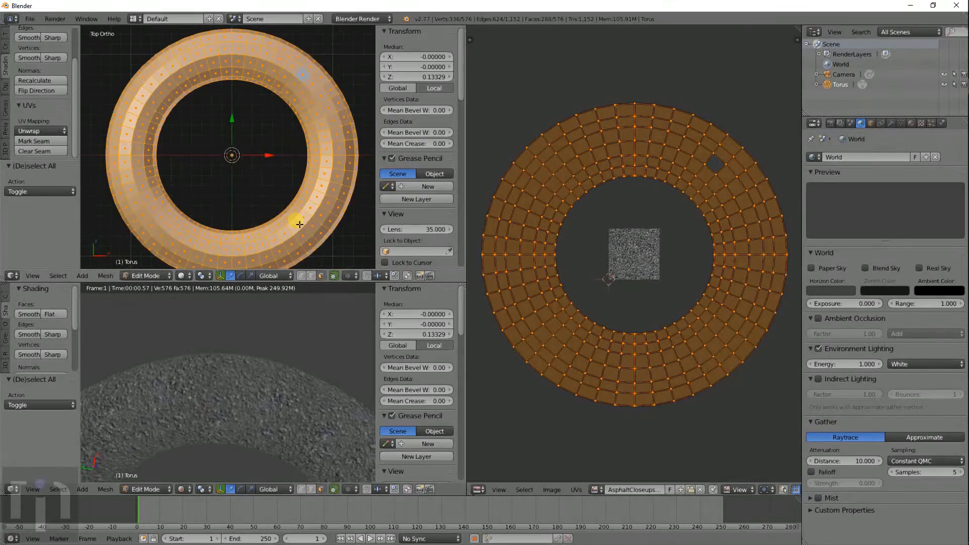
key(z)
drag(309, 75, 327, 111)
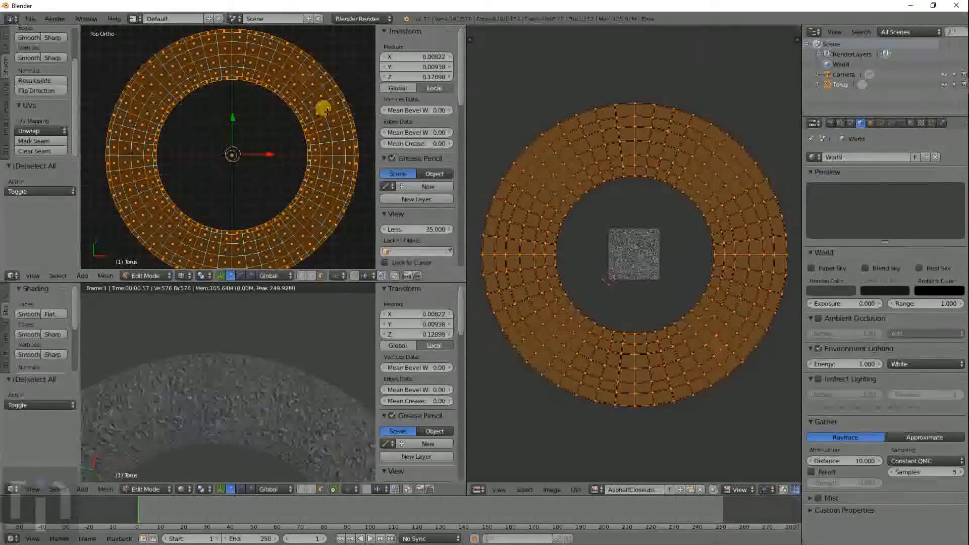
key(z)
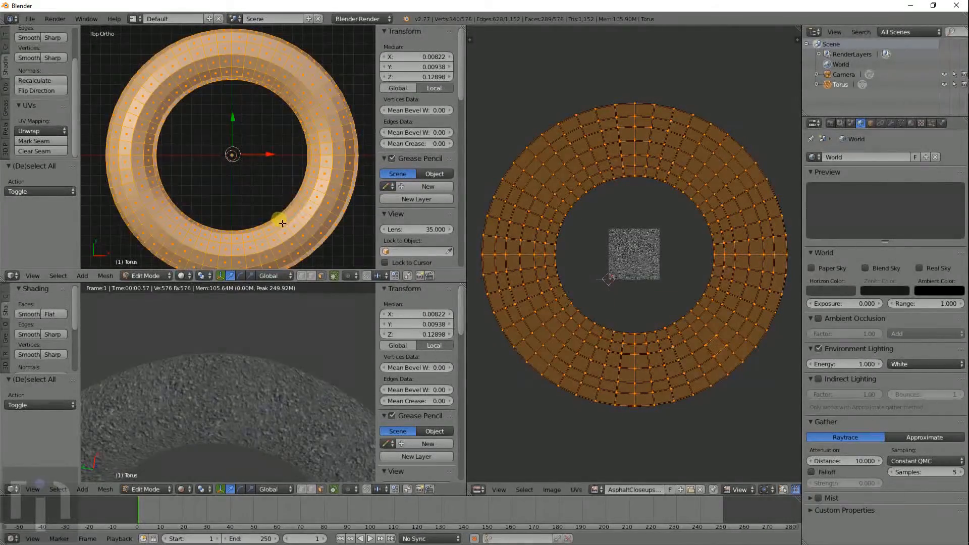
- Rotate the UV island by about -96 degrees
mouse_move(281, 216)
middle_down()
mouse_move(256, 91)
mouse_move(264, 249)
mouse_move(272, 235)
middle_up()
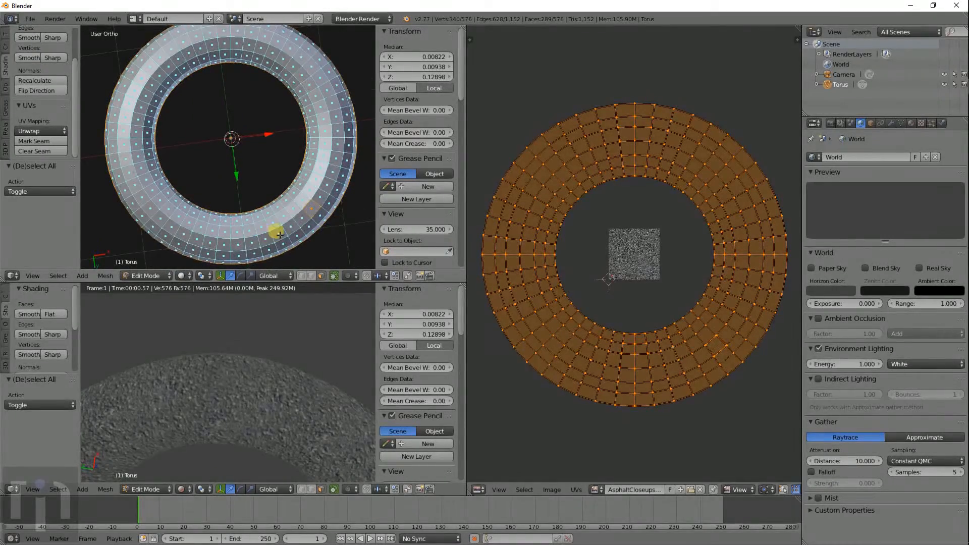
scroll(271, 236, up, 2)
key(r)
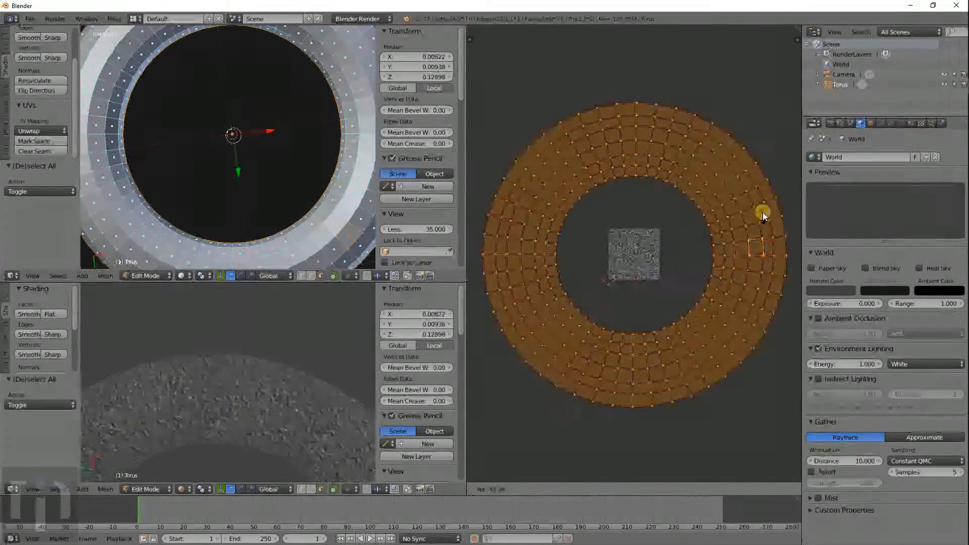
click(732, 106)
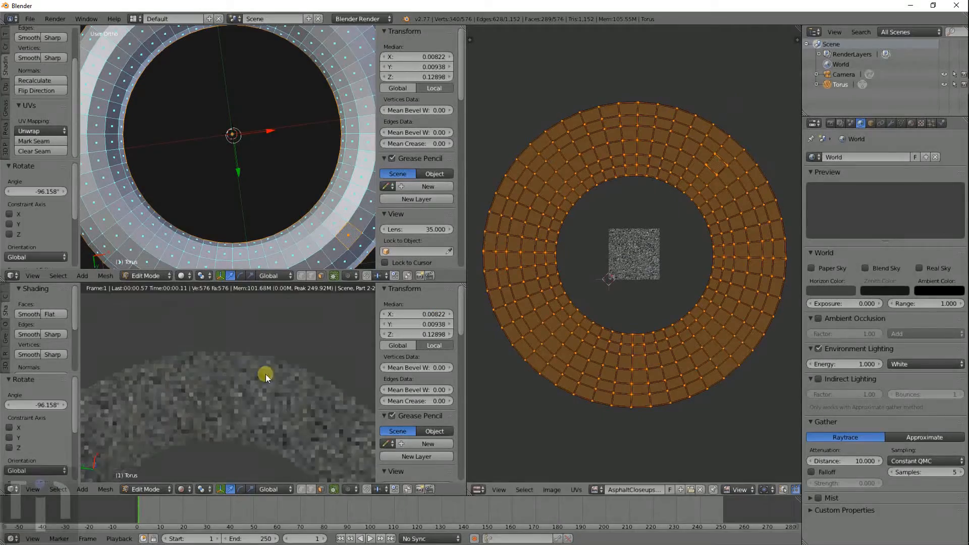
- Orbit to view the torus underside, then select the entire mesh
scroll(291, 151, down, 4)
middle_drag(291, 131, 288, 276)
scroll(297, 81, up, 4)
scroll(293, 104, down, 4)
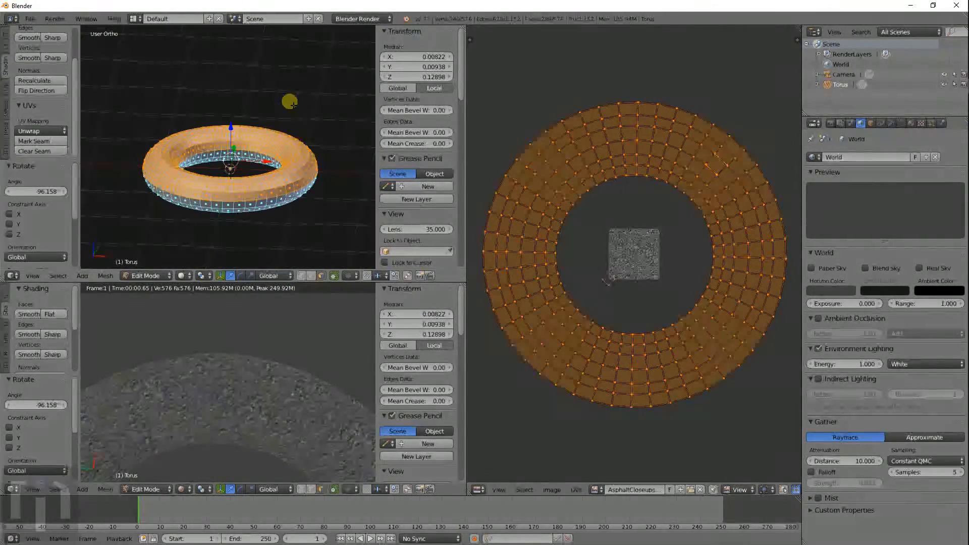
middle_drag(301, 173, 298, 73)
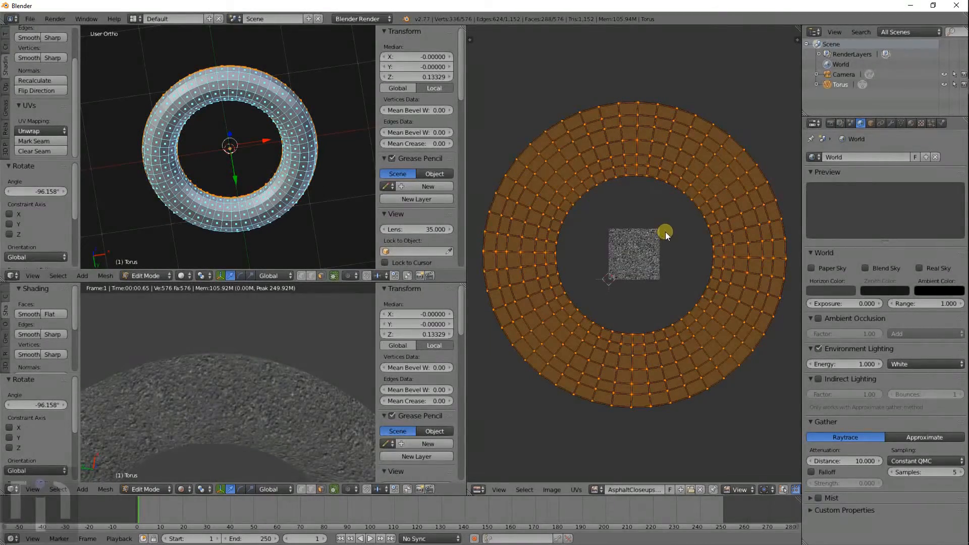
key(a)
key(a)
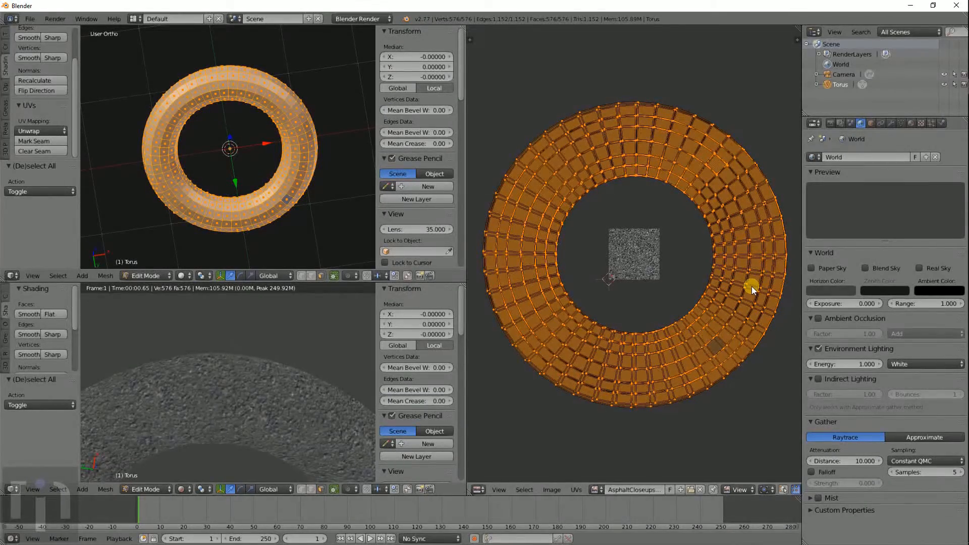
- Grow the UV selection to the whole ring and rotate it by -21.142 degrees
alt+right_click(767, 311)
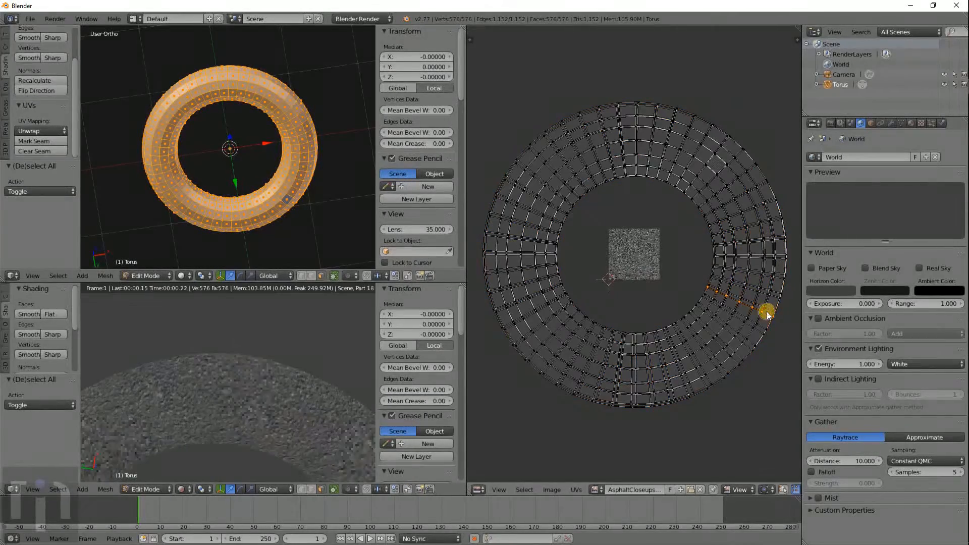
alt+shift+right_click(781, 308)
key(ctrl+KP_Add)
key(ctrl+KP_Add)
key(ctrl+KP_Add)
key(ctrl+KP_Add)
key(ctrl+KP_Add)
key(ctrl+KP_Add)
key(ctrl+KP_Add)
key(ctrl+KP_Add)
key(ctrl+KP_Add)
key(ctrl+KP_Add)
key(ctrl+KP_Add)
key(ctrl+KP_Add)
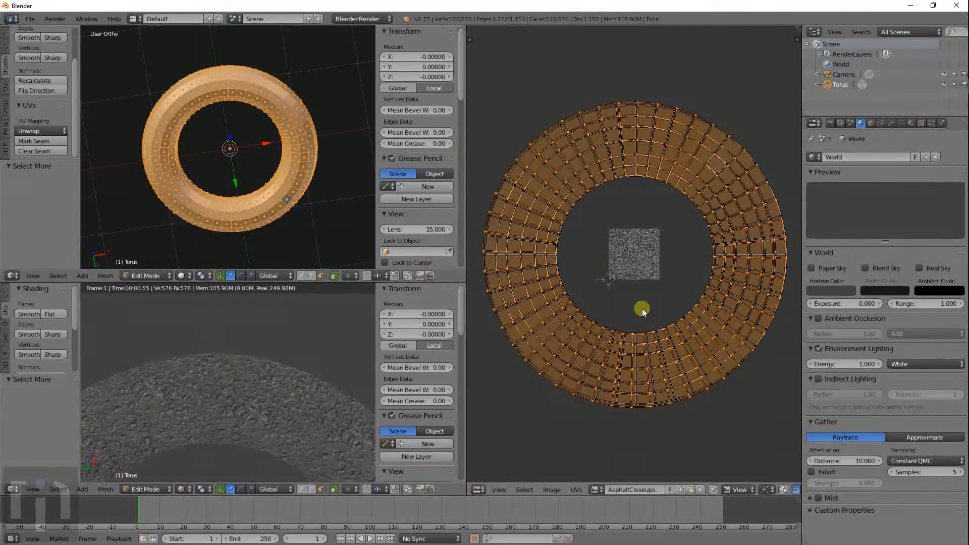
key(r)
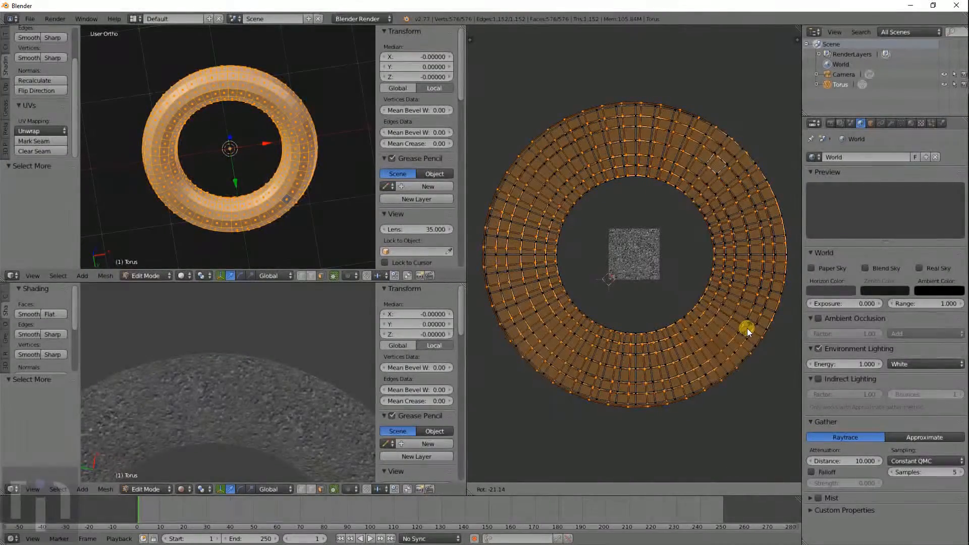
click(747, 328)
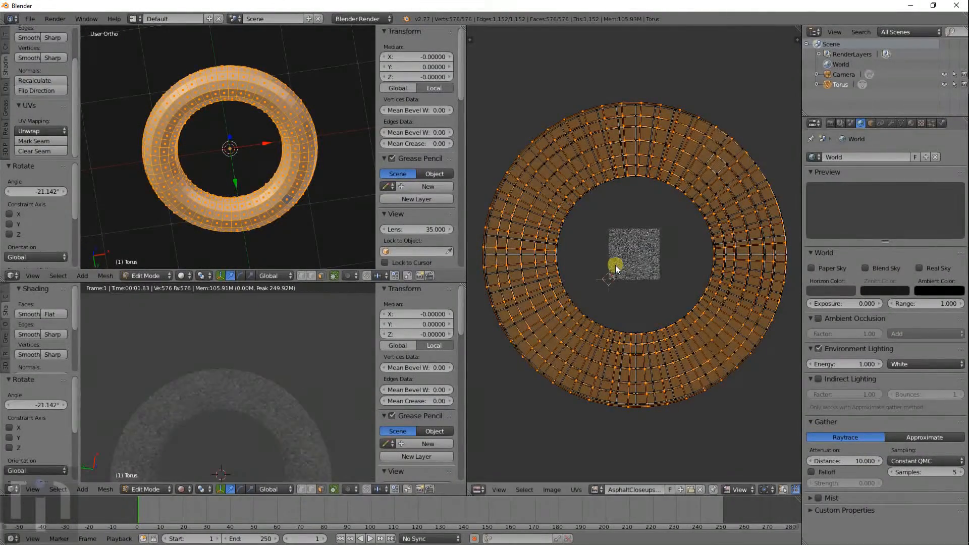
- Move the UV ring by X 0.04, Y 0.15 across the asphalt image
key(g)
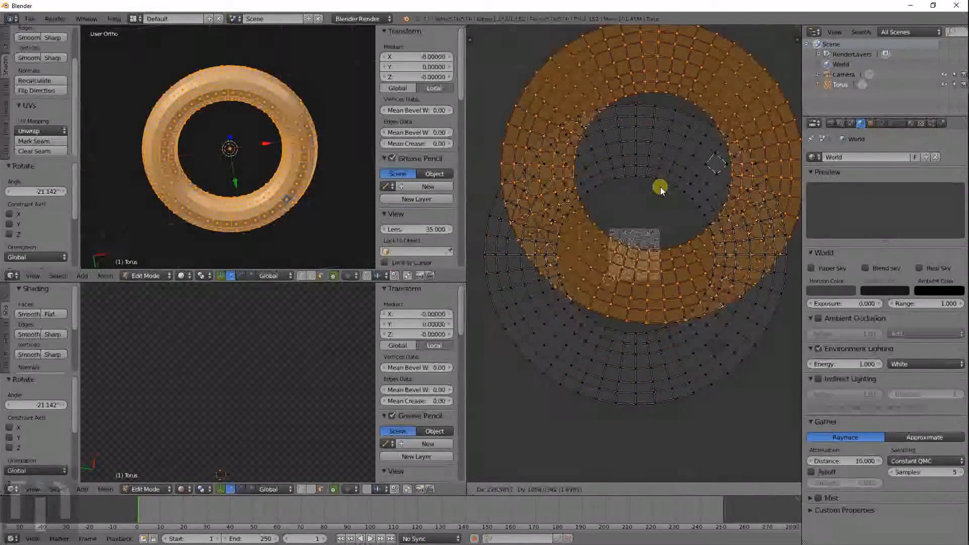
click(650, 255)
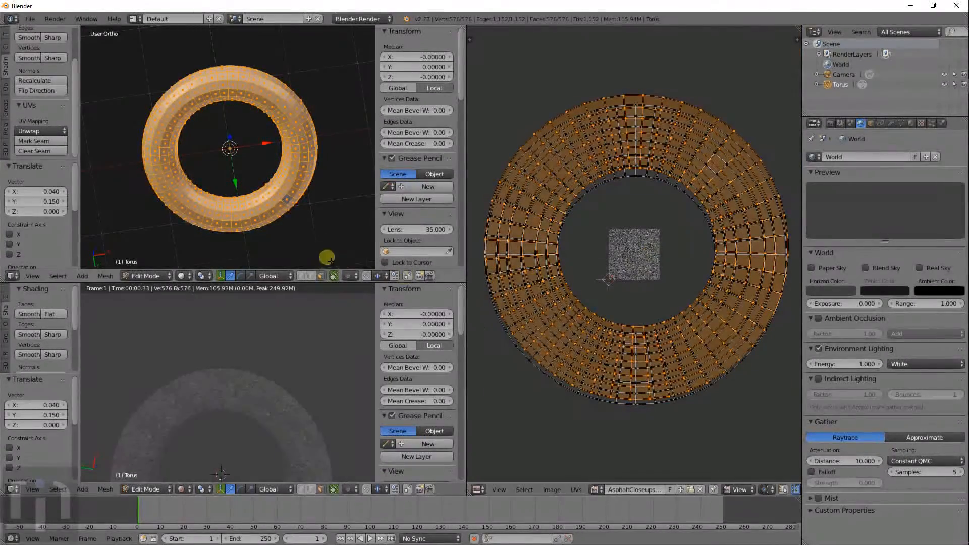
scroll(303, 248, down, 4)
scroll(281, 348, up, 5)
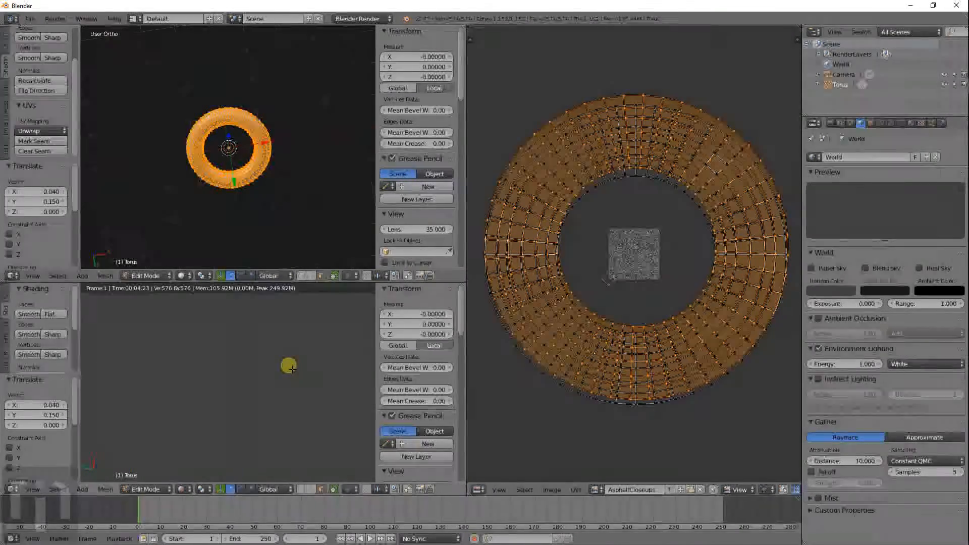
scroll(291, 368, down, 7)
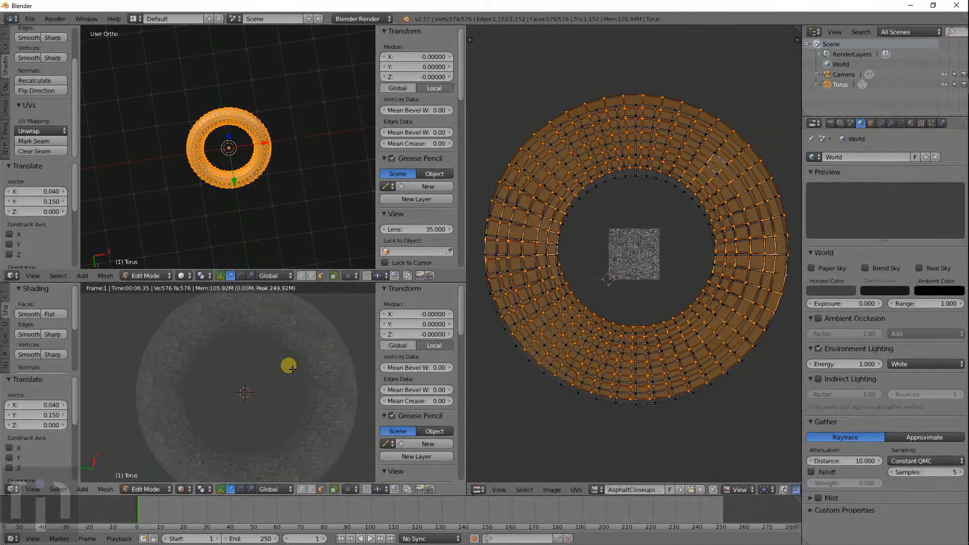
- Render the textured torus with F12 and pan the Render Result to check it
middle_drag(300, 374, 294, 403)
scroll(322, 357, up, 4)
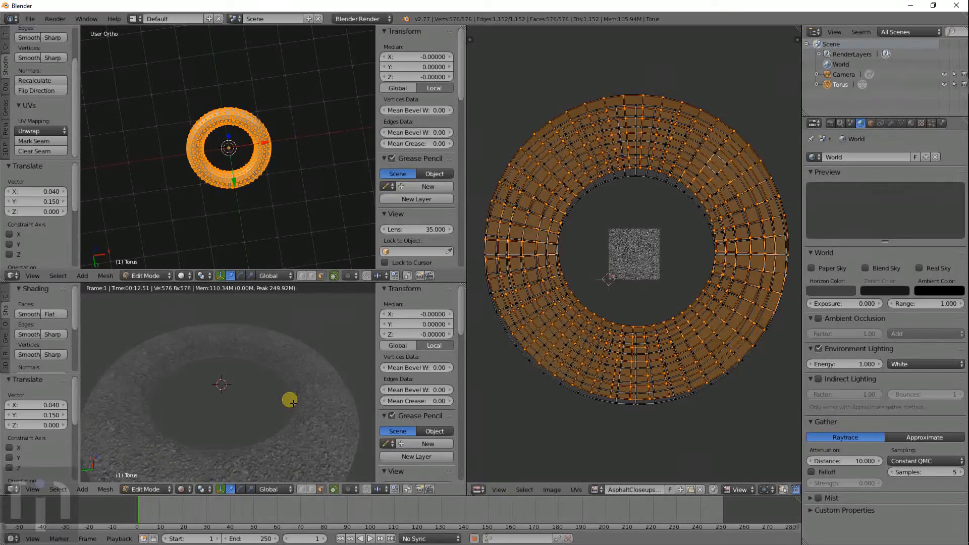
key(F12)
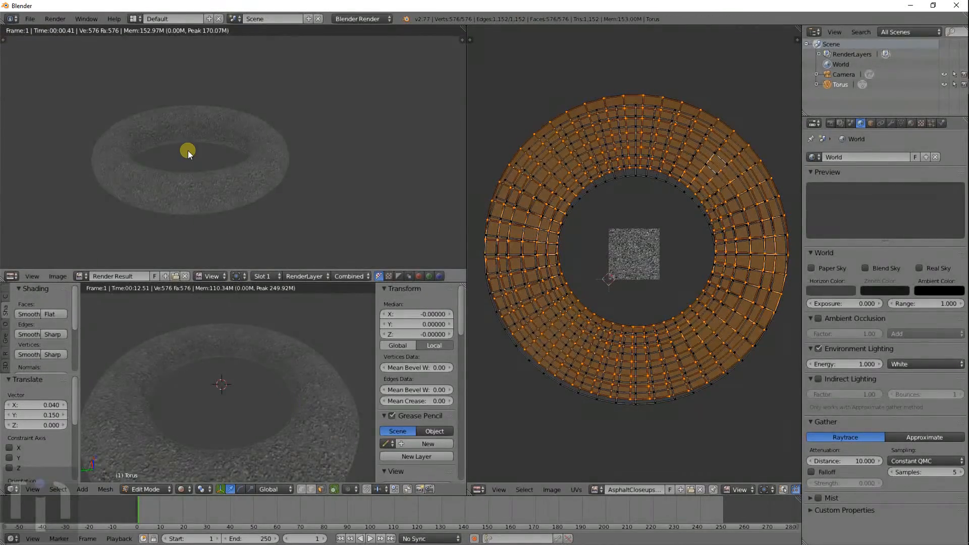
scroll(189, 153, down, 4)
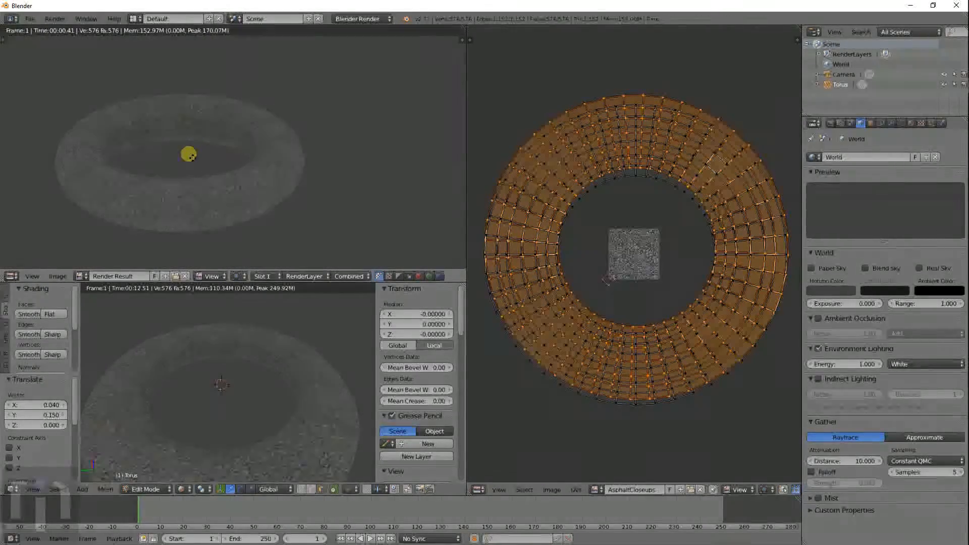
middle_drag(189, 153, 246, 184)
key(Escape)
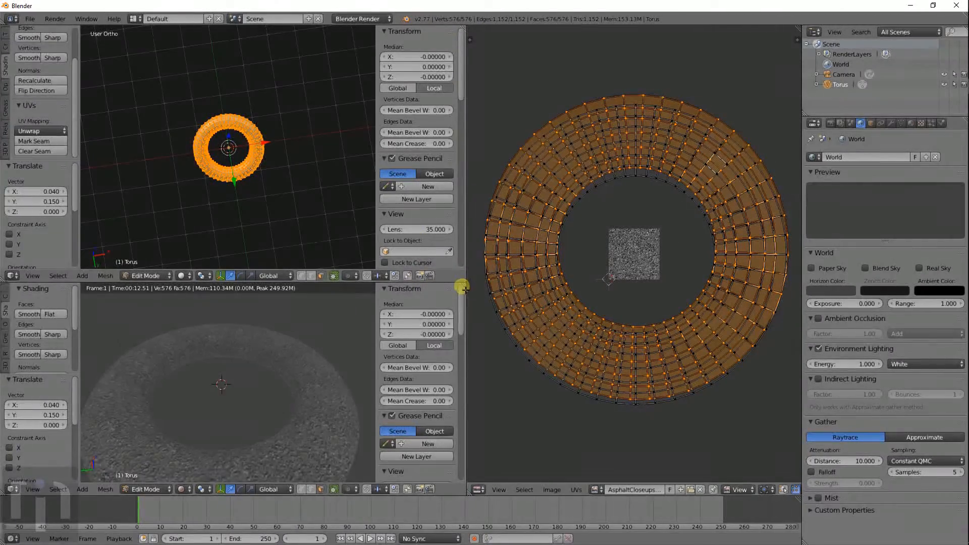
- Join the top-left area into the rendered viewport, then recentre and orbit the torus
drag(462, 286, 588, 162)
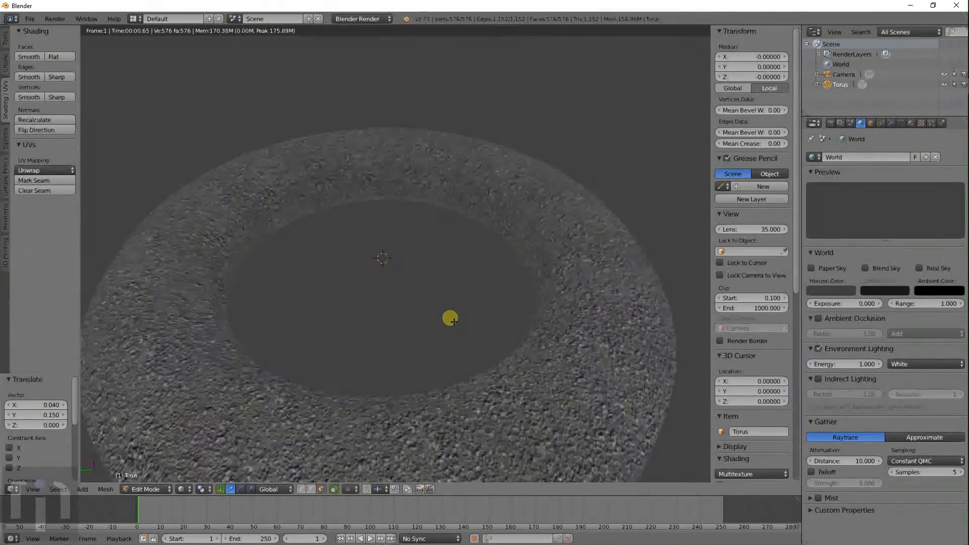
scroll(448, 298, down, 1)
shift+middle_drag(449, 297, 451, 260)
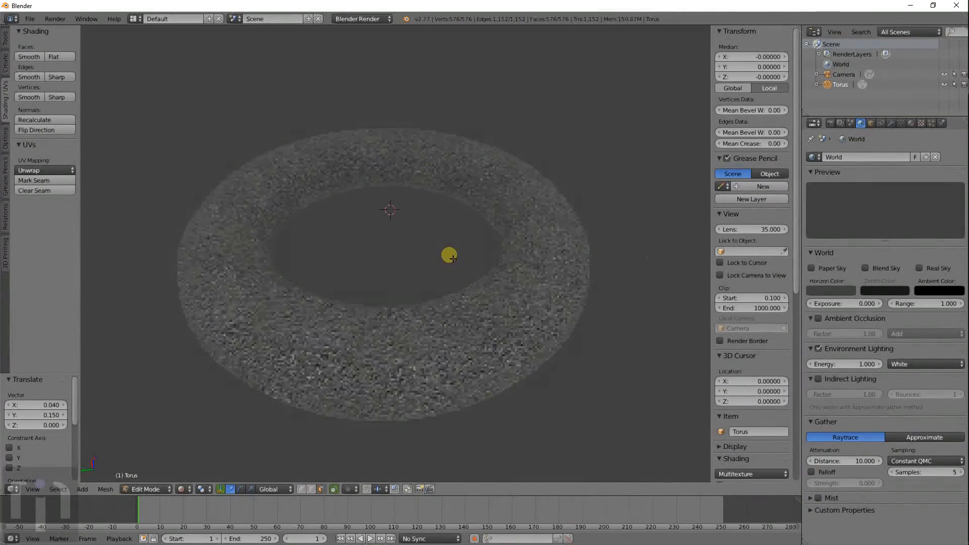
scroll(457, 293, up, 2)
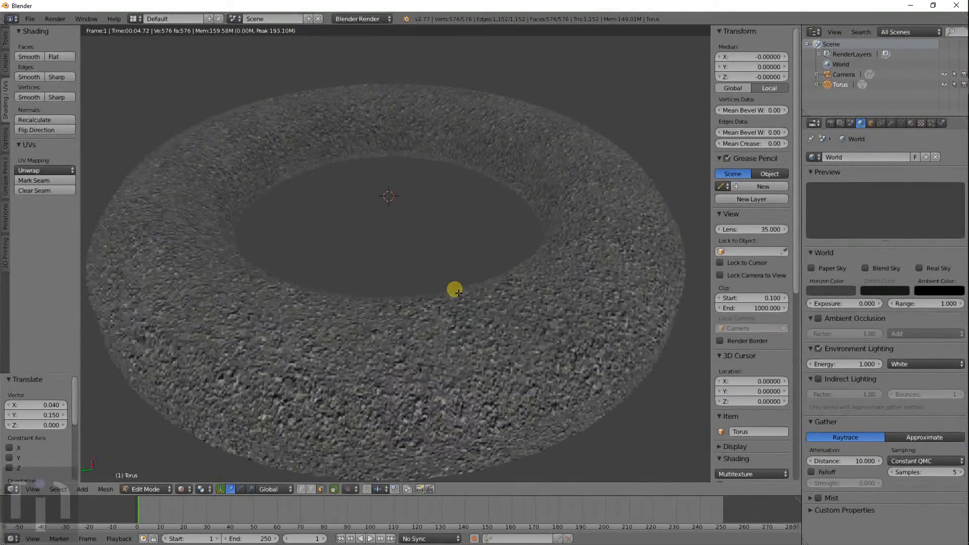
middle_drag(442, 352, 383, 375)
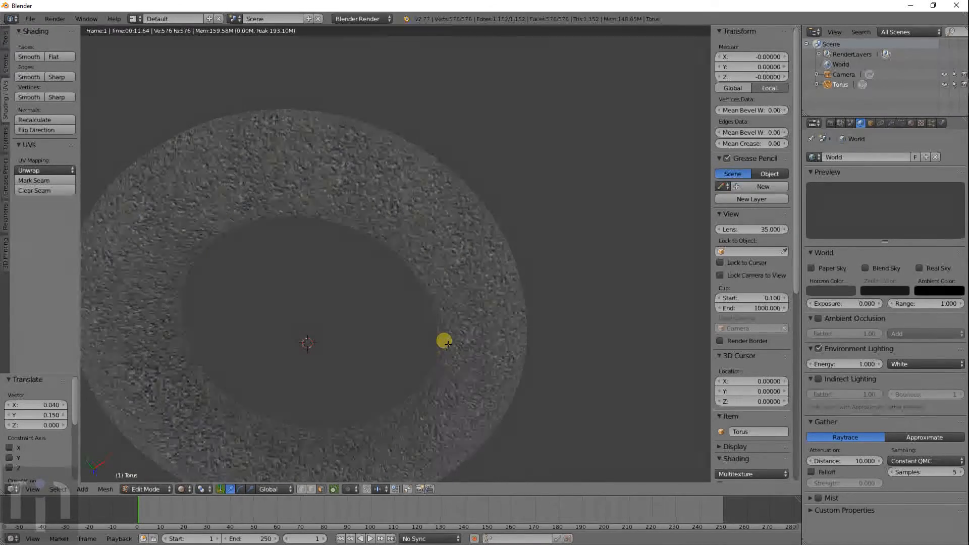
scroll(444, 342, up, 2)
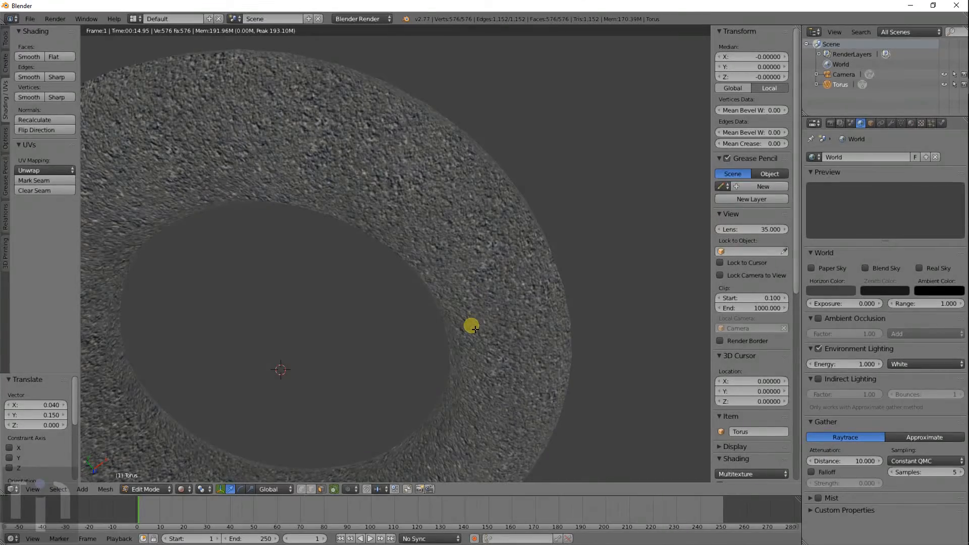
- Switch the render engine to Cycles Render
click(363, 19)
click(357, 54)
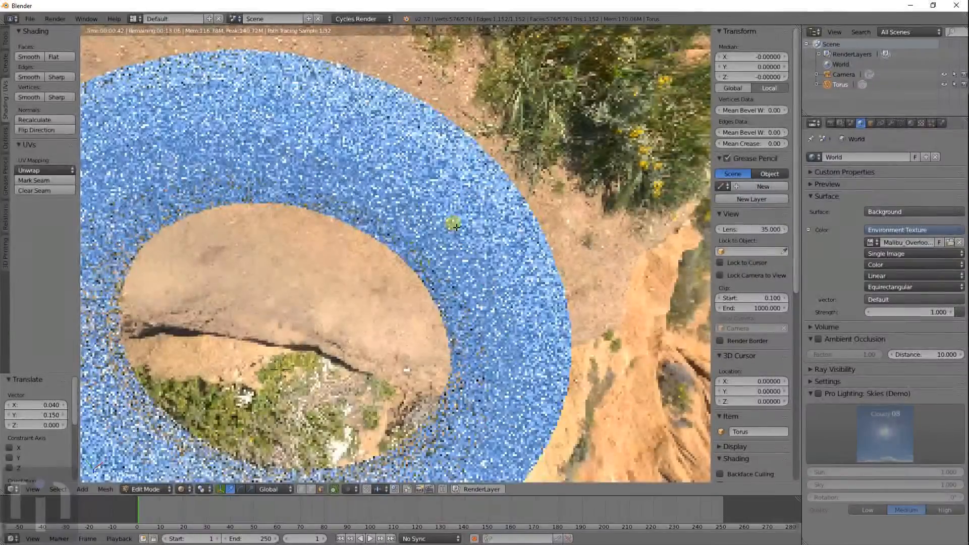
scroll(448, 231, down, 2)
middle_drag(412, 325, 443, 238)
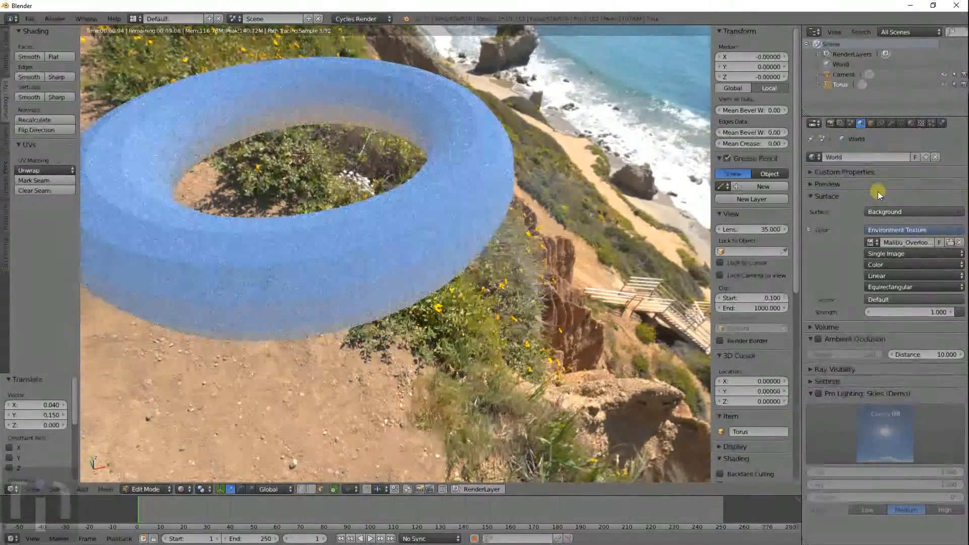
- Set the Cycles render Device to GPU Compute
click(830, 123)
scroll(875, 170, up, 1)
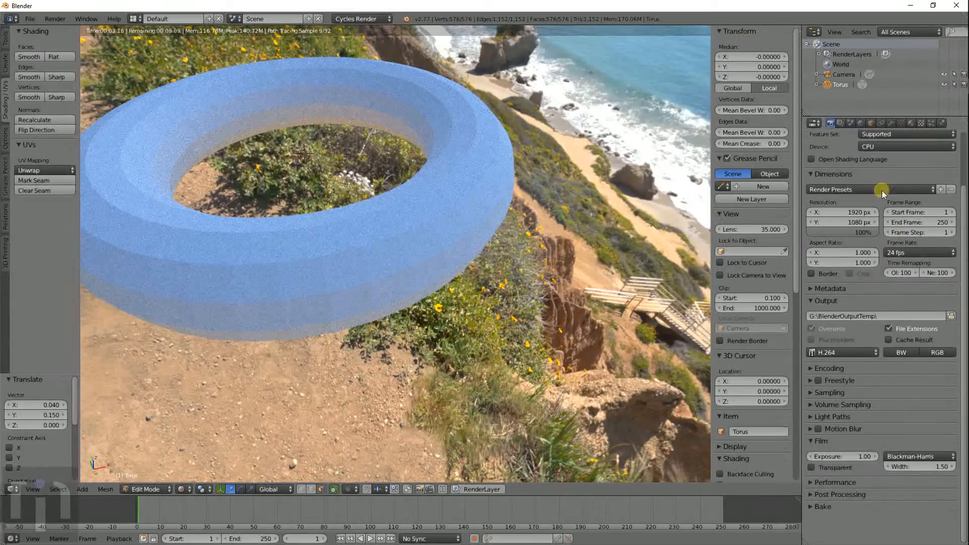
click(879, 148)
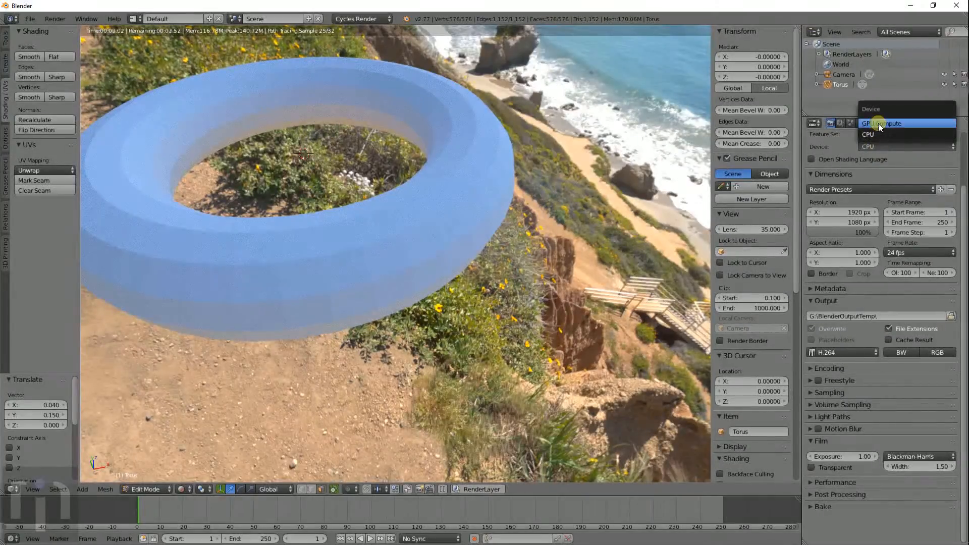
click(879, 123)
middle_drag(534, 191, 617, 170)
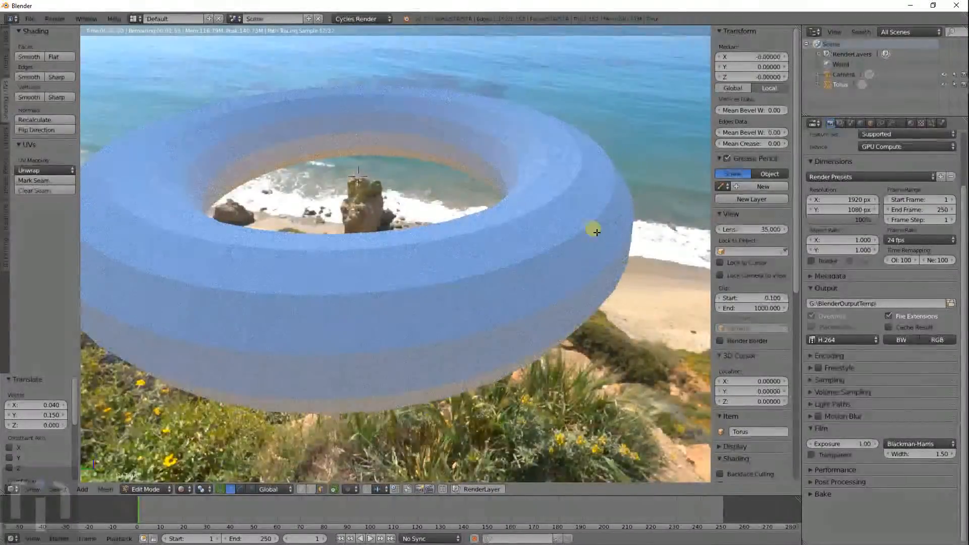
- Try removing the Material.001 slot, retrying after switching the torus to Object Mode
click(911, 123)
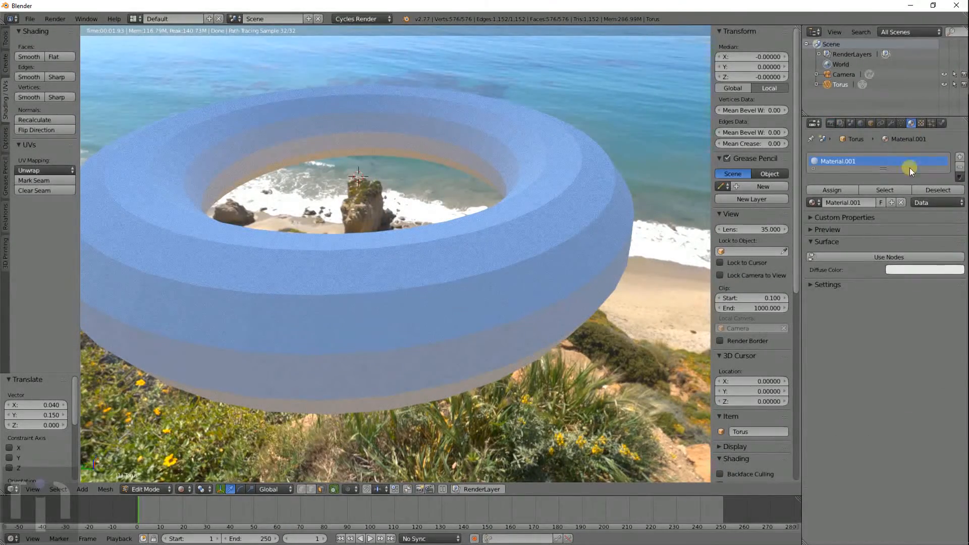
click(960, 166)
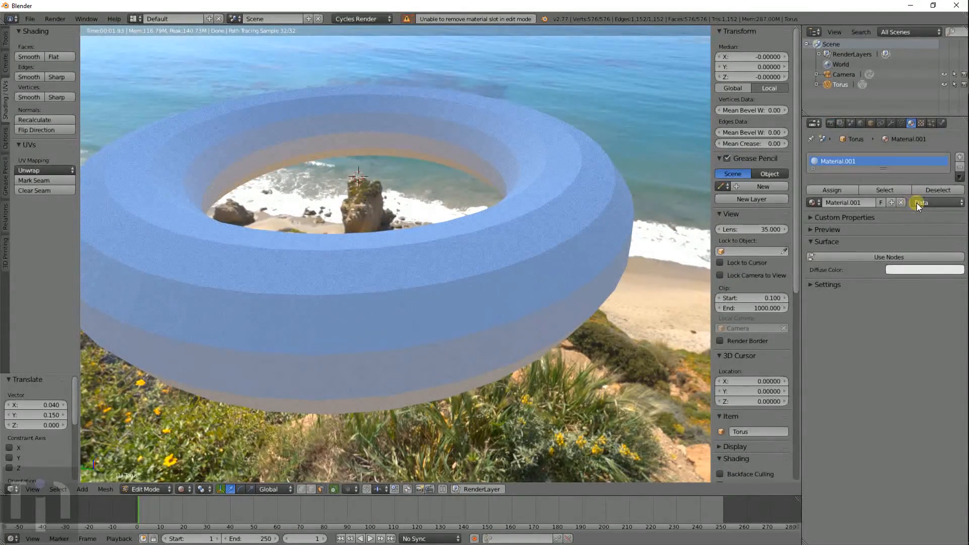
click(960, 169)
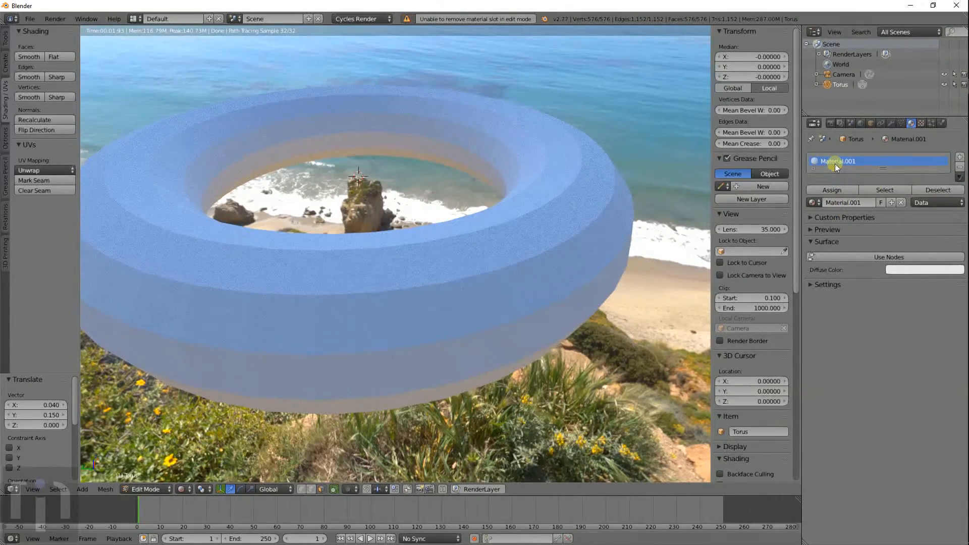
click(960, 169)
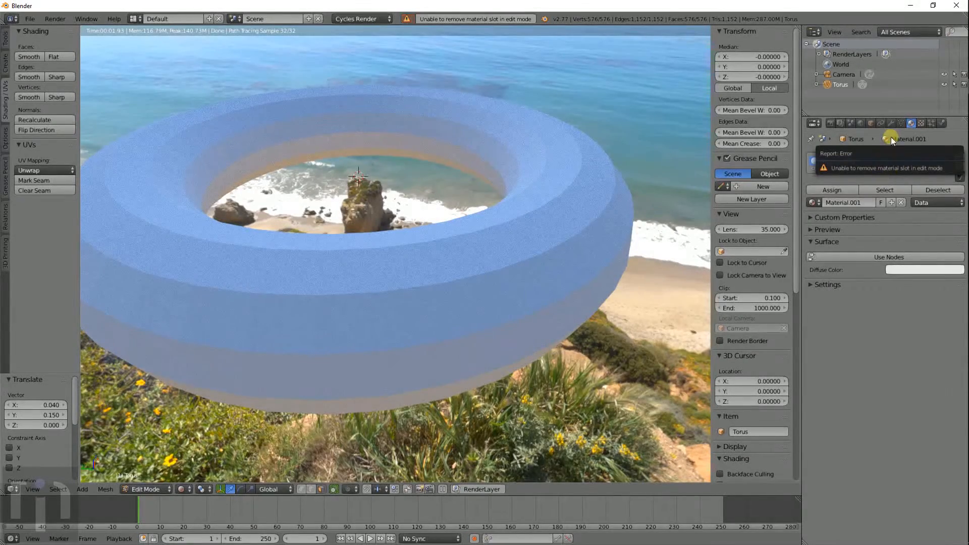
click(922, 122)
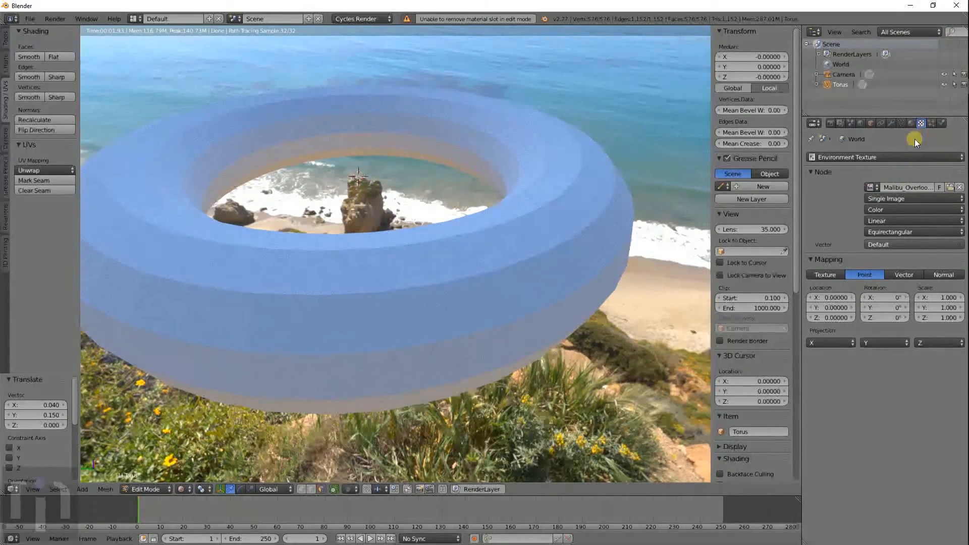
click(913, 121)
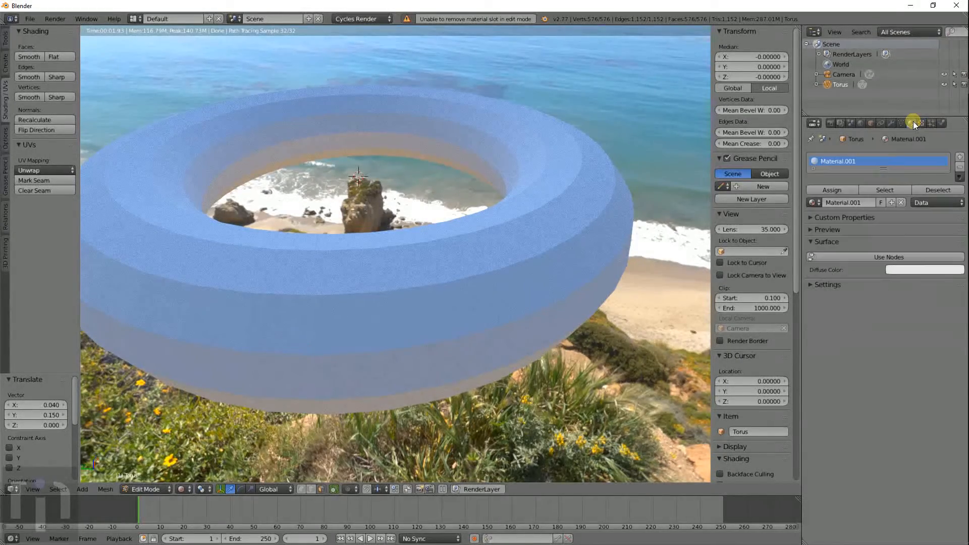
right_click(562, 202)
key(Tab)
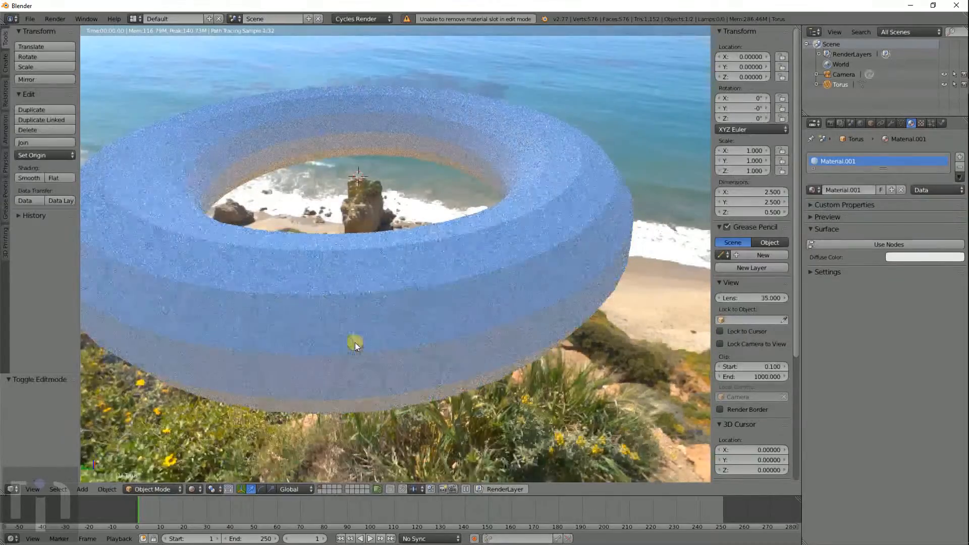
click(959, 169)
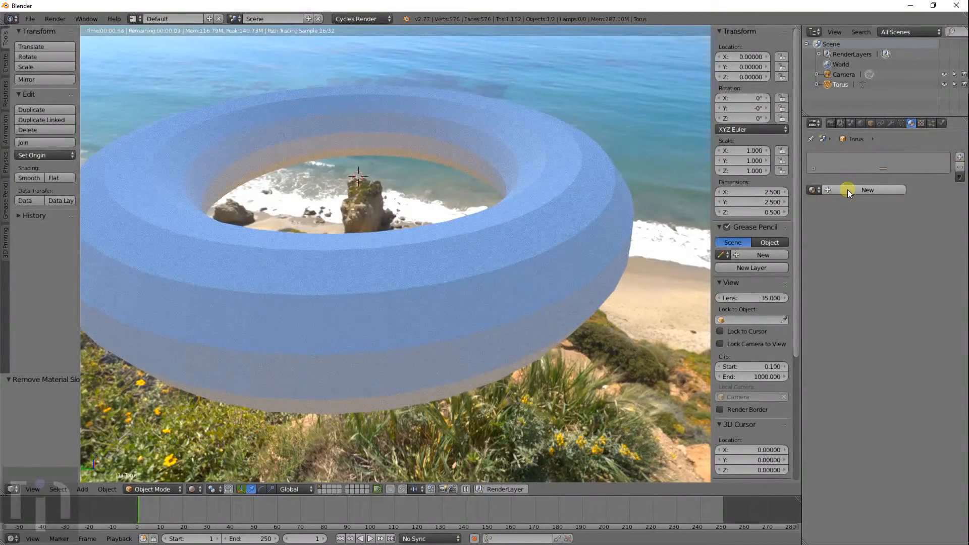
- Create Material.002 with an Image Texture colour using AsphaltCloseups0031_5_S.jpg
click(850, 189)
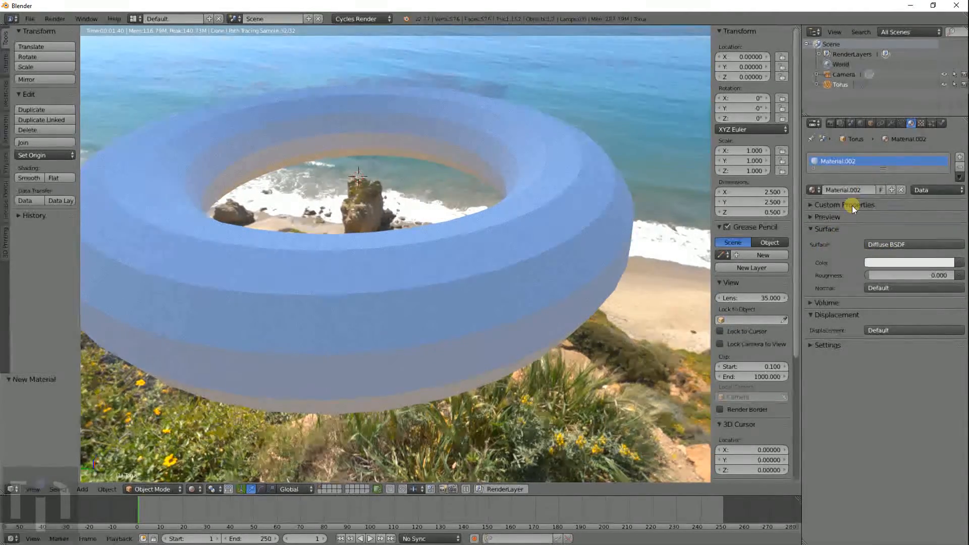
click(957, 263)
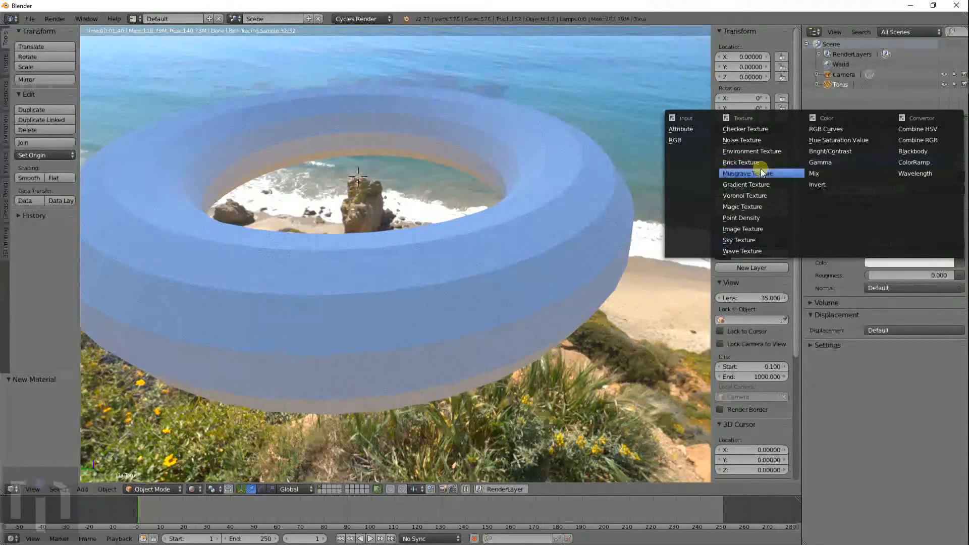
click(758, 228)
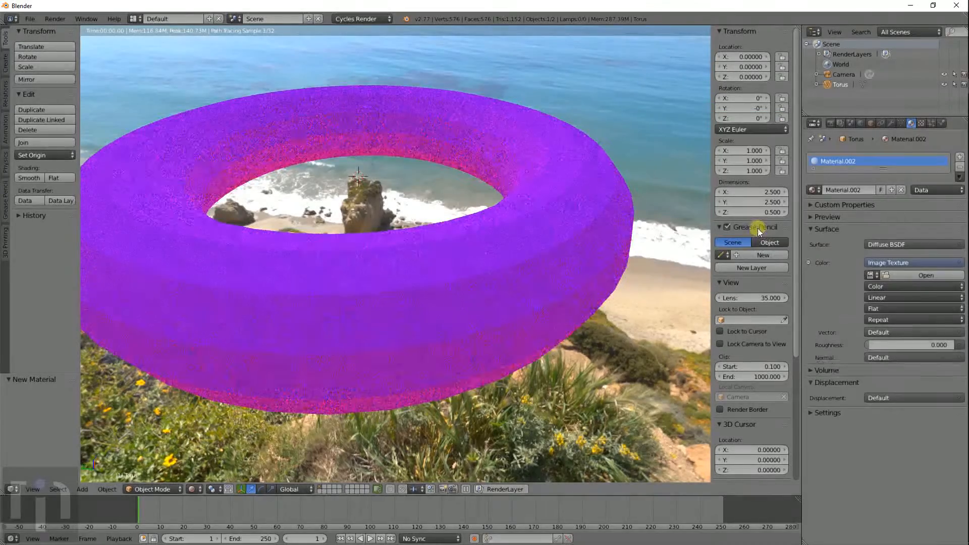
click(871, 275)
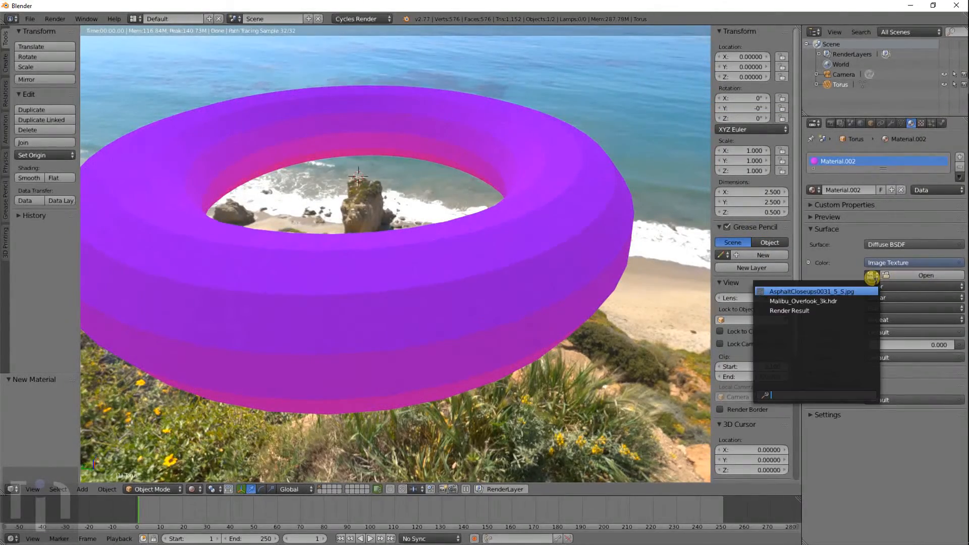
click(780, 292)
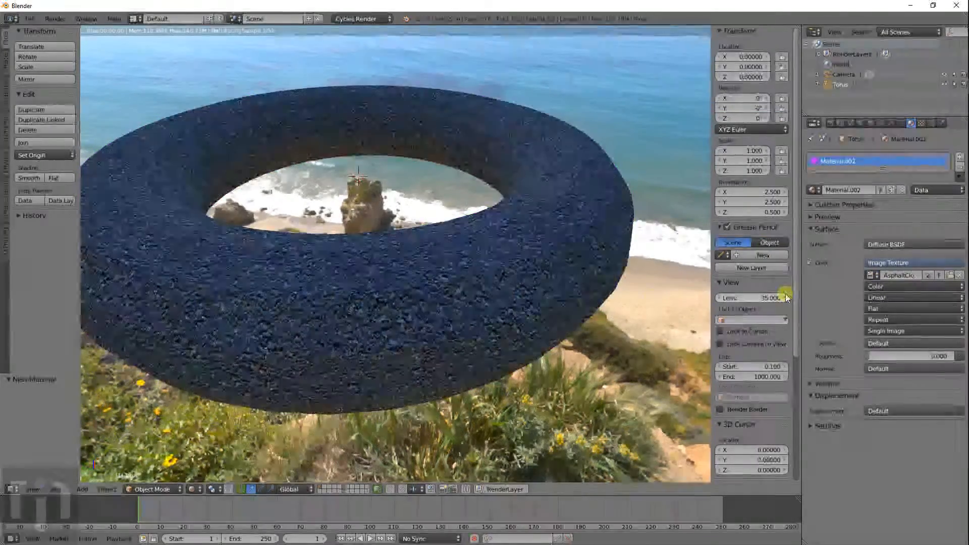
mouse_move(587, 199)
middle_down()
mouse_move(556, 237)
mouse_move(577, 194)
mouse_move(595, 202)
middle_up()
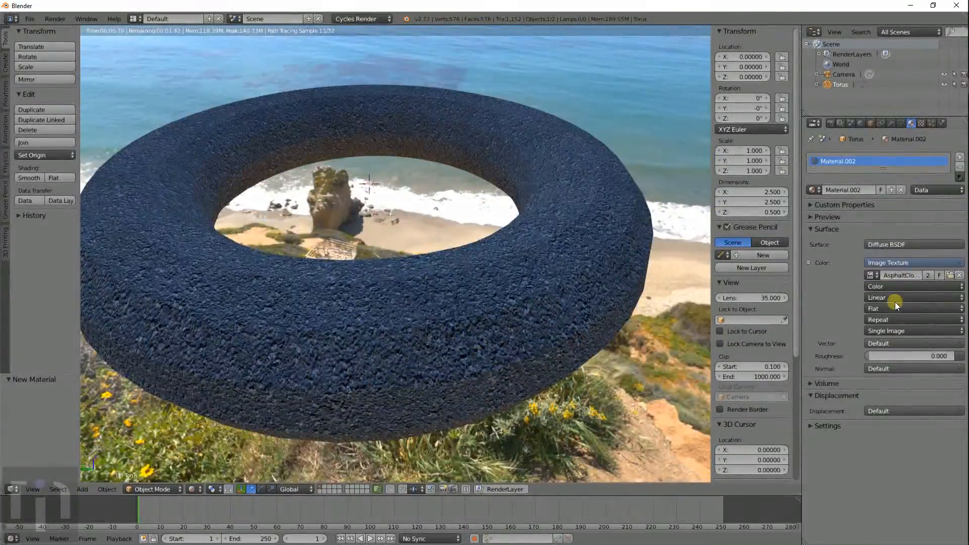
- Orbit and zoom around the asphalt torus against the beach backdrop to inspect it
scroll(571, 315, up, 5)
scroll(571, 316, down, 2)
middle_drag(570, 316, 568, 306)
scroll(579, 268, down, 4)
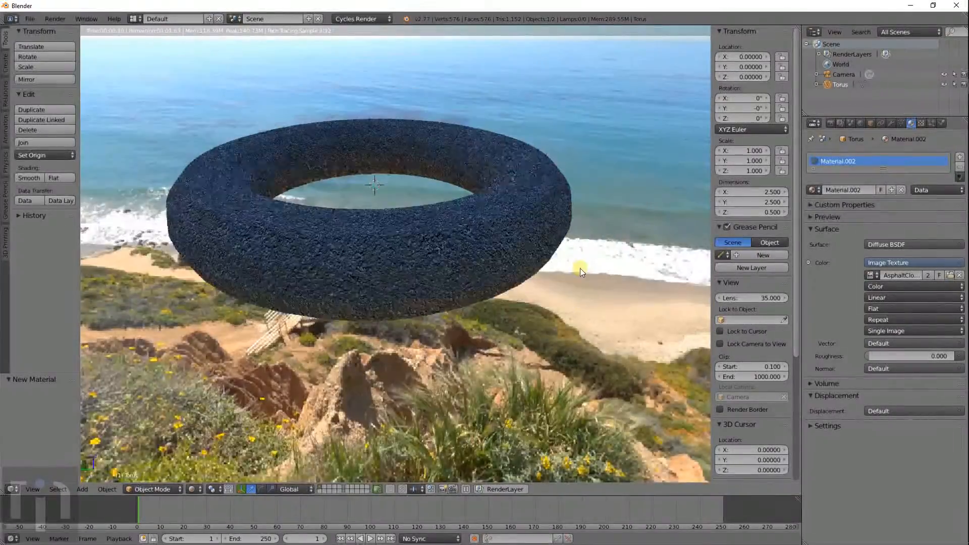
middle_drag(507, 238, 558, 272)
scroll(577, 253, up, 3)
scroll(558, 272, up, 4)
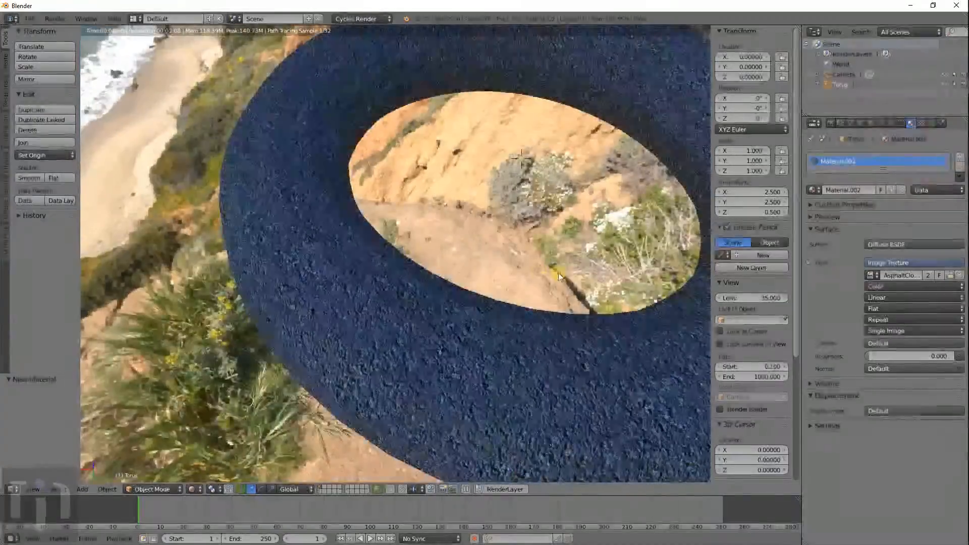
scroll(421, 253, up, 3)
middle_drag(408, 262, 442, 252)
scroll(575, 236, down, 5)
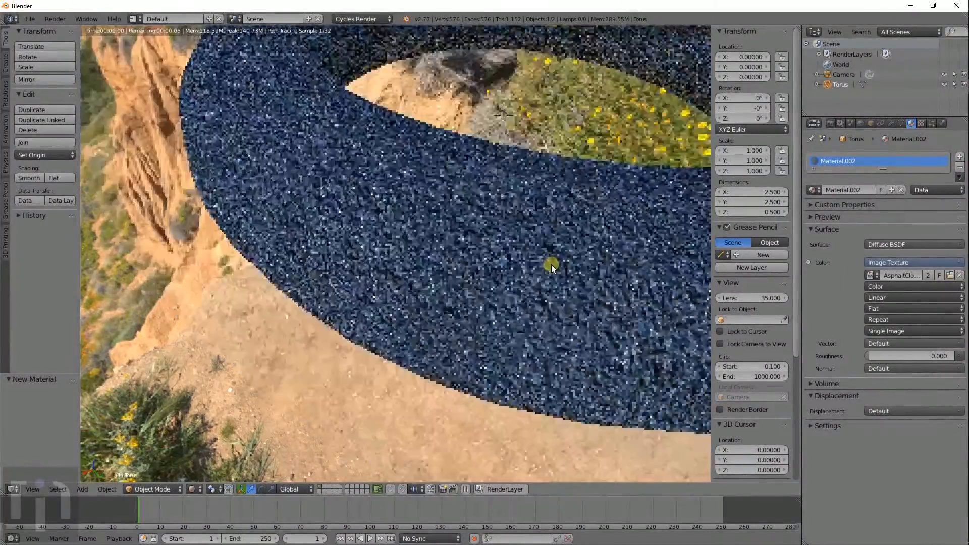
middle_drag(623, 262, 498, 256)
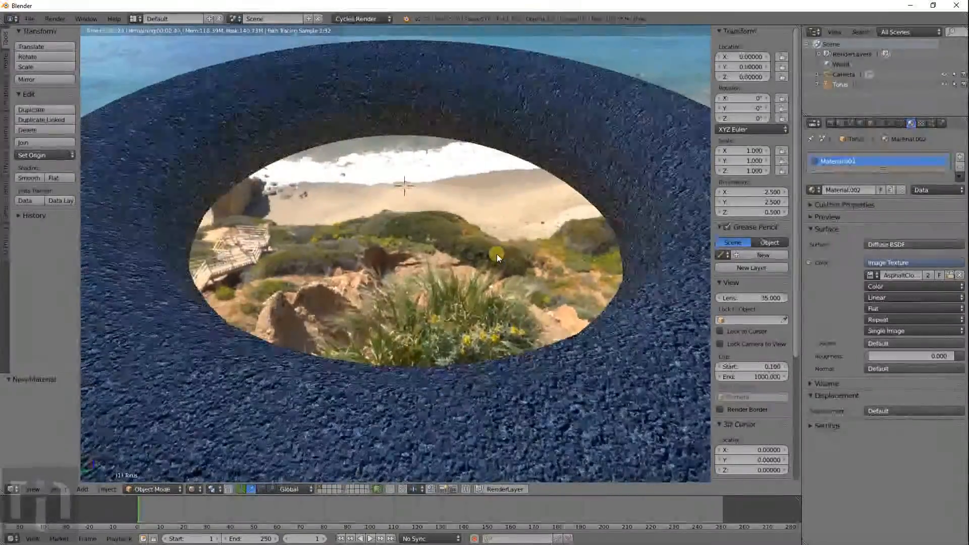
middle_drag(619, 273, 560, 286)
scroll(598, 289, down, 2)
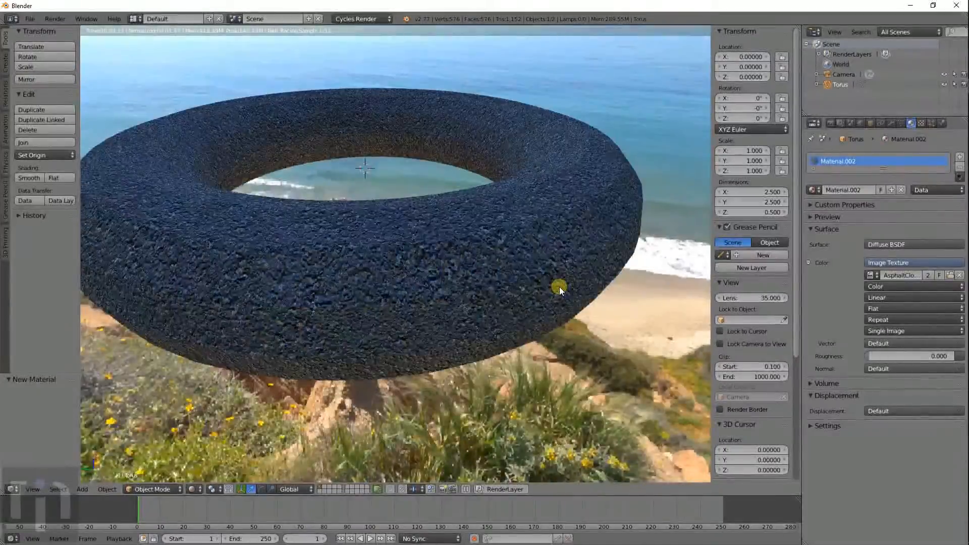
- Apply Shade Smooth to the torus, briefly comparing it with flat shading
click(29, 178)
mouse_move(425, 263)
middle_down()
mouse_move(445, 278)
mouse_move(534, 286)
middle_up()
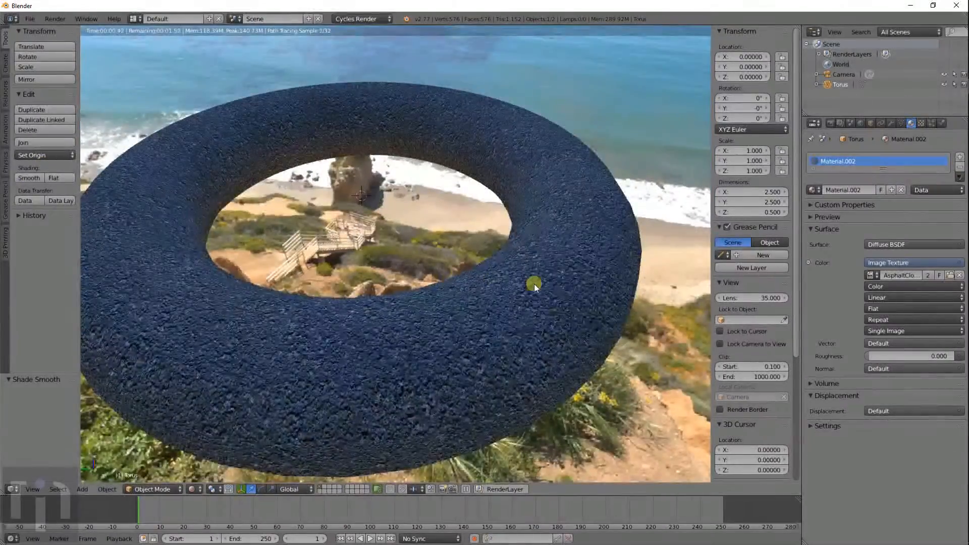
middle_drag(590, 303, 575, 293)
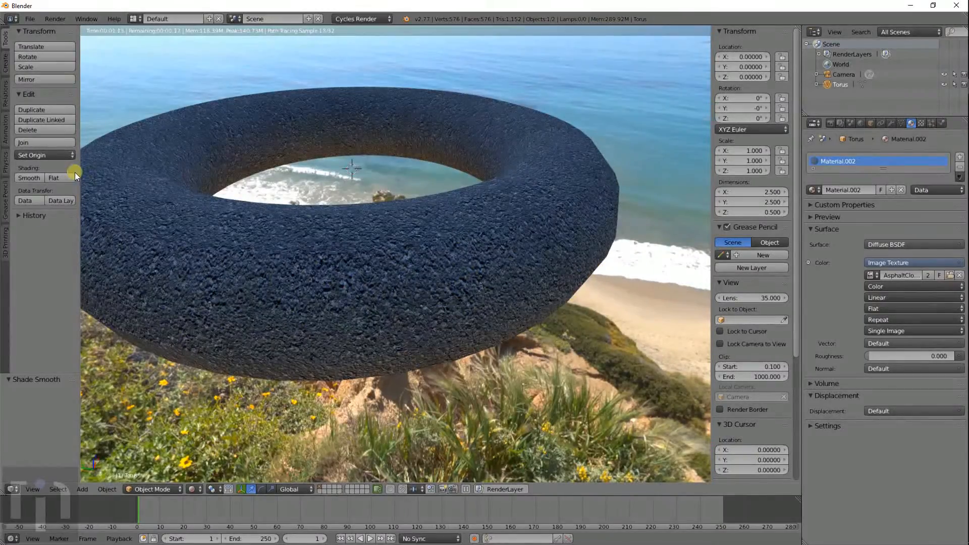
click(51, 176)
click(25, 178)
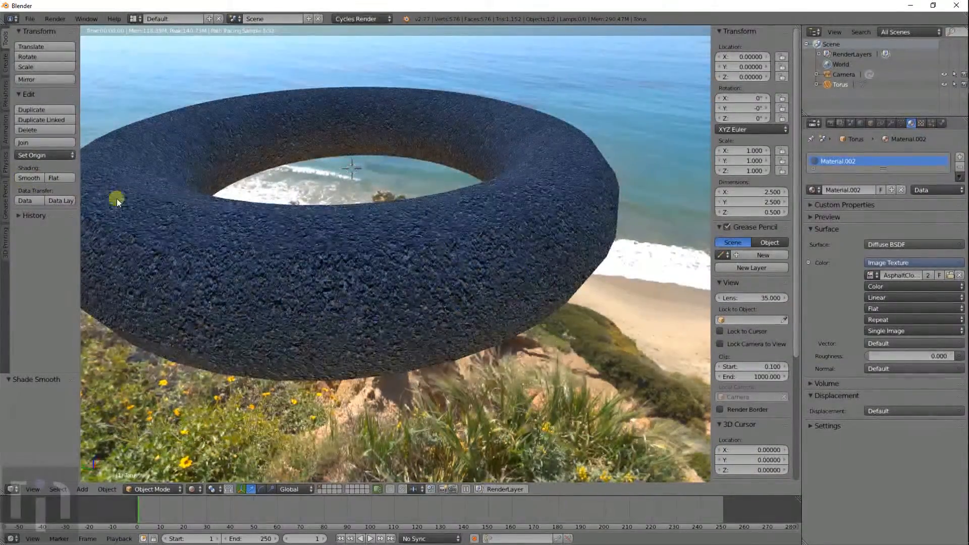
- Orbit the smoothed torus from several angles, then split the viewport into two areas
scroll(314, 271, up, 3)
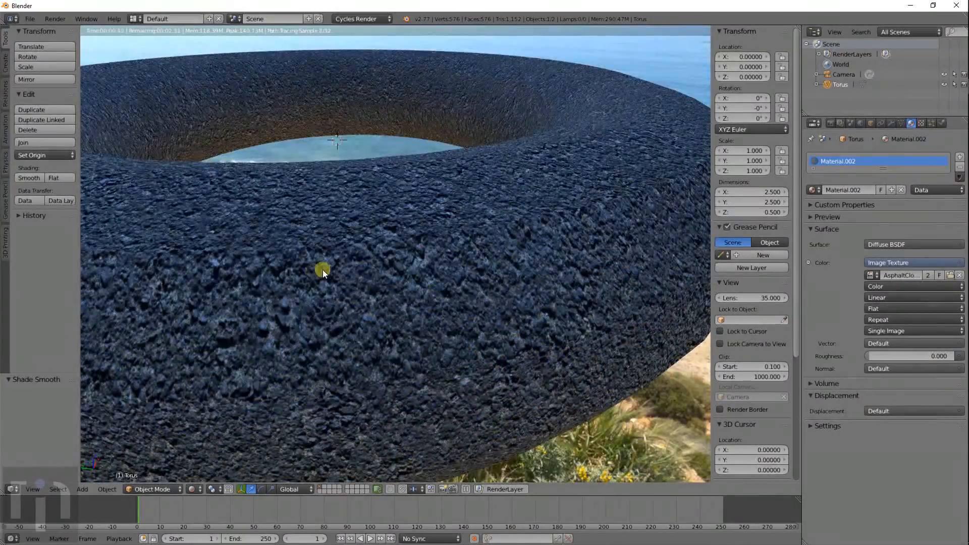
middle_drag(452, 281, 489, 287)
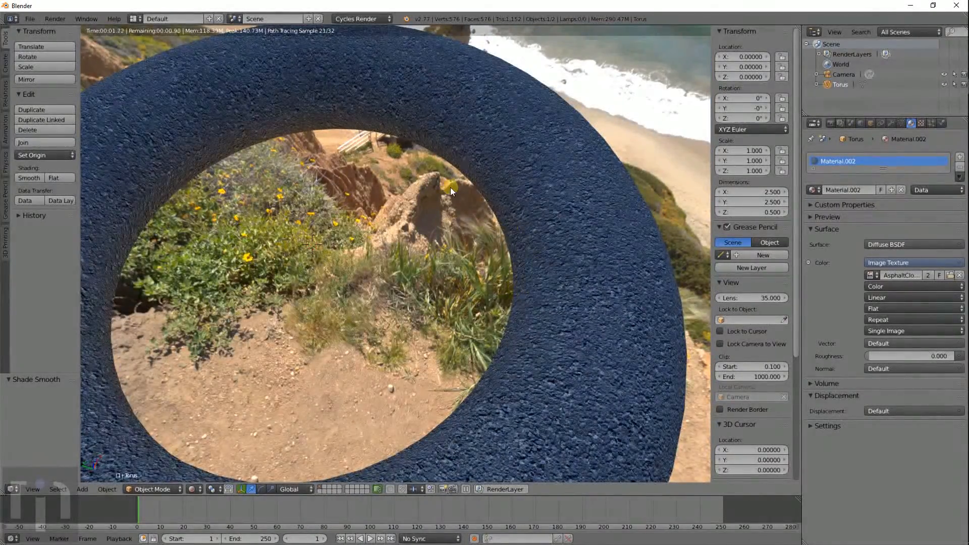
mouse_move(450, 187)
middle_down()
mouse_move(398, 185)
mouse_move(454, 198)
middle_up()
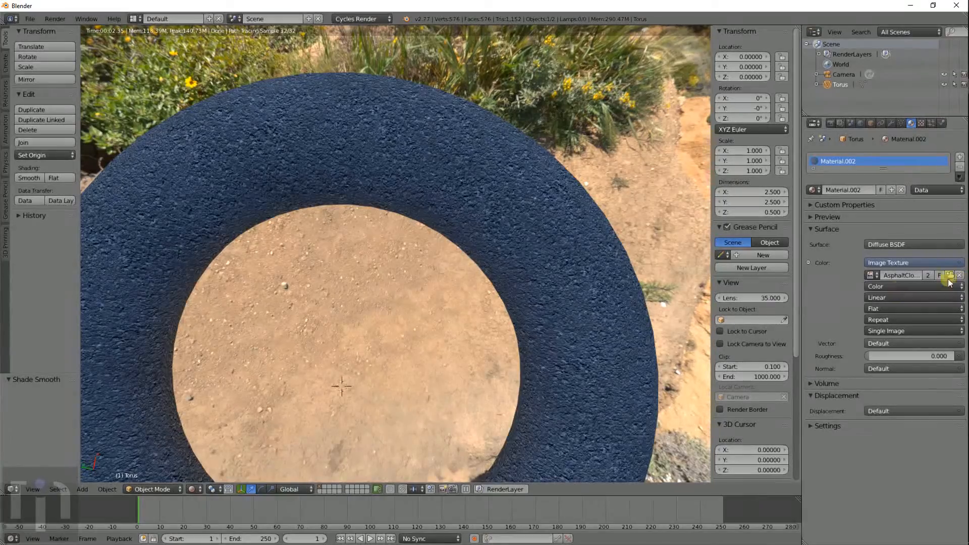
middle_drag(547, 311, 535, 270)
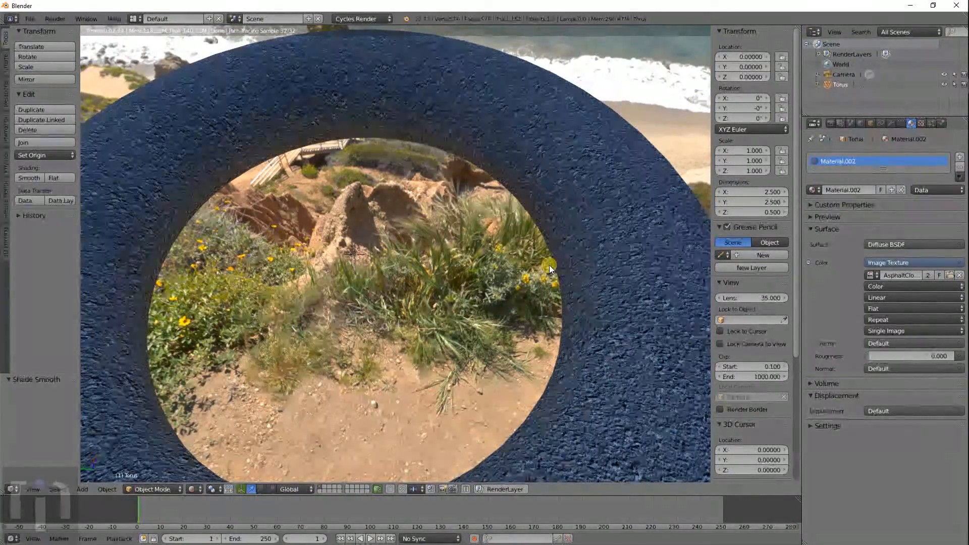
scroll(544, 322, down, 3)
middle_drag(480, 313, 504, 288)
scroll(504, 291, up, 5)
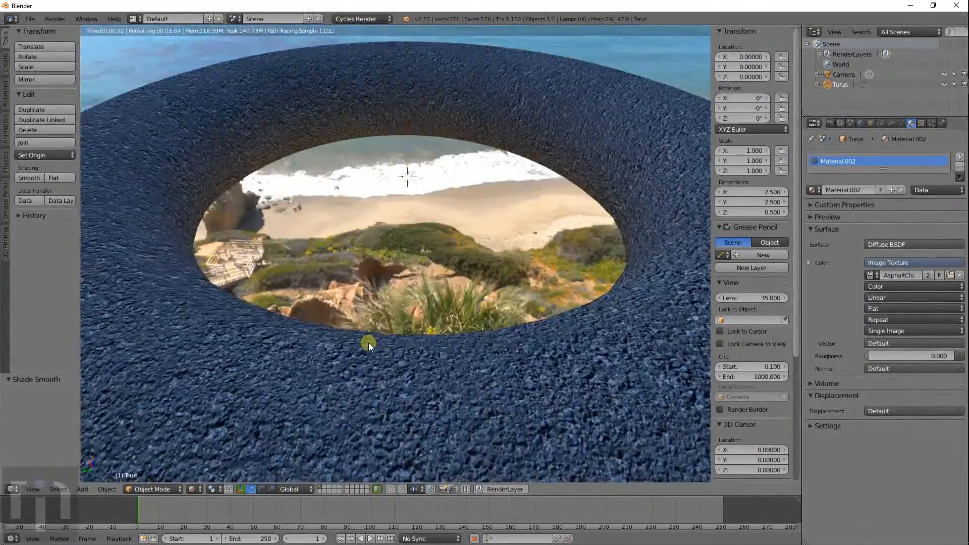
middle_drag(368, 343, 423, 340)
scroll(352, 302, up, 6)
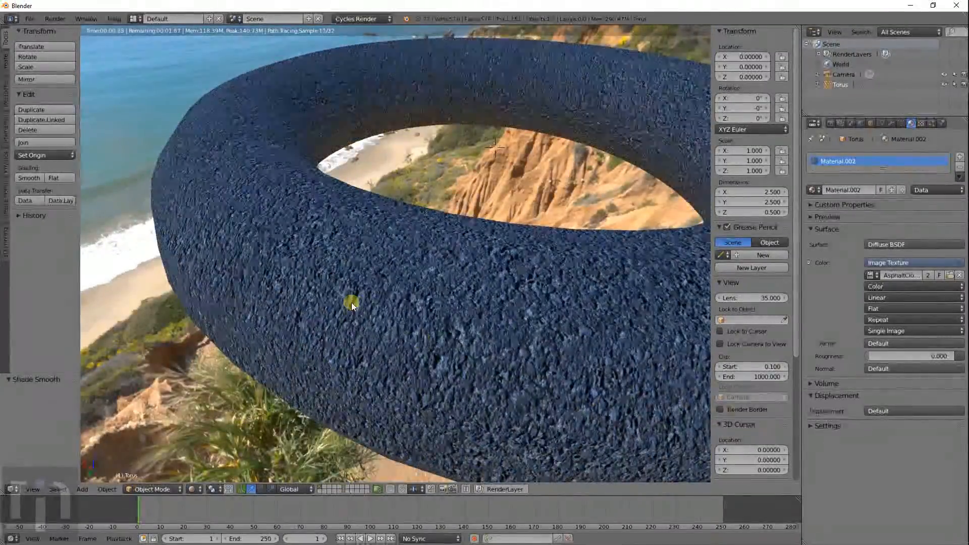
scroll(352, 301, down, 5)
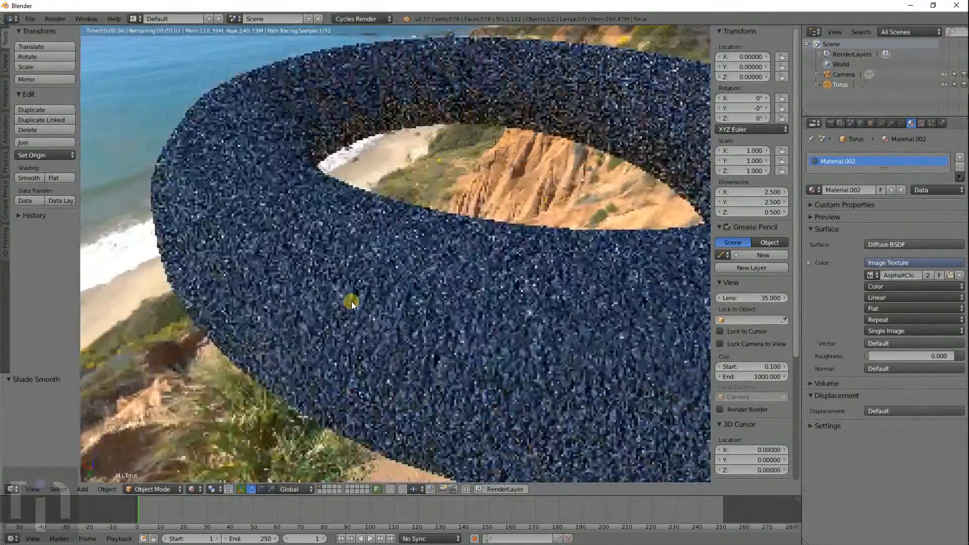
middle_drag(368, 291, 394, 309)
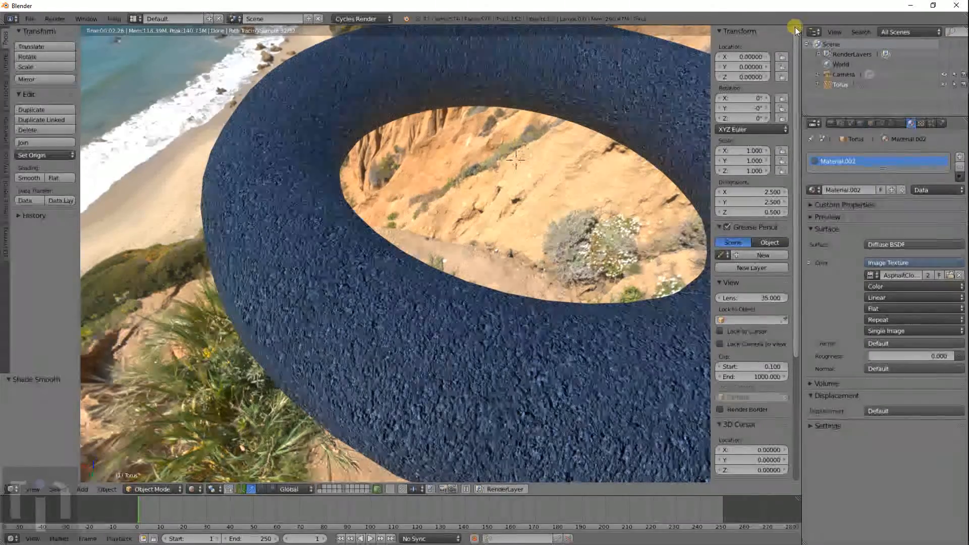
mouse_move(794, 27)
mouse_down()
mouse_move(417, 80)
mouse_move(419, 259)
mouse_up()
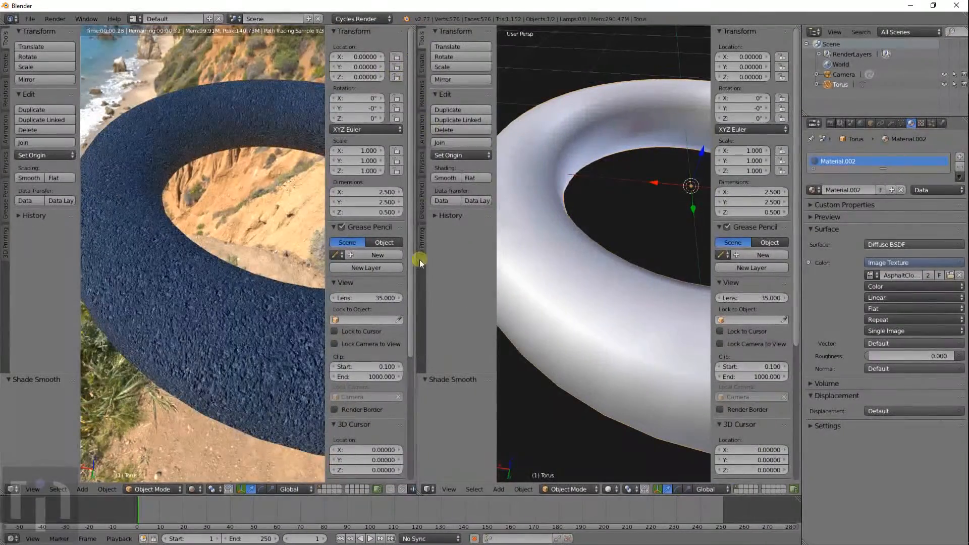
- Turn the right area into a UV/Image Editor showing the AsphaltCloseups image
key(t)
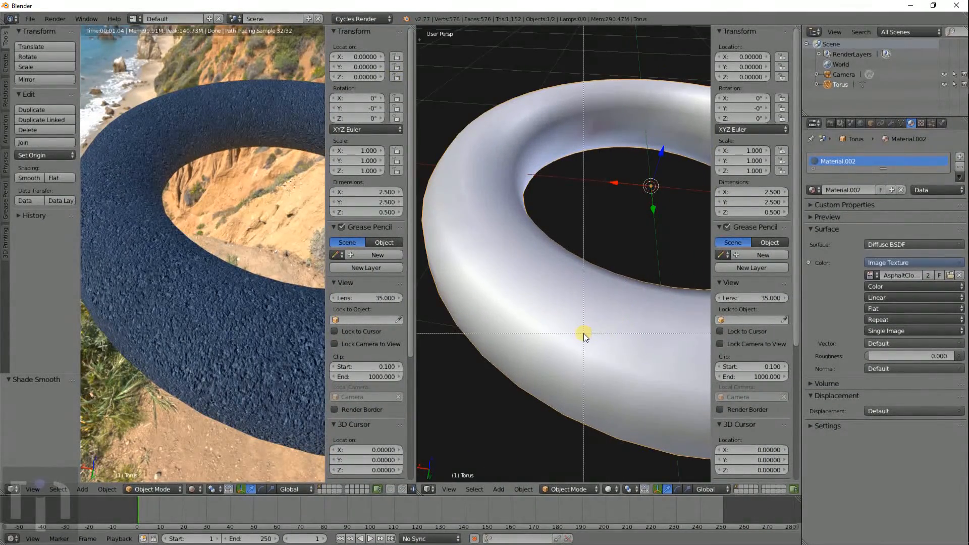
key(n)
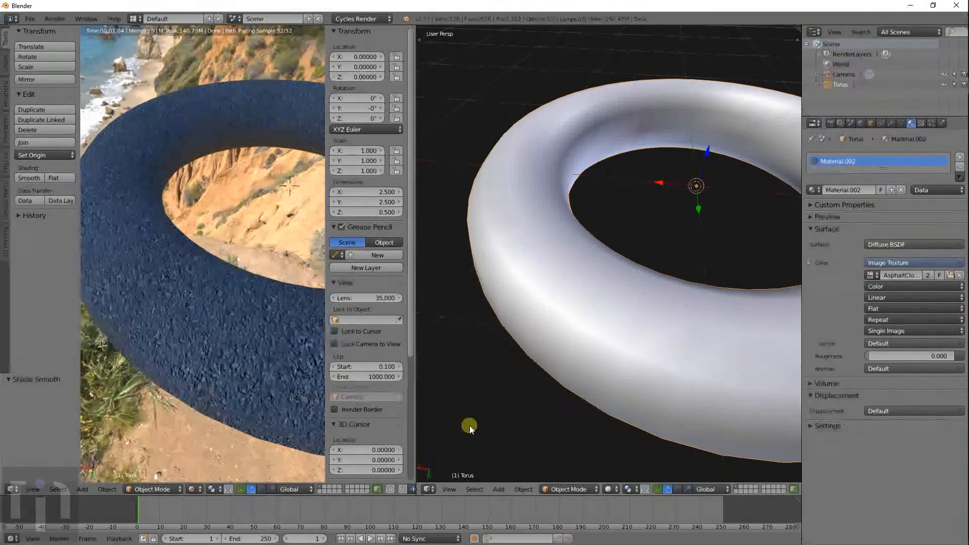
click(429, 488)
click(455, 411)
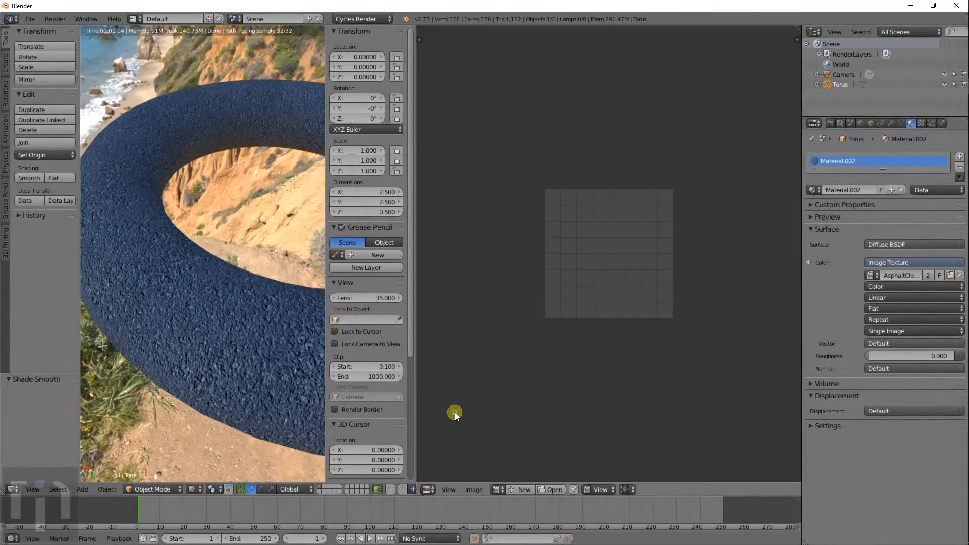
click(504, 488)
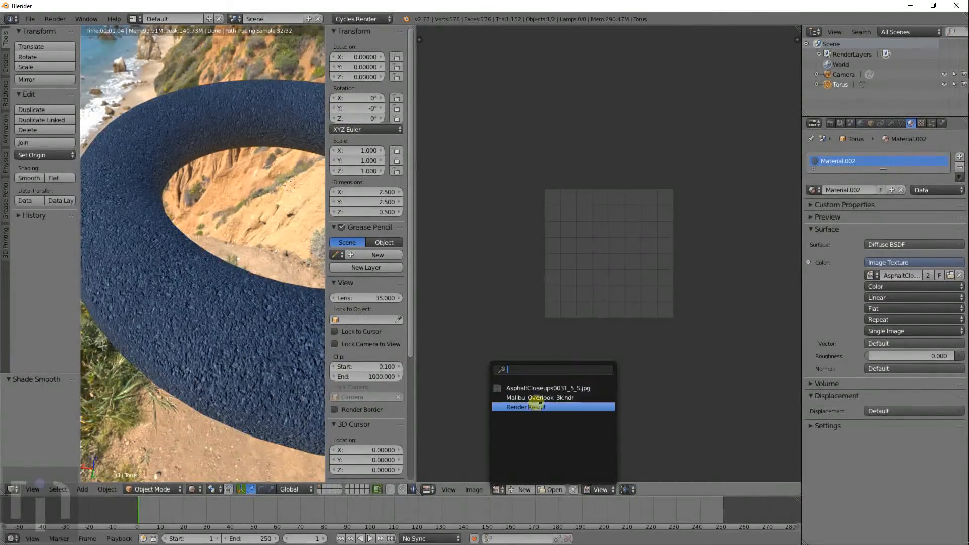
click(530, 388)
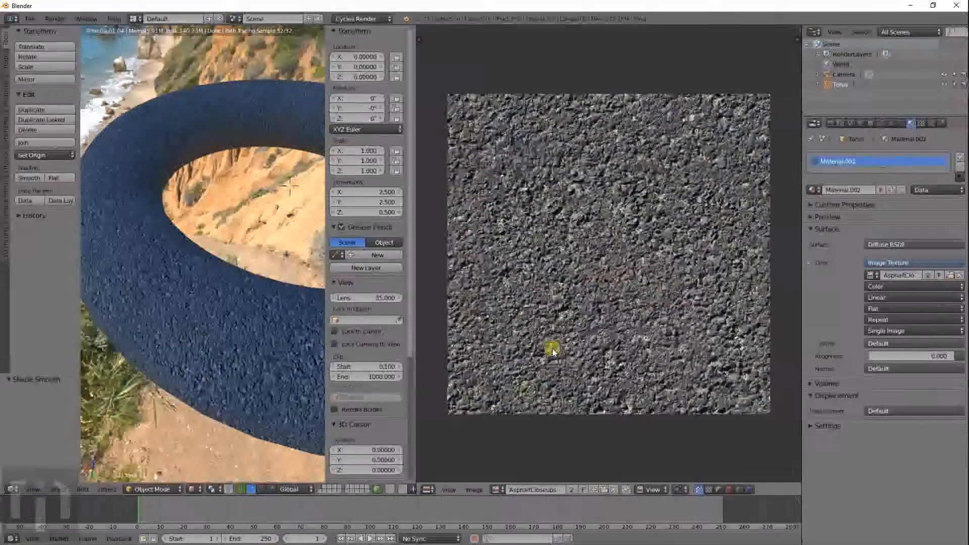
- In Edit Mode, select all torus UVs and scale them to 0.167
key(Tab)
key(Tab)
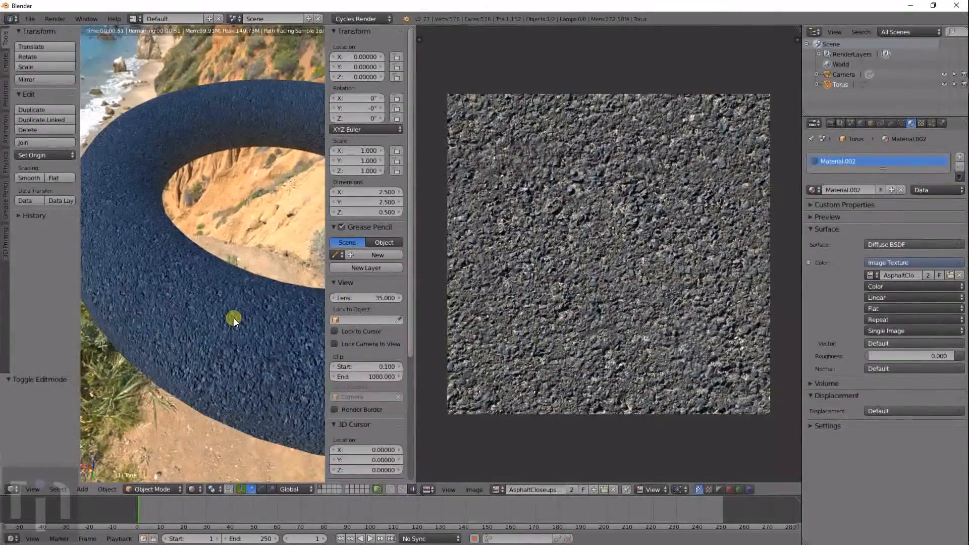
key(Tab)
key(a)
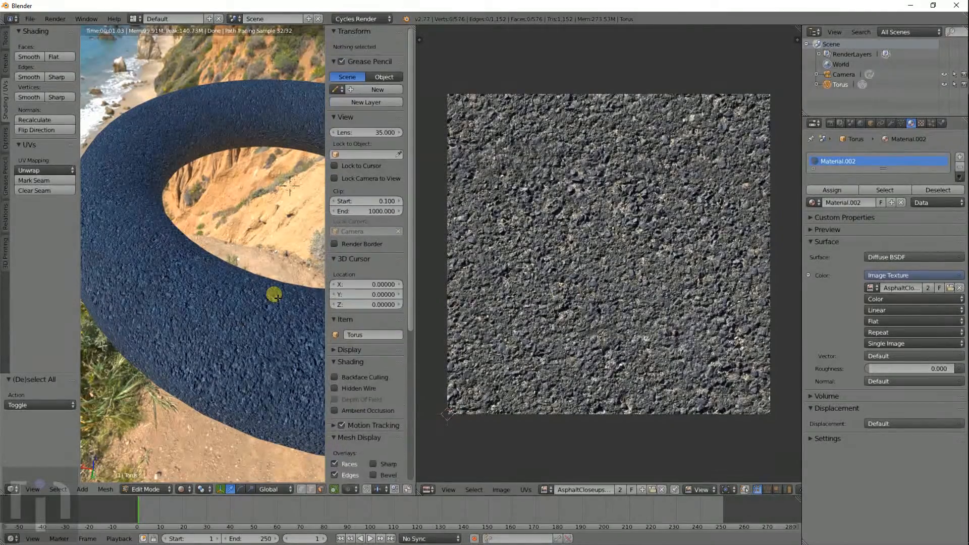
scroll(564, 307, down, 1)
scroll(565, 307, down, 8)
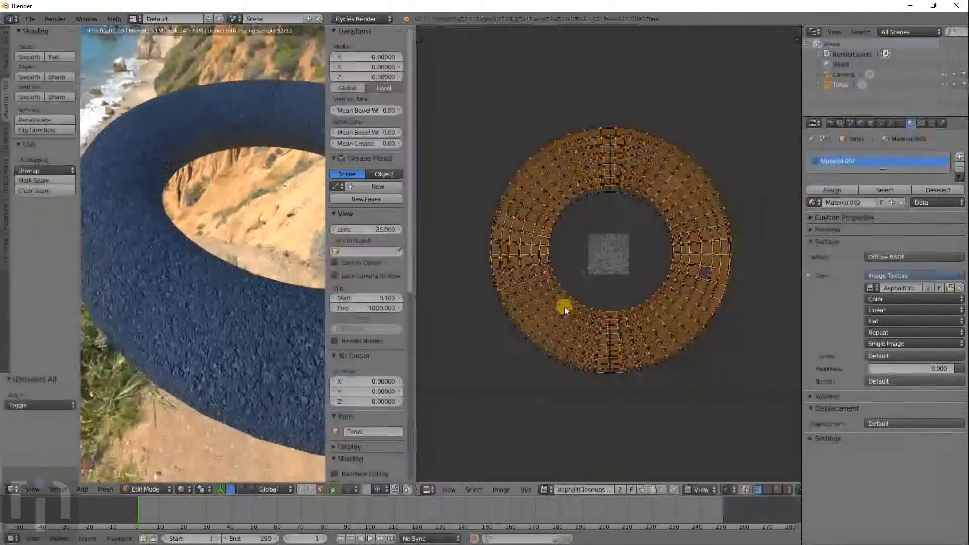
key(a)
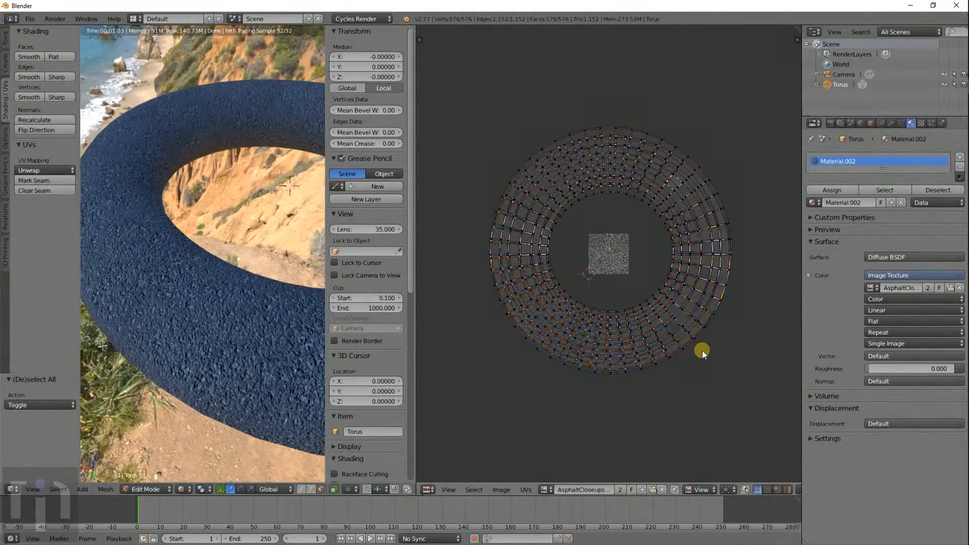
key(a)
key(s)
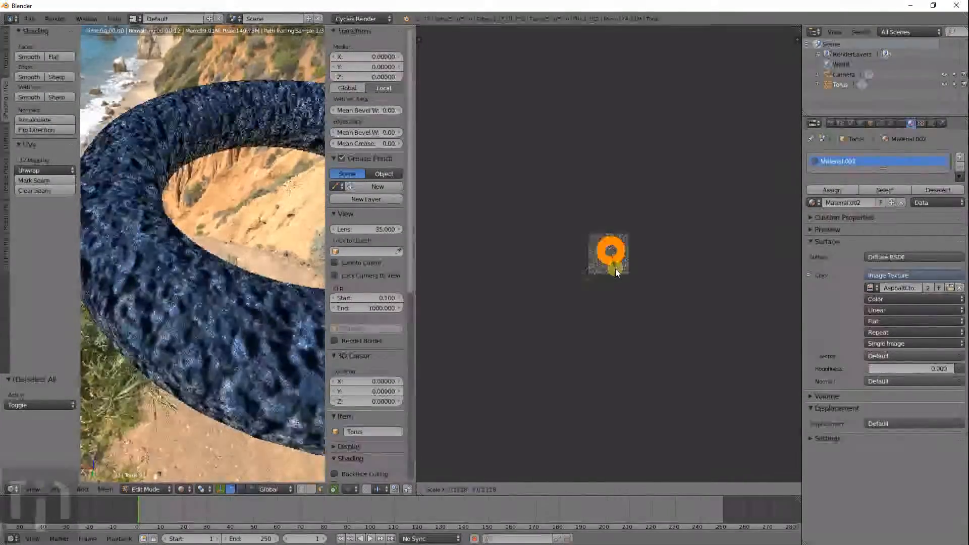
click(617, 277)
scroll(242, 322, up, 2)
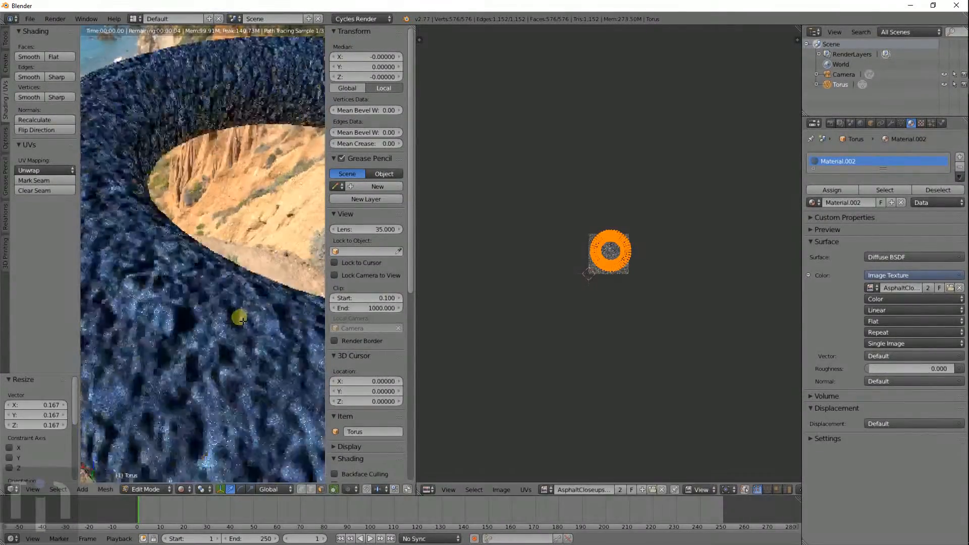
scroll(241, 322, up, 2)
scroll(242, 322, down, 2)
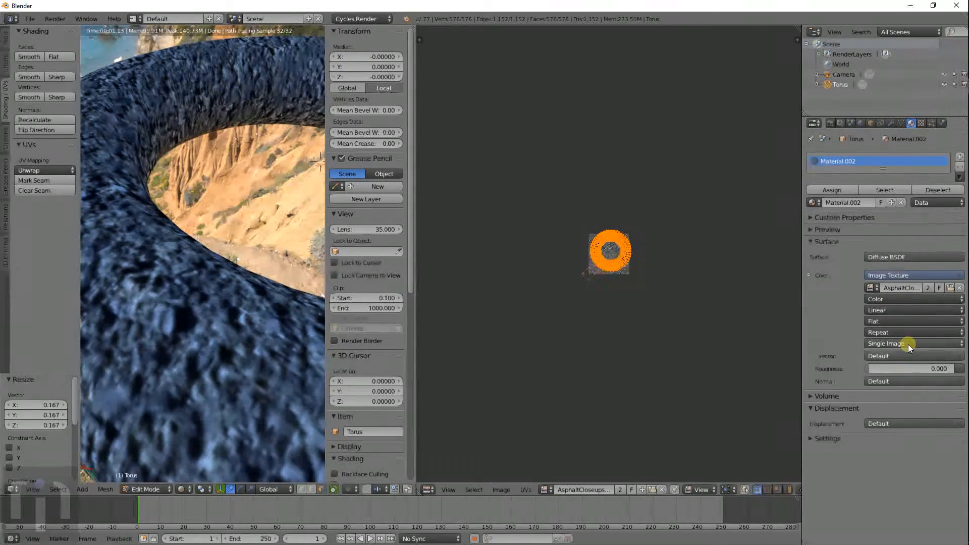
- Set the asphalt Image Texture Extension to Clip and scale the torus UVs up by 1.926
click(904, 331)
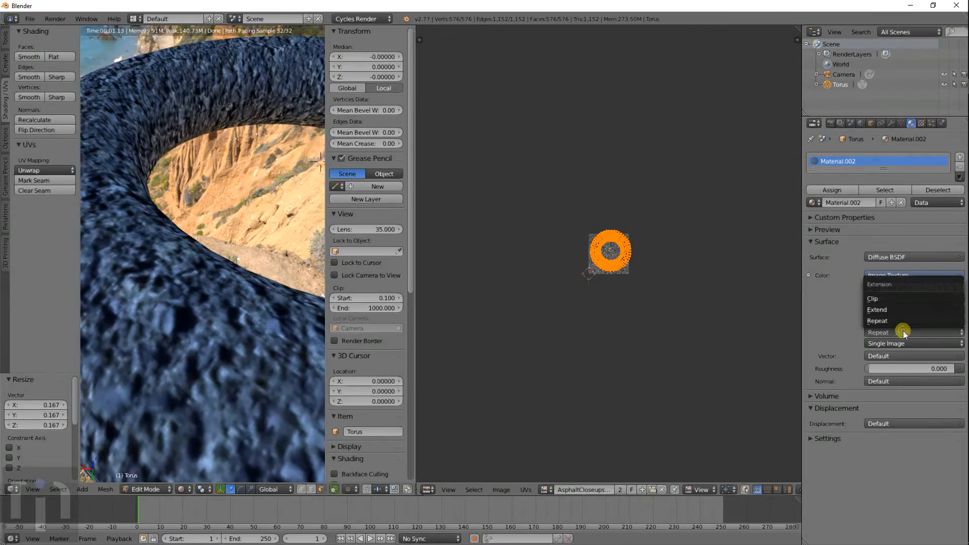
click(892, 298)
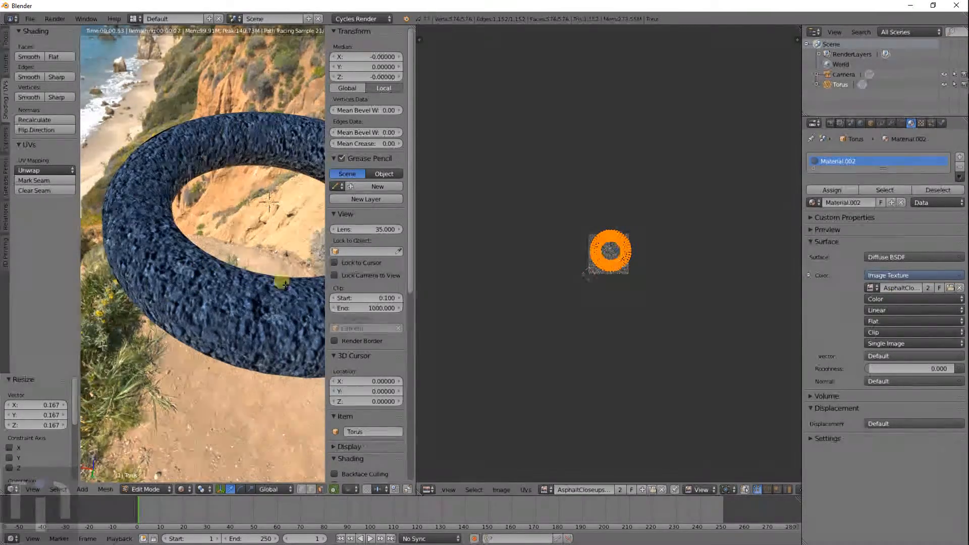
key(s)
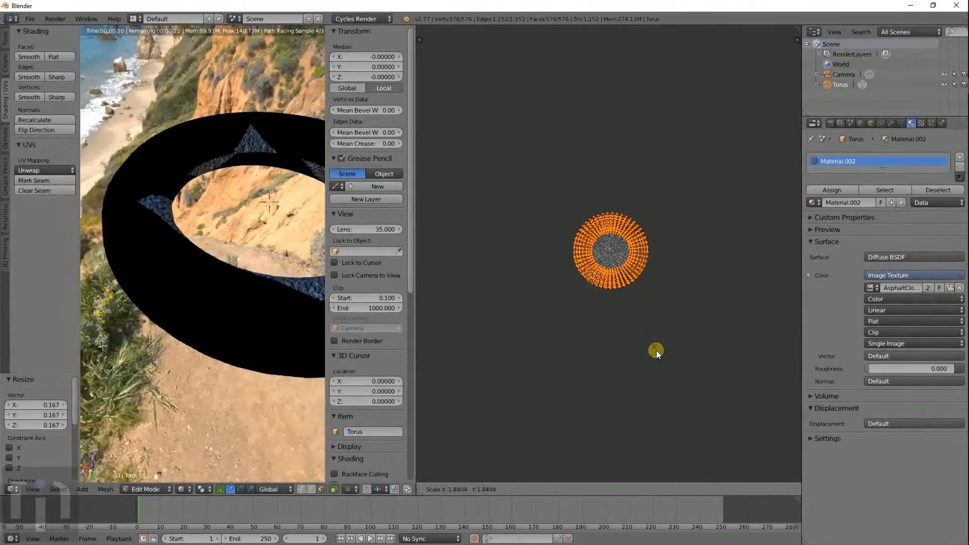
click(655, 359)
scroll(622, 275, up, 10)
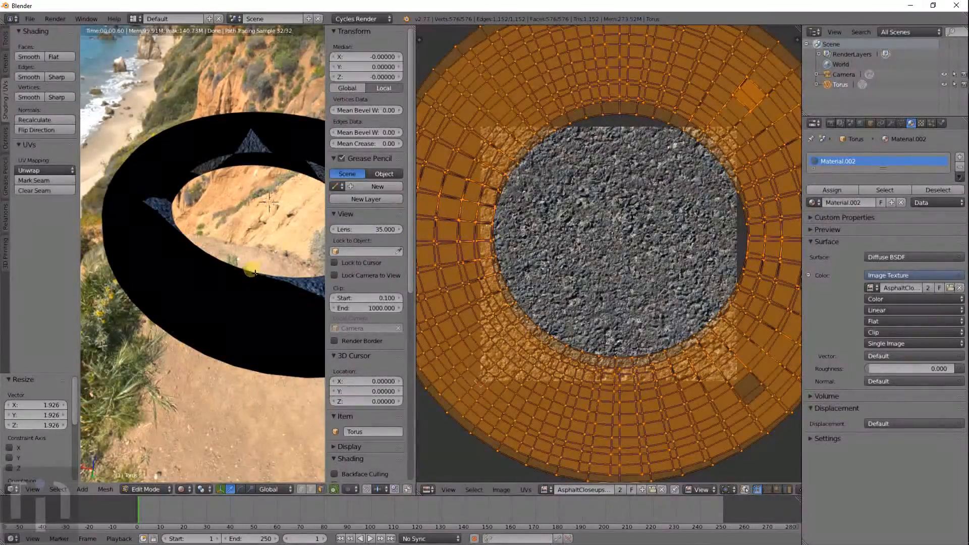
- Move the UV island up and left, then shrink it to 0.474
middle_drag(255, 273, 238, 303)
scroll(714, 310, down, 2)
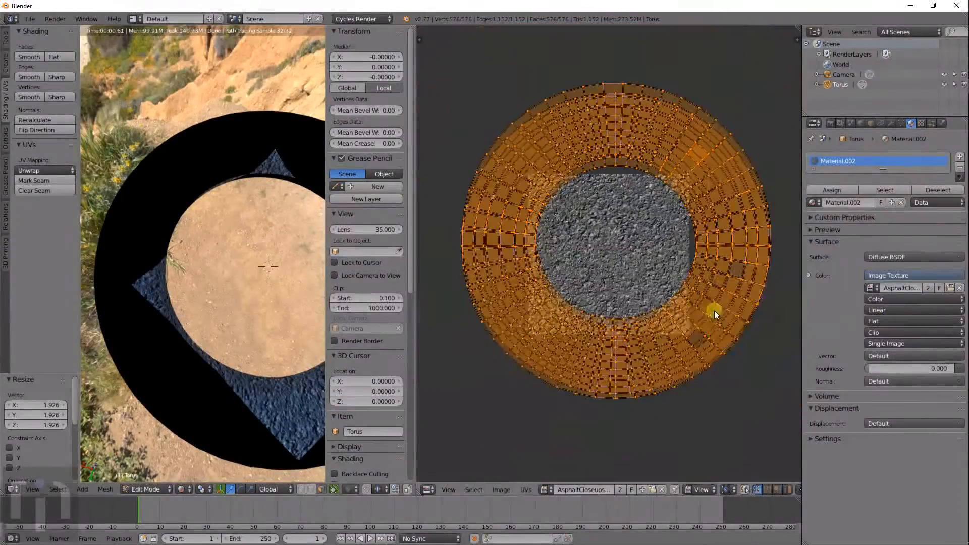
key(g)
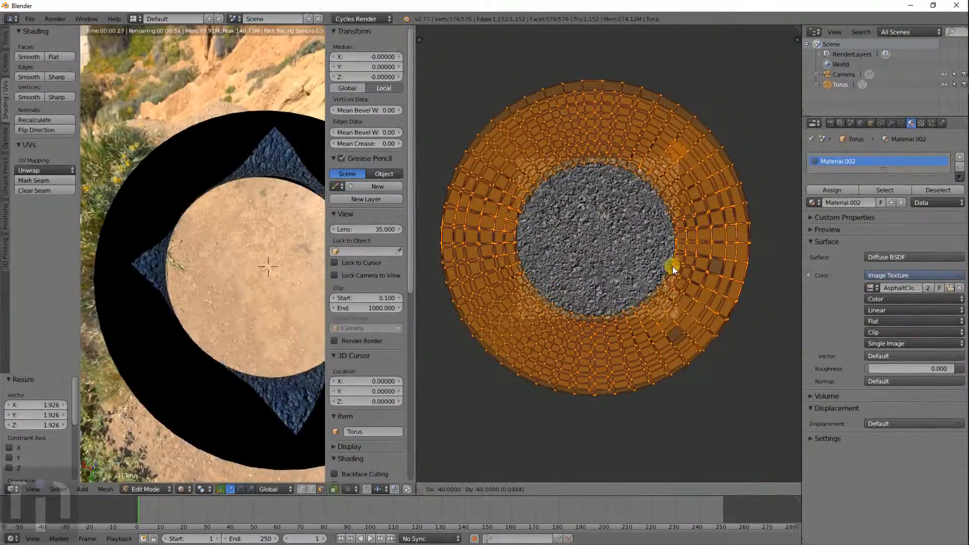
click(673, 265)
key(s)
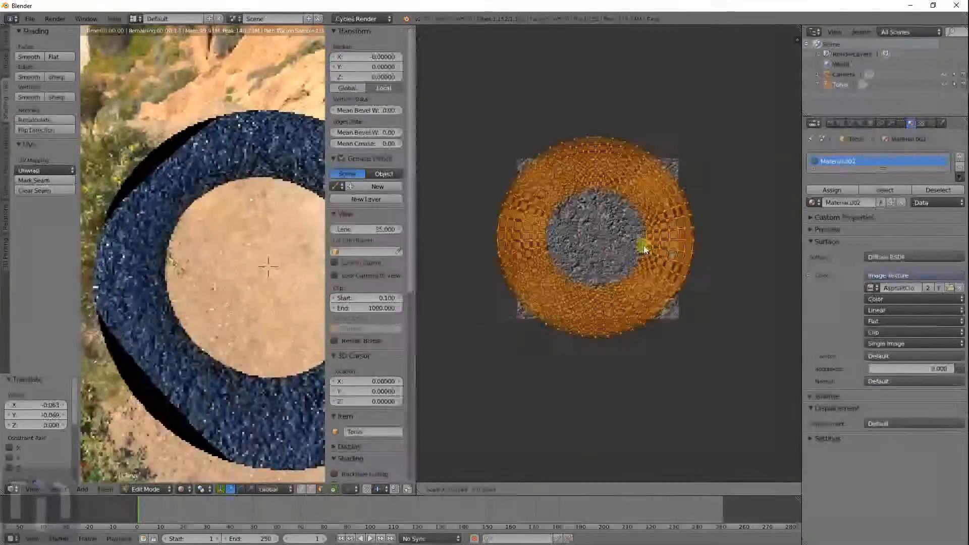
click(634, 243)
- Enlarge the UVs by 4.988 so the clipped texture renders the torus black
middle_drag(281, 335, 255, 282)
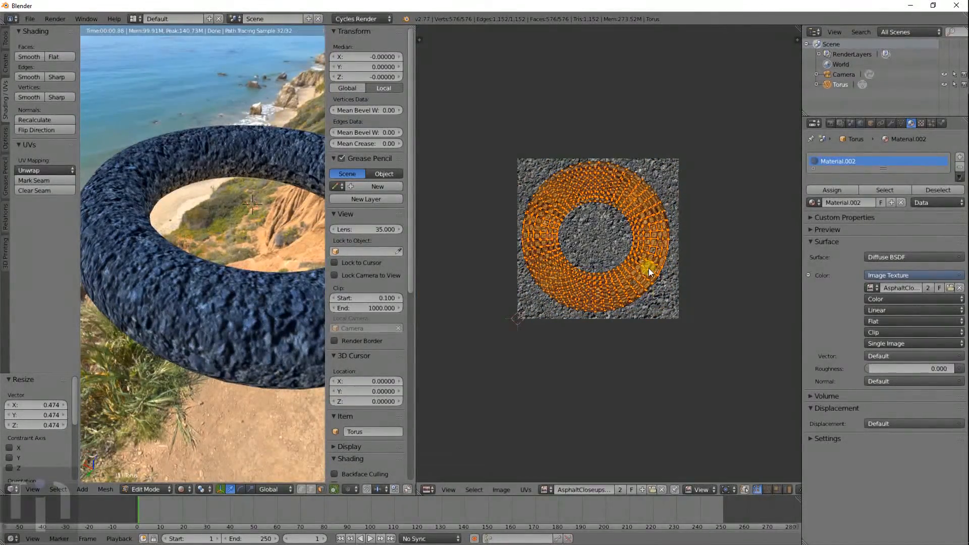
key(s)
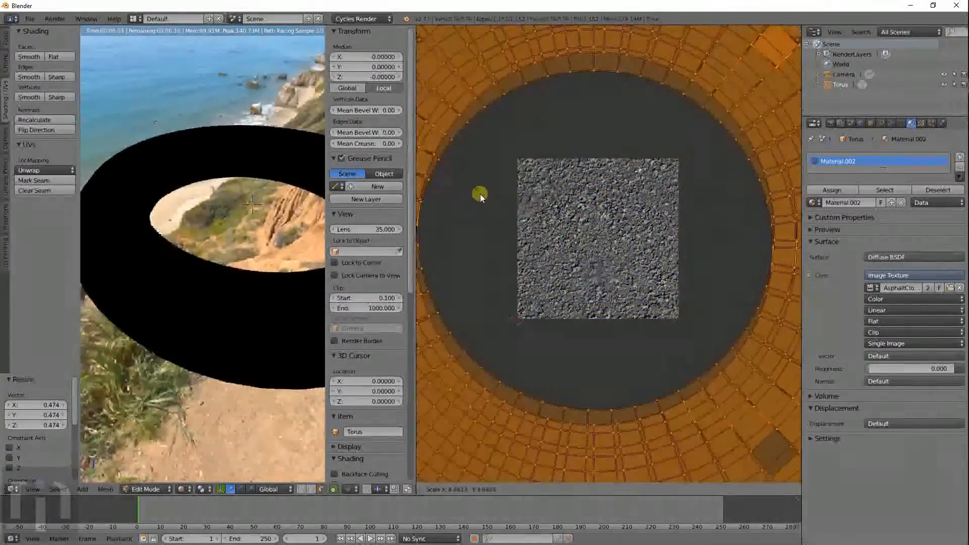
click(481, 194)
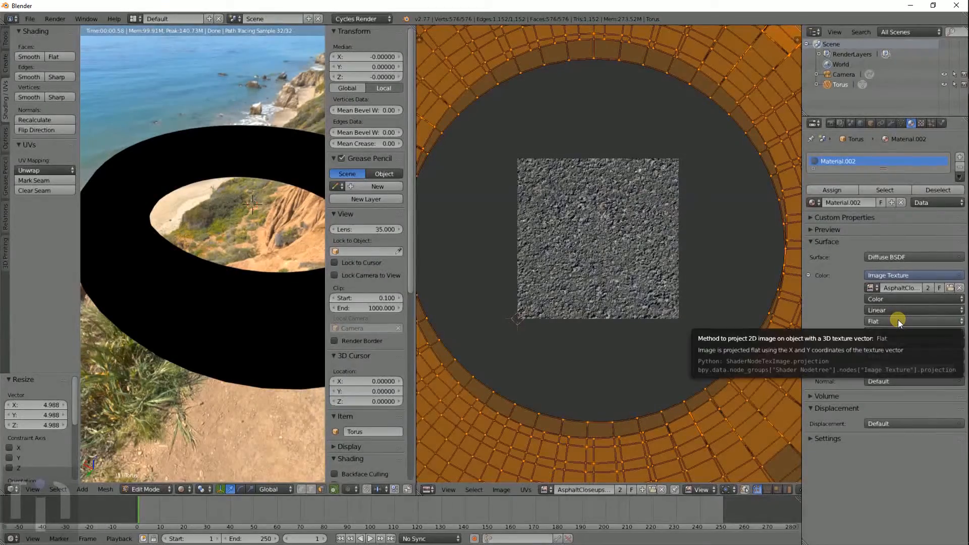
click(892, 331)
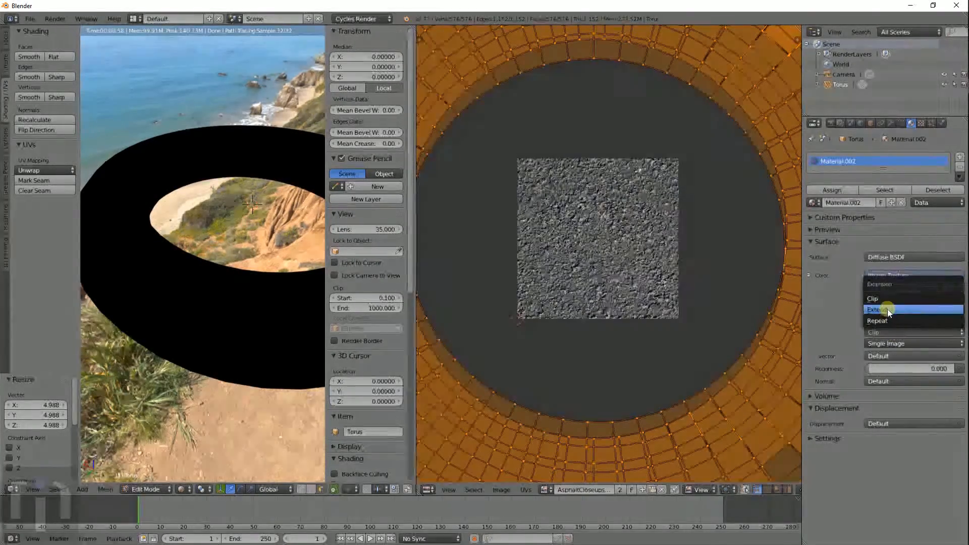
- Set the texture Extension back to Repeat and enlarge the torus UVs by 4.225
click(887, 320)
scroll(596, 219, down, 4)
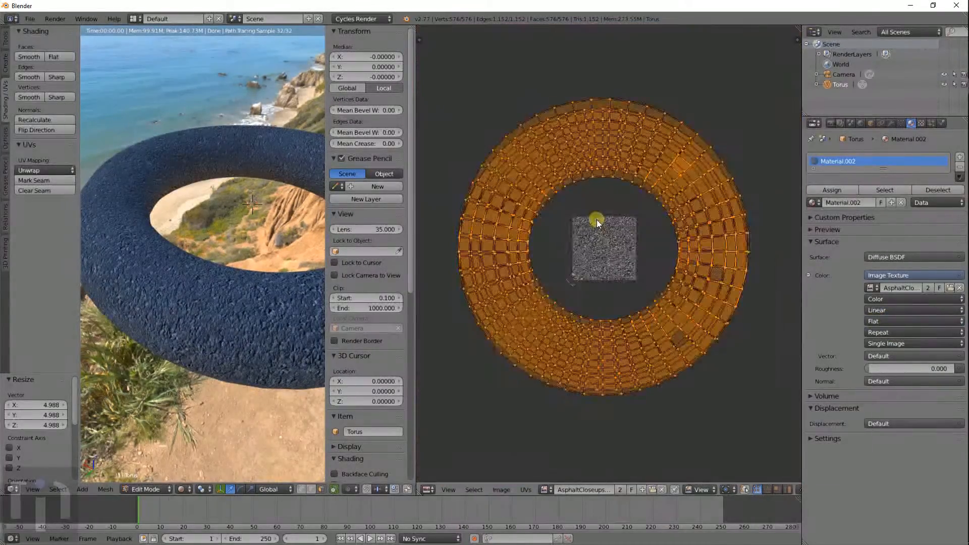
scroll(597, 220, down, 1)
key(s)
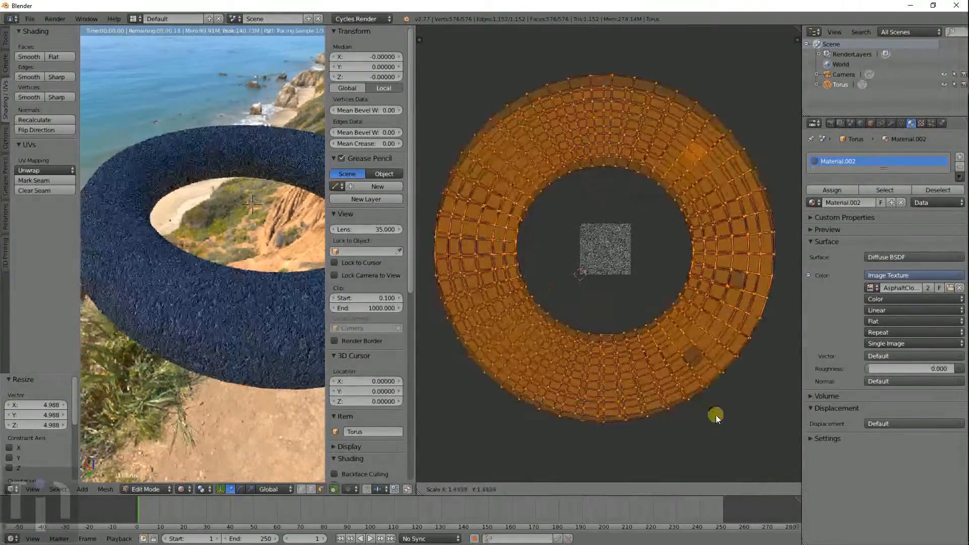
click(505, 219)
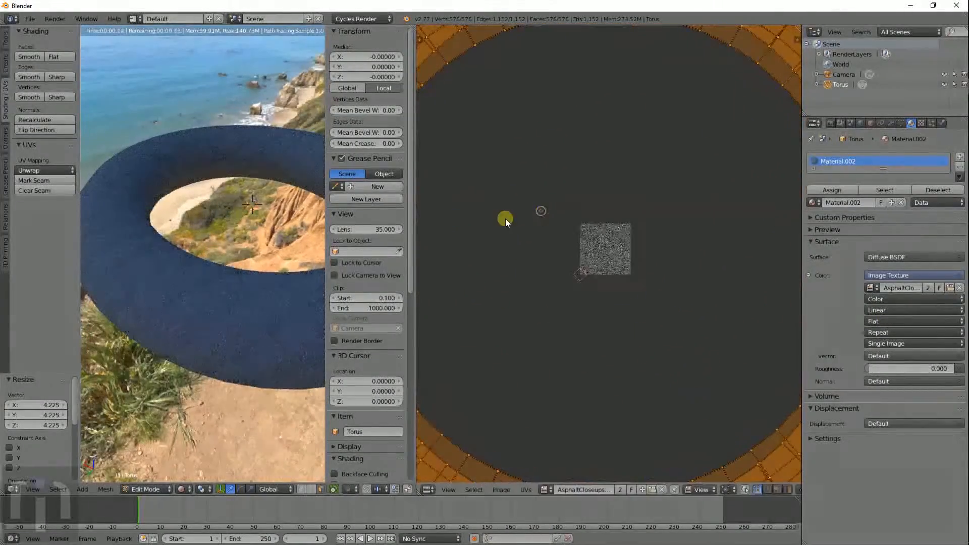
- Shrink the torus UVs to 0.402 so fine asphalt tiles cover the ring
scroll(252, 271, up, 5)
scroll(243, 285, down, 1)
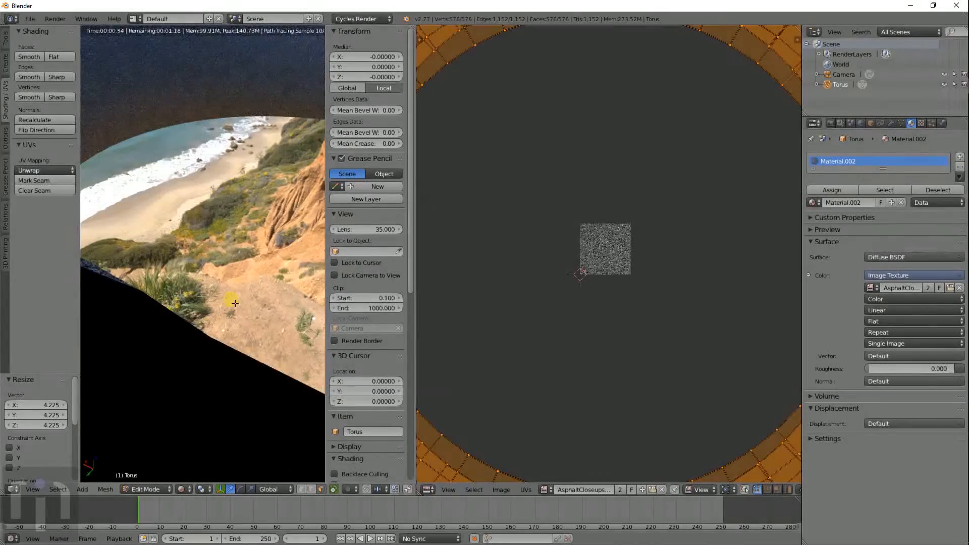
scroll(241, 290, down, 4)
scroll(252, 285, up, 2)
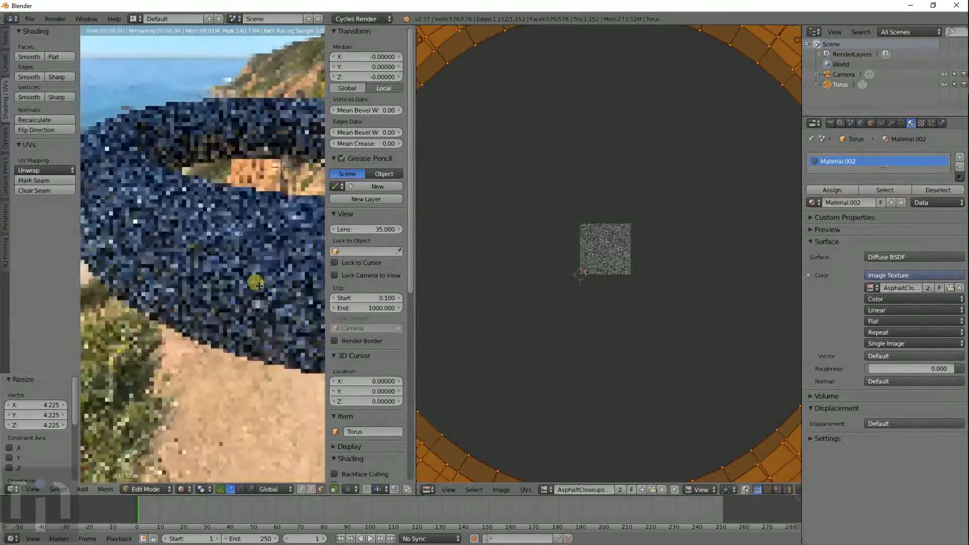
scroll(259, 285, up, 1)
scroll(260, 268, down, 2)
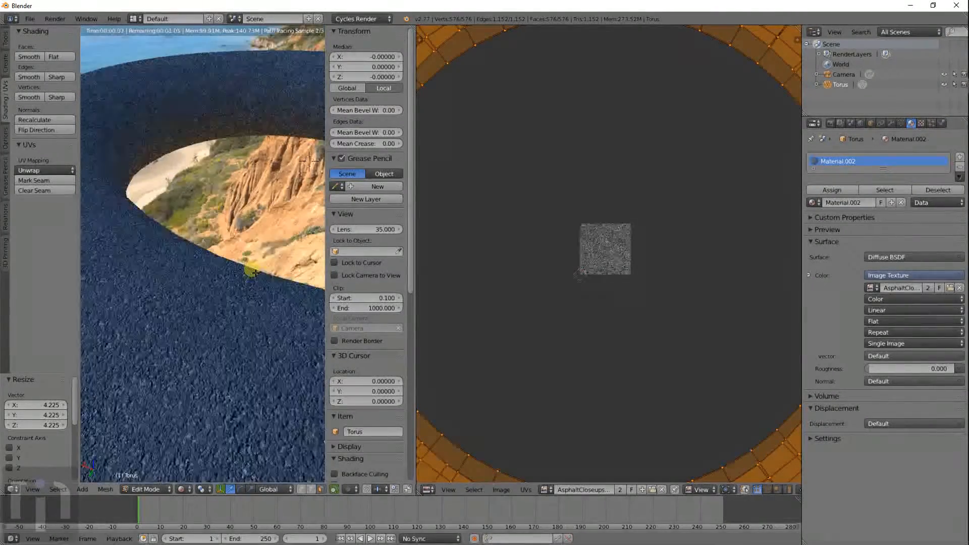
scroll(219, 272, down, 2)
middle_drag(188, 266, 233, 295)
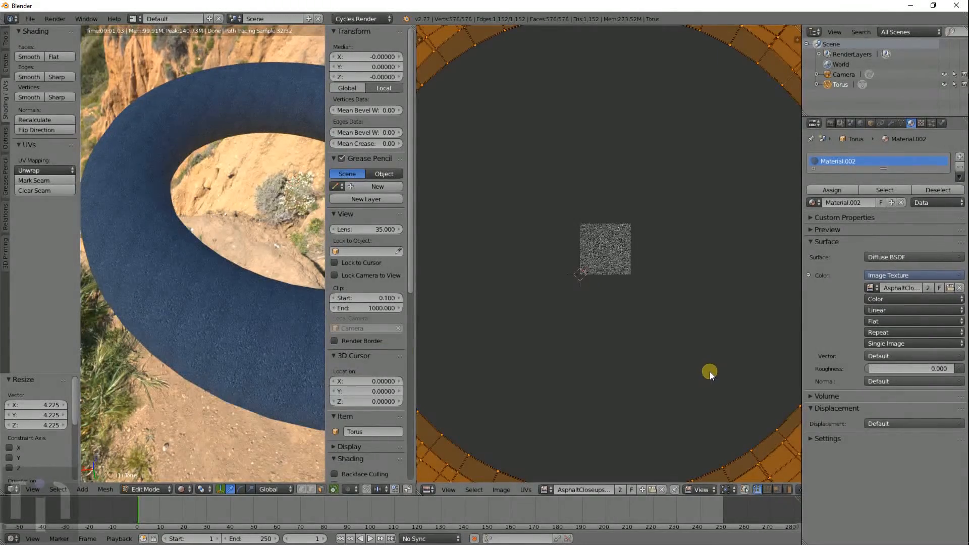
key(s)
click(618, 312)
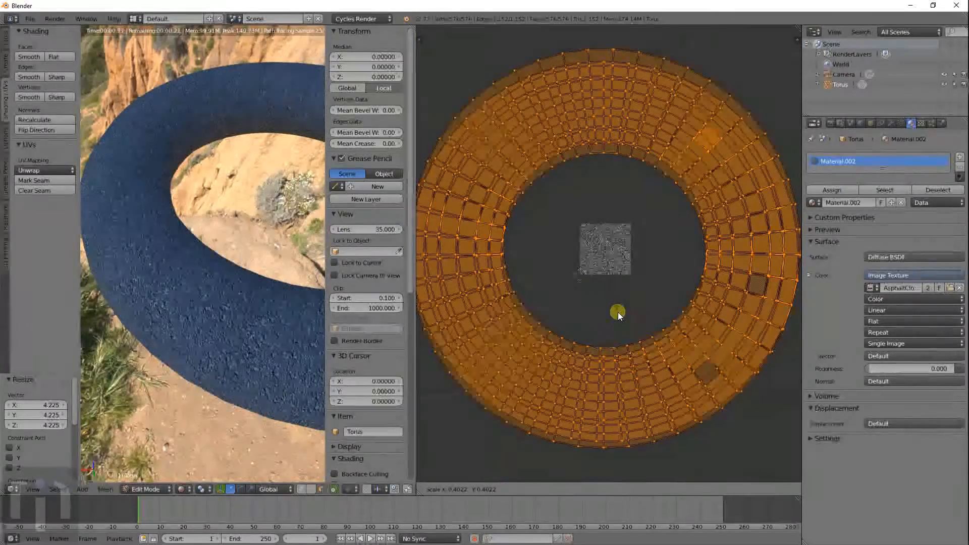
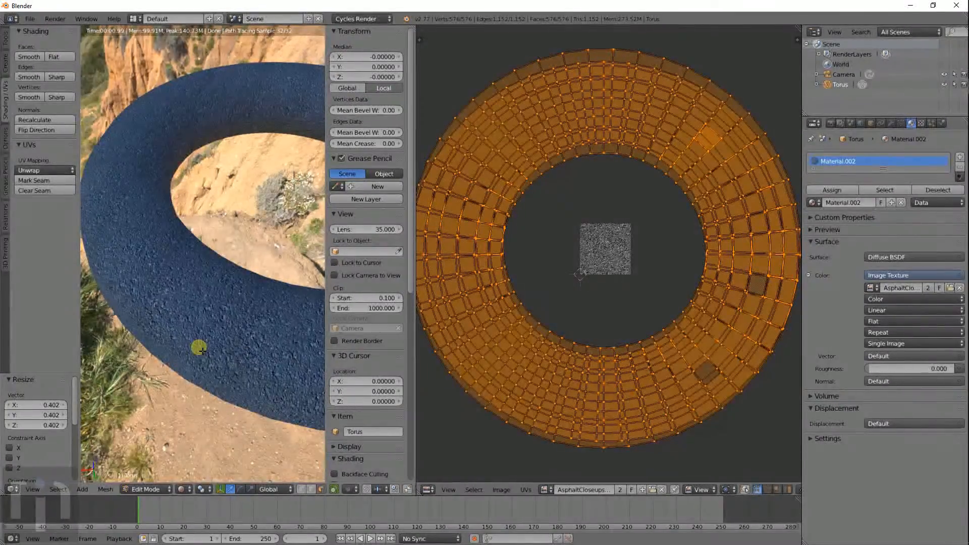
- Orbit the rendered view to look through the torus hole at the coastline
middle_drag(202, 351, 244, 304)
scroll(245, 289, up, 4)
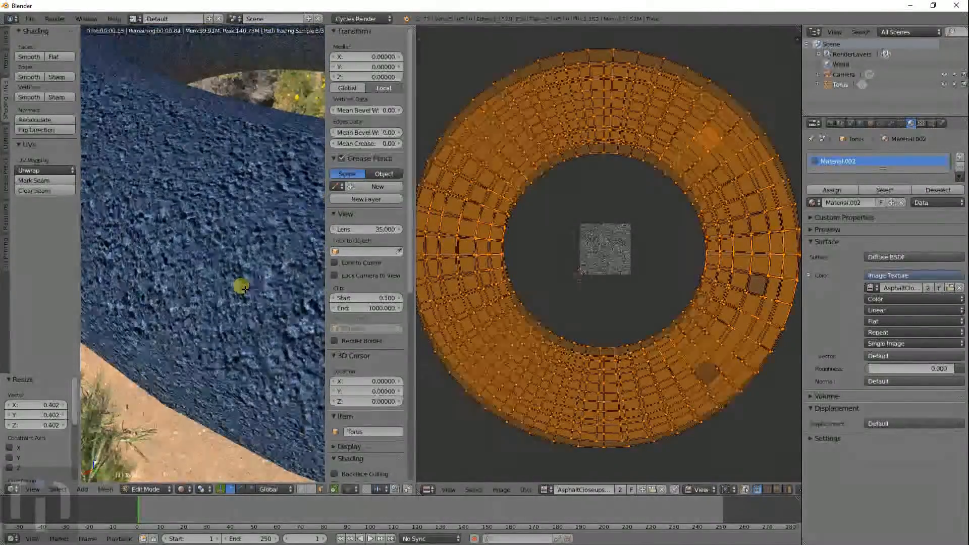
scroll(244, 289, down, 4)
middle_drag(245, 290, 258, 257)
scroll(258, 258, up, 2)
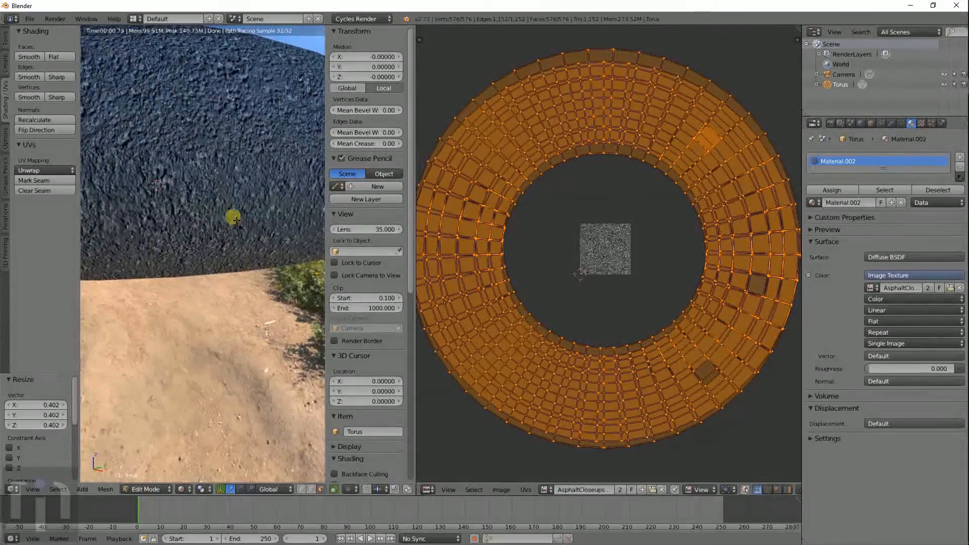
middle_drag(236, 220, 233, 258)
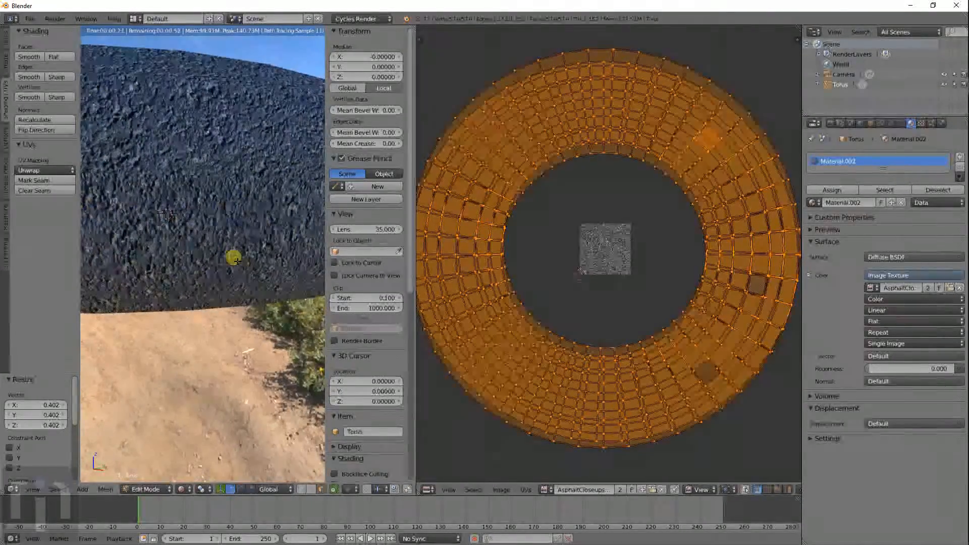
middle_drag(223, 190, 289, 275)
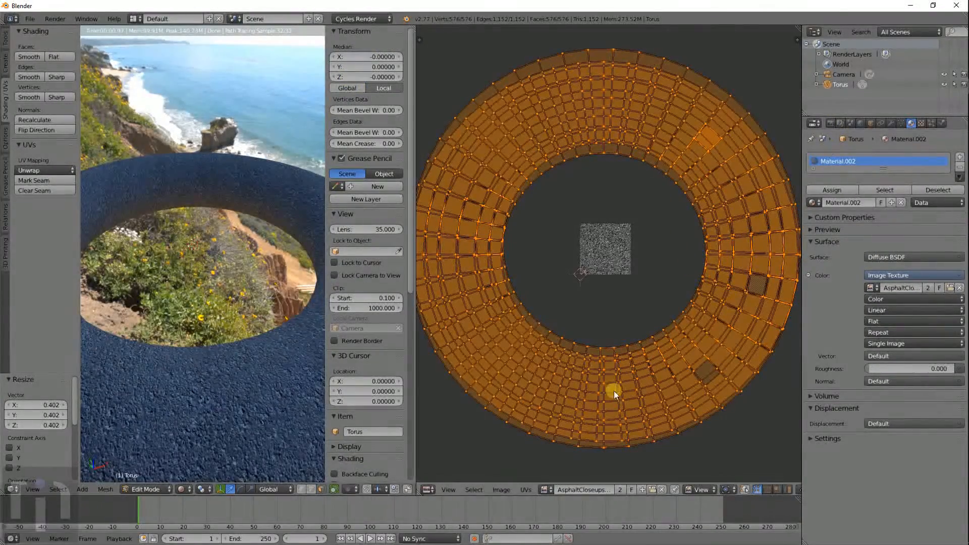
- Turn the UV area into a Node Editor framing the Image Texture, Diffuse BSDF and Material Output
click(428, 489)
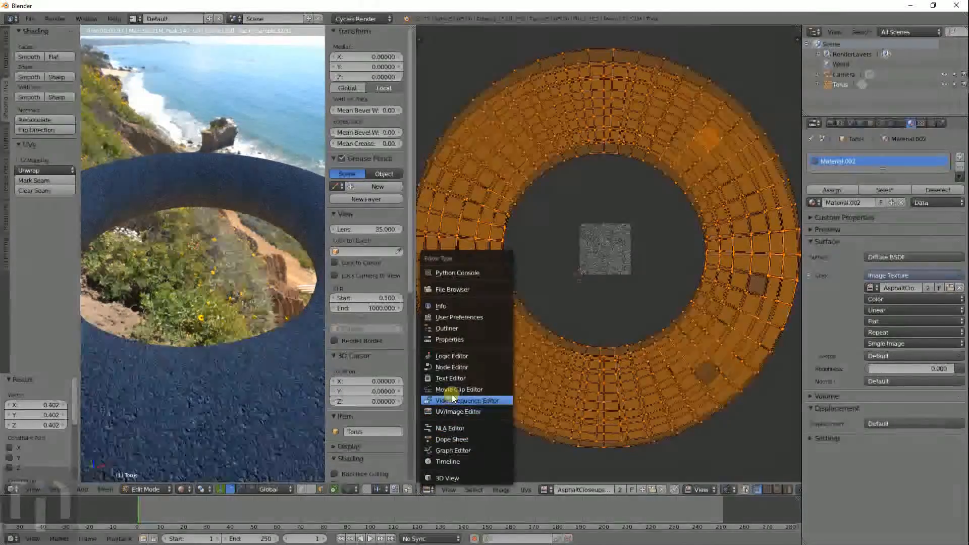
click(457, 367)
scroll(577, 285, up, 7)
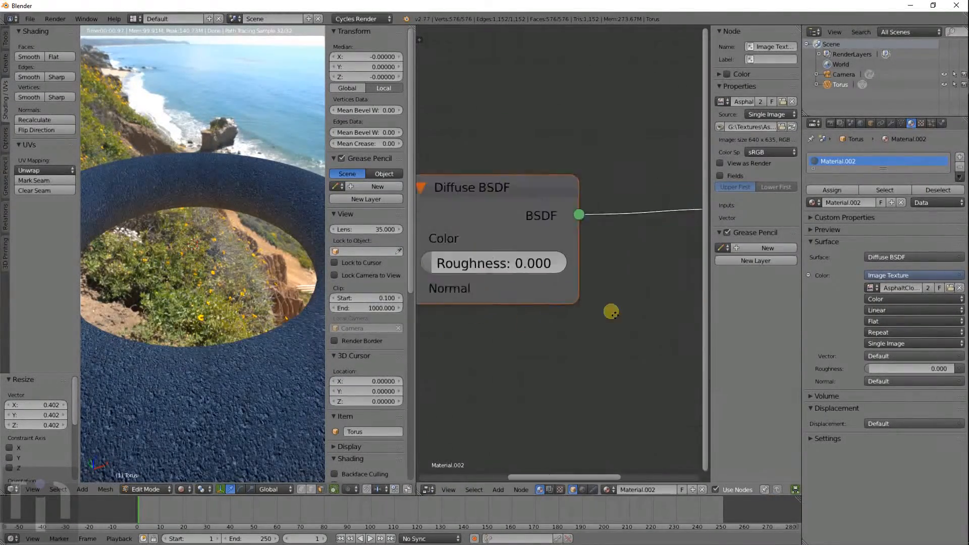
middle_drag(517, 291, 565, 286)
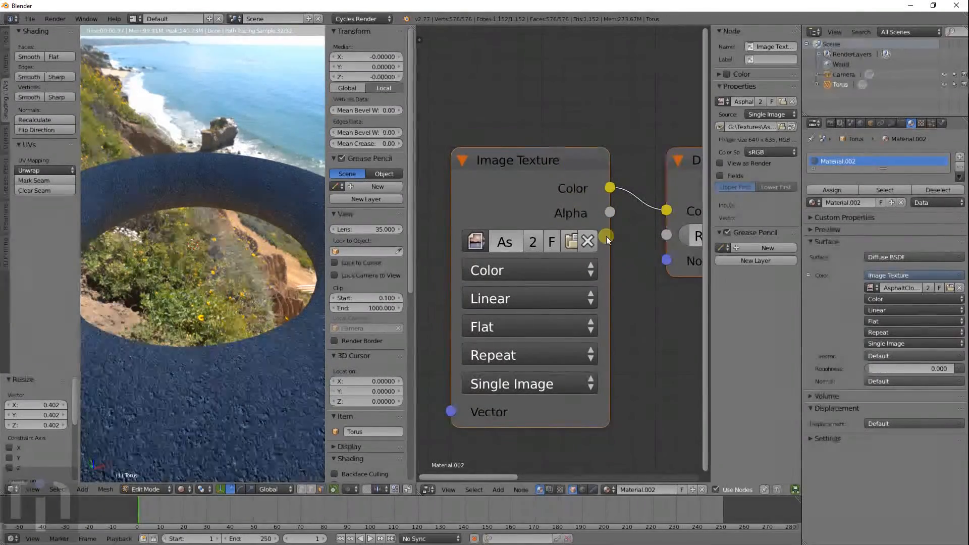
scroll(518, 151, down, 2)
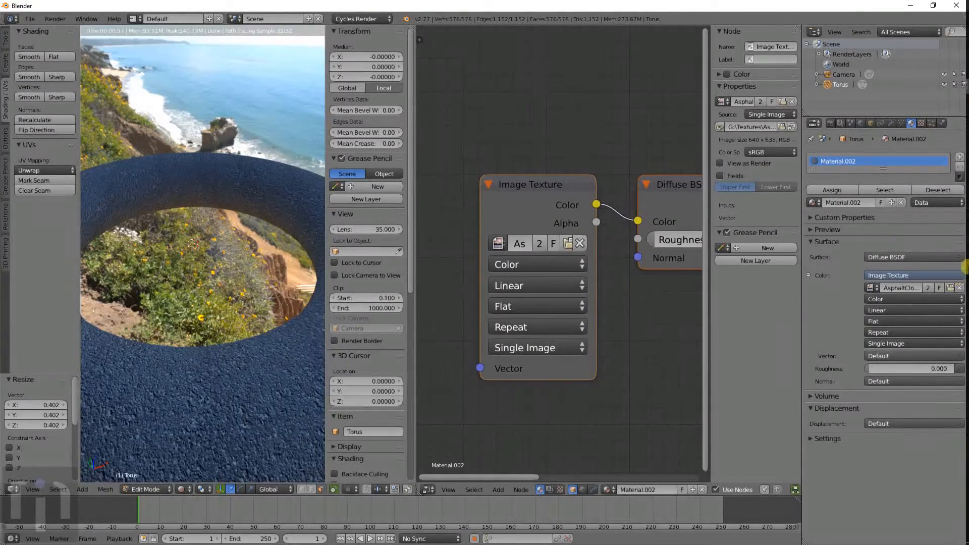
scroll(641, 301, down, 3)
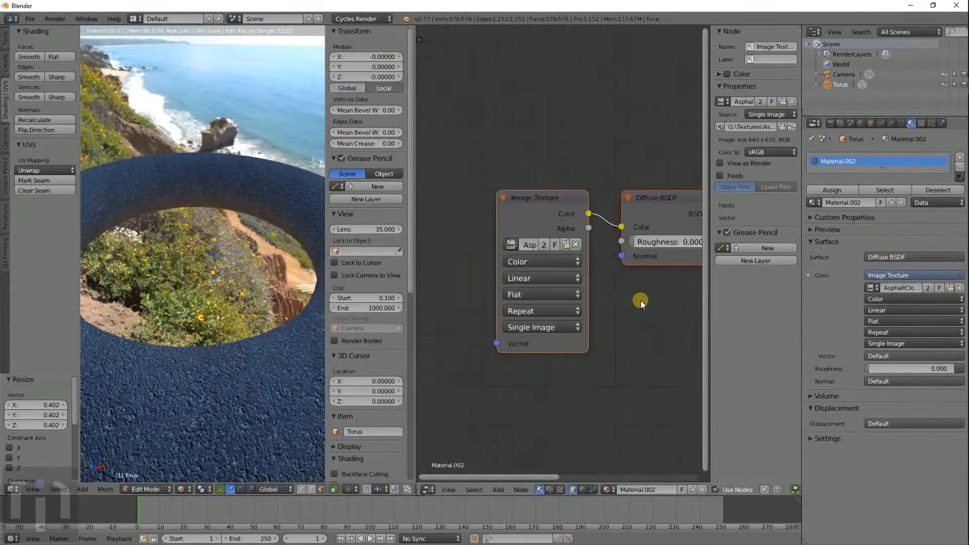
middle_drag(627, 301, 537, 279)
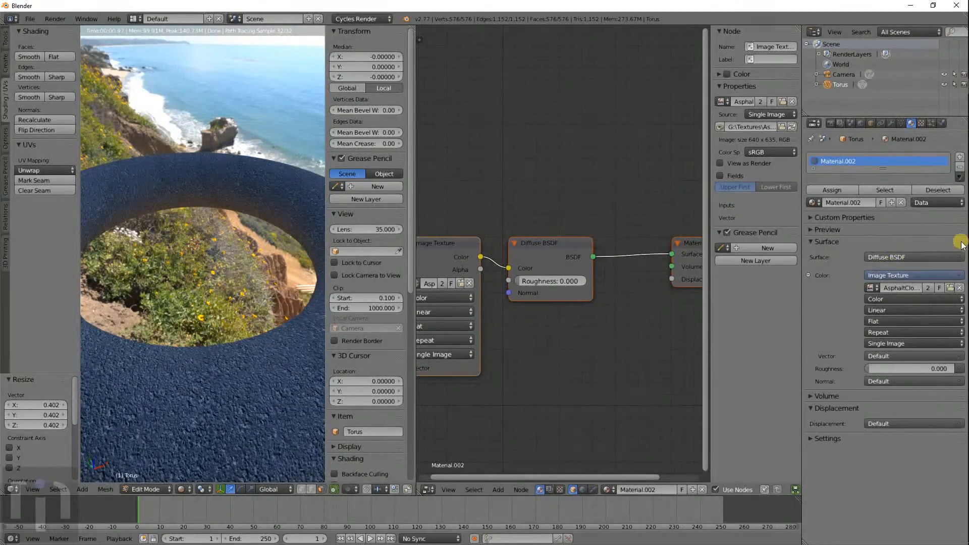
click(959, 258)
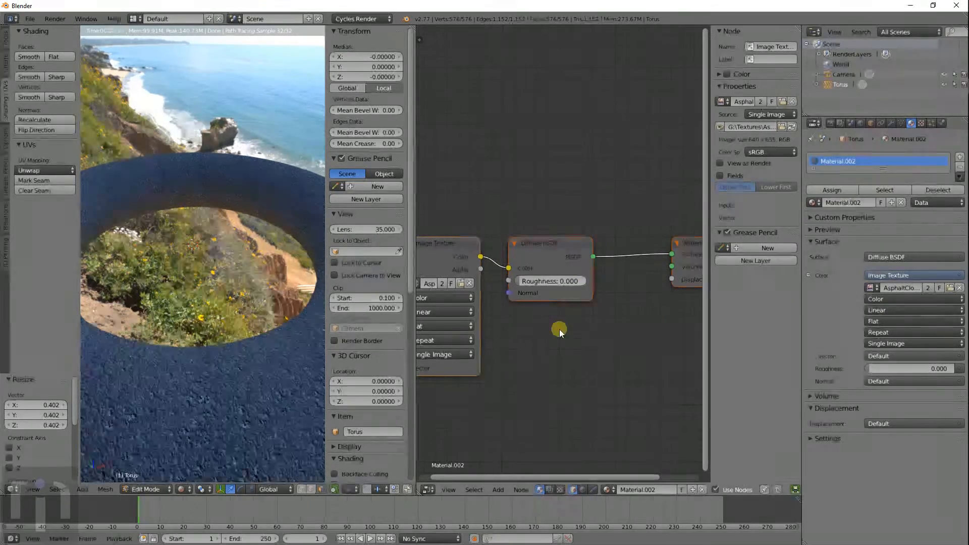
- Move the Diffuse BSDF and Image Texture nodes fully into view
click(547, 242)
drag(547, 242, 588, 195)
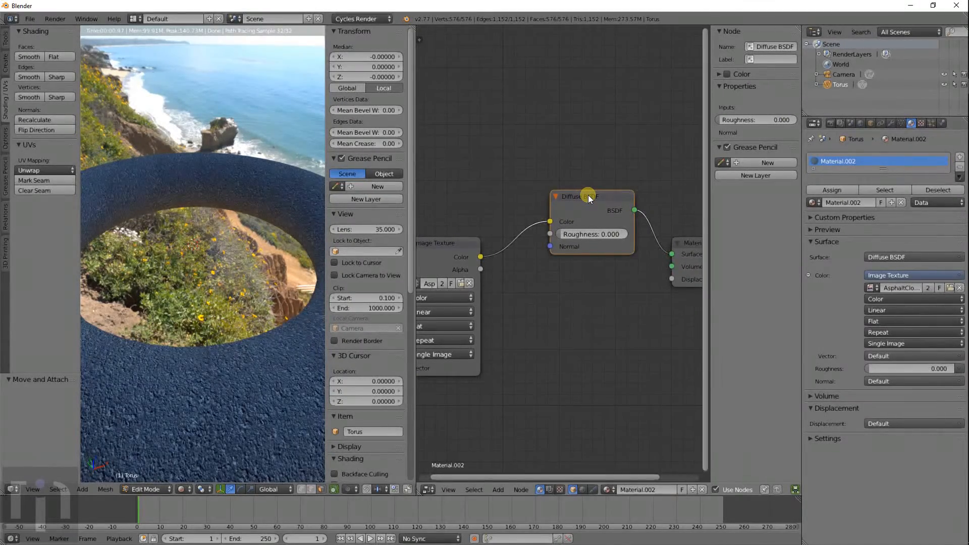
drag(456, 248, 481, 198)
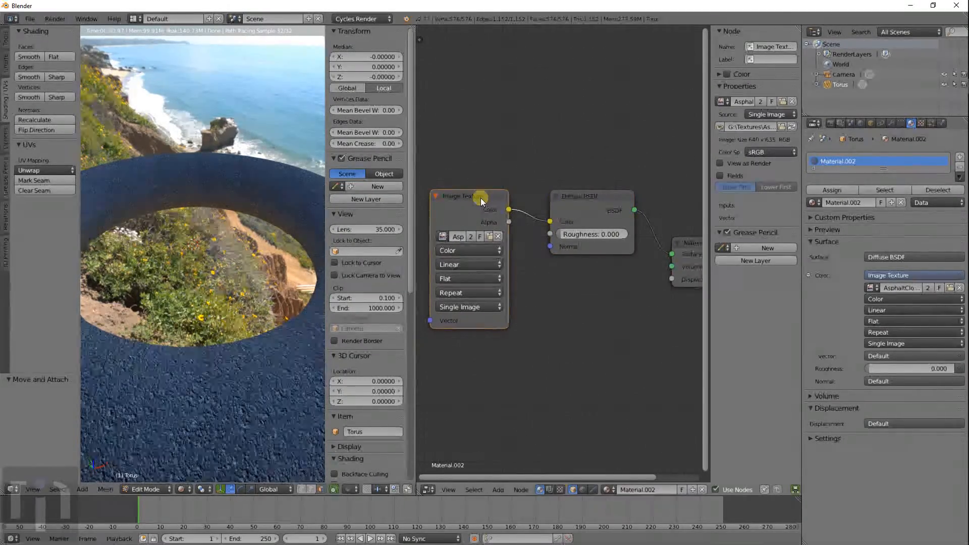
- Replace the Image Texture with an RGB node coloured olive-green for the Diffuse colour
click(961, 277)
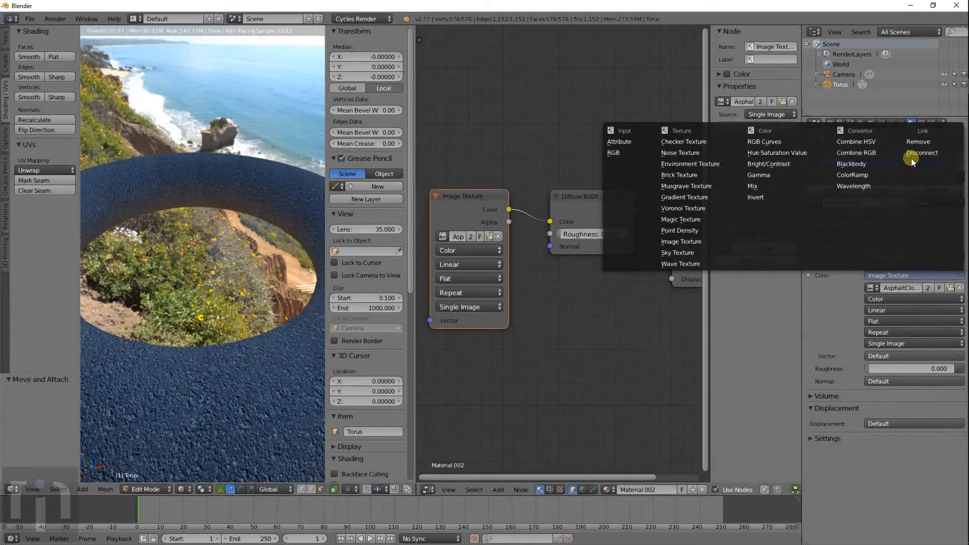
click(637, 152)
drag(911, 305, 959, 277)
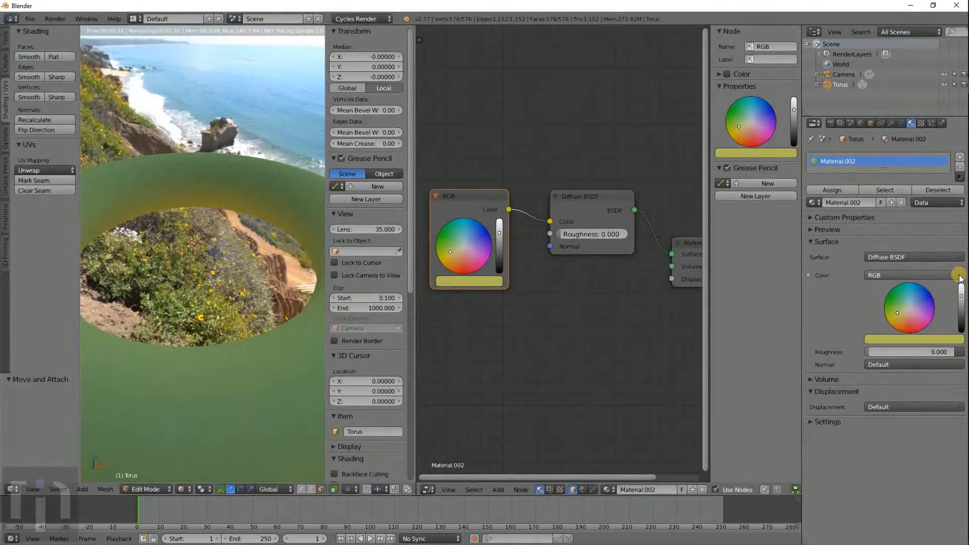
- Try a Glass BSDF surface on the torus and view it from above
click(904, 258)
click(852, 91)
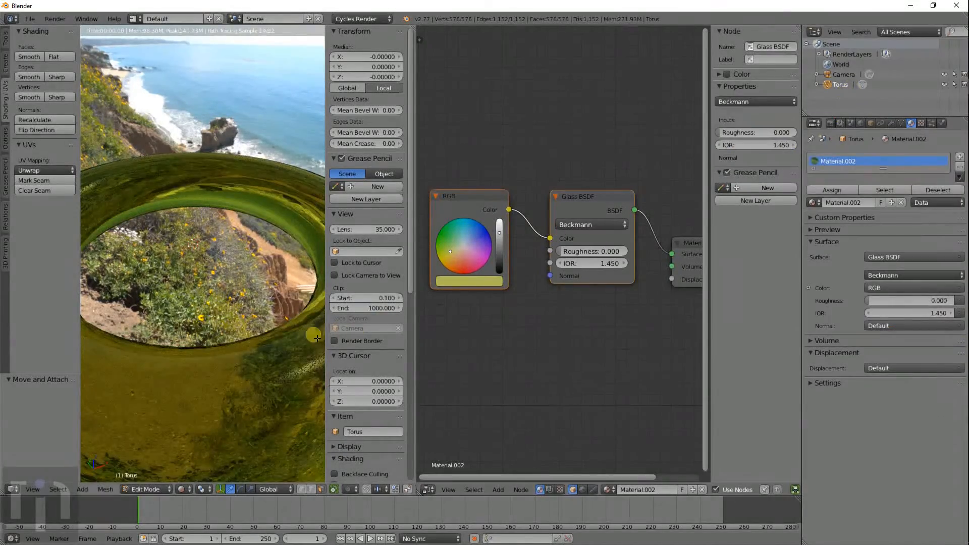
middle_drag(272, 346, 259, 257)
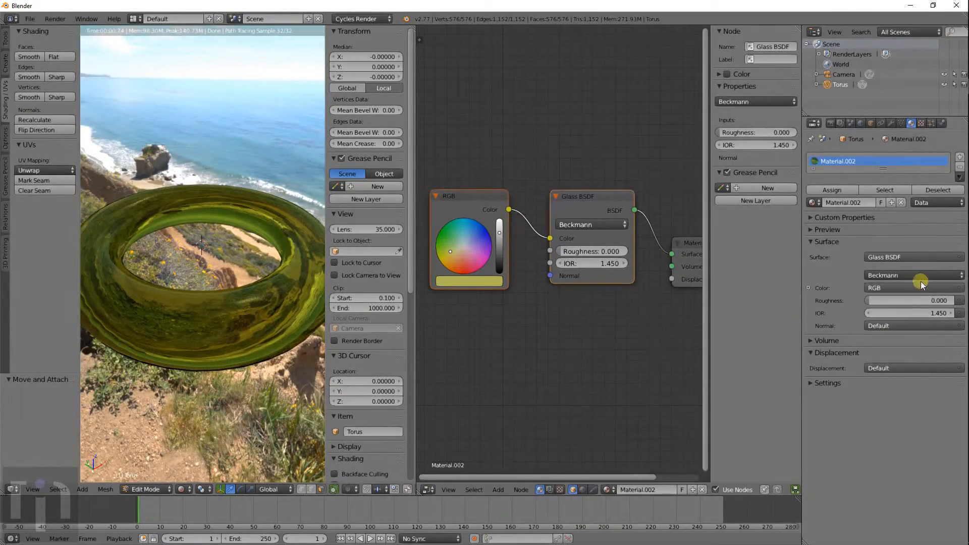
- Switch the surface shader to Velvet BSDF and inspect it from side and higher angles
click(959, 289)
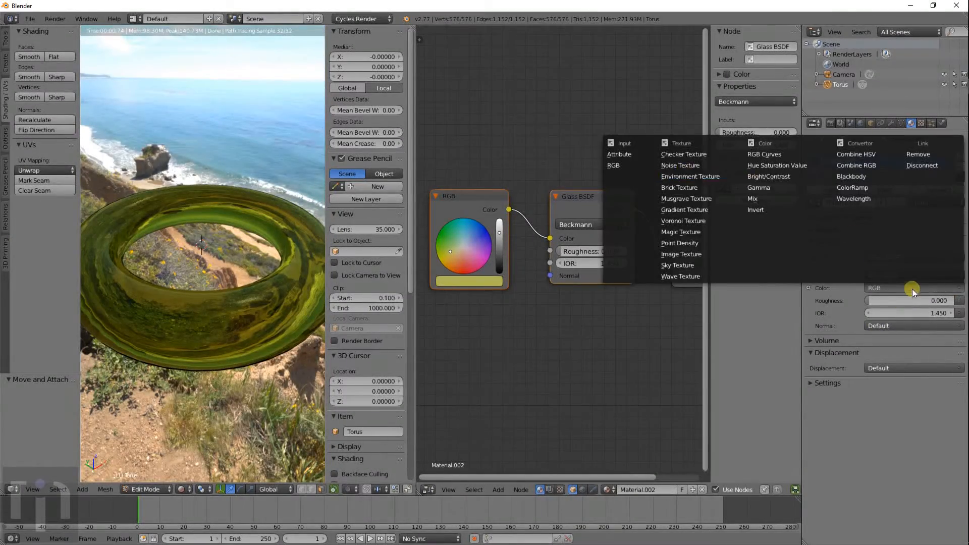
click(893, 258)
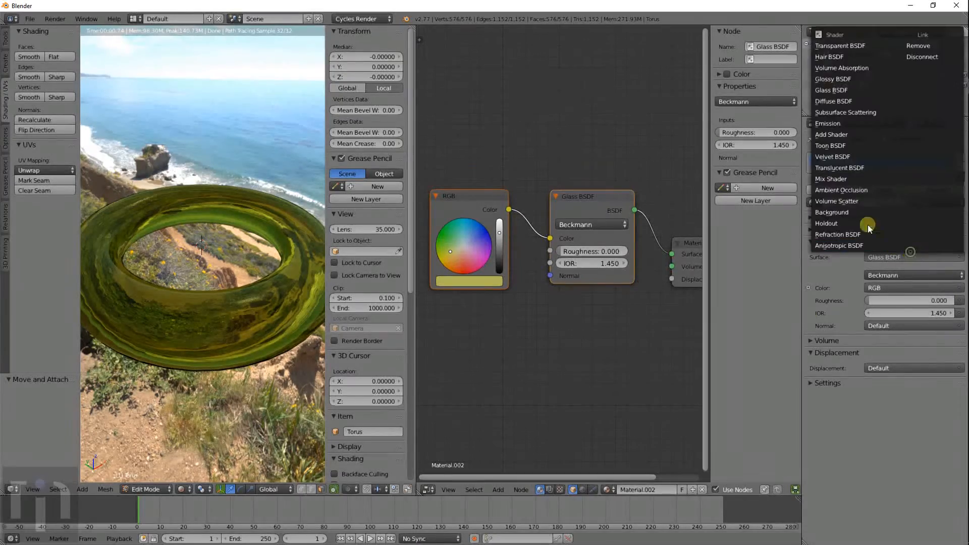
click(838, 157)
middle_drag(237, 296, 277, 352)
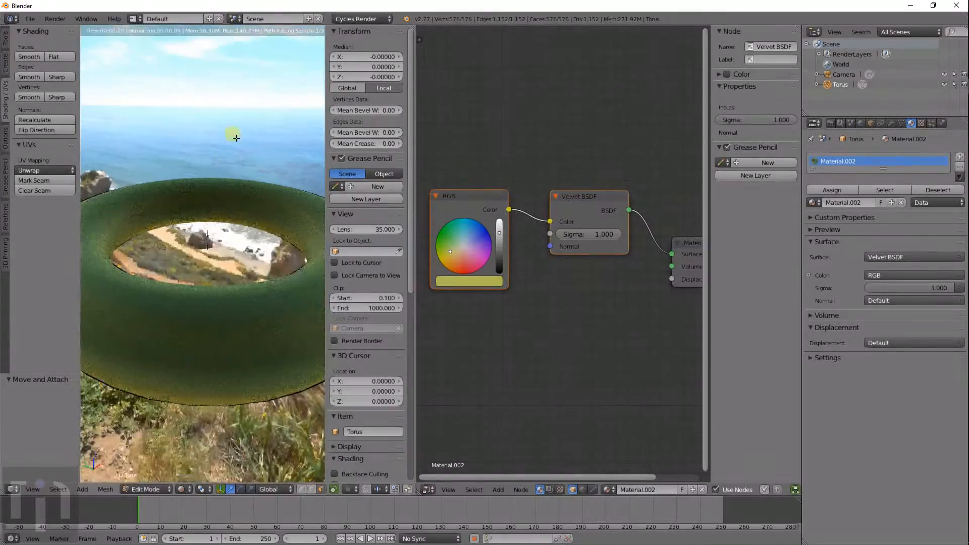
middle_drag(229, 236, 99, 246)
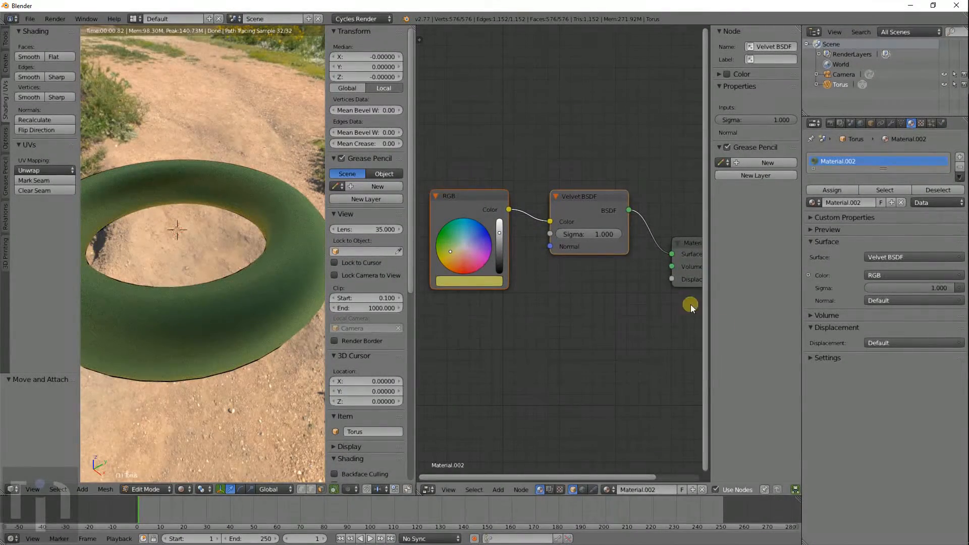
- Try an Emission shader, ending with emission strength 1.500
click(903, 257)
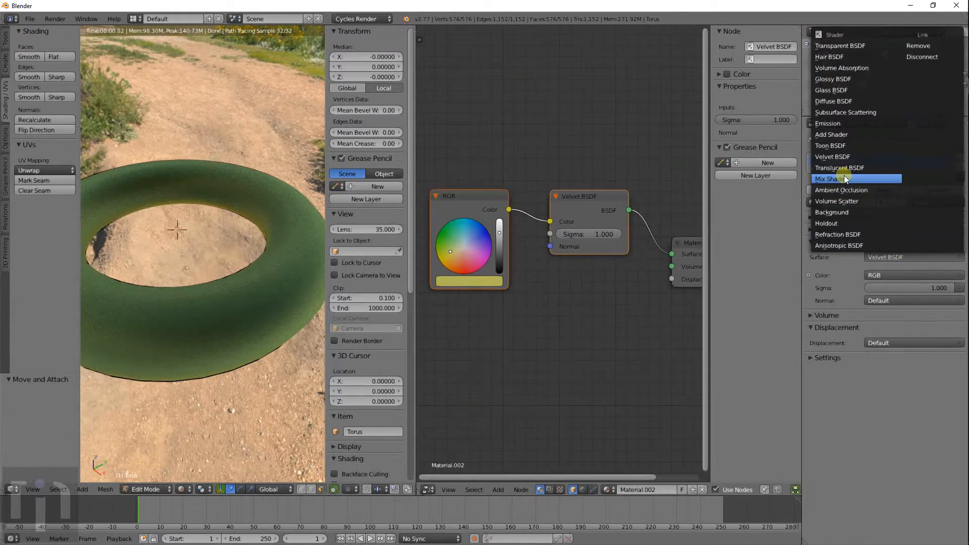
click(839, 124)
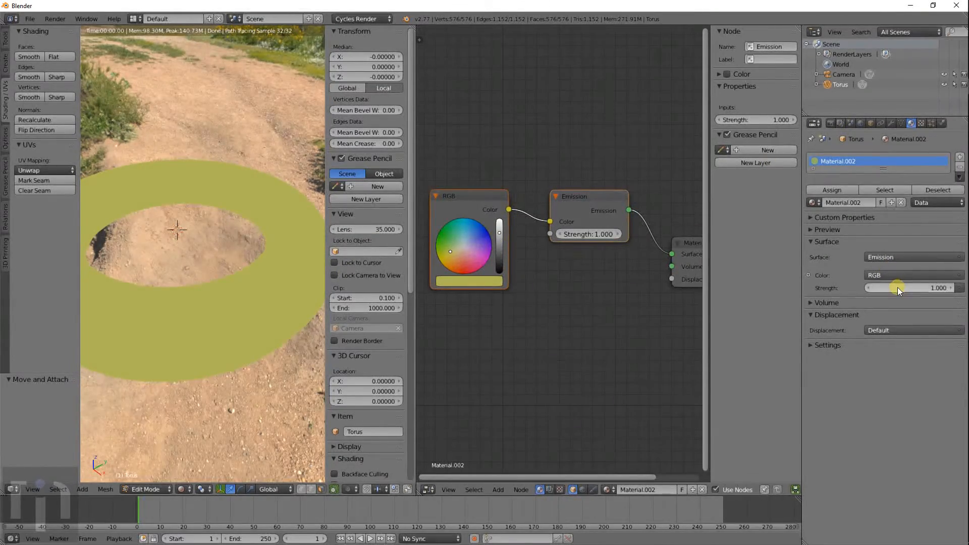
drag(898, 290, 40, 285)
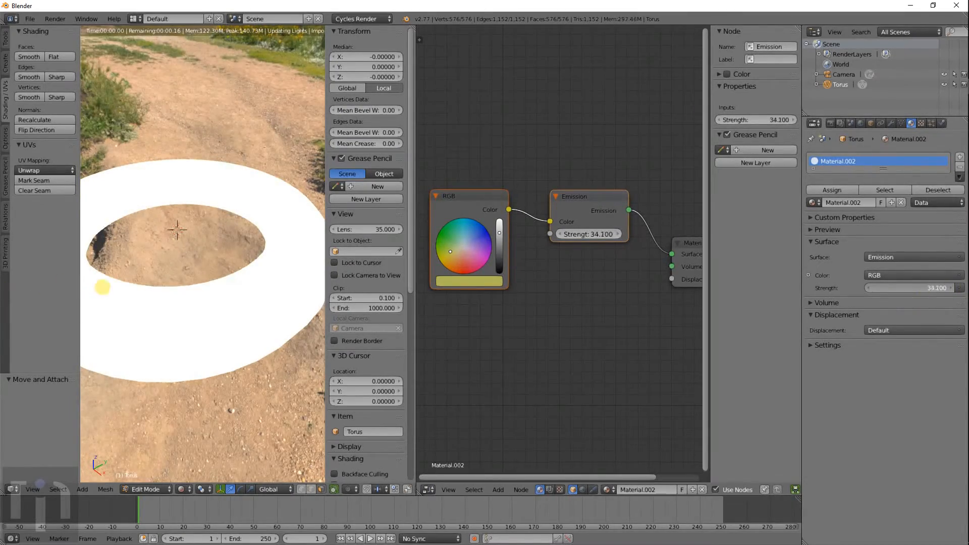
drag(103, 286, 868, 310)
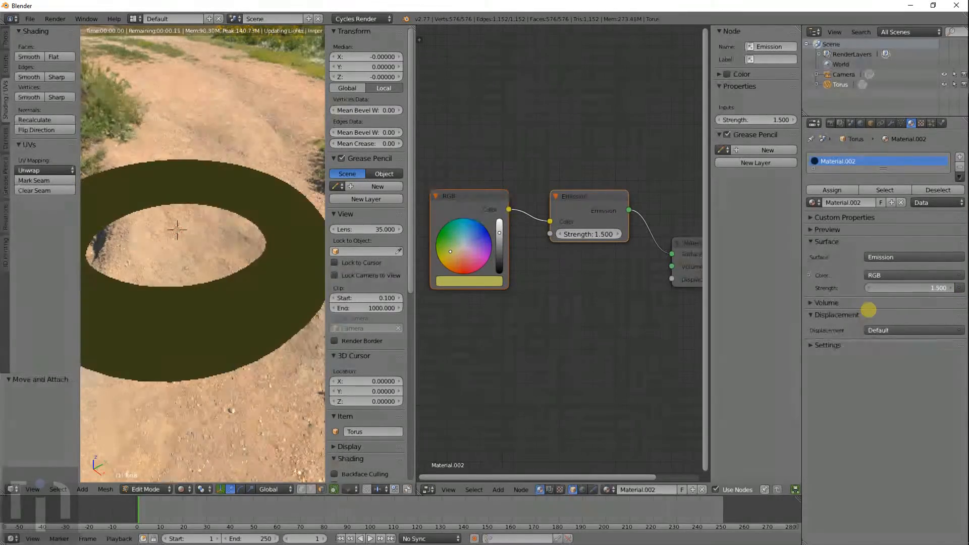
- Swap in a Glossy BSDF with roughness 0.000 for a mirror-like shine
click(893, 256)
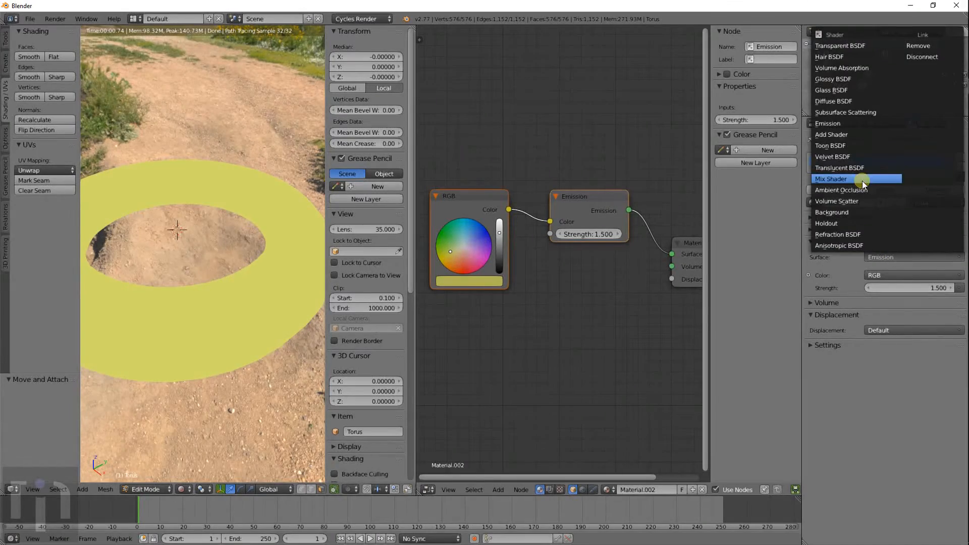
click(832, 79)
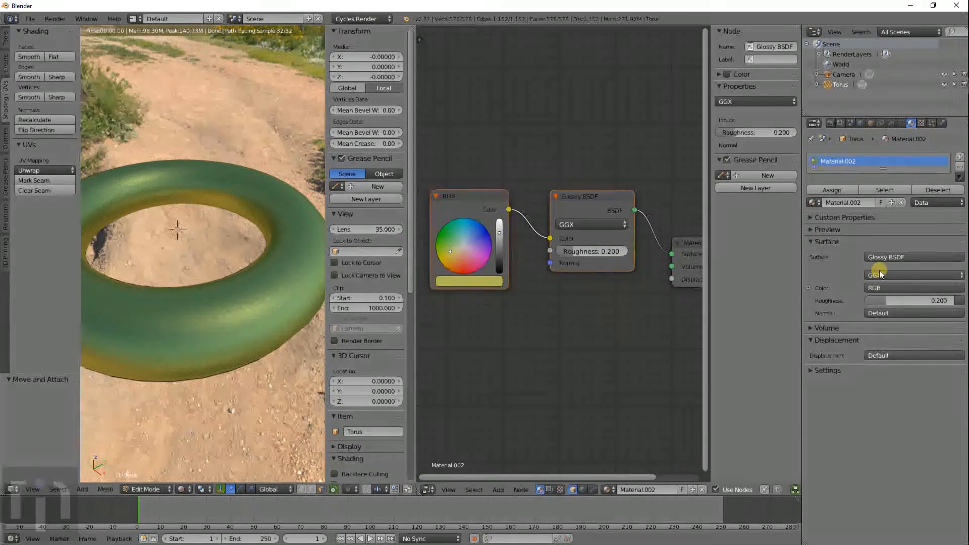
drag(889, 300, 857, 303)
middle_drag(282, 354, 288, 323)
scroll(288, 323, up, 5)
scroll(288, 323, down, 2)
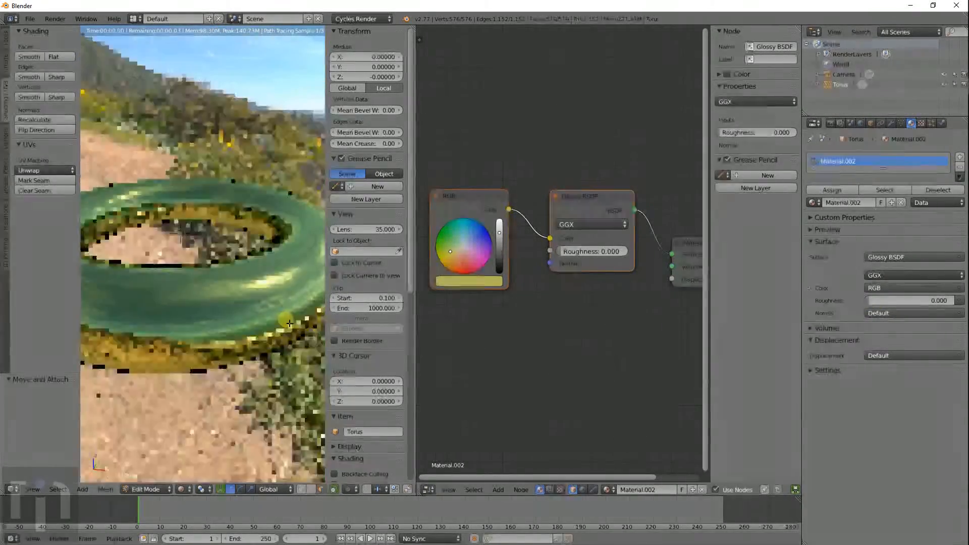
- Recolour the RGB node feeding the Glossy BSDF from yellow to purple
click(897, 288)
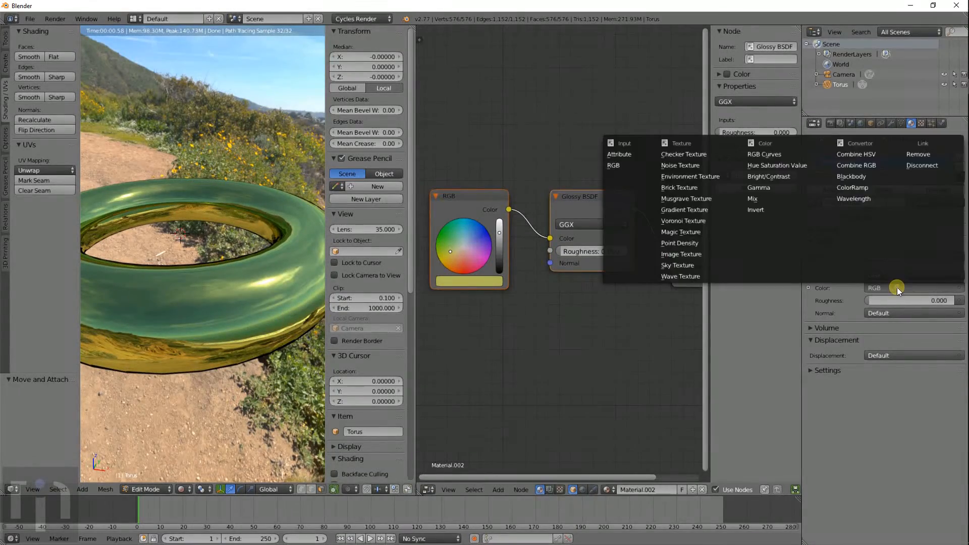
click(898, 287)
click(963, 287)
click(626, 162)
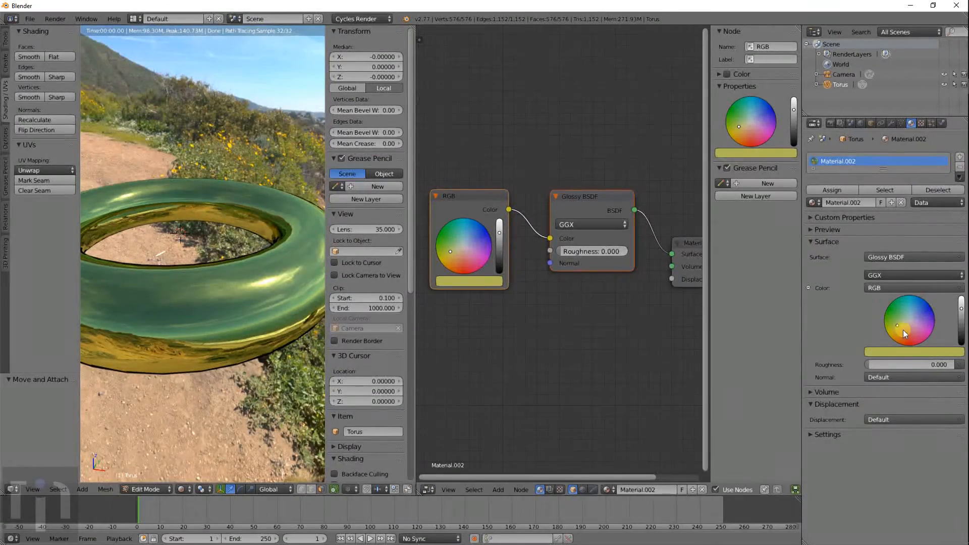
drag(903, 329, 933, 328)
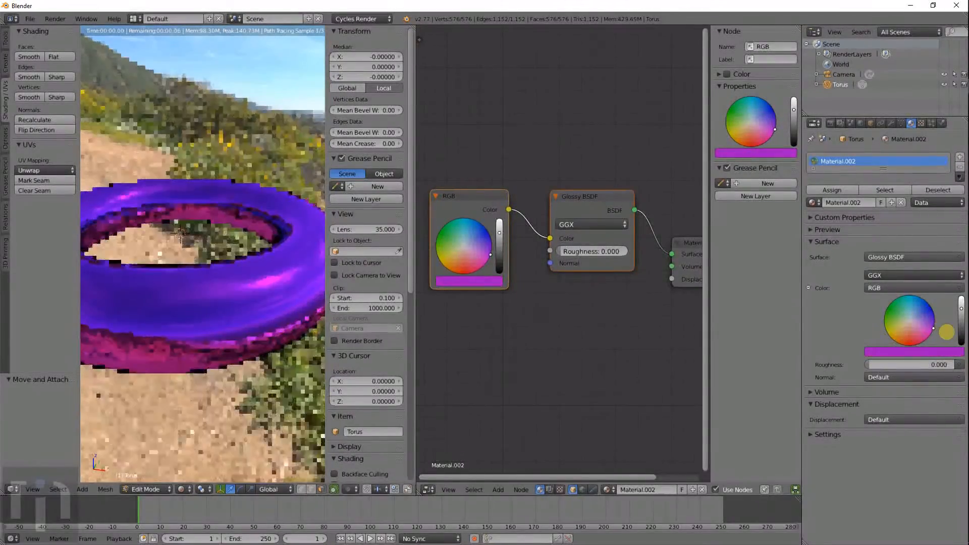
click(959, 258)
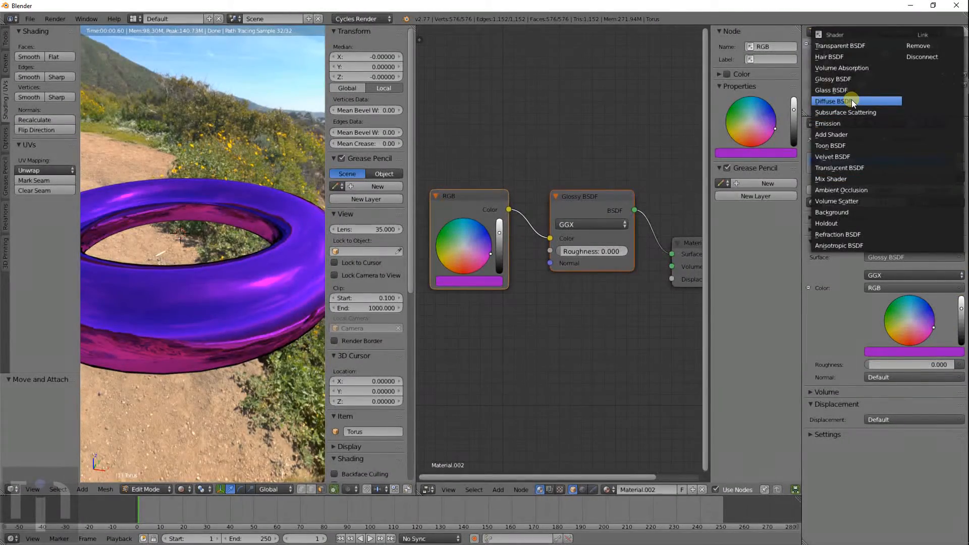
- Try Hair BSDF, Volume Absorption and Subsurface Scattering as the torus surface shader
click(838, 57)
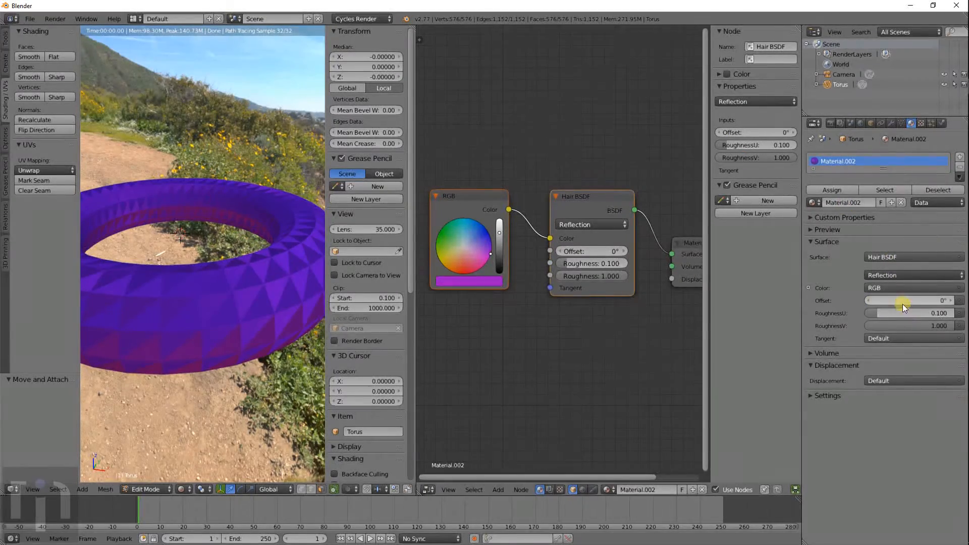
drag(883, 311, 882, 310)
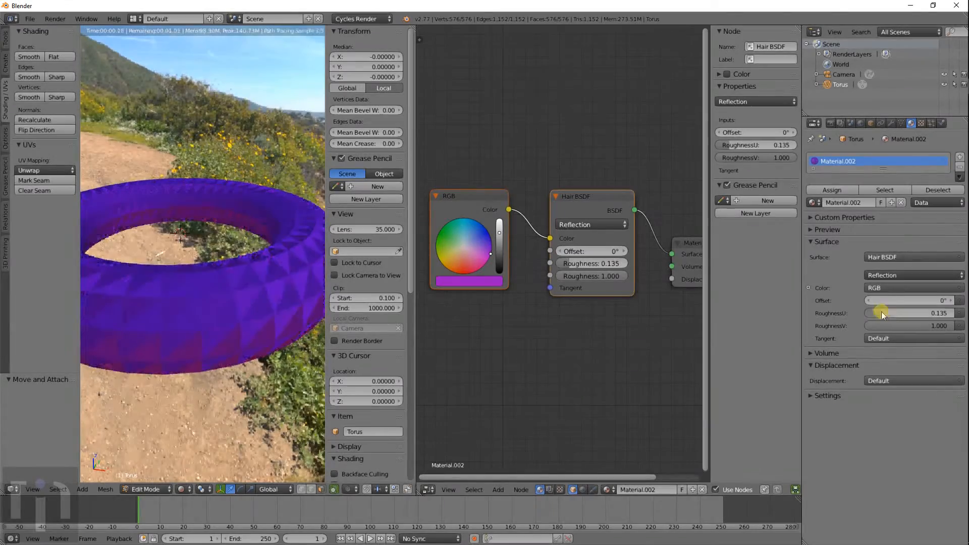
click(882, 257)
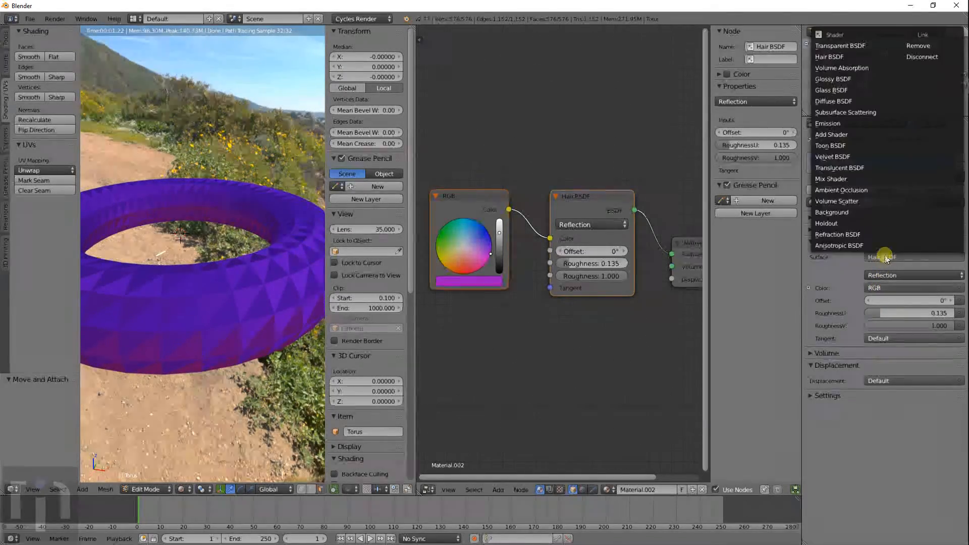
click(841, 68)
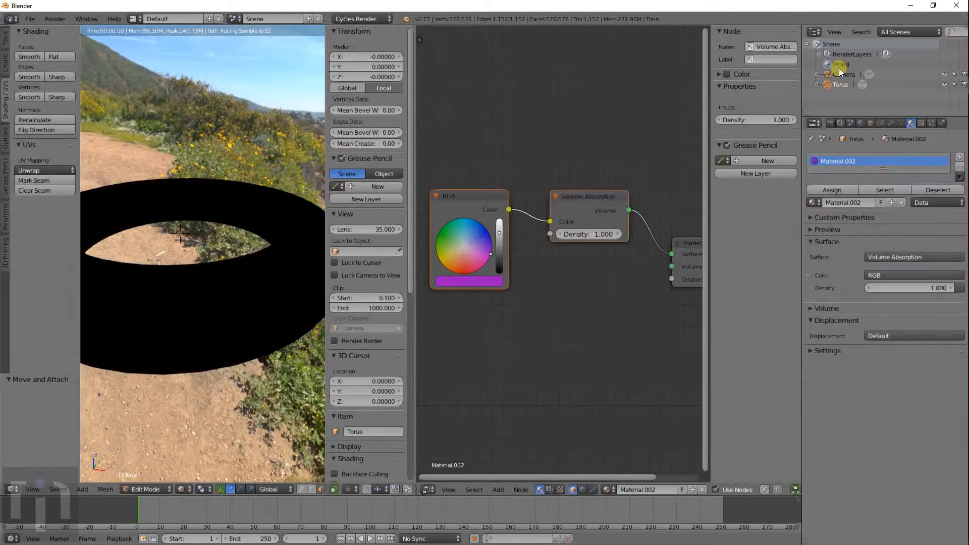
click(889, 255)
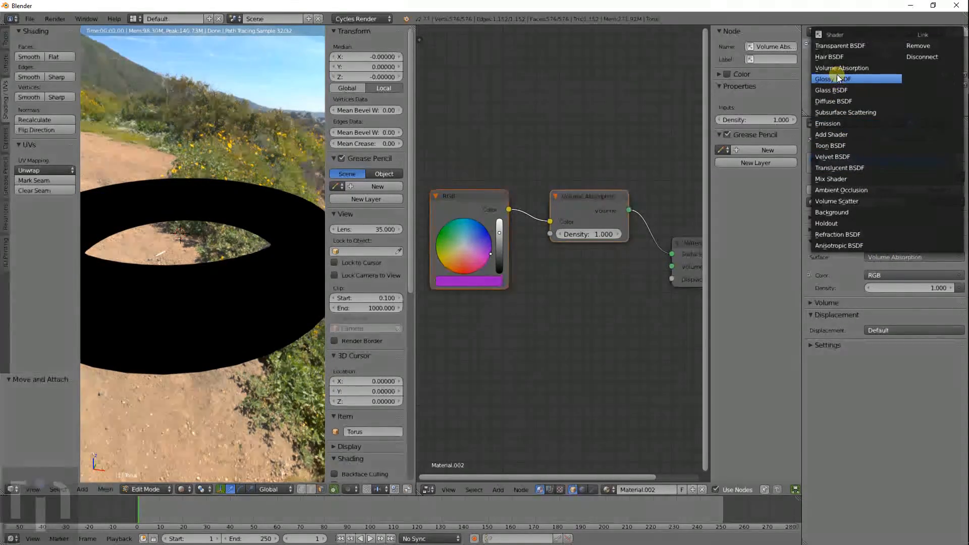
click(831, 112)
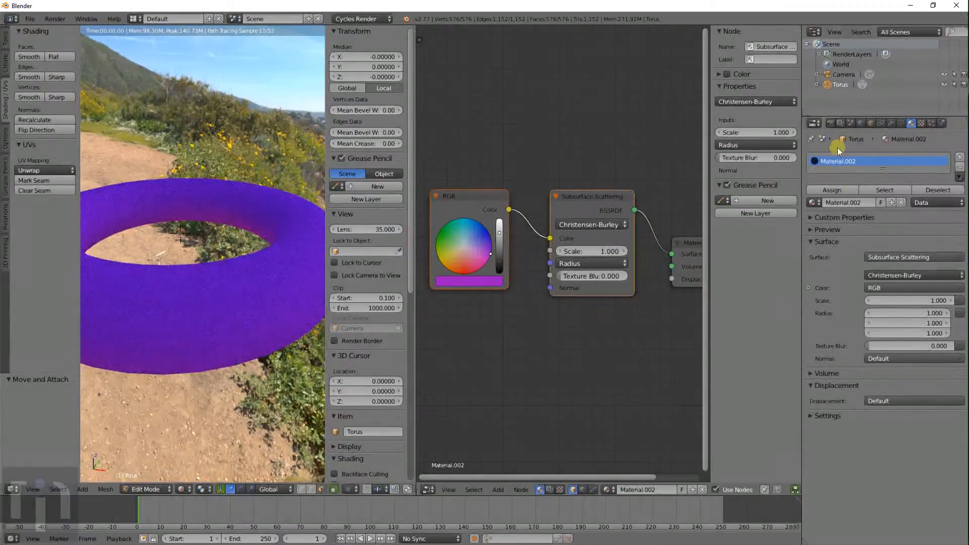
- Use a Toon BSDF with Size 0.382 and Smooth 0.129
click(897, 256)
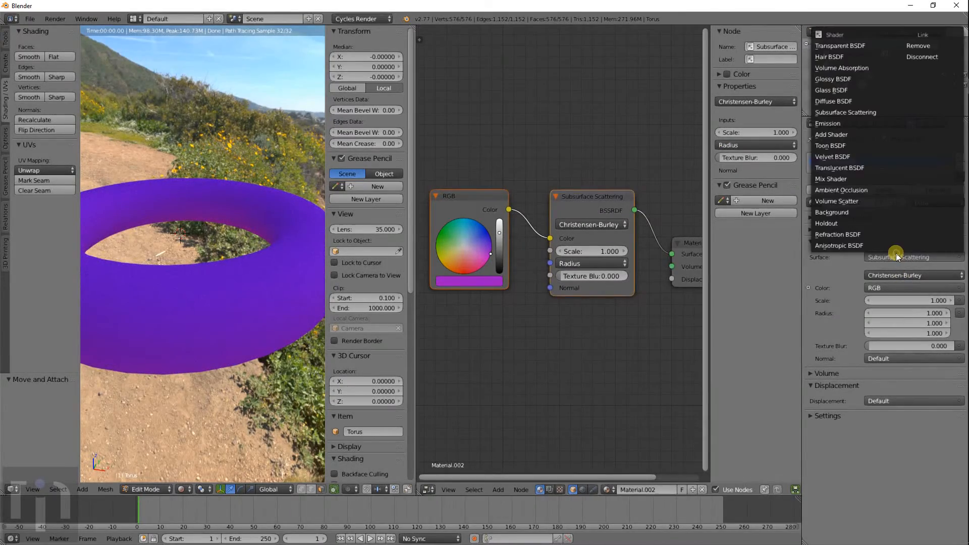
click(833, 145)
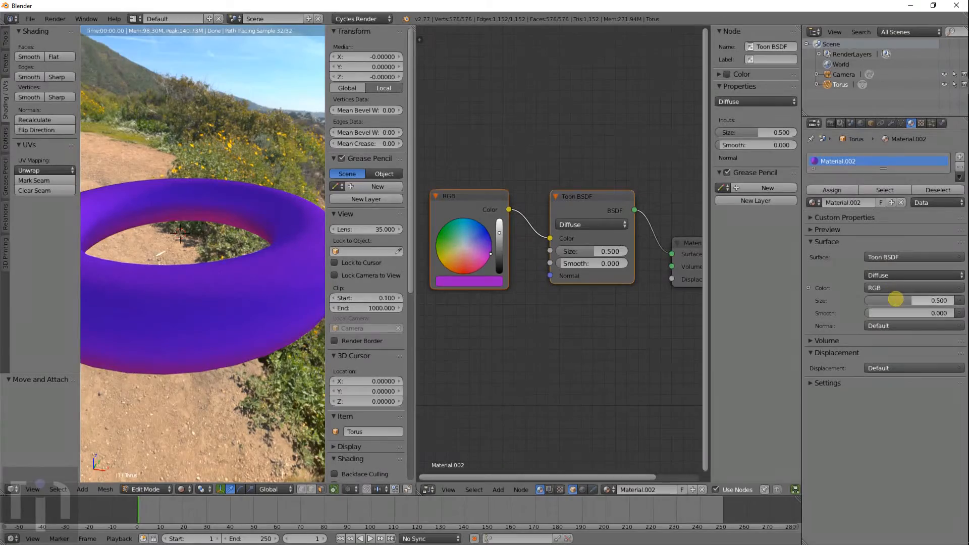
mouse_move(895, 301)
mouse_down()
mouse_move(922, 302)
mouse_move(876, 300)
mouse_move(881, 314)
mouse_move(895, 303)
mouse_up()
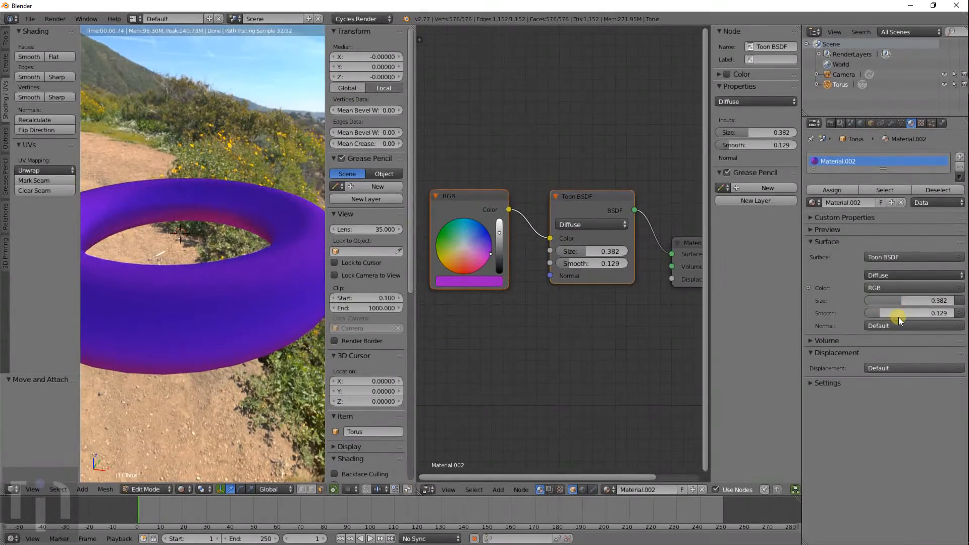
click(907, 287)
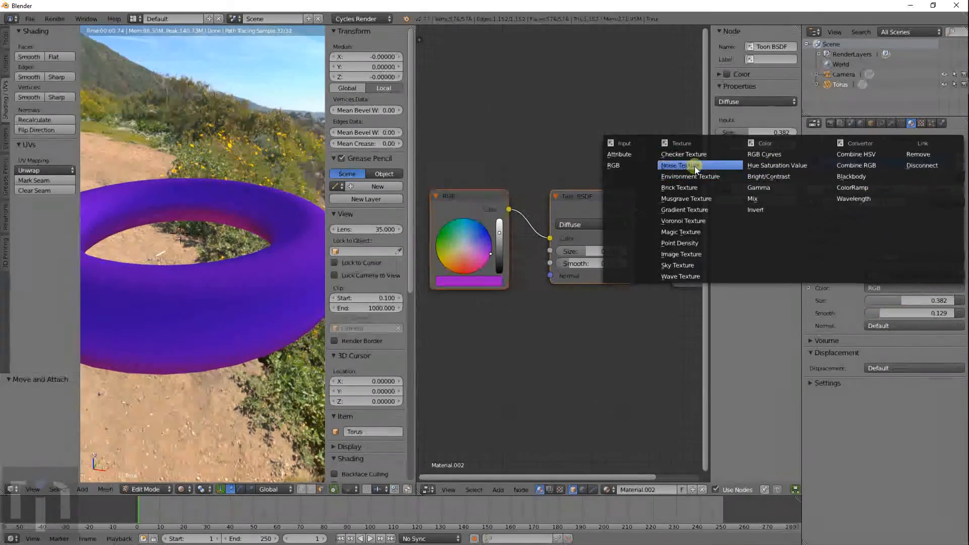
- Drive the Toon colour with a Checker, then a Brick Texture, keeping Mortar Size 0.020
click(686, 153)
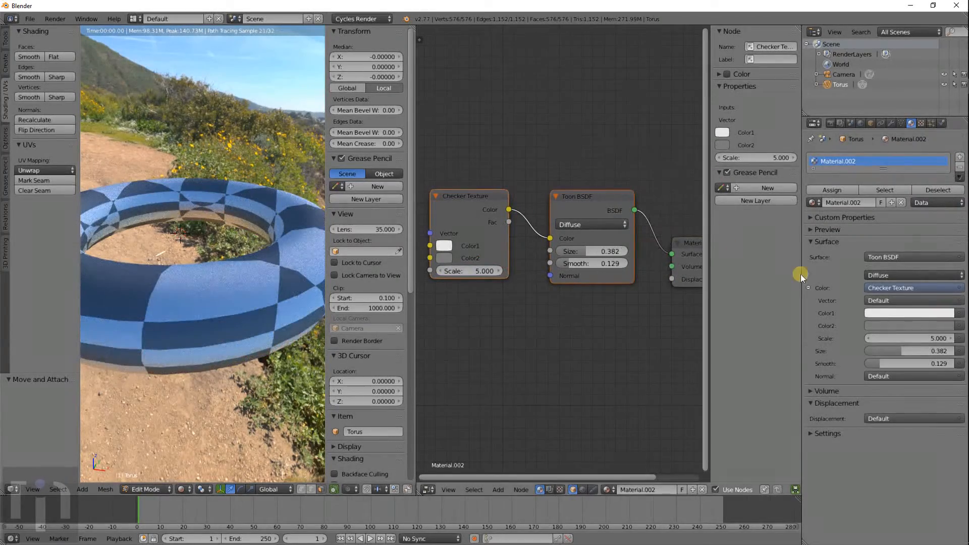
click(896, 291)
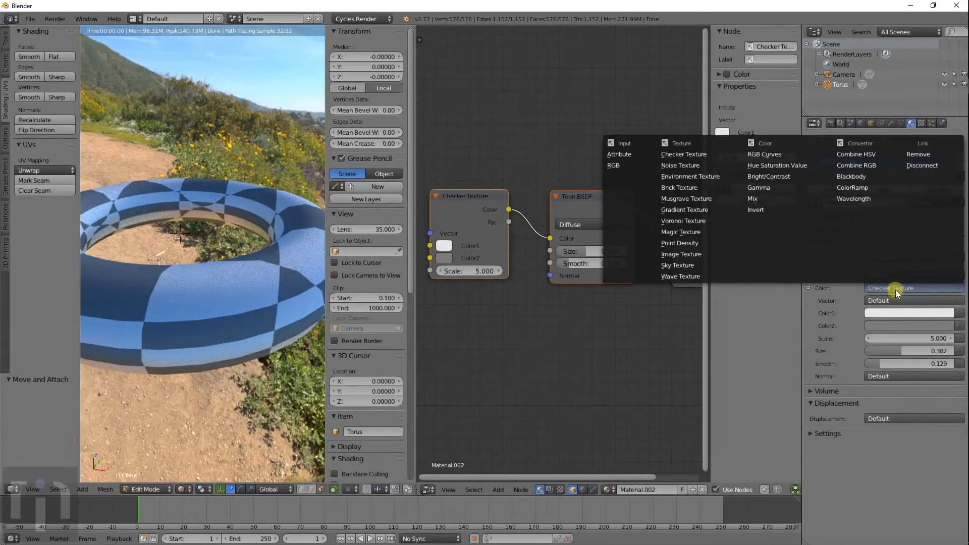
click(683, 189)
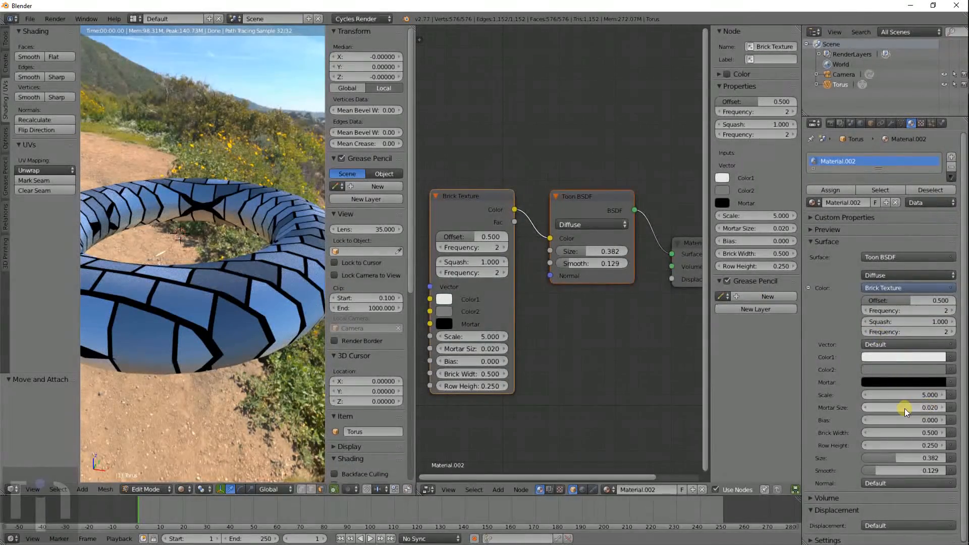
drag(904, 407, 892, 407)
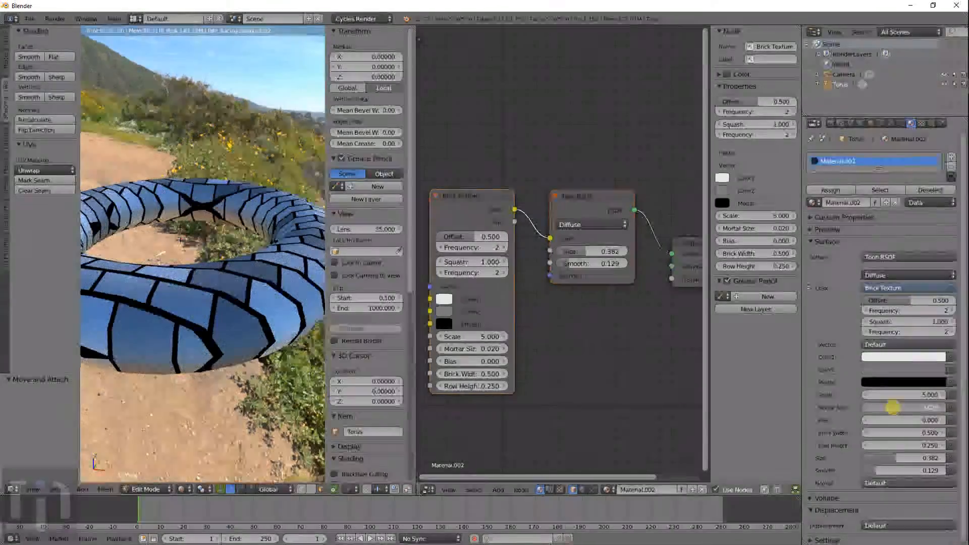
middle_drag(285, 212, 108, 259)
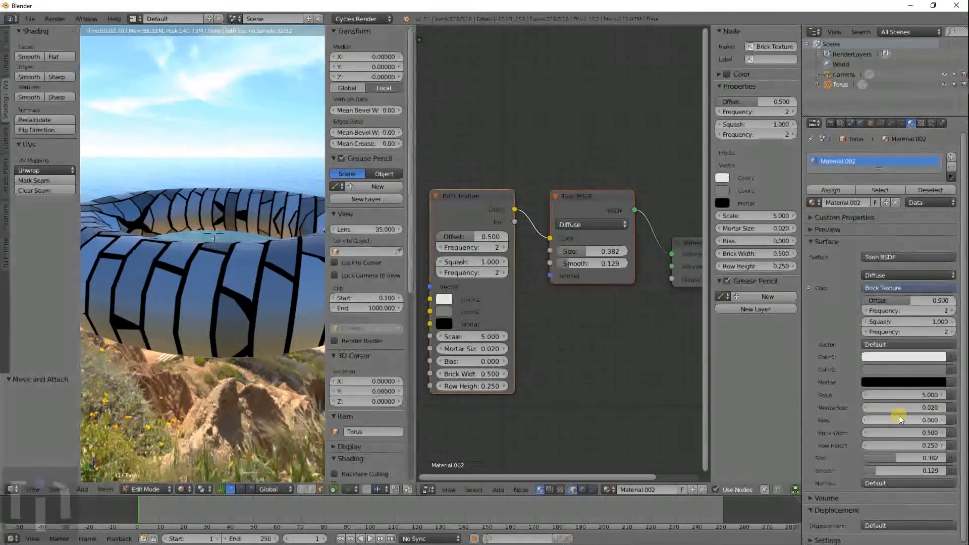
- Set the brick Bias to -0.500 and Brick Width to 2.000
mouse_move(897, 419)
mouse_down()
mouse_move(914, 419)
mouse_move(892, 422)
mouse_move(885, 432)
mouse_move(894, 433)
mouse_up()
middle_drag(235, 202, 228, 323)
scroll(239, 309, down, 1)
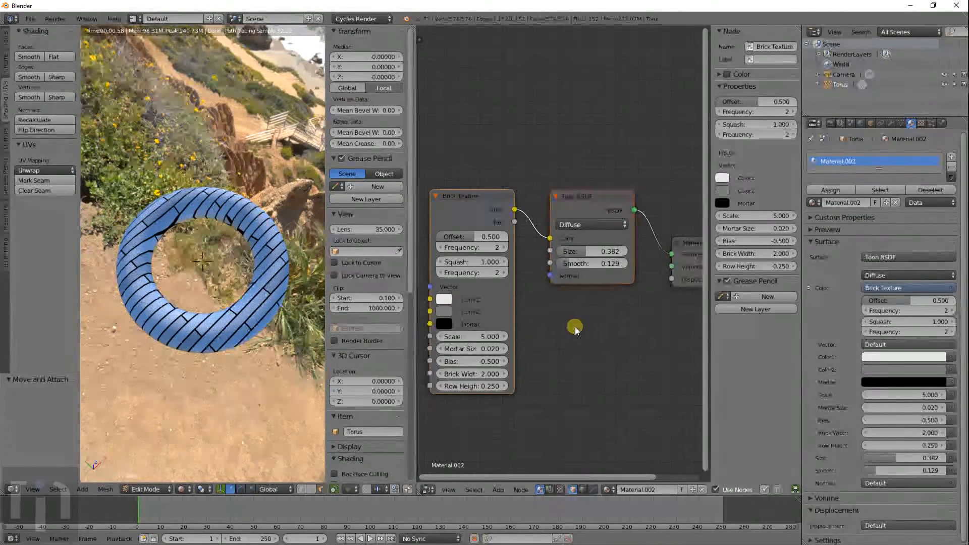
scroll(575, 327, down, 2)
scroll(574, 328, down, 1)
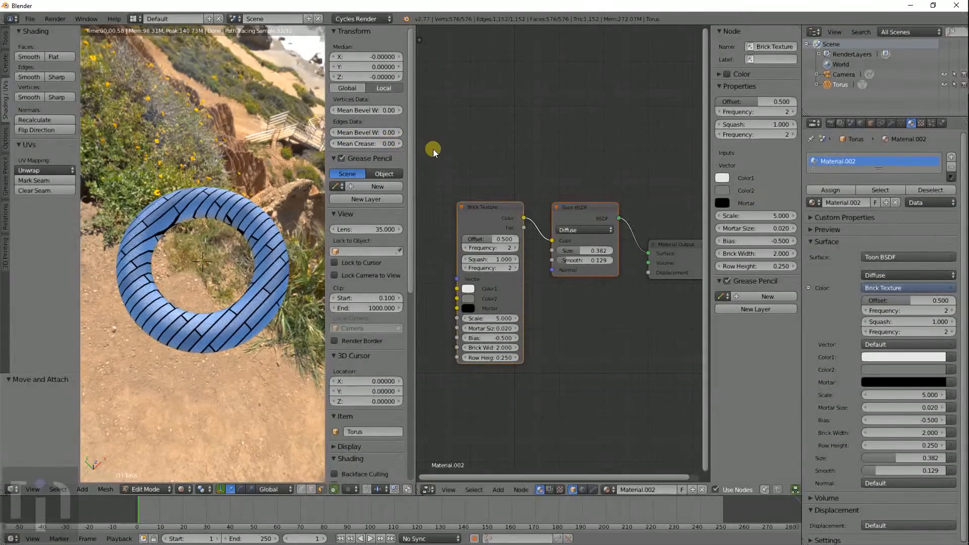
key(KP_1)
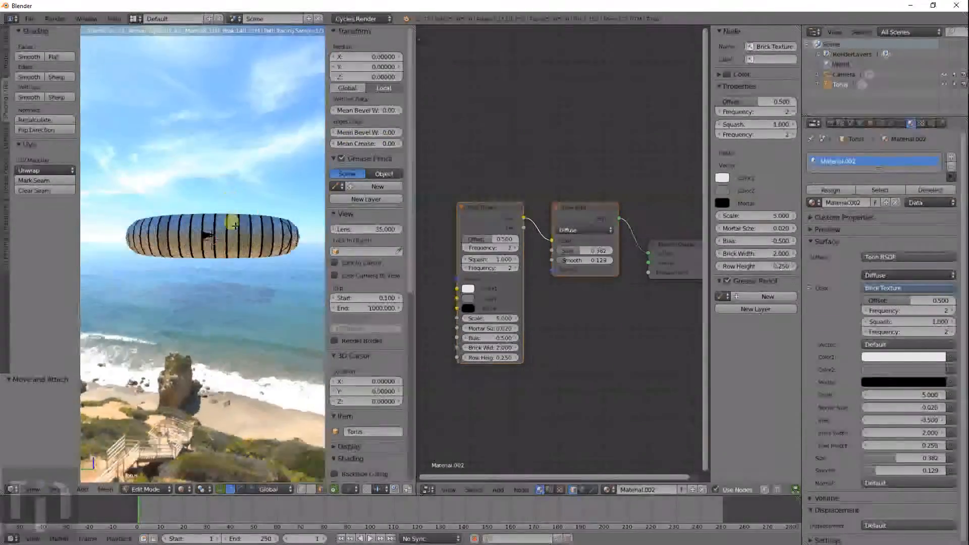
middle_drag(234, 225, 158, 276)
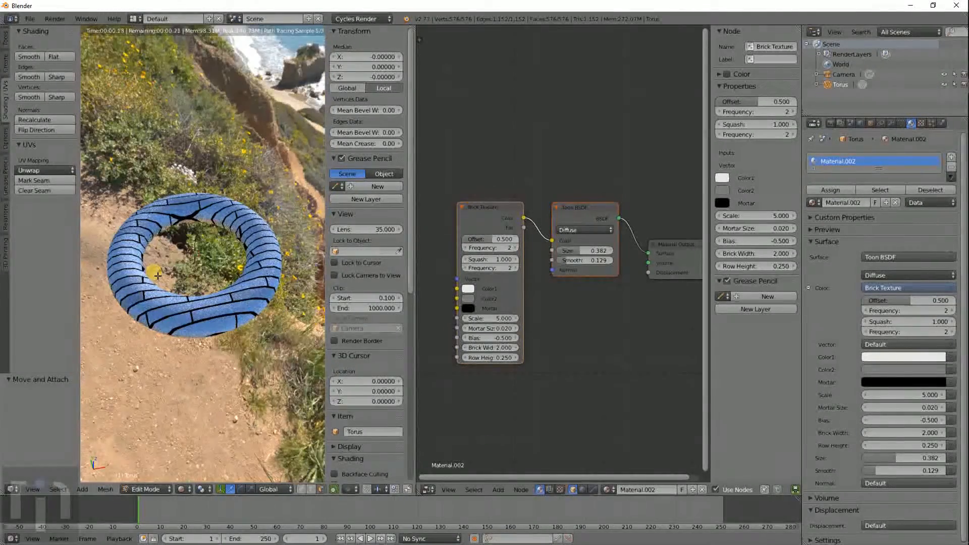